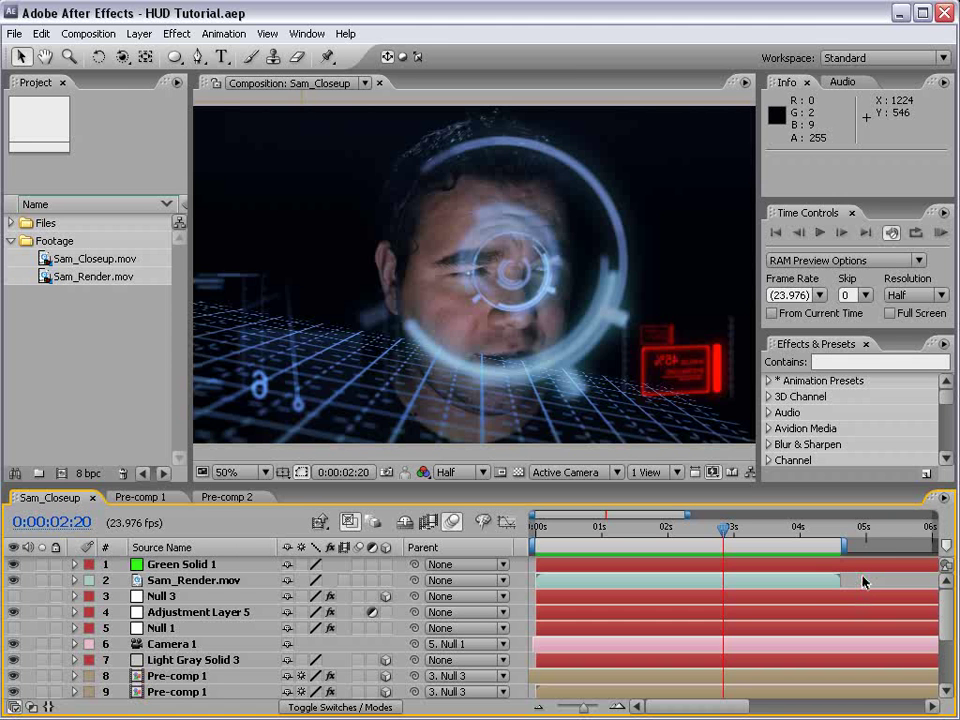
Preview the finished Sam_Closeup composition and scrub through its HUD animation over the face.
key("KP_0")
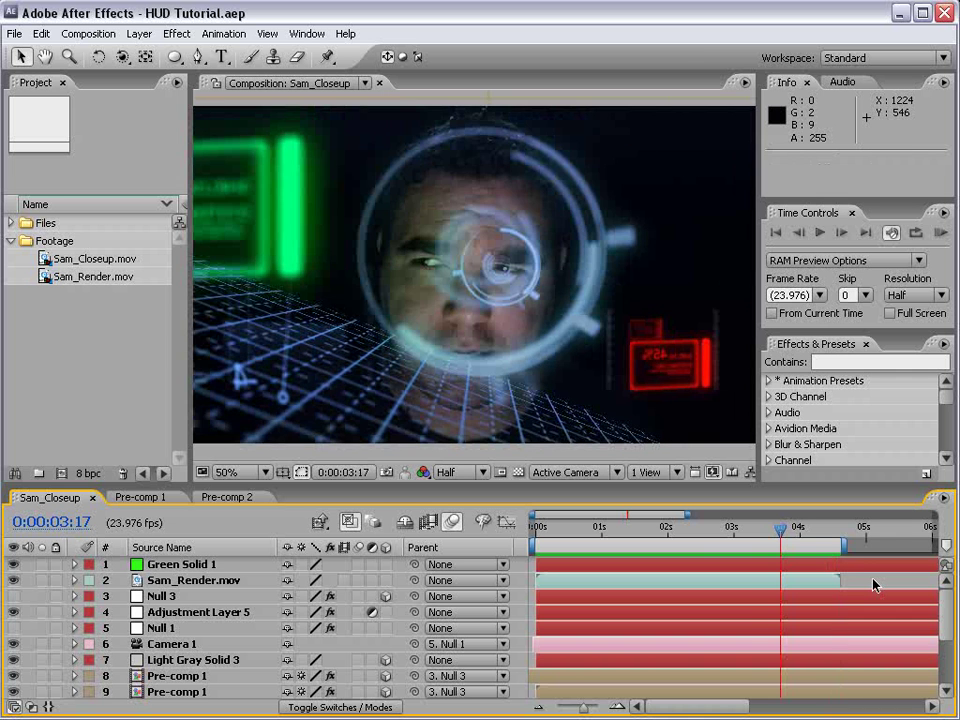
left_click_drag(780, 545, 524, 540)
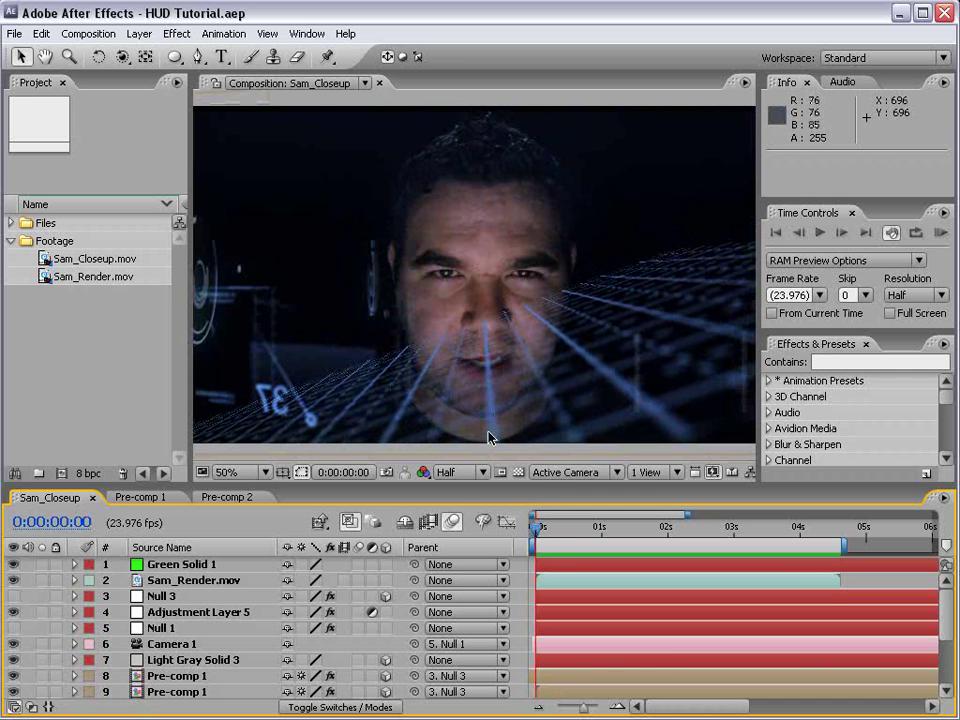
left_click_drag(548, 538, 779, 563)
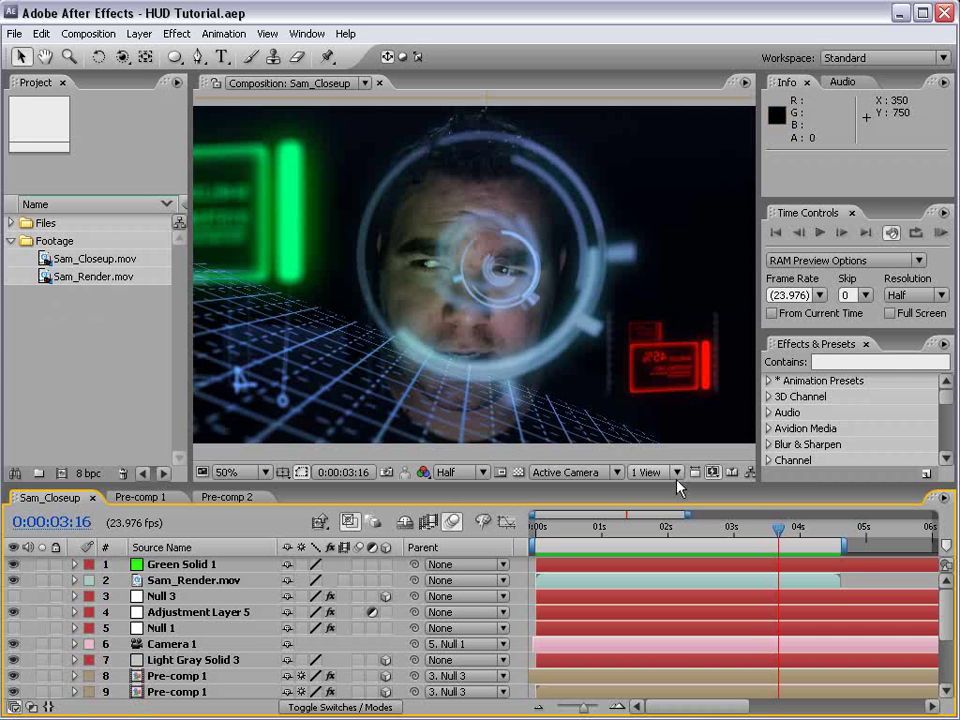
left_click_drag(762, 530, 652, 563)
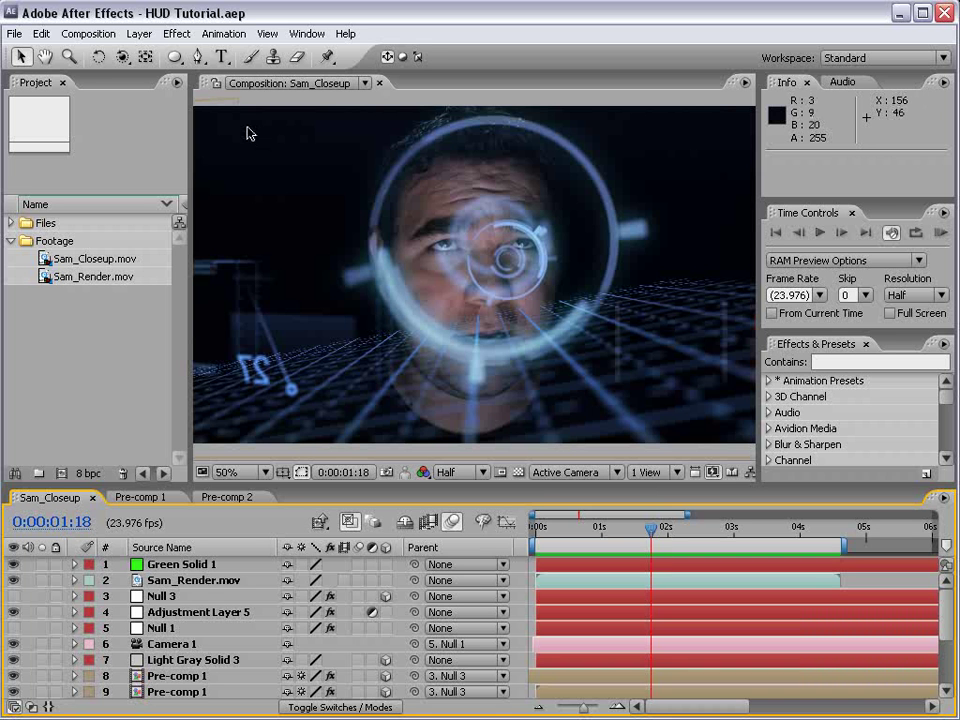
Create a new composition named HUD at 640 x 360, 23.976 fps, with a duration of 0:00:05:00.
left_click(105, 33)
left_click(81, 55)
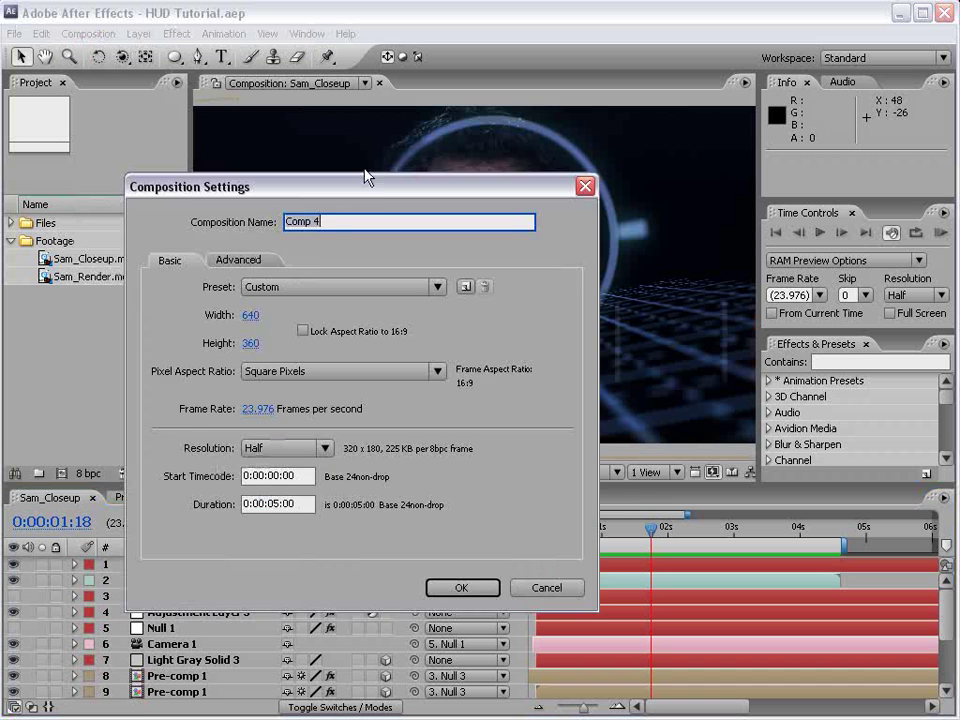
left_click_drag(385, 190, 422, 176)
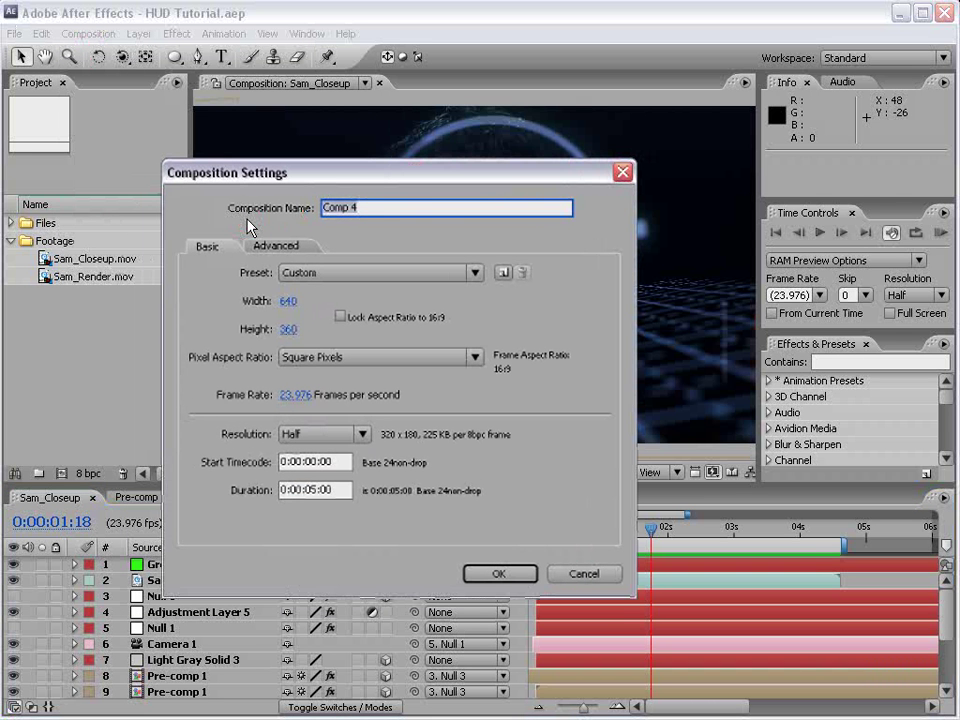
type("HUD")
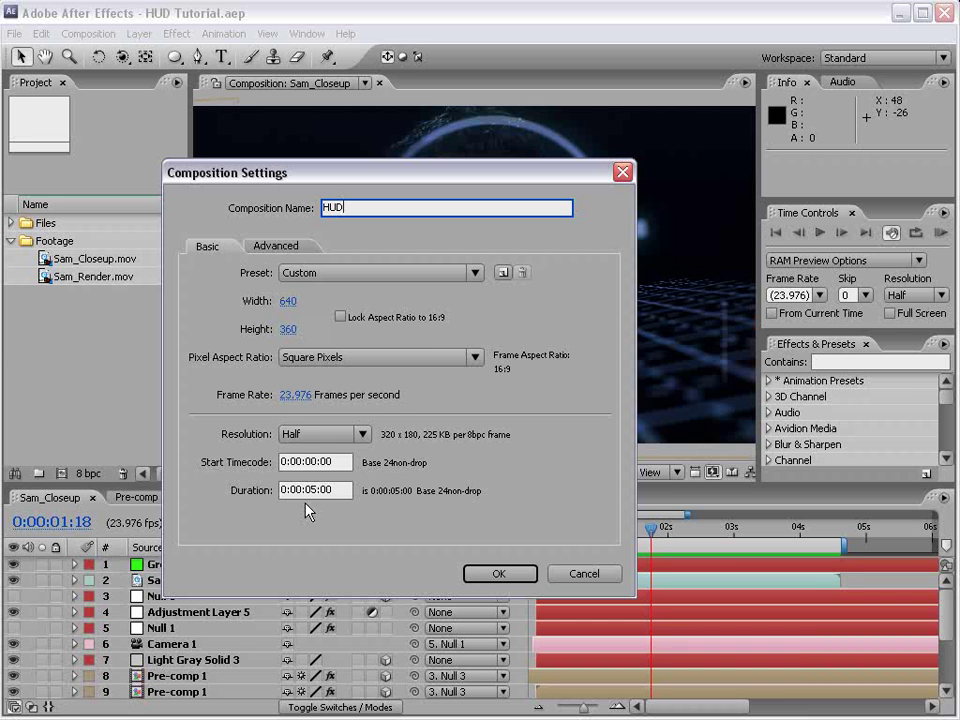
left_click(499, 573)
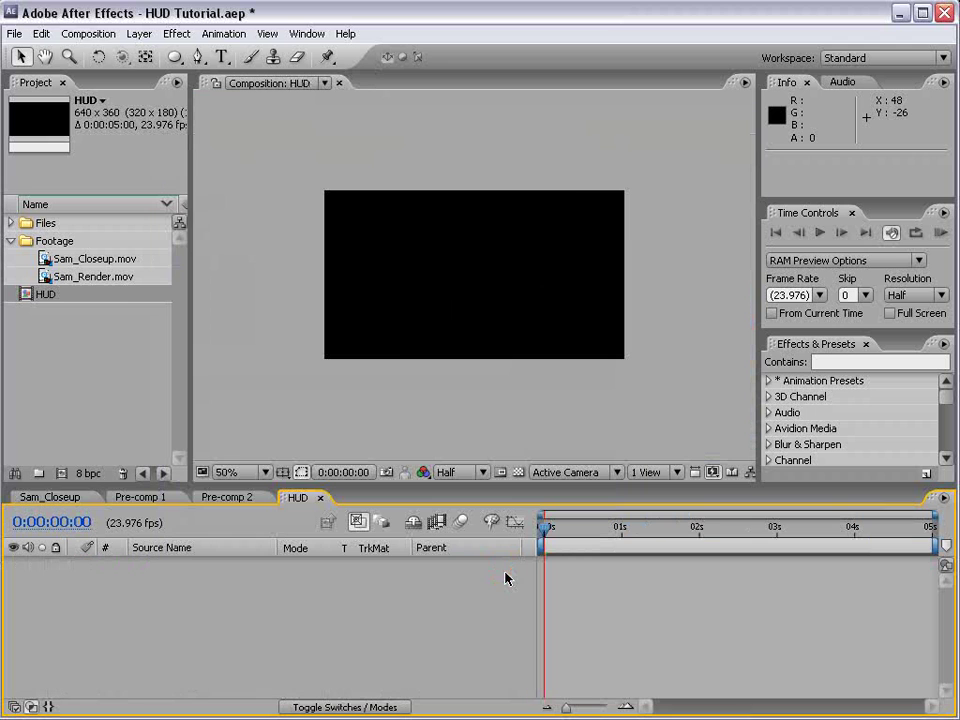
Add Sam_Closeup.mov to the HUD composition and scale it down to fit the face in frame, with the time at 0:00:00:15.
left_click(81, 277)
left_click_drag(81, 258, 485, 279)
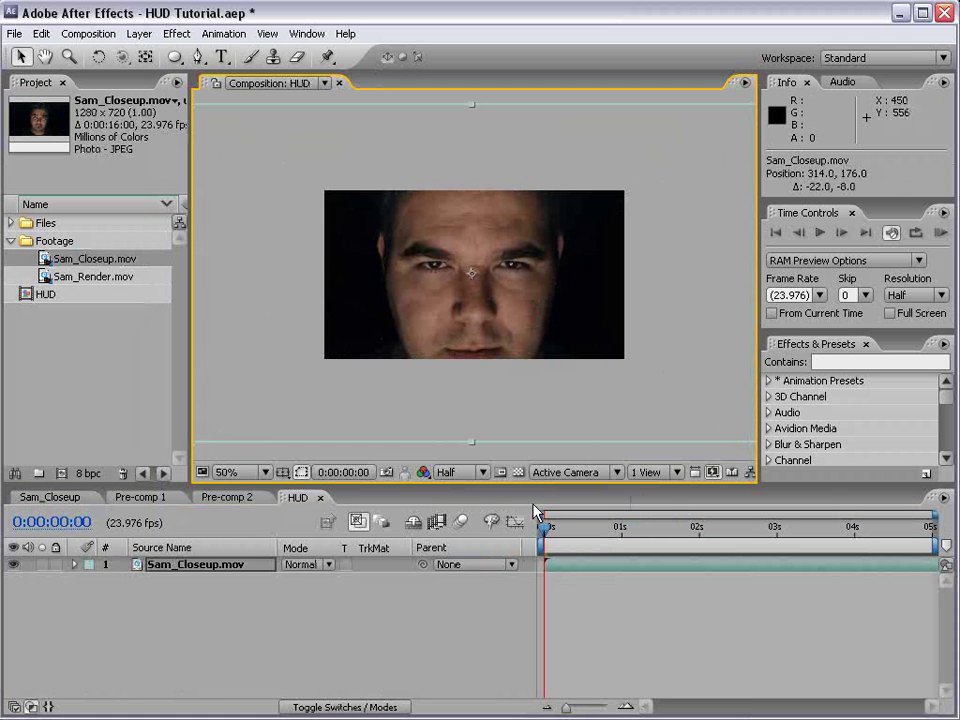
left_click_drag(562, 540, 903, 566)
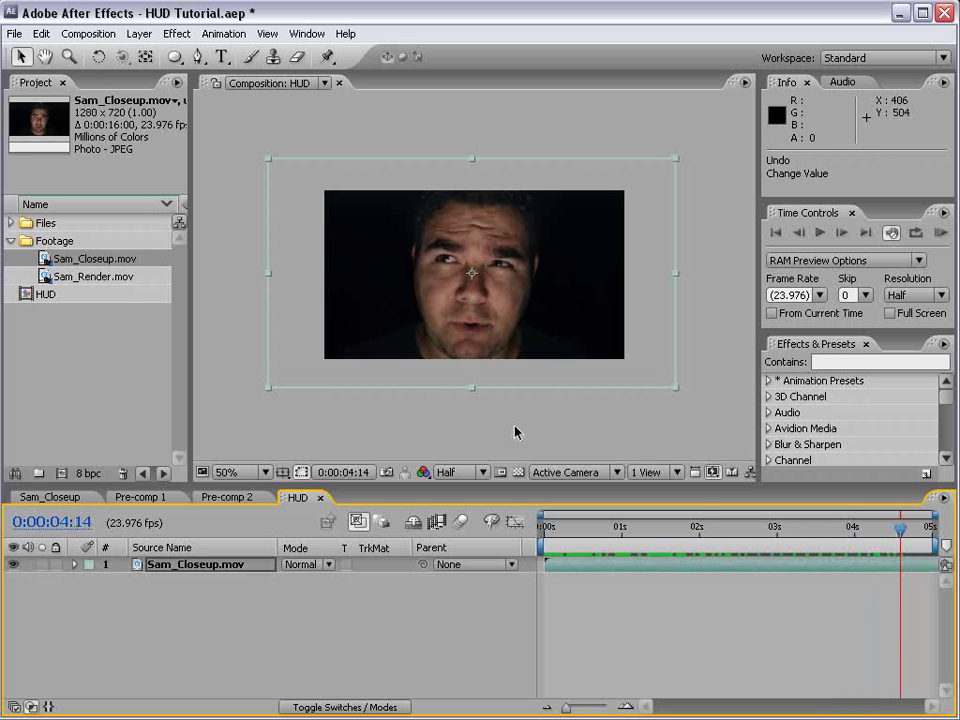
left_click_drag(679, 388, 656, 377)
left_click_drag(606, 533, 594, 540)
left_click(570, 628)
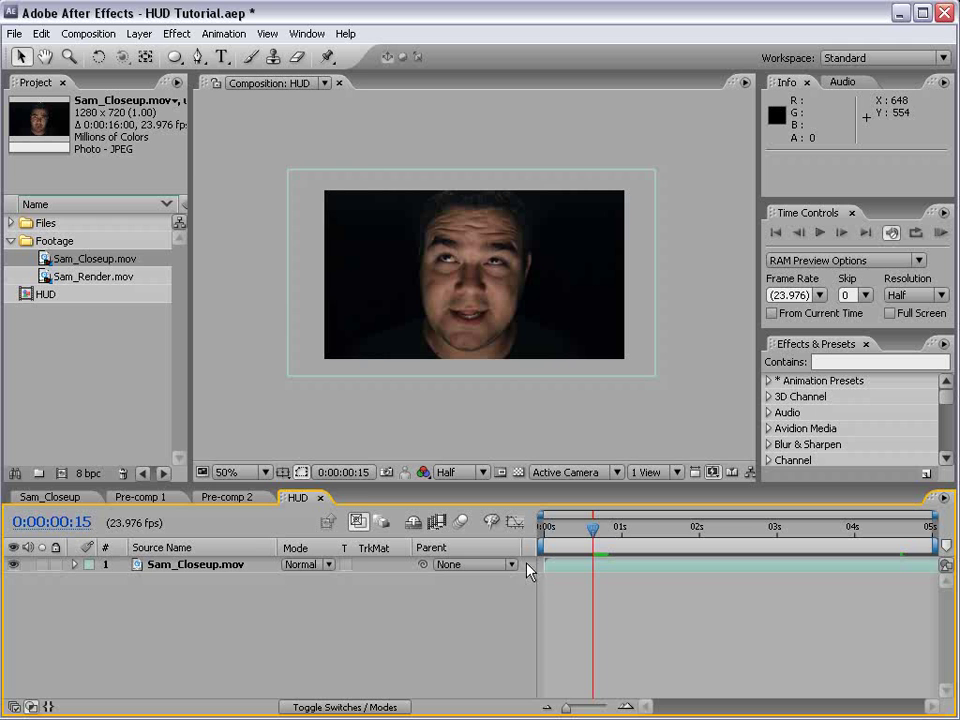
Start a new solid layer and set its color to white (FFFFFF).
left_click(139, 33)
mouse_move(142, 48)
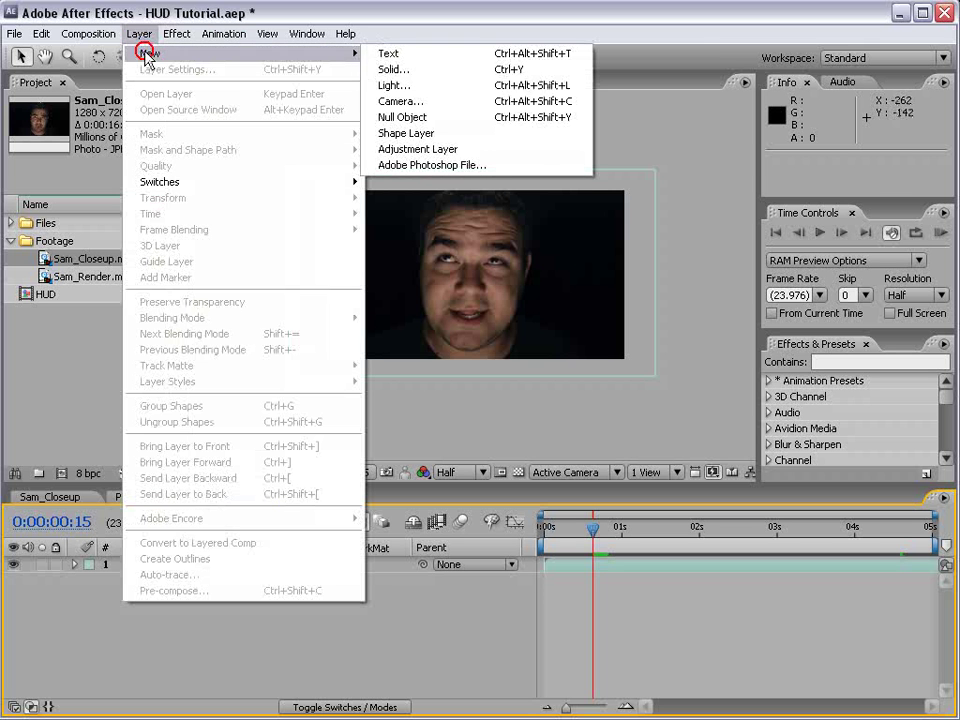
left_click(461, 72)
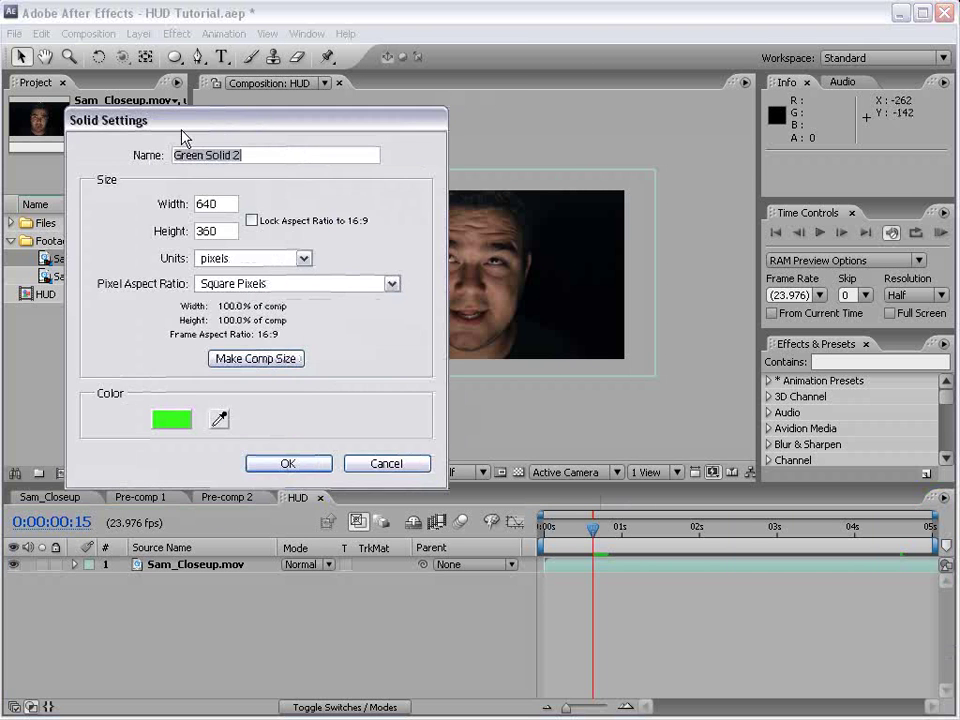
left_click(171, 418)
left_click(235, 462)
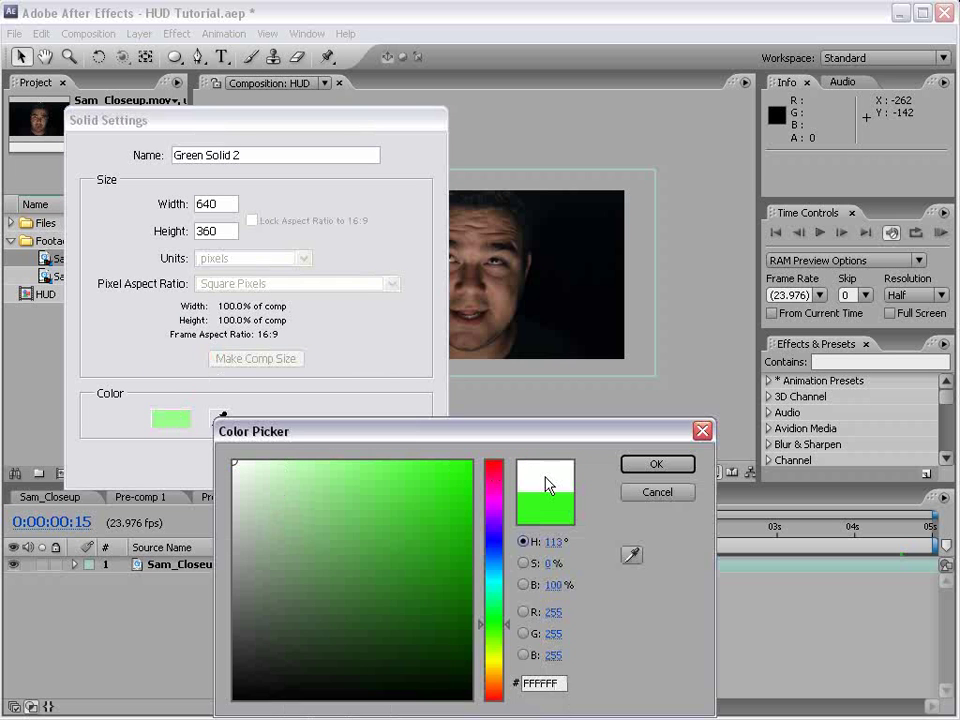
left_click(656, 464)
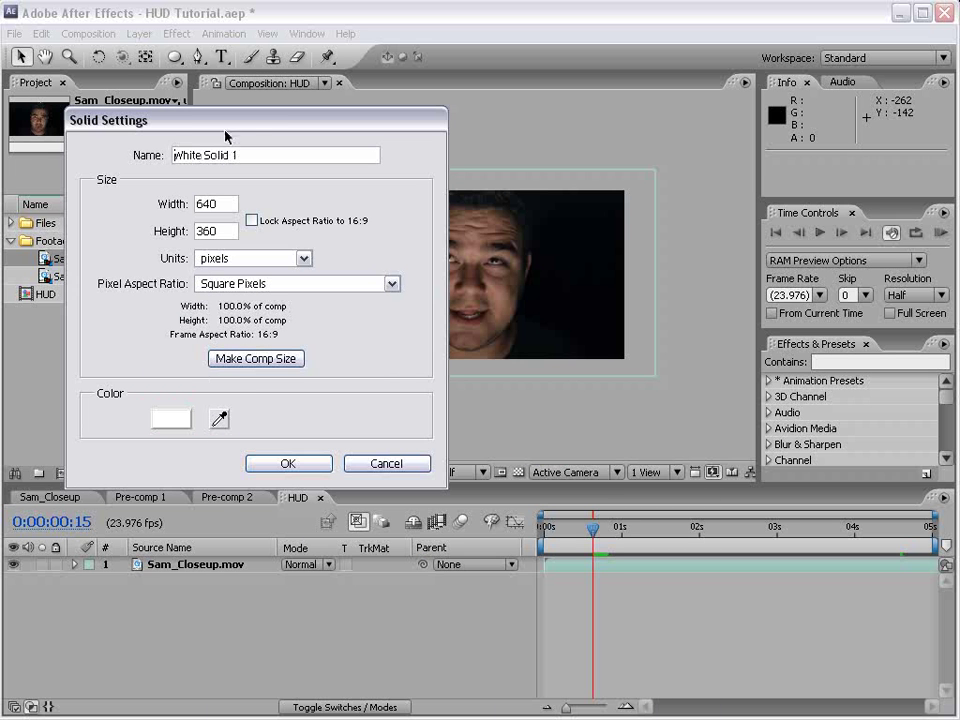
Set the white solid's width to 360 pixels, keeping it square with its 360-pixel height, and create it.
left_click_drag(226, 135, 351, 386)
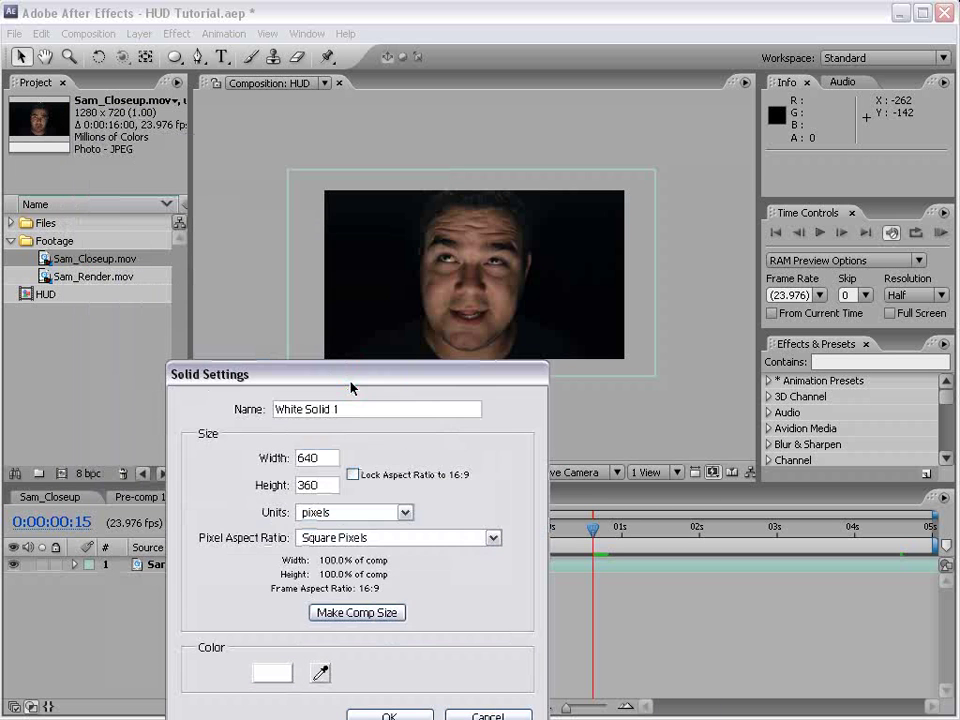
double_click(318, 458)
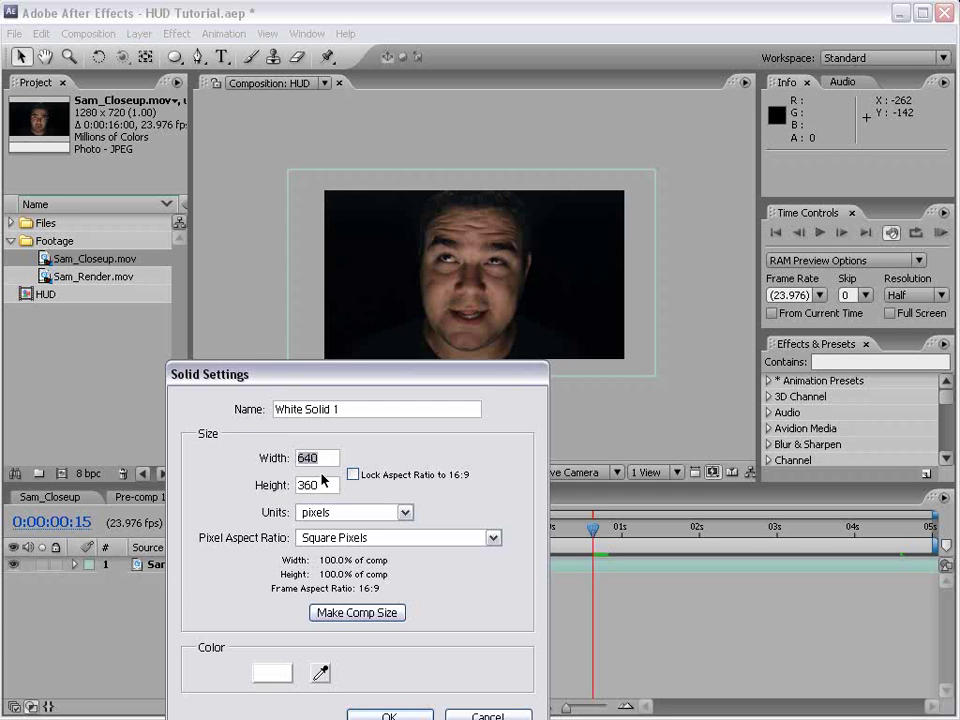
left_click(240, 461)
type("360")
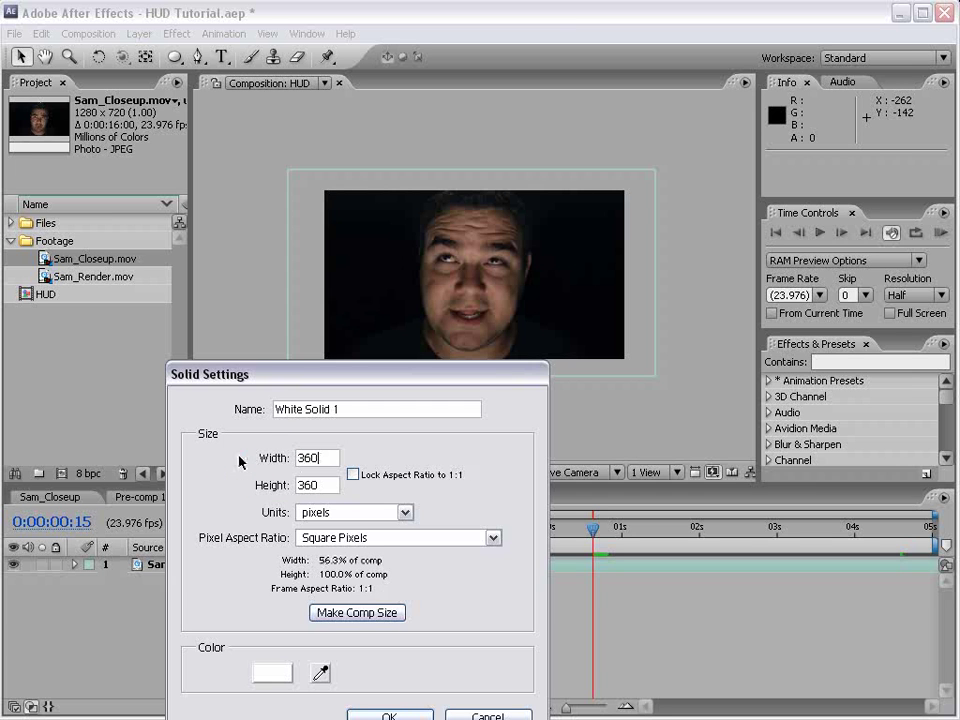
left_click_drag(347, 381, 338, 288)
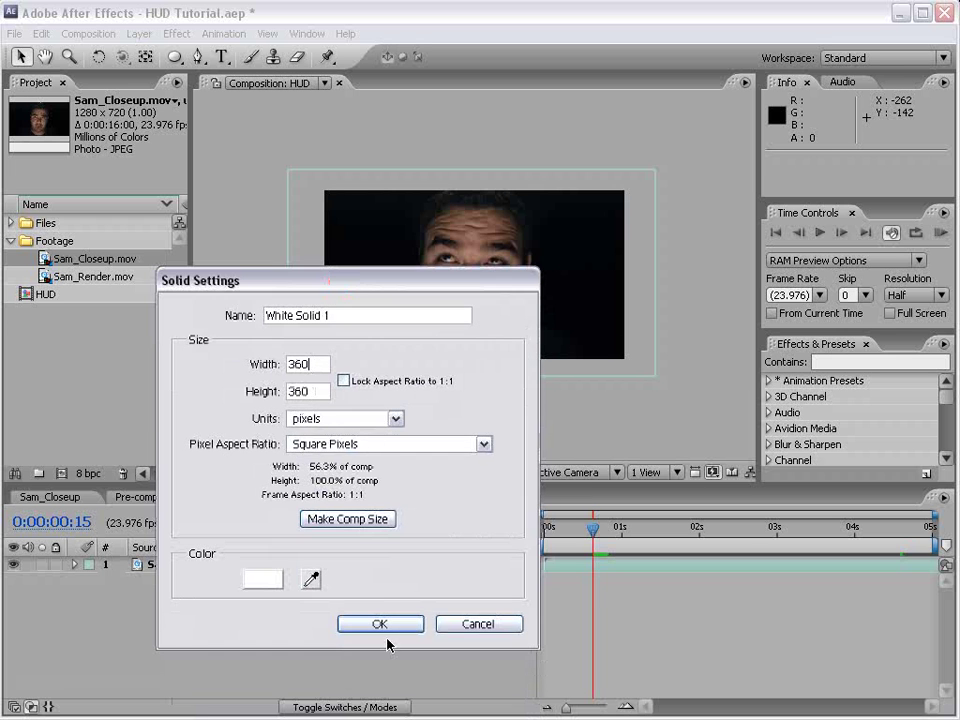
left_click(388, 623)
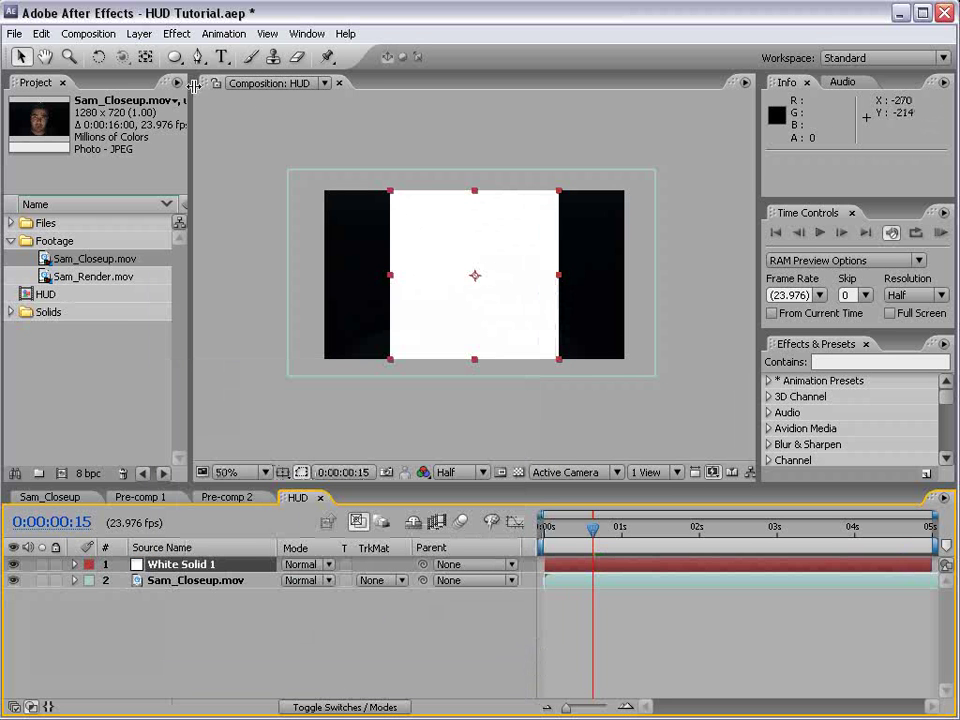
Add a circular mask filling the white solid with the Ellipse tool and duplicate that mask.
left_click(175, 58)
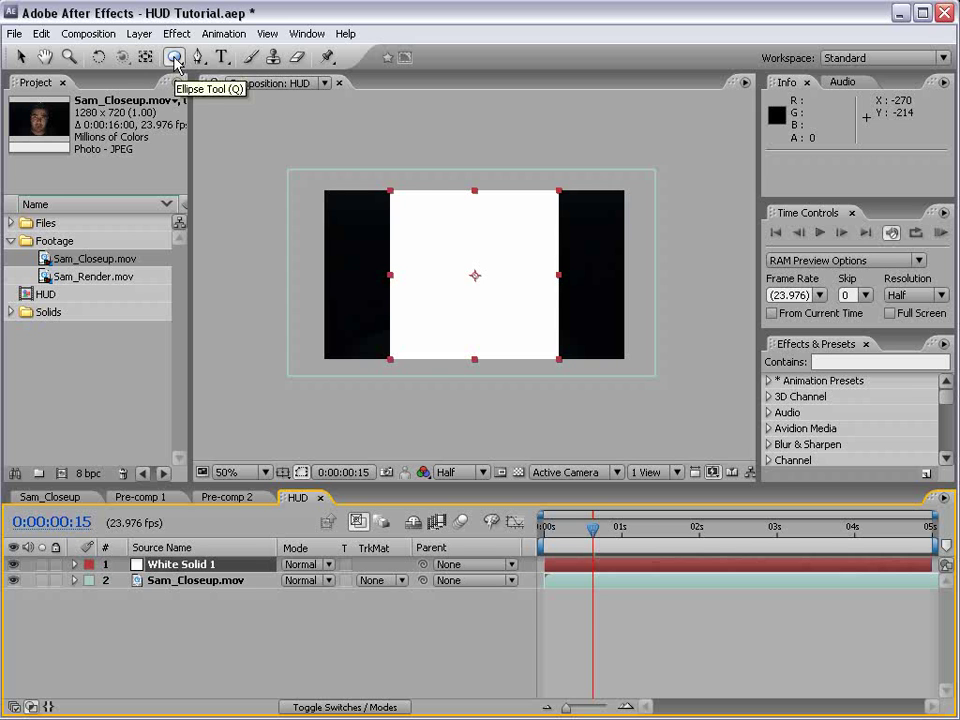
double_click(175, 58)
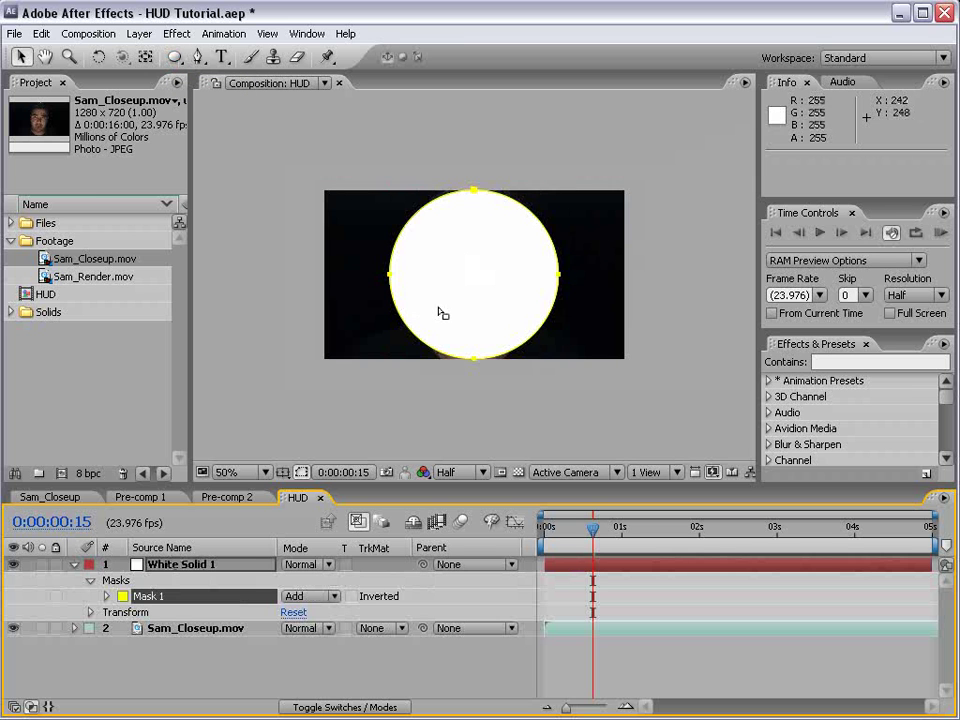
left_click(162, 566)
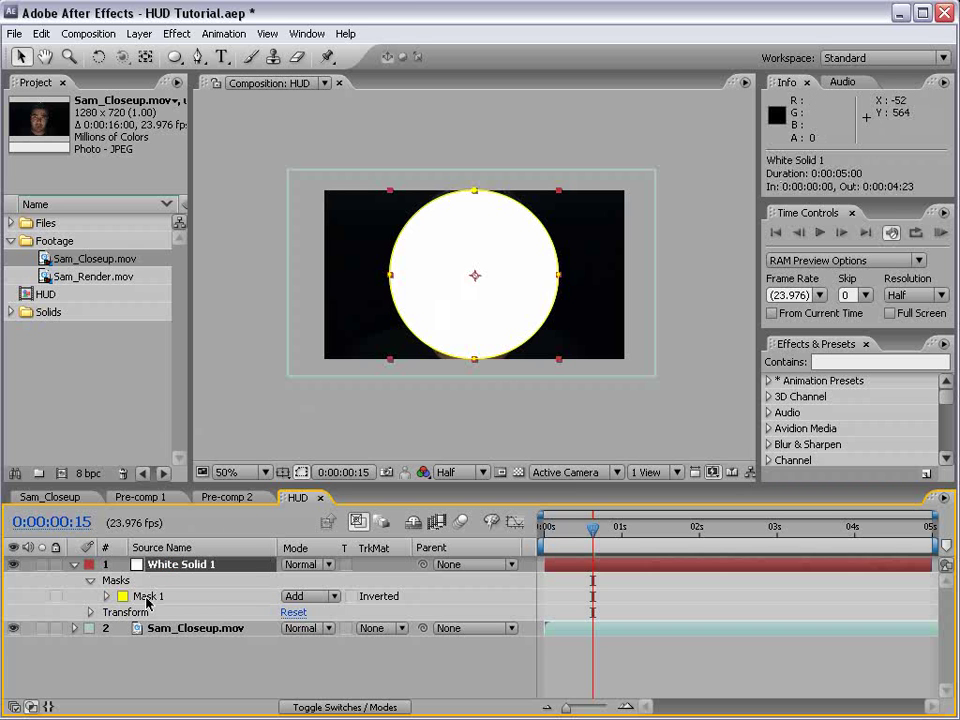
left_click(148, 596)
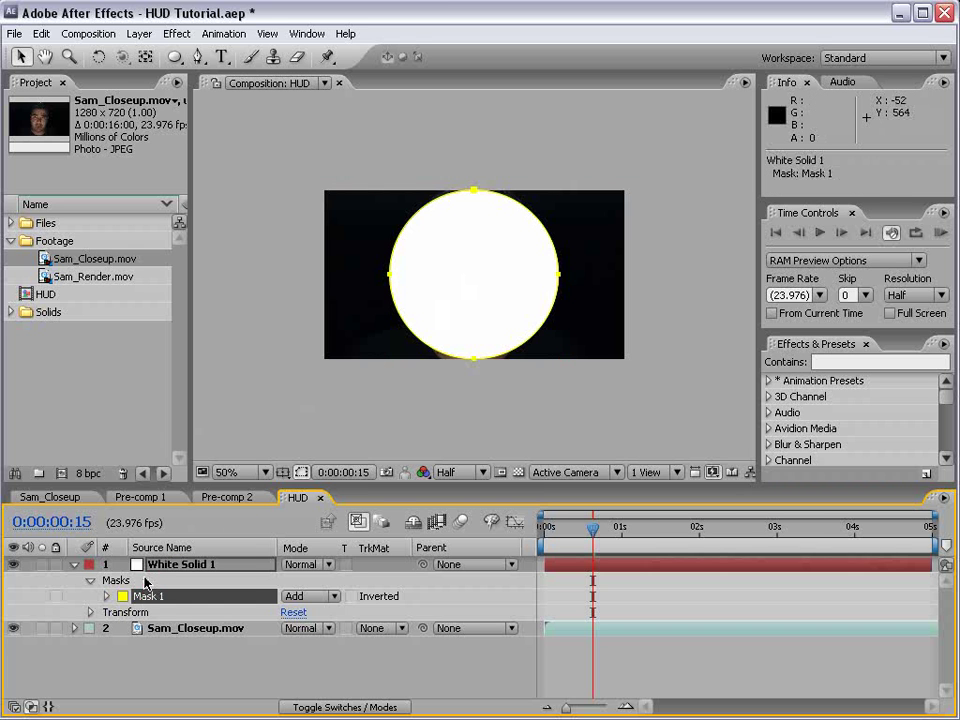
left_click(41, 33)
left_click(65, 201)
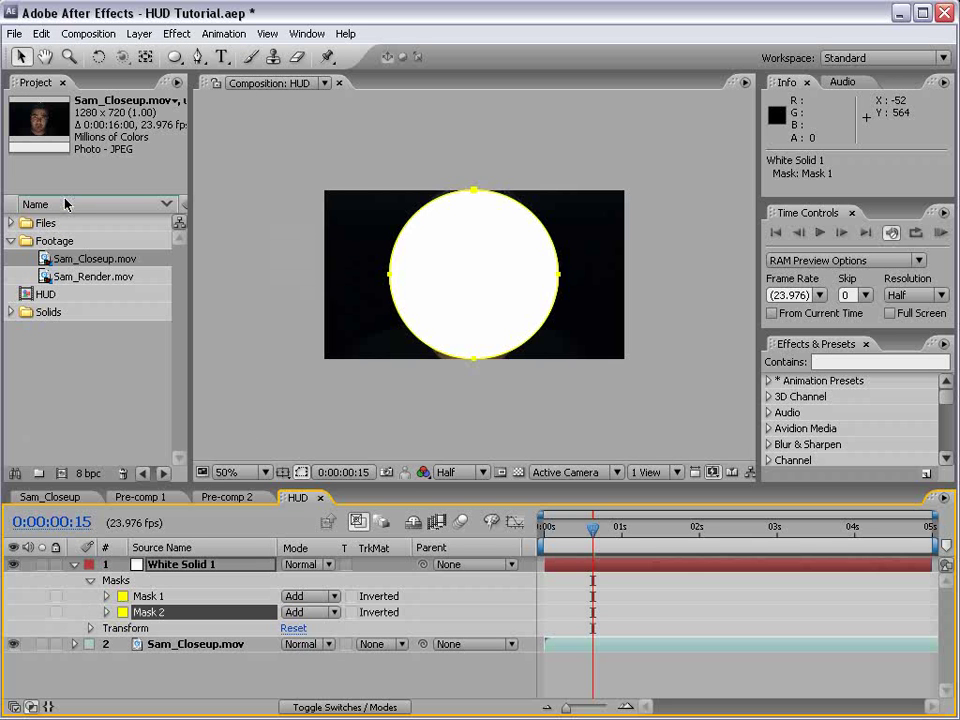
Enlarge the timeline area, expand Mask 2's properties and set its mode to Subtract.
left_click_drag(155, 484, 155, 388)
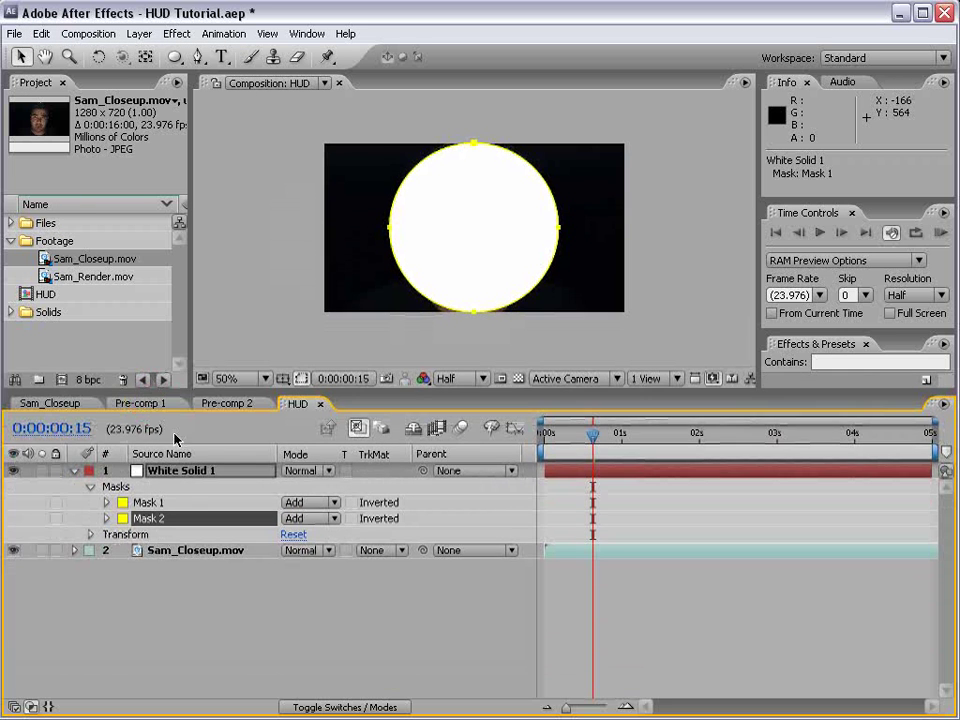
left_click(106, 518)
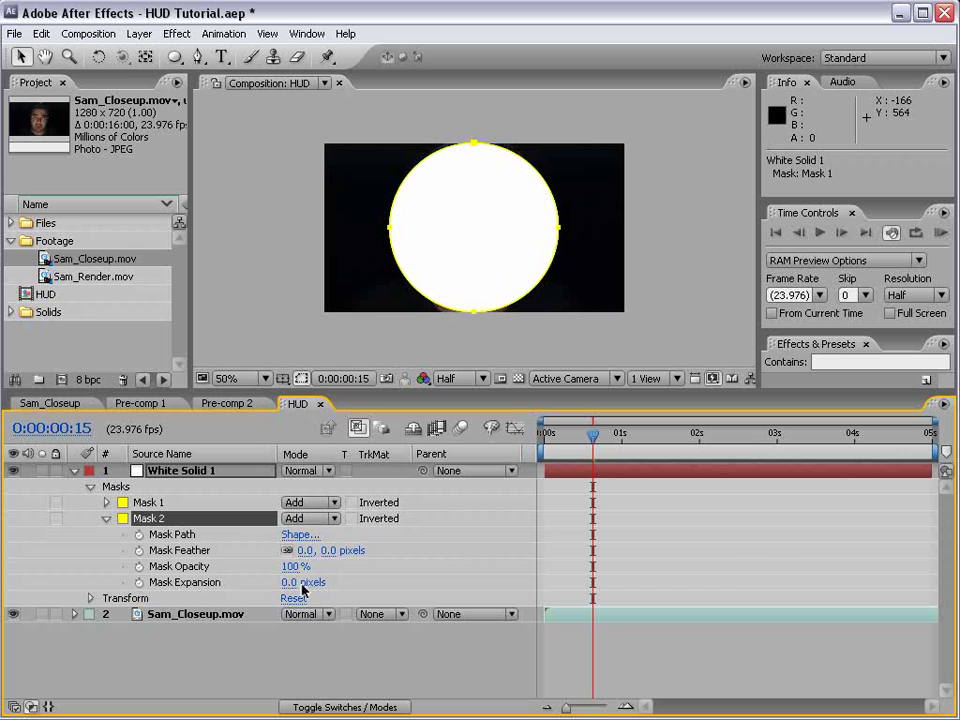
left_click(318, 519)
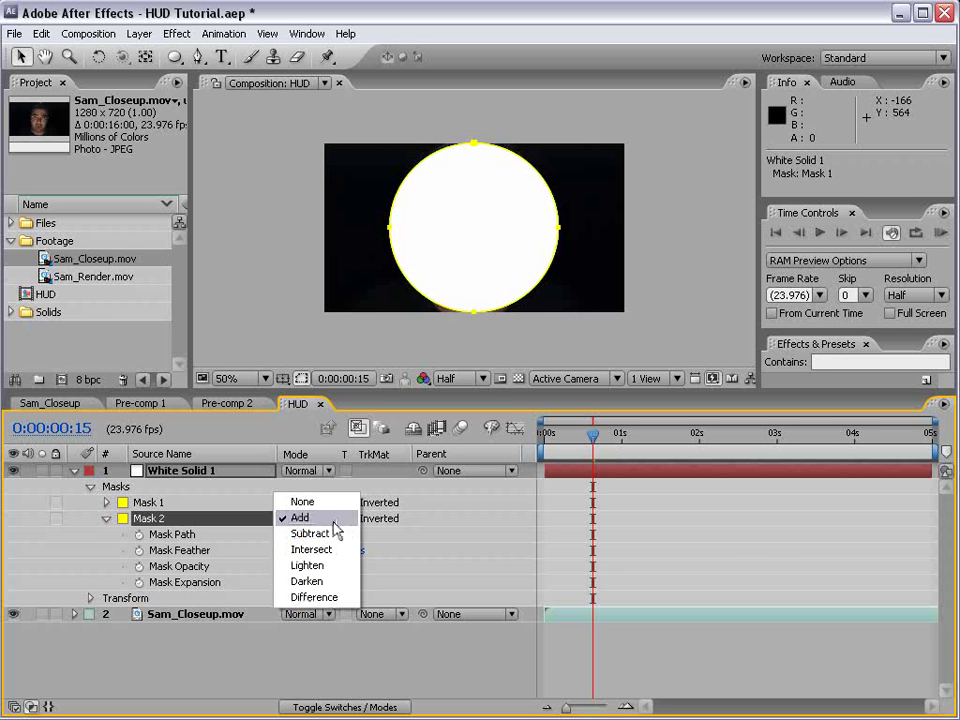
left_click(320, 533)
Set Mask 2's Mask Expansion to -15 pixels to turn the white disc into a ring.
left_click(160, 504)
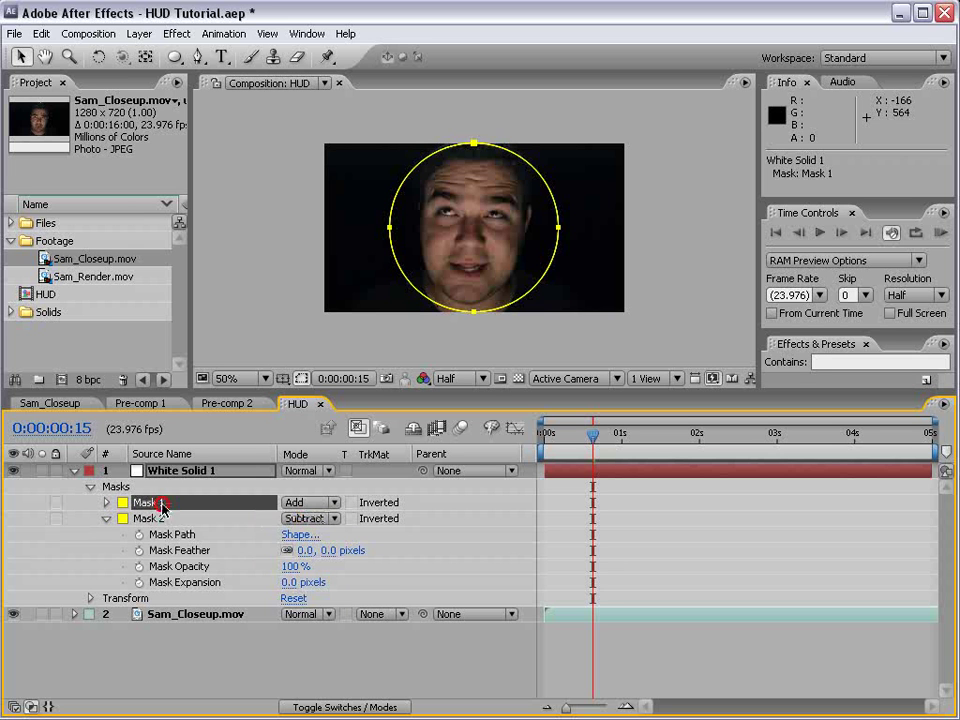
left_click(155, 519)
left_click(155, 503)
left_click(157, 519)
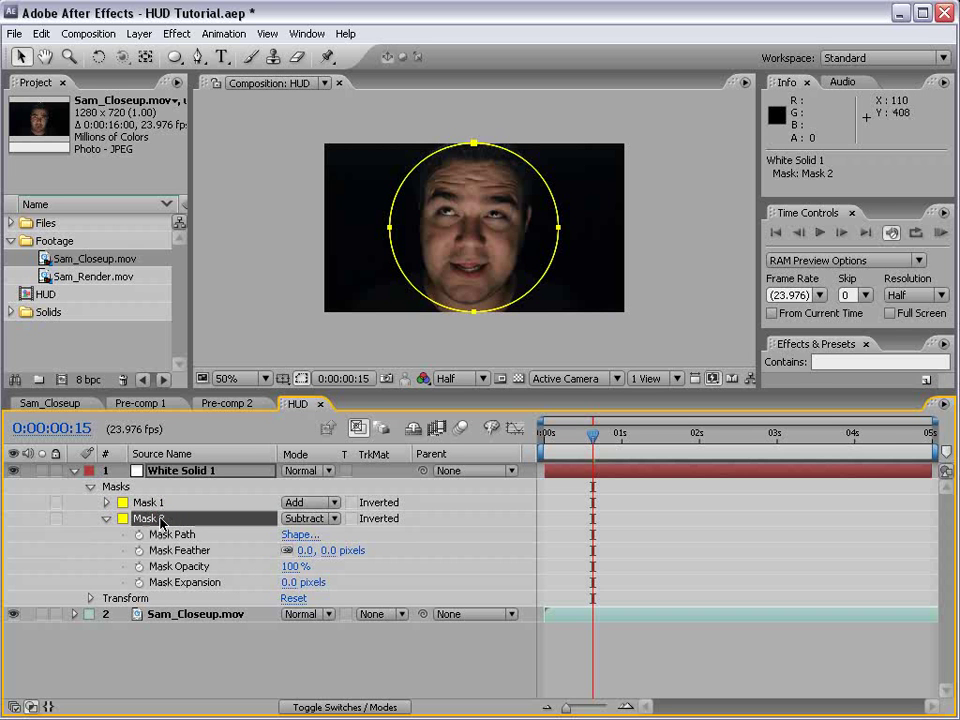
left_click(161, 520)
left_click_drag(293, 582, 270, 582)
left_click(505, 96)
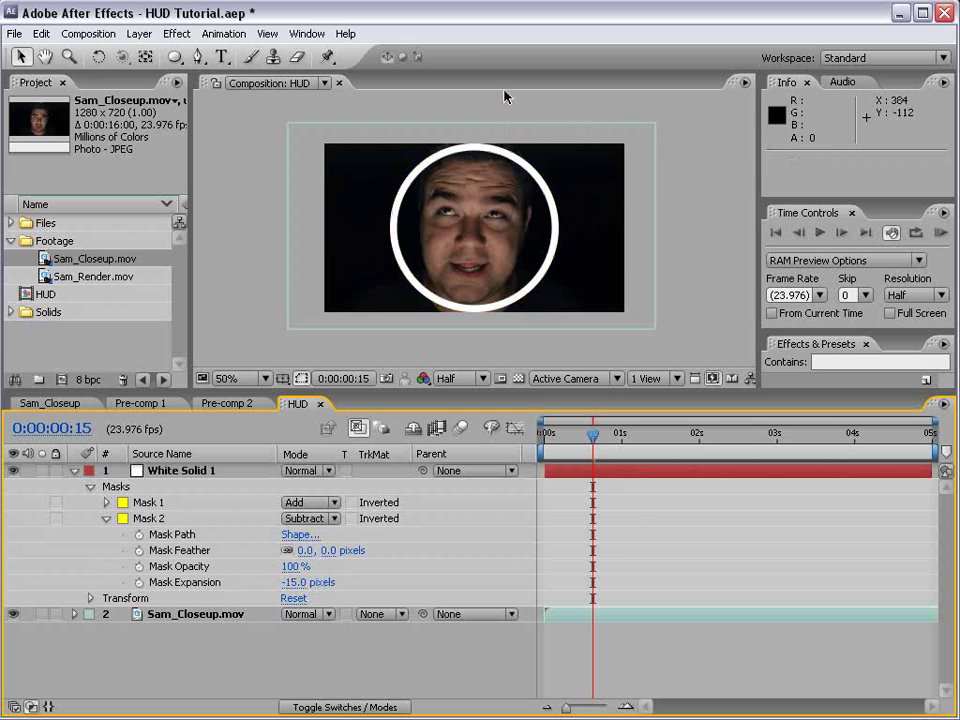
left_click(594, 476)
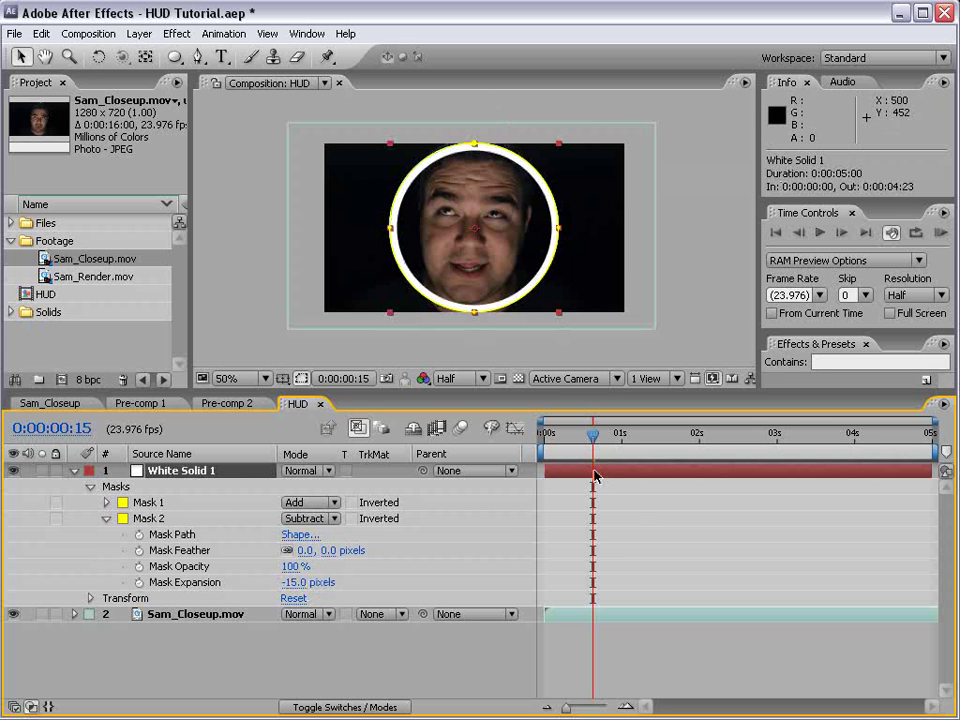
key("period")
key("comma")
left_click(430, 652)
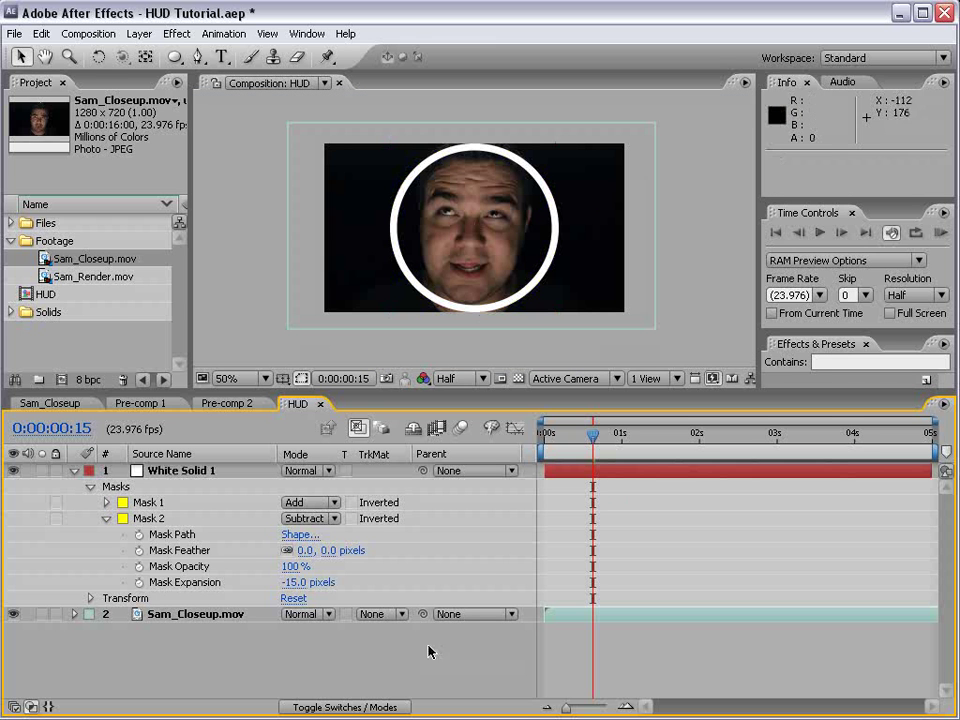
Draw a closed wedge-shaped mask on White Solid 1 with the Pen tool, from the ring's centre around its left side, and set it to Subtract.
left_click(199, 57)
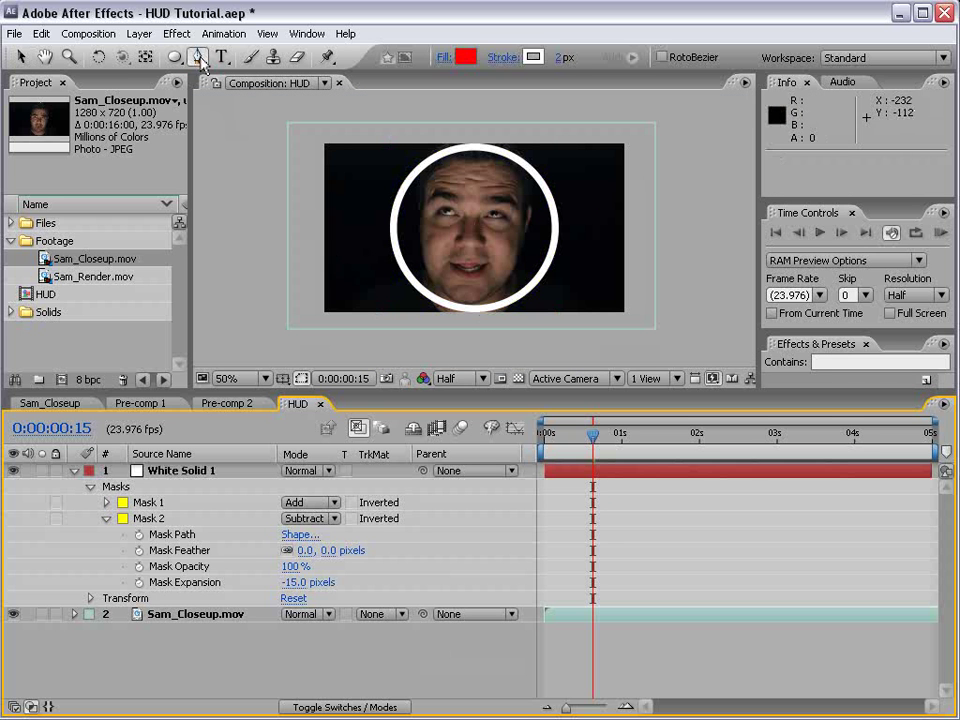
left_click(195, 476)
key("period")
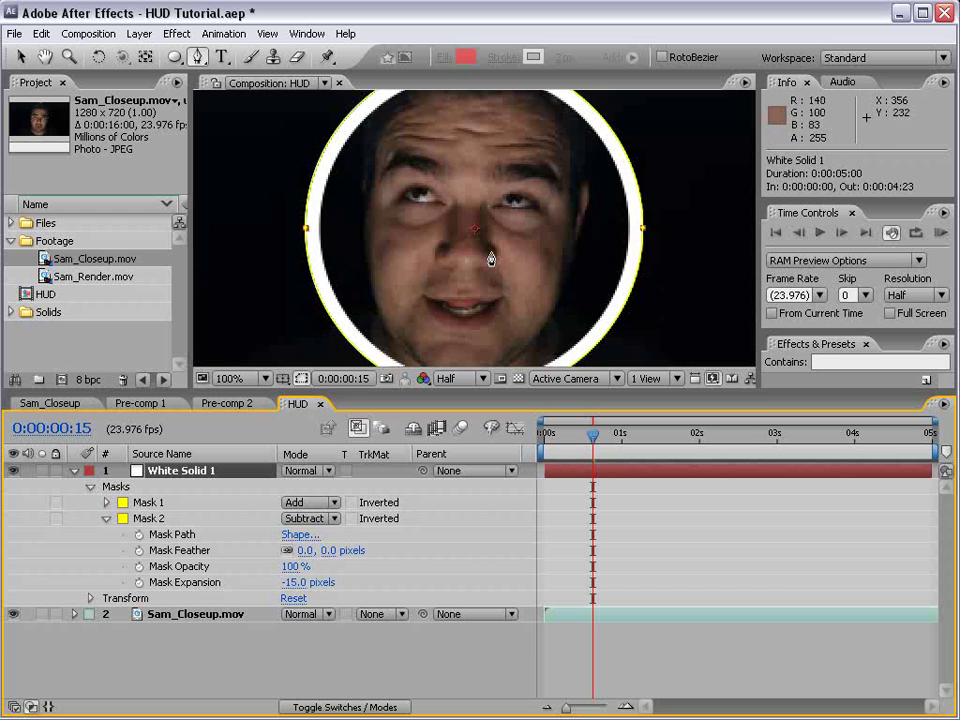
left_click(474, 229)
key("comma")
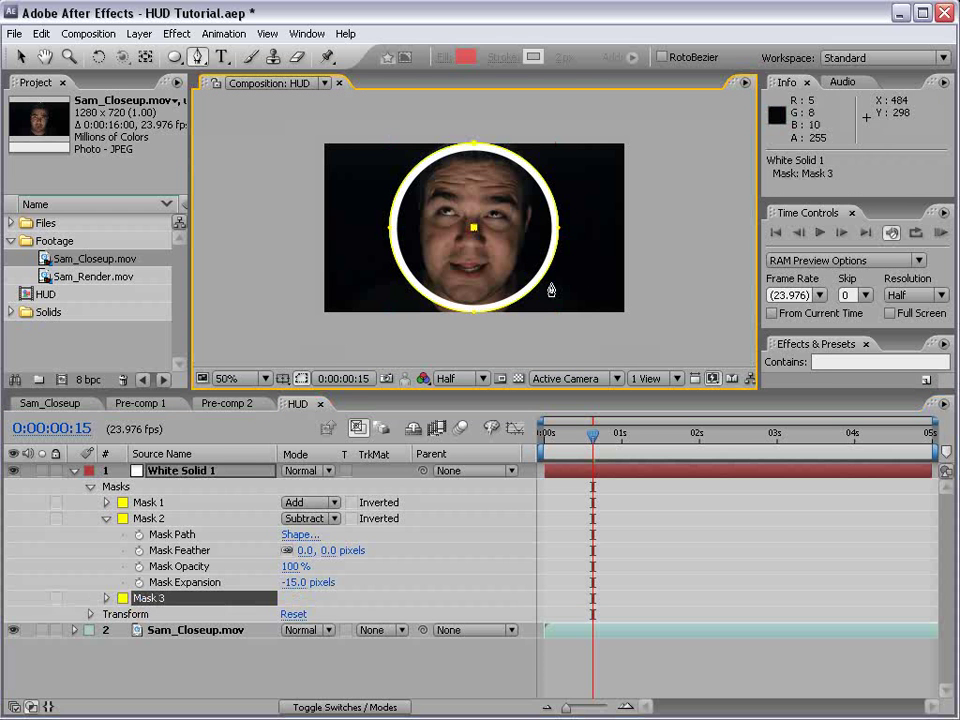
left_click(332, 350)
left_click(268, 118)
left_click(451, 118)
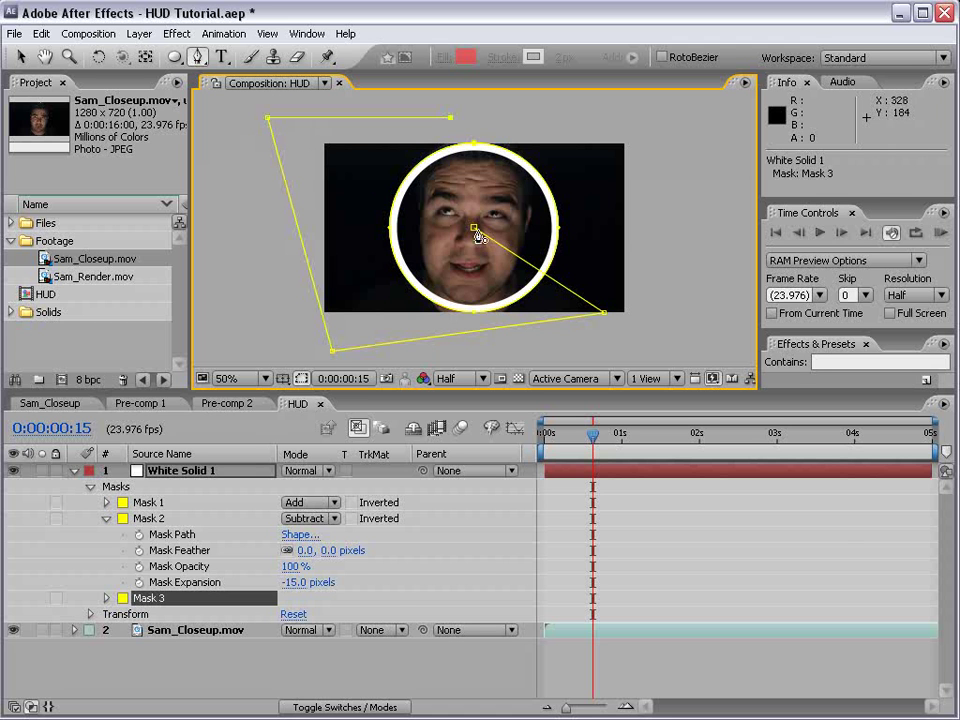
left_click(474, 230)
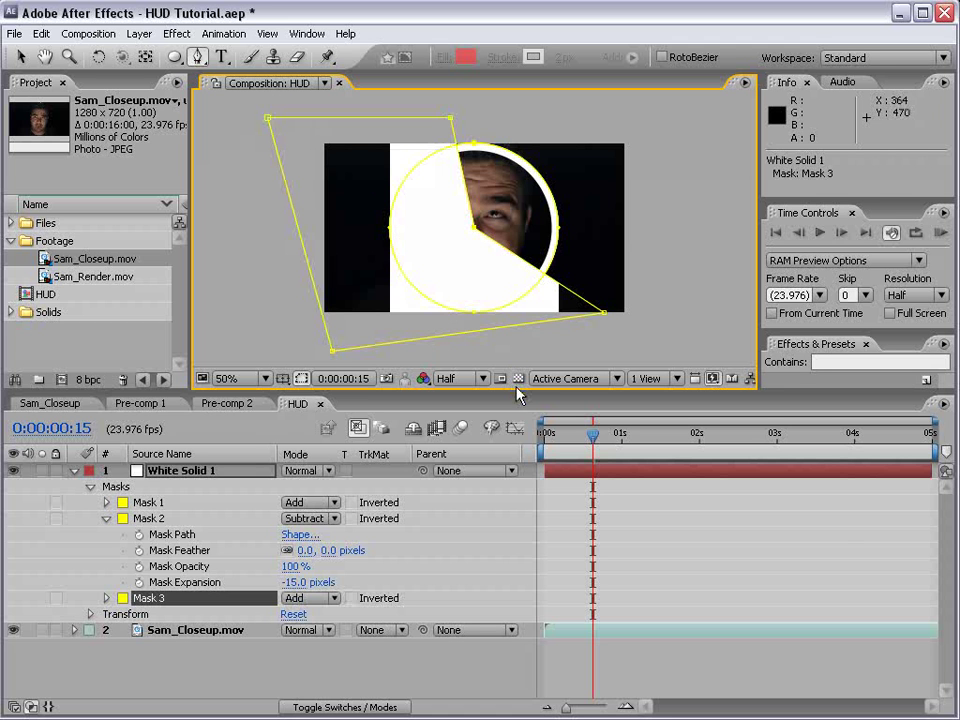
left_click(308, 598)
left_click(310, 614)
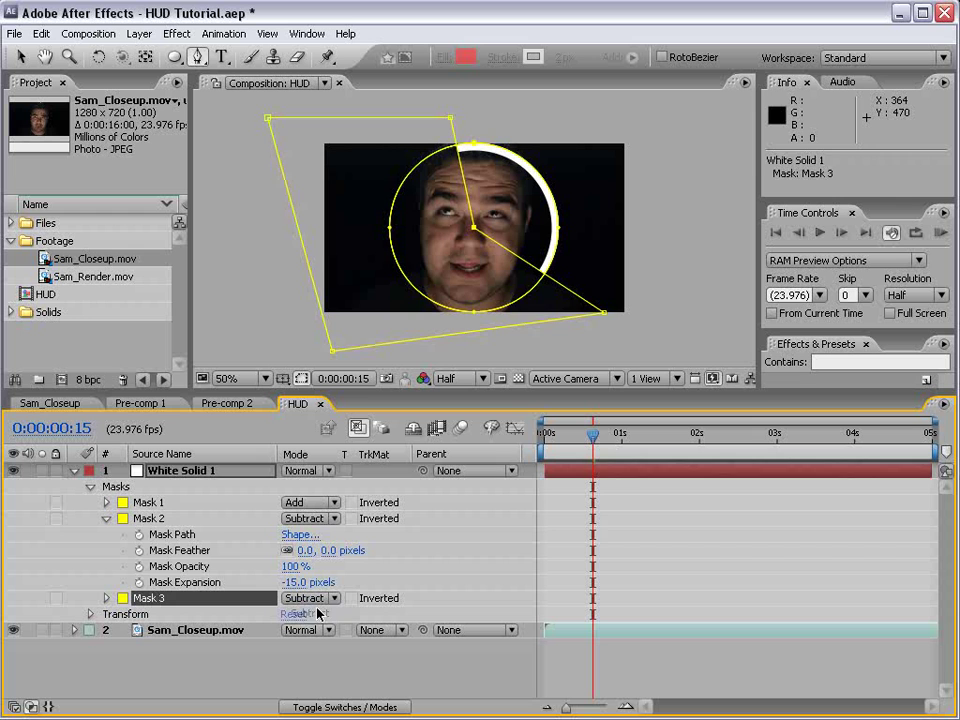
Move Mask 3's lower-right and upper-right corner points so the white arc runs from the ring's top centre to just right of its bottom.
left_click(626, 473)
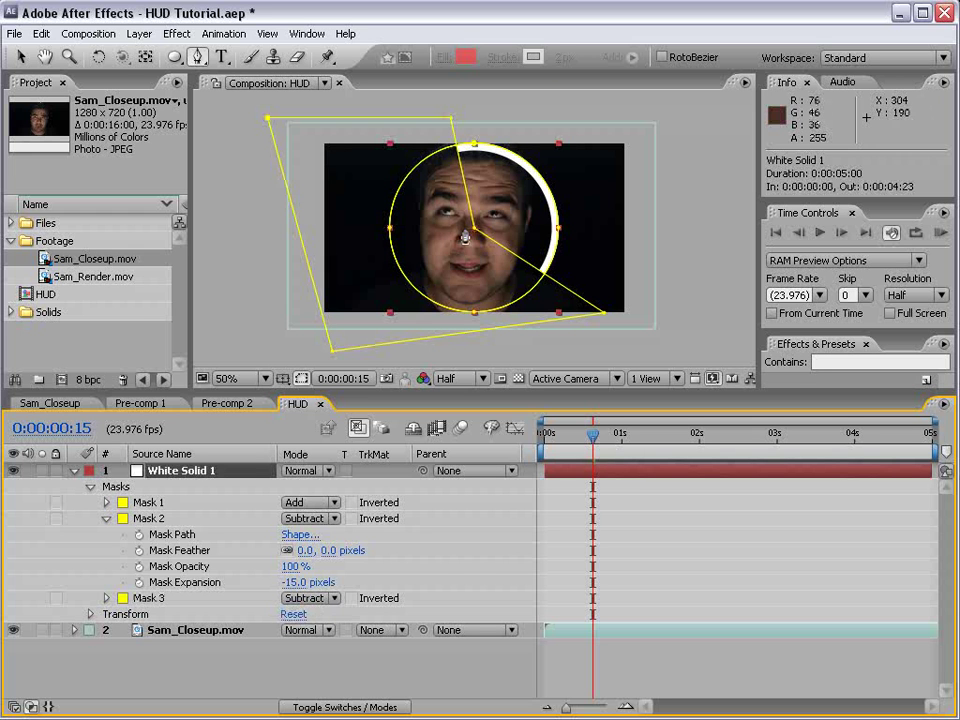
key("v")
left_click_drag(604, 316, 521, 348)
left_click(590, 500)
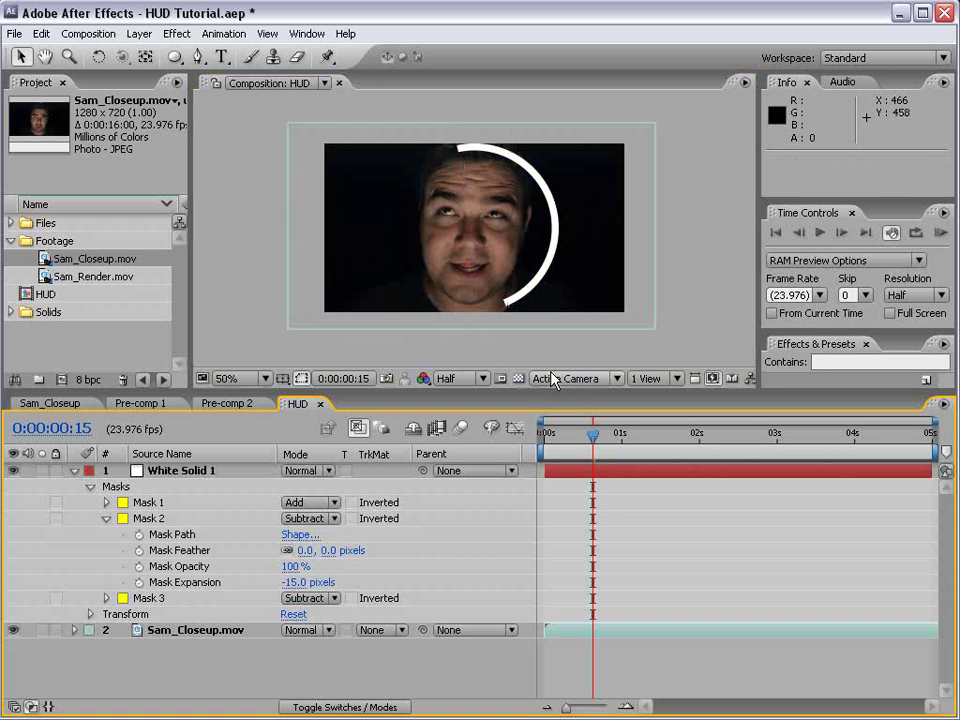
left_click(578, 468)
left_click_drag(455, 120, 484, 118)
left_click(613, 506)
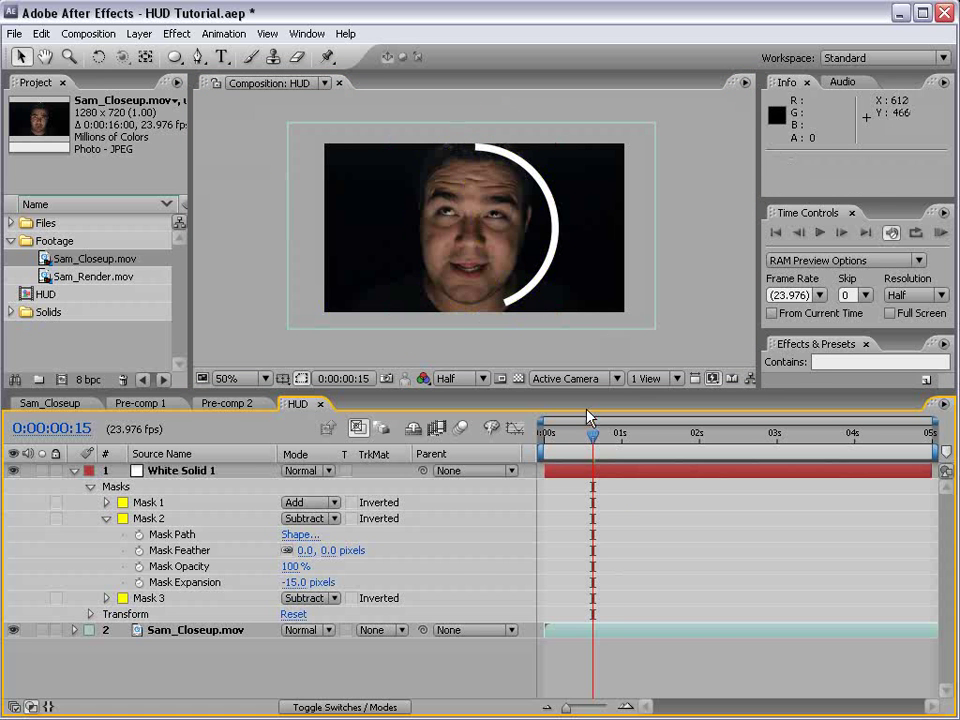
Make White Solid 1 a 3D layer, show its rotation properties and hide the mask outlines.
left_click(581, 468)
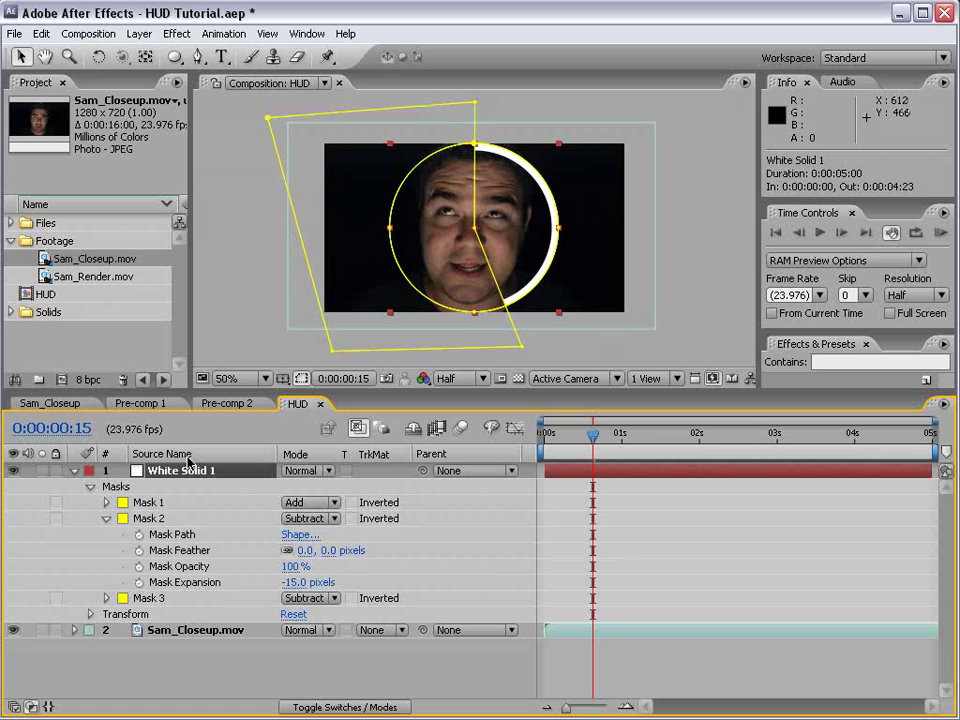
key("F4")
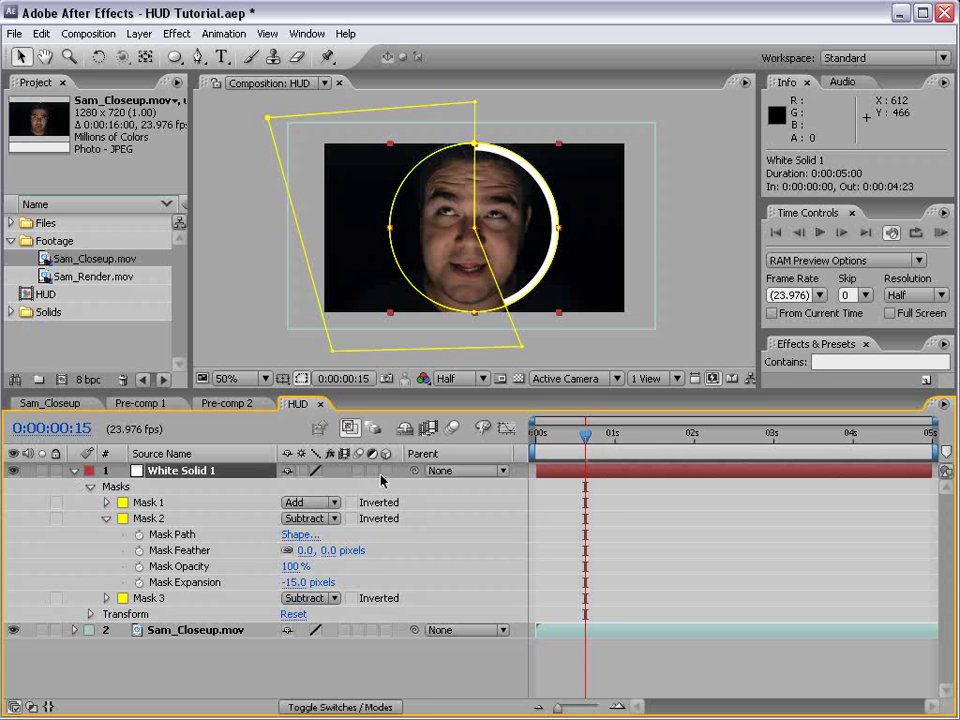
left_click(386, 471)
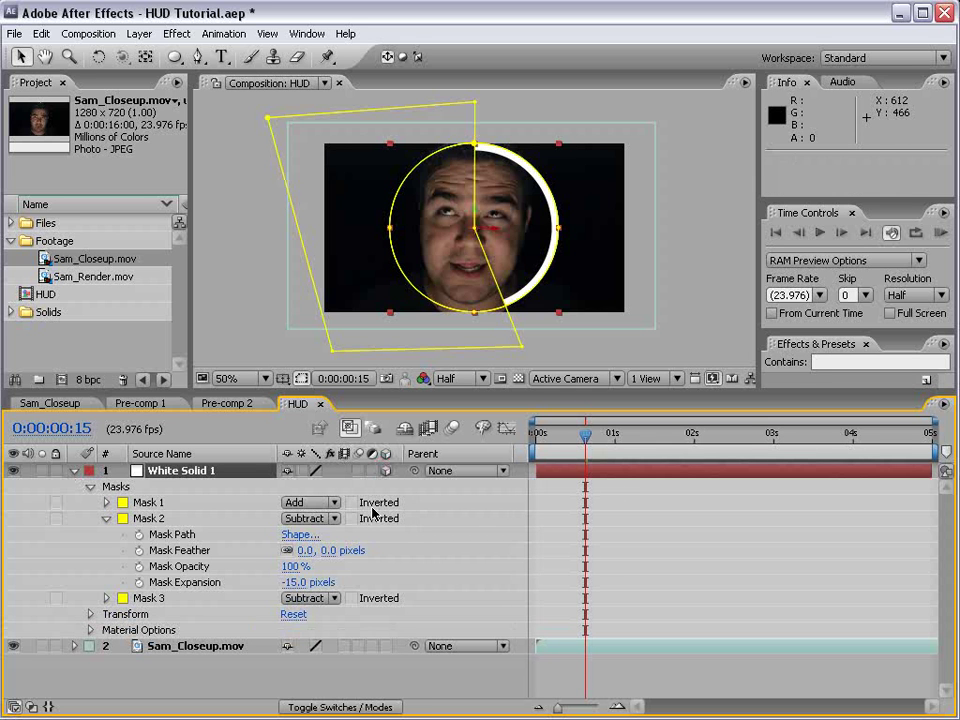
key("r")
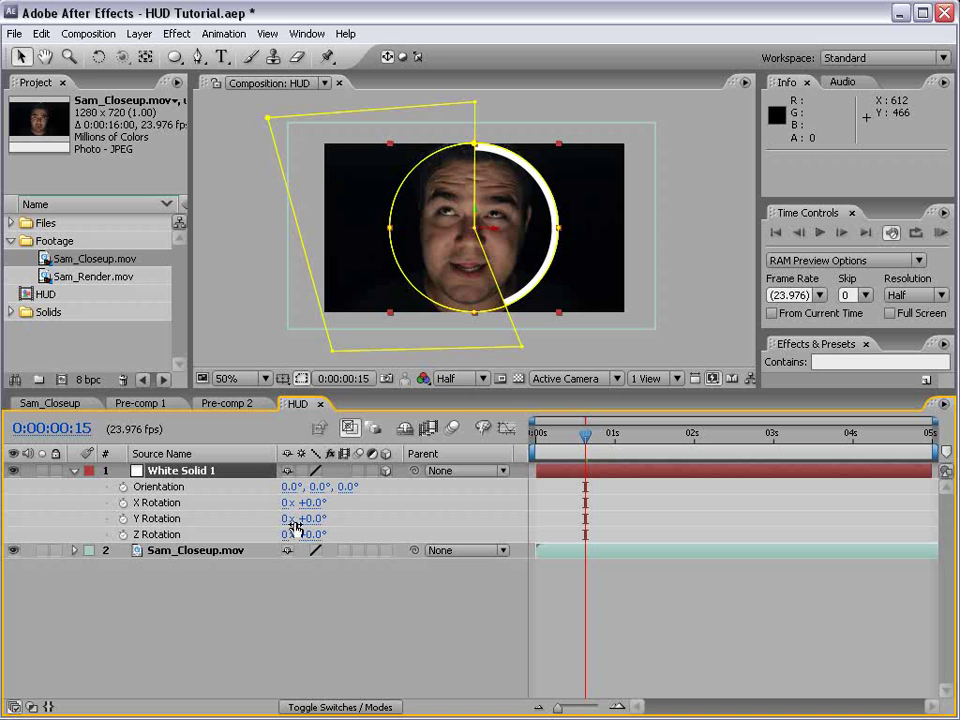
left_click(302, 380)
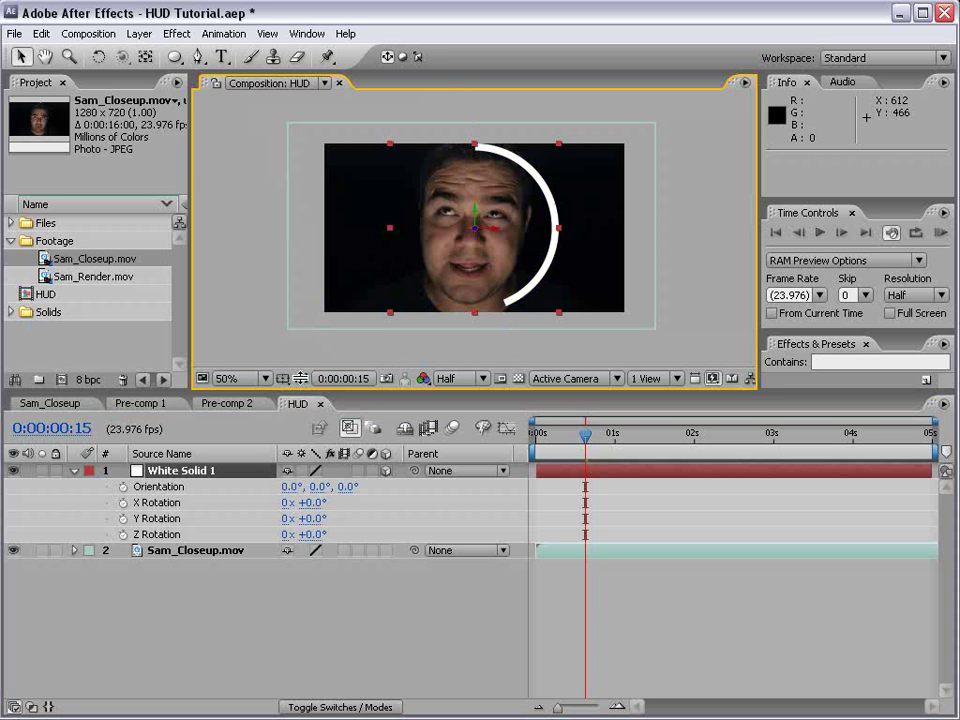
Try rotating the white arc around its Y axis and undo the rotation.
left_click_drag(316, 519, 371, 529)
key("ctrl+z")
key("ctrl+z")
left_click(636, 671)
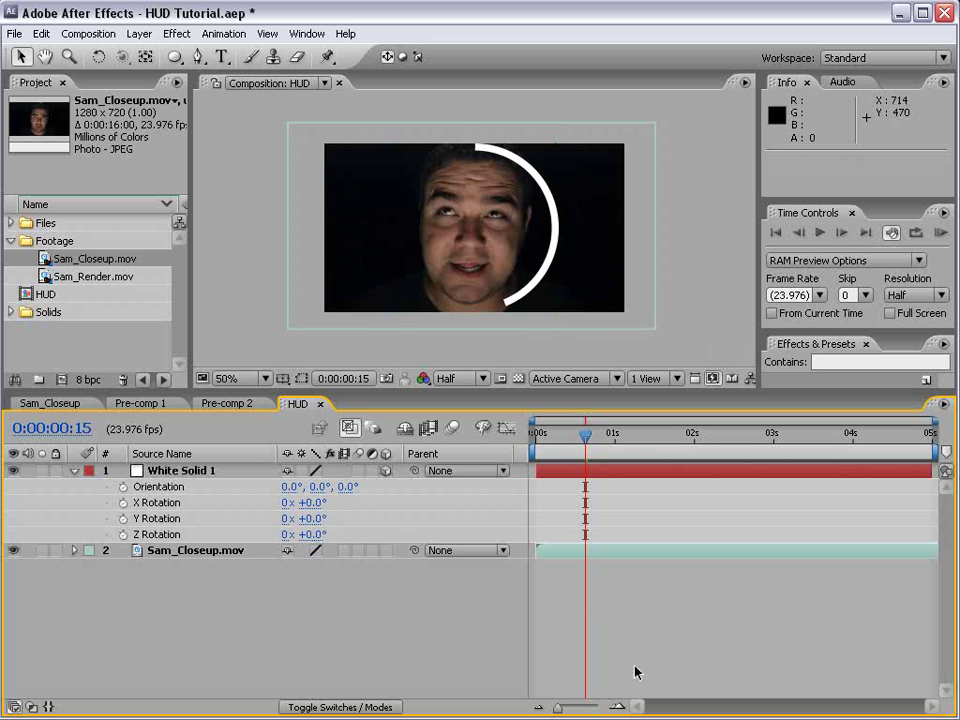
Add the expression wiggle(.1,180) to White Solid 1's Z Rotation and, after previewing the motion, change its frequency to .4.
left_click(123, 536, "alt")
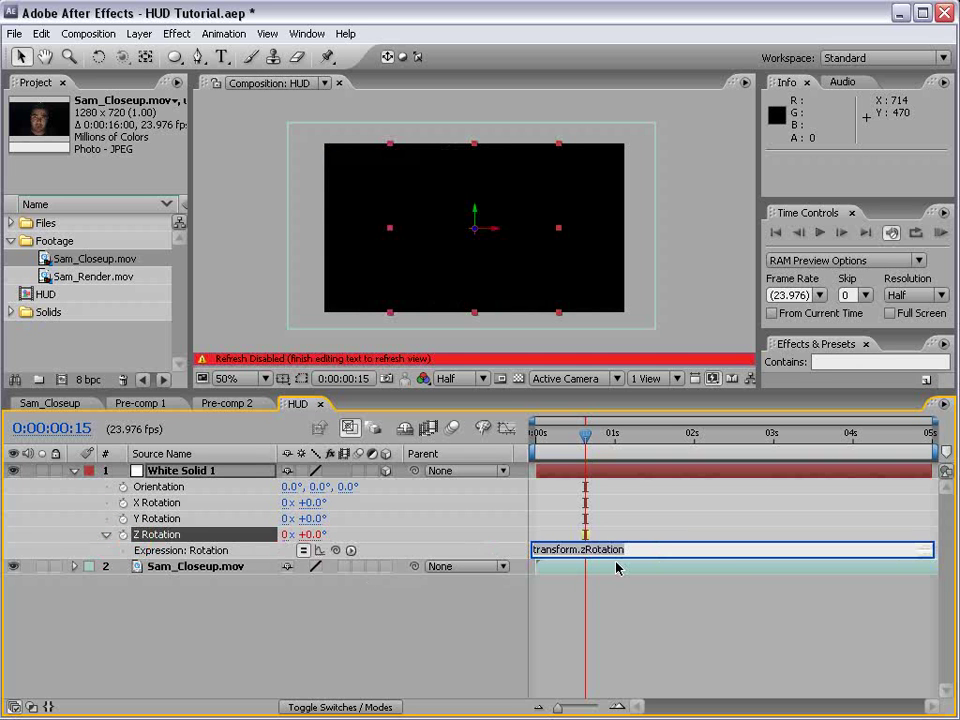
type("wiggle(.1,180")
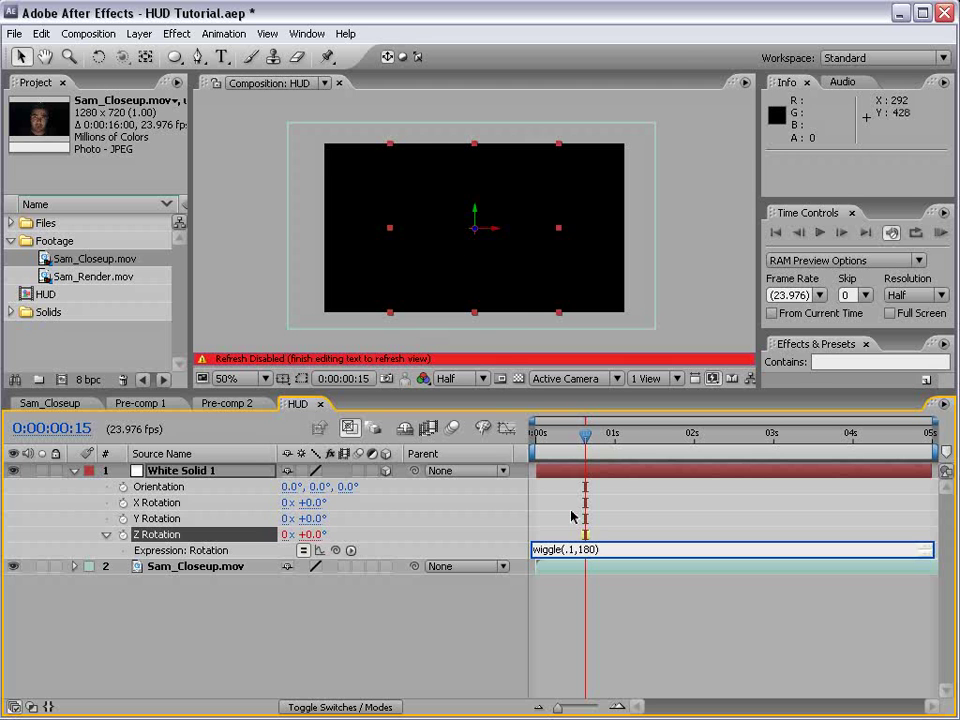
left_click_drag(585, 446, 666, 455)
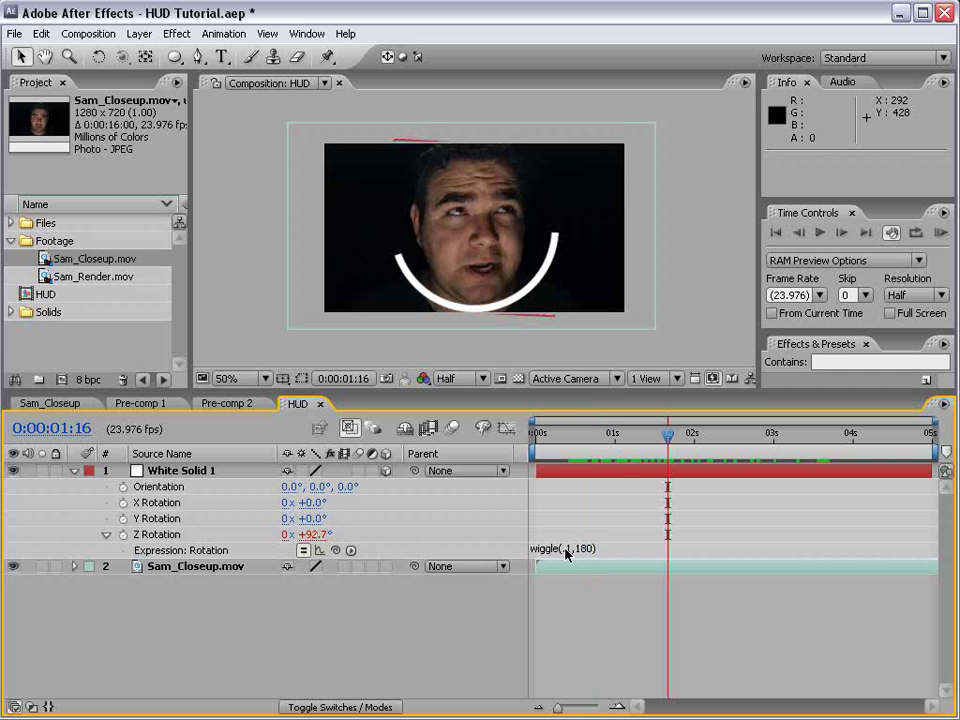
left_click(568, 549)
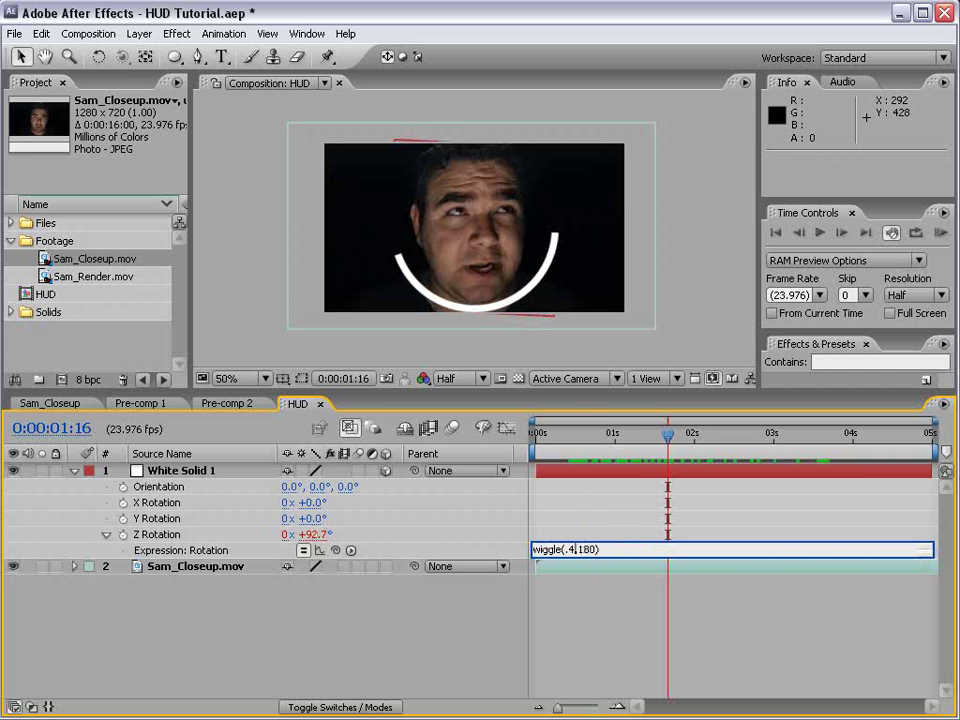
left_click_drag(559, 445, 536, 504)
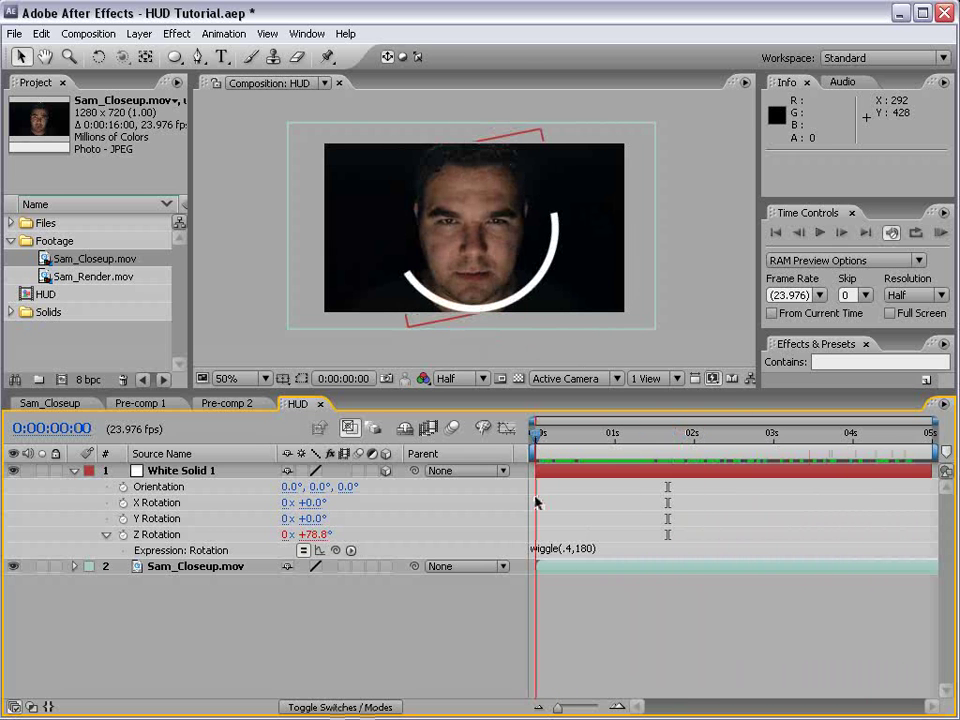
Duplicate the wiggling arc layer, preview both arcs, and scale the copy to 81%.
left_click(168, 470)
left_click(41, 33)
left_click(71, 199)
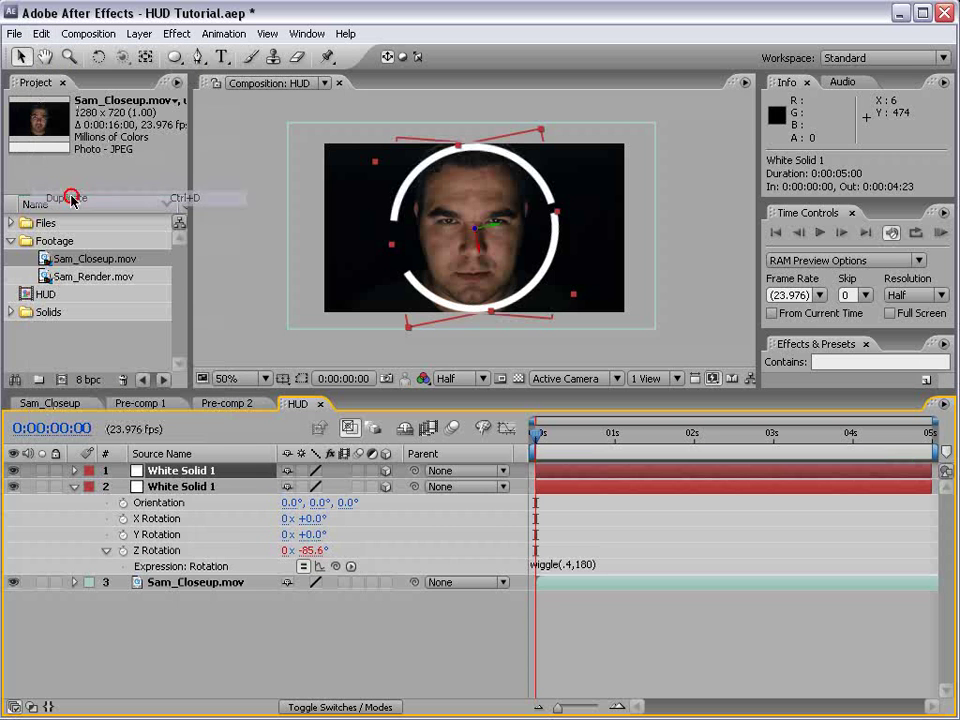
left_click_drag(538, 440, 496, 446)
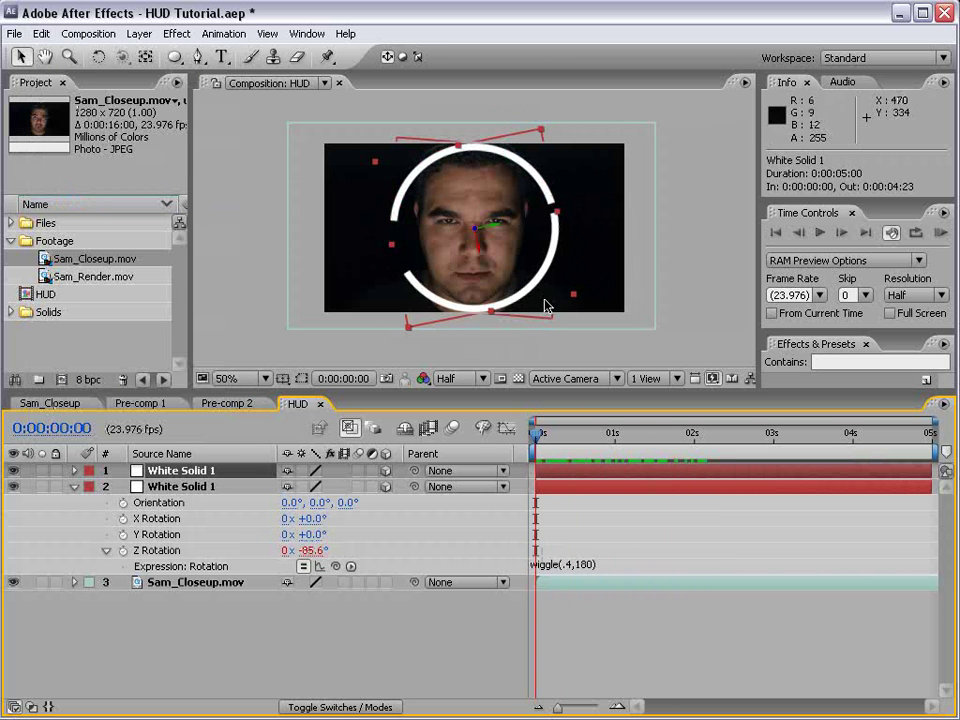
key("s")
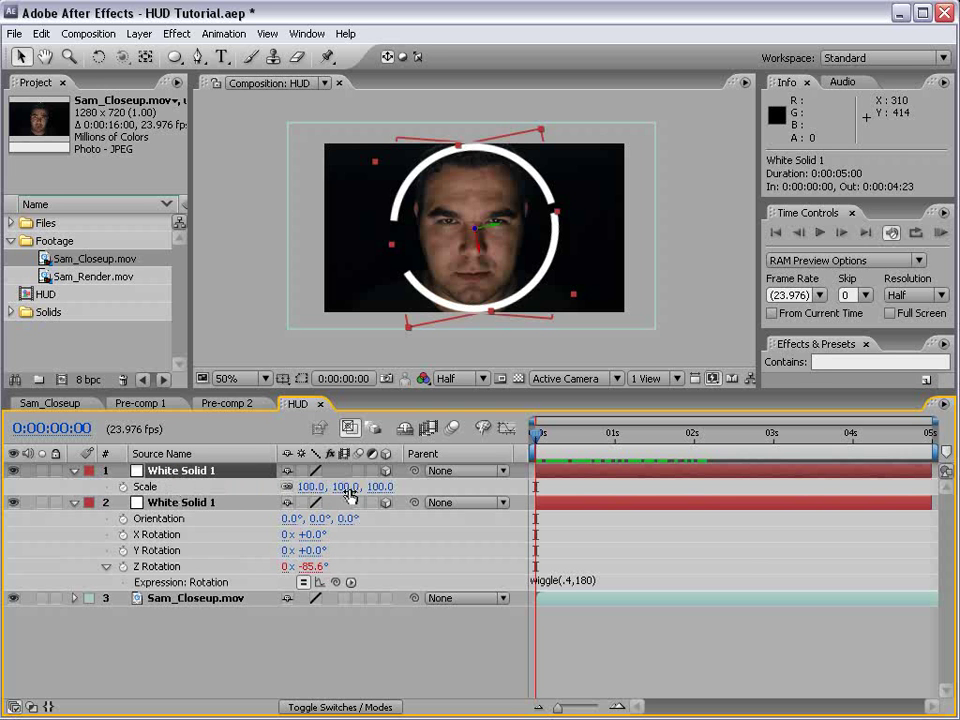
left_click_drag(348, 491, 329, 487)
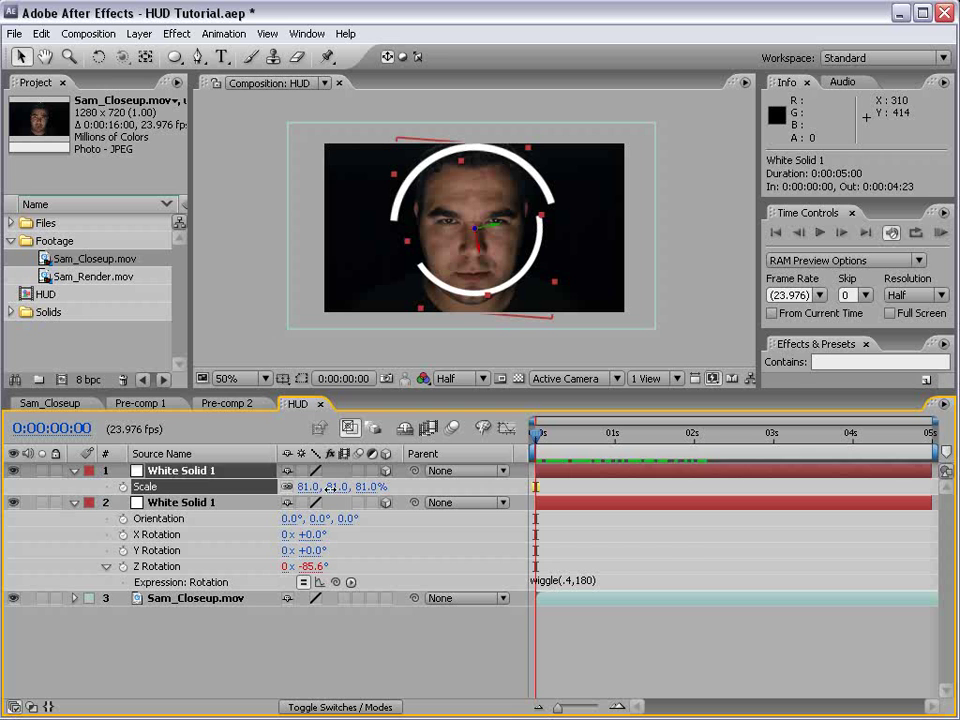
Duplicate the 81% arc, scale layer 2 down to form a smaller inner arc at 35% opacity, and preview the motion.
left_click(205, 472)
key("ctrl+d")
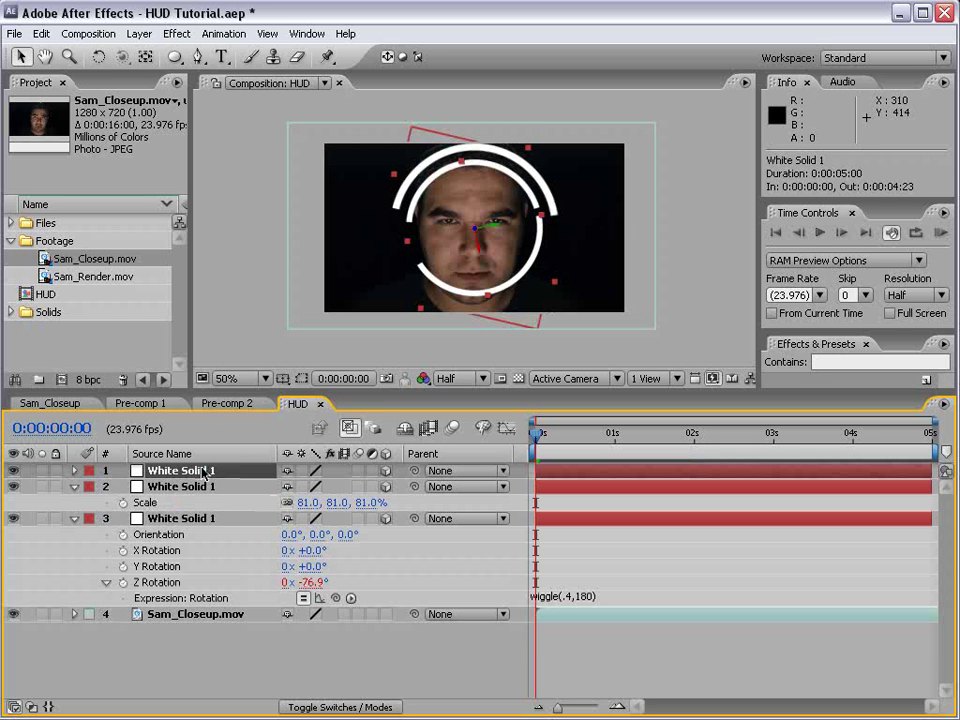
left_click_drag(334, 503, 230, 506)
key("t")
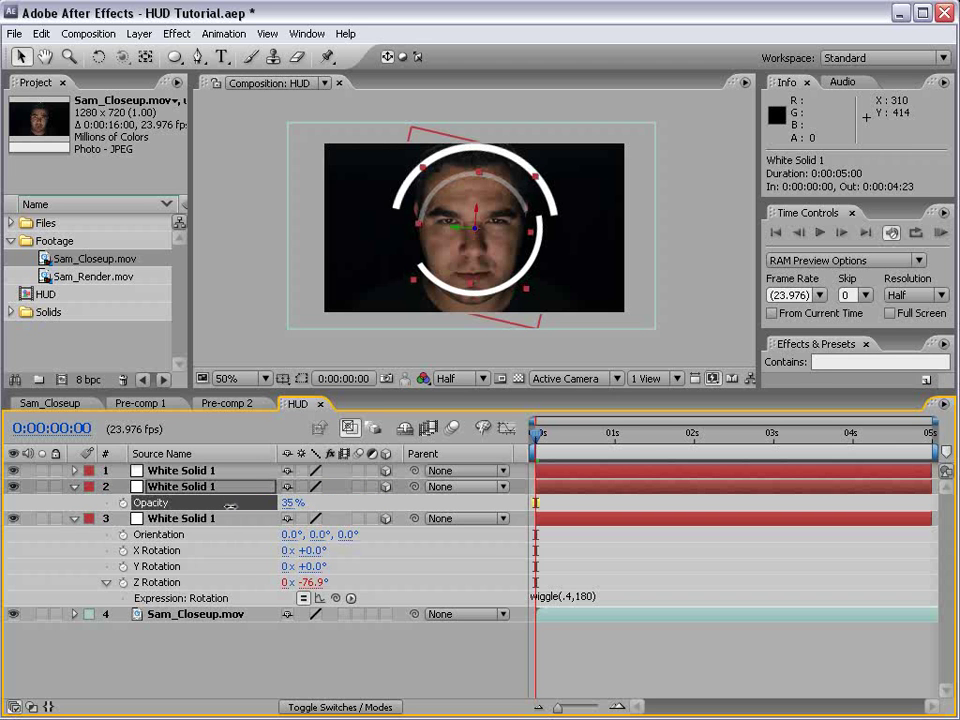
left_click_drag(583, 422, 735, 476)
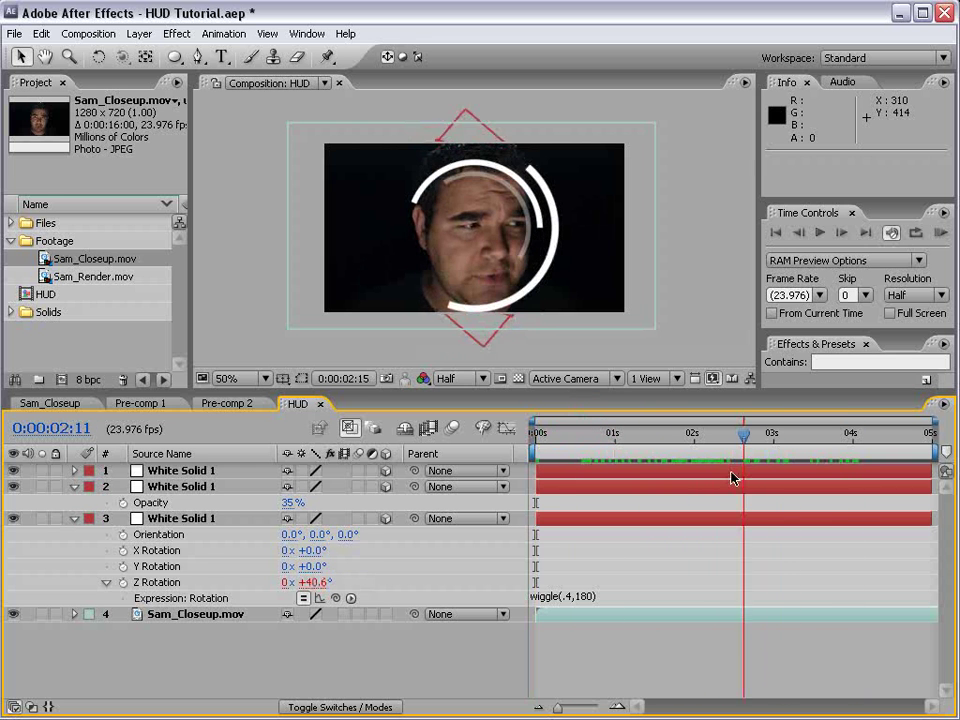
Duplicate the outermost arc layer, reveal the copy's mask properties and solo it with its mask outlines shown.
left_click(160, 520)
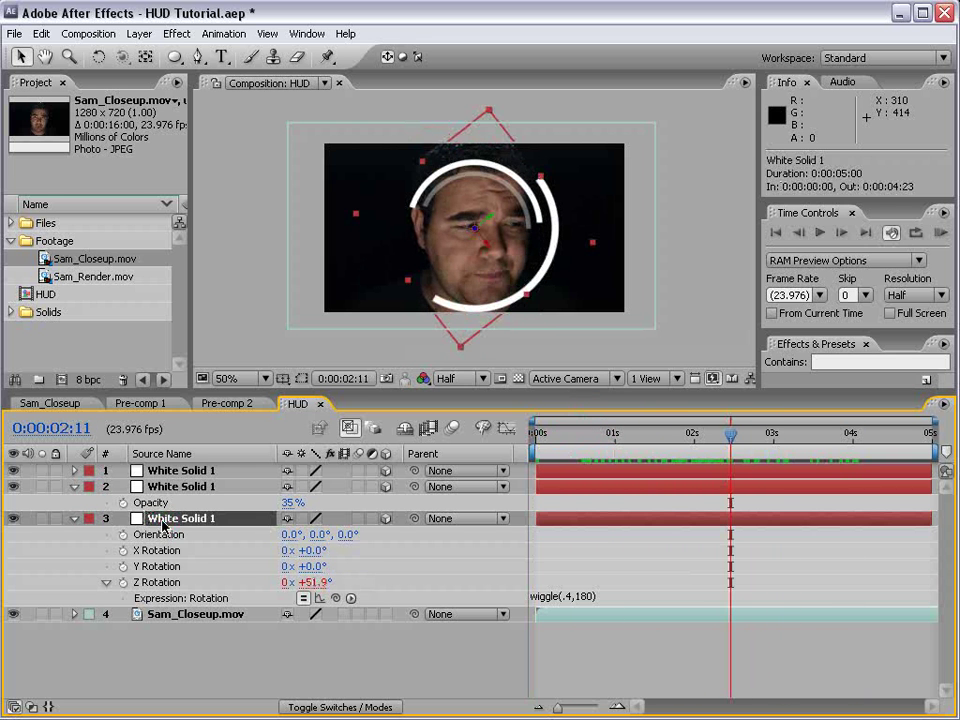
key("ctrl+d")
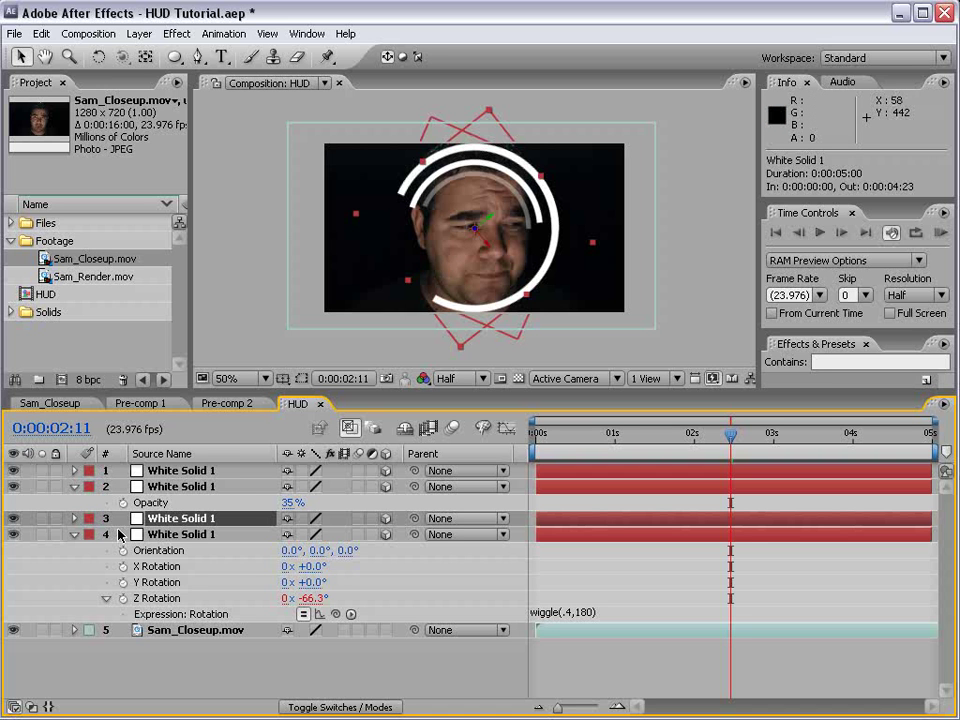
key("m")
key("m")
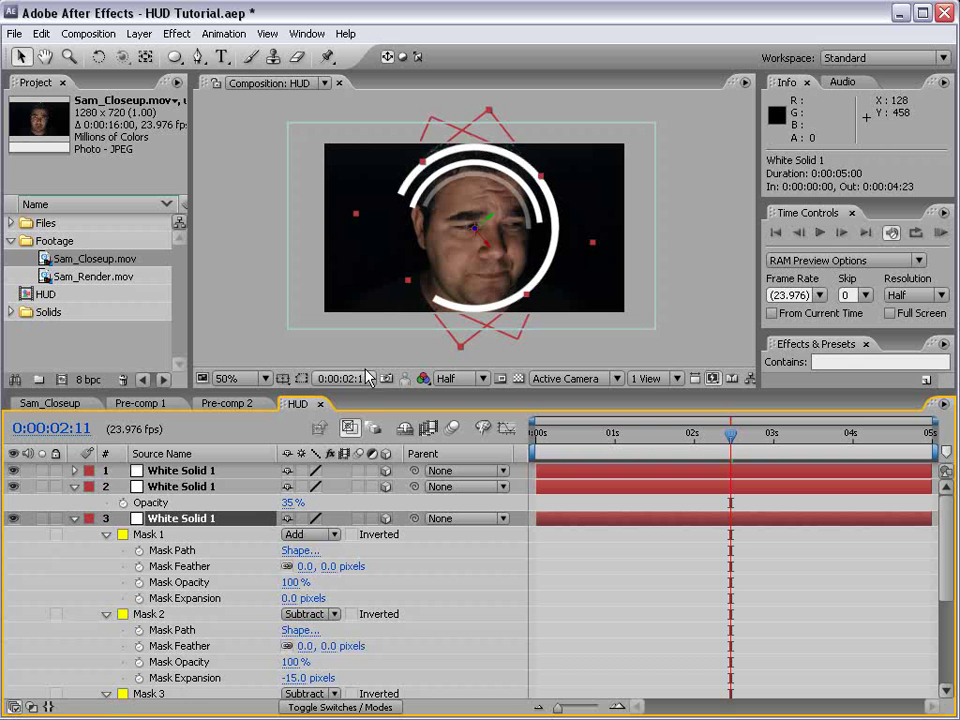
left_click(226, 288)
left_click(74, 486)
left_click(41, 518)
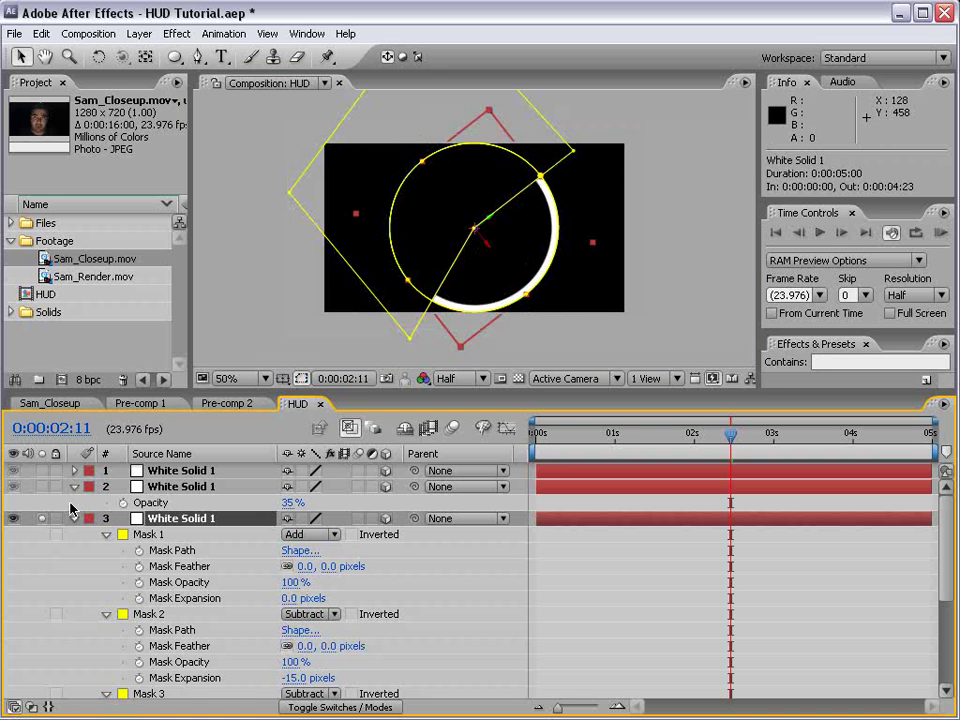
Move Mask 3's two outer corner points to leave only a short lower-right arc on the duplicated layer, and turn off its solo.
left_click_drag(576, 155, 703, 298)
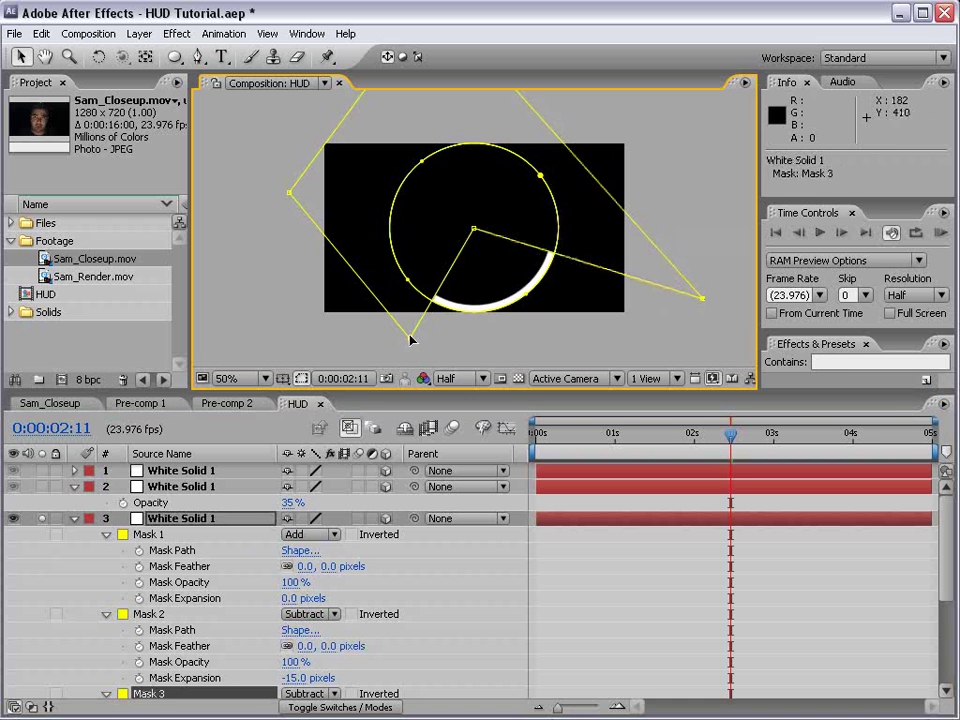
left_click_drag(410, 340, 488, 316)
left_click(601, 557)
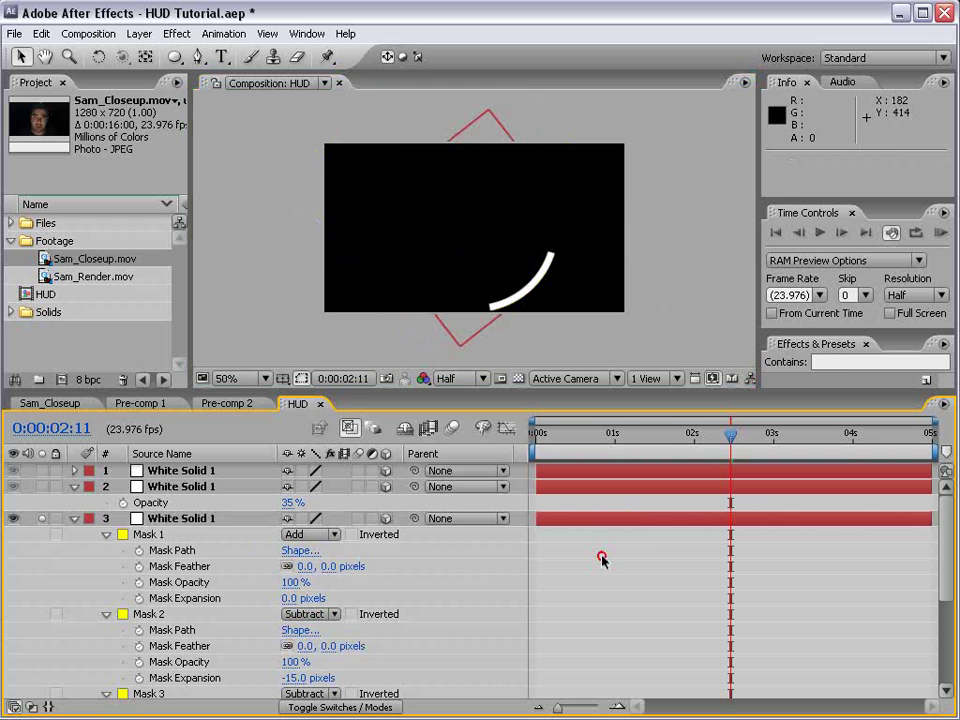
left_click(42, 519)
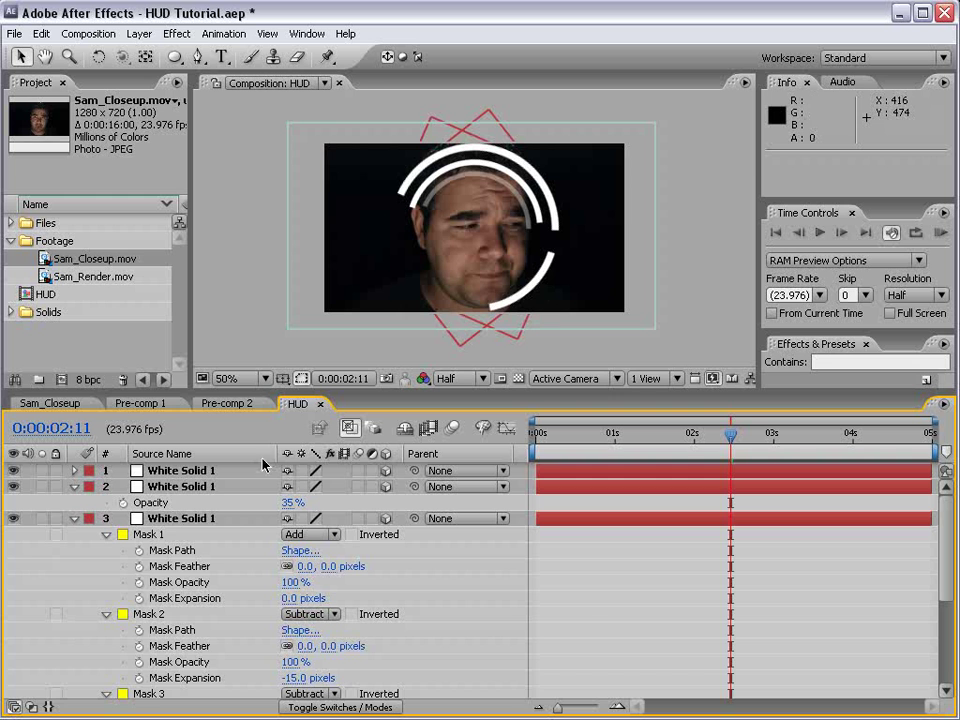
Scale the shortened arc on layer 3 up to 117%.
left_click(188, 520)
key("s")
left_click_drag(340, 540, 362, 540)
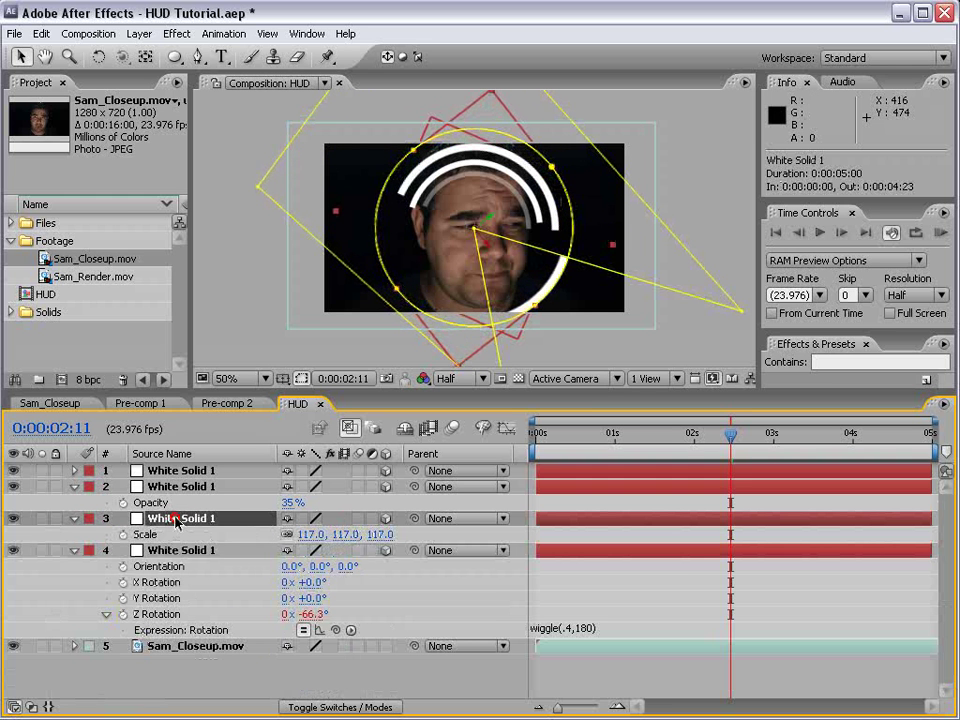
Duplicate the shortened arc on layer 3 and scrub through the timeline to preview the rotating arcs.
key("ctrl+d")
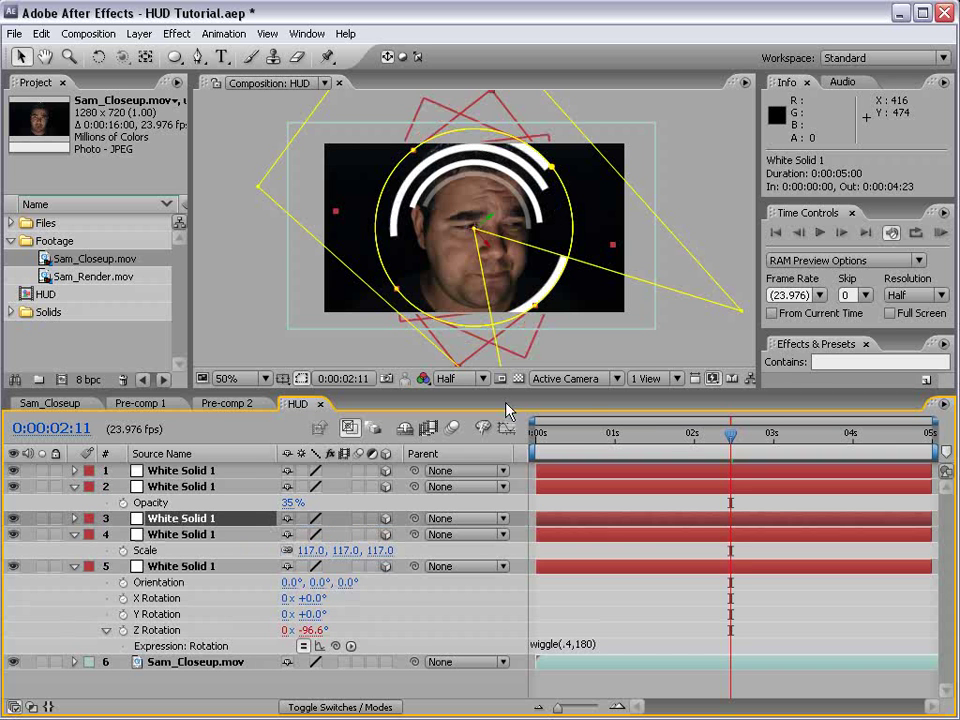
left_click_drag(688, 428, 657, 453)
left_click(624, 589)
left_click(172, 568)
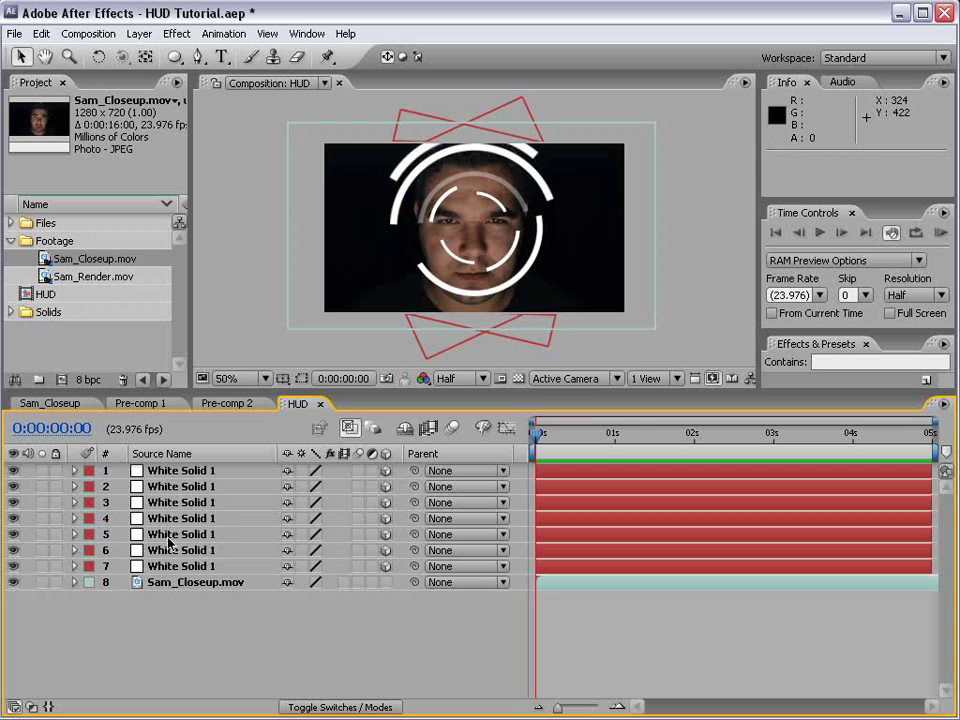
Raise the opacity of all seven arc layers together, bringing the faint arc to 36%, and collapse the layers.
left_click(170, 537)
left_click(181, 552)
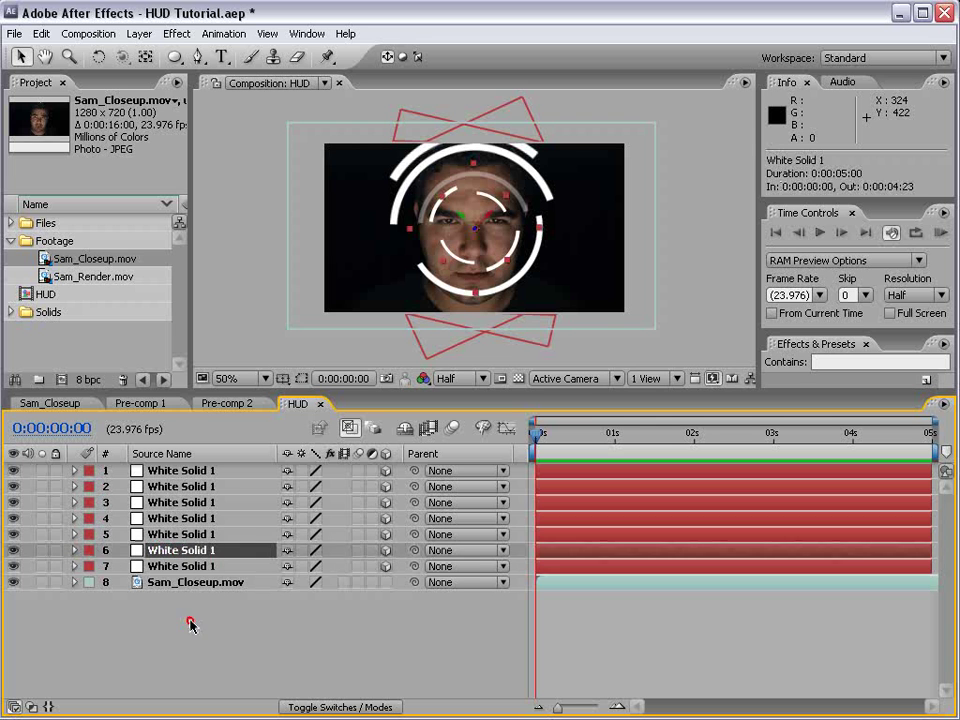
left_click(180, 566)
left_click(190, 472, "shift")
key("t")
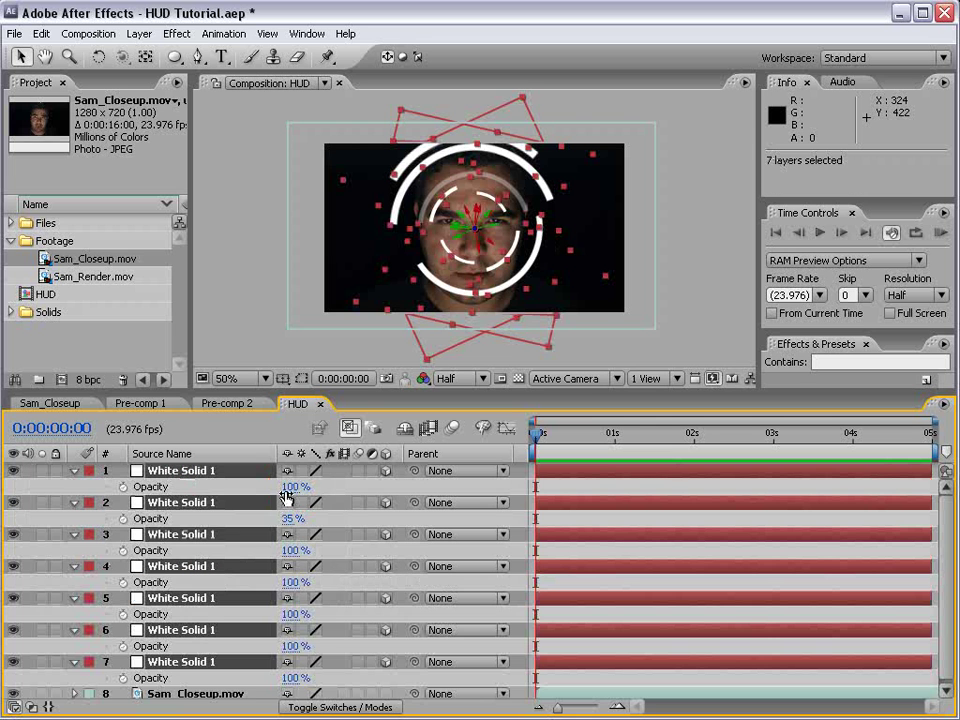
mouse_move(285, 487)
left_mouse_down()
mouse_move(274, 484)
mouse_move(295, 491)
left_mouse_up()
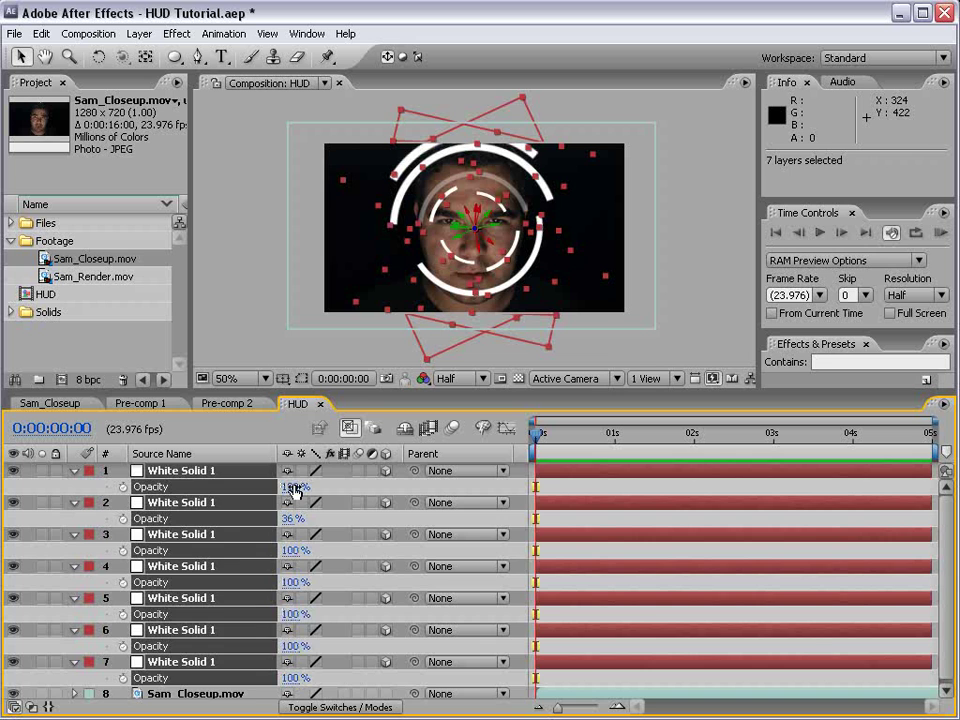
left_click(560, 484)
key("ctrl+a")
left_click(76, 472)
left_click(178, 625)
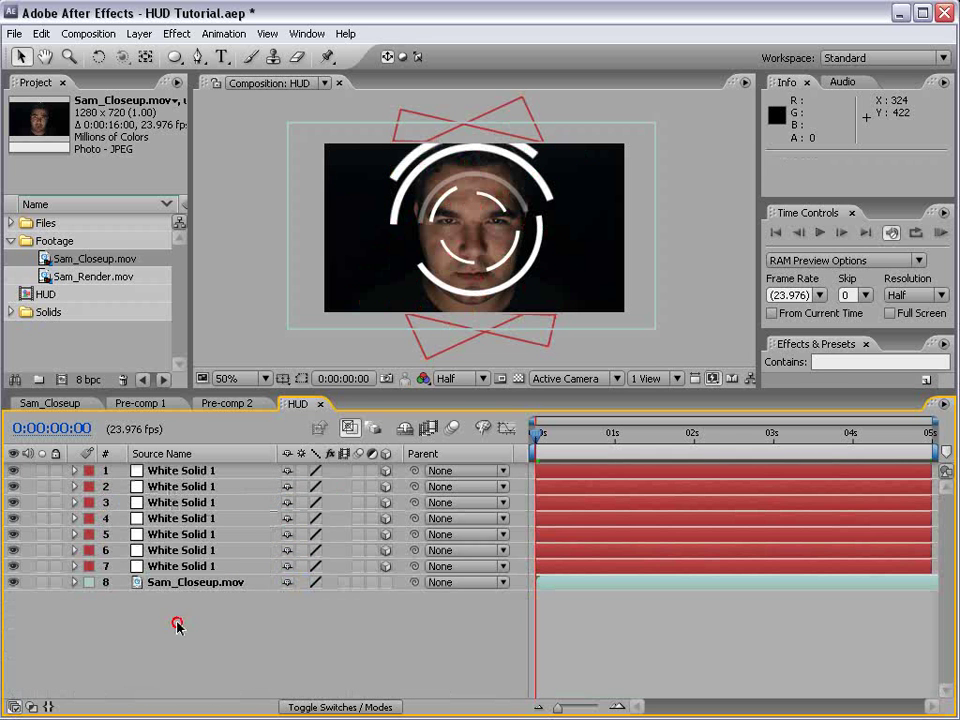
Solo the arc on layer 1, duplicate it, and show the copy's mask outlines.
left_click(178, 472)
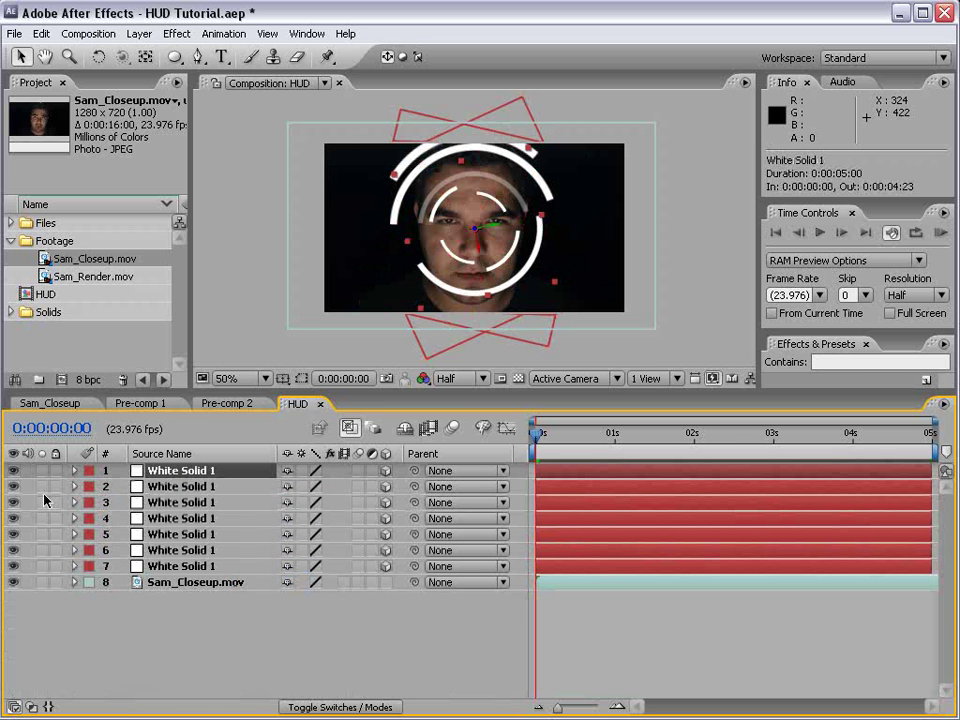
left_click(42, 470)
left_click(185, 472)
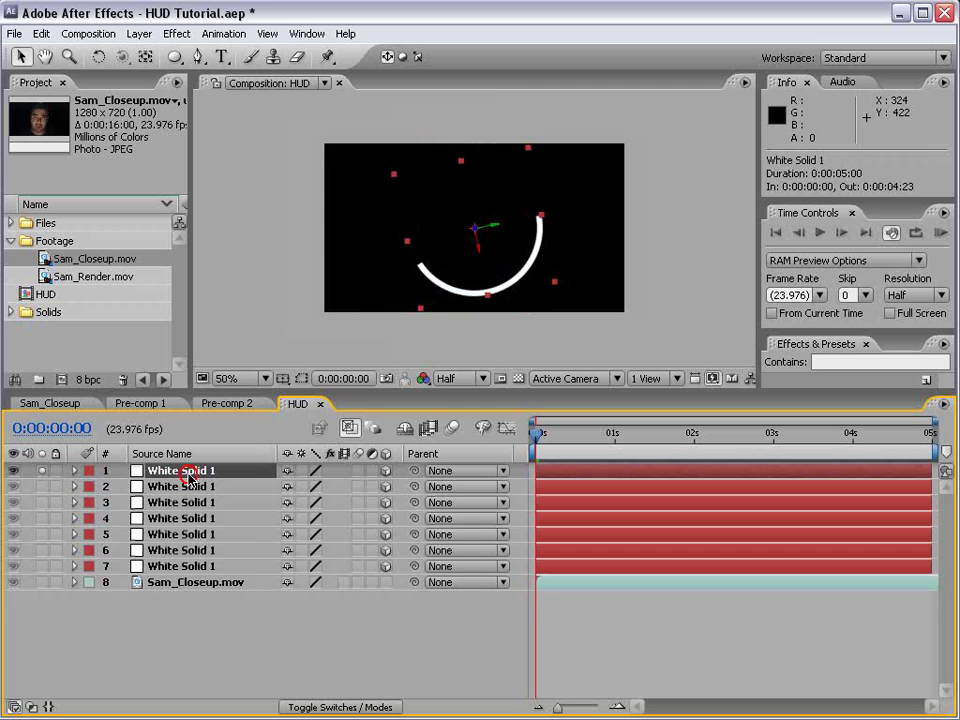
key("ctrl+d")
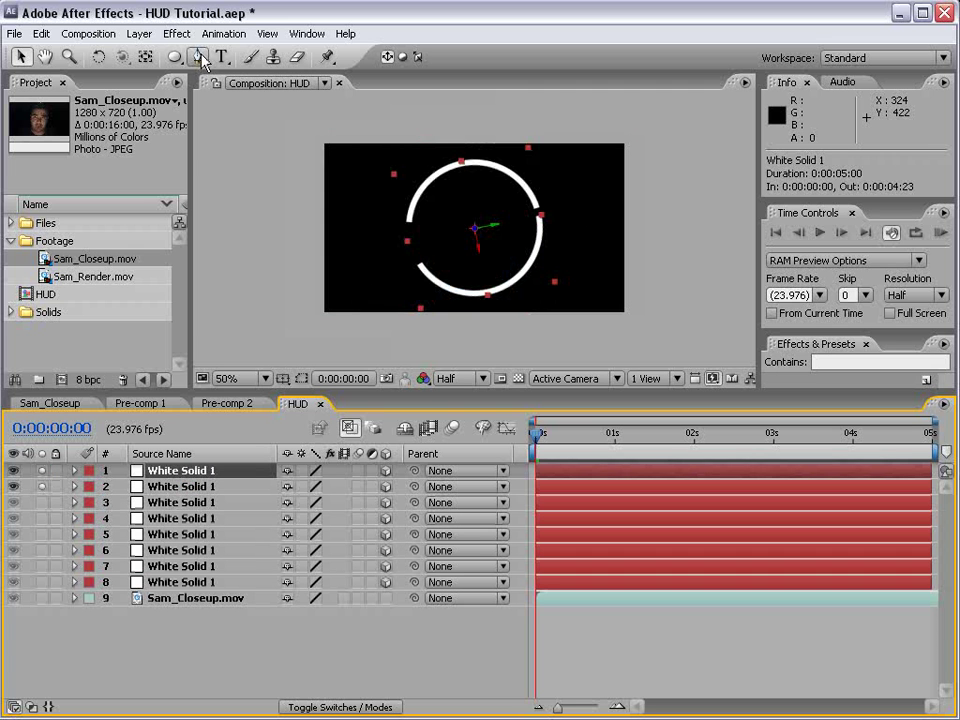
left_click(171, 485)
left_click(171, 470)
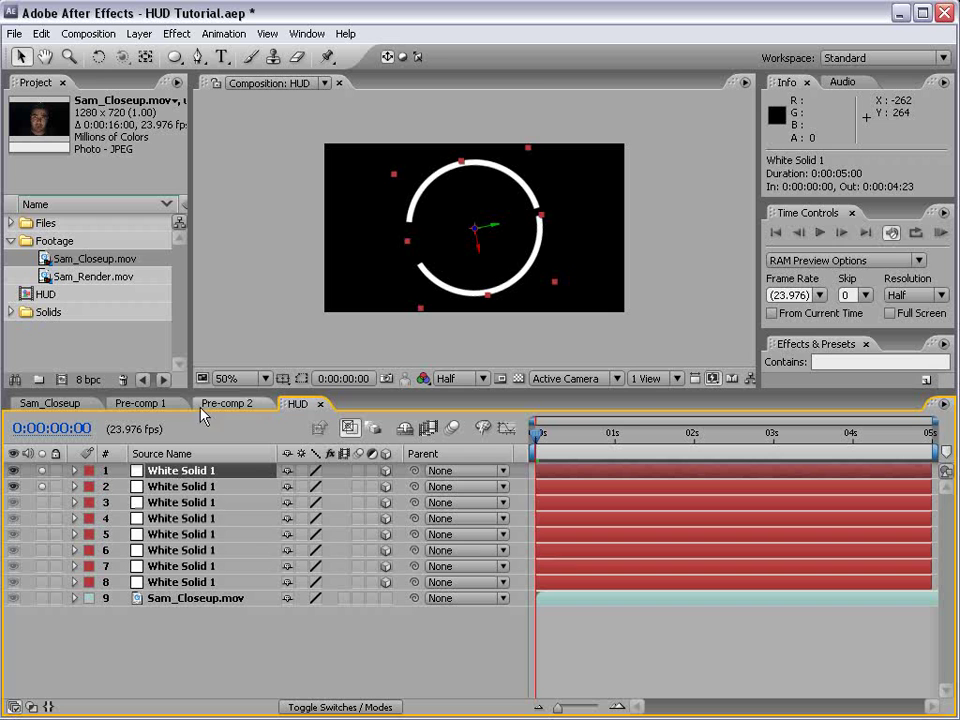
left_click(302, 378)
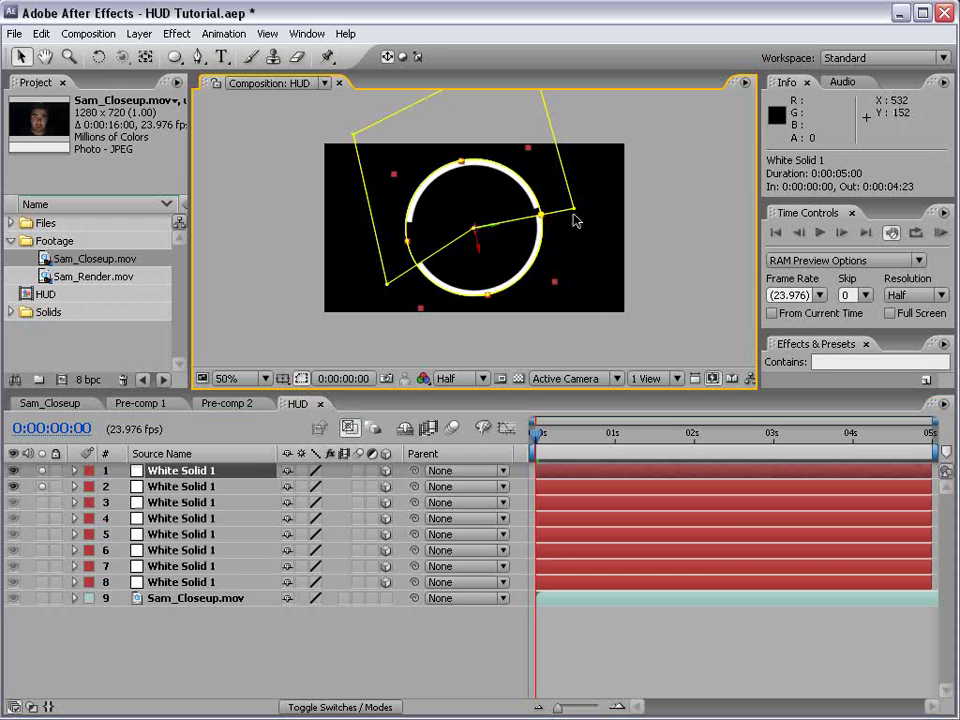
Reshape Mask 3's outer corners to leave only a very short lower-right segment on the copy, and turn off layer 2's solo.
left_click_drag(576, 212, 547, 322)
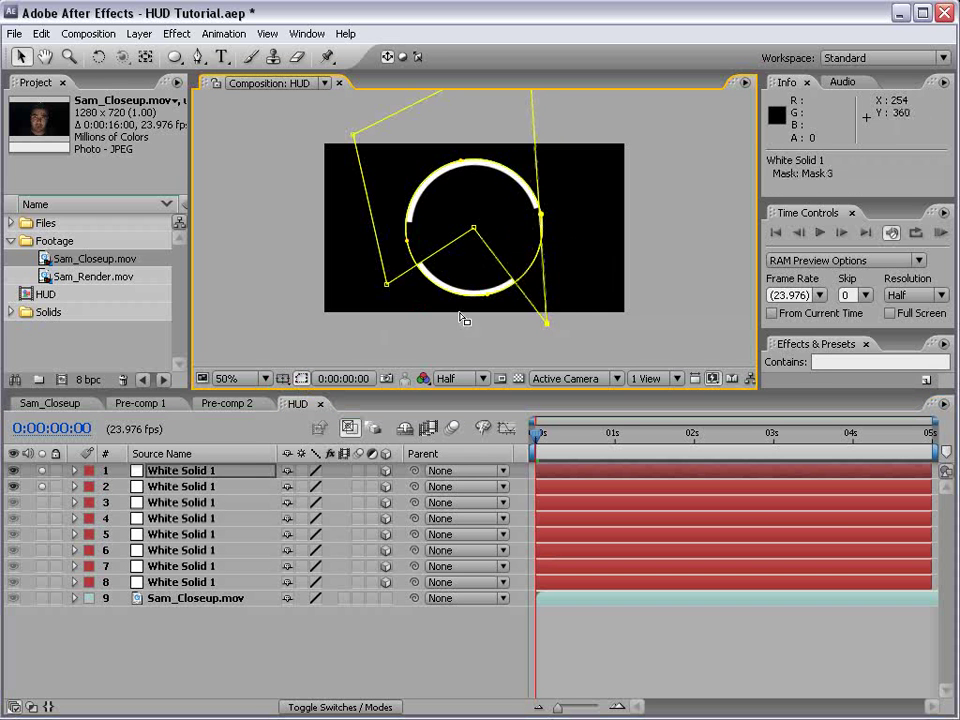
left_click_drag(387, 287, 522, 364)
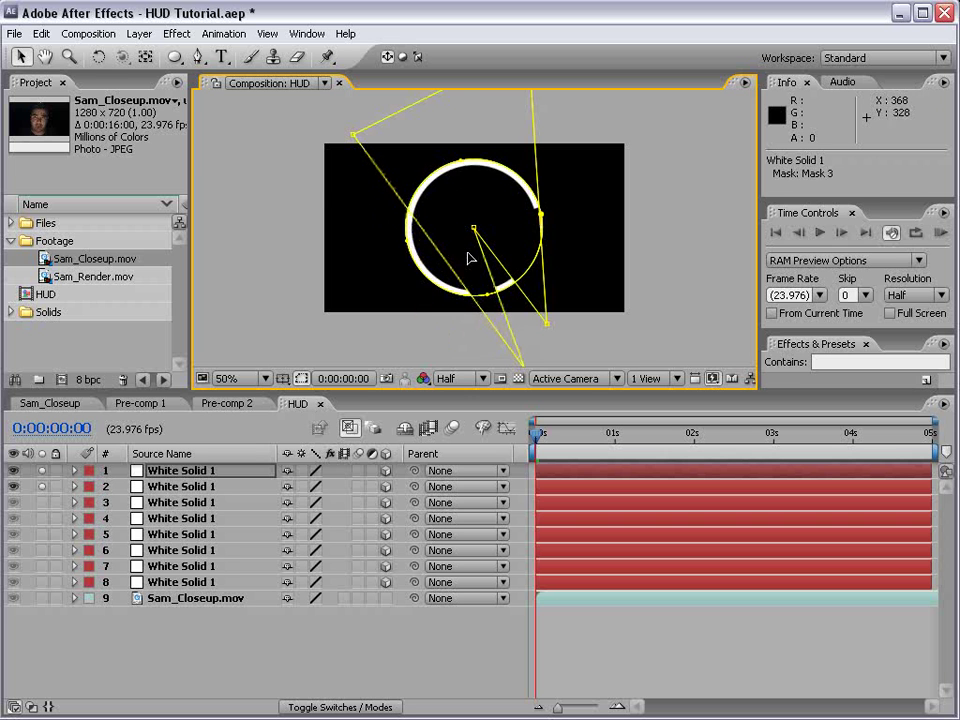
left_click_drag(352, 137, 272, 213)
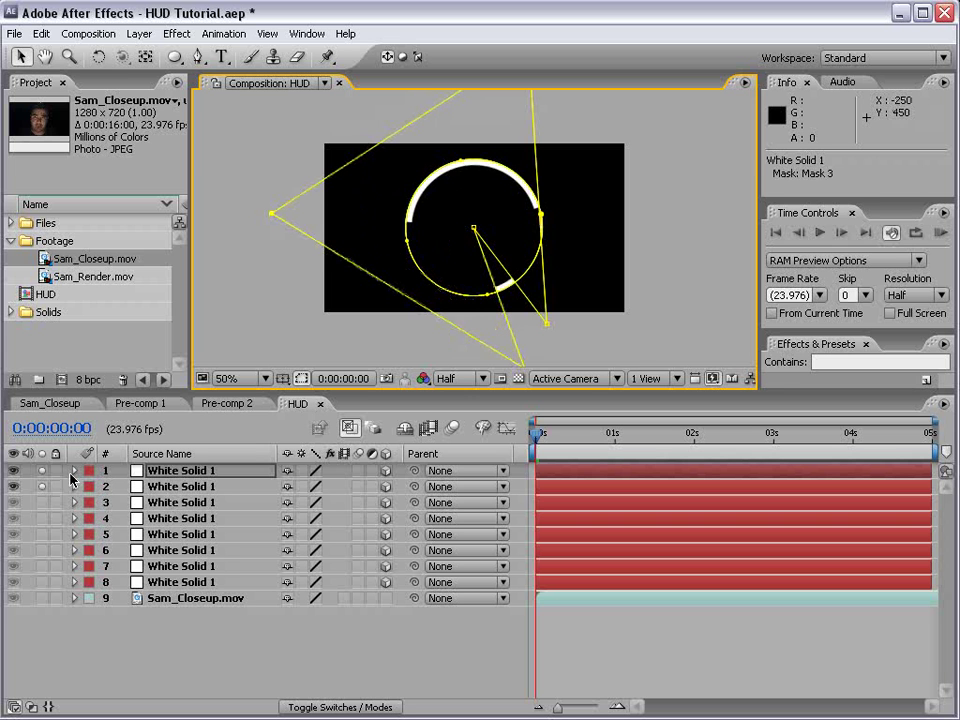
left_click(41, 488)
Move Mask 3's upper corner point outward to the right so the mask clears the ring's right edge.
key("h")
left_click_drag(614, 192, 581, 240)
left_click_drag(510, 325, 501, 306)
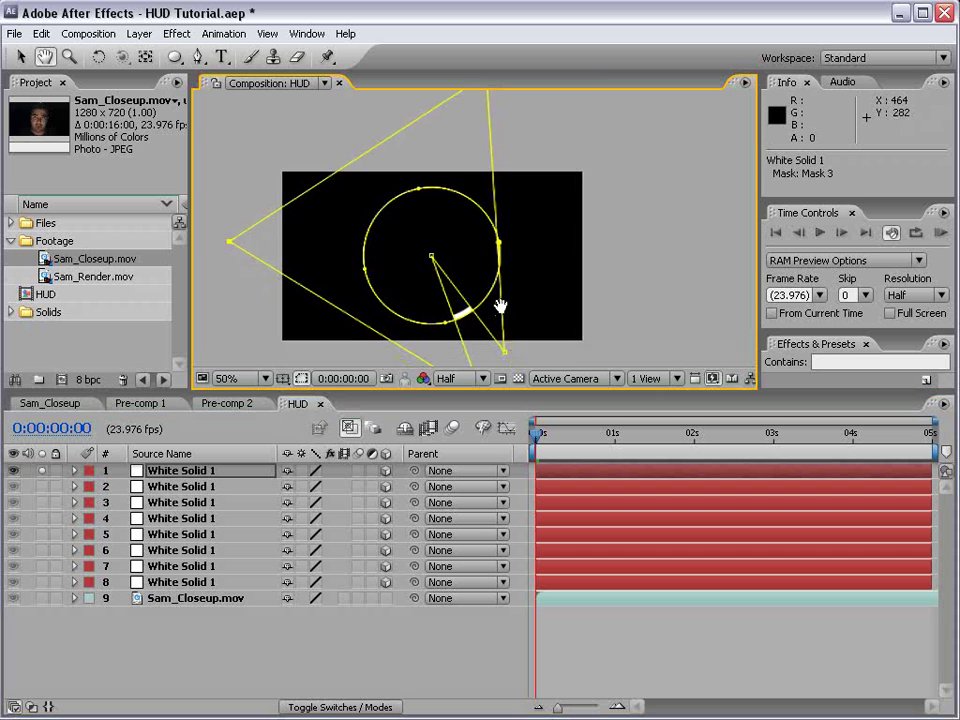
left_click_drag(509, 133, 497, 157)
key("v")
left_click_drag(474, 100, 514, 79)
Set Mask 2's expansion to -50 pixels on the top layer to thicken the short segment inward.
key("space")
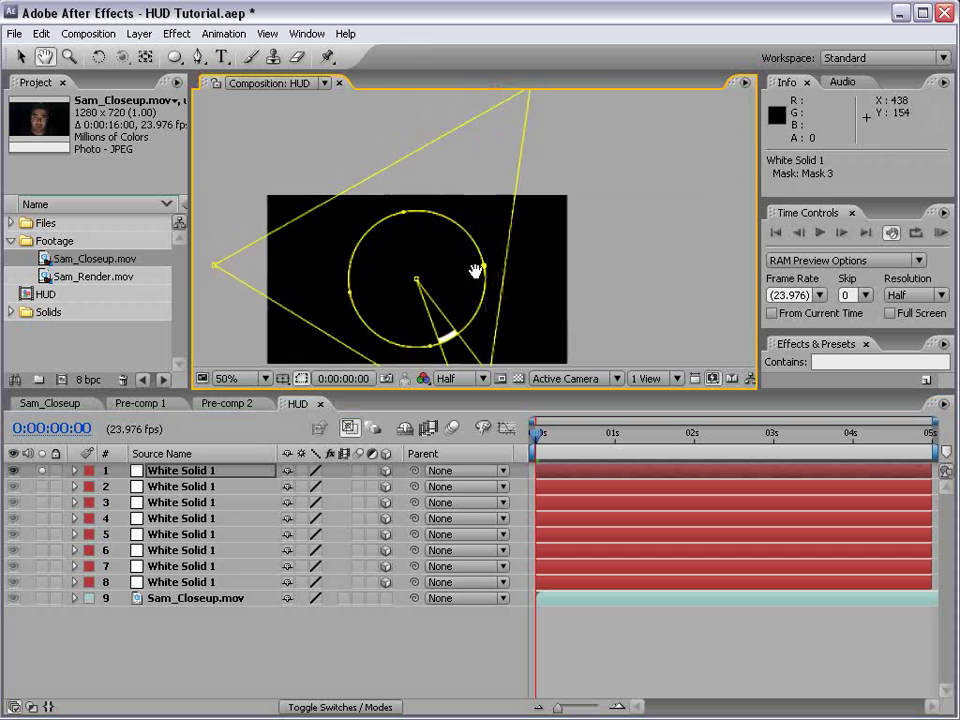
left_click_drag(476, 268, 466, 168)
left_click_drag(483, 283, 477, 313)
scroll(402, 284, "up", 1)
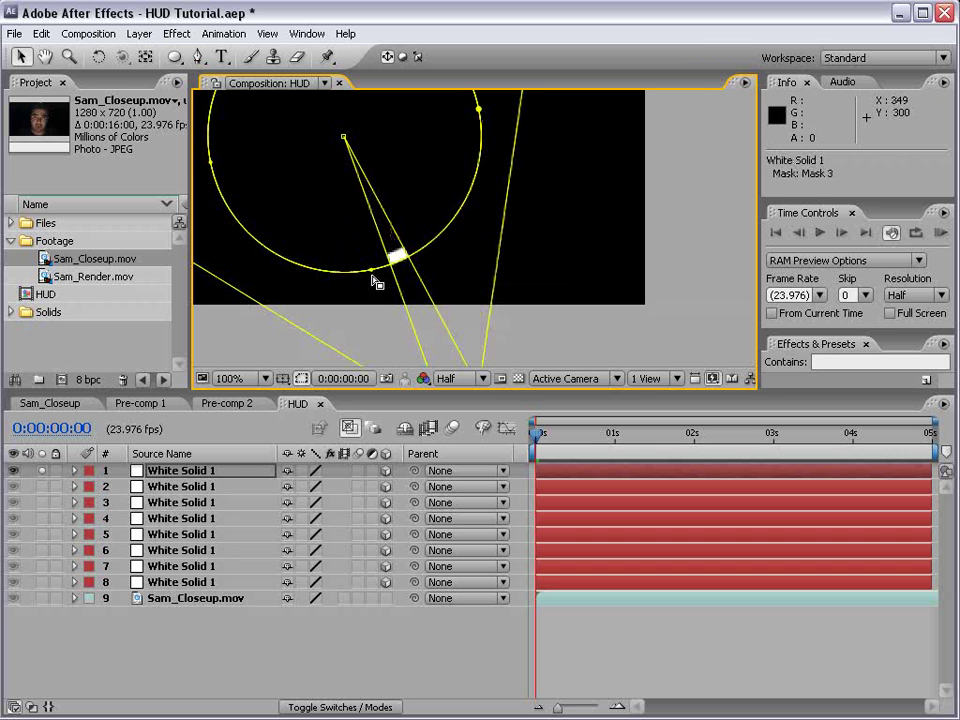
key("space")
left_click_drag(361, 155, 449, 208)
left_click(169, 475)
key("m")
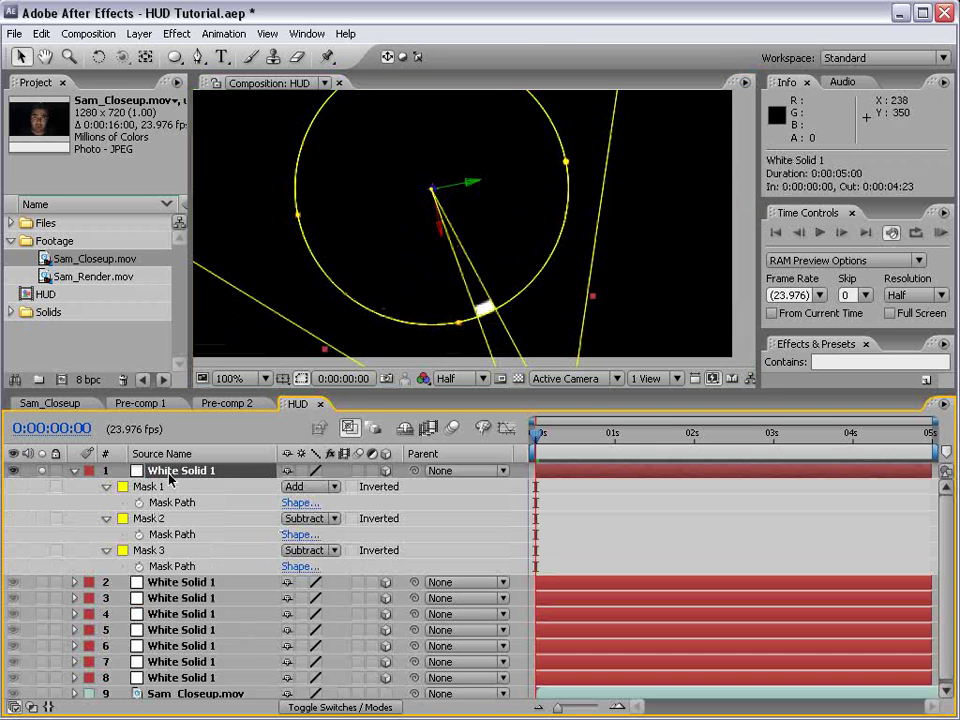
left_click(157, 519)
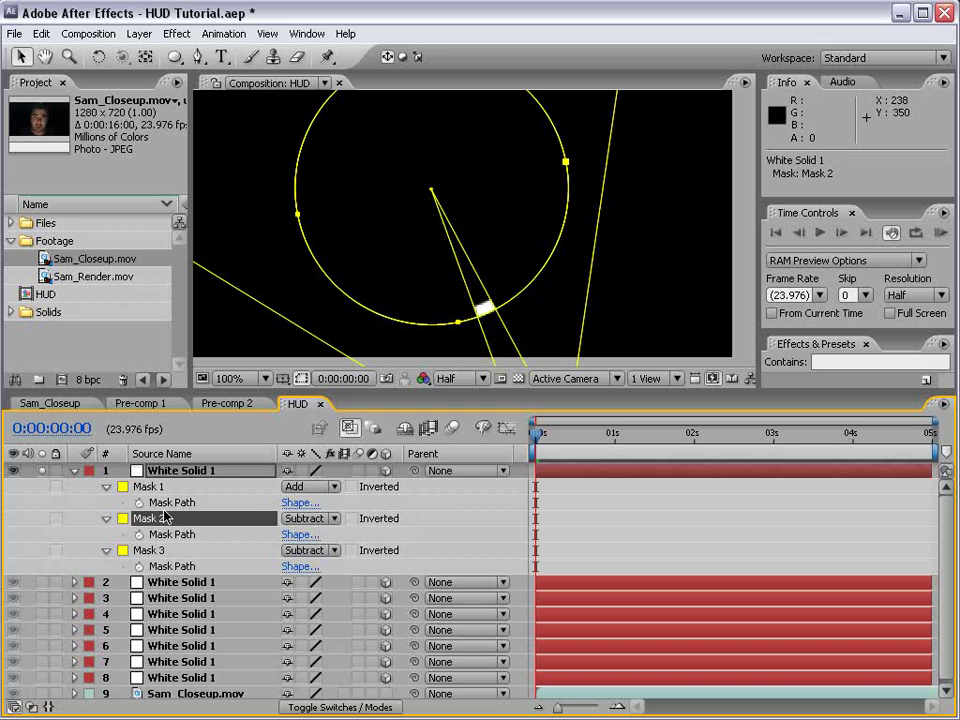
key("m")
key("m")
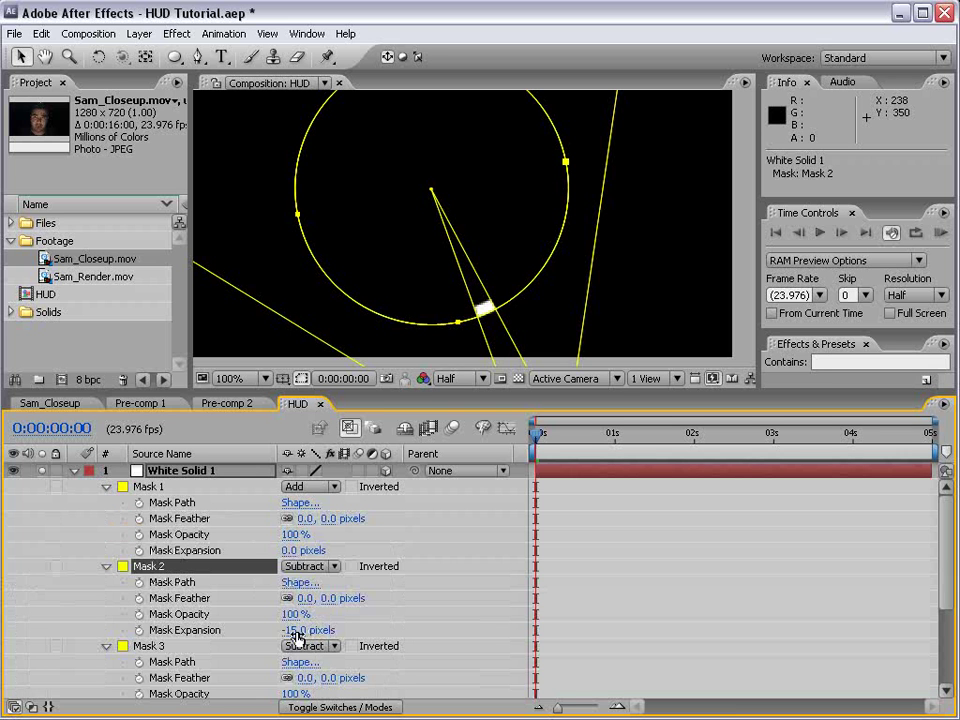
left_click_drag(296, 637, 292, 630)
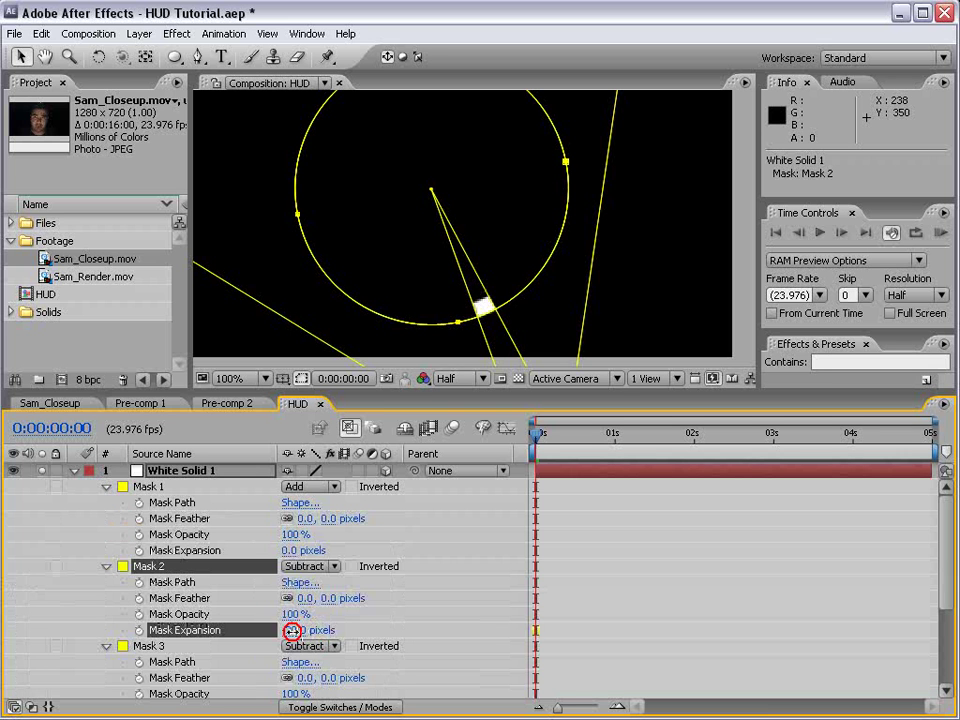
left_click(634, 556)
scroll(487, 292, "down", 1)
Turn off the solo on the short segment's layer and scale it up to 180%.
left_click(177, 471)
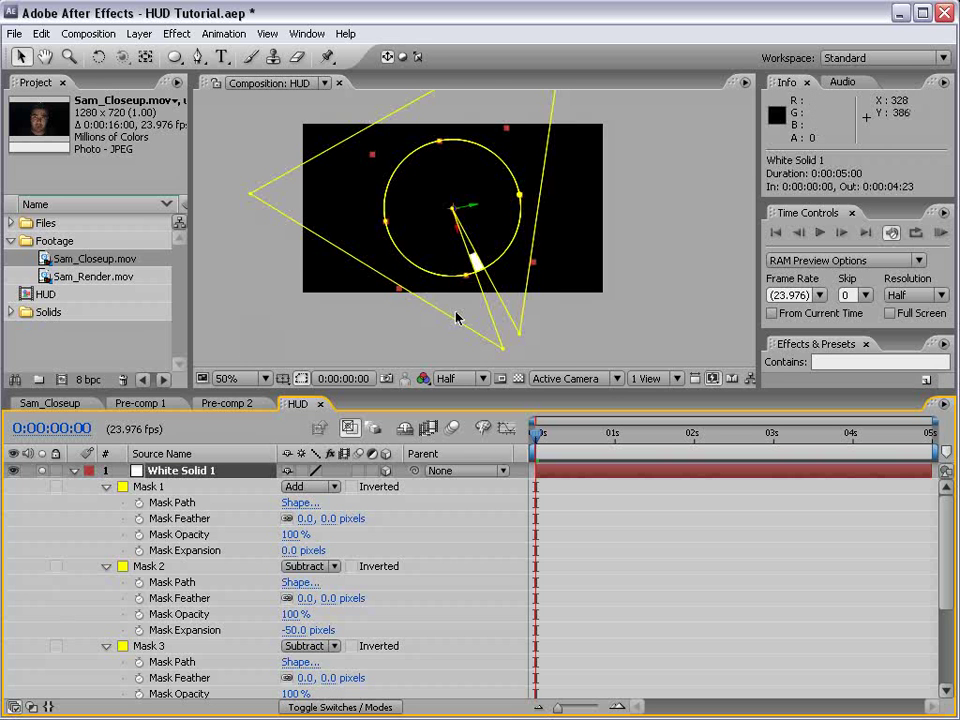
left_click(39, 470)
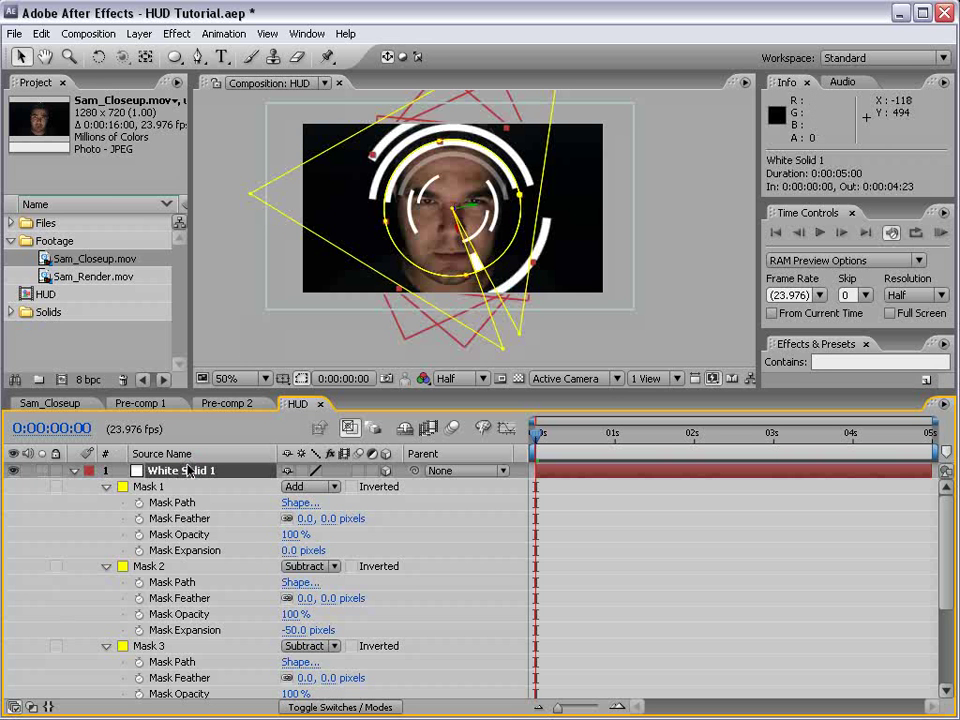
key("s")
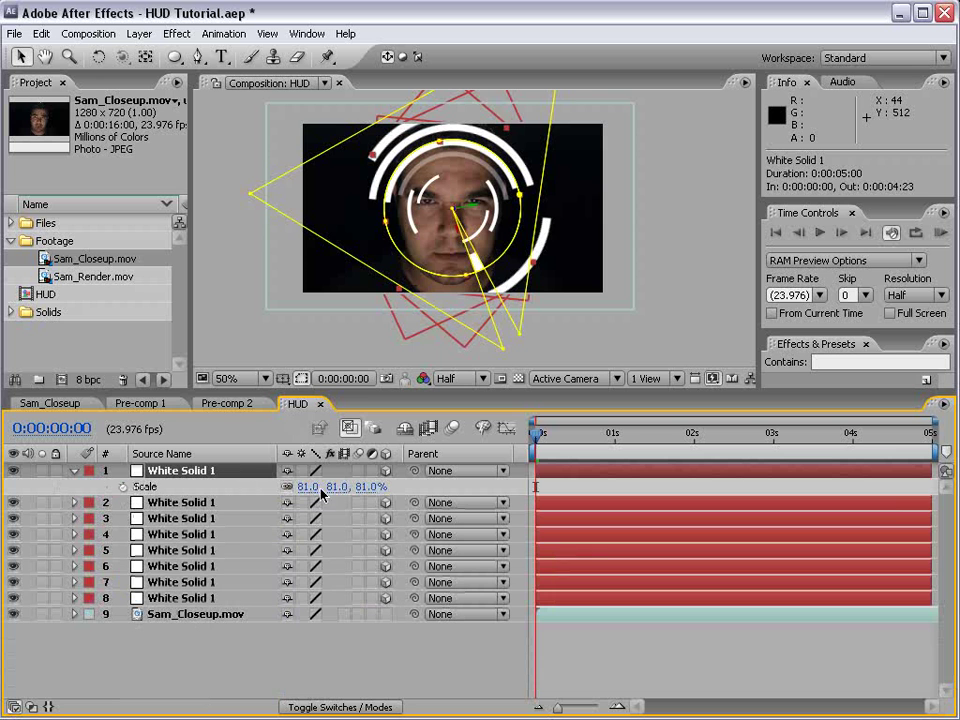
left_click_drag(311, 486, 415, 482)
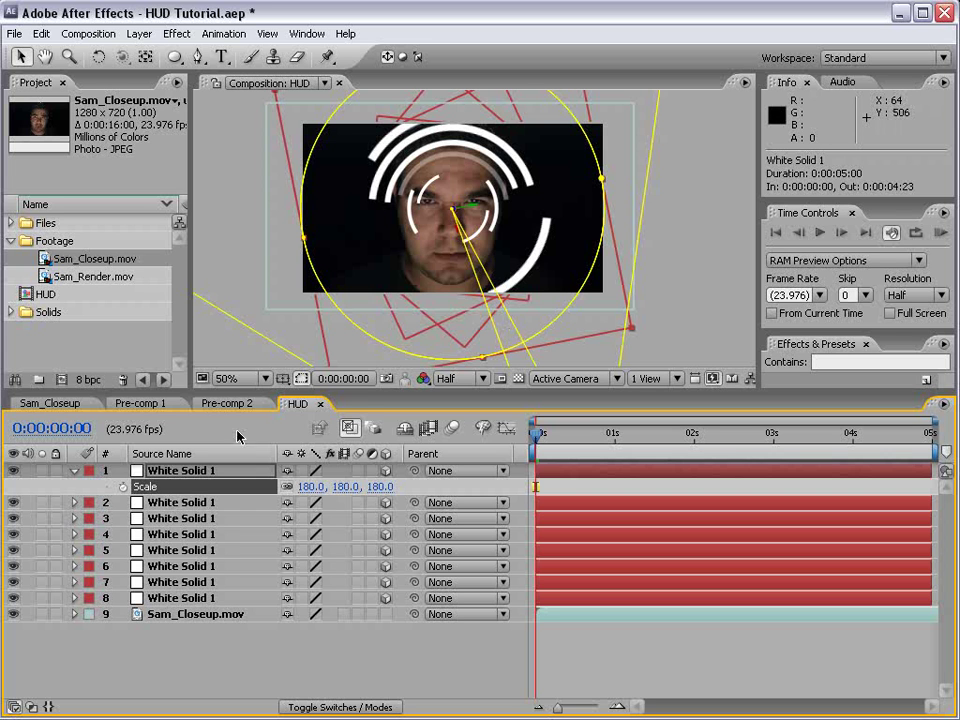
Duplicate the 180% segment layer five times and collapse the original's scale property.
left_click(198, 471)
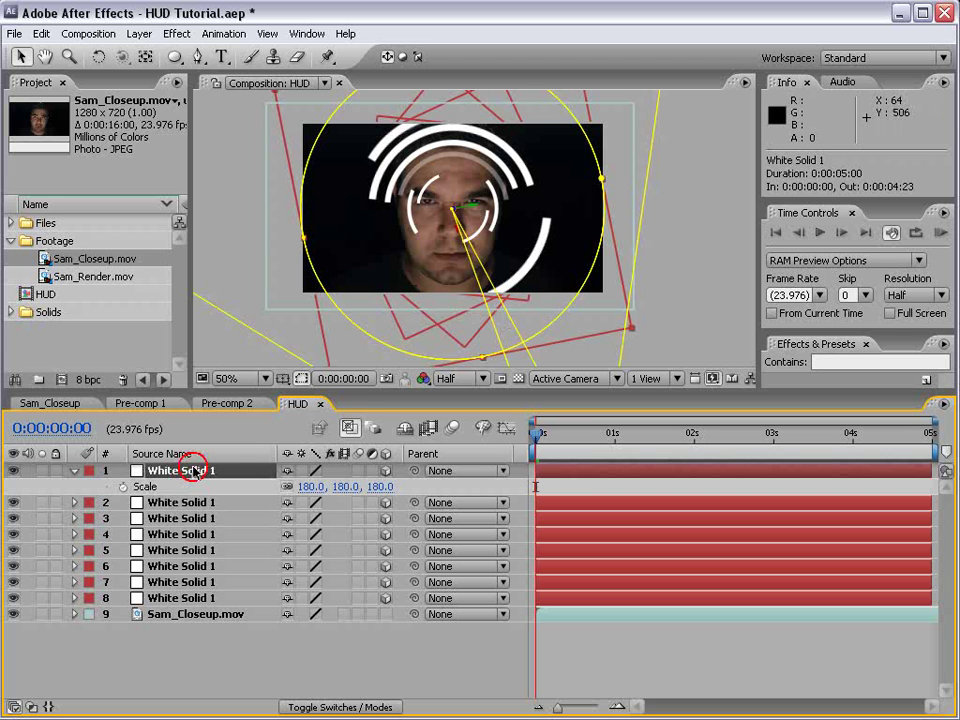
key("ctrl+d")
key("ctrl+d")
key("ctrl+d")
key("ctrl+d")
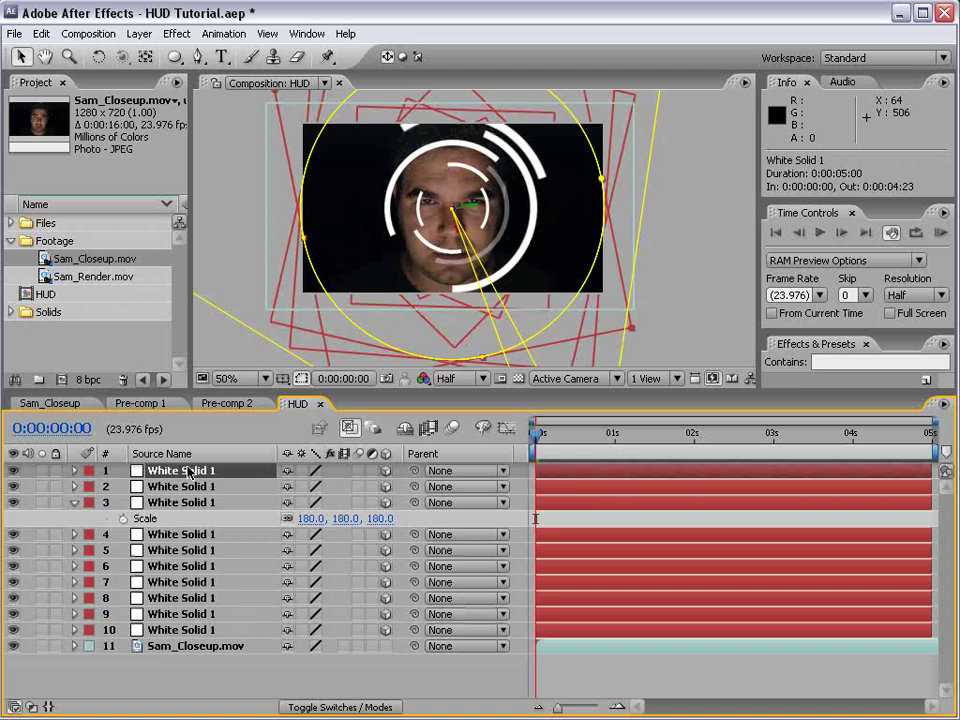
key("ctrl+d")
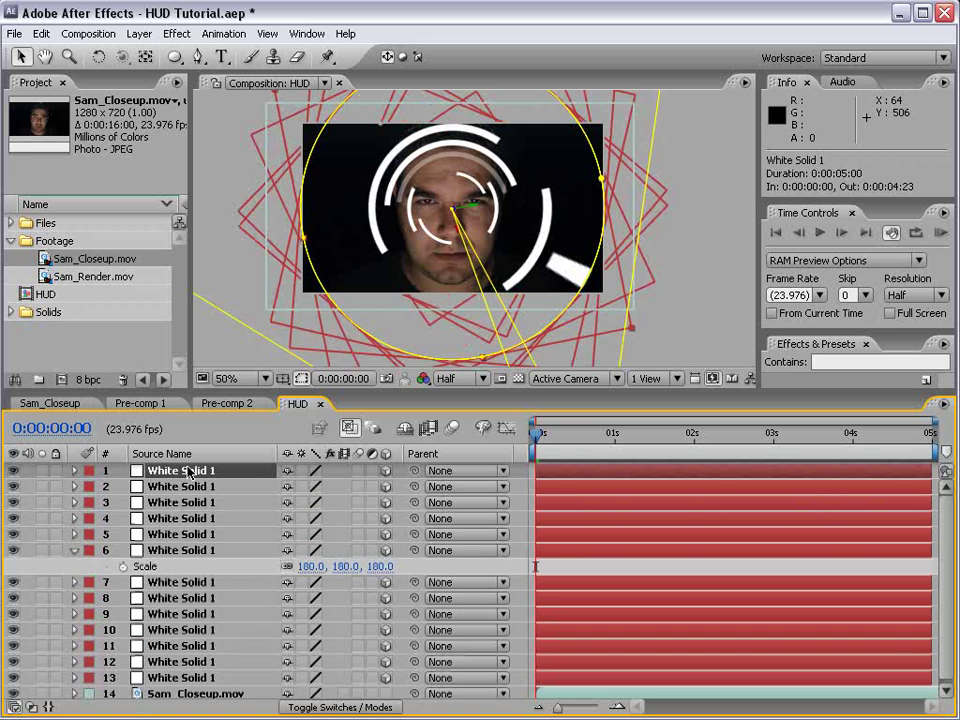
left_click(74, 551)
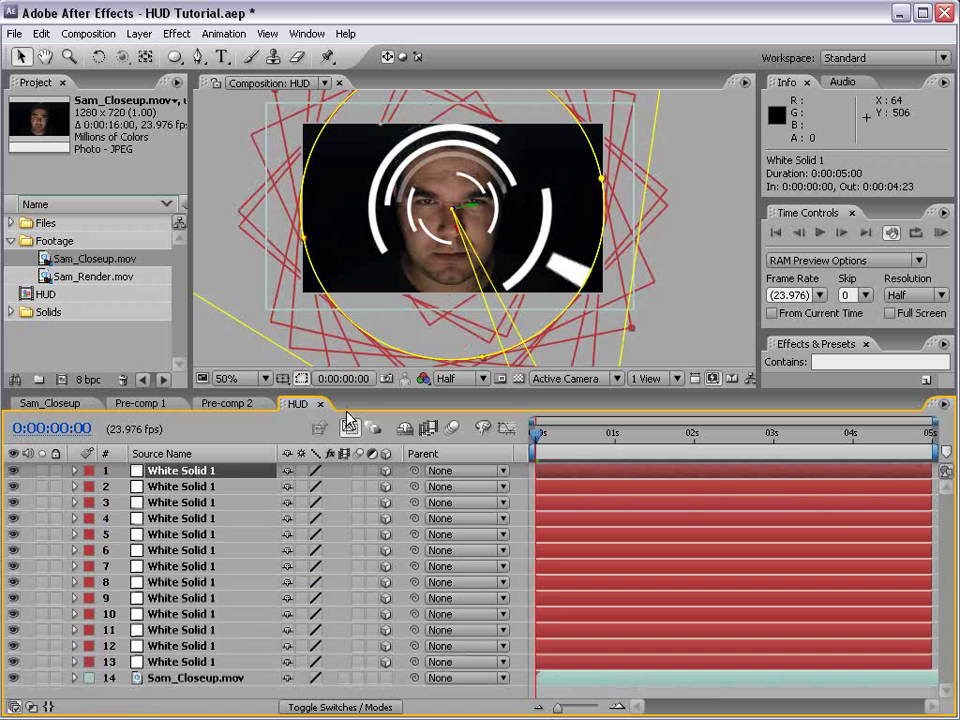
Add a new camera named Camera 1 with the Custom preset and 840-pixel zoom.
left_click(139, 33)
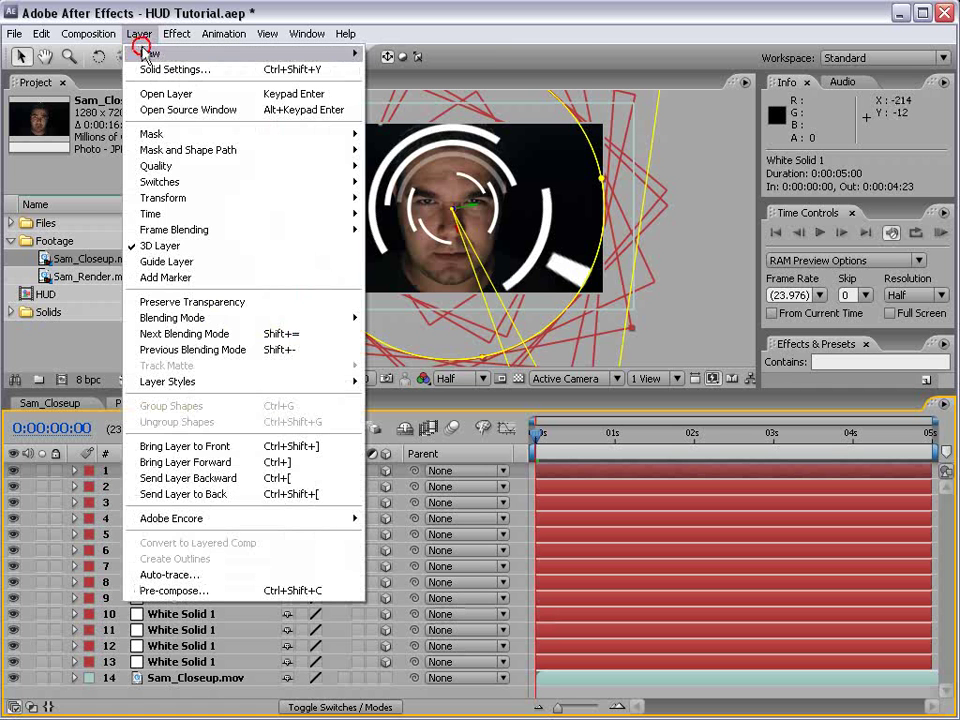
mouse_move(150, 53)
left_click(477, 105)
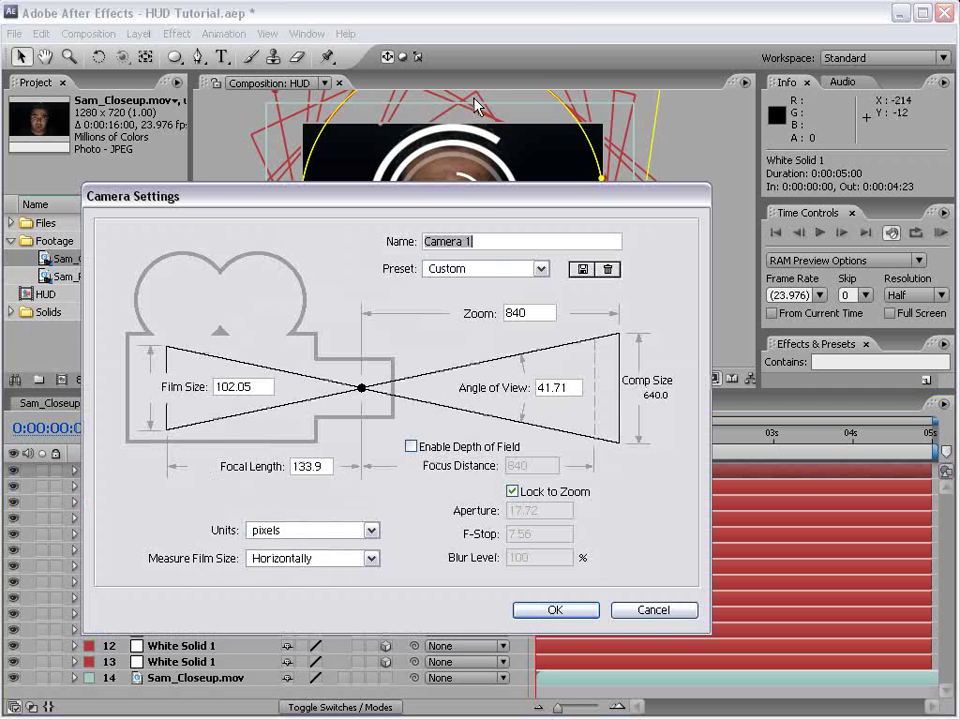
left_click(572, 609)
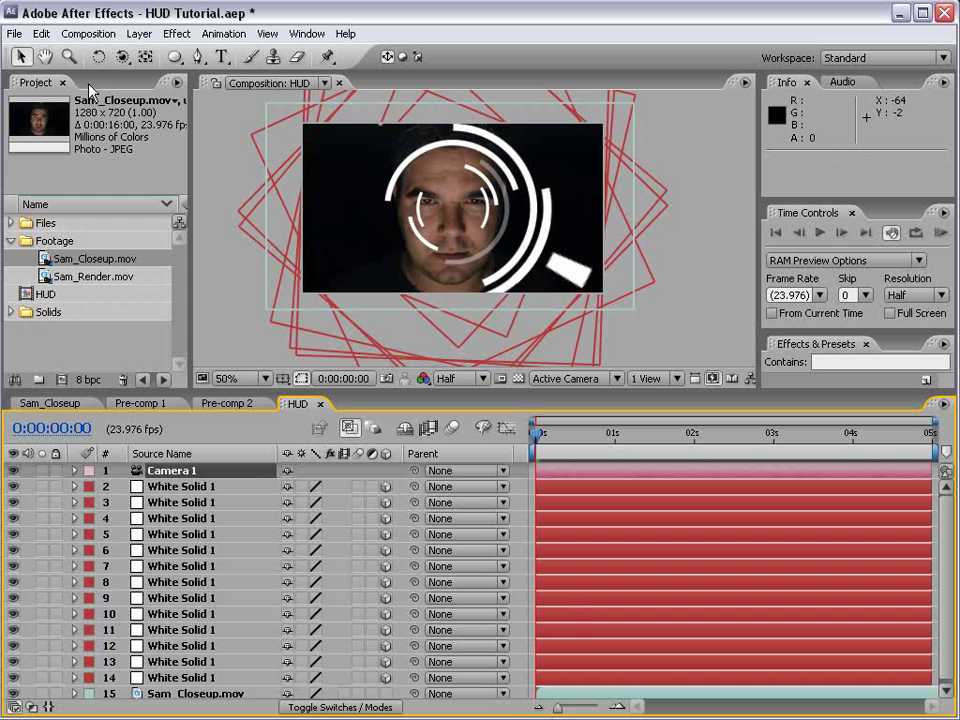
Pull Camera 1 back along Z to -1716 with the Track Z Camera tool, and scrub to preview the HUD rings.
left_click_drag(121, 56, 200, 99)
left_click_drag(550, 226, 500, 375)
left_click(557, 438)
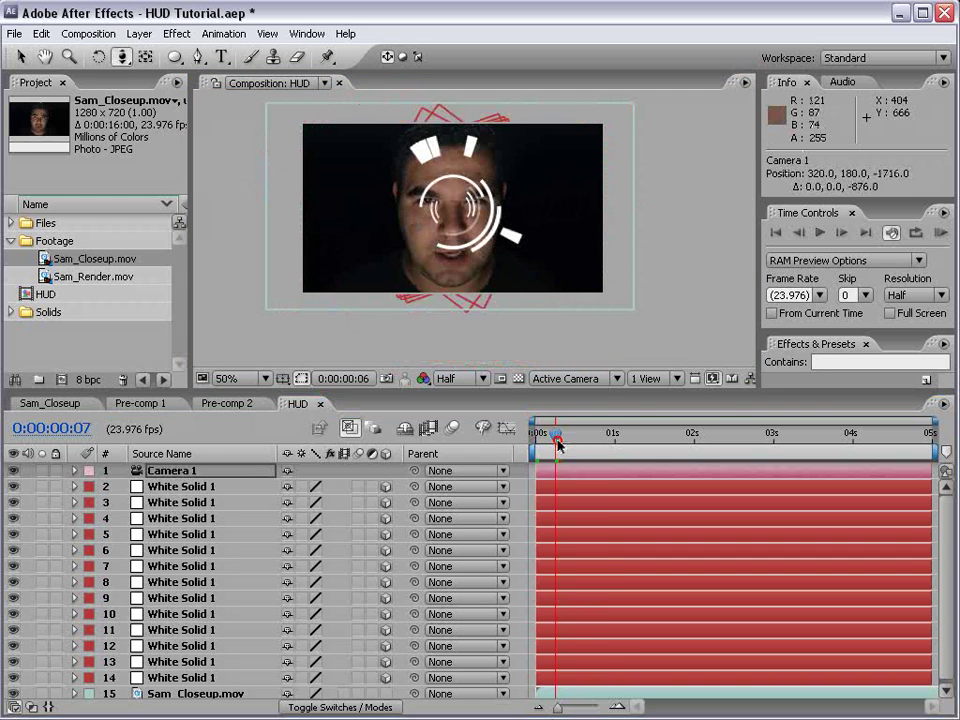
left_click_drag(557, 443, 649, 480)
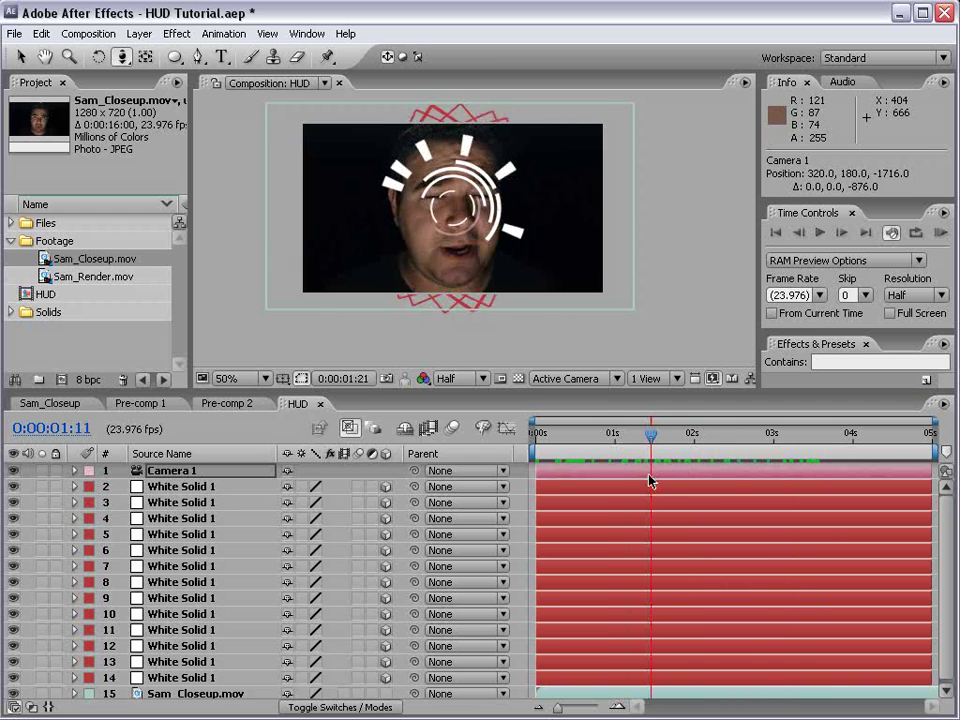
Shrink the six short-segment layers into a small inner ring and set their opacity to 61%.
left_click(195, 487)
left_click(197, 567, "shift")
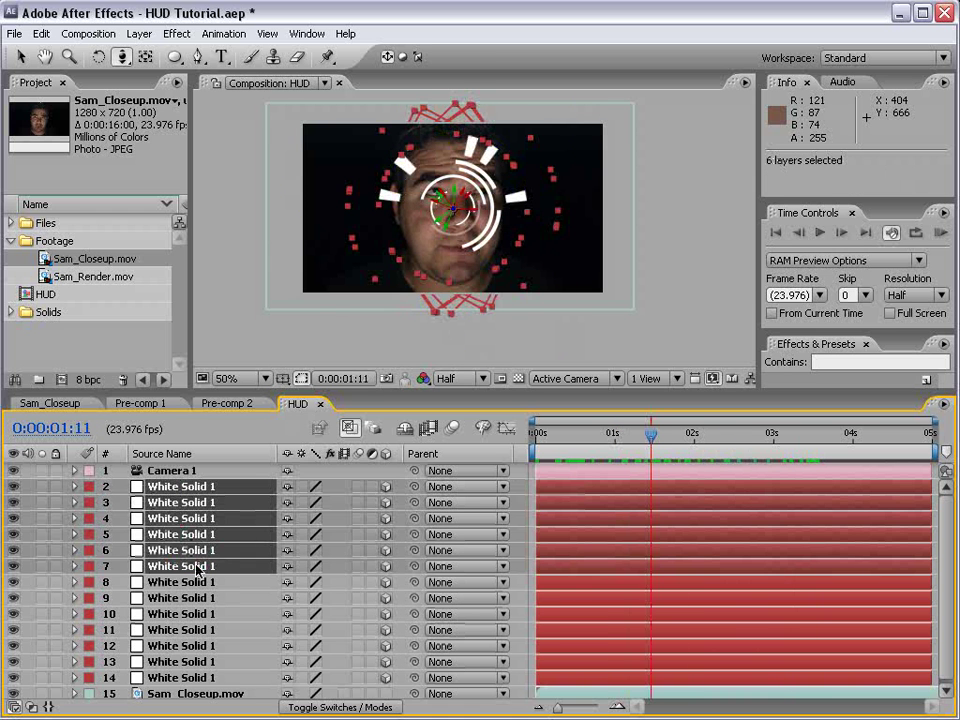
key("v")
key("s")
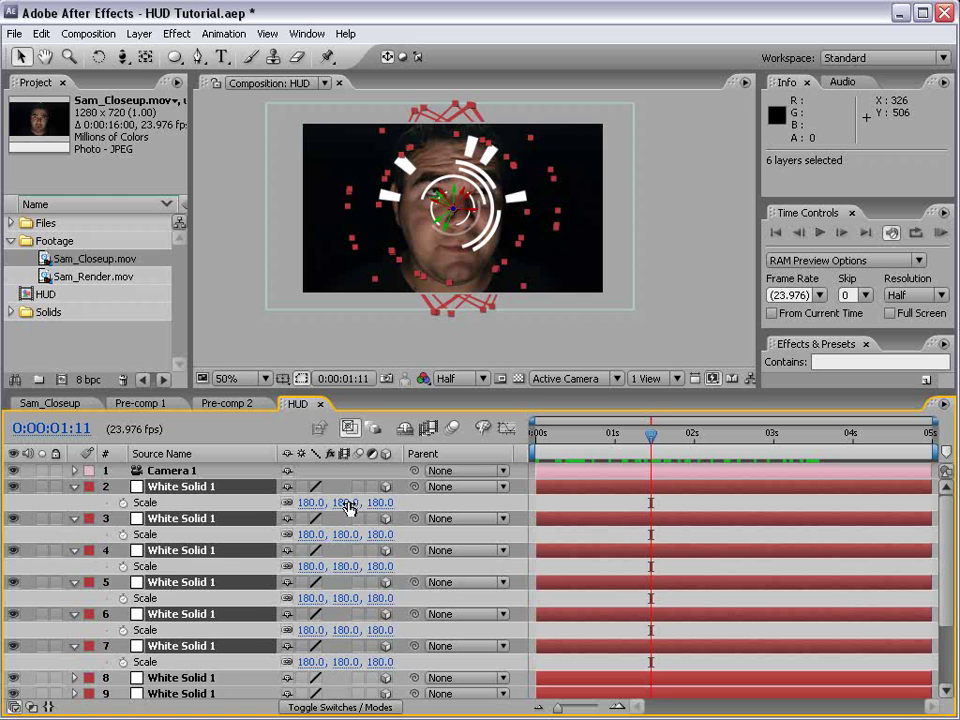
left_click_drag(348, 507, 242, 511)
key("t")
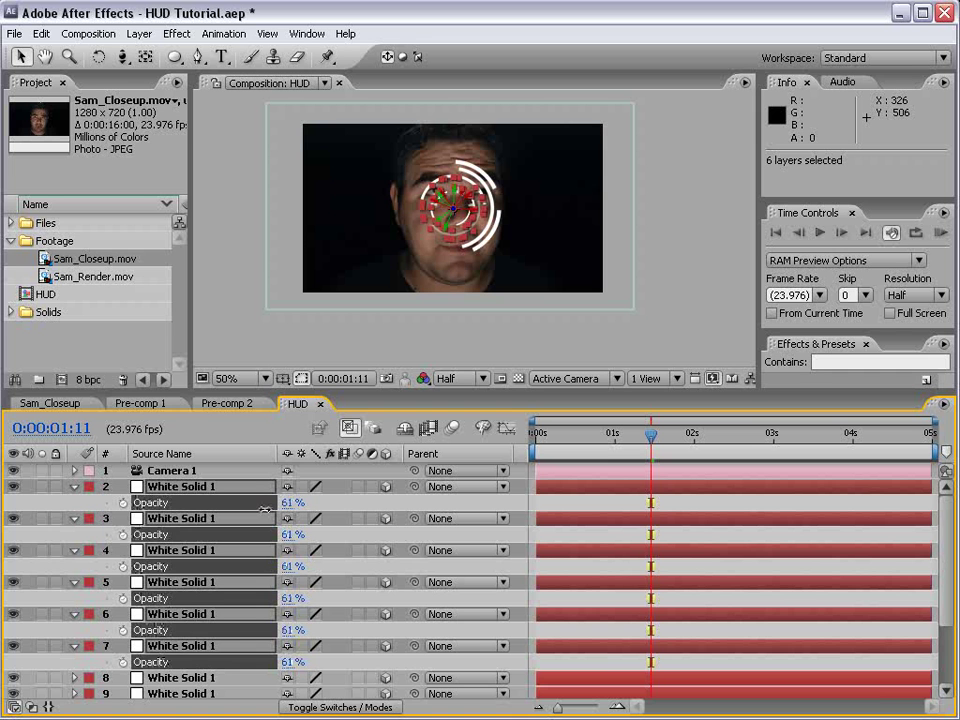
Duplicate the six small segment layers and scale the copies up to 181%, scrubbing to preview both rings.
key("ctrl+d")
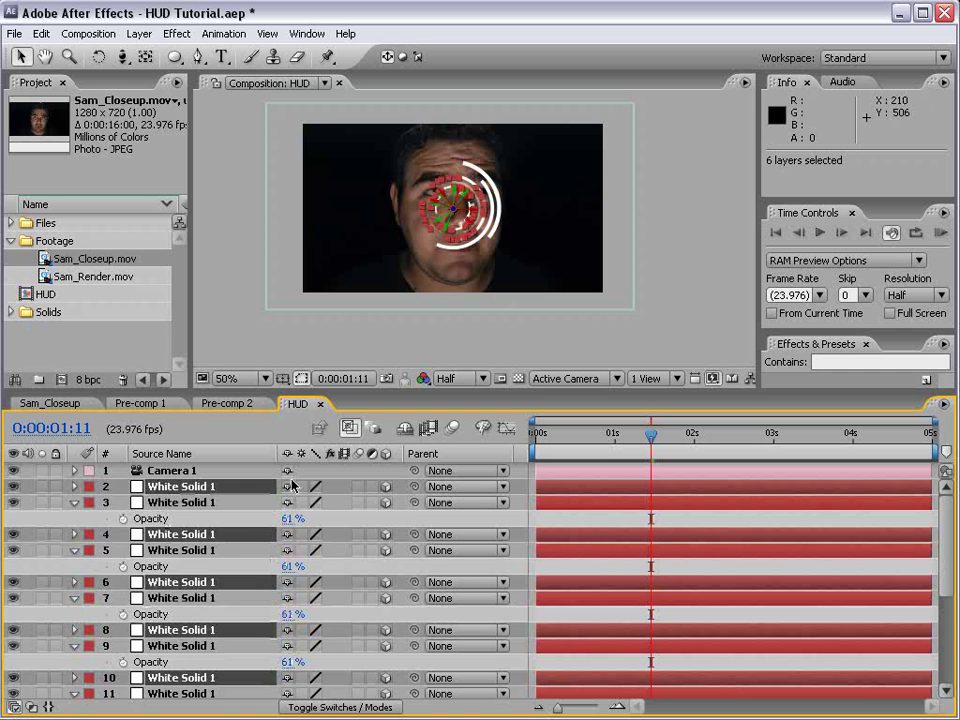
key("s")
left_click_drag(334, 503, 413, 487)
left_click(626, 487)
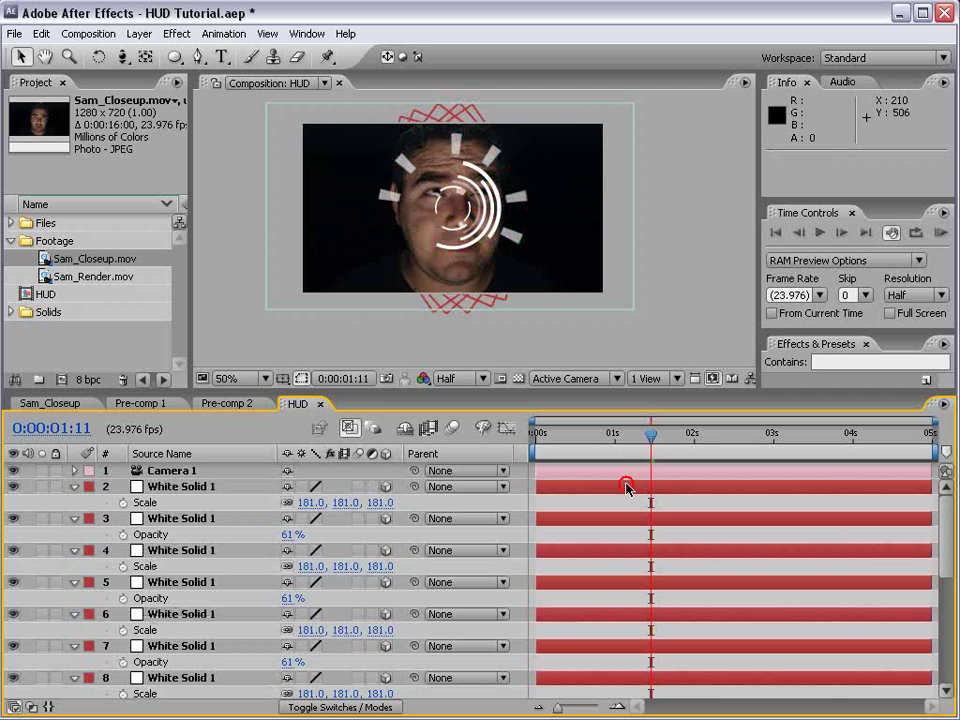
left_click_drag(628, 430, 810, 440)
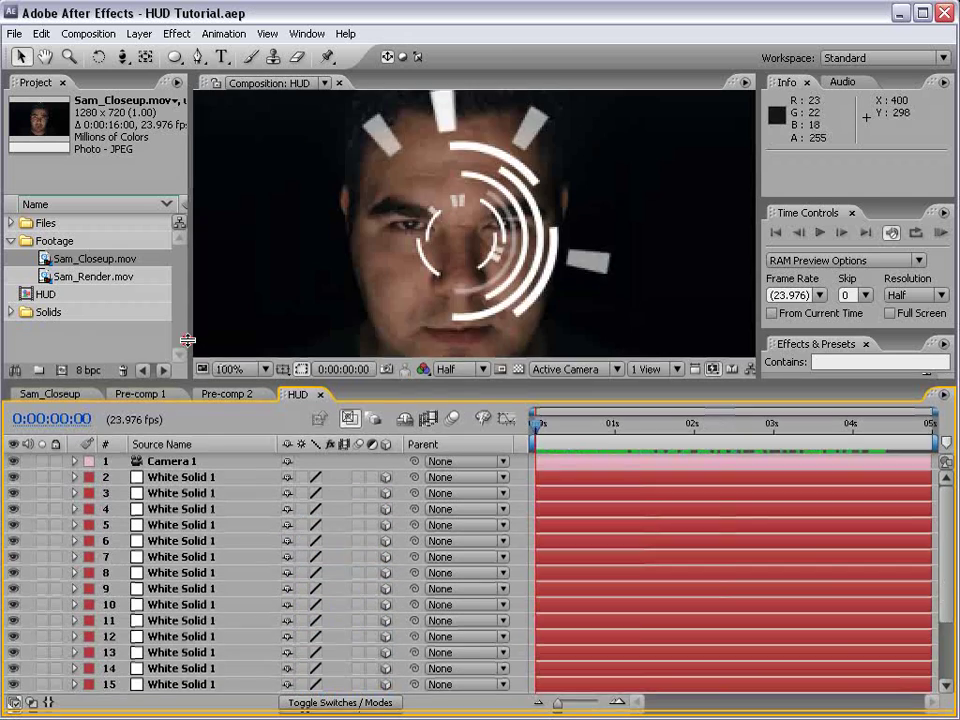
Pre-compose all the White Solid 1 layers into a new composition named Target_01, moving all attributes into it.
left_click_drag(186, 390, 200, 255)
key("comma")
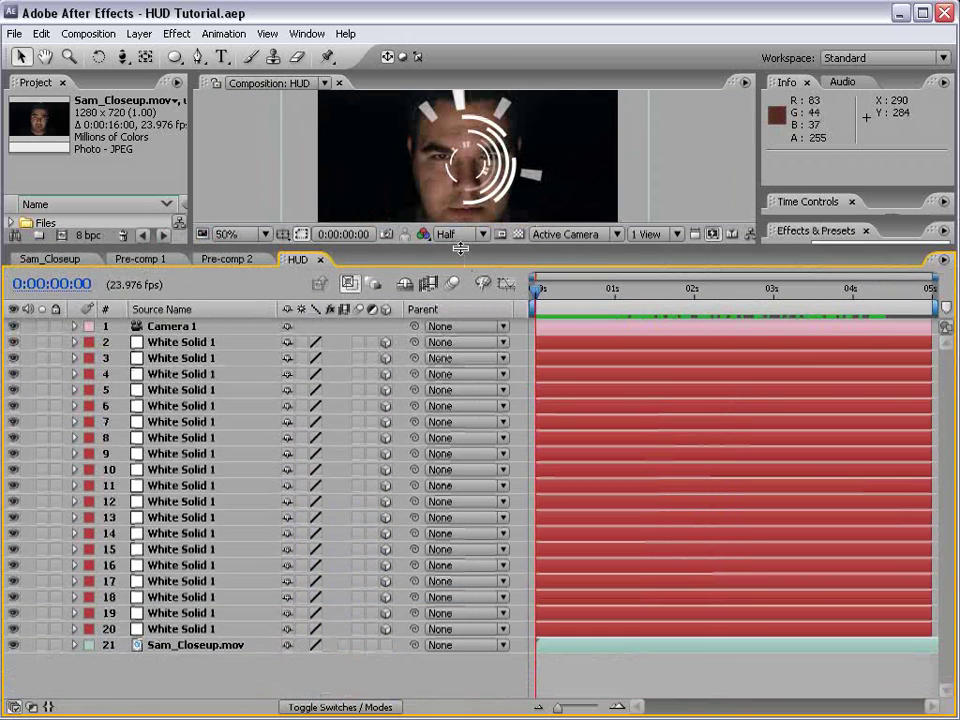
left_click_drag(460, 248, 460, 310)
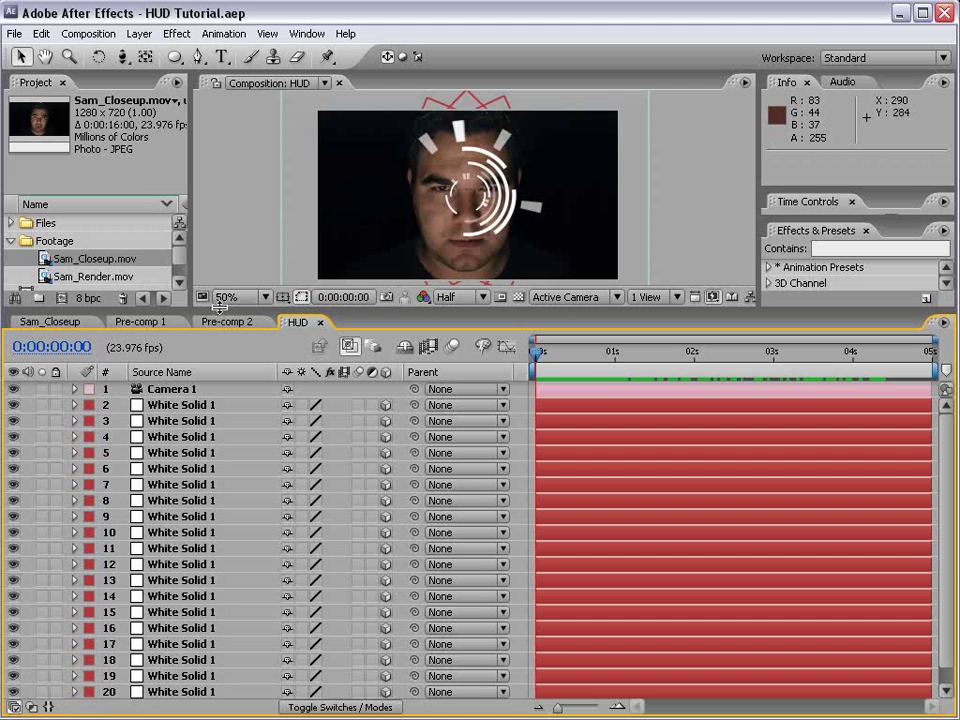
left_click_drag(218, 307, 214, 206)
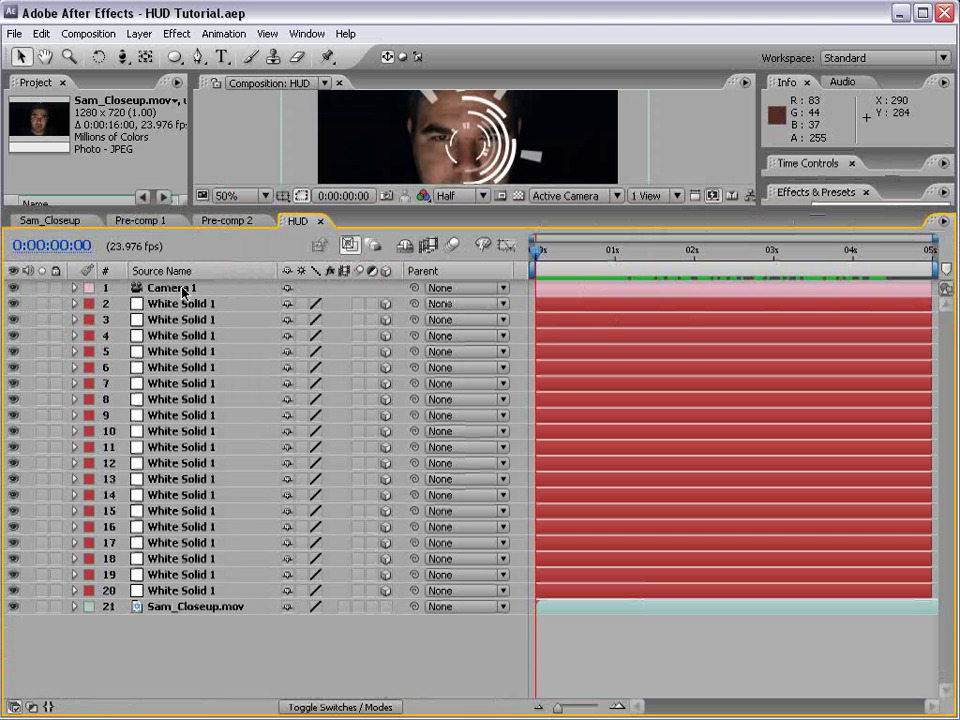
left_click(170, 305)
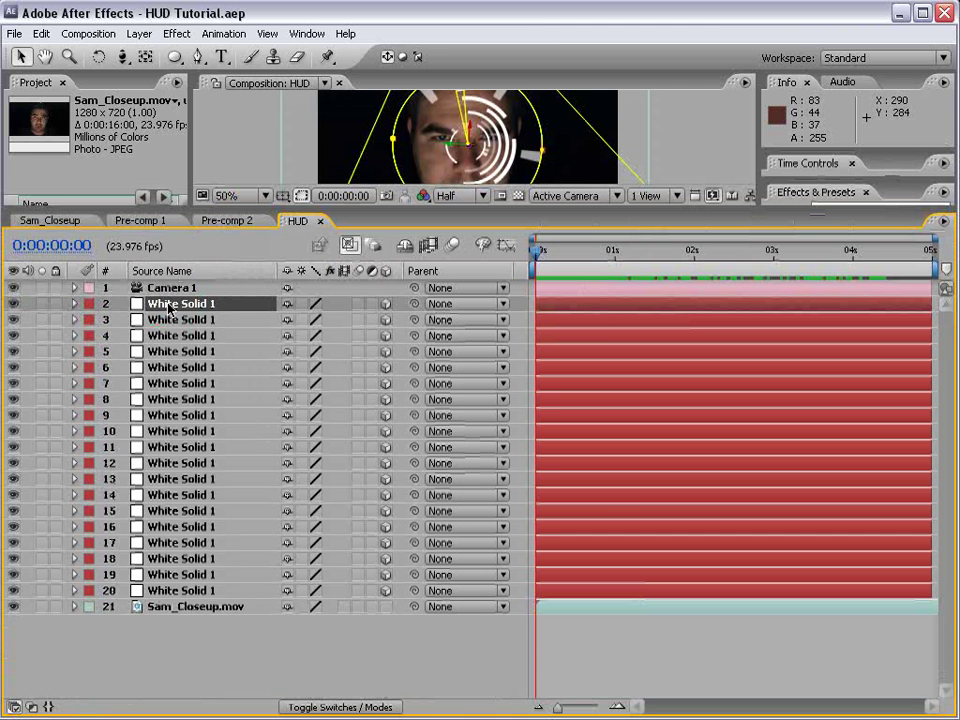
left_click(155, 590, "shift")
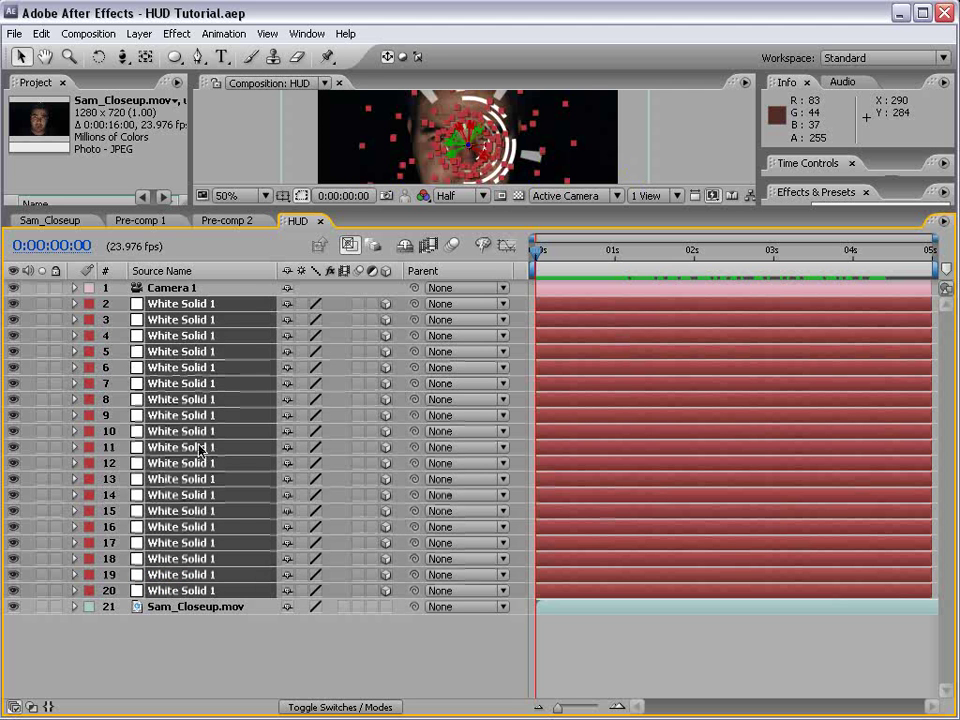
left_click(140, 33)
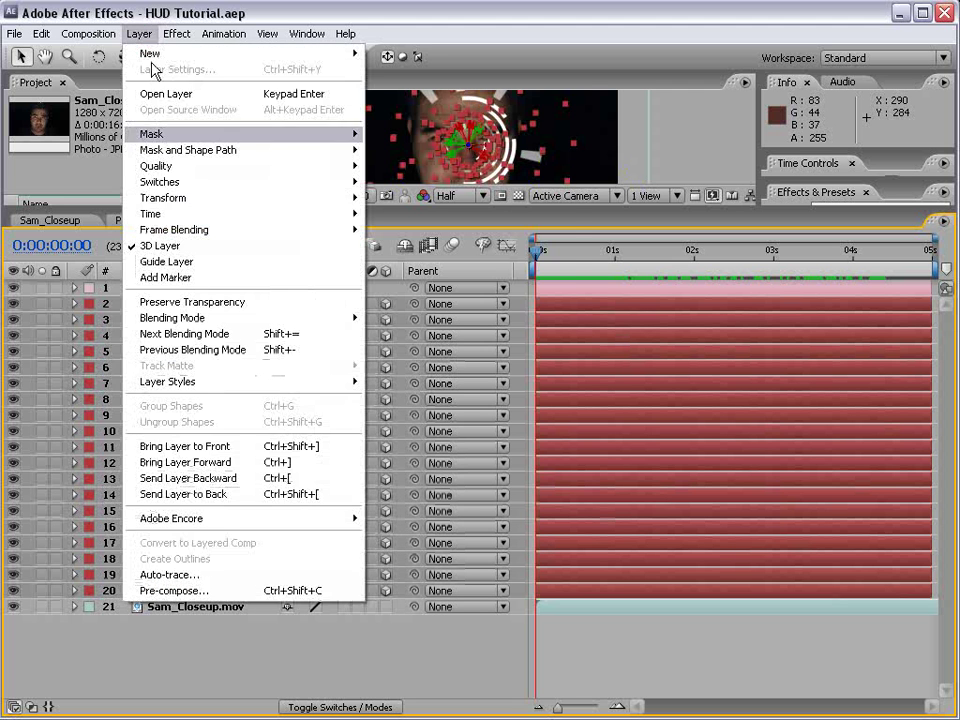
left_click(165, 590)
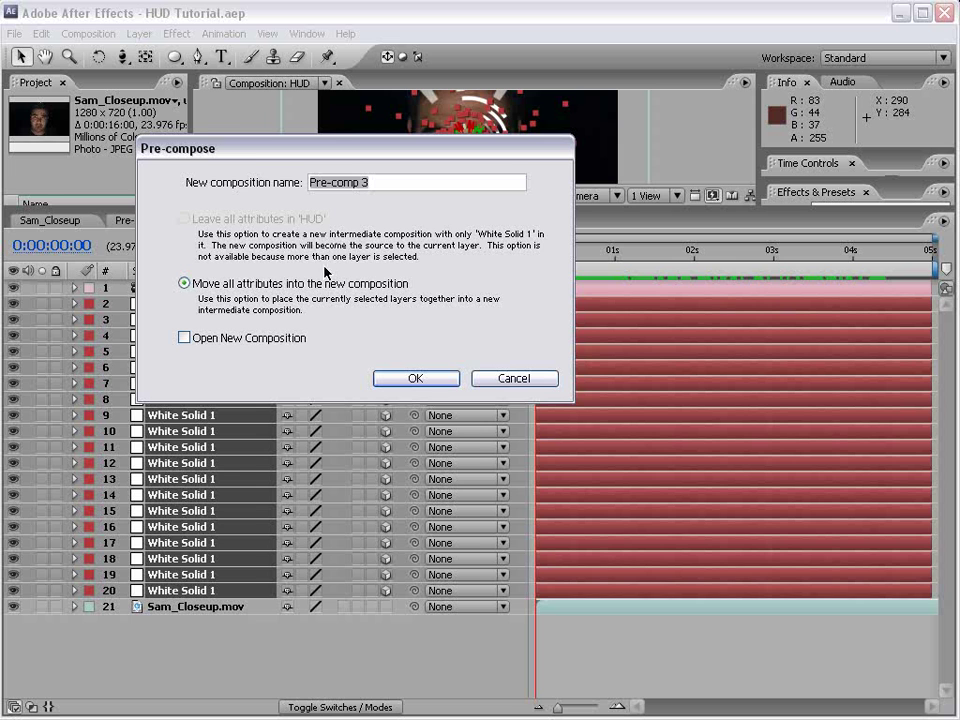
left_click_drag(386, 180, 240, 187)
type("Tar")
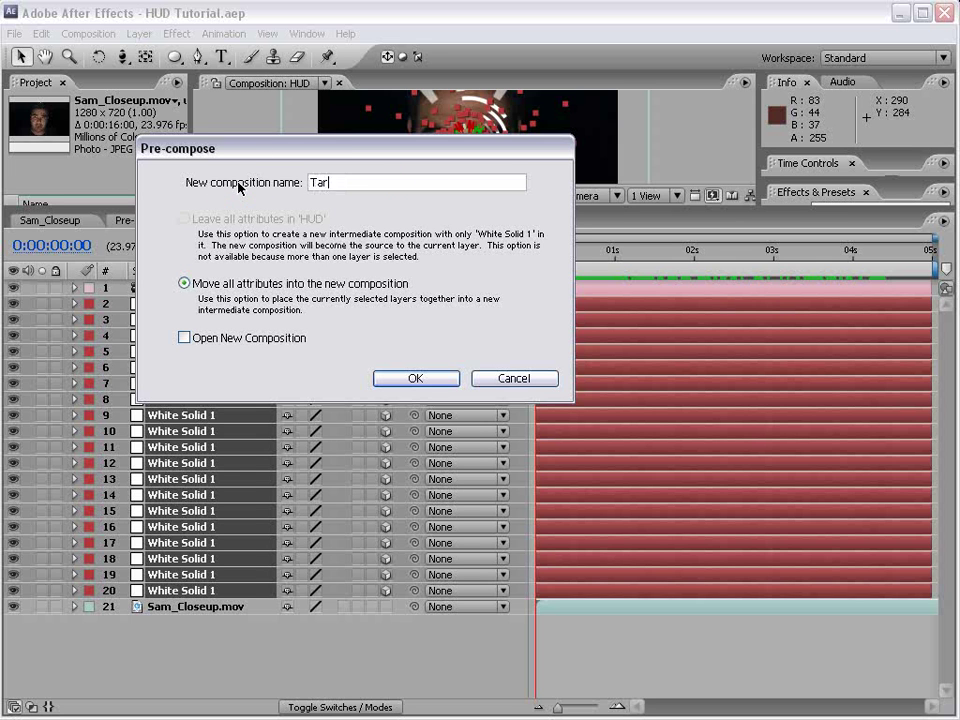
type("get_01")
key("Return")
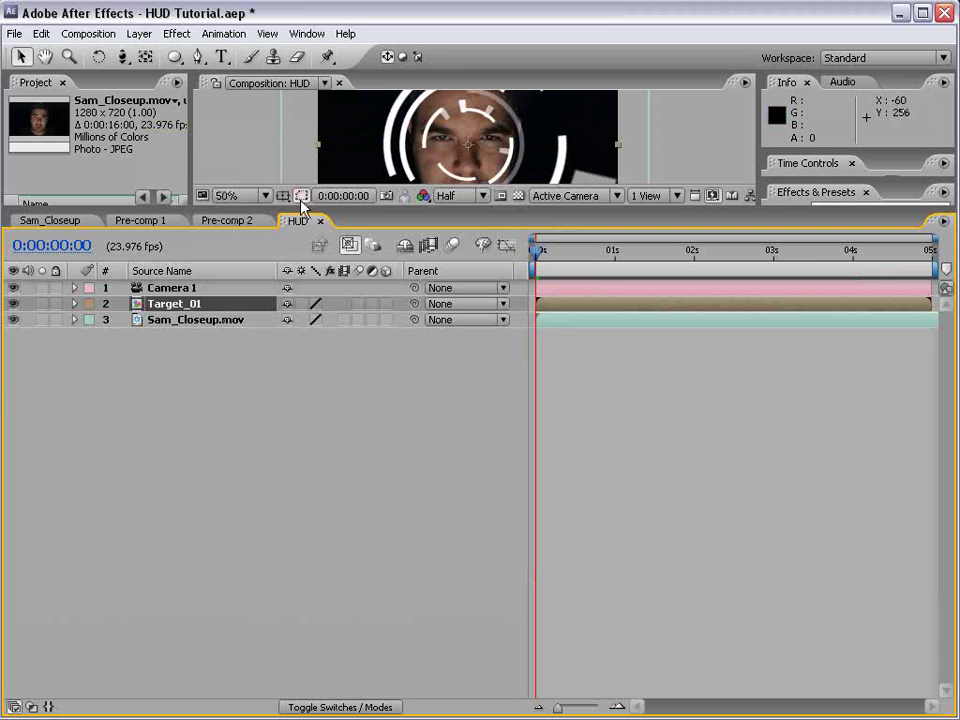
Hide the Target_01 layer in the HUD composition and save the project.
left_click_drag(302, 207, 302, 468)
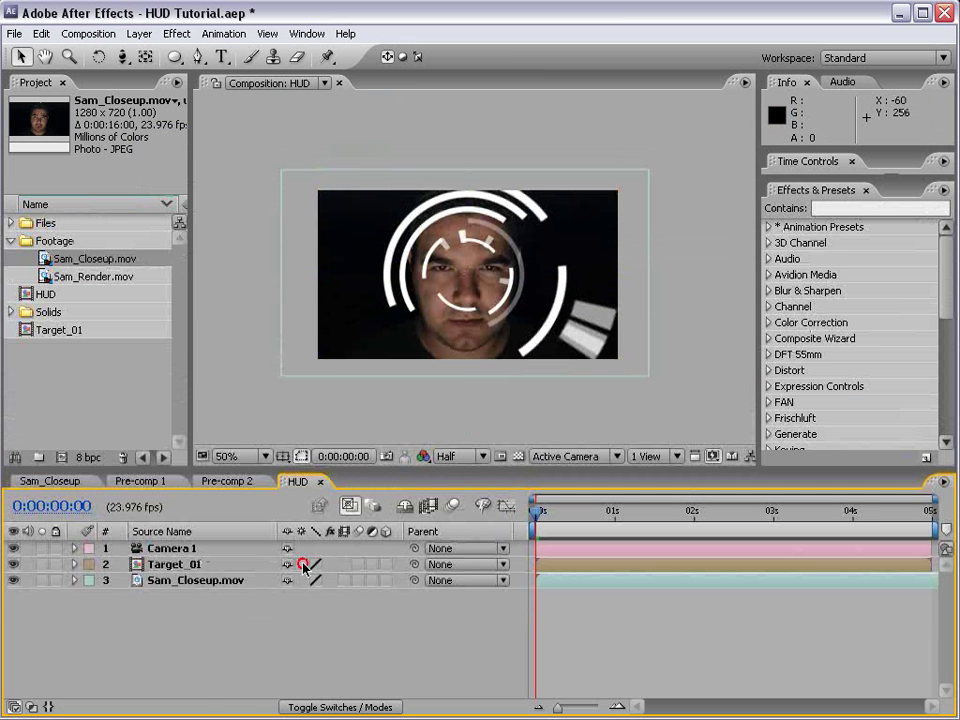
left_click(14, 566)
key("ctrl+s")
View the HUD composition at 100% and set its preview resolution to Full.
scroll(445, 338, "up", 1)
key("space")
left_click_drag(443, 340, 439, 321)
left_click(458, 456)
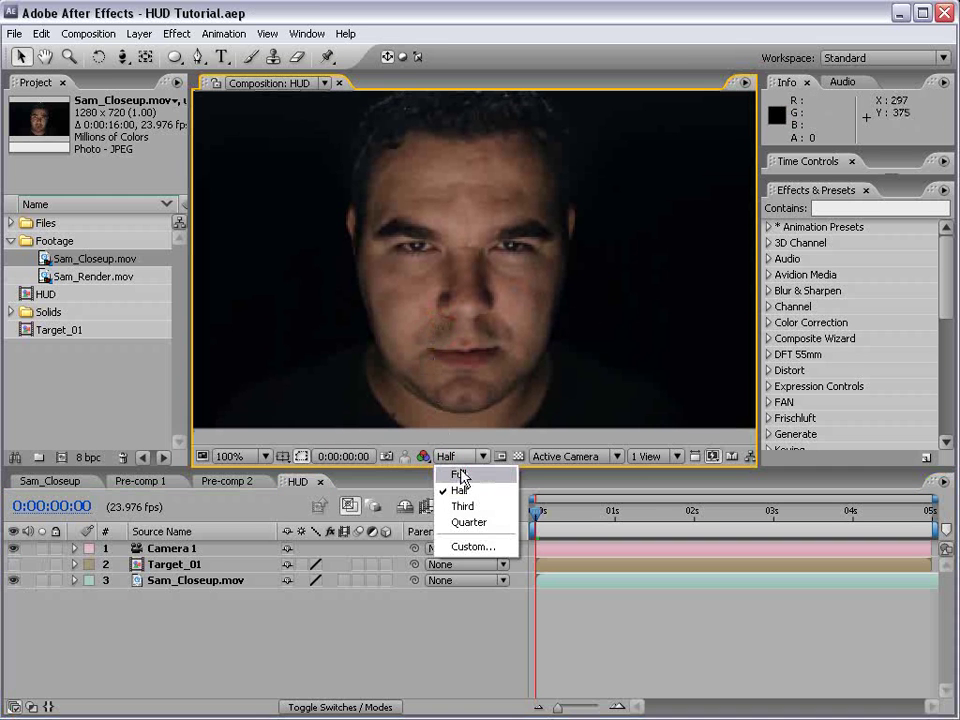
left_click(459, 475)
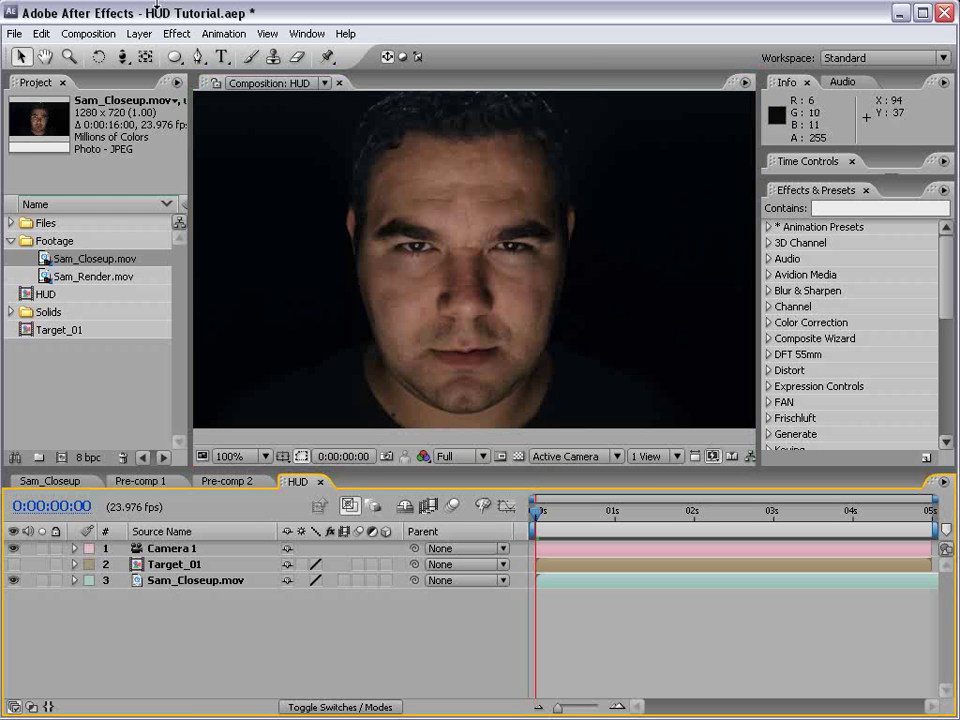
Add a new white solid at composition size, 640 x 360 pixels.
left_click(139, 33)
mouse_move(316, 60)
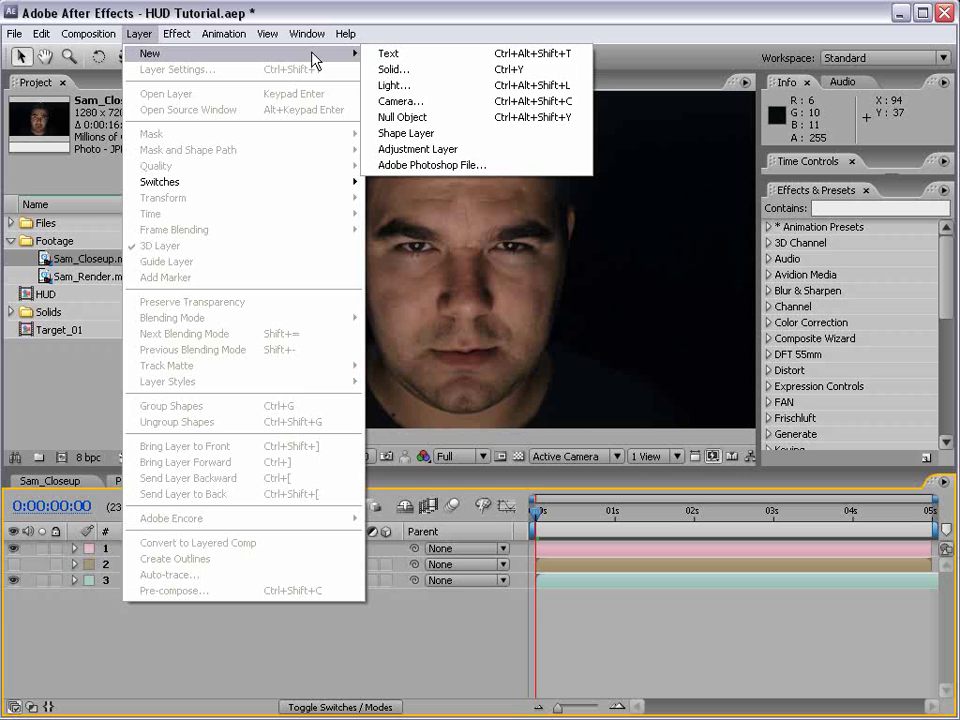
left_click(422, 70)
left_click(340, 518)
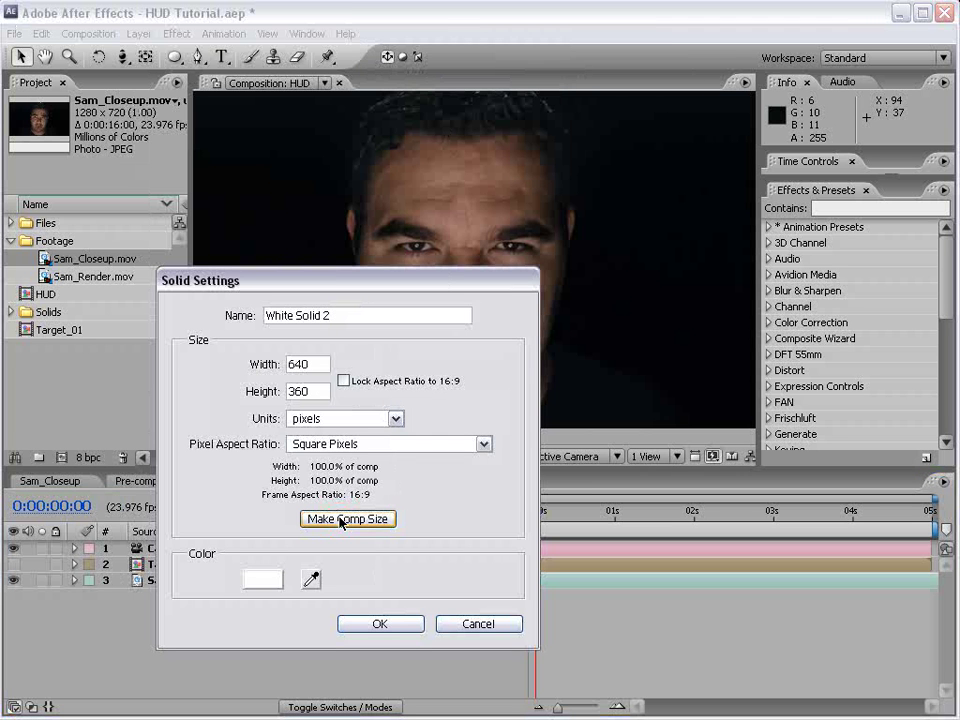
left_click(379, 626)
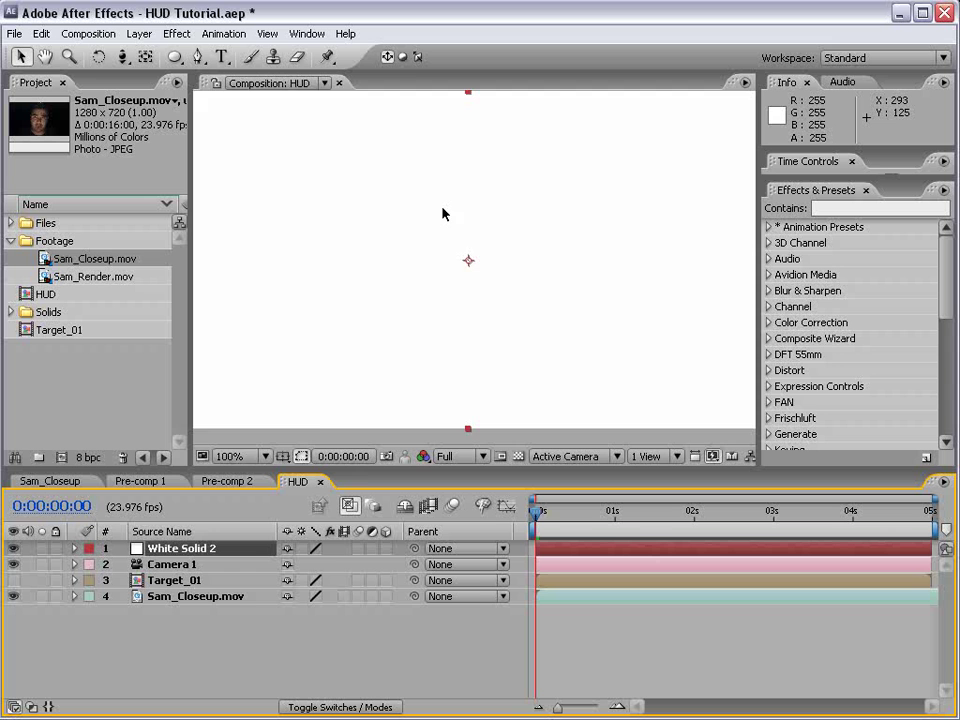
Apply the Grid effect to the new white solid and set the grid's border to 2.5.
key("comma")
left_click(178, 34)
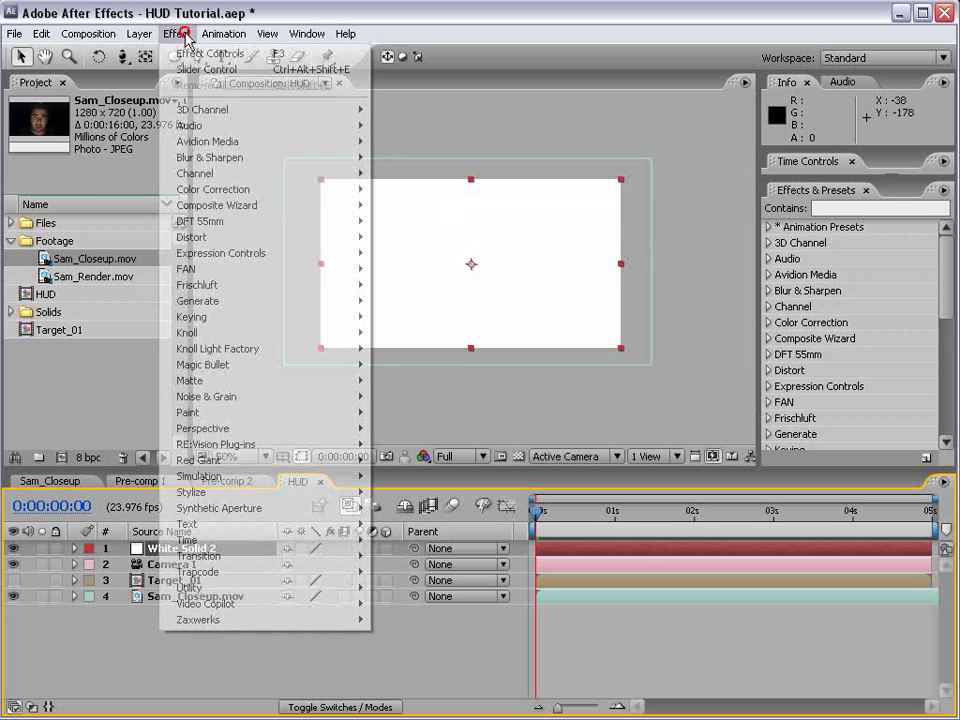
mouse_move(280, 300)
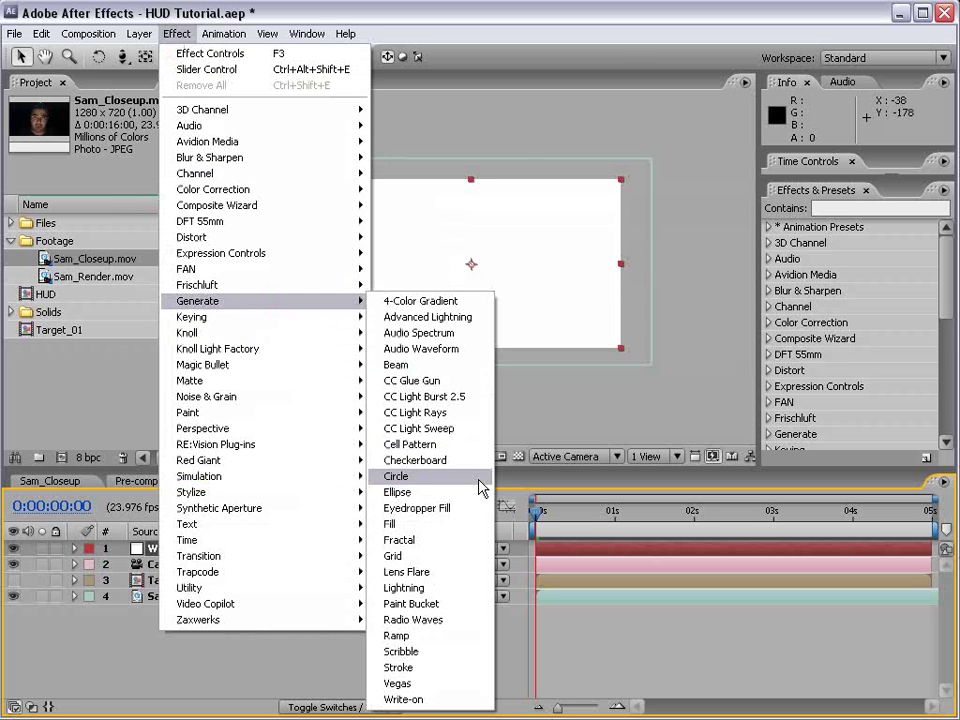
left_click(423, 556)
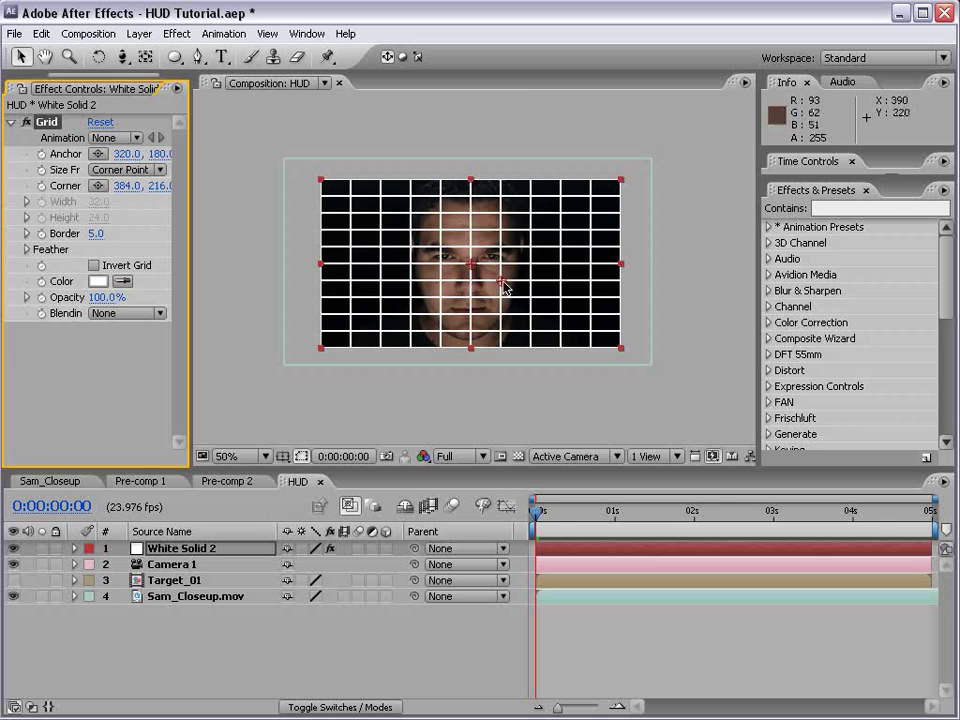
key("period")
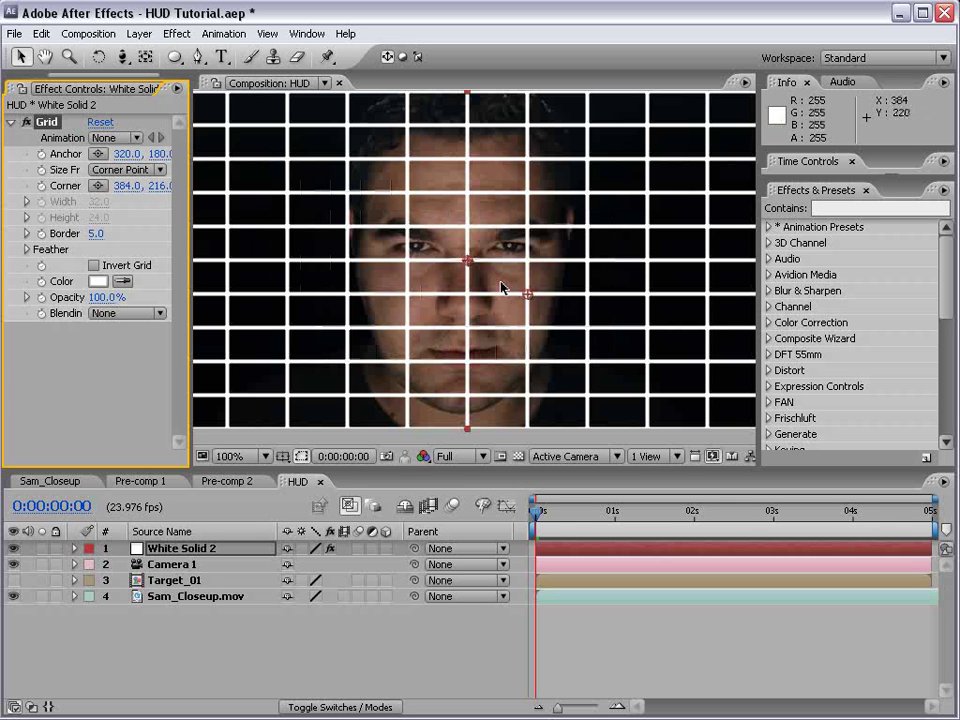
left_click_drag(97, 233, 70, 233)
left_click(95, 234)
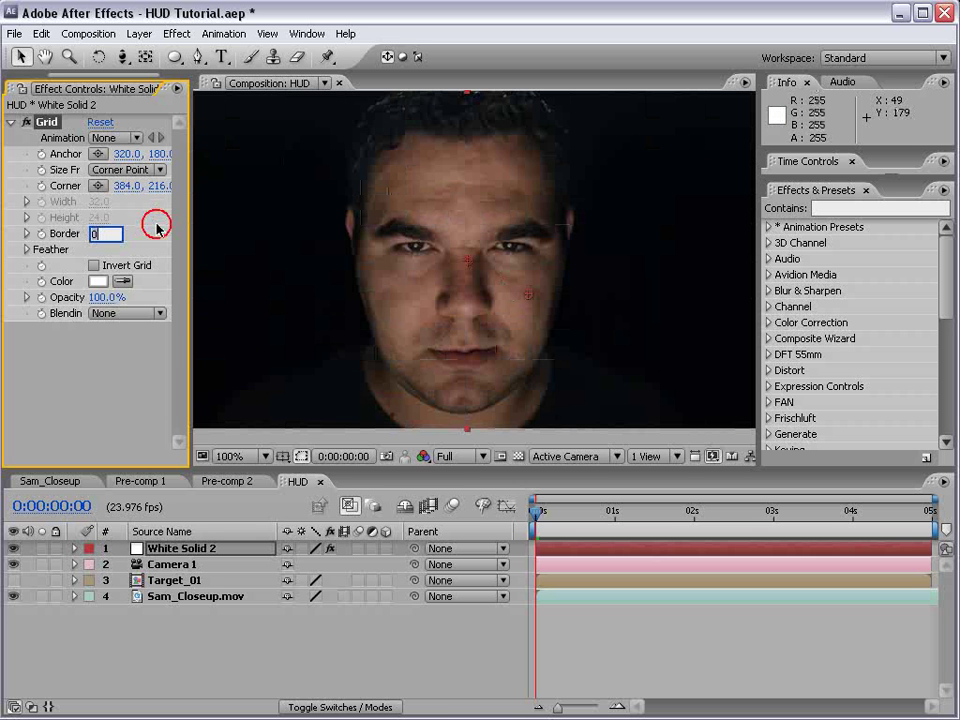
type("2.5")
key("Return")
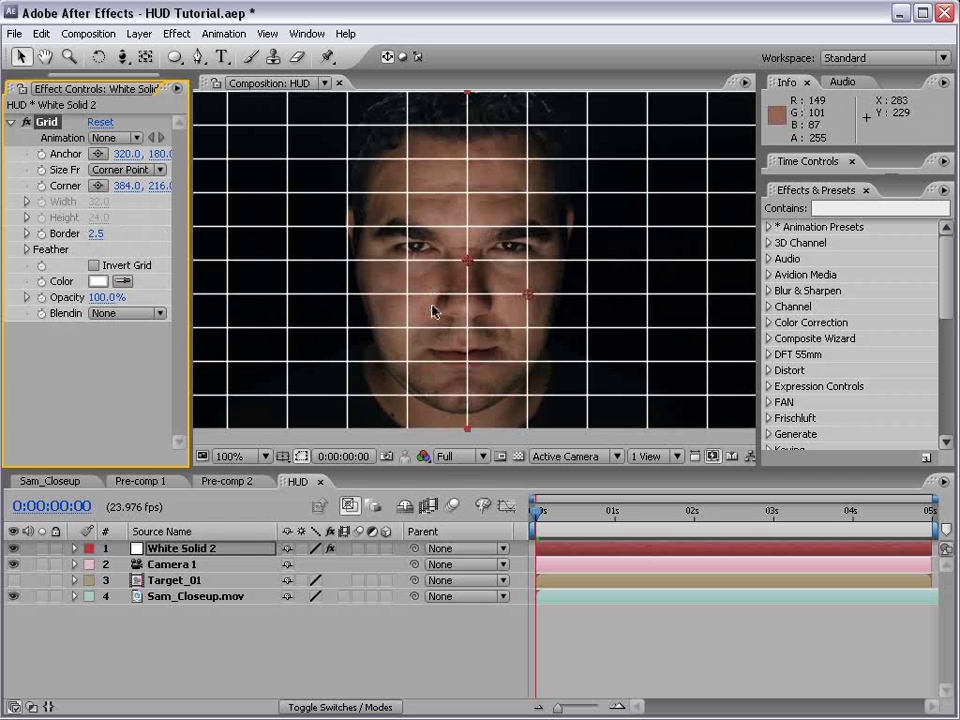
Duplicate the Grid effect and give the copy a 16.5 border and the Stencil Alpha blending mode.
left_click_drag(187, 318, 252, 318)
left_click(47, 170)
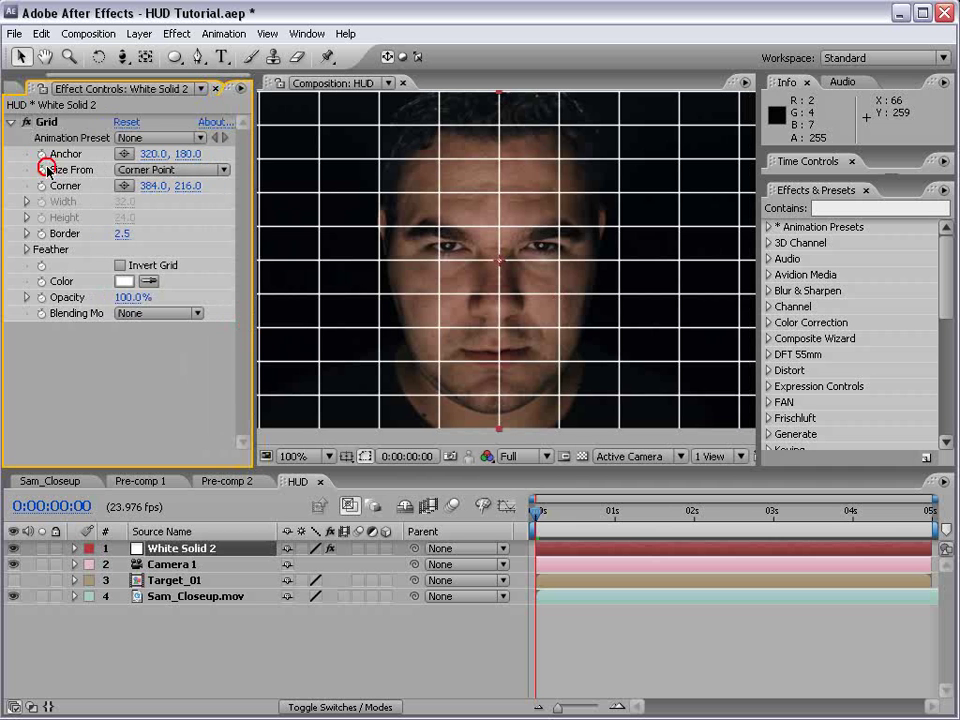
key("ctrl+d")
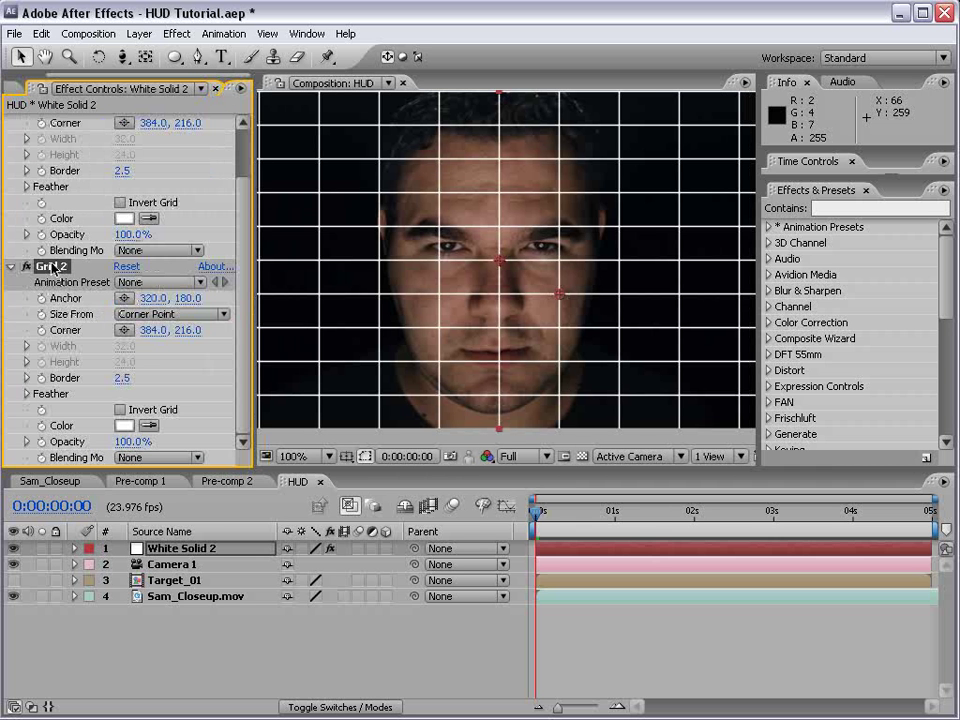
left_click_drag(121, 378, 125, 379)
left_click(175, 457)
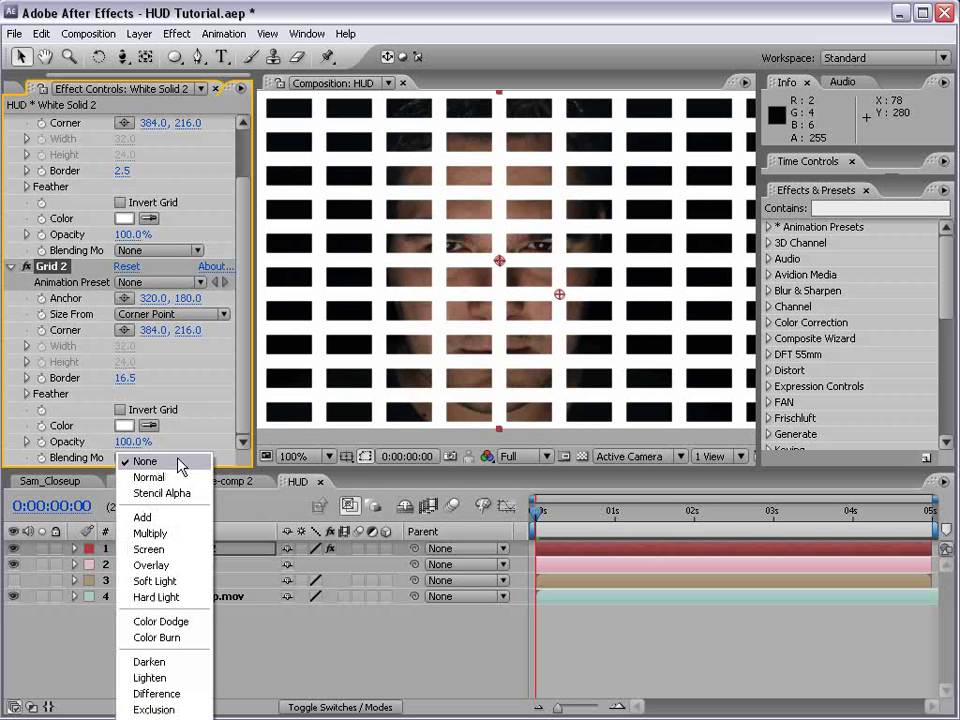
left_click(173, 497)
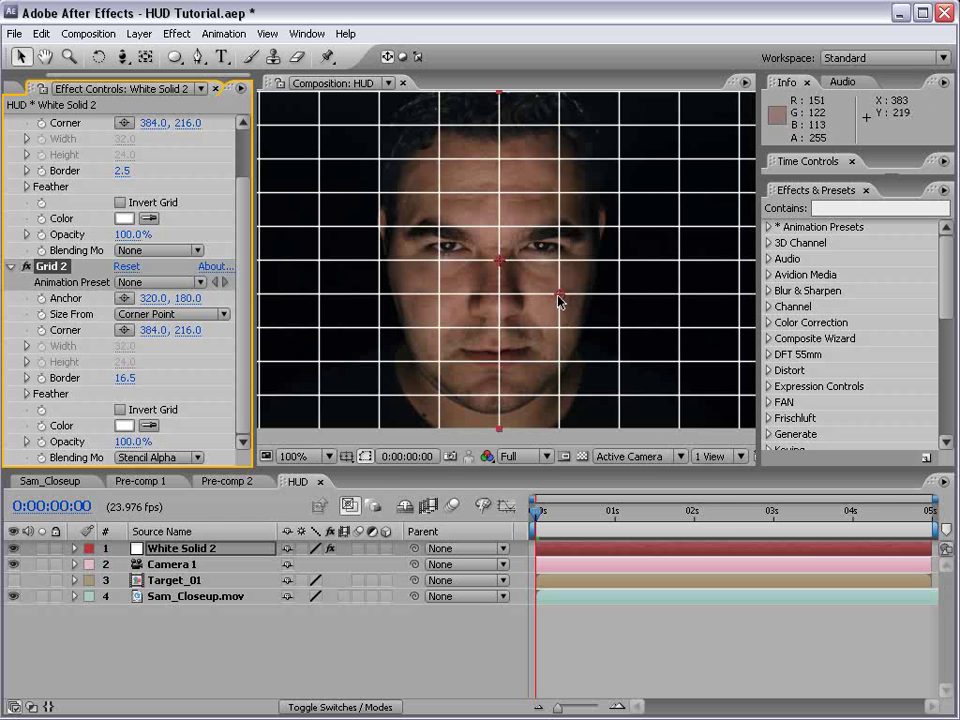
Move the second grid's corner point to 362, 204 to break the lines into dashes, and check the enlarged view.
left_click_drag(559, 298, 538, 287)
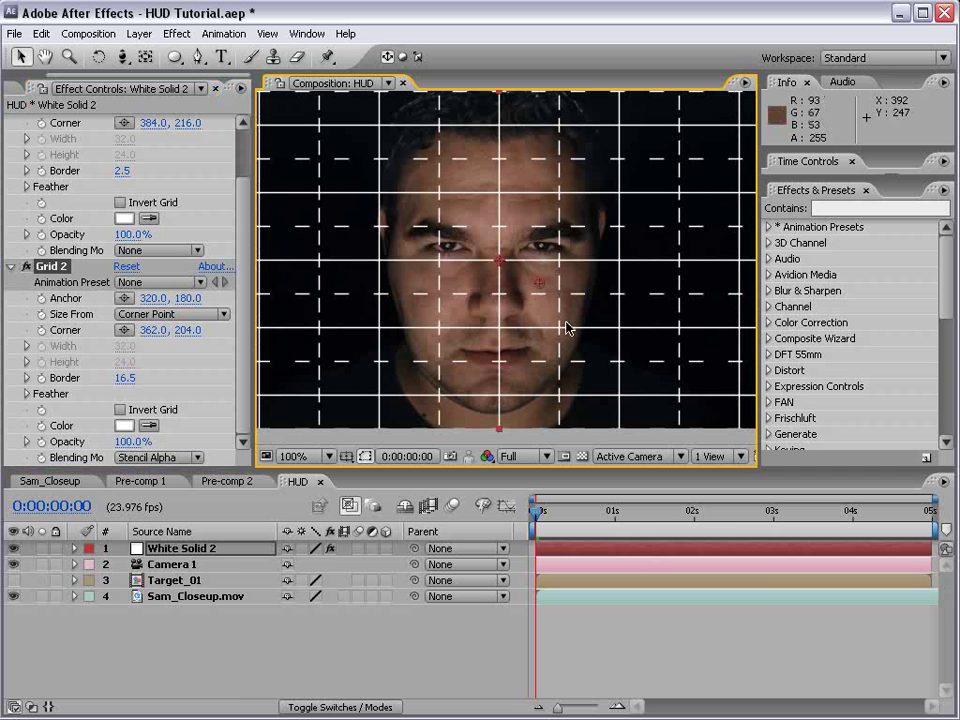
key("grave")
key("grave")
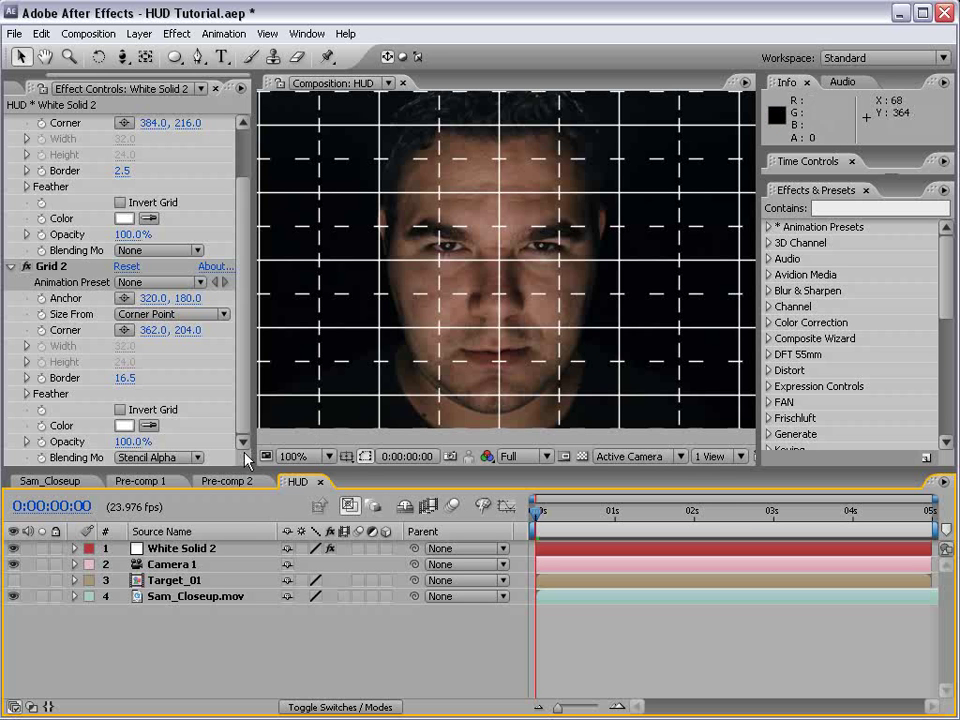
Rename the White Solid 2 layer to Grid and make it a 3D layer.
left_click(181, 548)
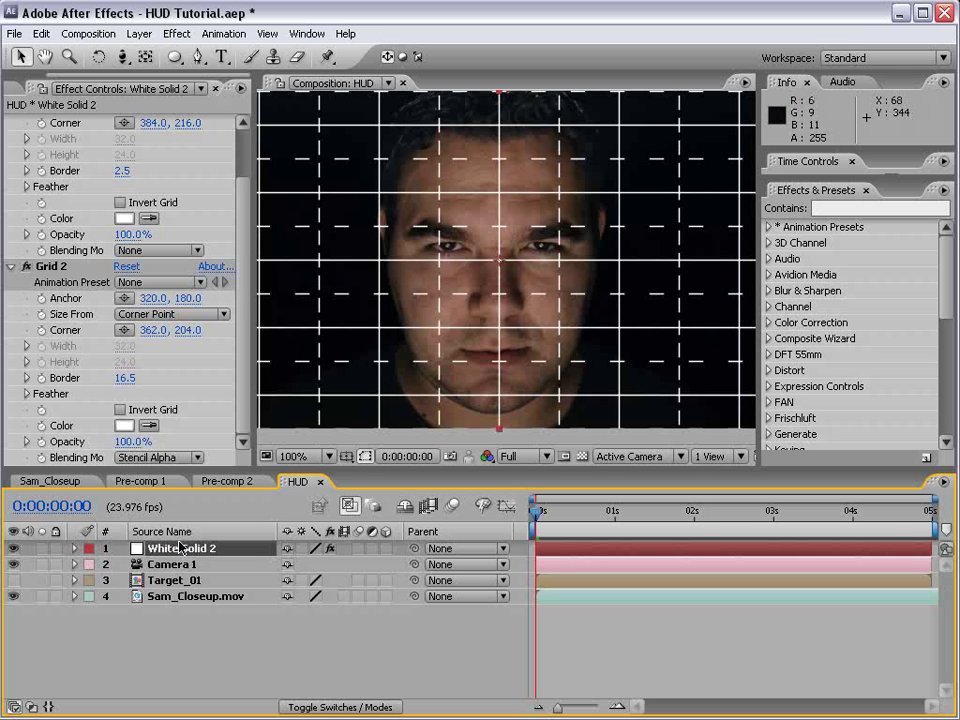
key("Return")
type("Gri")
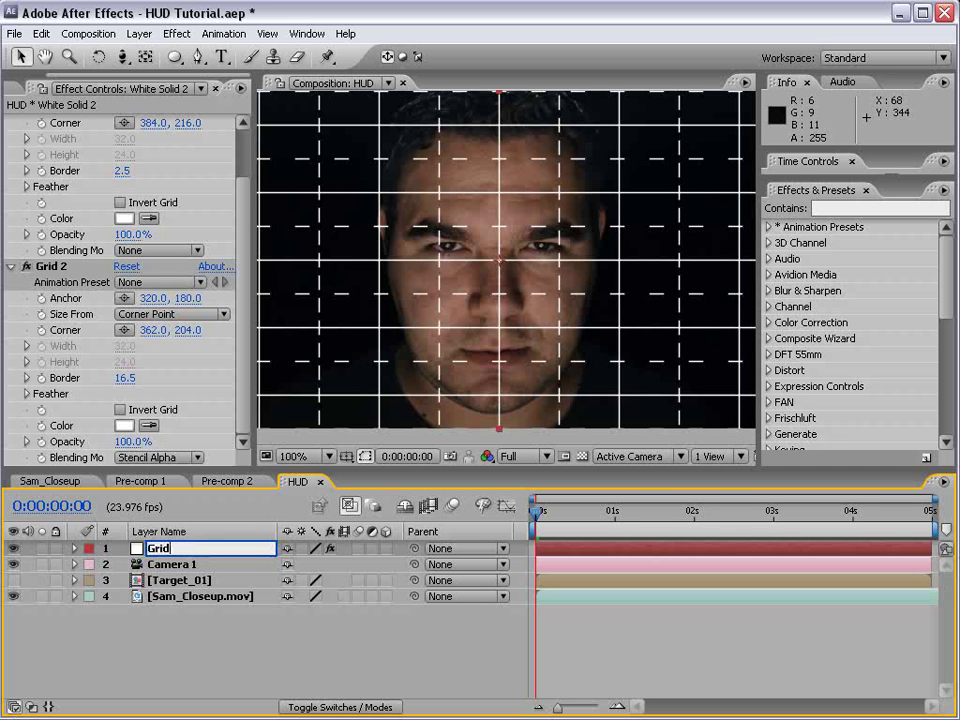
type("d")
key("Return")
left_click(385, 548)
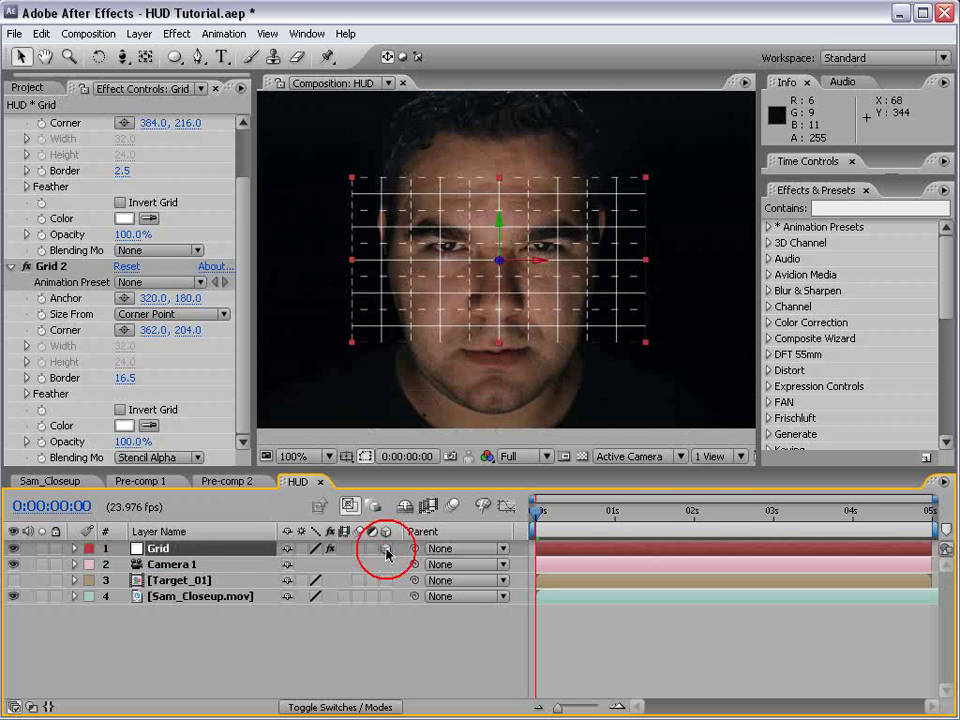
Delete the Camera 1 layer from the HUD composition.
left_click(170, 564)
key("Delete")
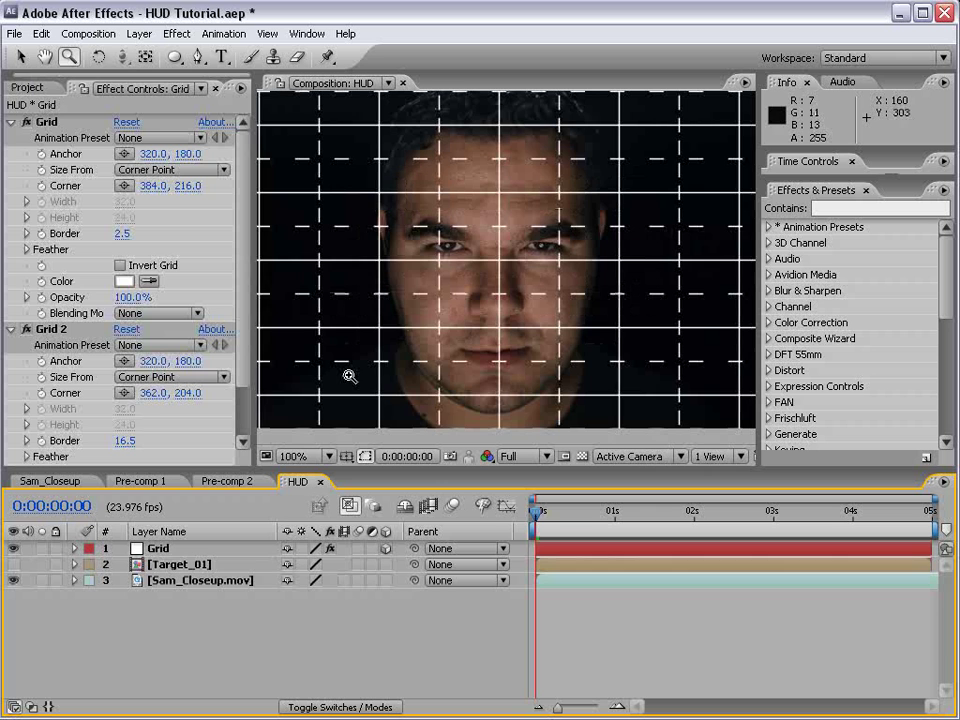
key("v")
Tilt the Grid layer to an X orientation of 278° and lower it to chin level as a floor plane.
left_click(160, 548)
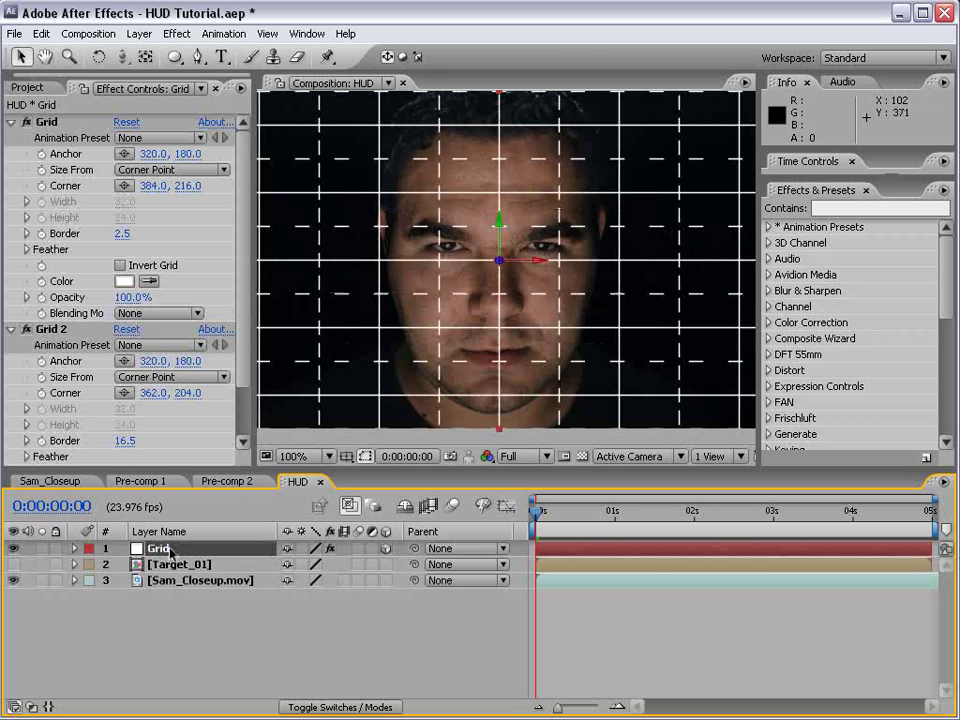
left_click(98, 57)
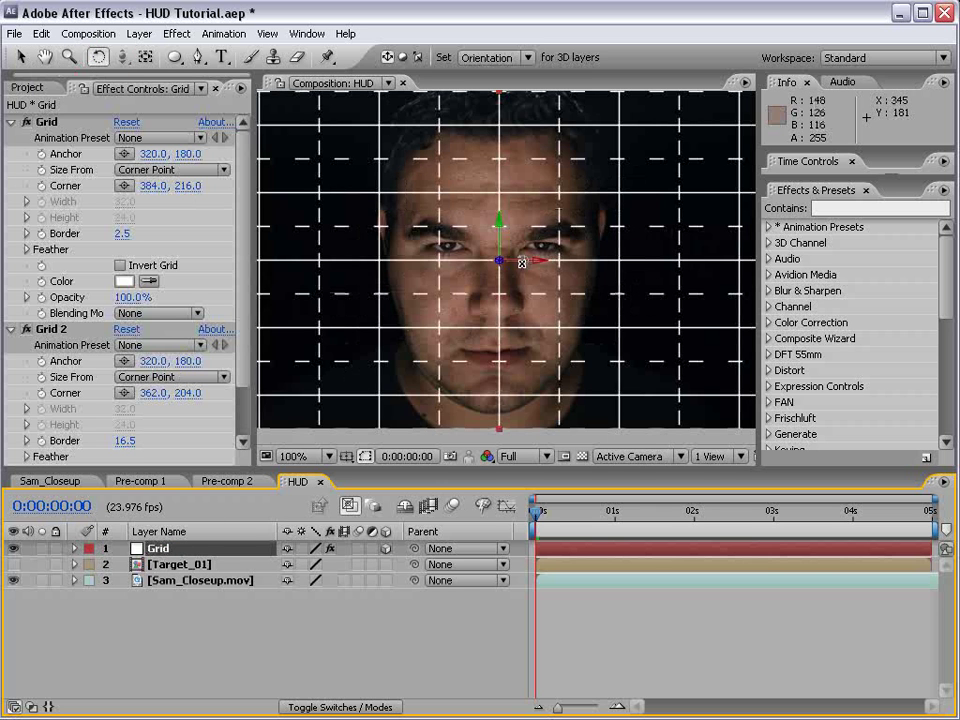
left_click_drag(524, 262, 519, 356)
key("v")
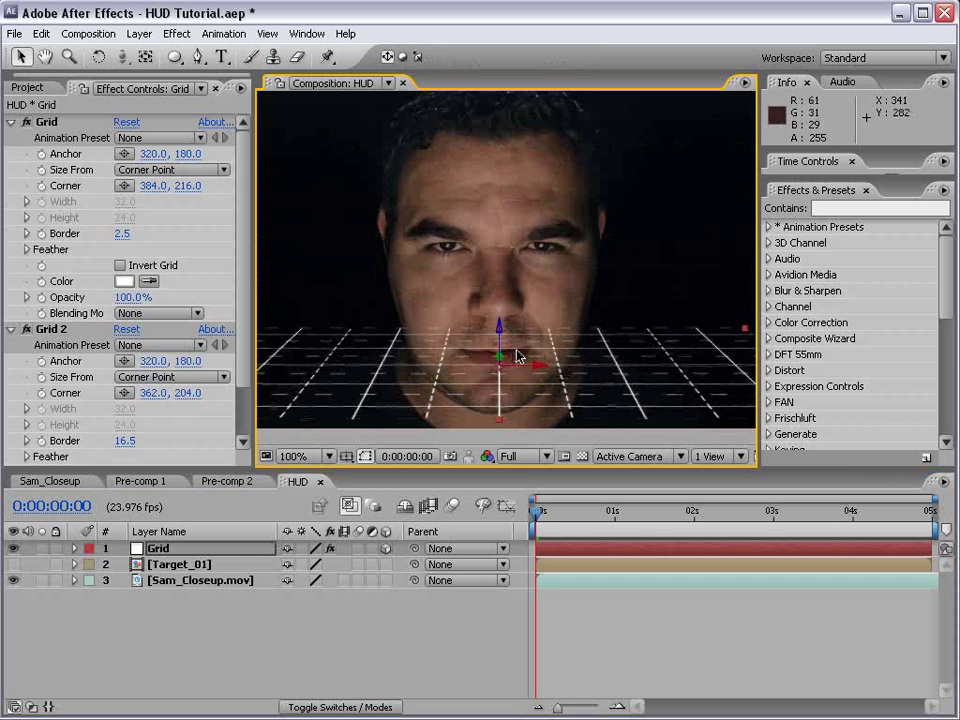
Change the color of the first Grid effect to a light blue.
left_click(128, 281)
left_click(480, 557)
left_click(374, 475)
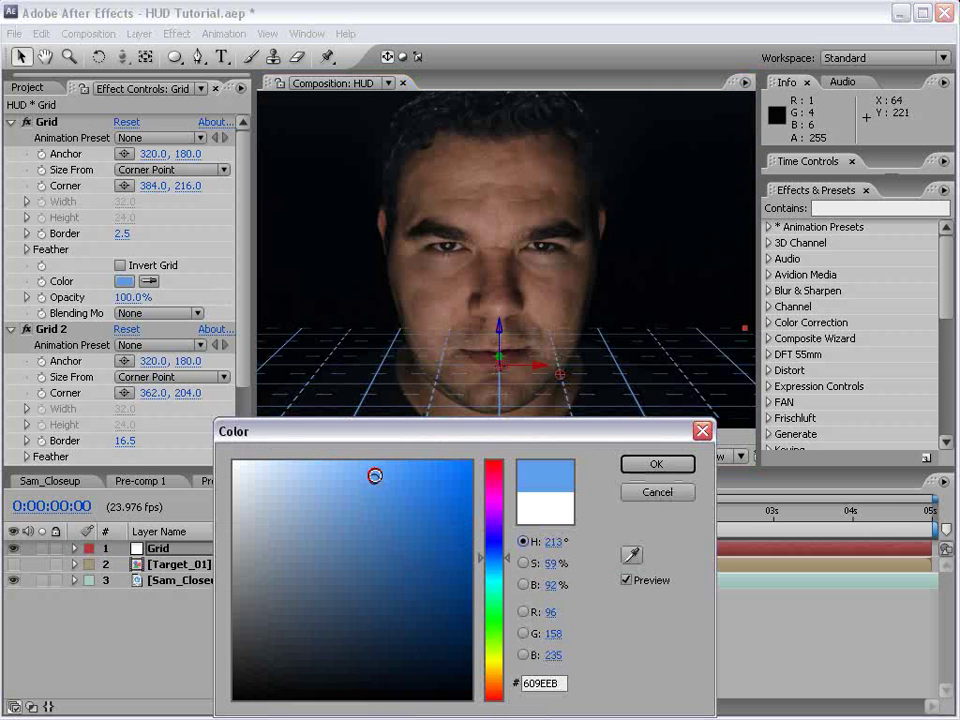
left_click_drag(374, 475, 371, 457)
left_click(656, 464)
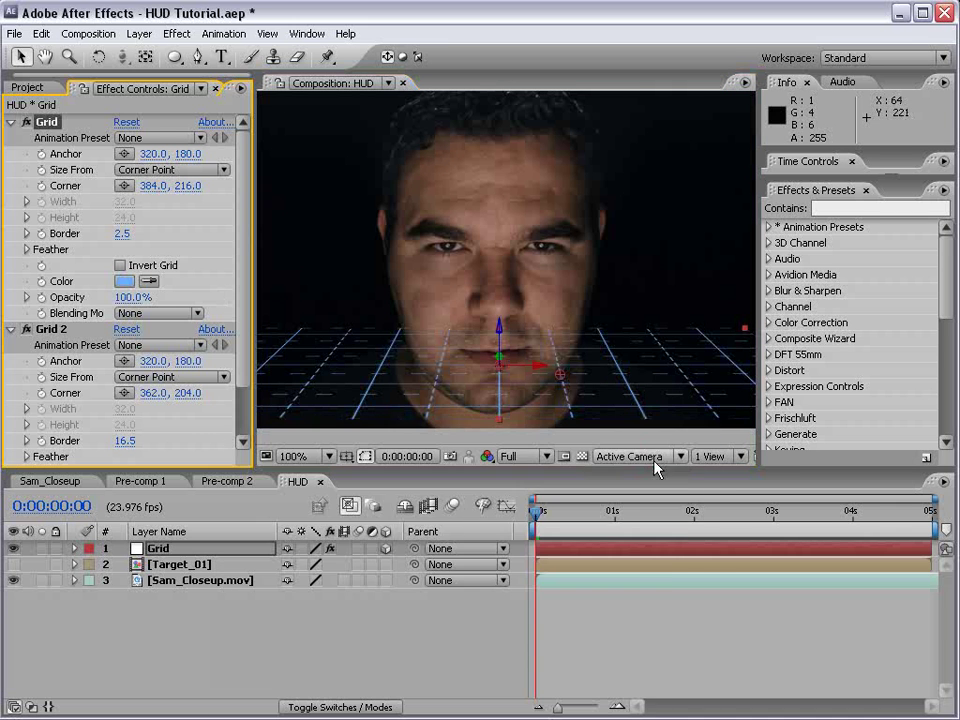
Set the Grid layer's blending mode to Add and check it at 0:00:00:15.
key("F4")
left_click(318, 548)
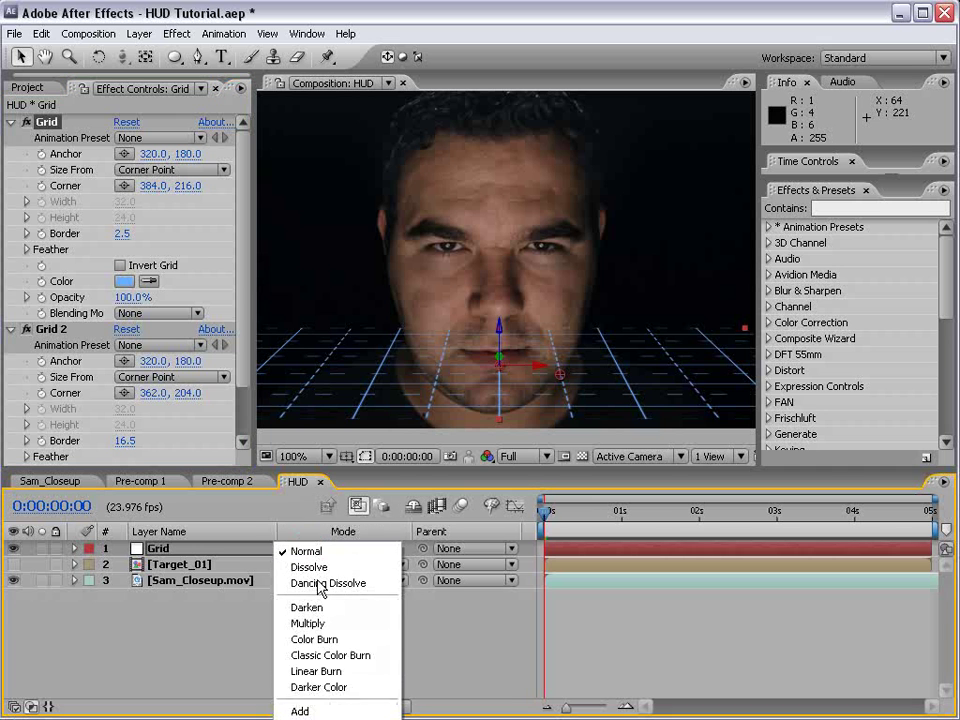
left_click(317, 712)
left_click(598, 622)
key("grave")
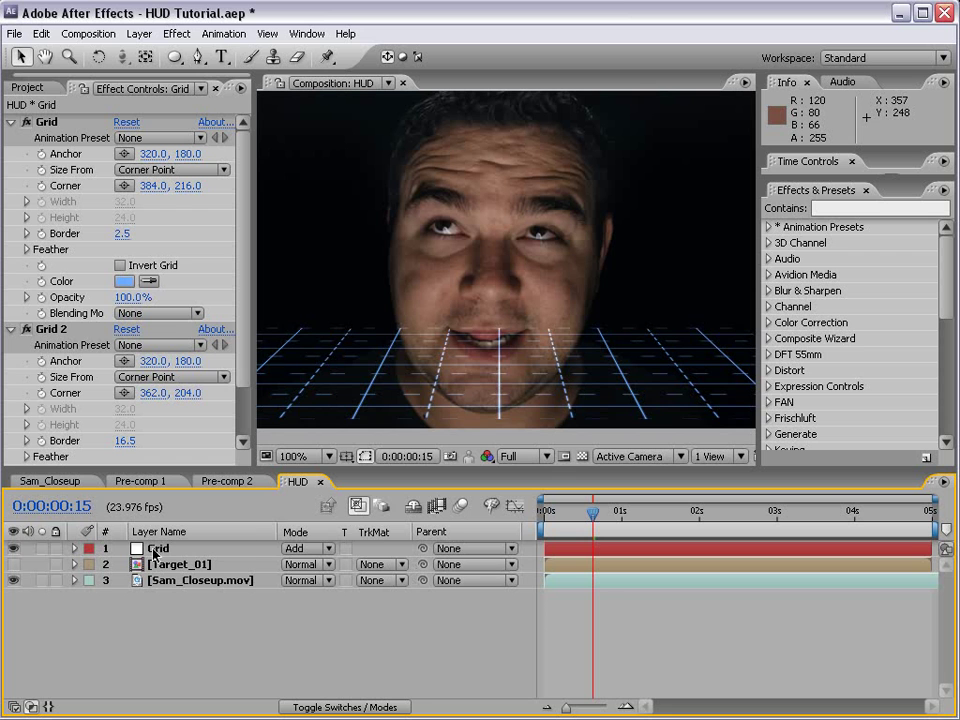
Add the expression wiggle(.25,100) to the Grid layer's Y Rotation.
left_click(155, 549)
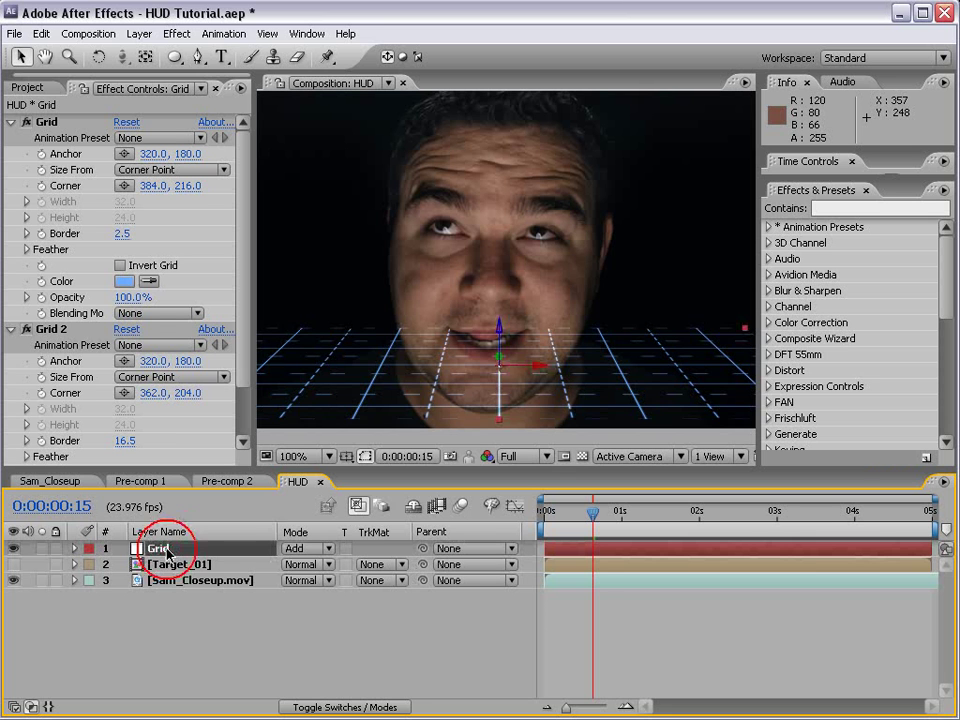
key("r")
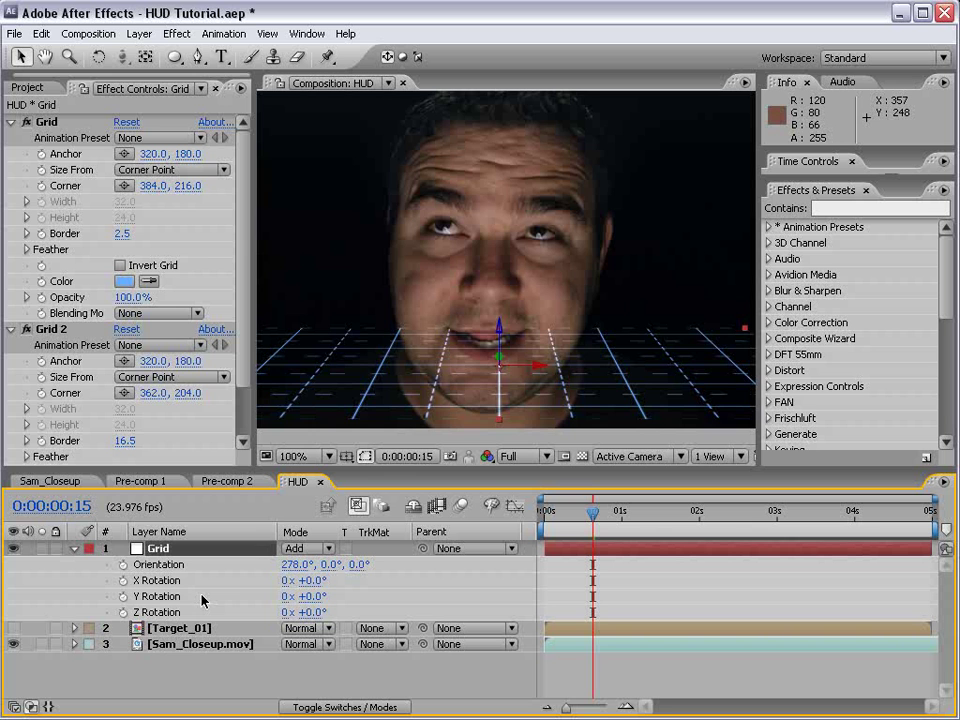
left_click(123, 596, "alt")
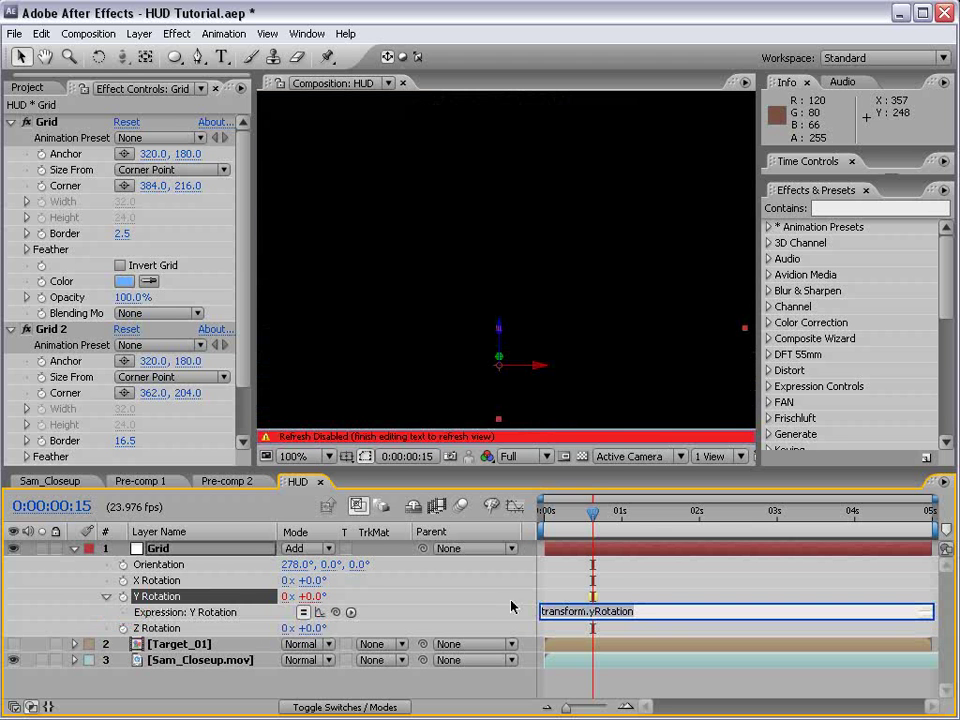
type("wiggle(.25,")
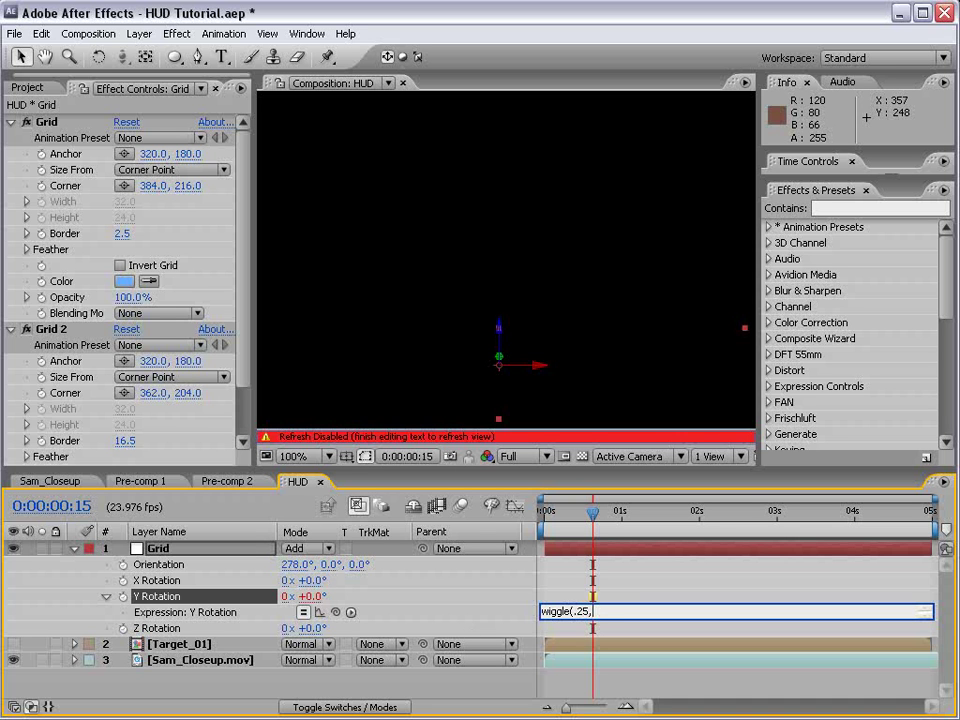
type("100)")
left_click(570, 568)
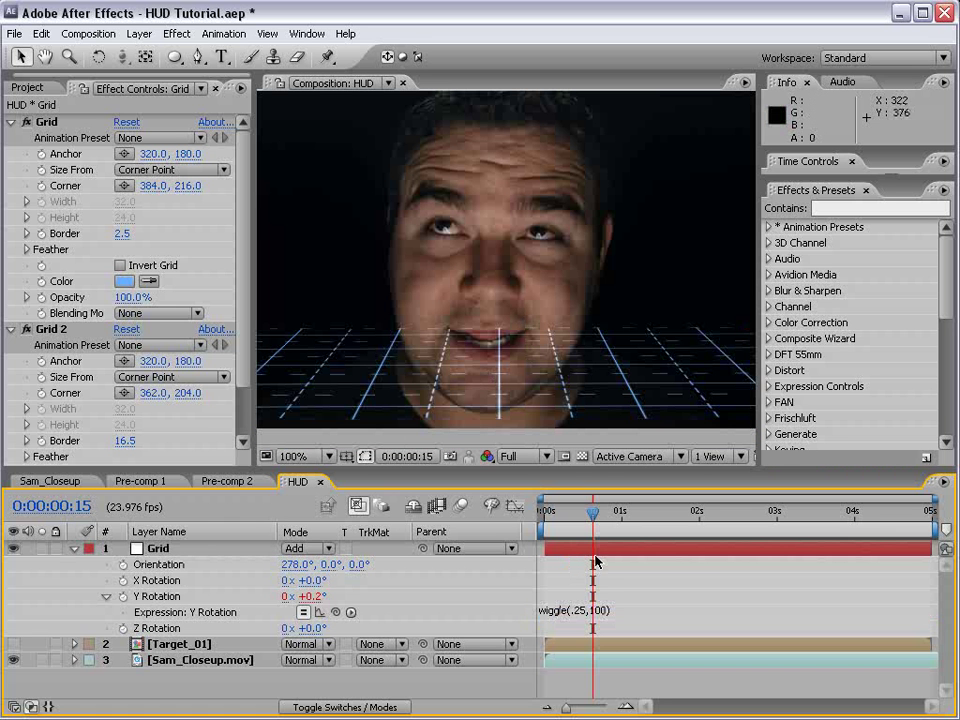
Preview the grid's swing and reduce the Y Rotation wiggle amount to 50 and finally 25.
left_click_drag(588, 520, 630, 550)
left_click(604, 611)
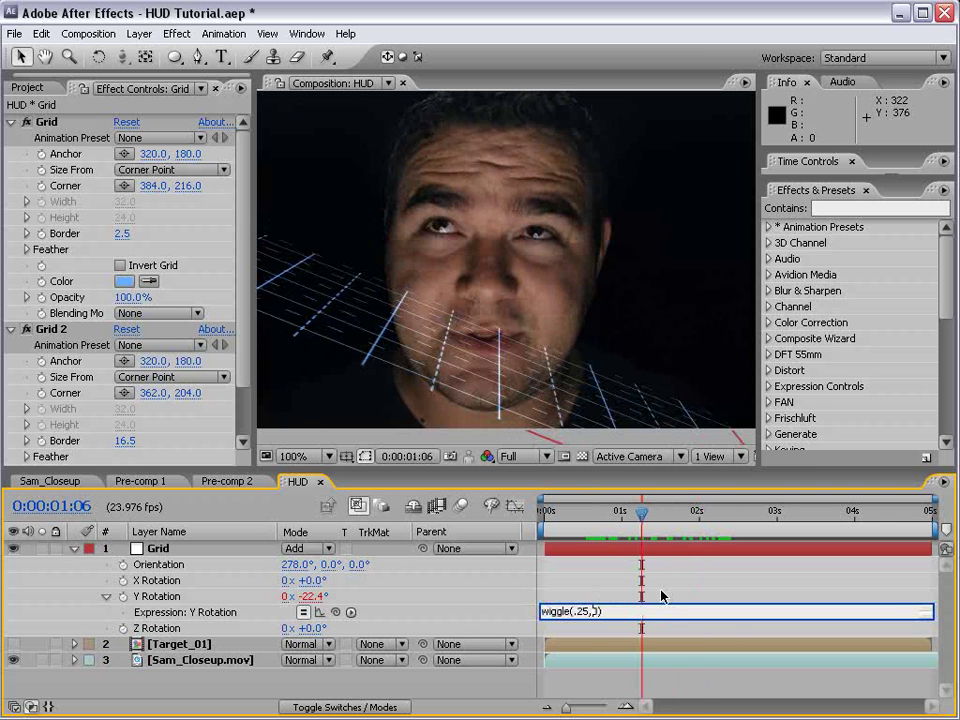
left_click(604, 579)
left_click_drag(604, 518, 770, 532)
left_click(597, 609)
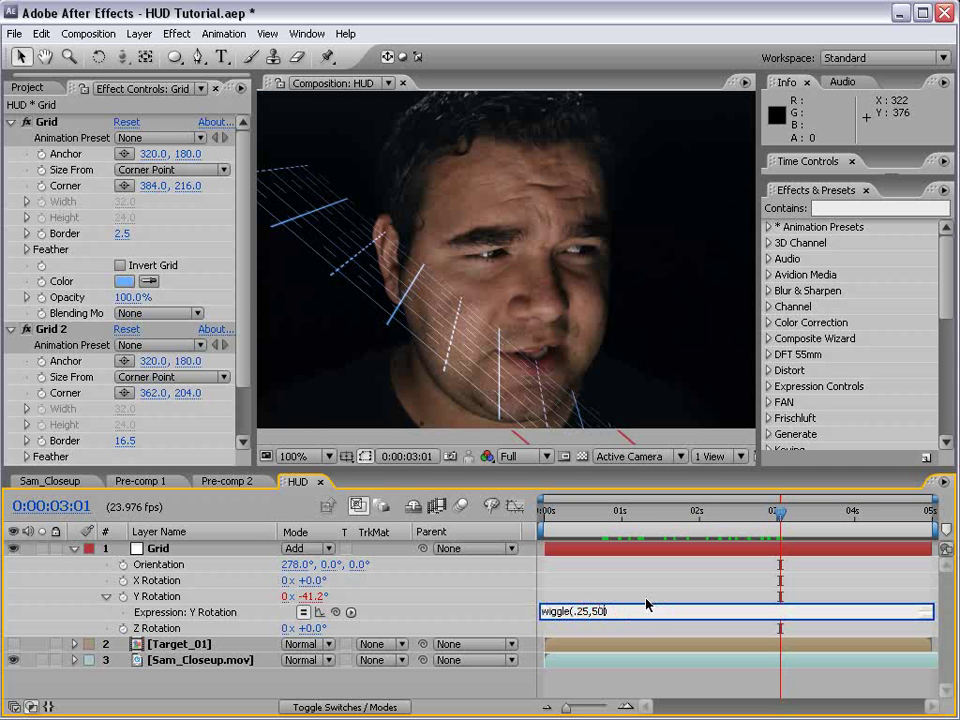
type("25")
key("KP_Enter")
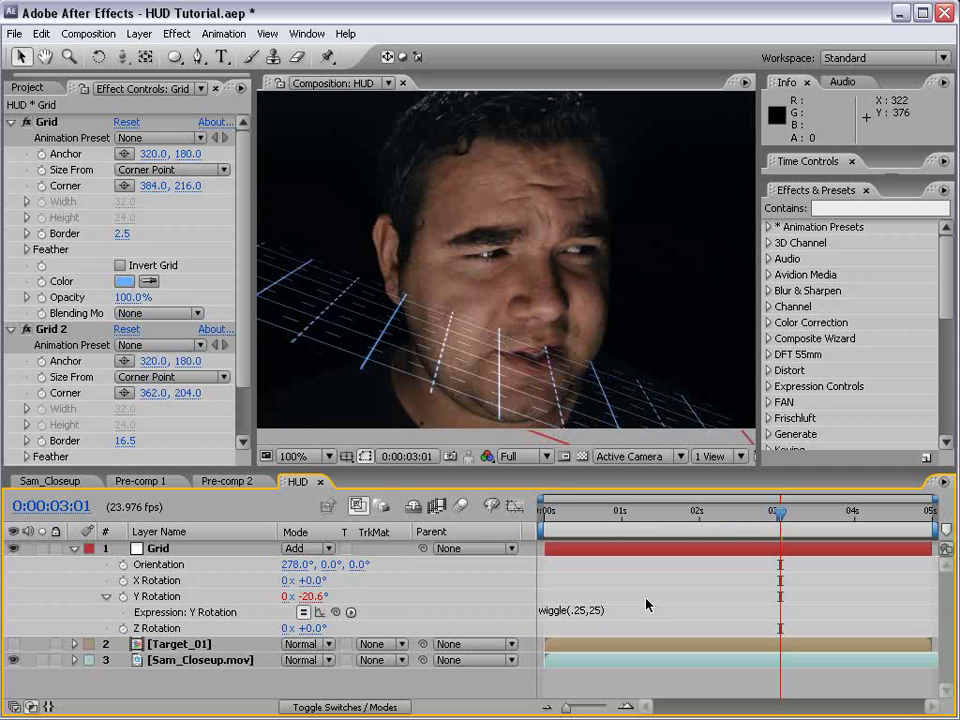
Set the Y Rotation wiggle frequency to .5, giving wiggle(.5,25), and preview the grid's motion.
left_click_drag(604, 512, 606, 553)
left_click(588, 612)
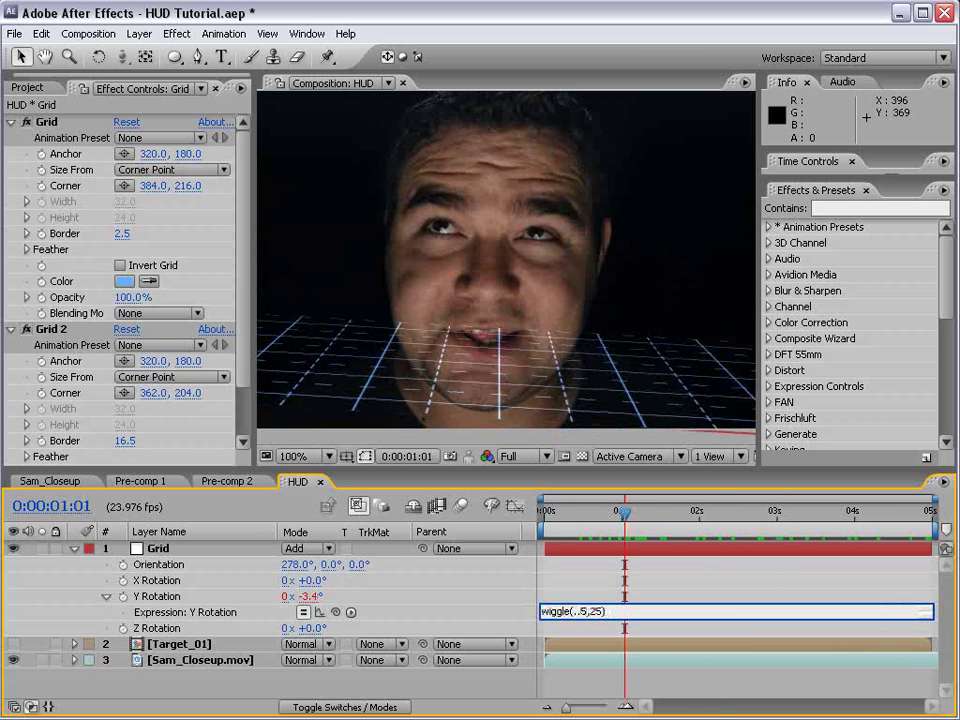
key("KP_Enter")
scroll(591, 437, "down", 1)
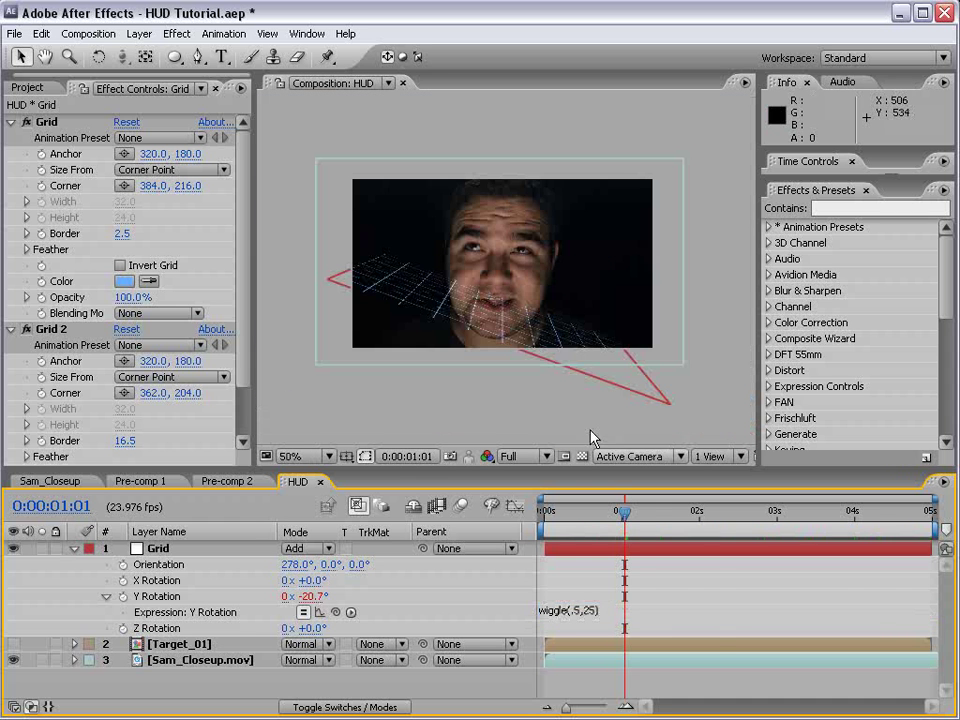
key("KP_0")
left_click_drag(833, 546, 664, 558)
scroll(572, 316, "up", 1)
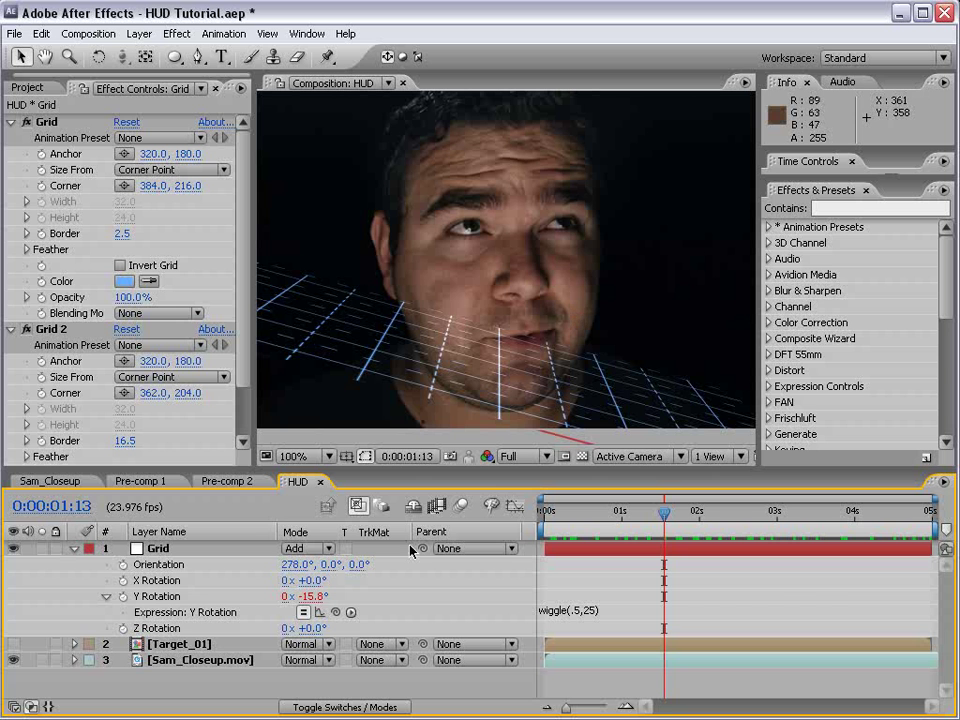
Set the Grid layer's X Rotation to 1.0°, check the motion, and save the project.
left_click_drag(309, 580, 313, 580)
left_click(617, 535)
left_click_drag(617, 535, 812, 535)
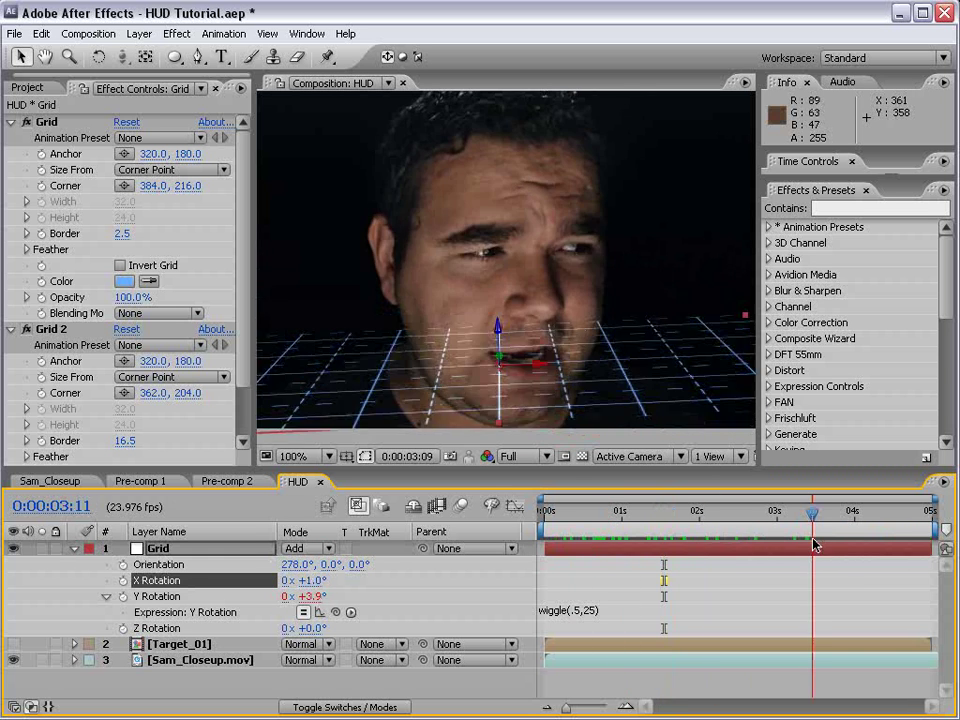
left_click(75, 549)
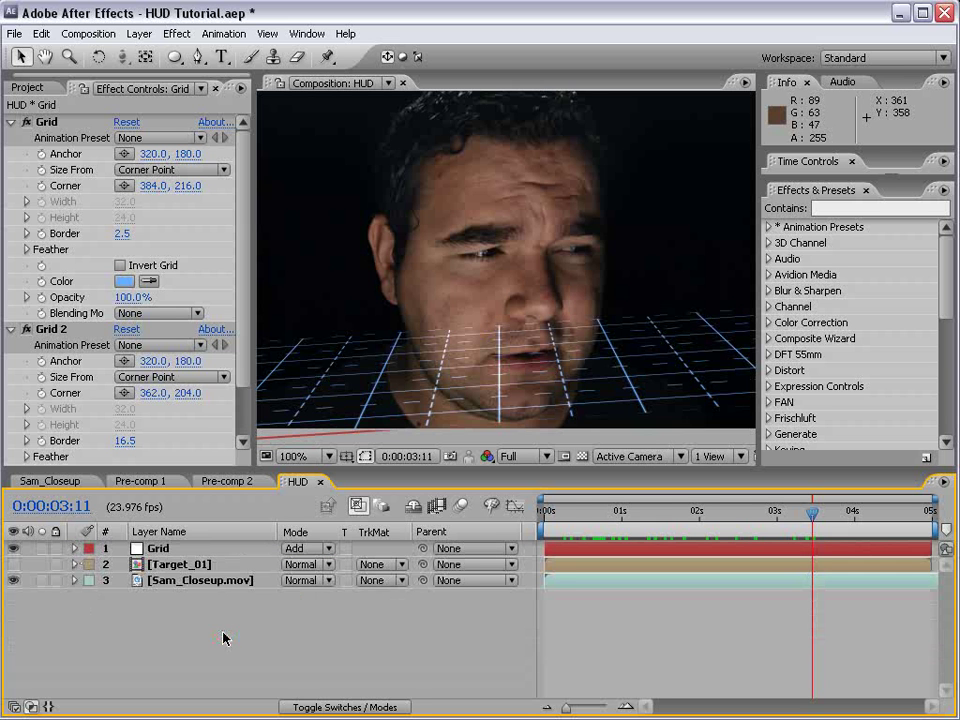
key("F4")
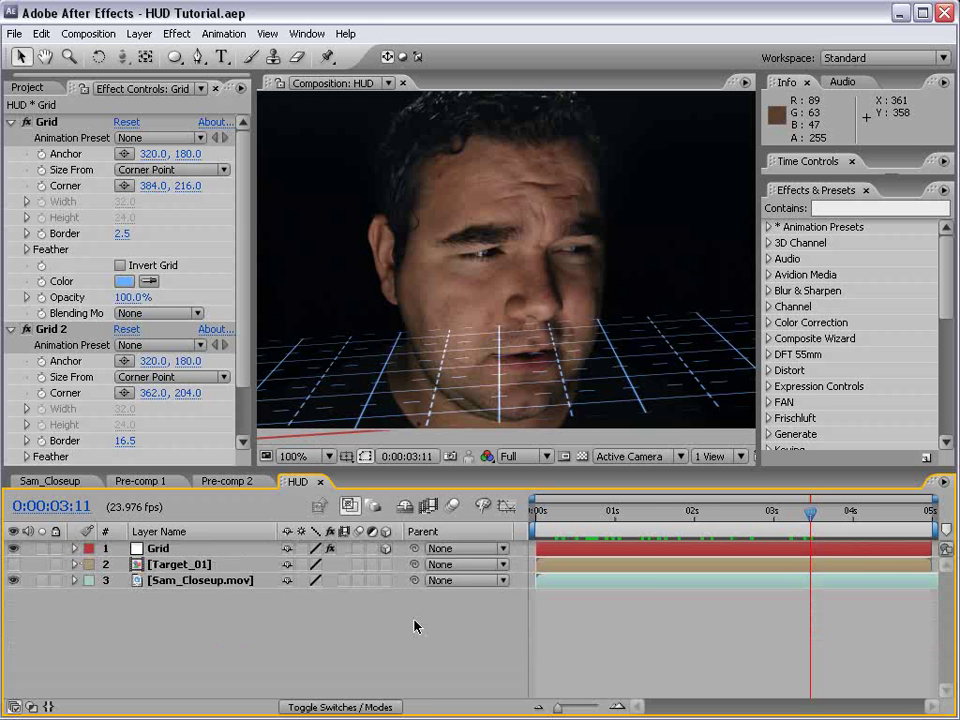
Make the Sam_Closeup.mov layer a 3D layer.
scroll(510, 264, "down", 2)
left_click(191, 589)
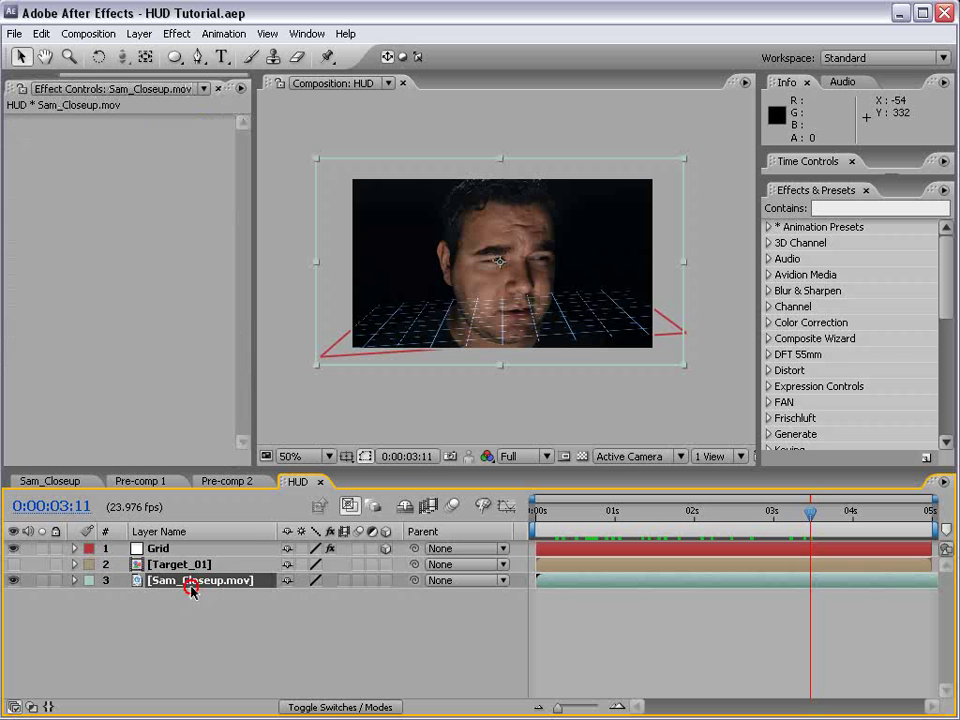
left_click(386, 581)
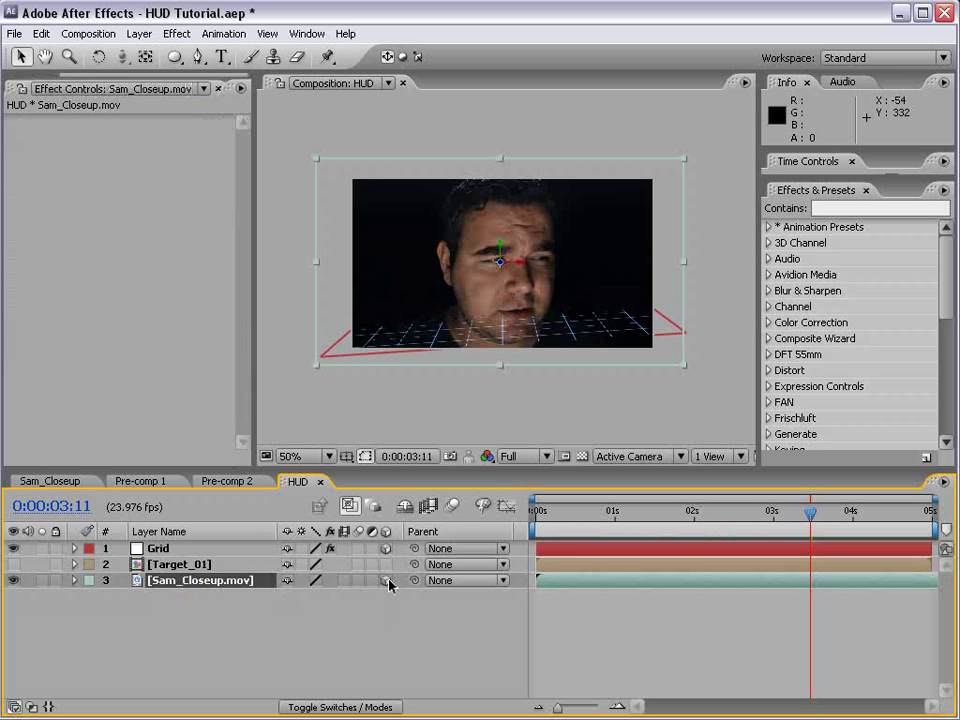
Pre-compose the Sam_Closeup.mov layer as Sam_Closeup.mov Comp 3, leaving all attributes in HUD.
left_click(139, 33)
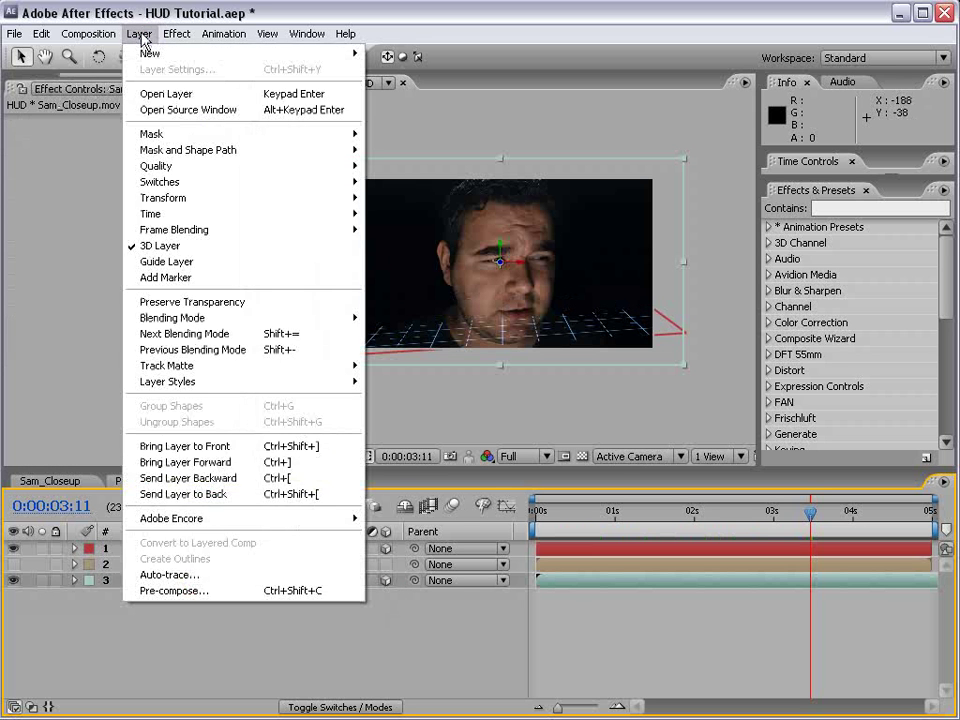
left_click(178, 592)
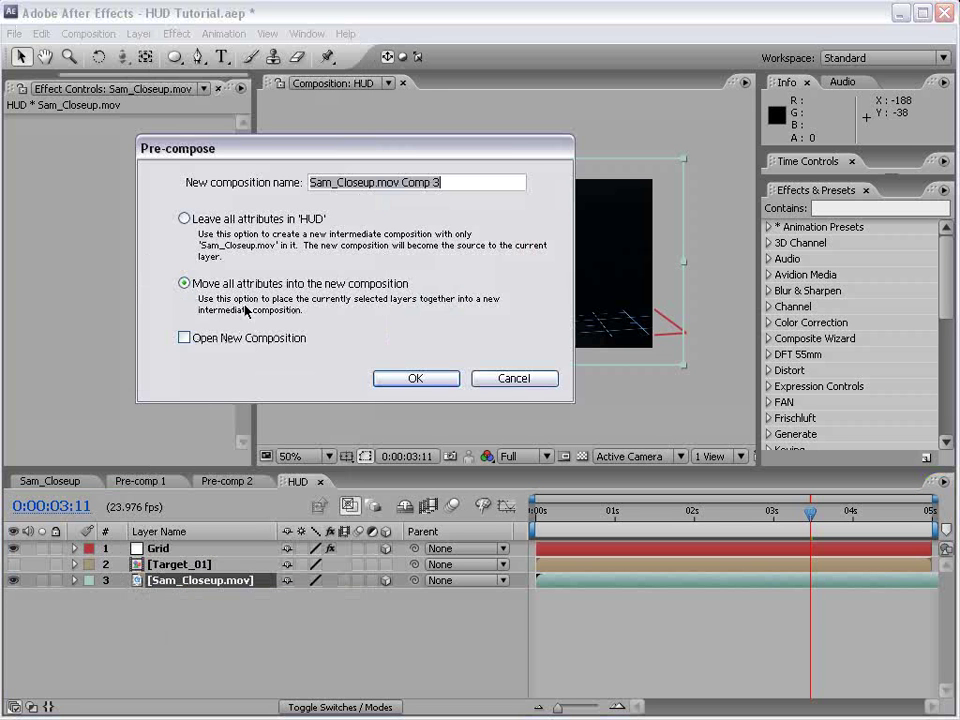
left_click(185, 219)
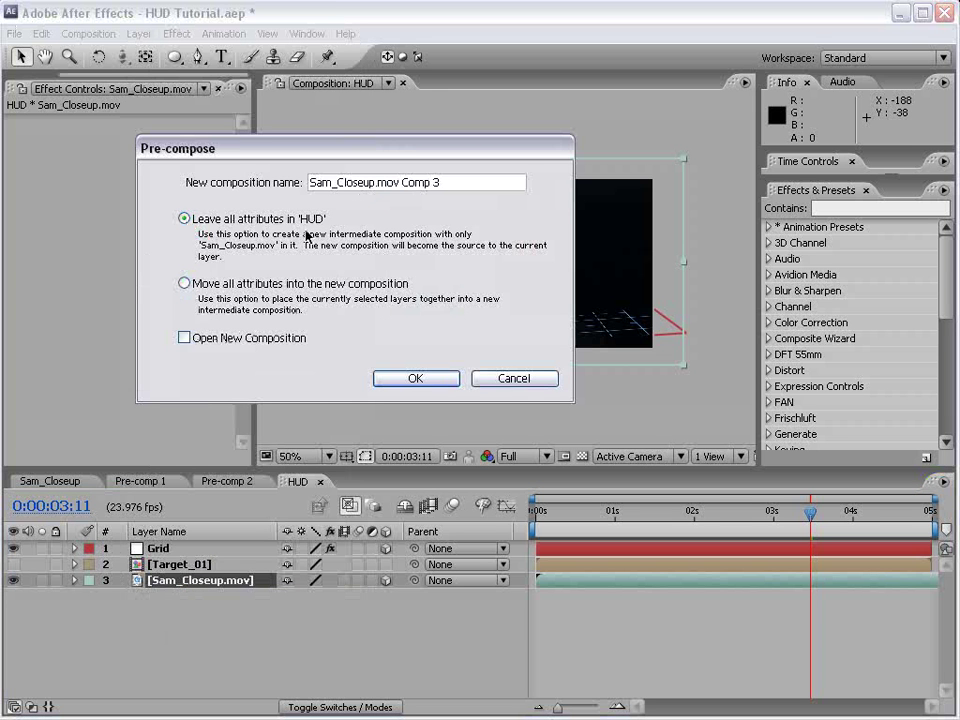
left_click(415, 377)
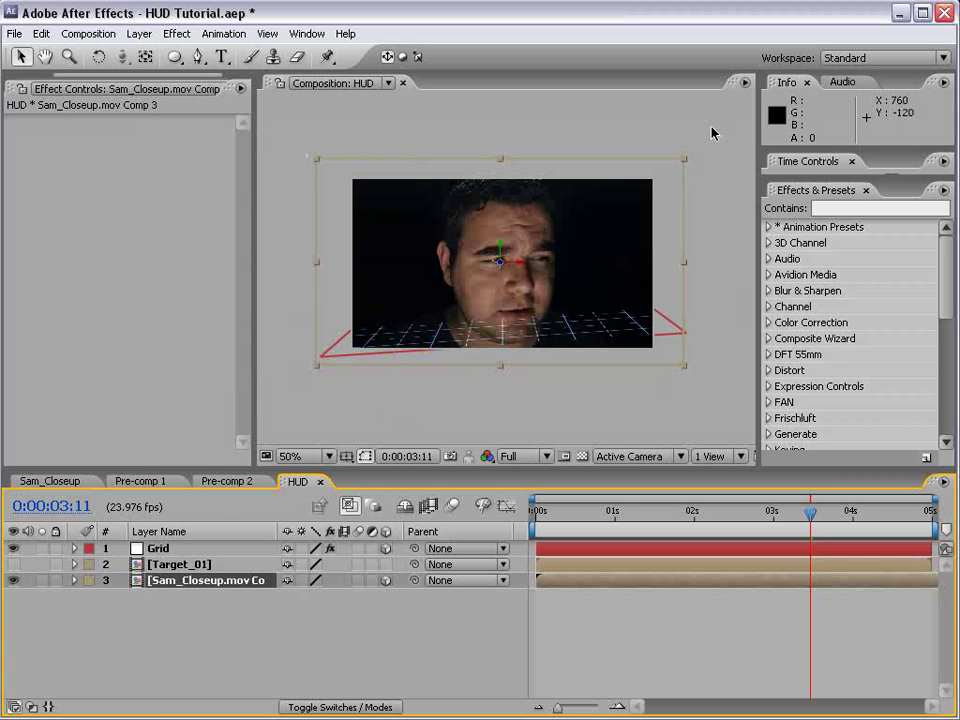
left_click(178, 617)
left_click(343, 231)
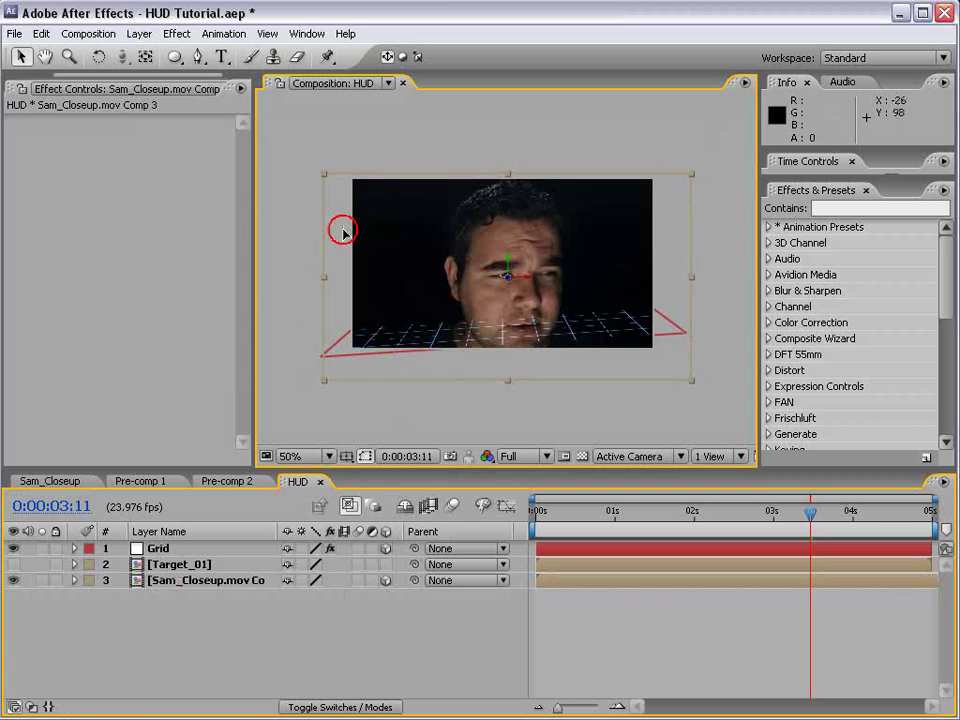
key("shift+Right")
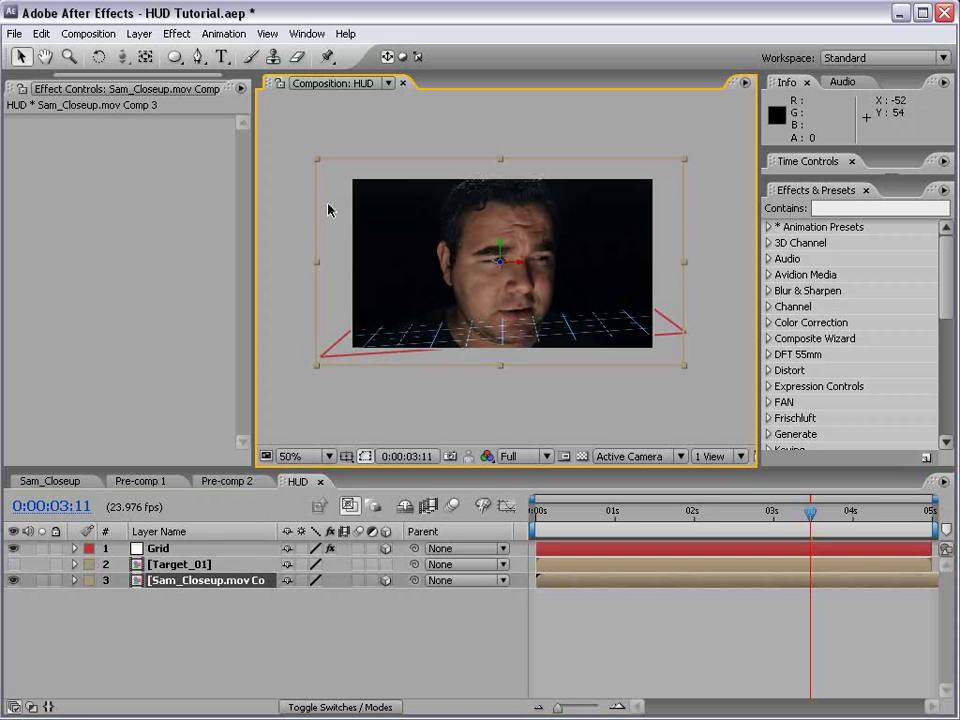
Open the Sam_Closeup.mov Comp 3 pre-comp, check the footage near five seconds, and add an adjustment layer above it.
double_click(200, 585)
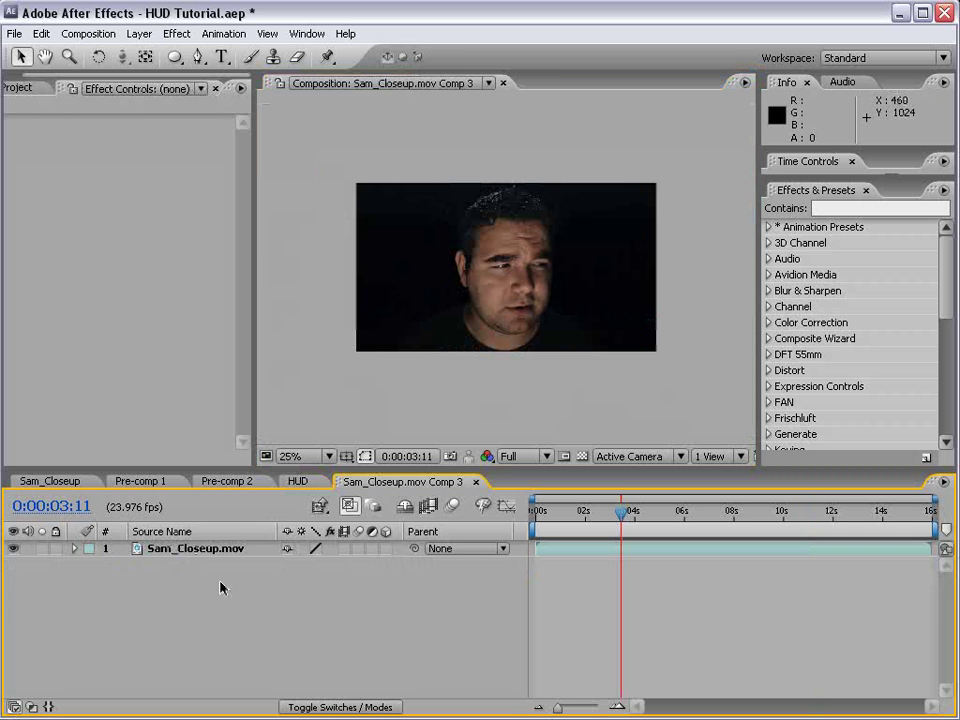
left_click(542, 221)
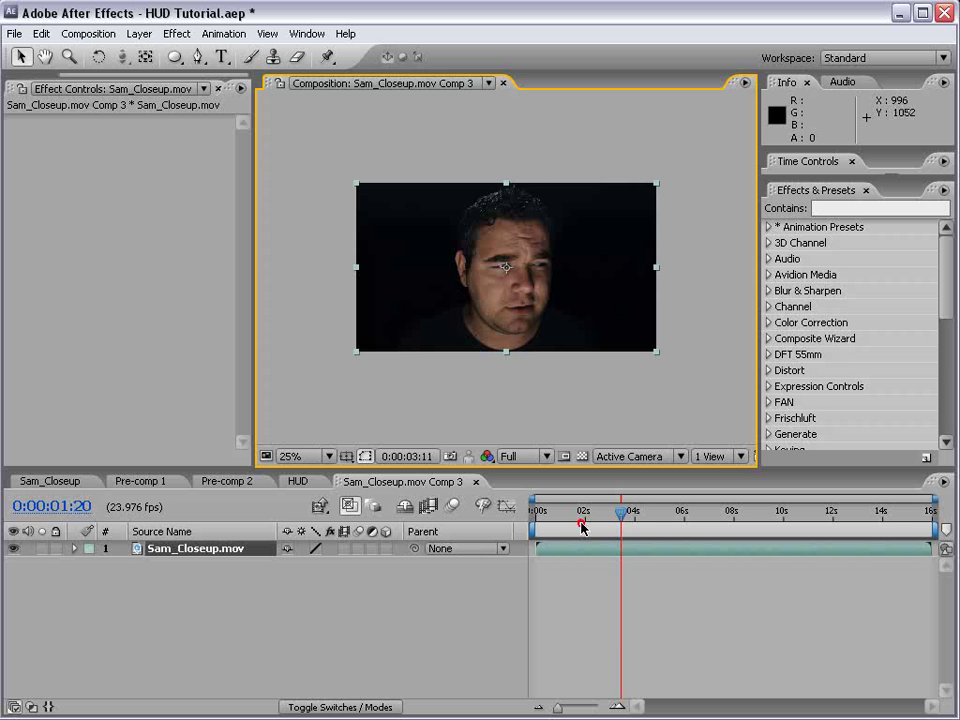
left_click(666, 511)
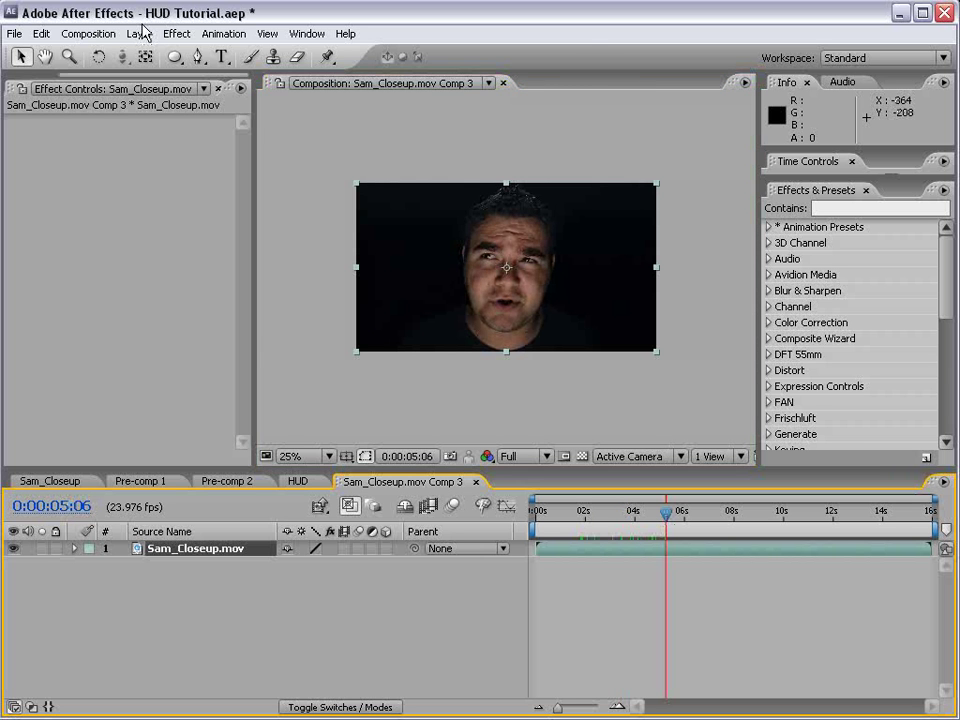
left_click(141, 33)
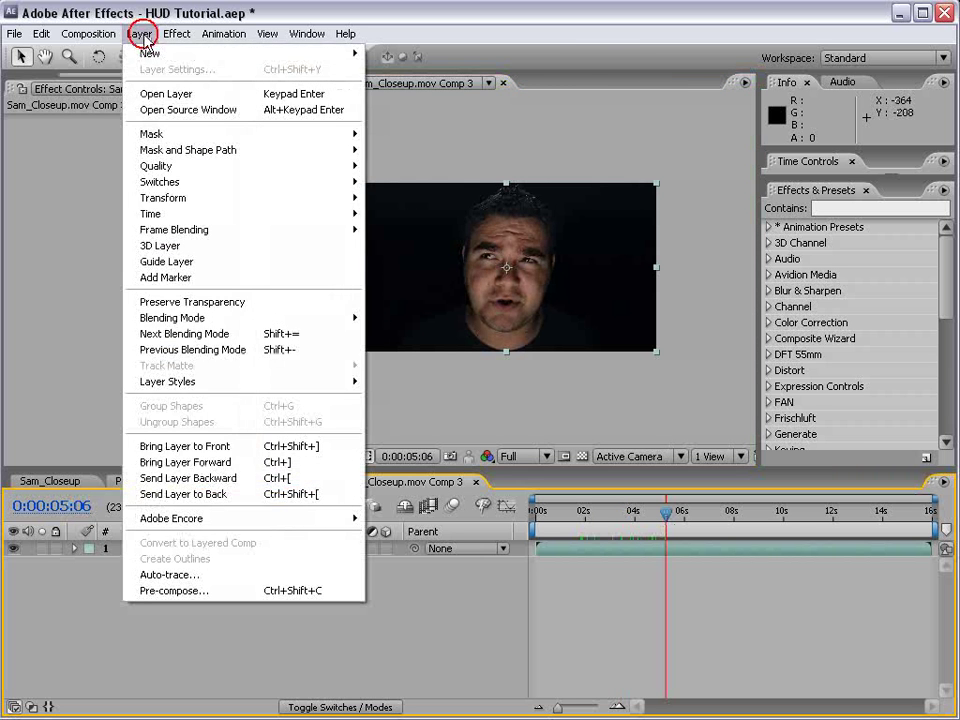
mouse_move(207, 57)
left_click(411, 148)
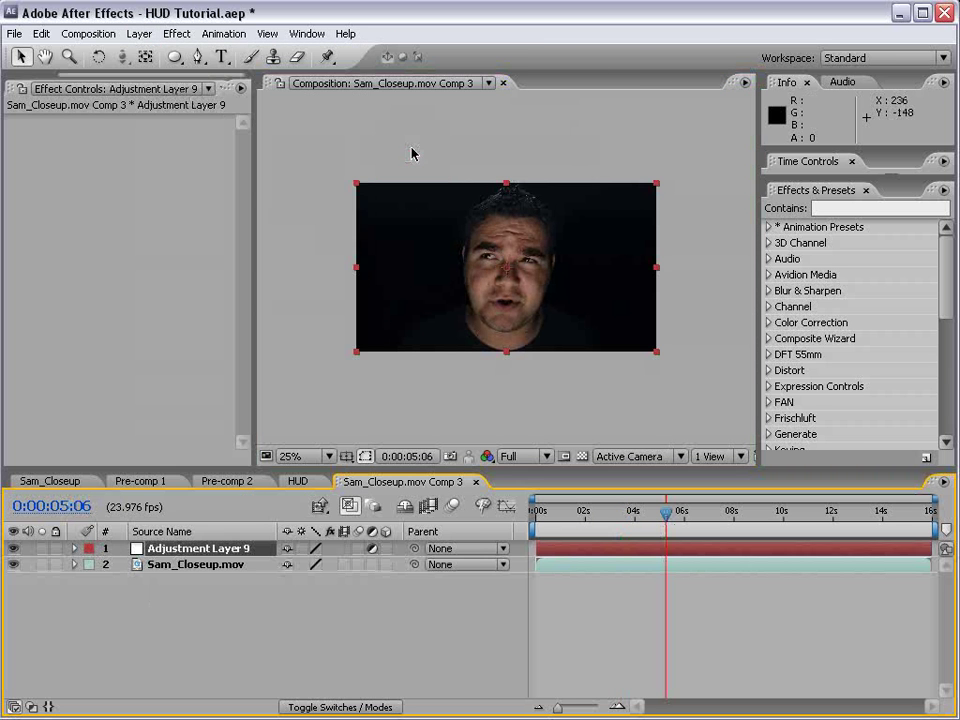
Apply a Curves effect to the adjustment layer and pull the RGB midtones down slightly to darken the footage.
key("period")
left_click(175, 36)
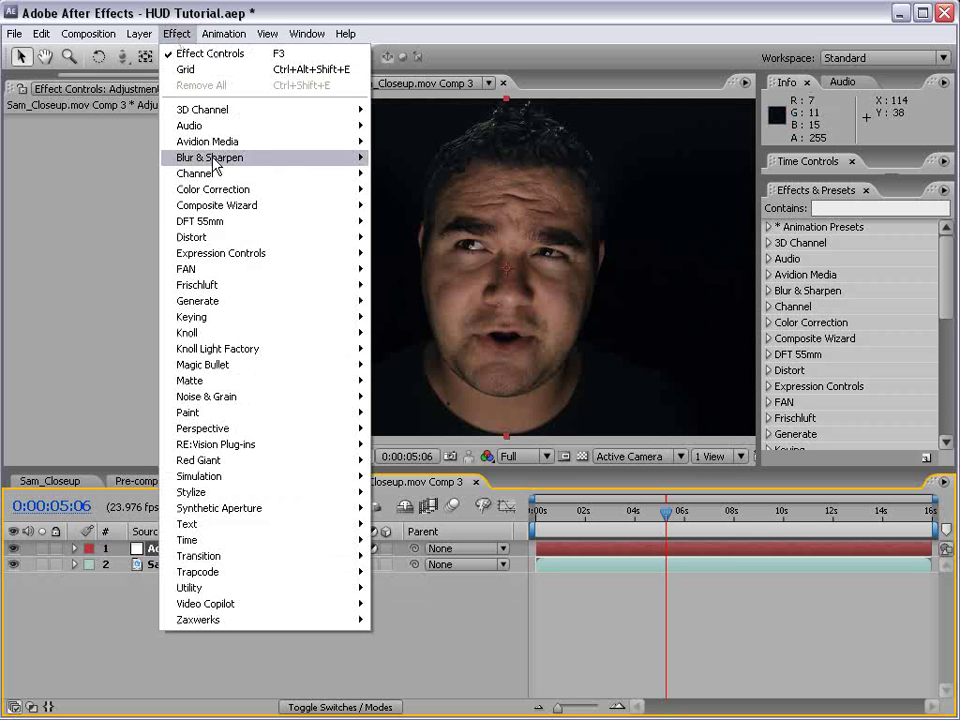
mouse_move(221, 189)
left_click(447, 430)
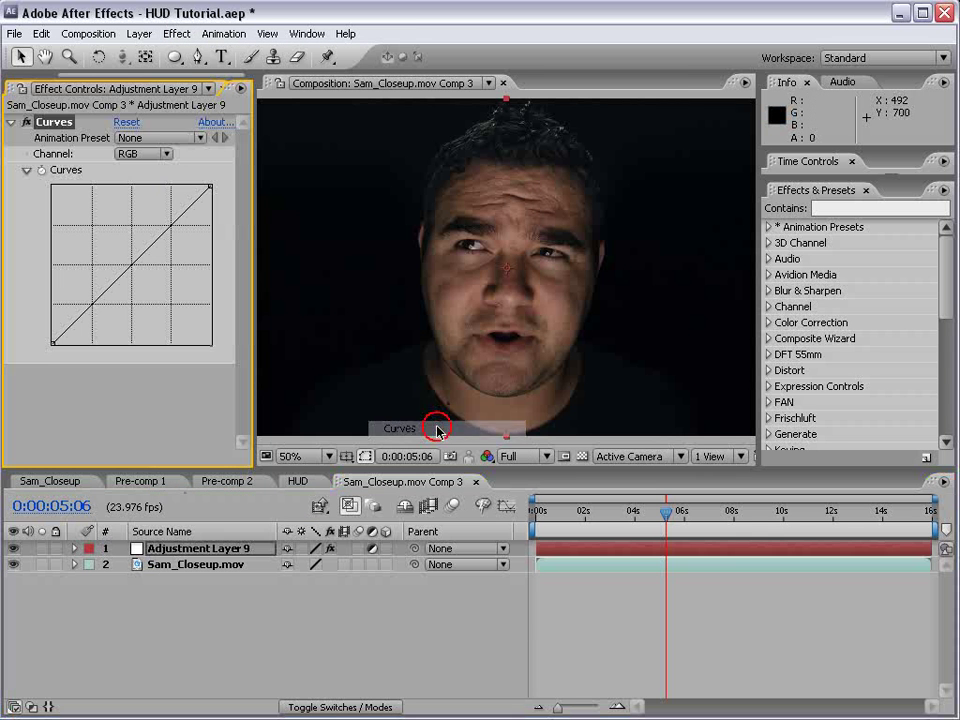
mouse_move(143, 251)
left_mouse_down()
mouse_move(145, 270)
mouse_move(137, 262)
left_mouse_up()
Raise the black point and the lower midtones of the Blue curve to tint the footage blue.
left_click(139, 158)
left_click(147, 175)
left_click(137, 155)
left_click(143, 184)
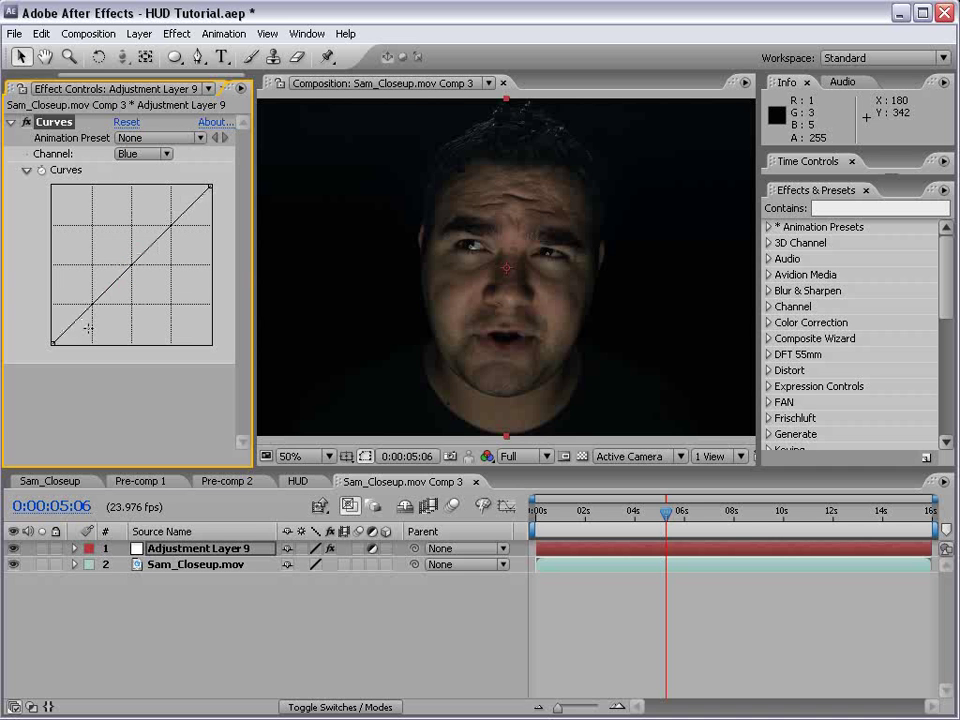
left_click_drag(53, 342, 53, 335)
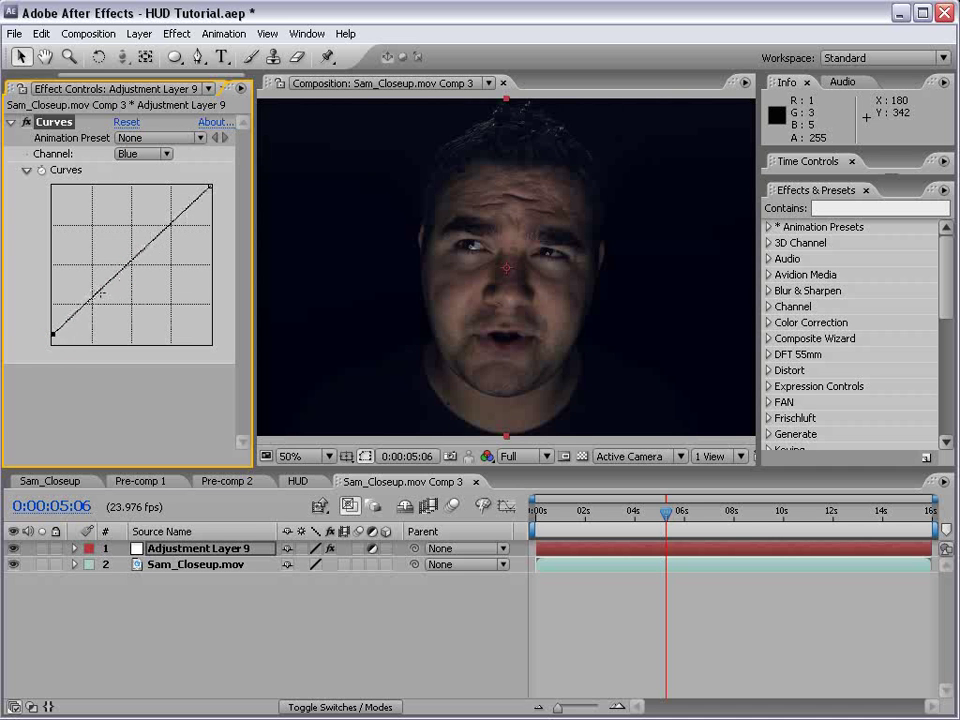
left_click_drag(100, 289, 94, 278)
Lower the white point and the midtones of the Red curve to reduce red in the footage.
left_click(136, 155)
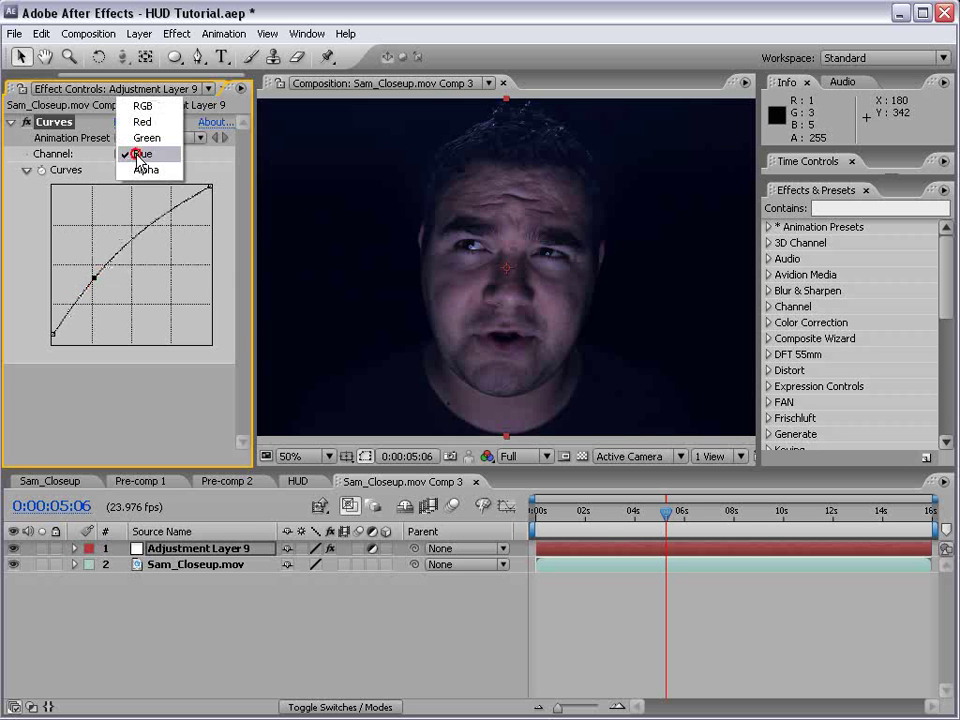
left_click(142, 121)
left_click_drag(210, 188, 210, 229)
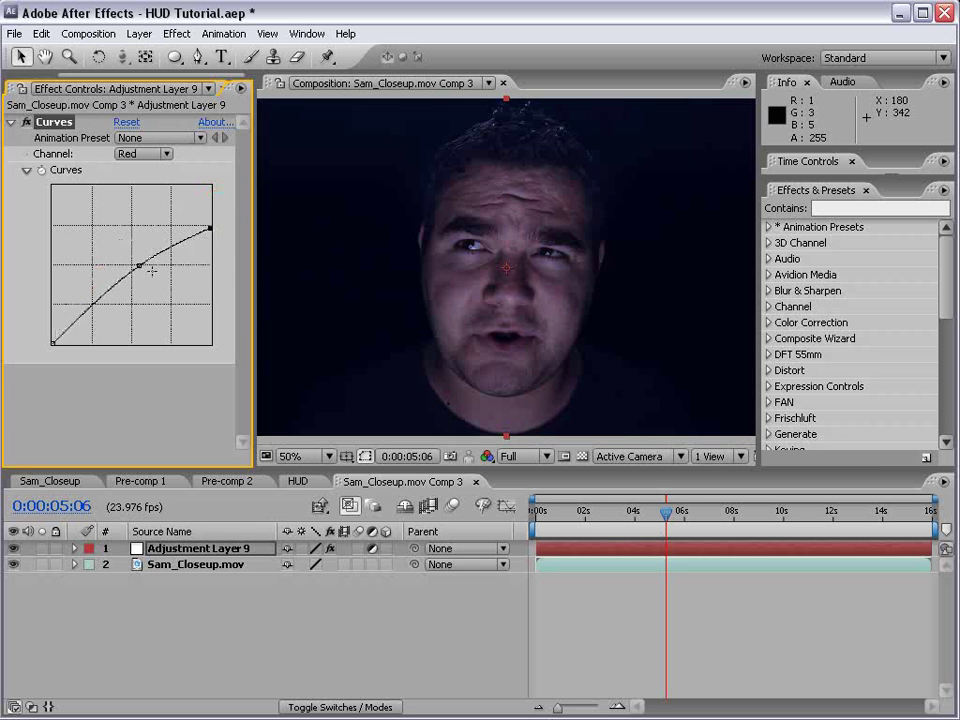
left_click_drag(139, 266, 145, 286)
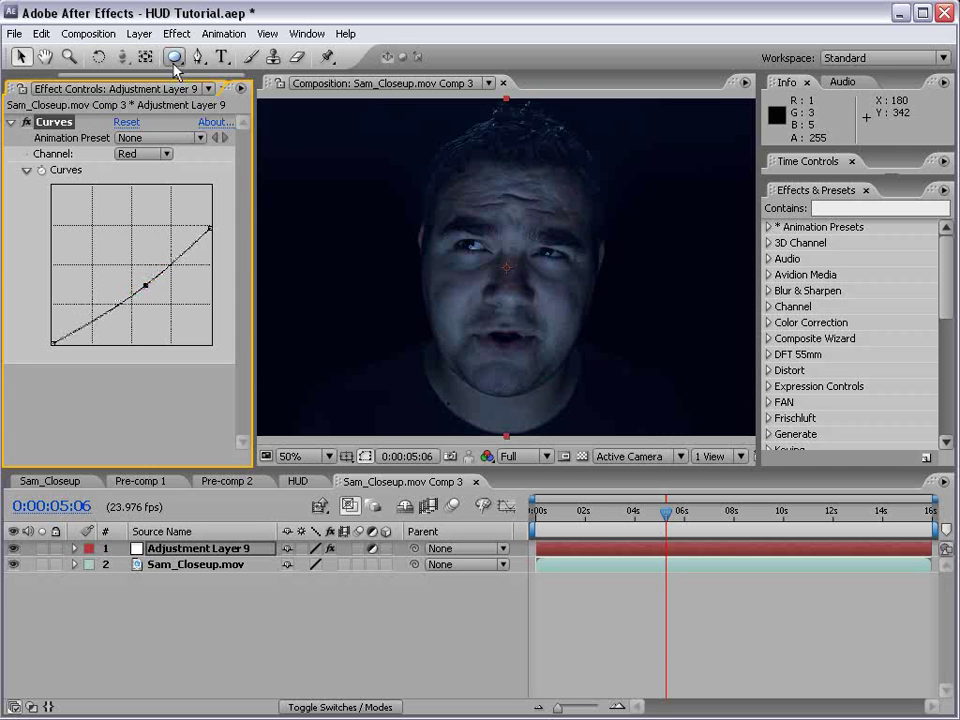
Draw an elliptical mask over the face on the adjustment layer, with a 109-pixel feather and Subtract mode.
left_click_drag(173, 62, 242, 100)
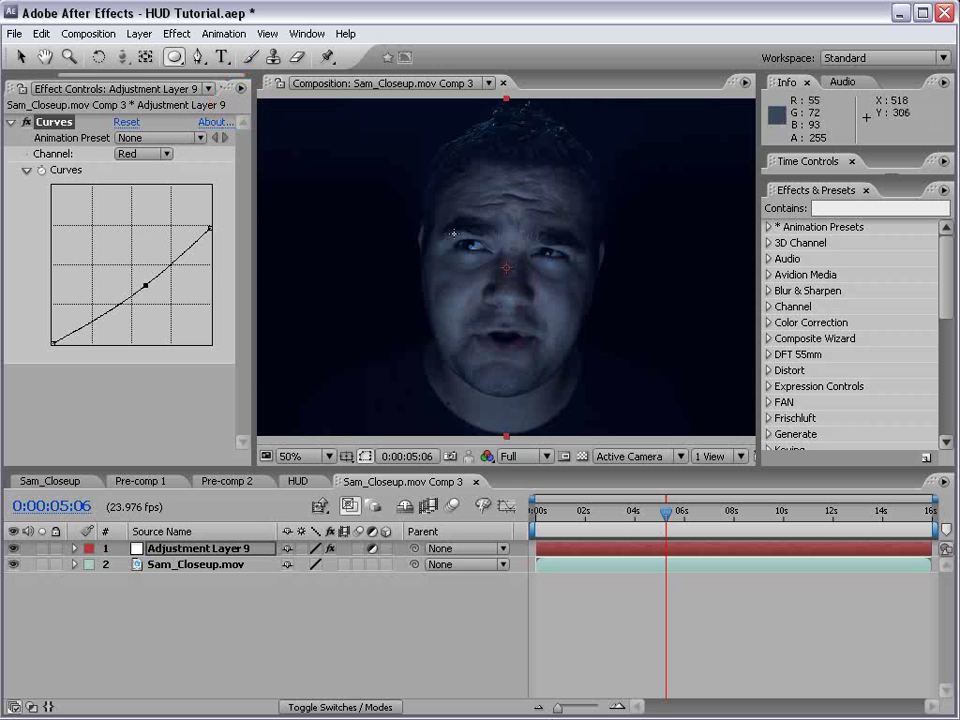
left_click_drag(440, 158, 580, 373)
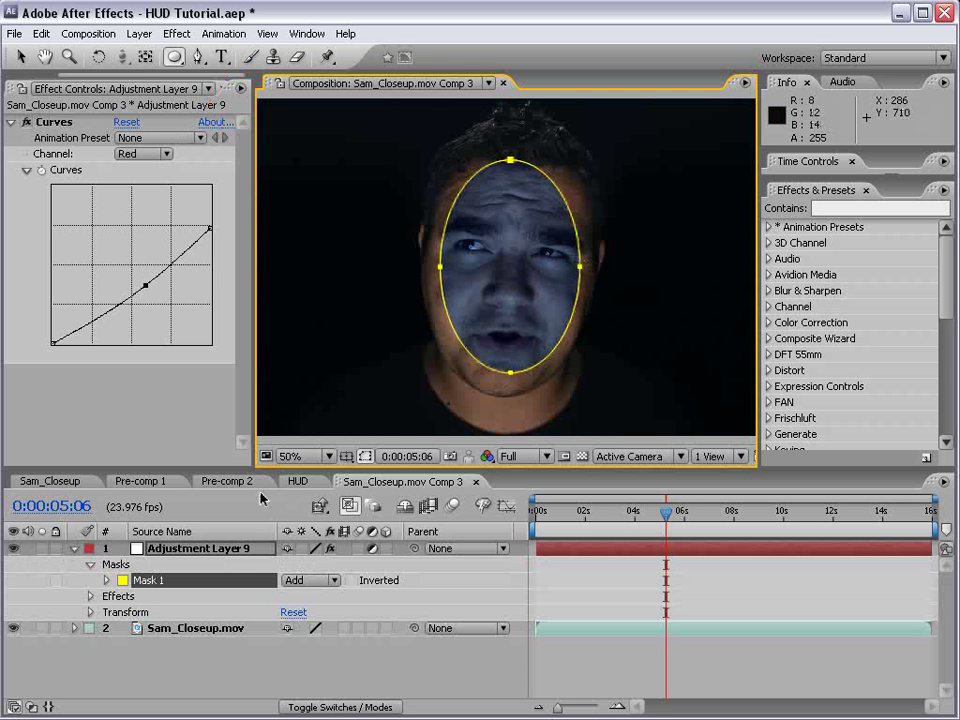
key("f")
left_click_drag(345, 573, 429, 573)
left_click(326, 563)
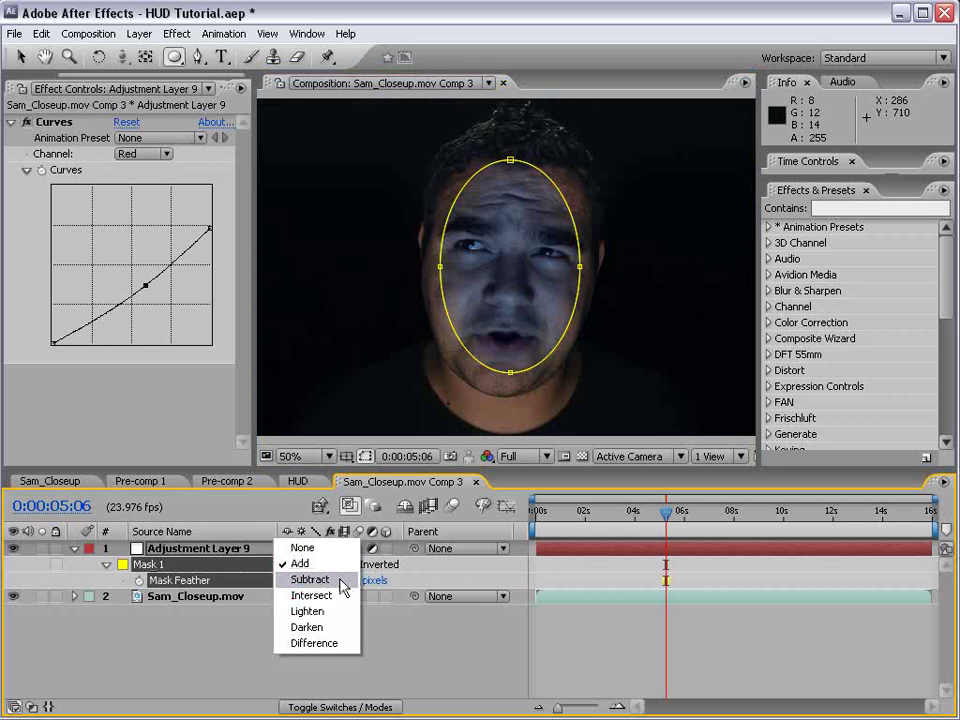
left_click(341, 581)
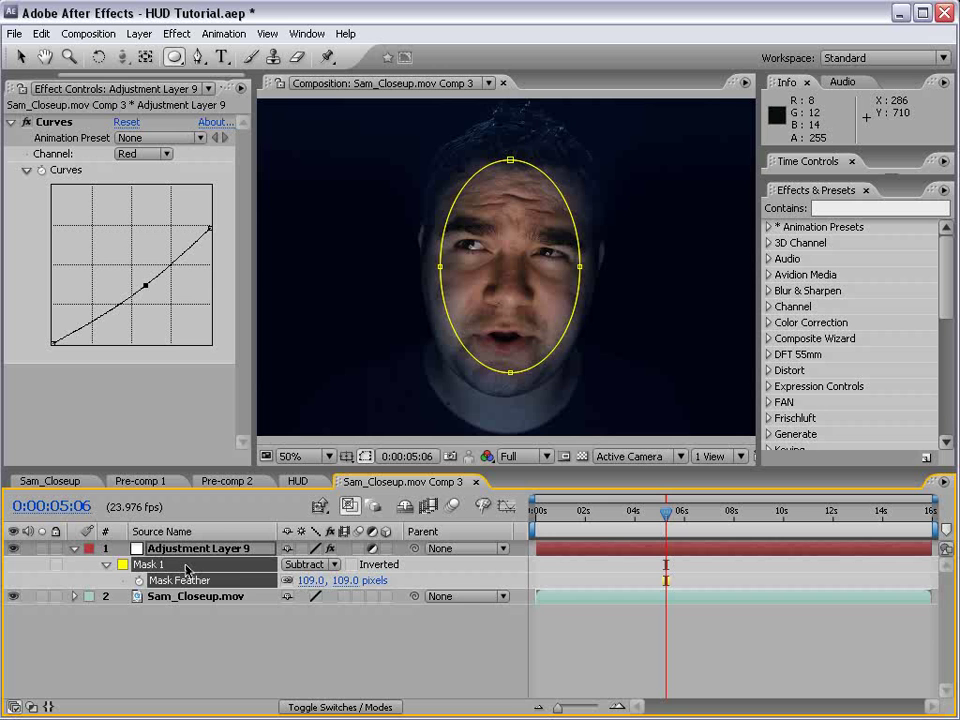
Set the Mask Expansion of Mask 1 to 67 pixels.
key("m")
key("m")
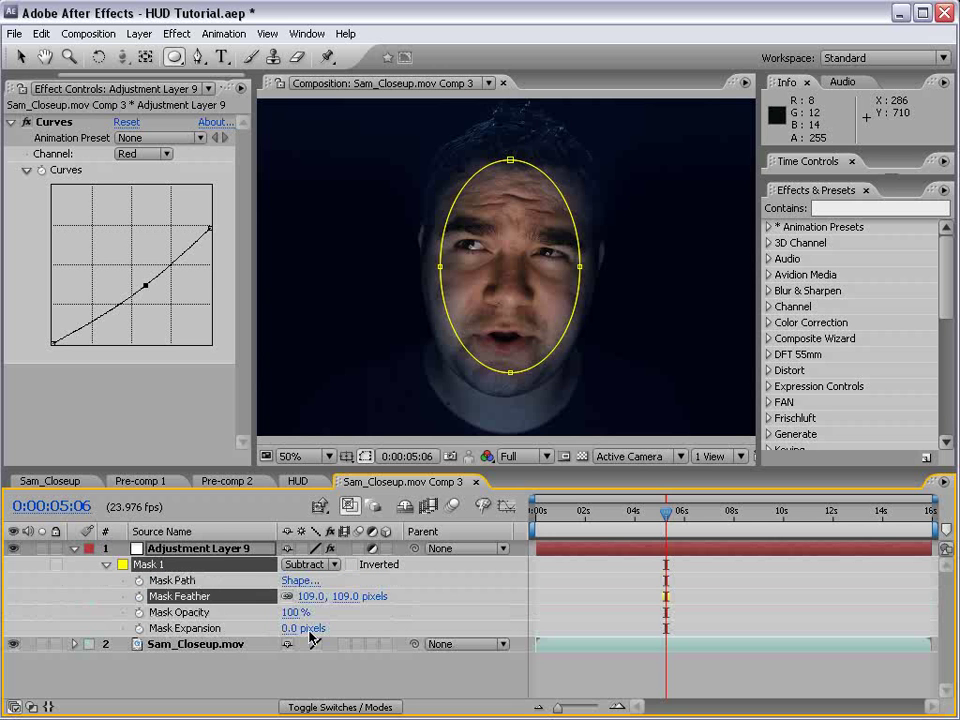
left_click_drag(291, 629, 362, 617)
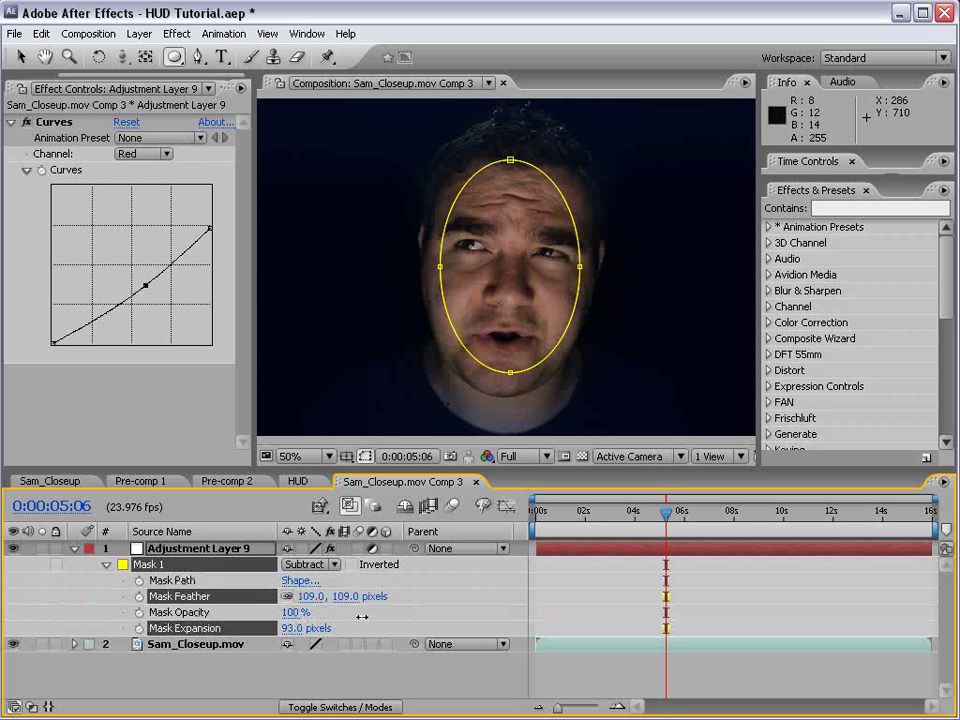
left_click(600, 658)
key("comma")
key("v")
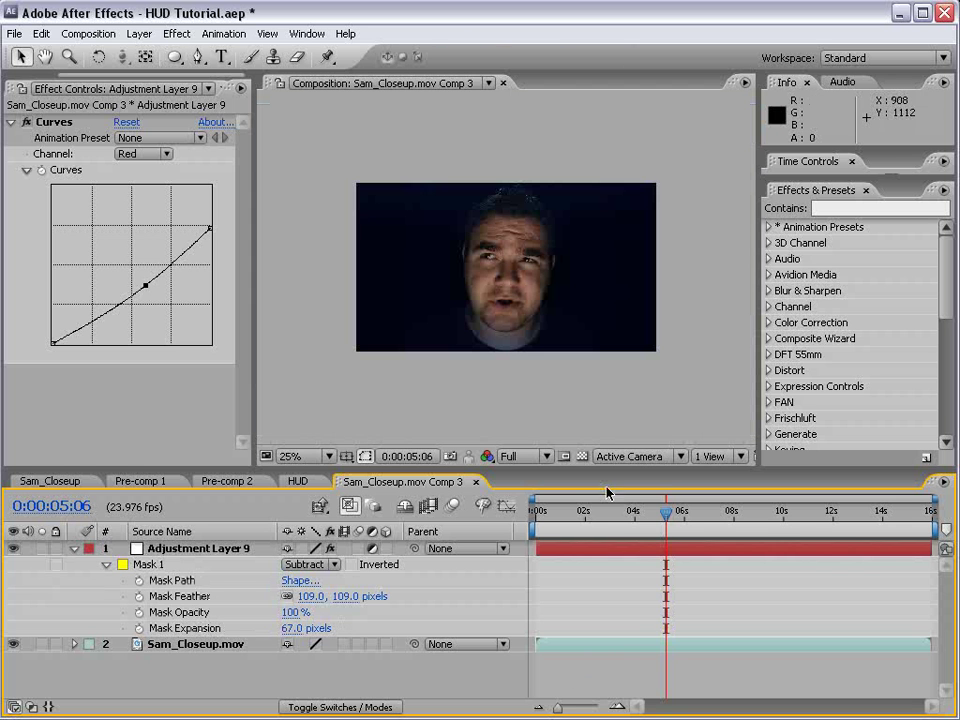
At 0:00:03:01, raise the bottom point of the face mask to mouth level and check the result without the outline.
left_click(628, 514)
left_click_drag(628, 516, 602, 518)
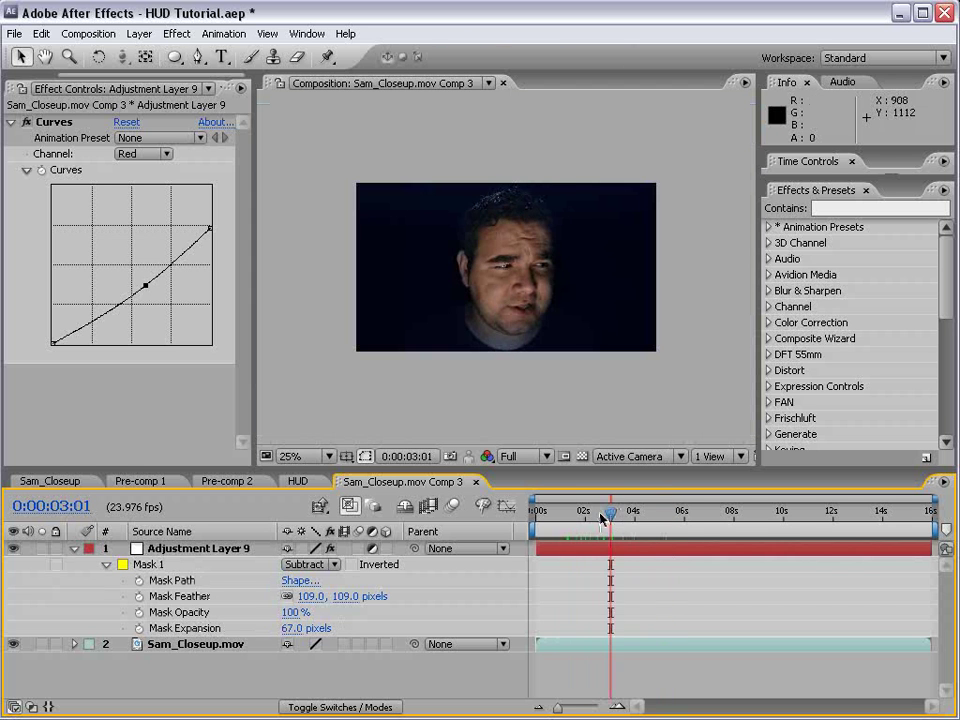
left_click(179, 553)
key("period")
left_click_drag(510, 378, 530, 335)
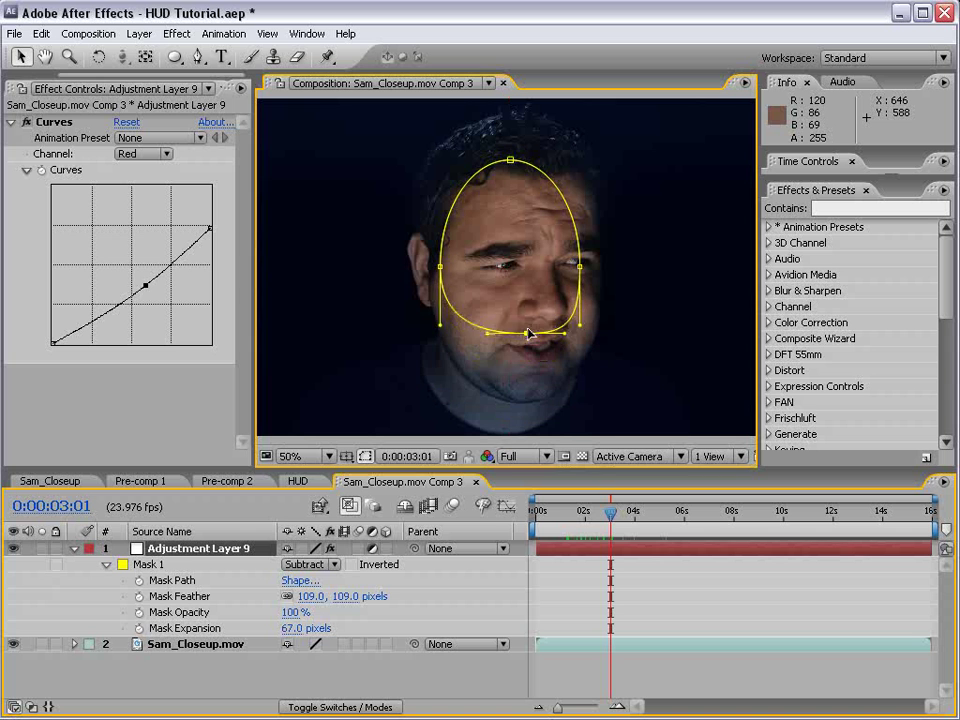
left_click(617, 566)
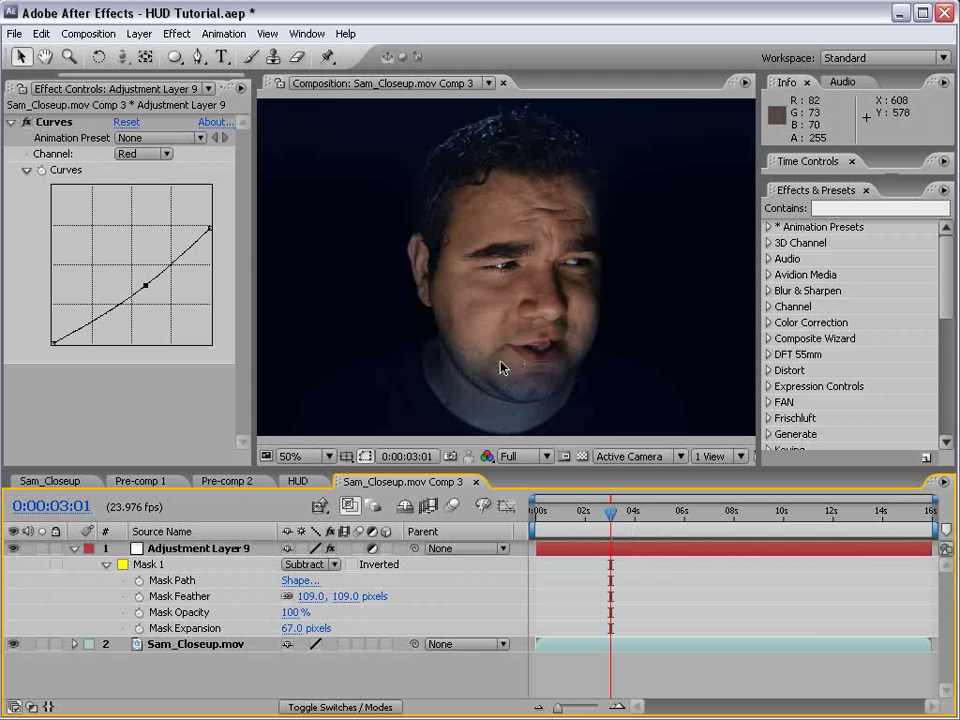
key("grave")
key("grave")
key("comma")
At 0:00:04:14, reduce the Mask Expansion to 45 pixels and pull the mask's bottom point up to just below the nose.
left_click(635, 516)
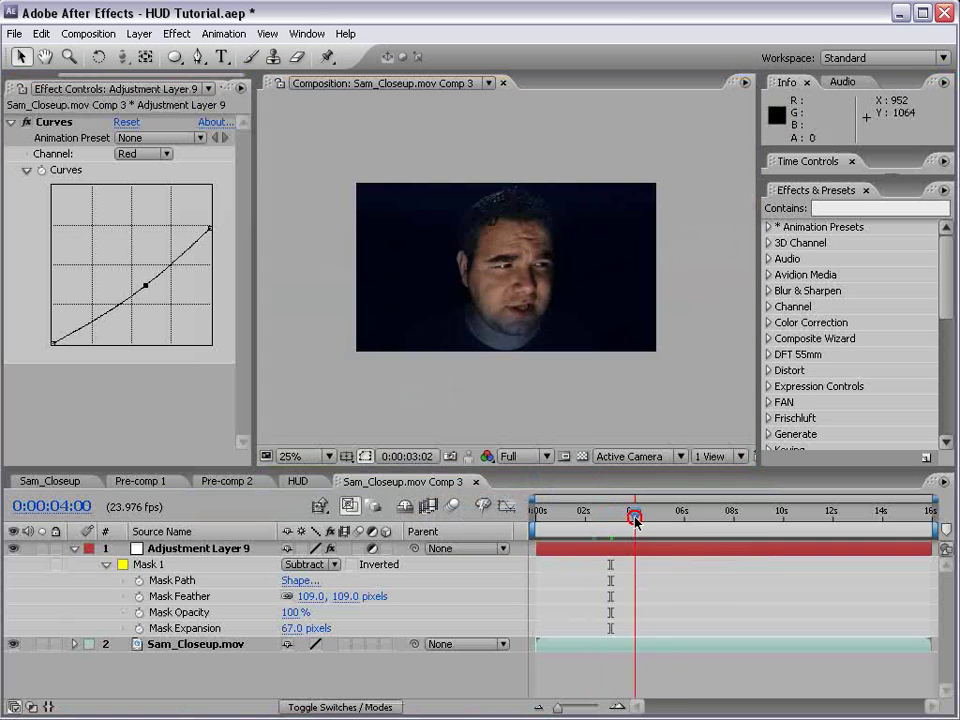
mouse_move(635, 516)
left_mouse_down()
mouse_move(724, 523)
mouse_move(754, 510)
mouse_move(649, 516)
left_mouse_up()
left_click(621, 549)
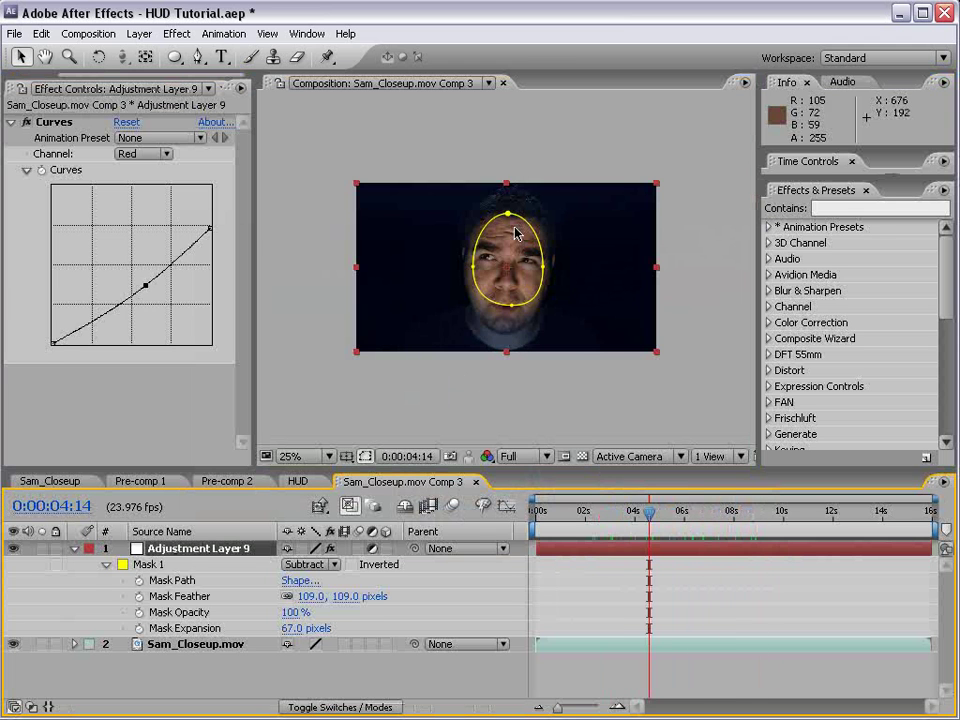
key("period")
left_click_drag(285, 628, 274, 628)
left_click_drag(518, 343, 510, 298)
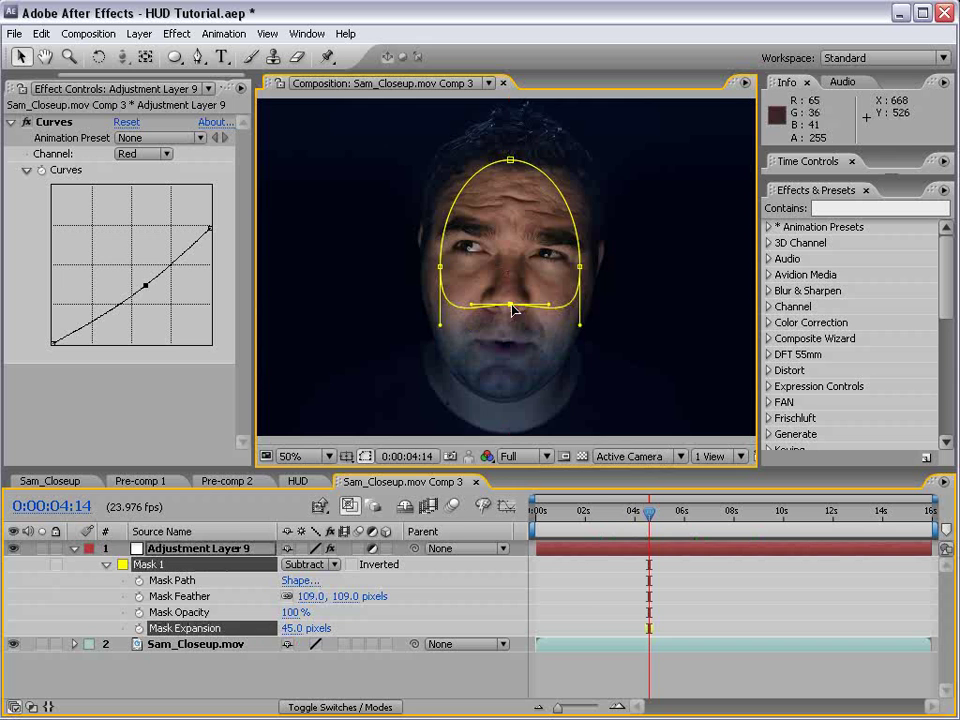
left_click(572, 573)
key("comma")
At 0:00:10:21, lower the mask's top point slightly and its bottom point toward the chin, and save the project.
left_click_drag(650, 515, 806, 518)
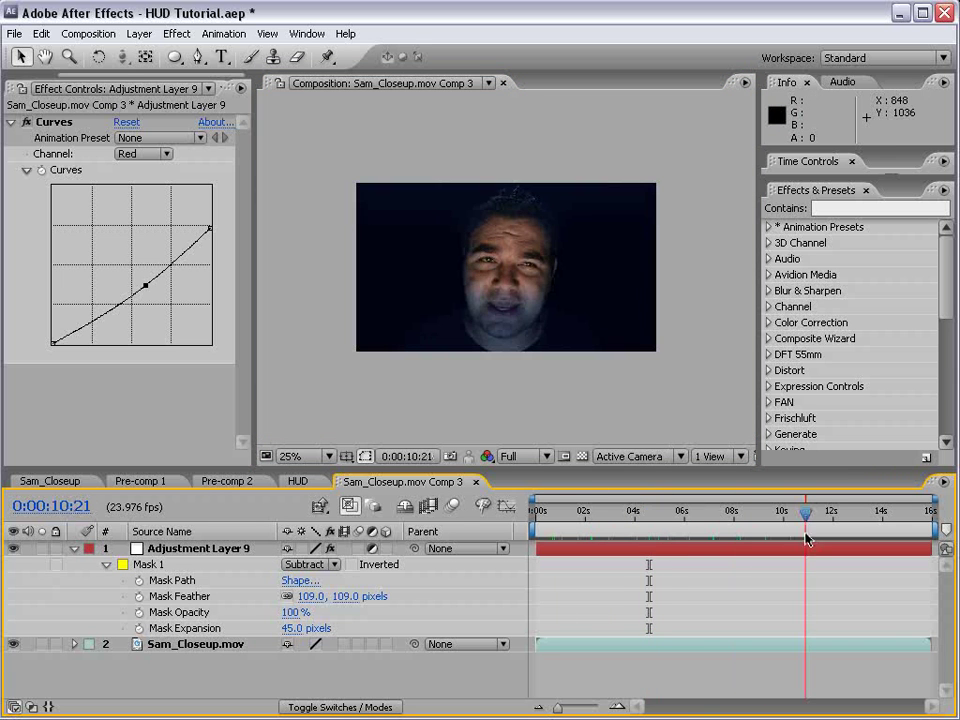
left_click(565, 550)
left_click(508, 214)
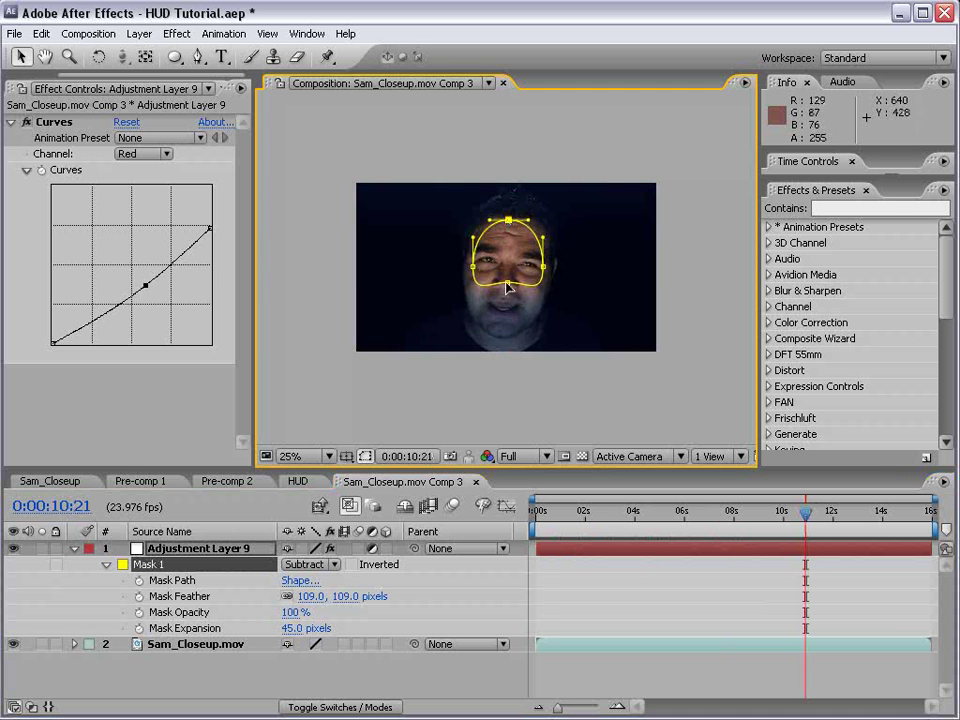
left_click_drag(508, 288, 496, 328)
left_click(639, 561)
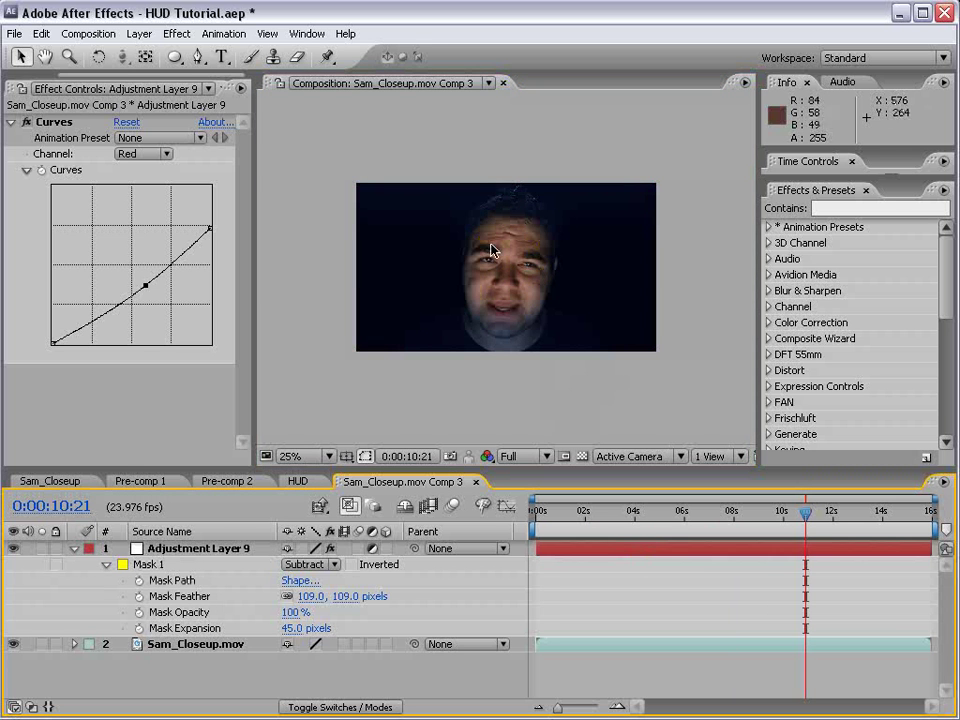
scroll(490, 250, "up", 2)
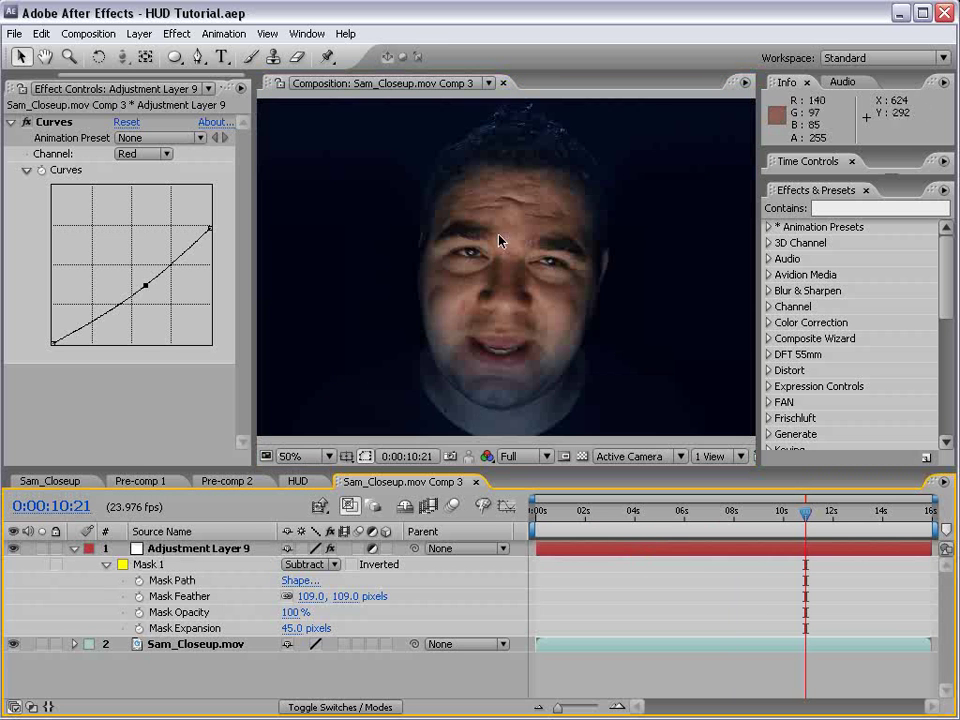
Close the footage pre-comp, lower the Grid layer in HUD and shift it along its depth axis, and save the project.
left_click(477, 482)
left_click_drag(566, 515, 711, 517)
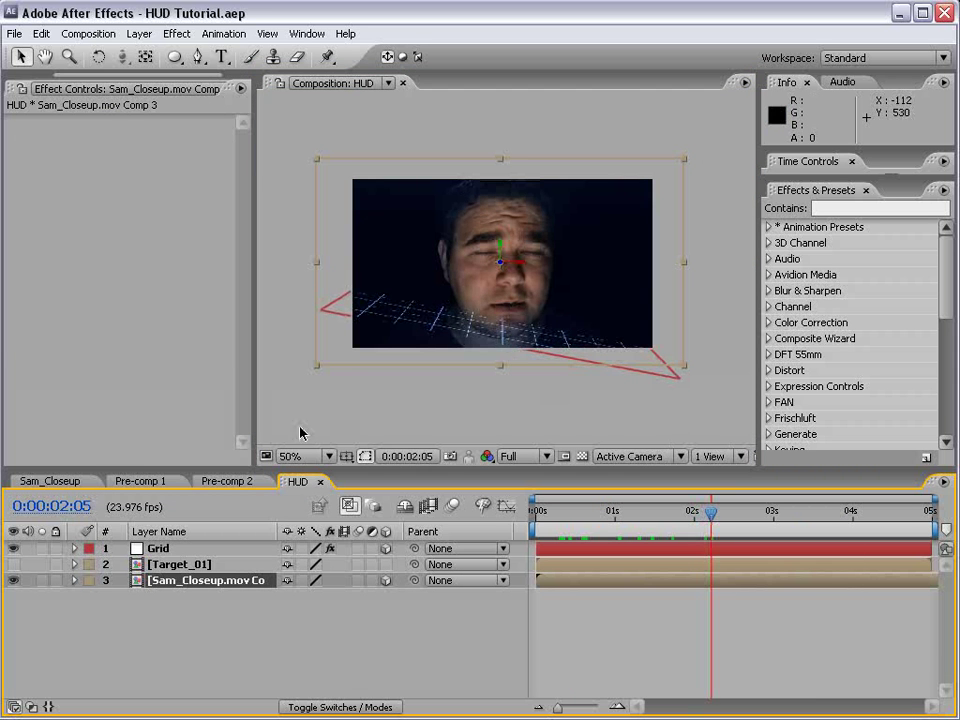
left_click(168, 553)
scroll(467, 379, "up", 2)
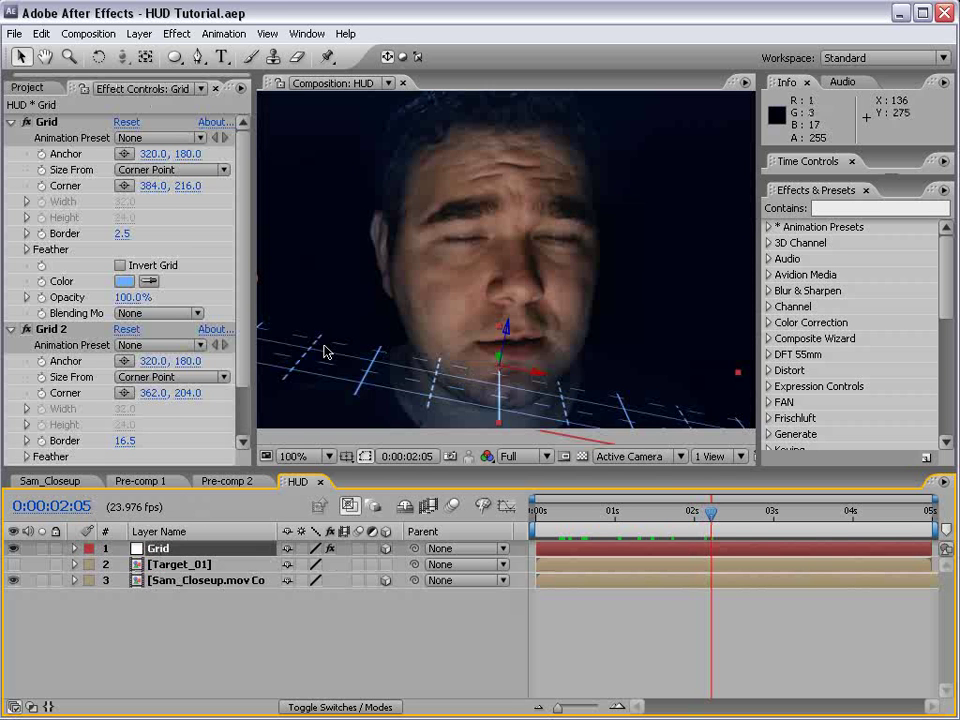
left_click_drag(501, 363, 507, 555)
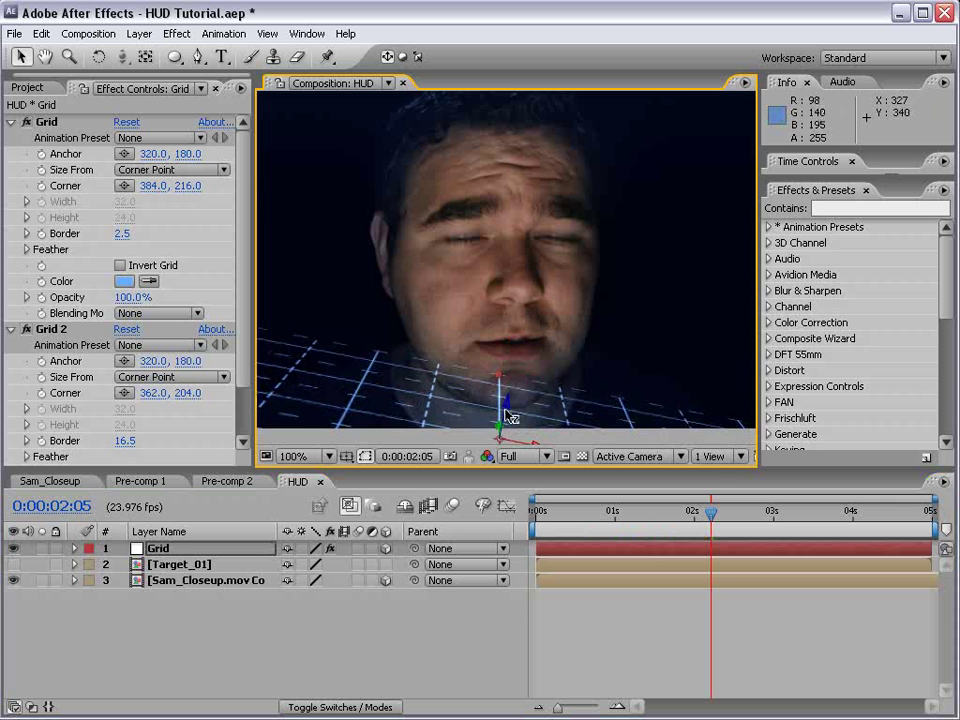
left_click_drag(506, 414, 499, 366)
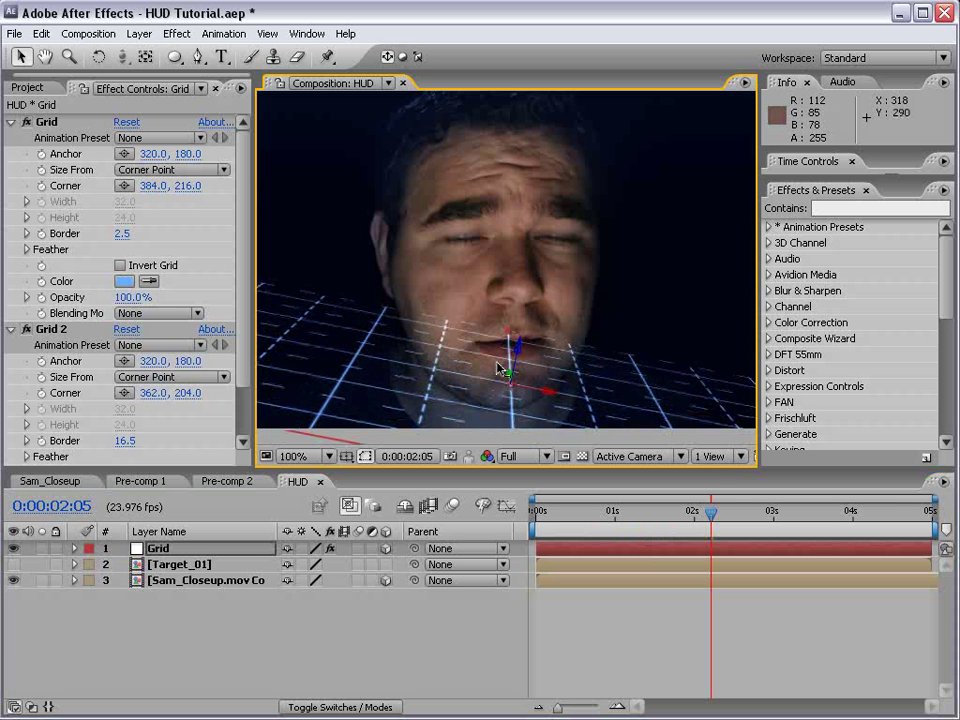
key("ctrl+s")
Add a camera with the 20mm preset to the HUD composition.
left_click(129, 32)
mouse_move(224, 54)
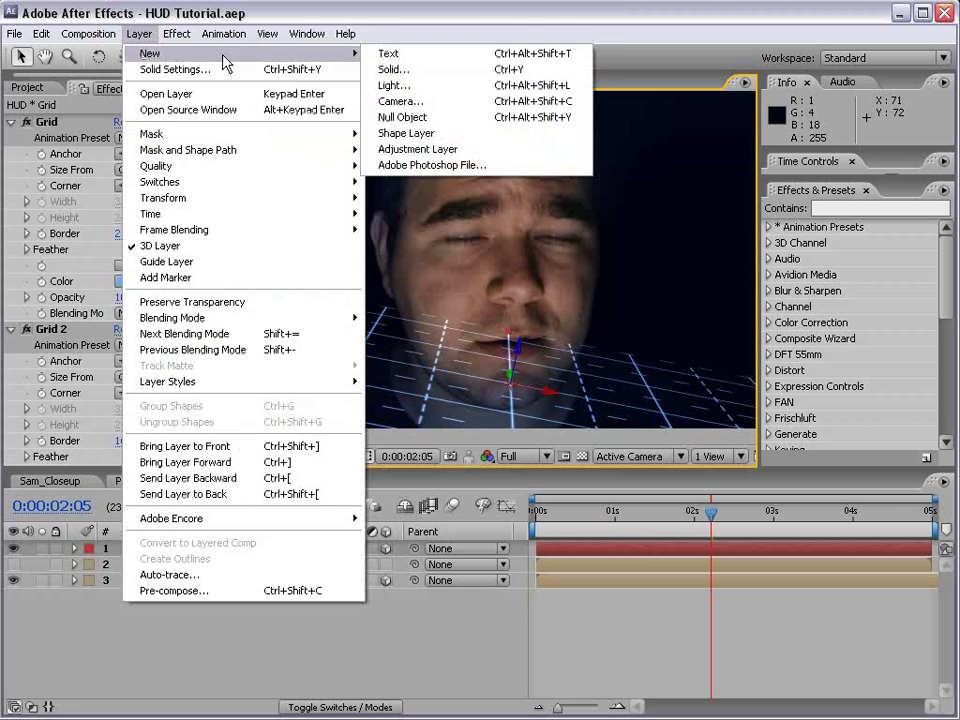
left_click(408, 104)
left_click(480, 269)
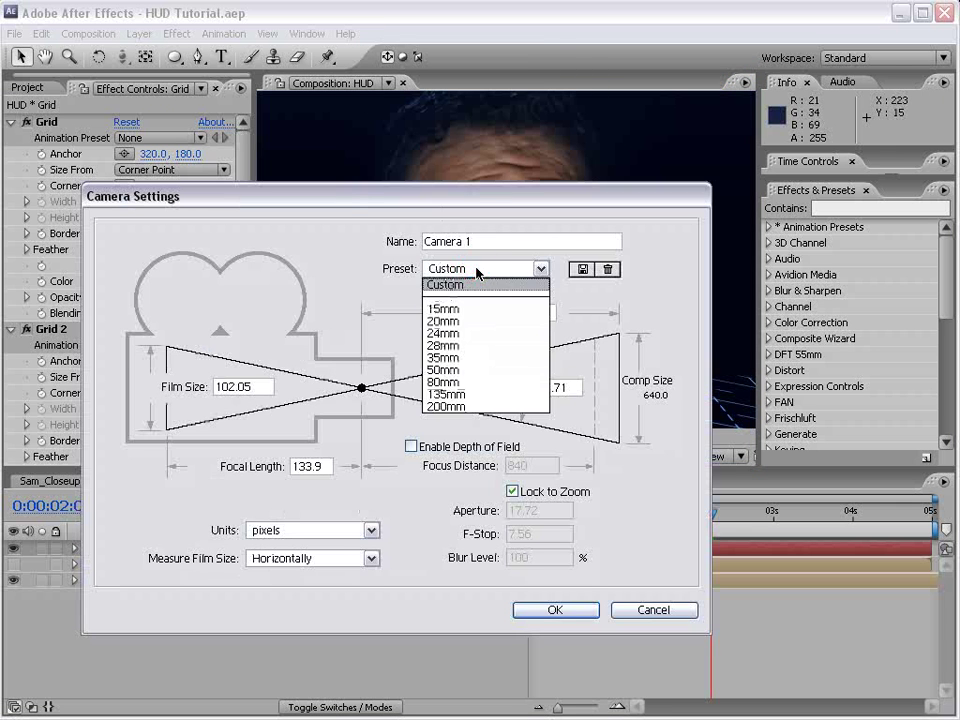
left_click(462, 321)
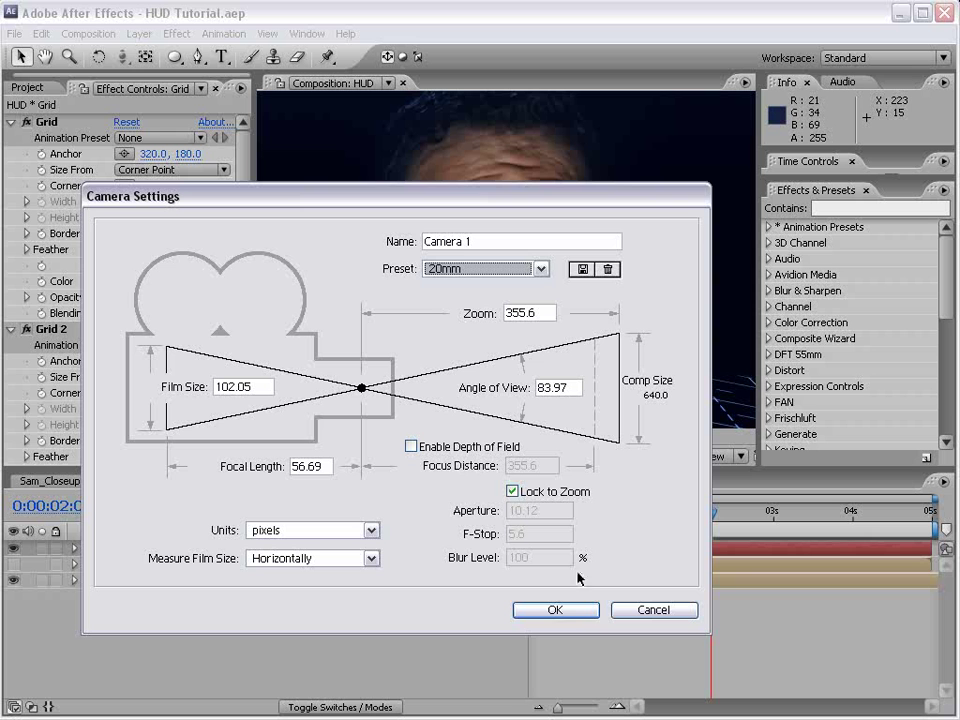
left_click(553, 610)
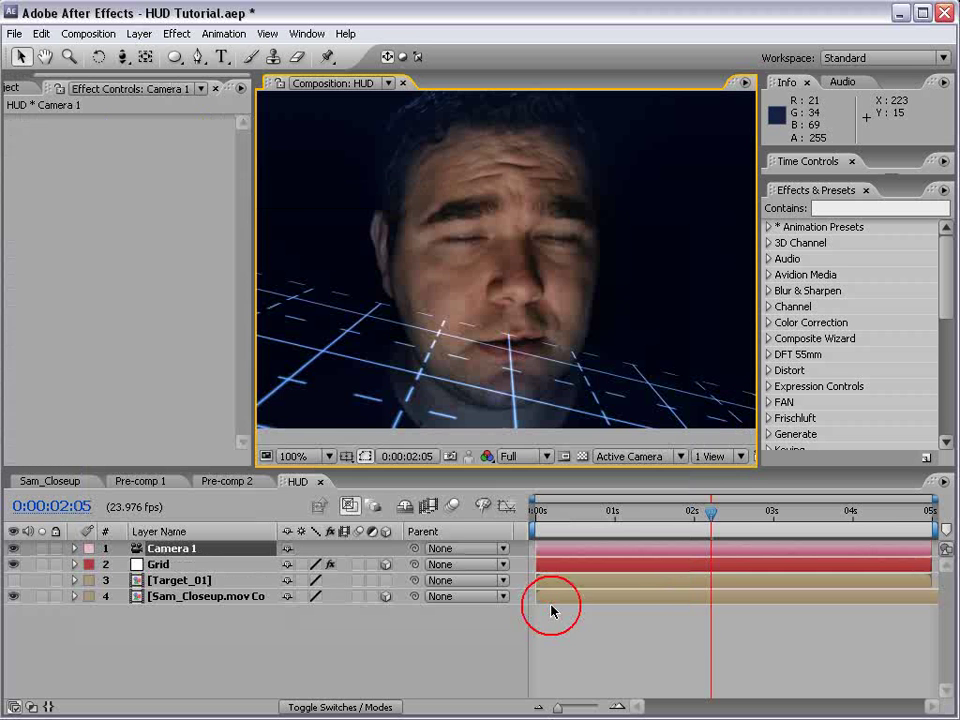
Scale the Grid layer down slightly, then raise and rotate it so it spans the lower part of the face.
scroll(397, 240, "down", 2)
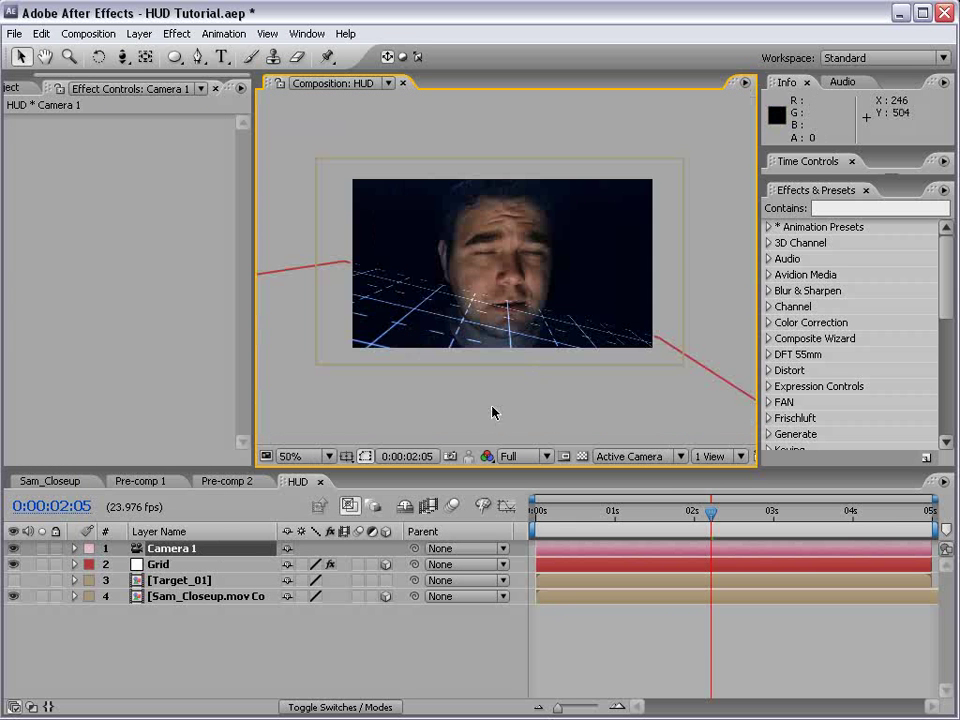
left_click(161, 556)
left_click(429, 405)
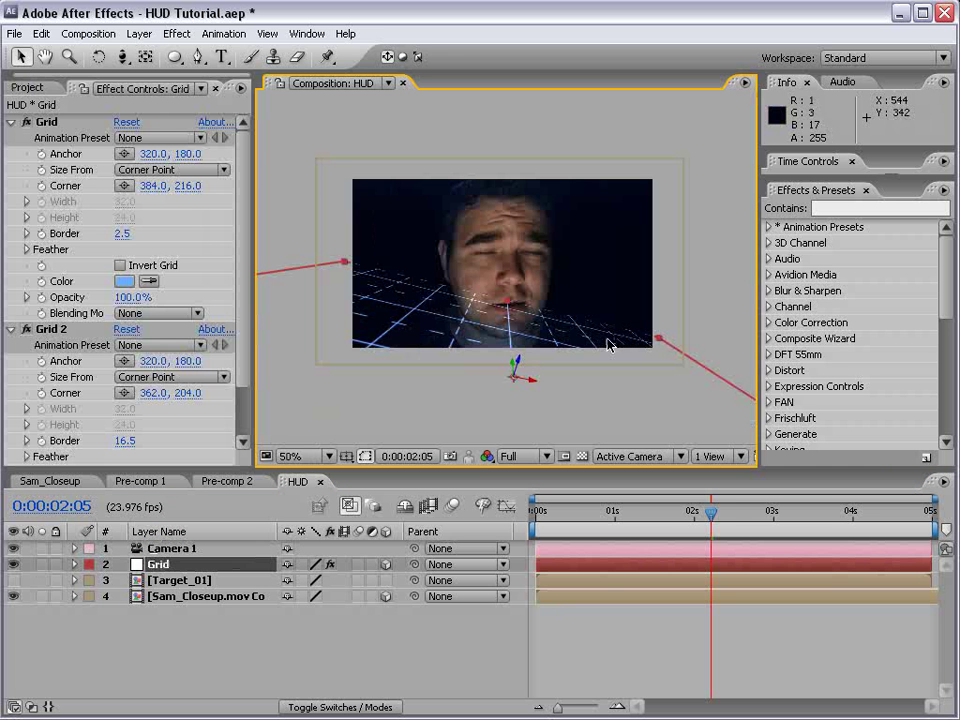
left_click_drag(657, 339, 637, 347)
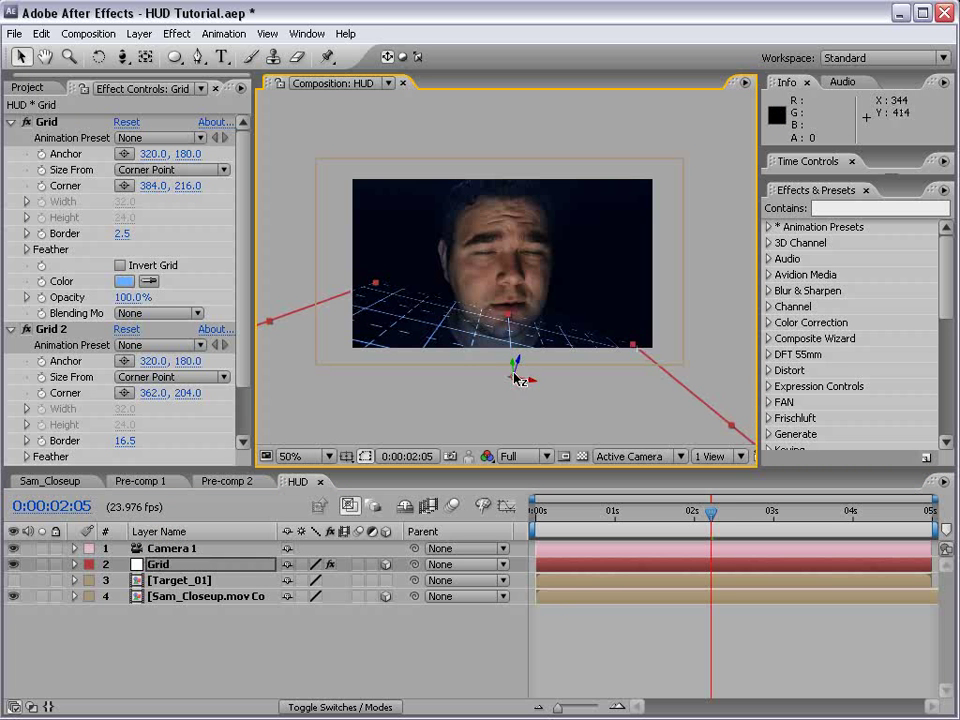
left_click_drag(515, 377, 537, 346)
key("w")
key("v")
key("w")
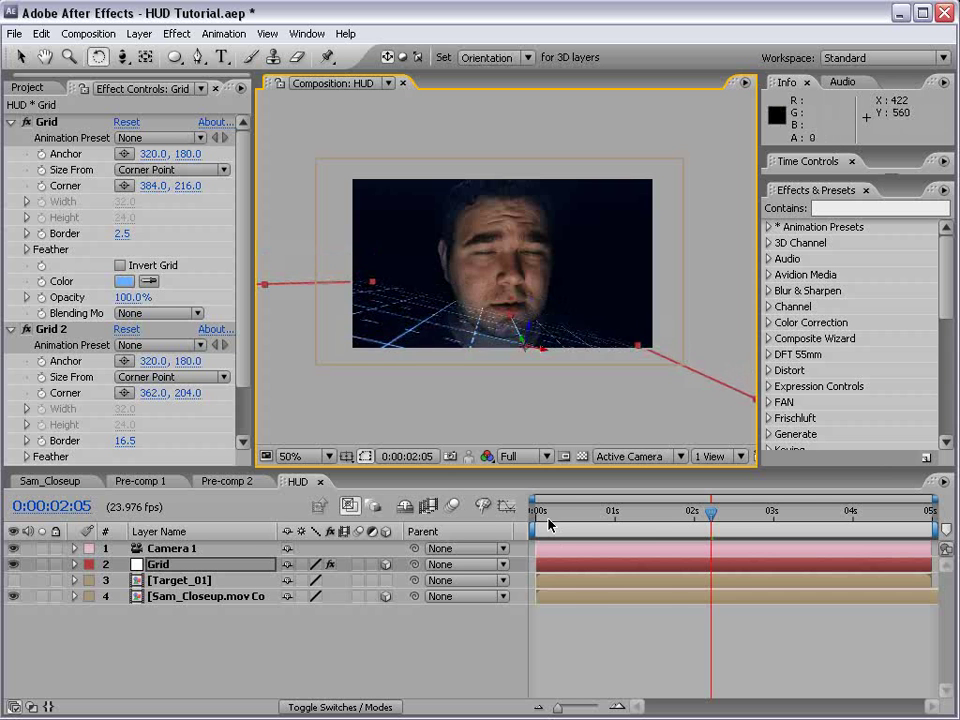
At 0:00:03:06, raise the Grid layer slightly toward the mouth and save the project.
left_click_drag(549, 518, 802, 543)
key("v")
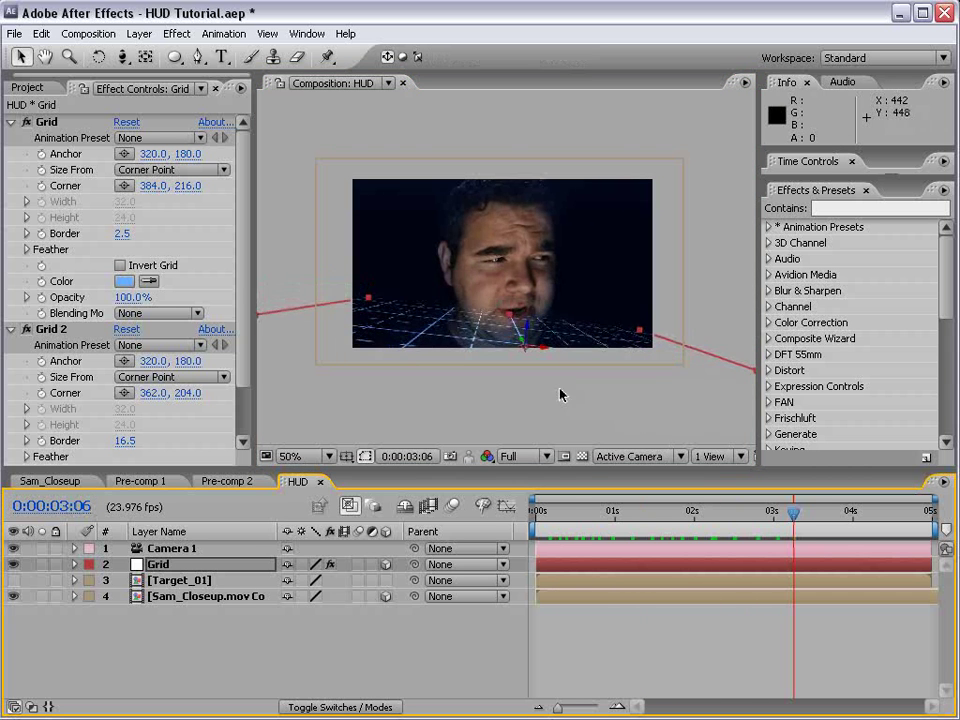
left_click_drag(560, 380, 567, 342)
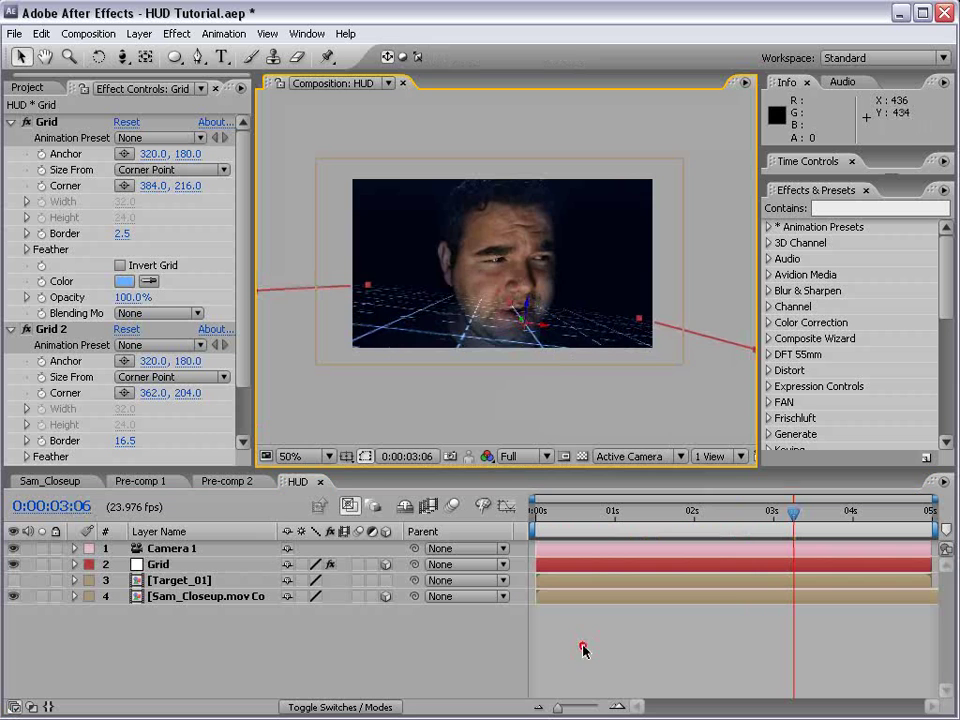
key("period")
key("ctrl+s")
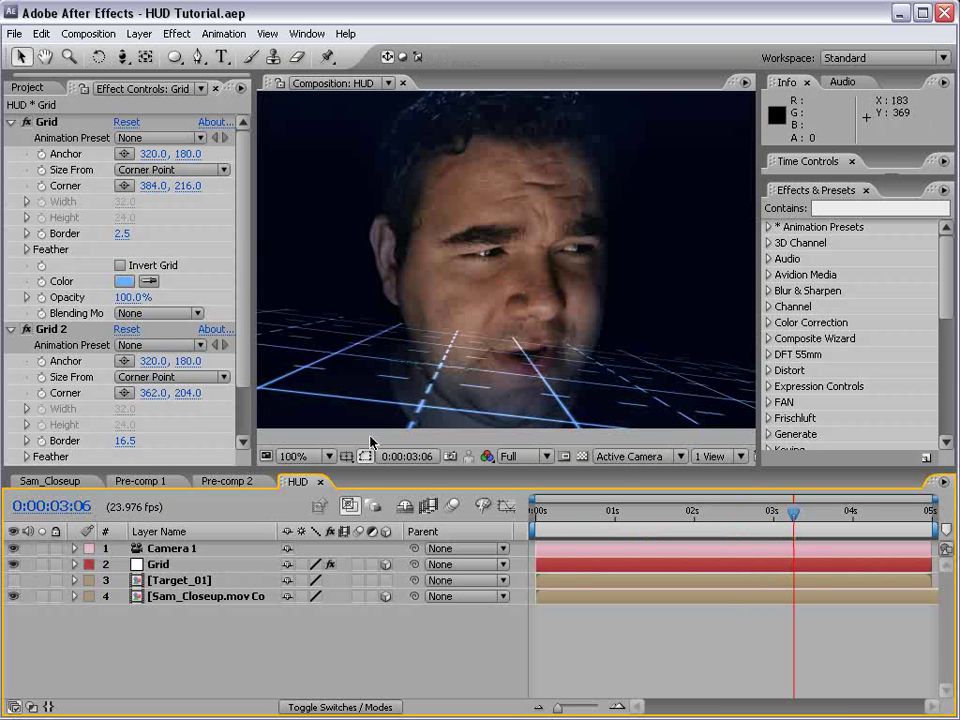
Turn on Depth of Field for Camera 1 and raise its Blur Level to 393%.
left_click(170, 549)
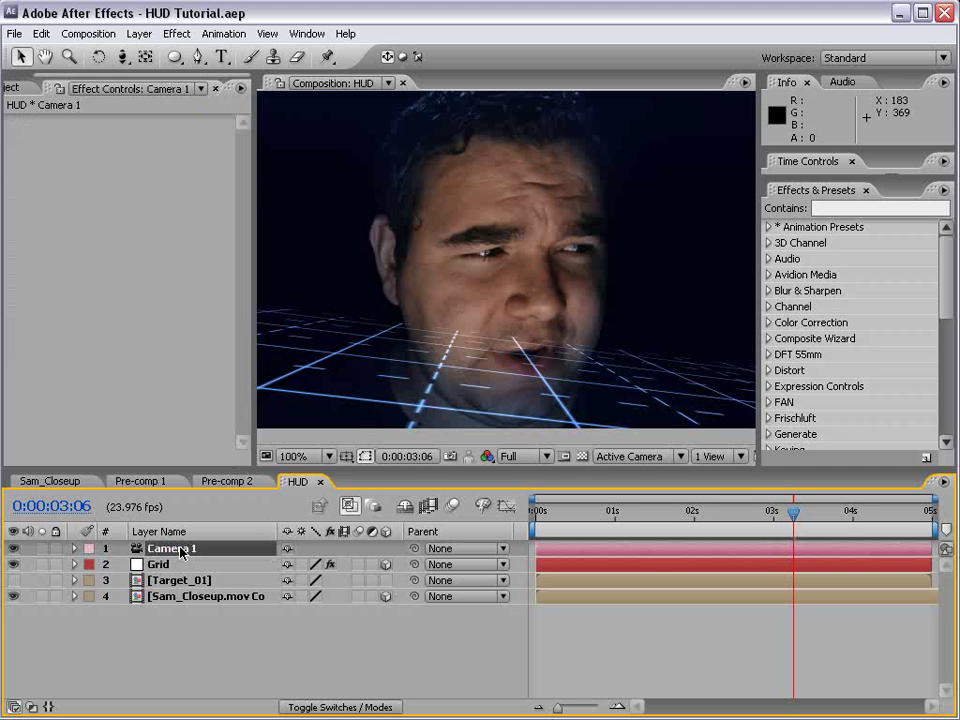
key("a")
key("a")
key("a")
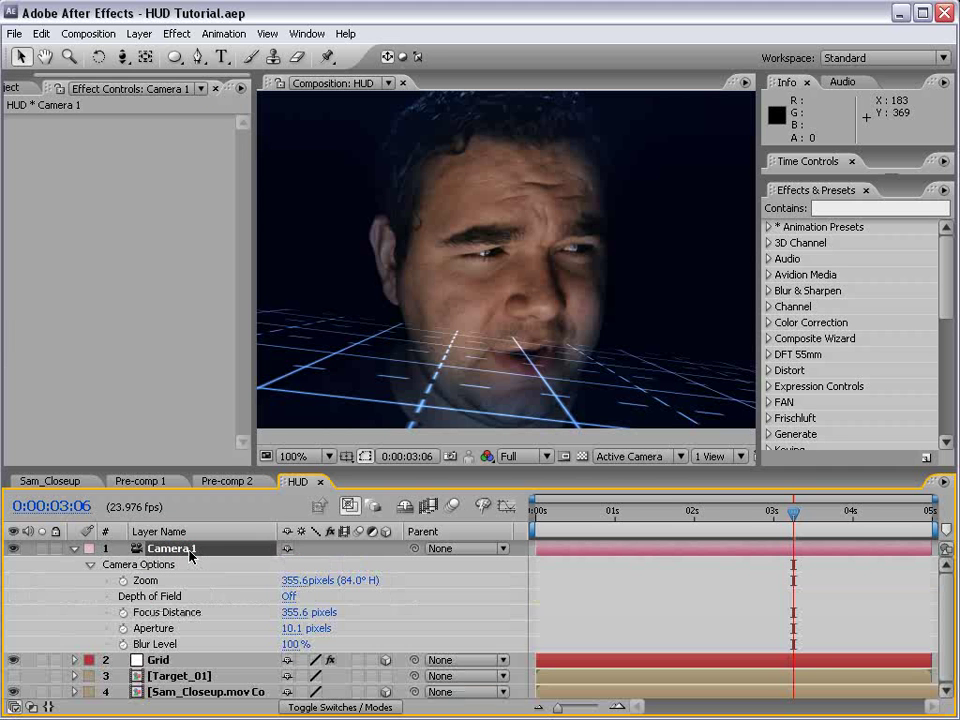
left_click(289, 597)
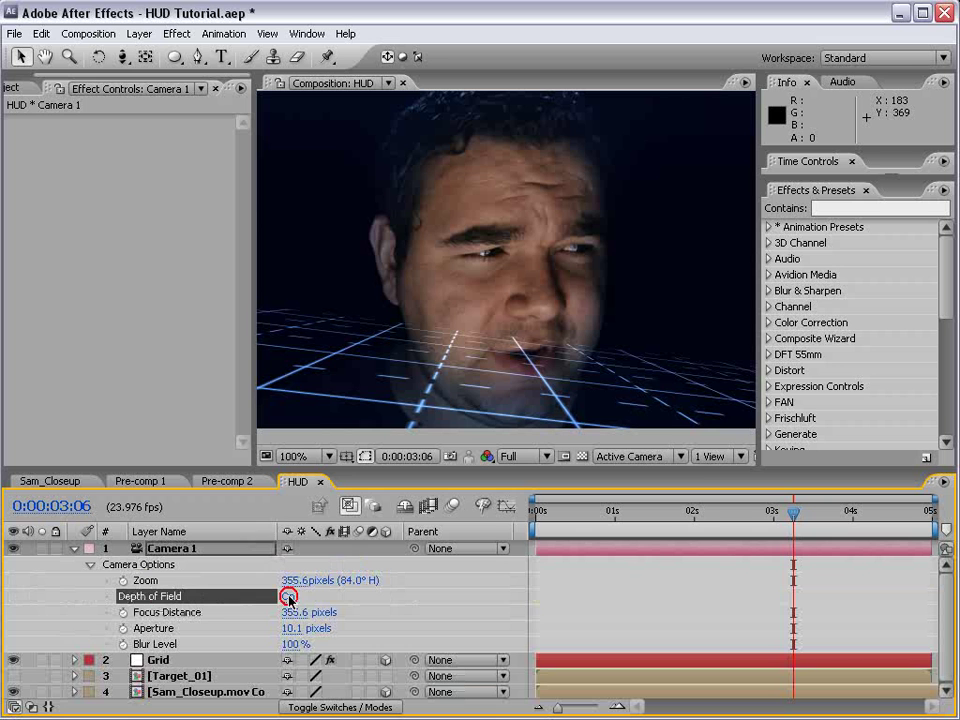
left_click(297, 645)
left_click_drag(333, 645, 467, 620)
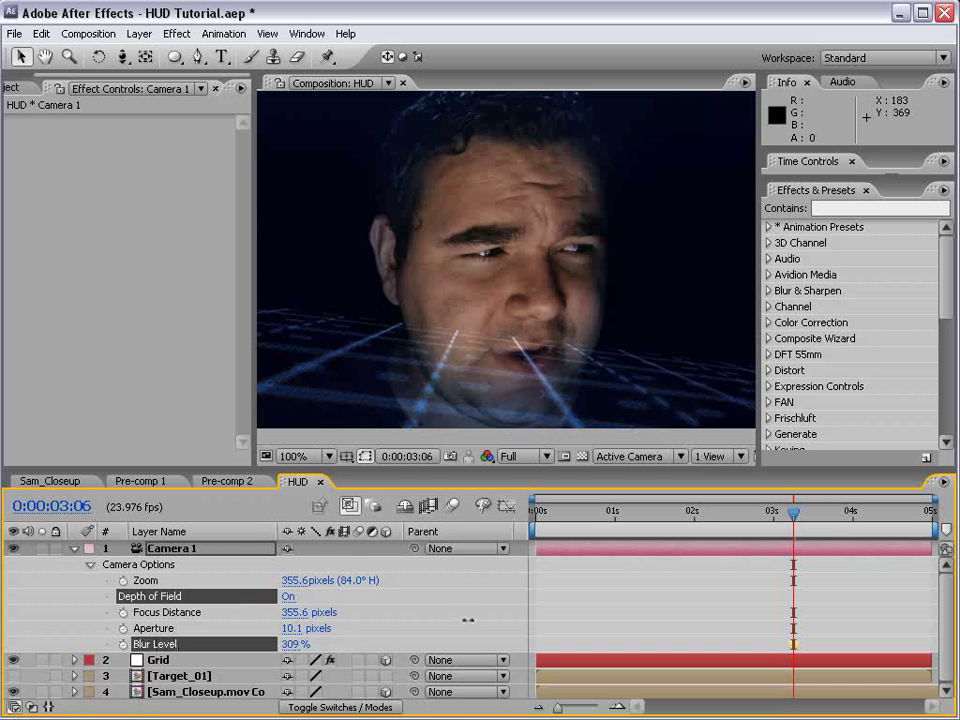
left_click_drag(542, 613, 542, 613)
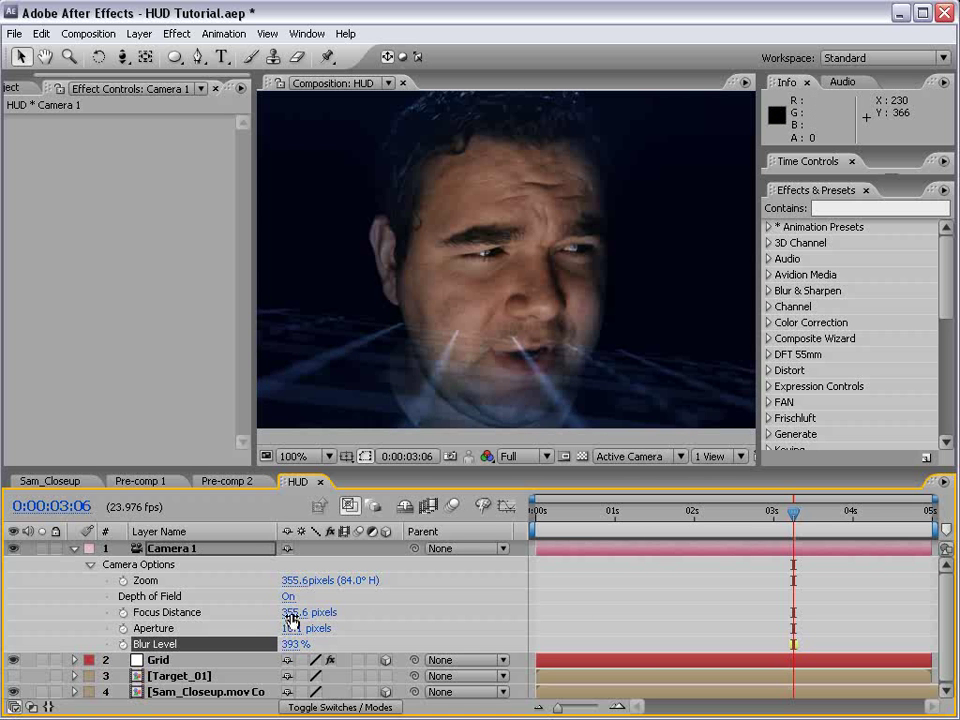
Check the blurred grid at 0:00:00:05, including an enlarged view of the composition, and save the project.
left_click_drag(648, 521, 552, 515)
scroll(489, 336, "down", 2)
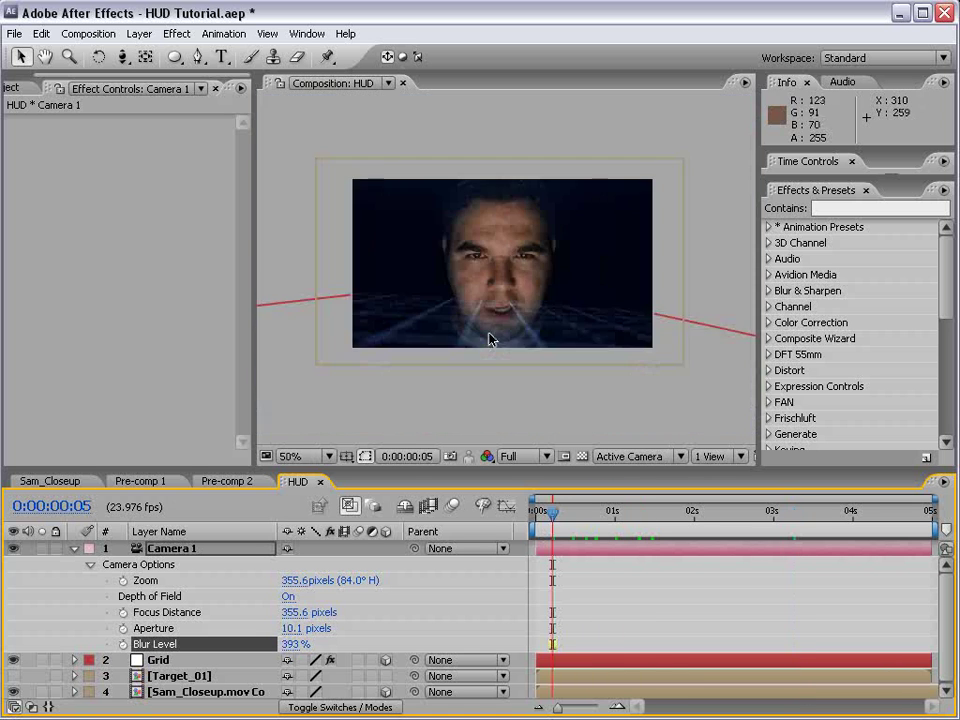
scroll(490, 340, "up", 2)
key("ctrl+s")
key("grave")
key("grave")
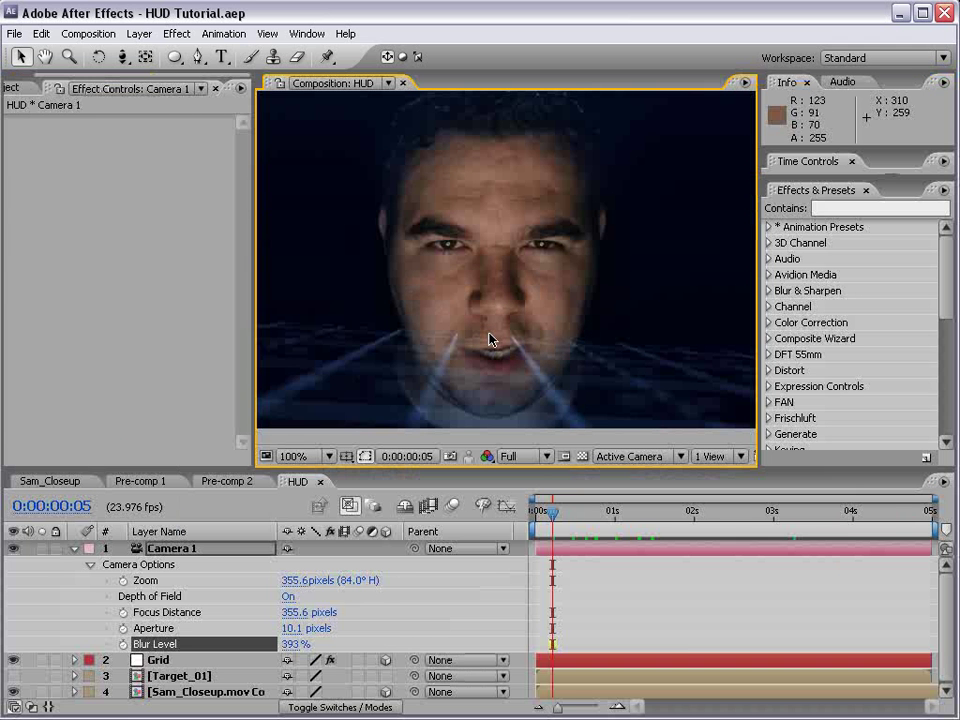
Collapse the Camera 1 properties with no layer selected and widen the composition viewer.
left_click(73, 549)
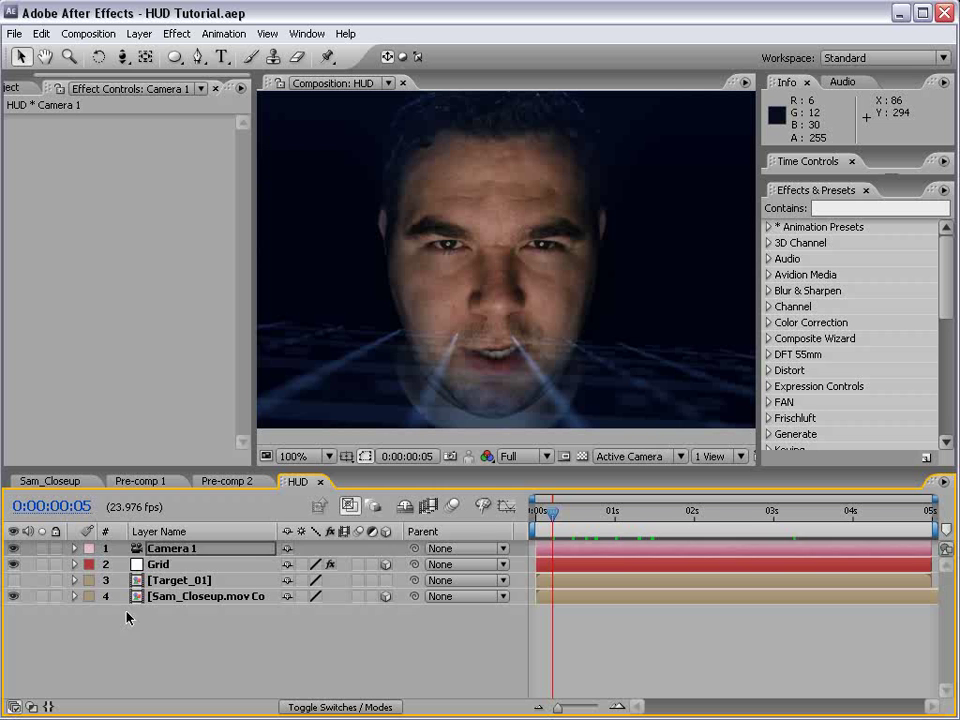
left_click(180, 653)
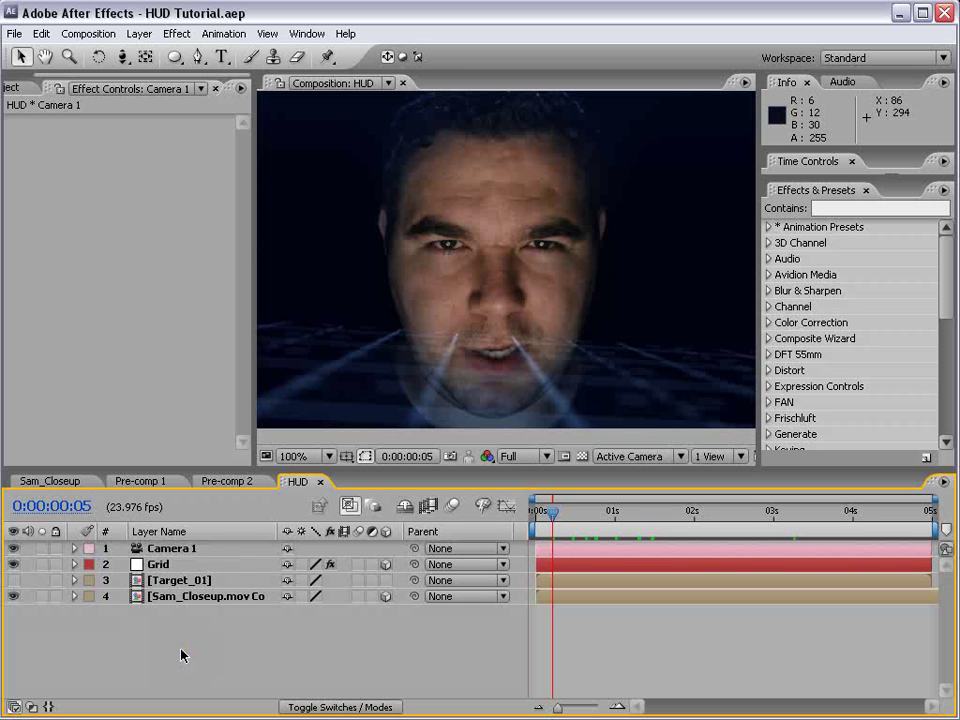
left_click_drag(254, 320, 128, 124)
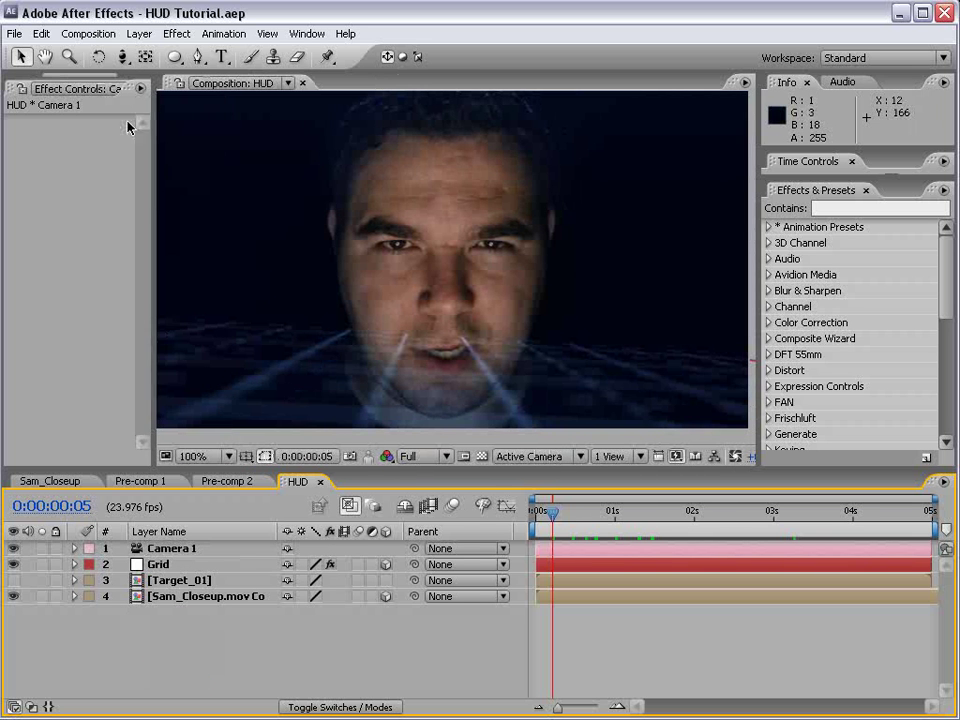
Create a white solid at composition size, 640 × 360 pixels, in HUD.
left_click(139, 33)
mouse_move(143, 55)
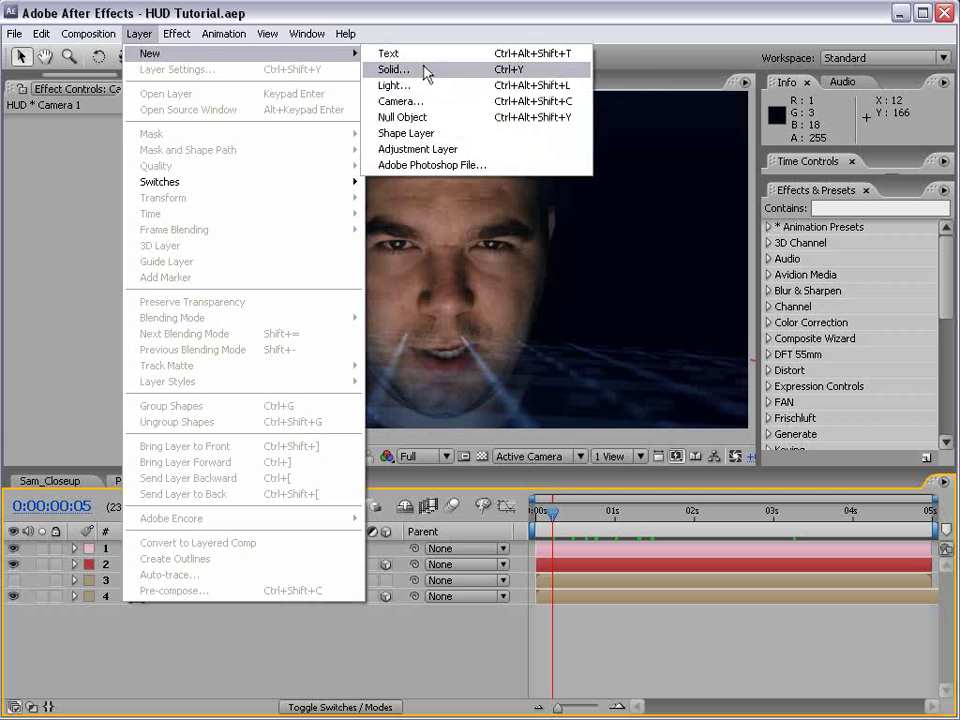
left_click(424, 71)
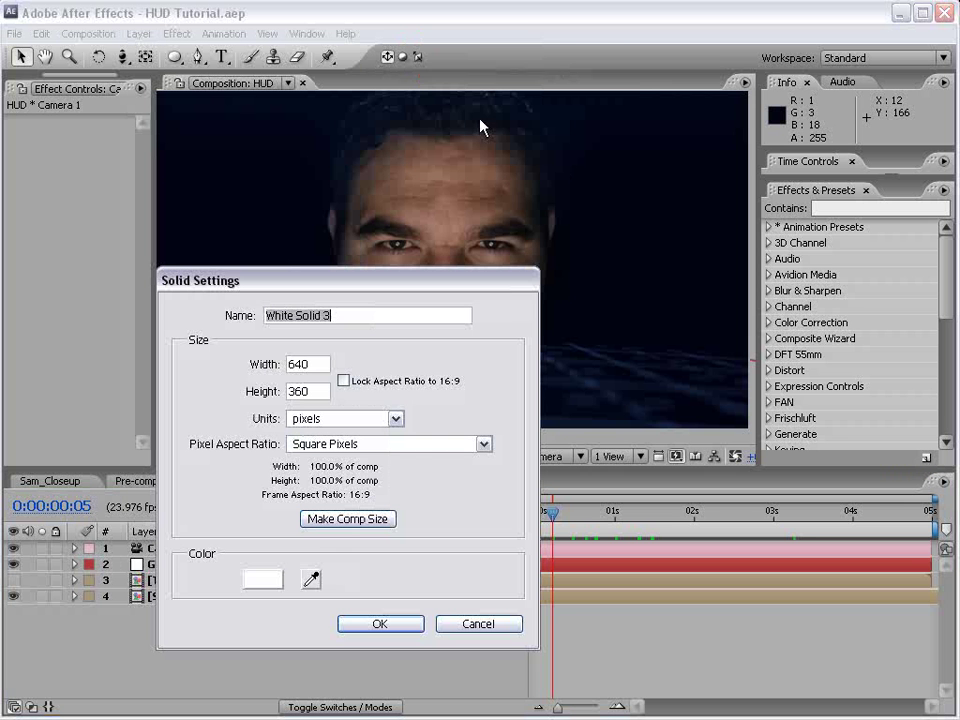
left_click(348, 524)
left_click(380, 624)
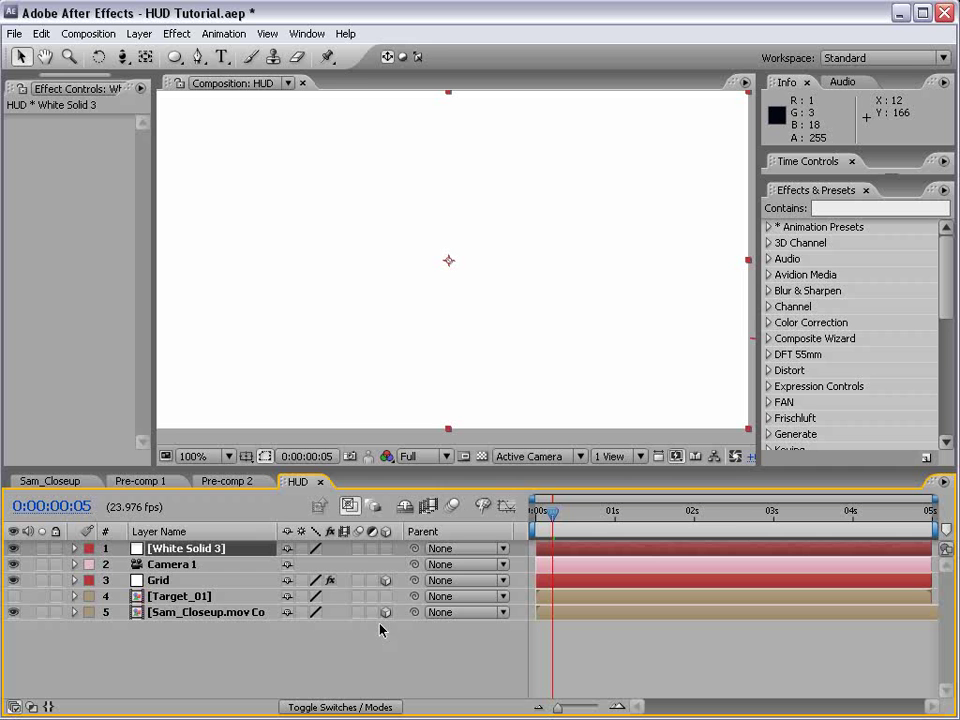
Mask the white solid with a large rounded rectangle reaching from the forehead to mouth level and out past the face.
left_click(174, 57)
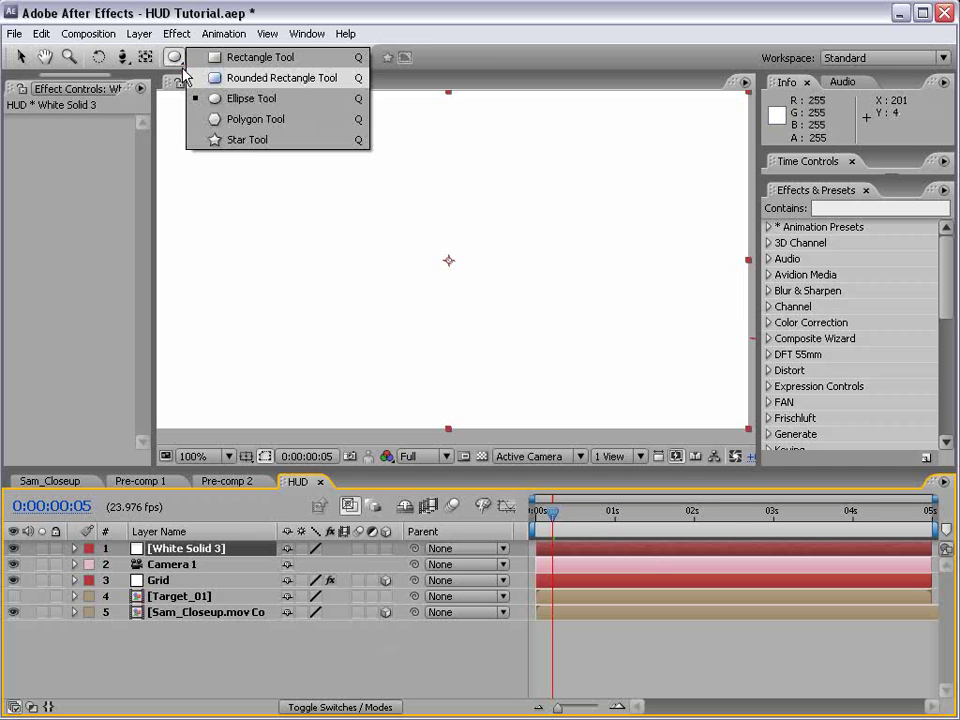
left_click(300, 80)
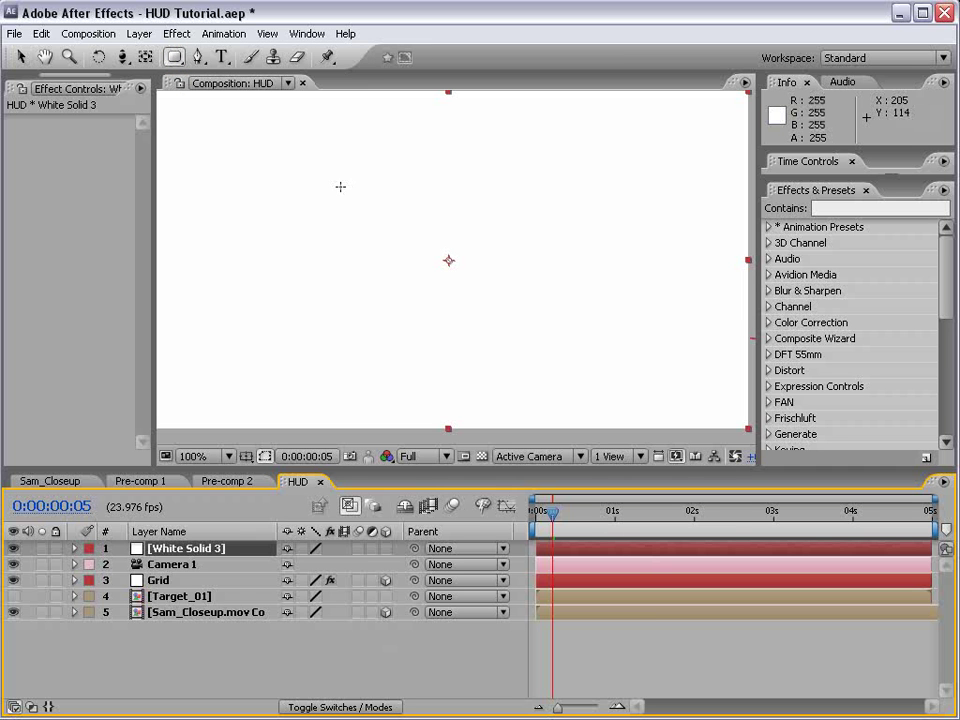
left_click_drag(306, 135, 671, 370)
scroll(388, 281, "down", 1)
scroll(388, 292, "up", 1)
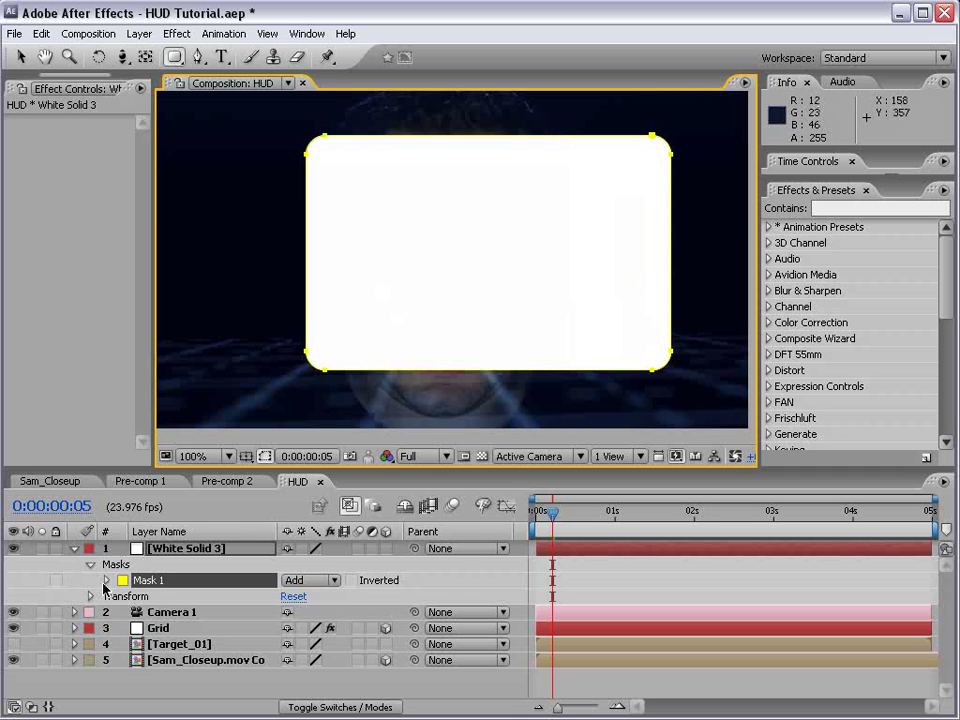
Duplicate the rounded mask, set the copy to Subtract with a 39-pixel feather, and check the glowing frame enlarged.
left_click(165, 580)
key("ctrl+d")
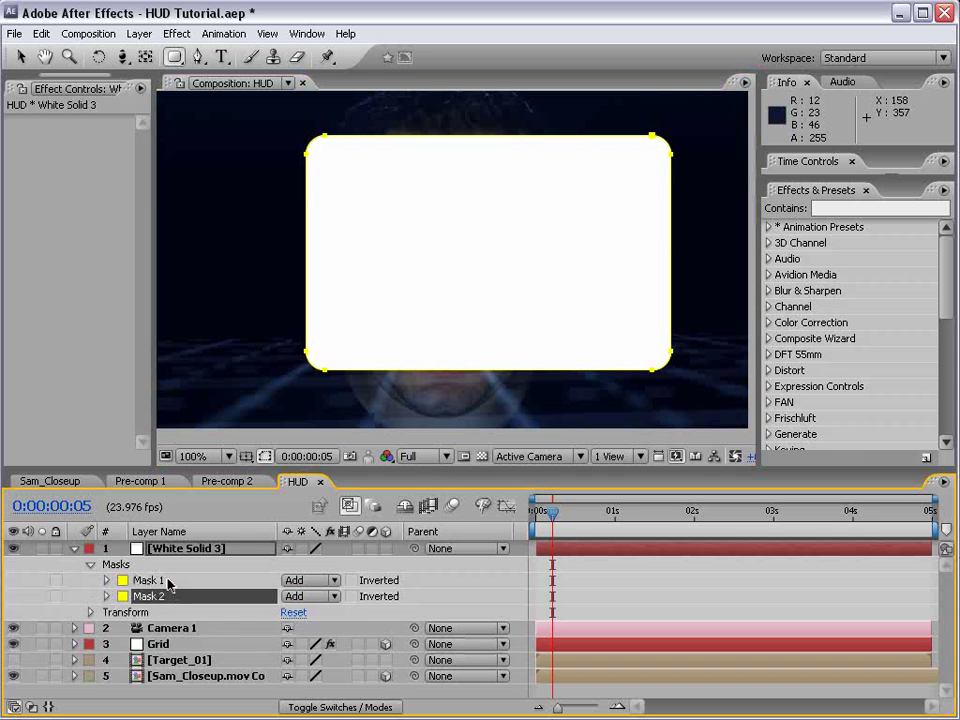
left_click(106, 596)
left_click(310, 596)
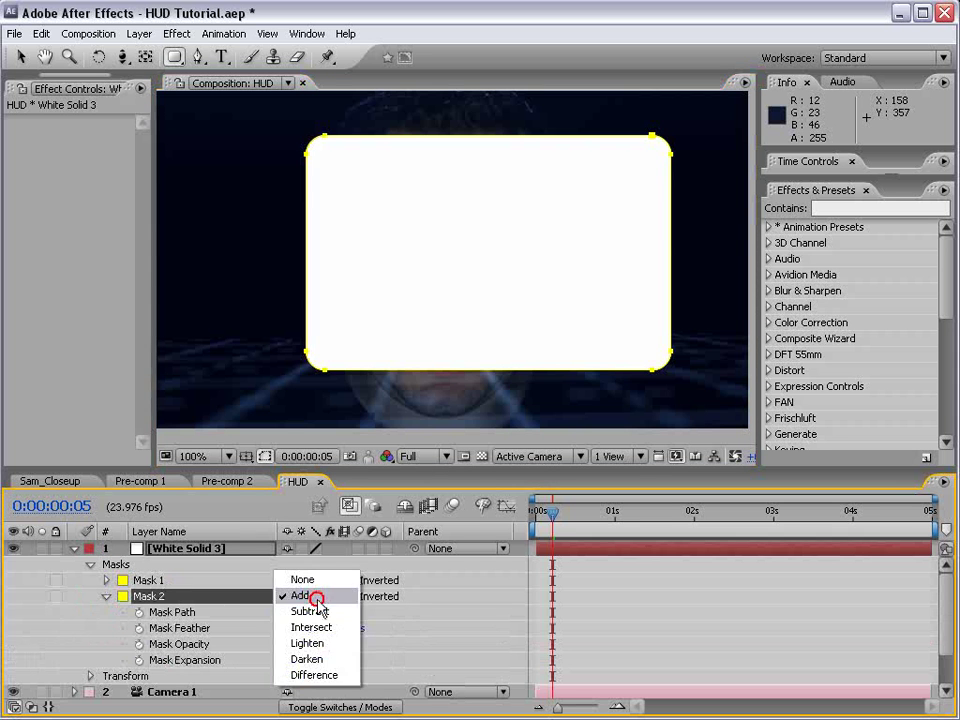
left_click(306, 561)
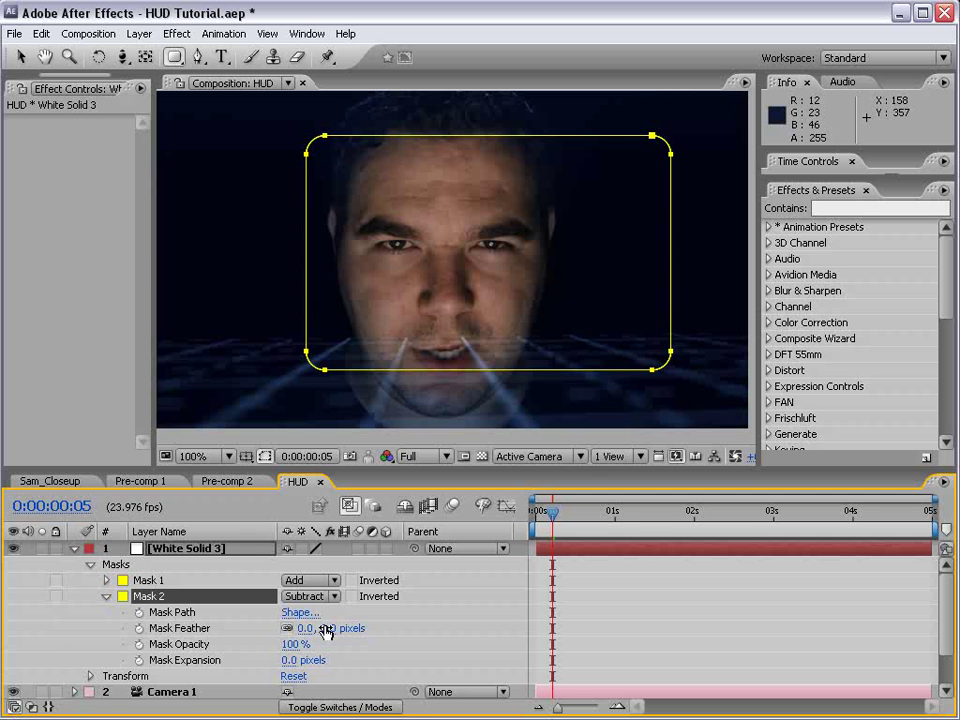
left_click_drag(325, 632, 364, 631)
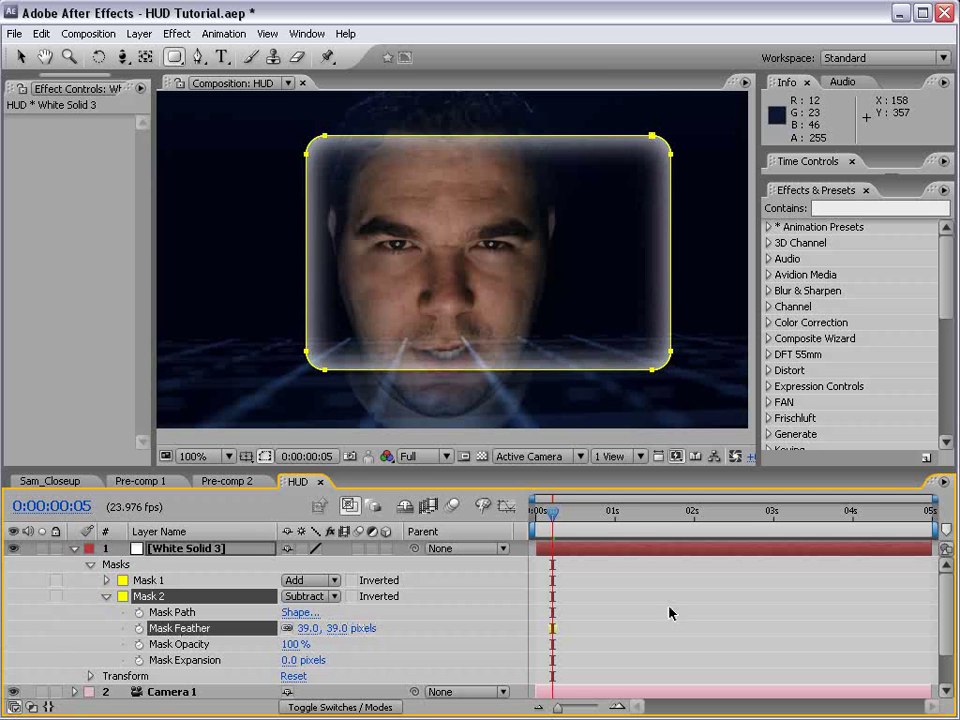
left_click(670, 613)
key("grave")
key("grave")
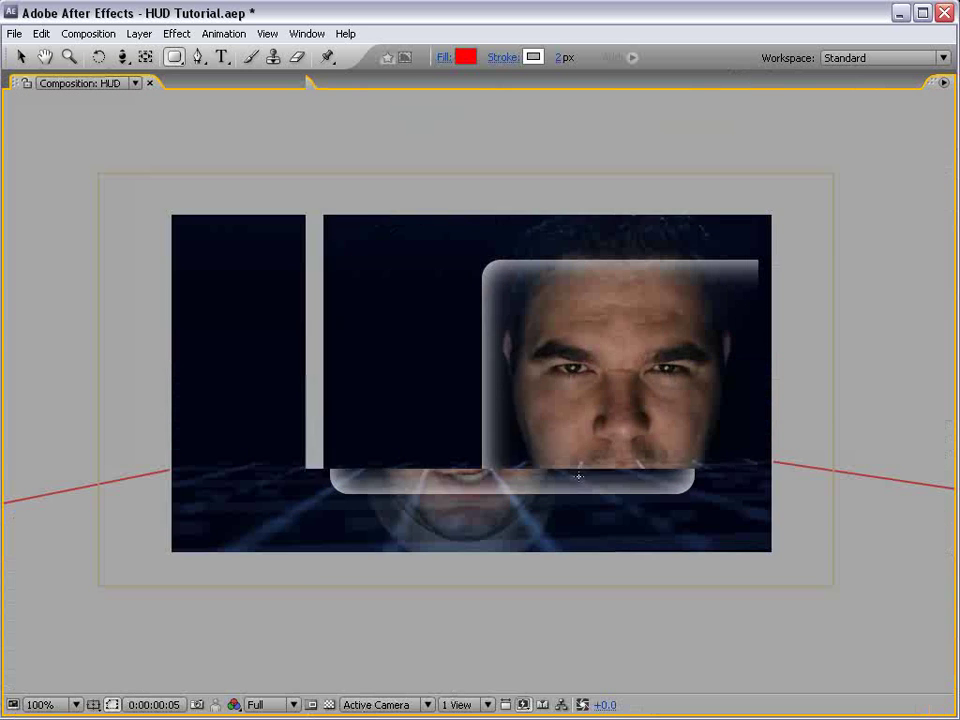
Add a text layer reading SHIELD over the upper part of the rounded frame.
left_click(222, 57)
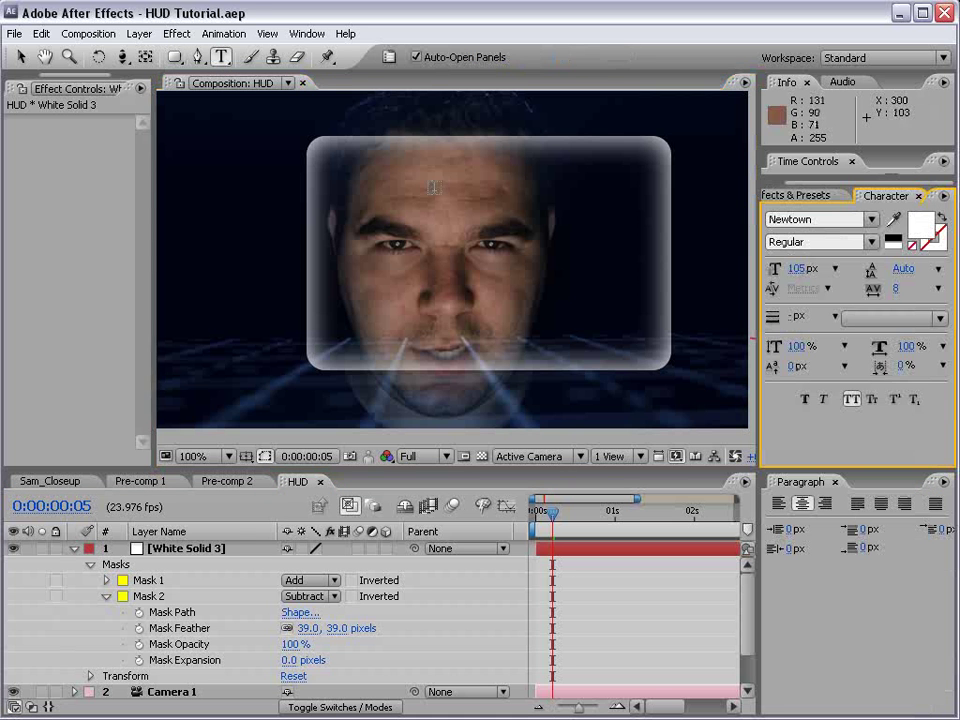
left_click(354, 185)
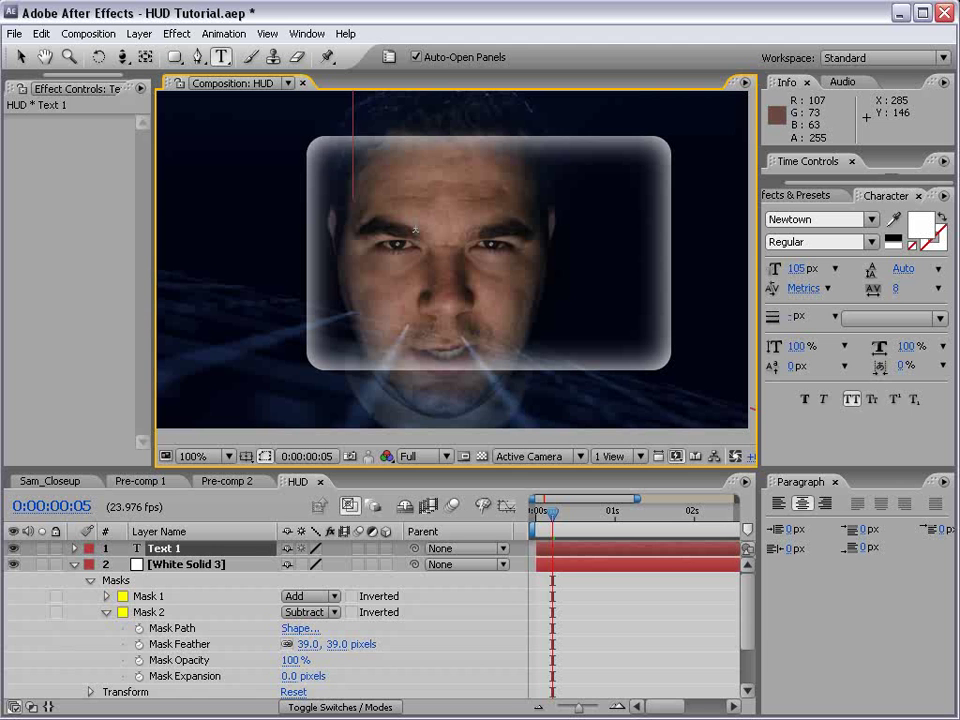
type("SHIELD")
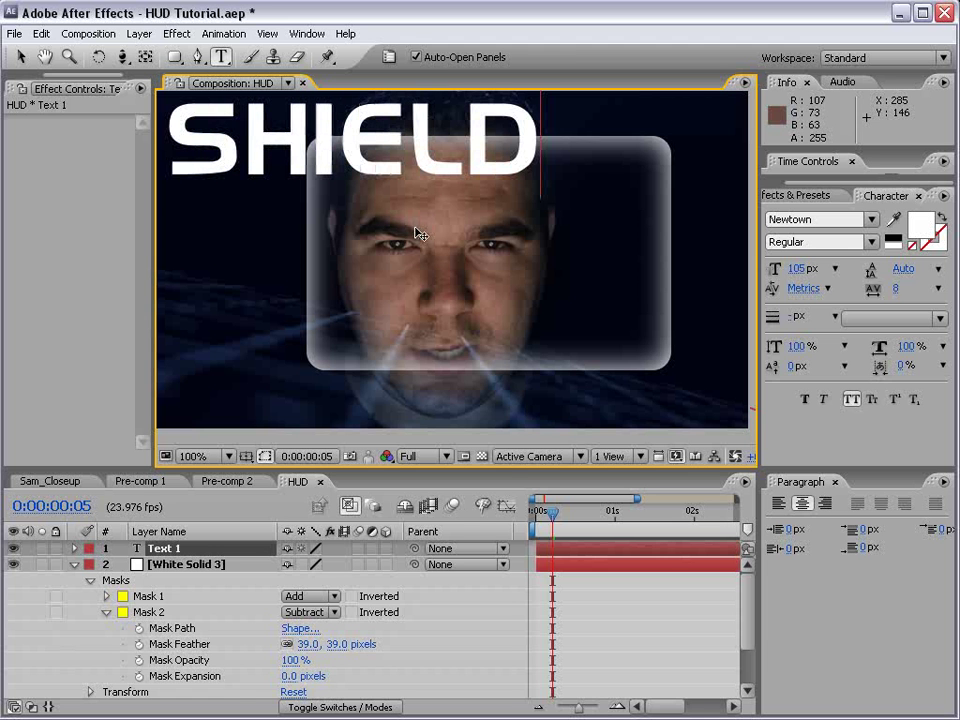
Add a colon after SHIELD and set the whole text's font to Helvetica.
type(":")
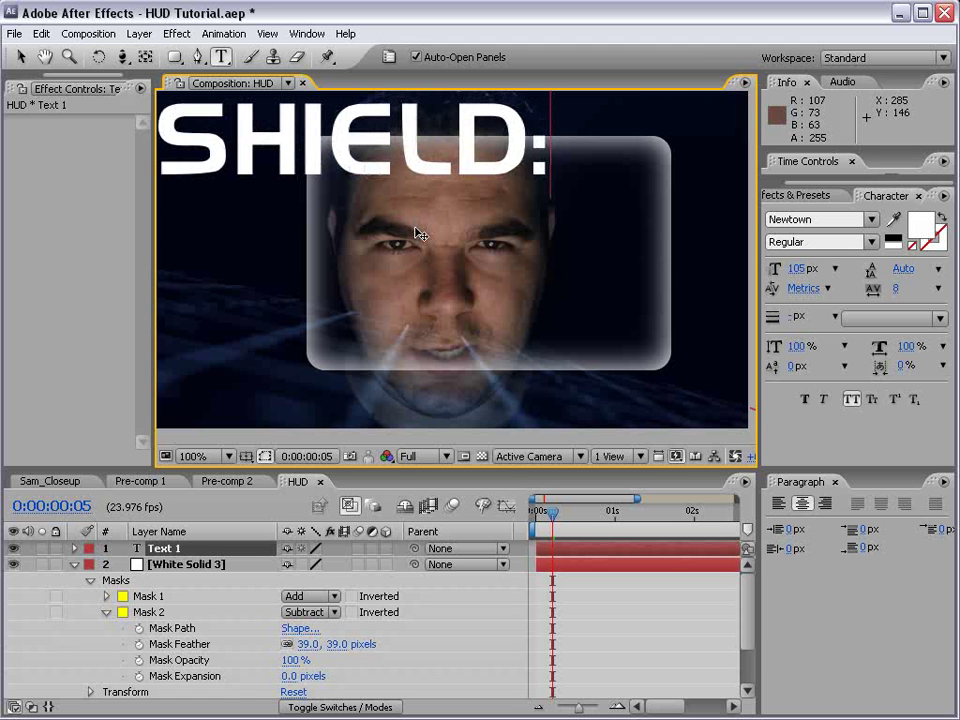
key("ctrl+a")
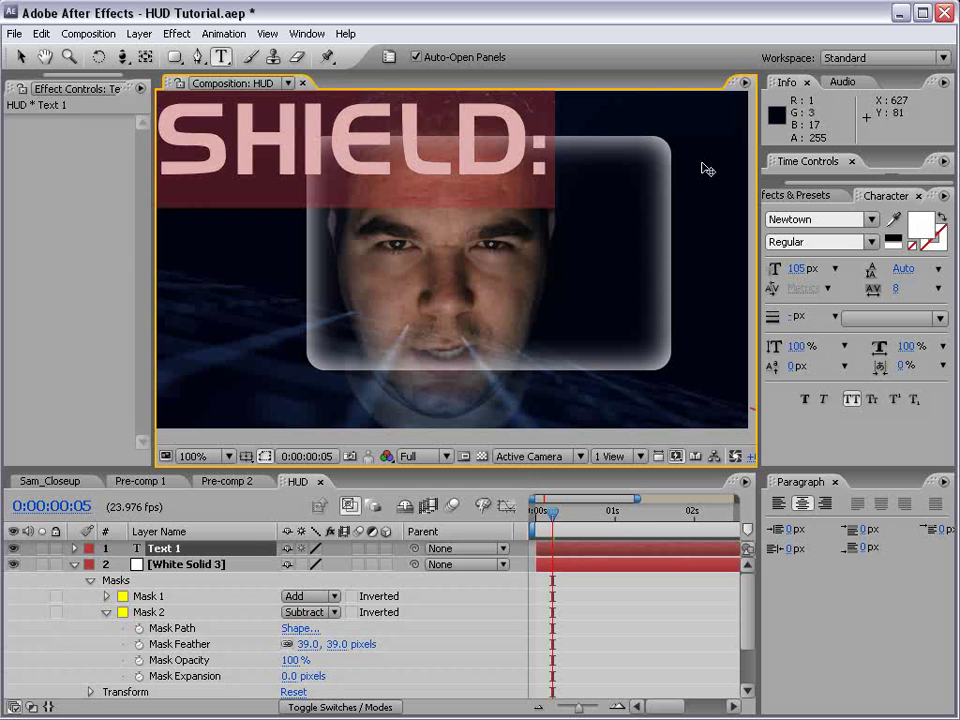
left_click(837, 218)
type("Hel")
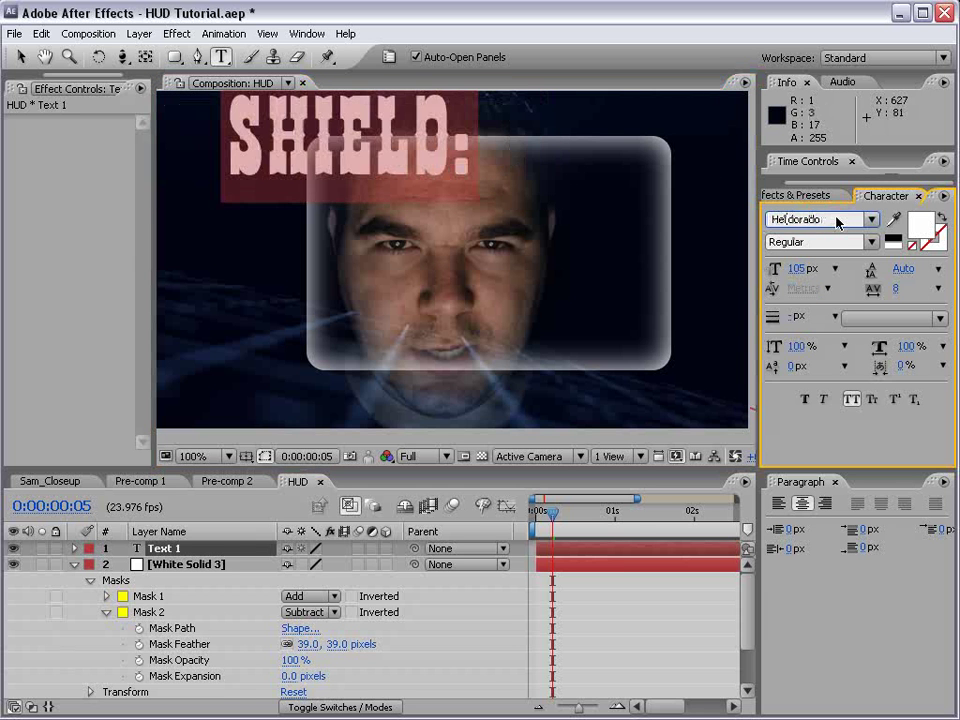
type("vetica")
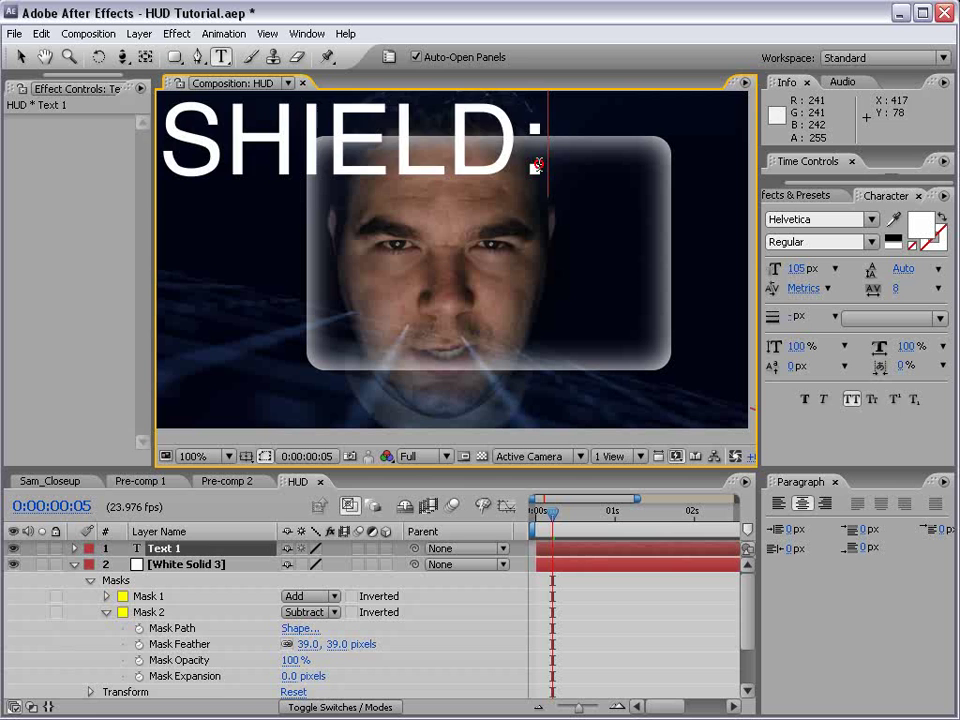
Scale the SHIELD: text down to fit inside the rounded frame and place it near the frame's upper-left corner.
left_click(20, 57)
left_click_drag(297, 148, 456, 196)
left_click_drag(700, 232, 500, 189)
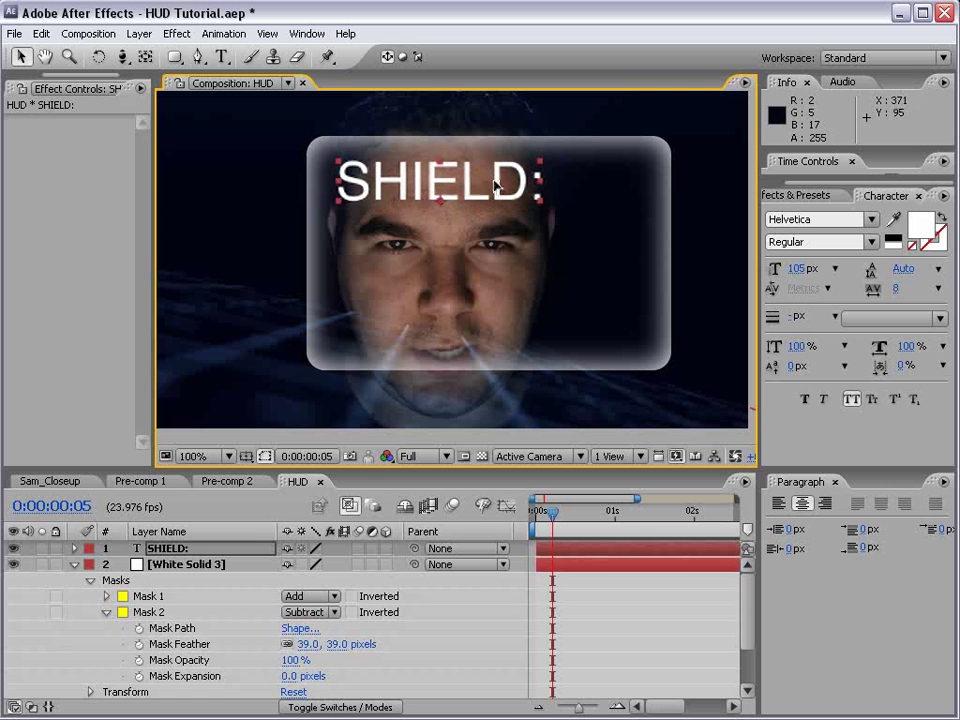
Duplicate the SHIELD: text, place the copy directly below the original and enlarge it to about the frame's width.
key("ctrl+d")
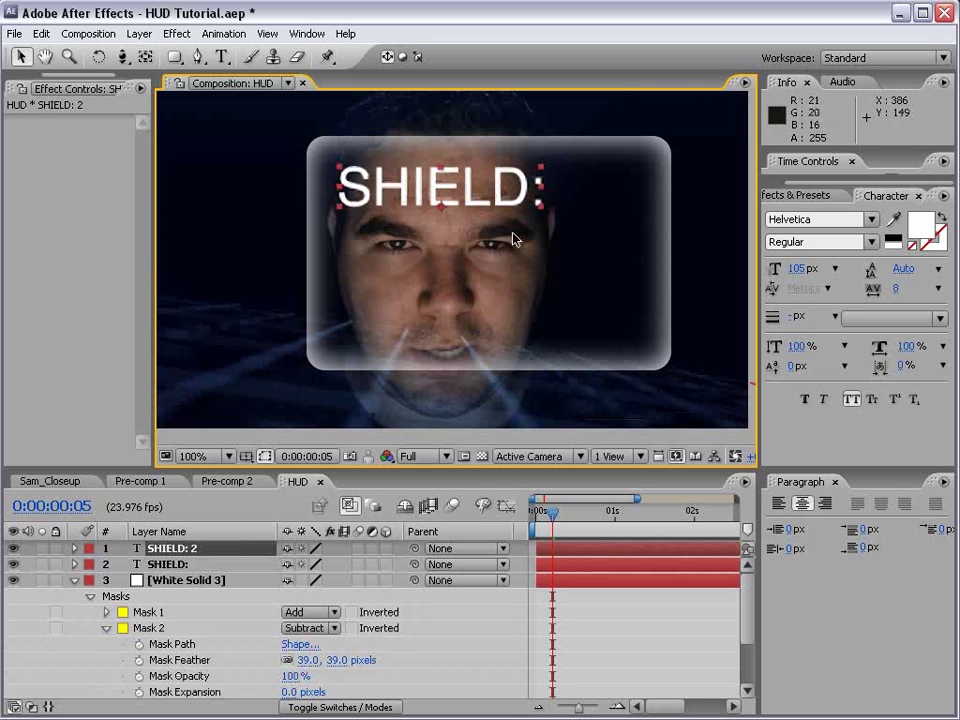
left_click_drag(443, 196, 455, 238)
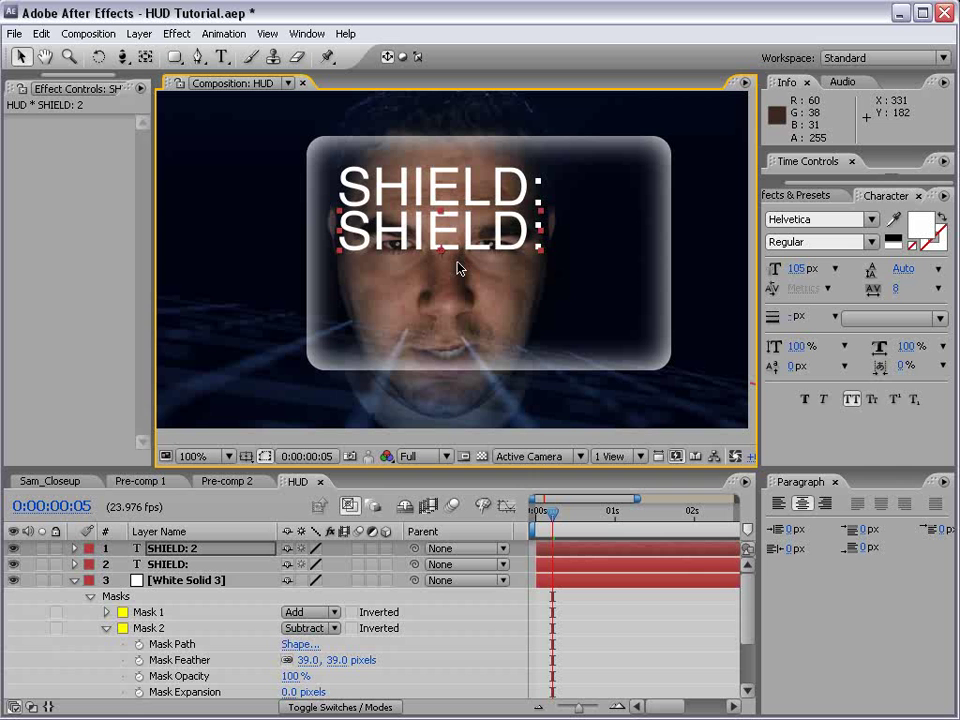
key("ctrl+s")
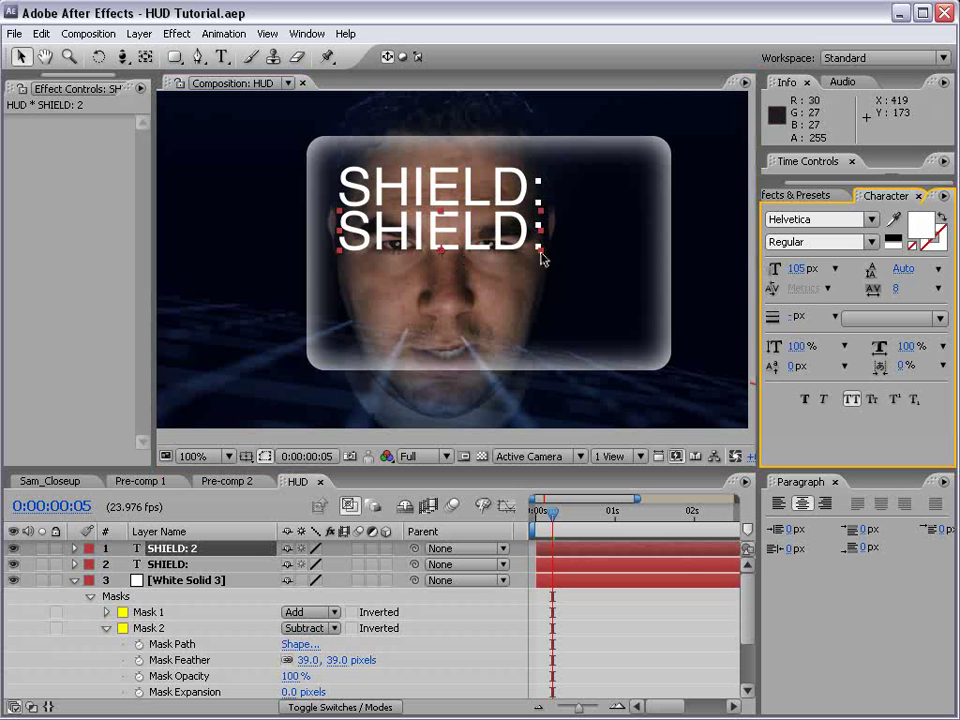
left_click_drag(541, 252, 613, 300)
left_click_drag(431, 219, 499, 253)
Replace the enlarged copy's text with 45 and move the number under the start of SHIELD:.
double_click(413, 236)
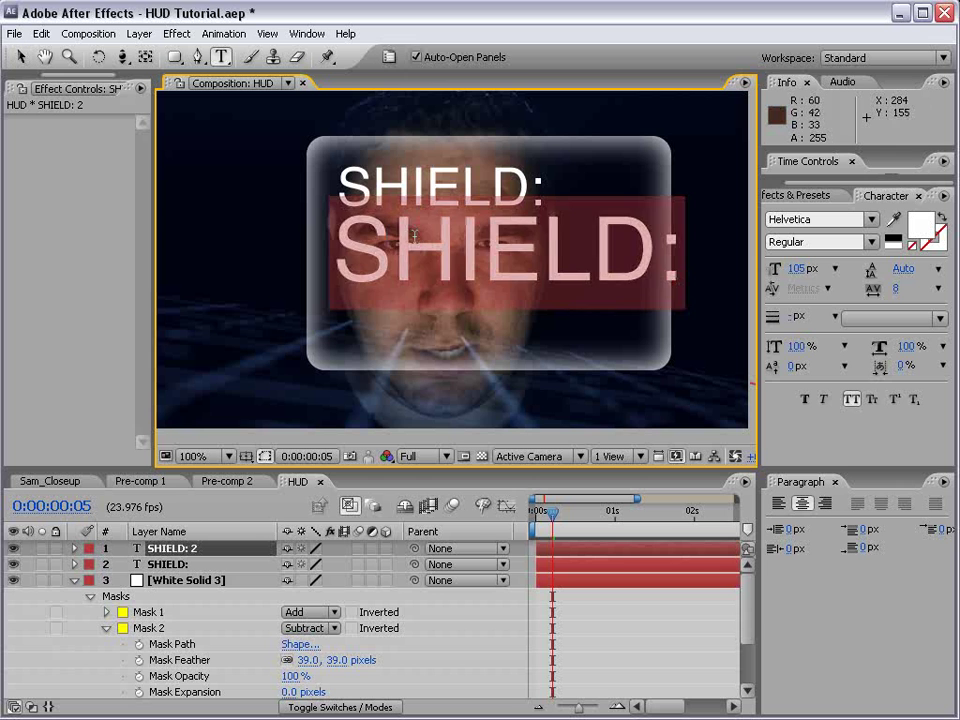
type("45")
left_click(20, 56)
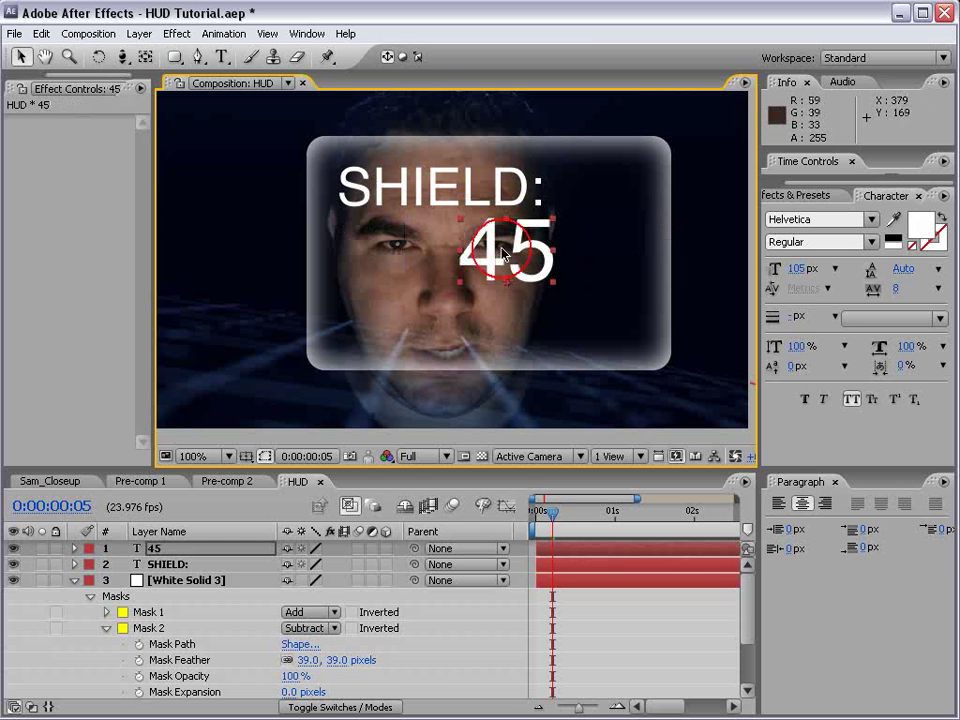
left_click_drag(505, 255, 372, 246)
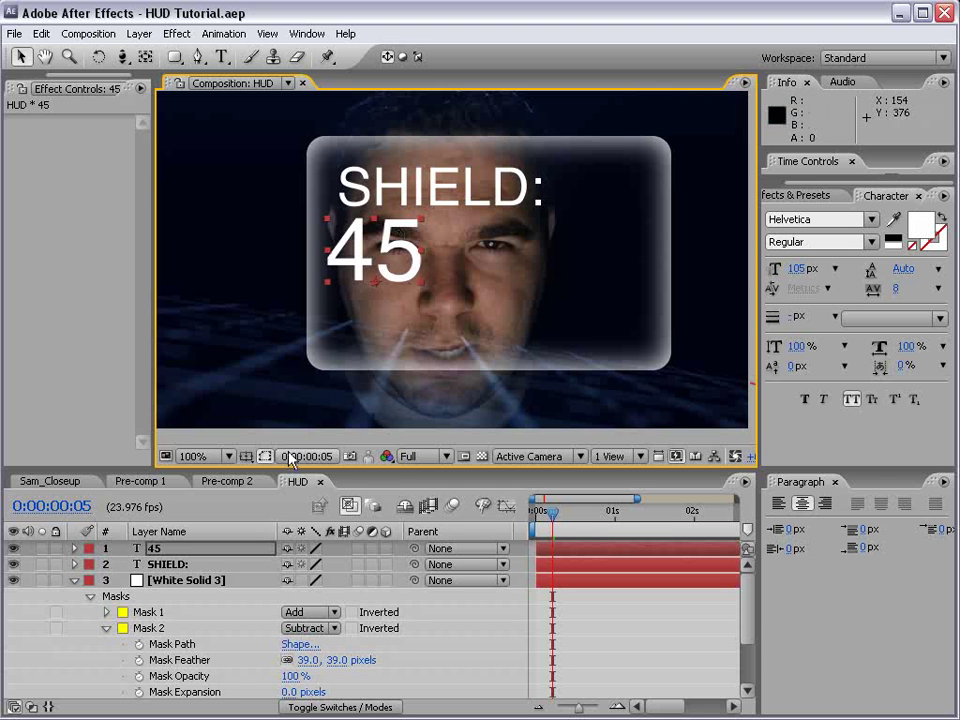
Add a Character Offset animator to the 45 text layer, keeping its range at Preserve Case, and save the project.
left_click(172, 550)
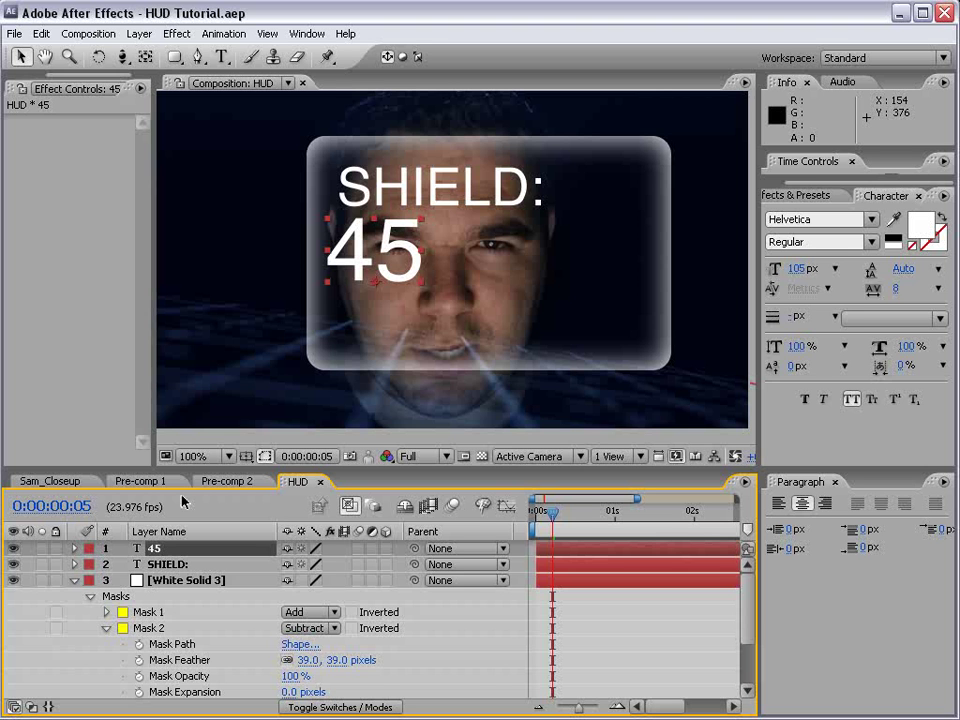
left_click(75, 580)
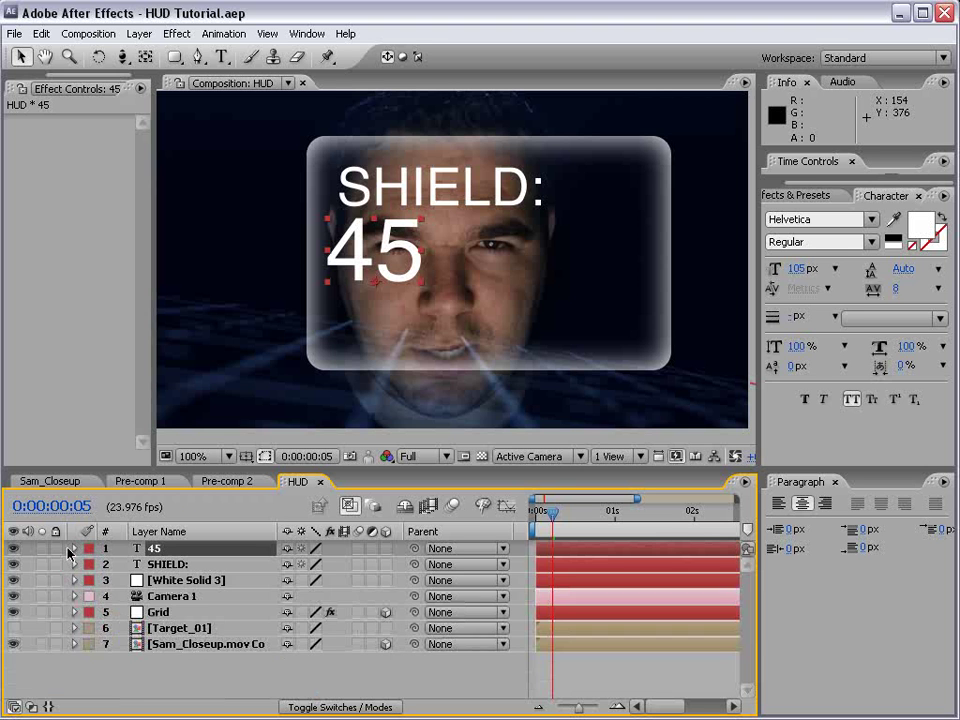
left_click(74, 548)
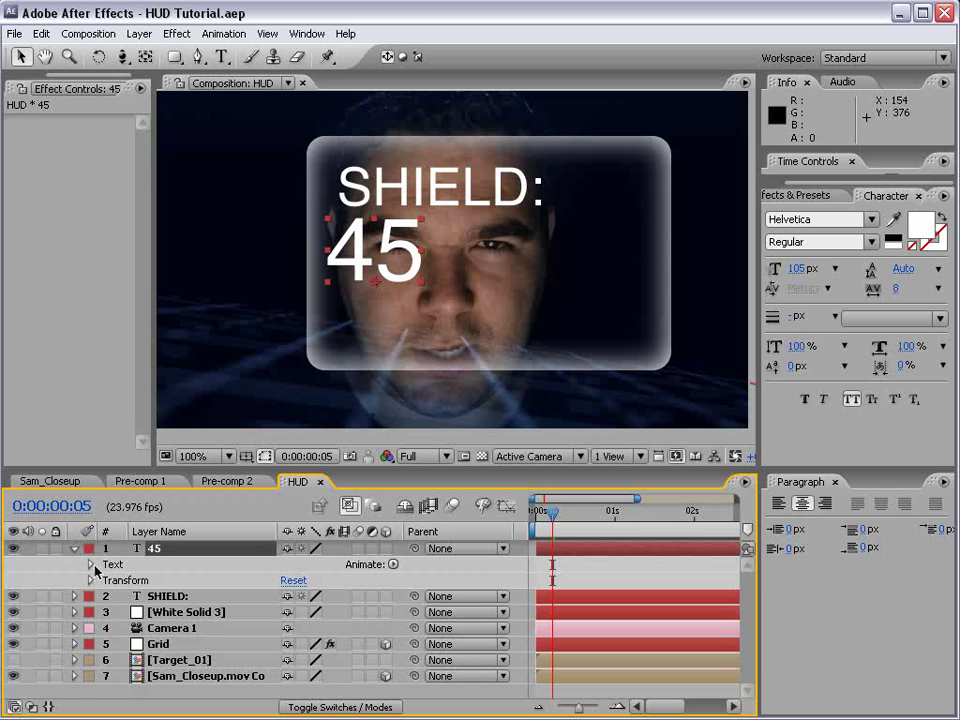
left_click(91, 564)
left_click(394, 564)
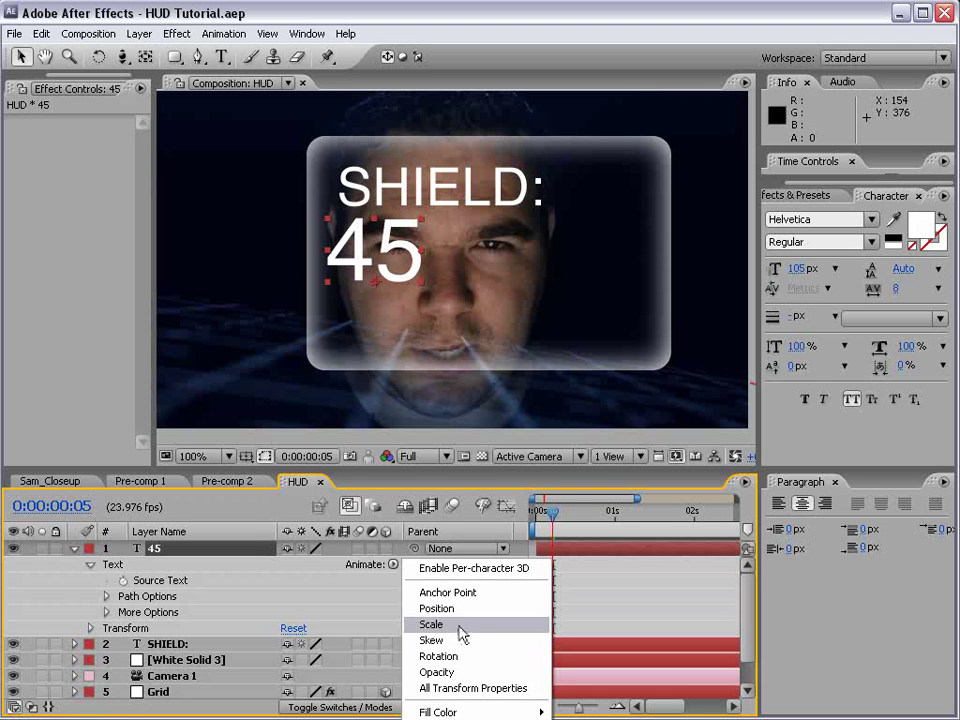
left_click(448, 719)
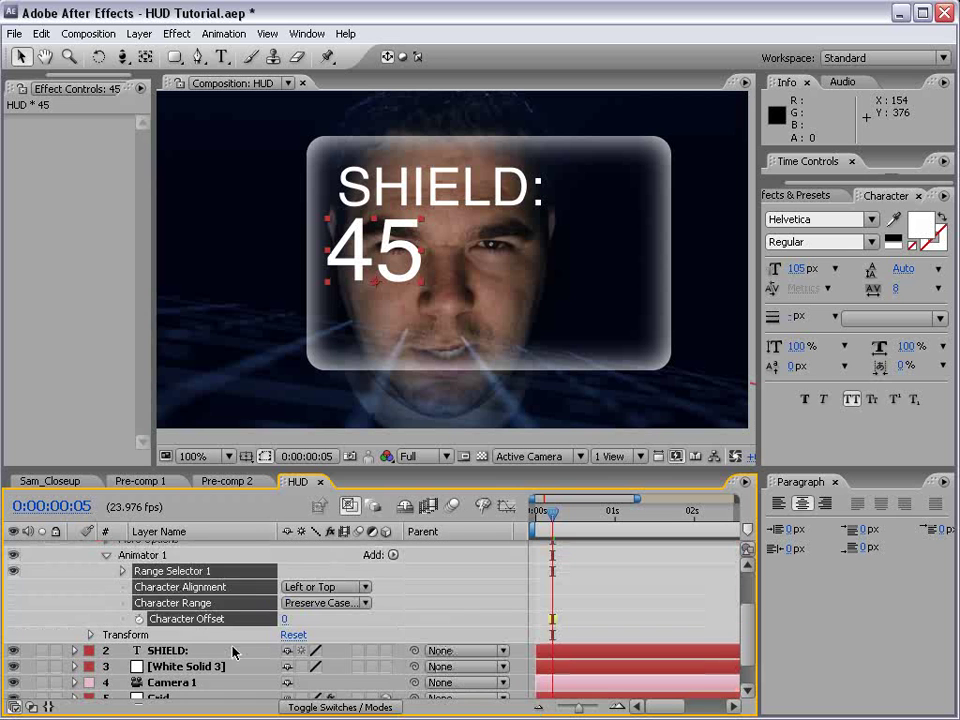
left_click(343, 605)
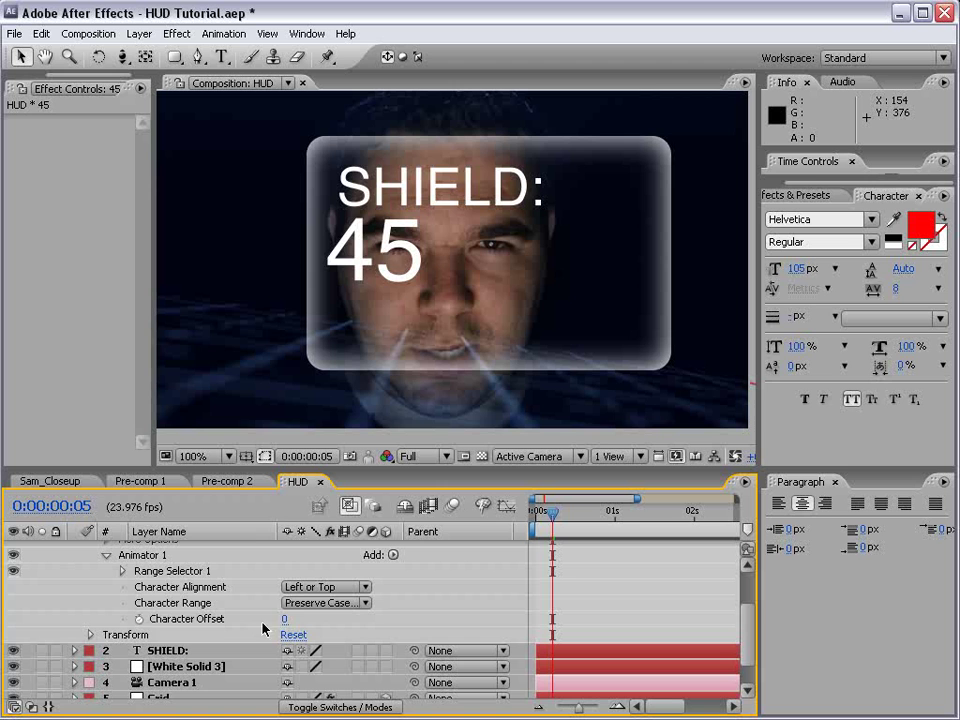
key("ctrl+s")
Give the Character Offset the expression wiggle(3,15) and scrub the timeline to check the changing digits.
left_click(139, 619, "alt")
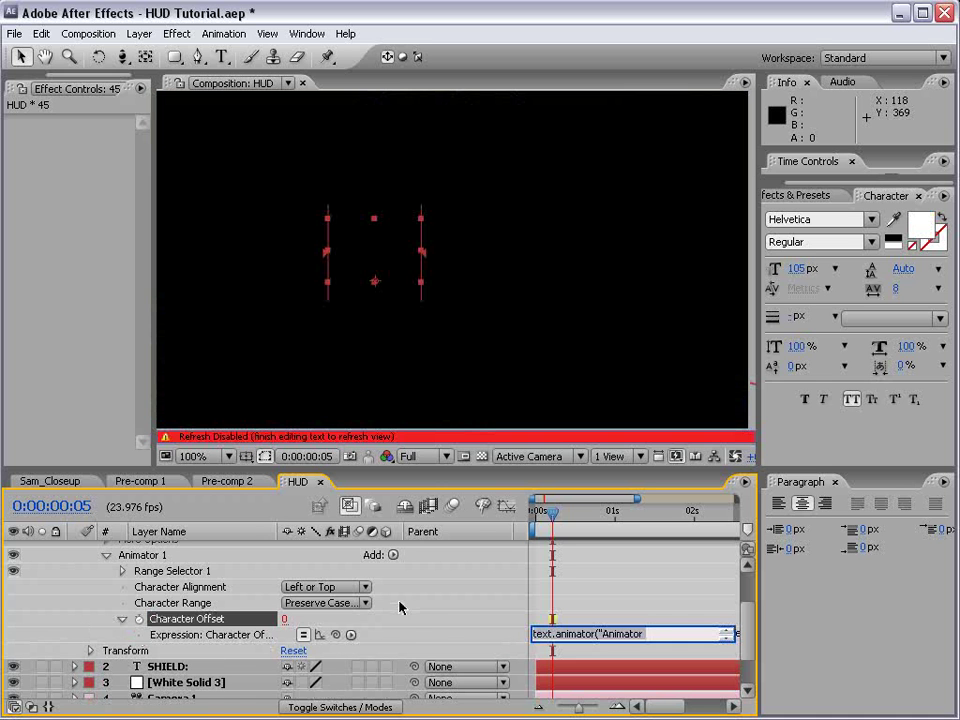
type("wiggle(3,15")
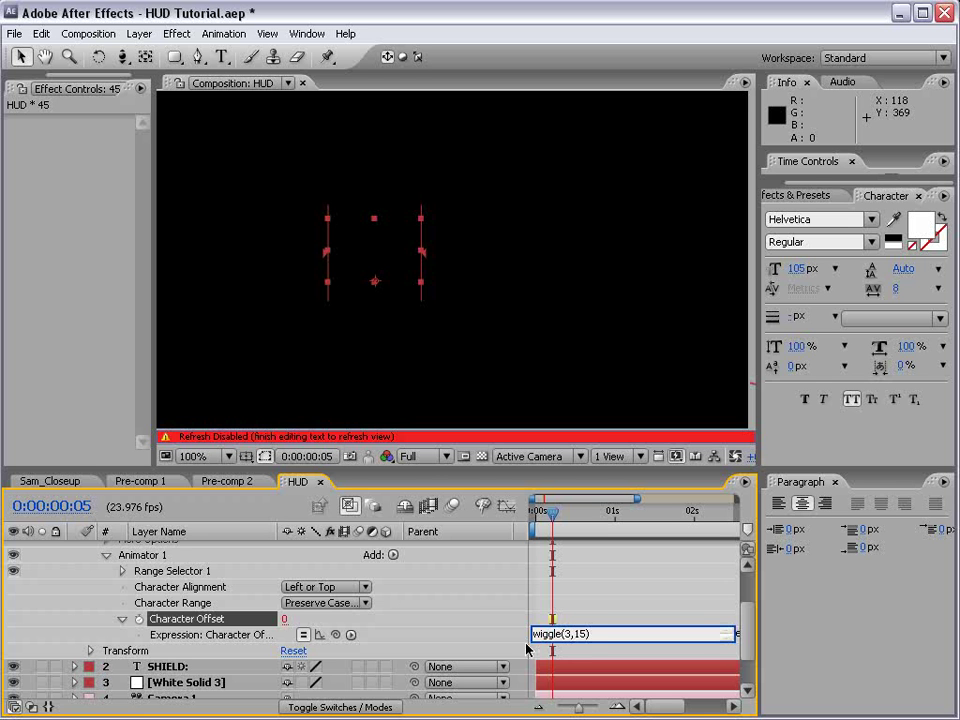
left_click(568, 615)
left_click_drag(552, 512, 592, 516)
Change the Character Offset expression to wiggle(3,5), scrub to 0:00:01:09 to check the digits, and collapse the layer.
left_click(578, 635)
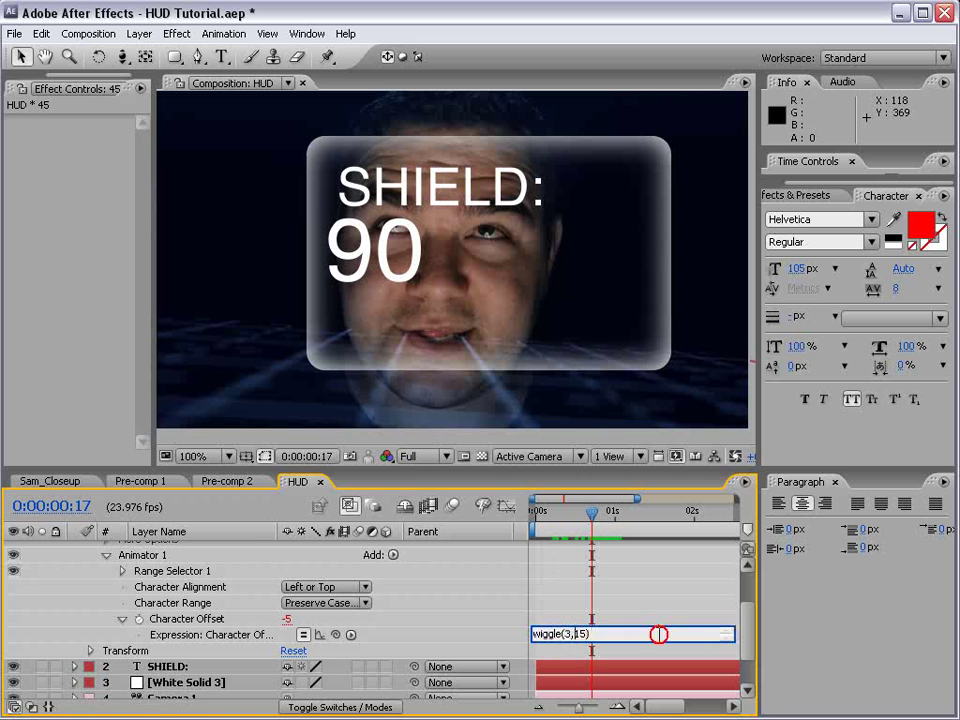
left_click(671, 630)
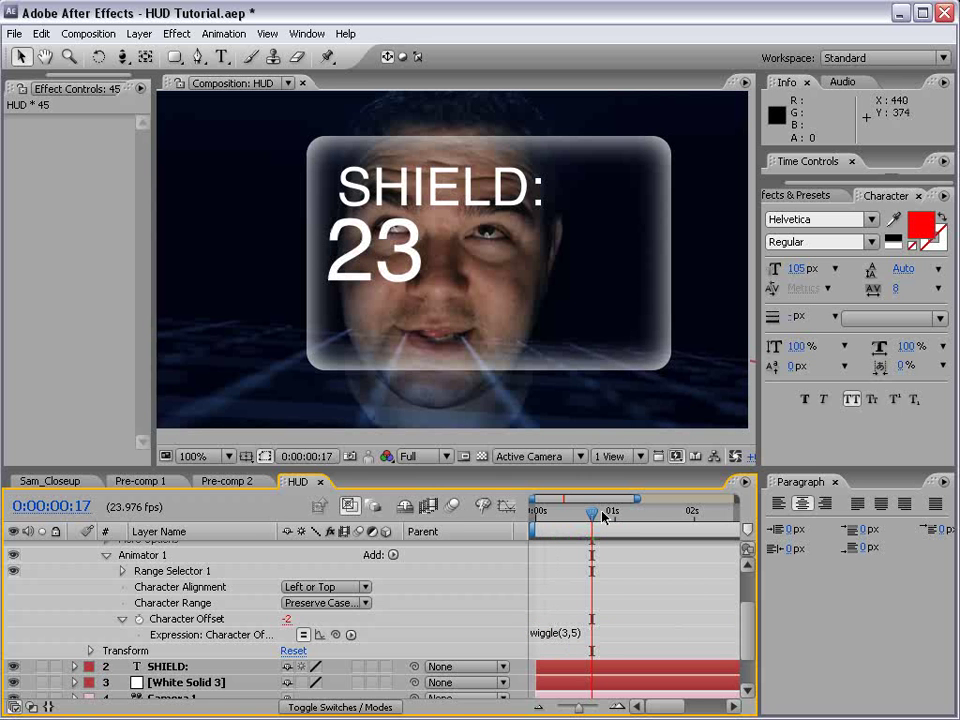
left_click_drag(592, 514, 644, 516)
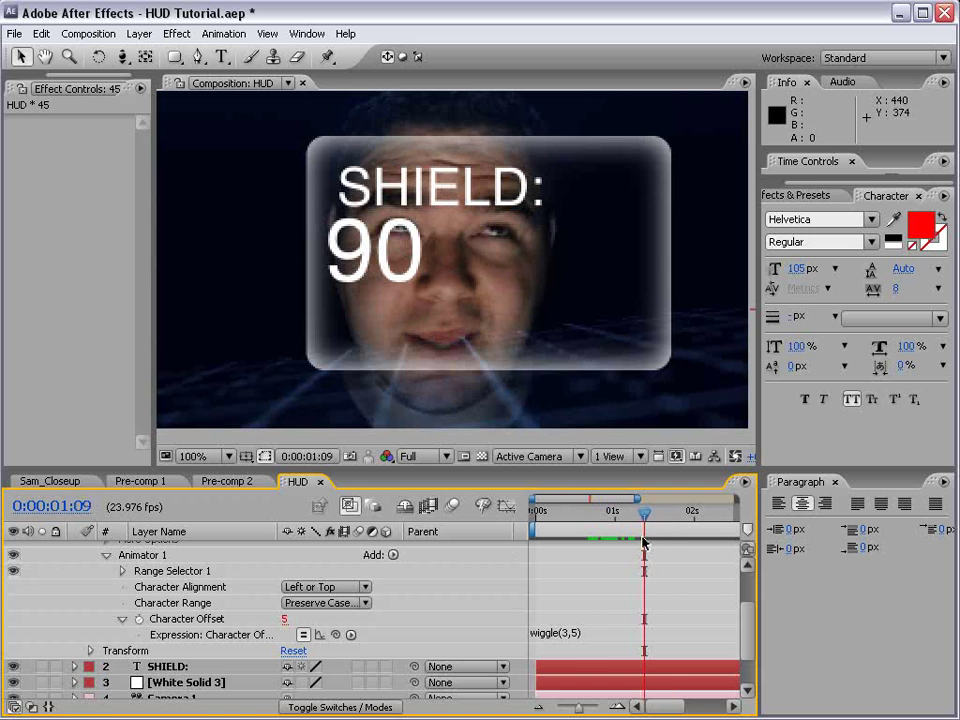
left_click(358, 248)
scroll(120, 590, "up", 5)
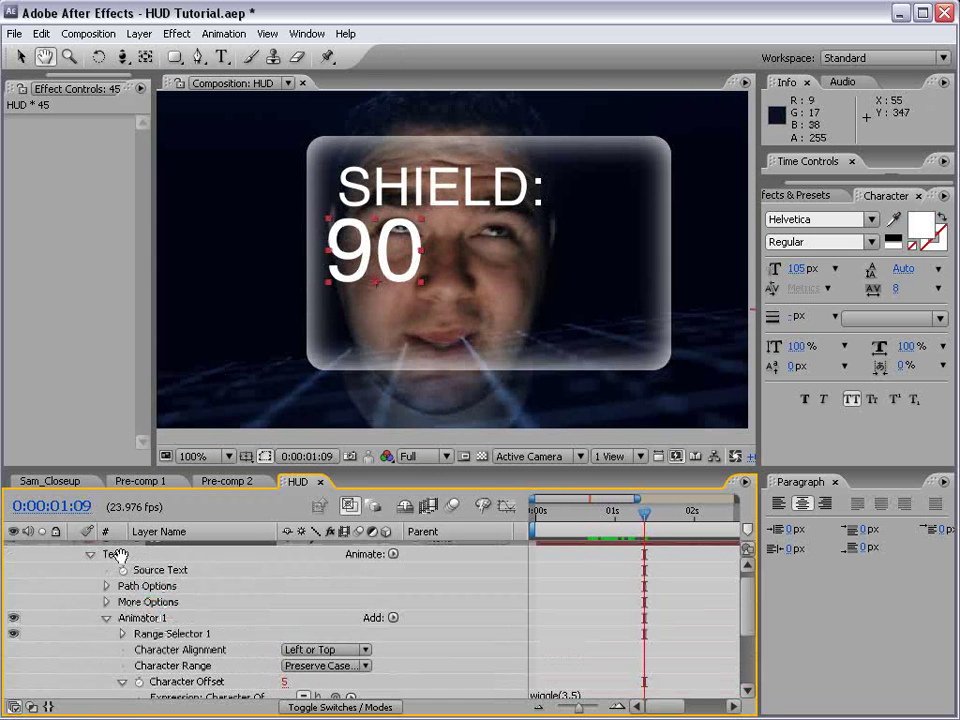
left_click(72, 552)
left_click(182, 660)
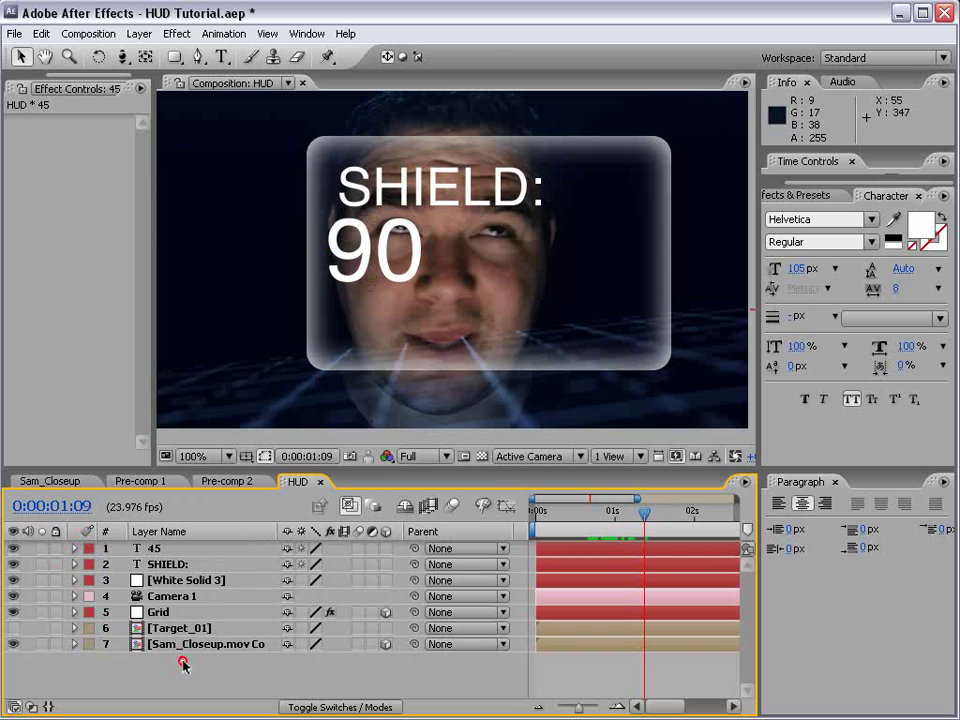
Add a separate % text layer in the area beside the number and set its fill colour to white.
left_click(222, 57)
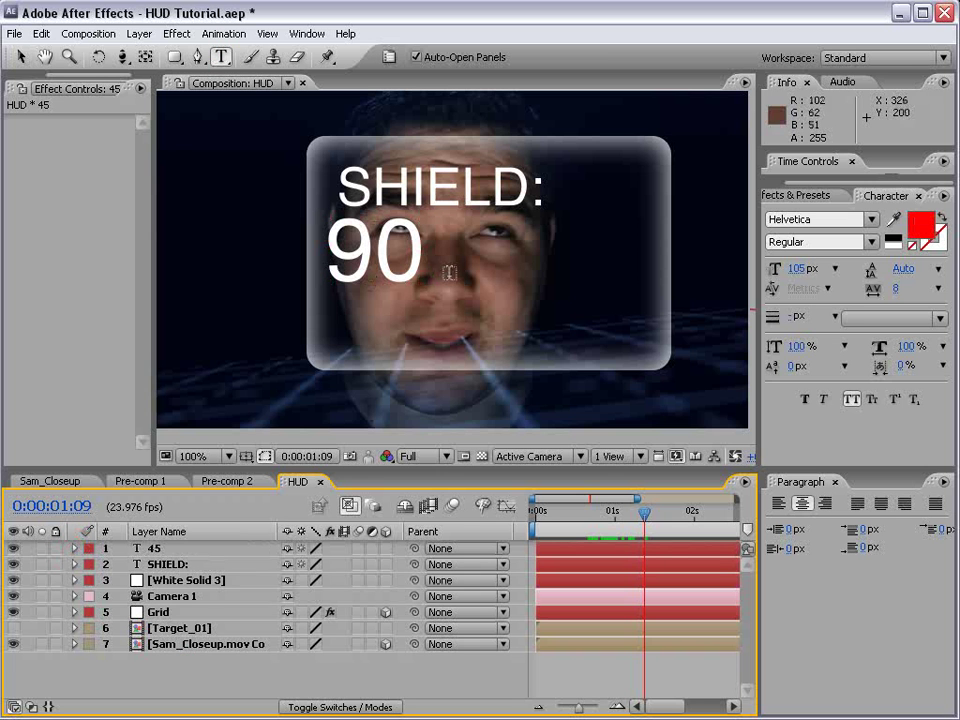
left_click(503, 303)
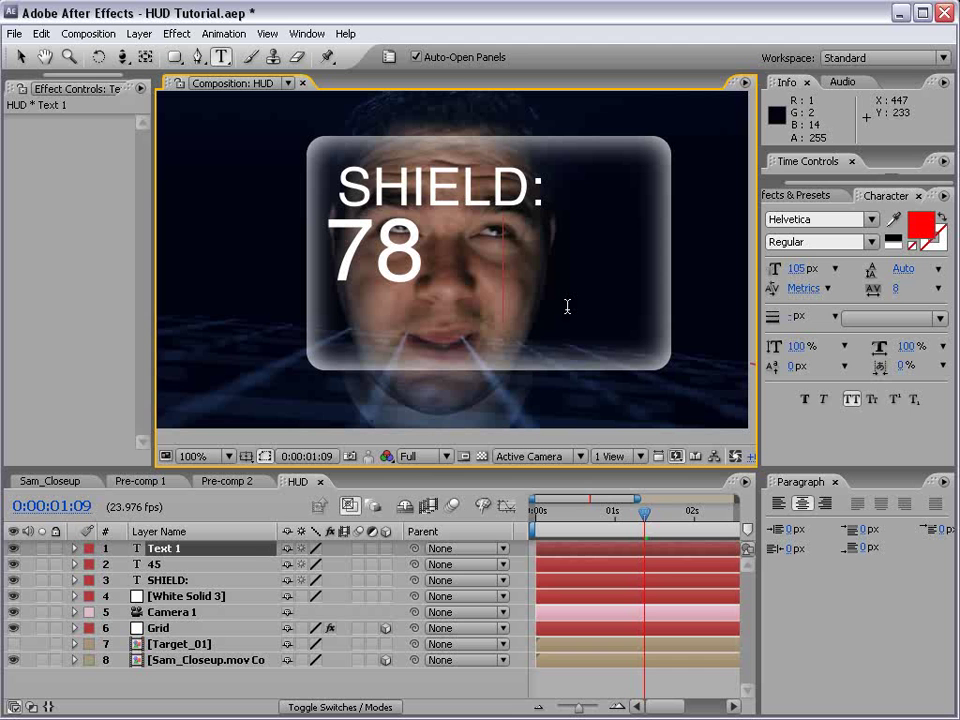
type("%")
left_click_drag(556, 297, 466, 287)
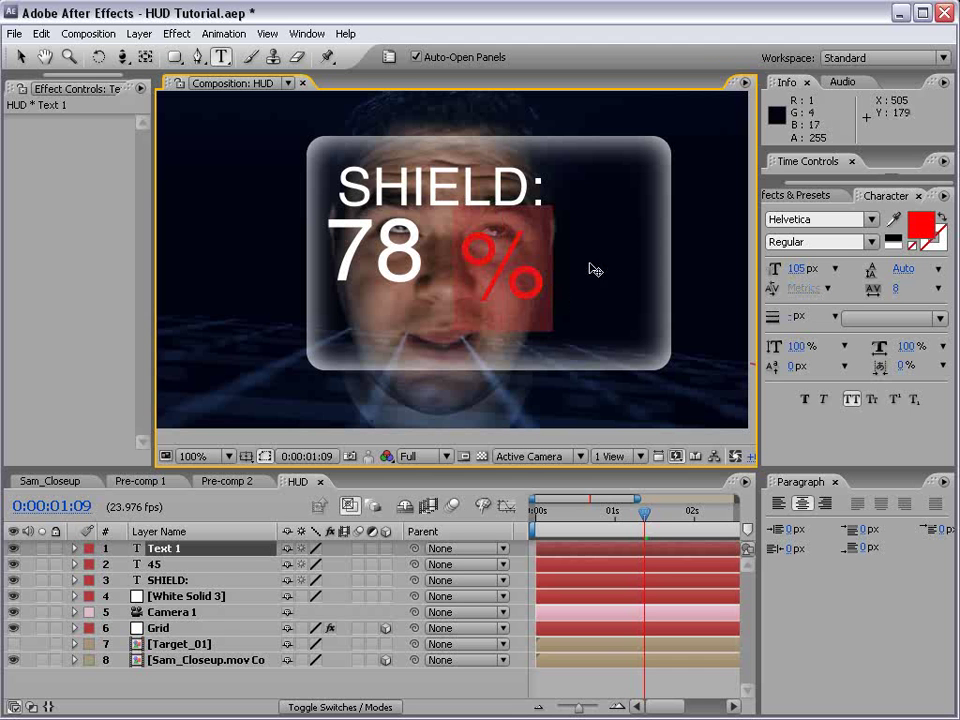
left_click(892, 246)
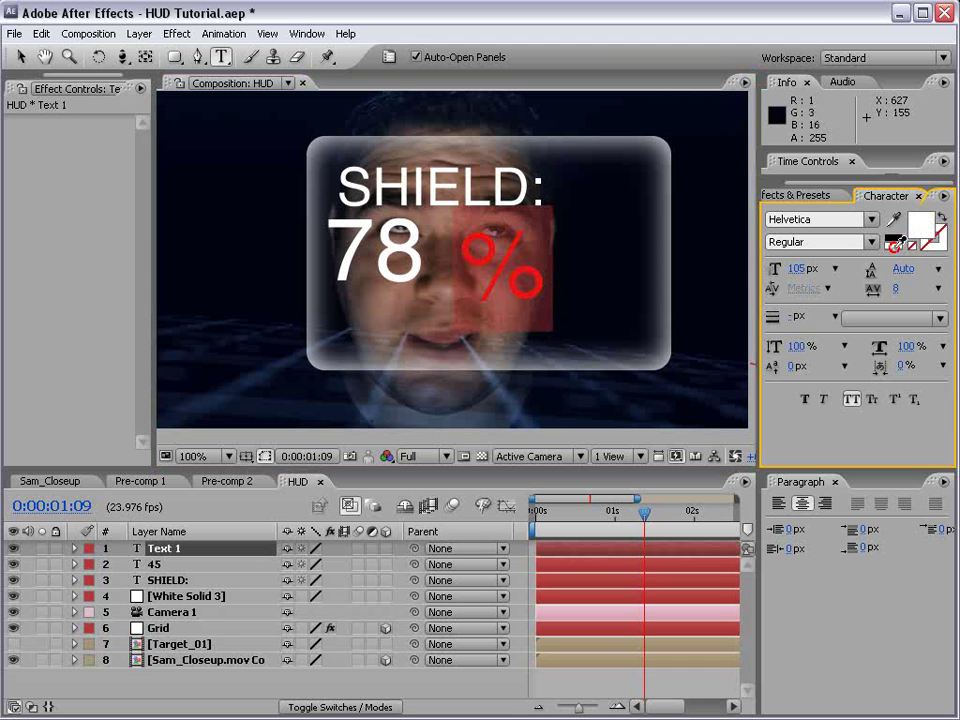
Place the % sign right after the number and align a slightly smaller SHIELD: with the number's left edge.
left_click(23, 58)
left_click_drag(527, 285, 494, 266)
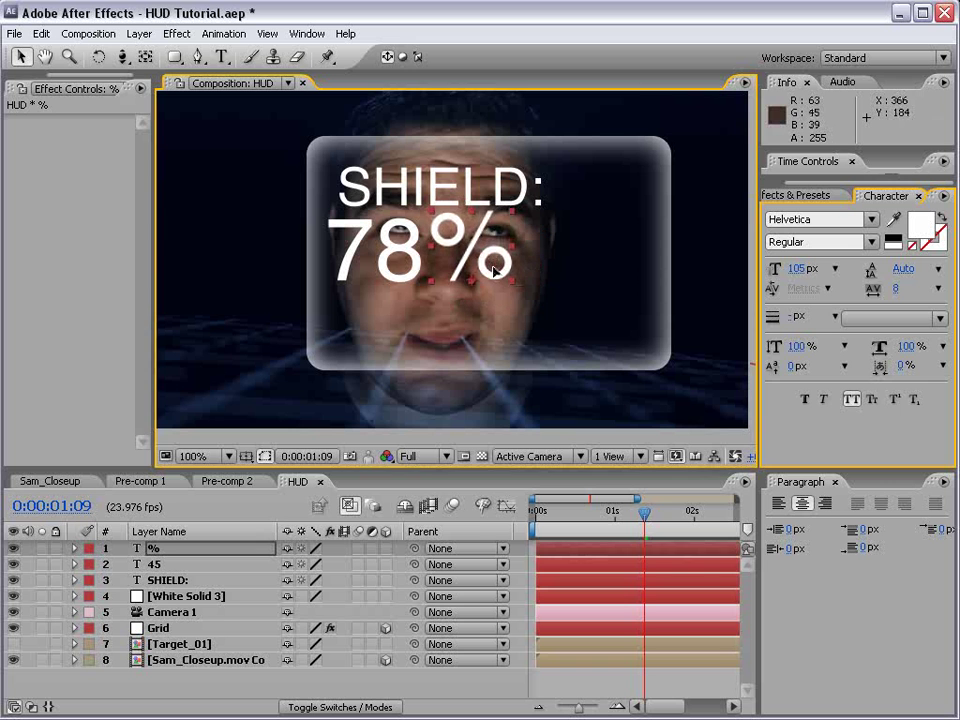
left_click(352, 206)
left_click(568, 356)
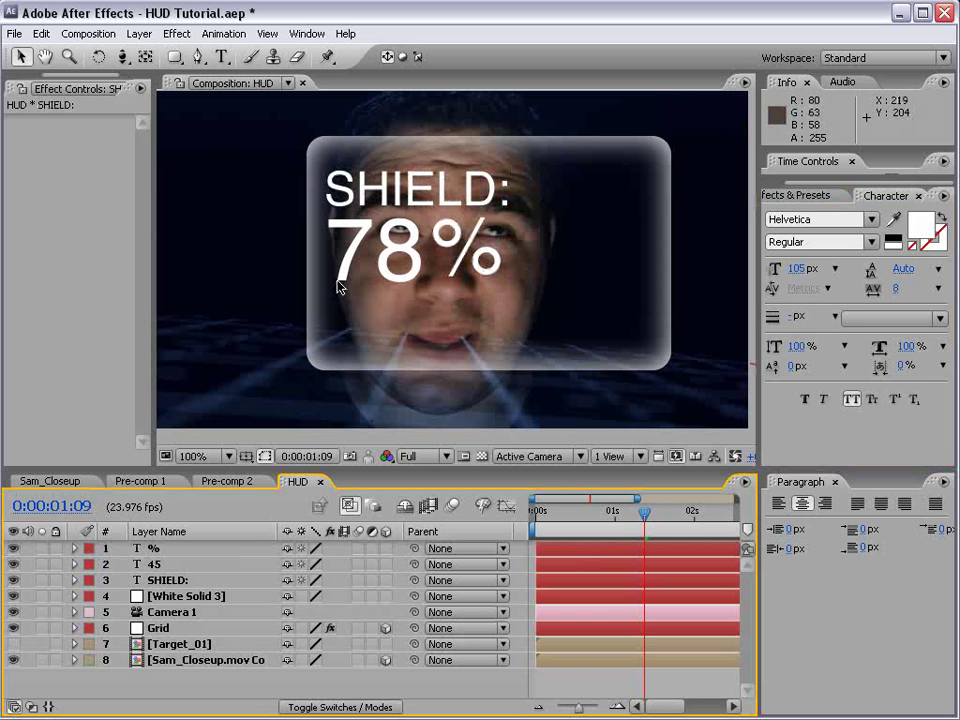
Add a thin rounded-rectangle mask to the white solid as a line beneath the number, spanning nearly the frame's width.
left_click(192, 597)
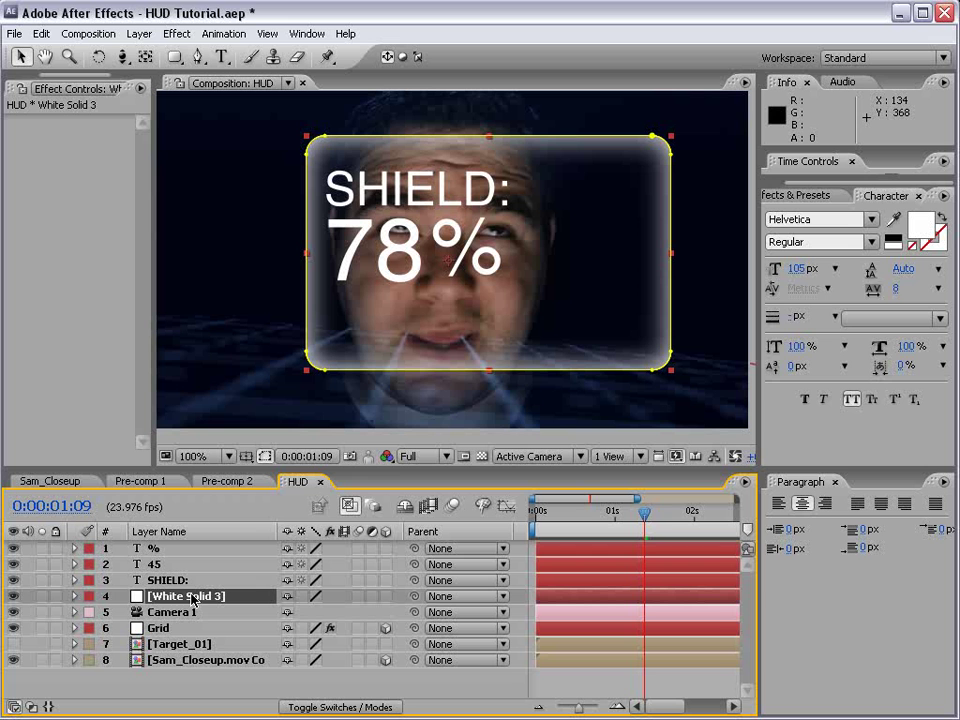
left_click(174, 57)
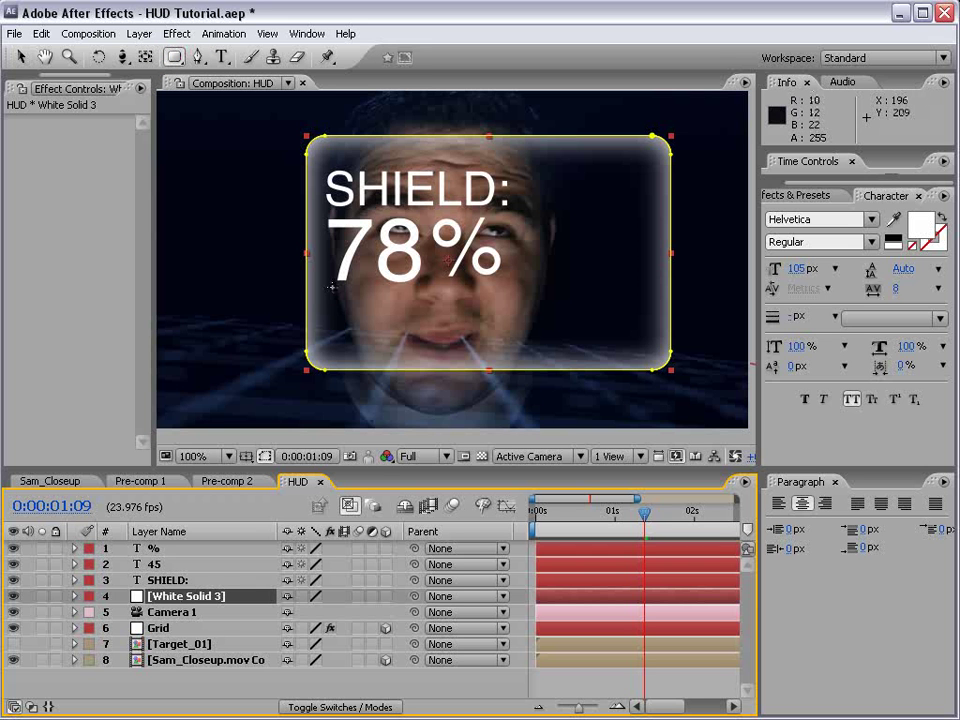
left_click_drag(331, 287, 651, 291)
key("v")
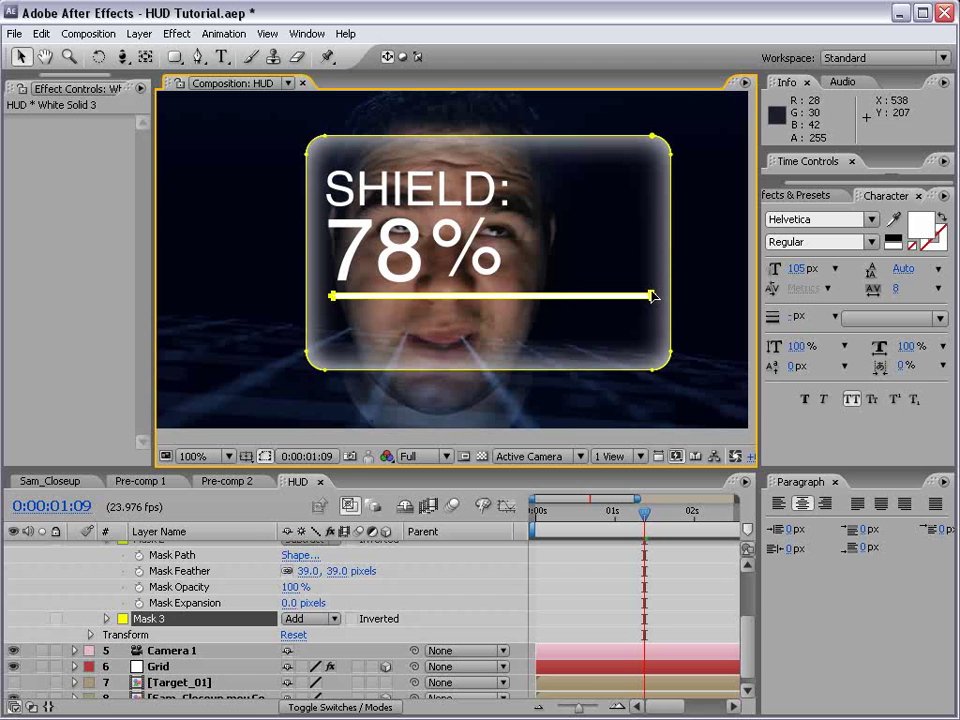
left_click(540, 606)
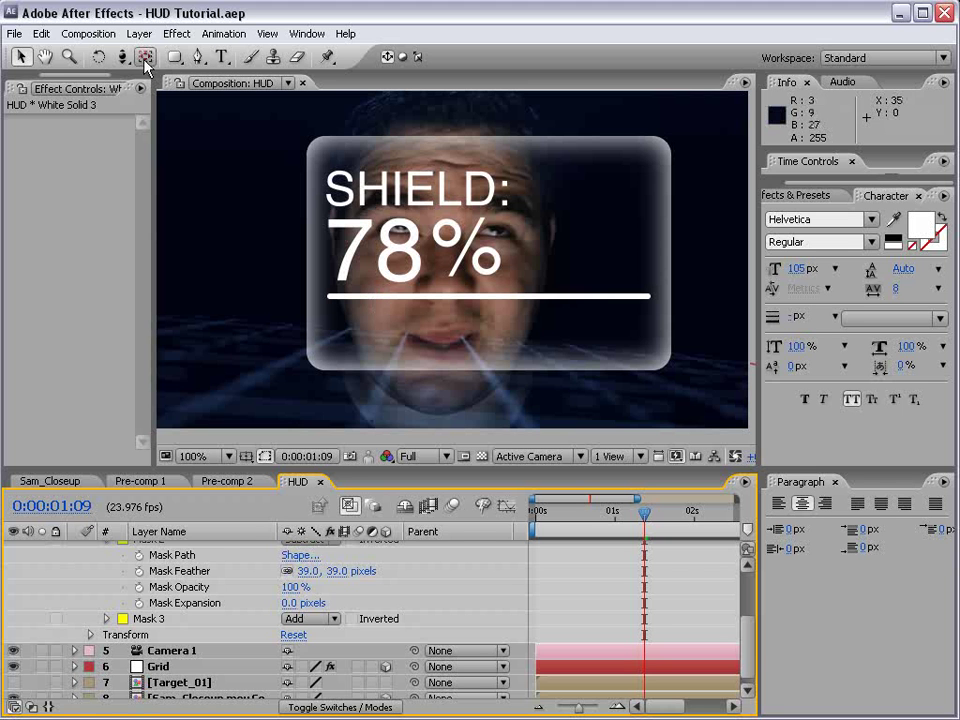
scroll(190, 645, "up", 3)
scroll(190, 645, "up", 1)
left_click(74, 576)
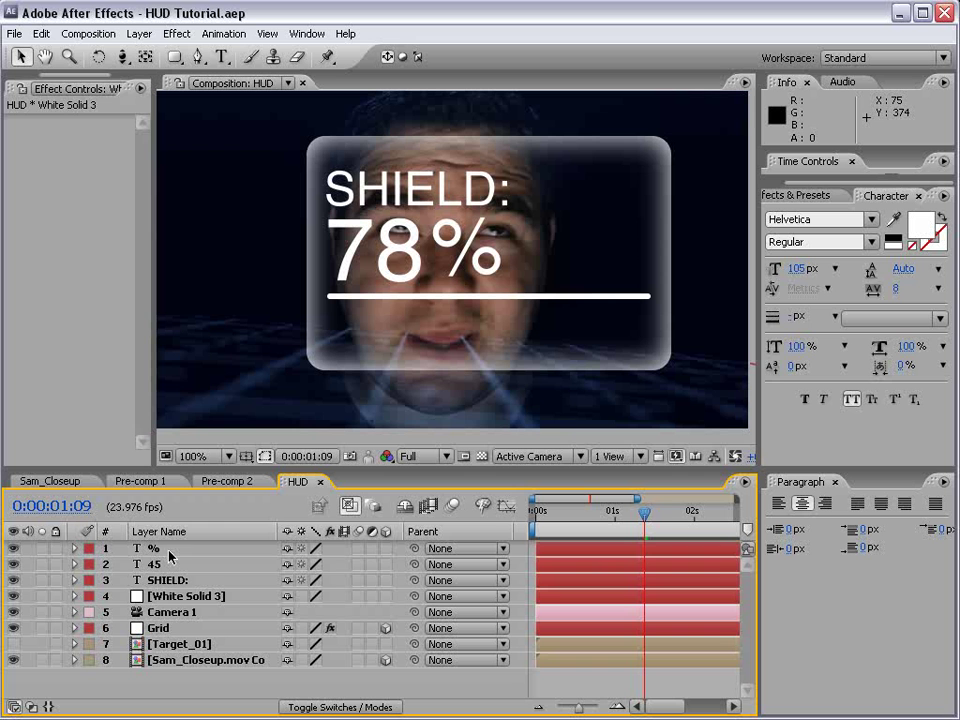
Duplicate the wiggling number layer, shrink the copy and place it beneath the start of the white line.
left_click(155, 565)
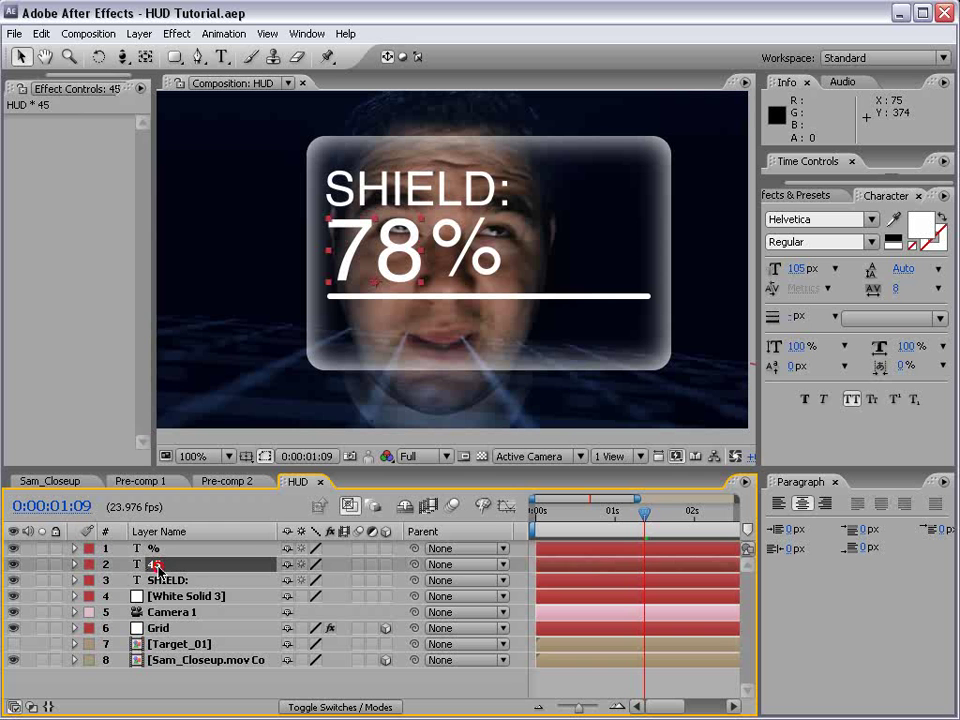
left_click(39, 33)
left_click(97, 199)
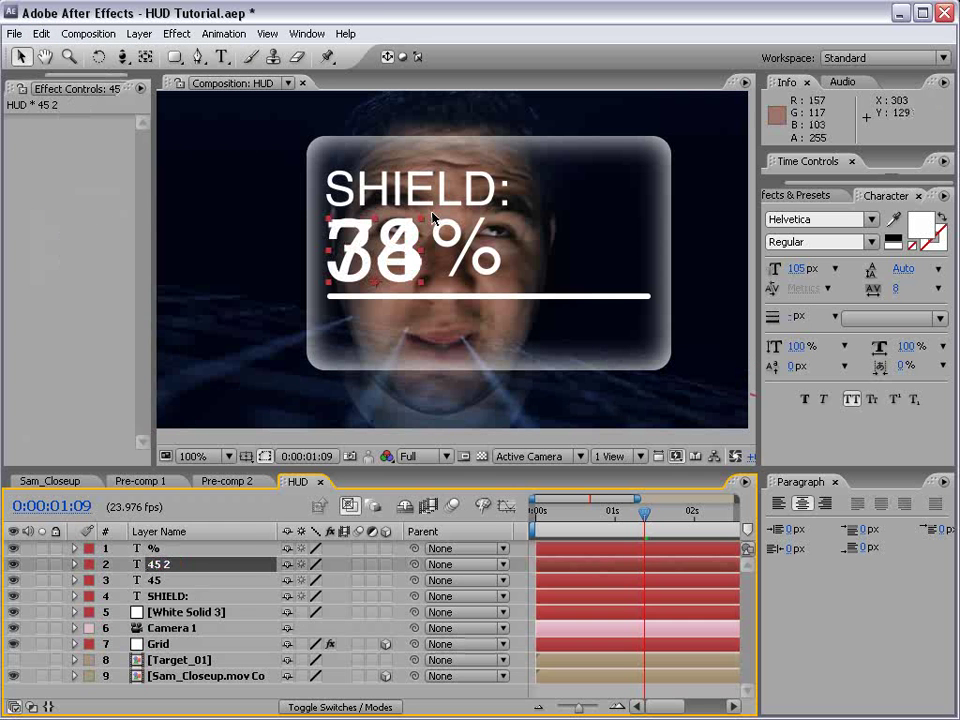
left_click_drag(411, 226, 355, 322)
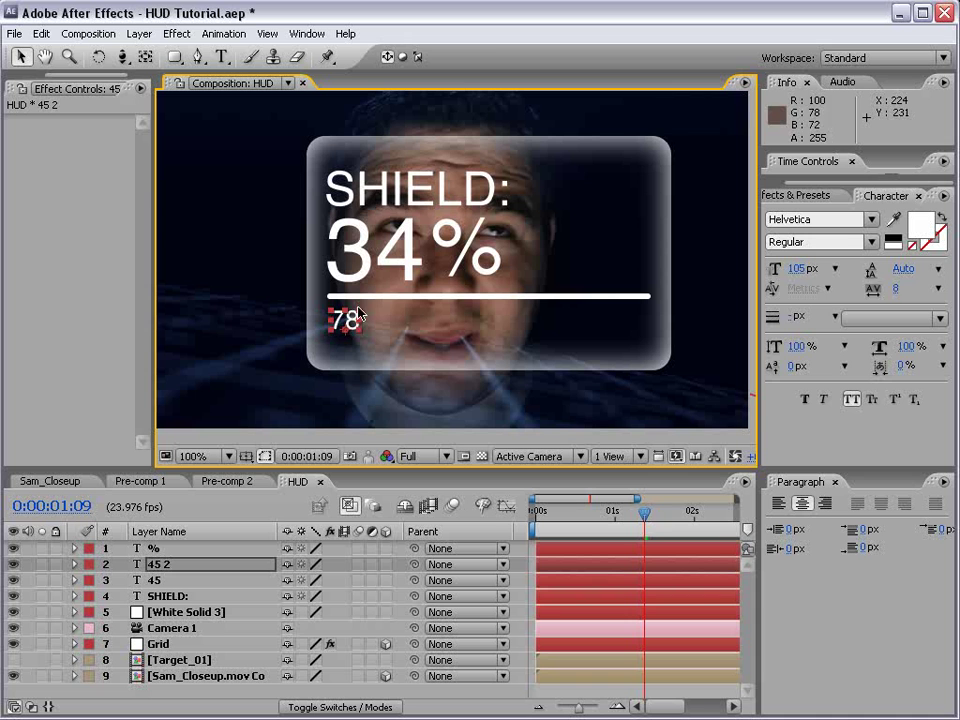
double_click(350, 322)
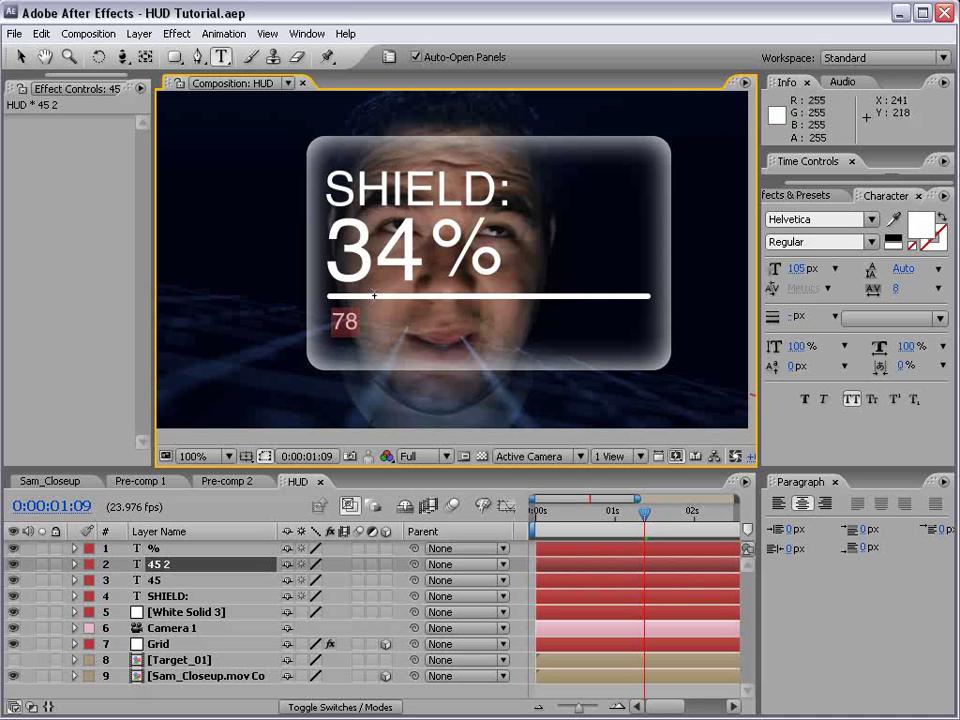
type("89787178649")
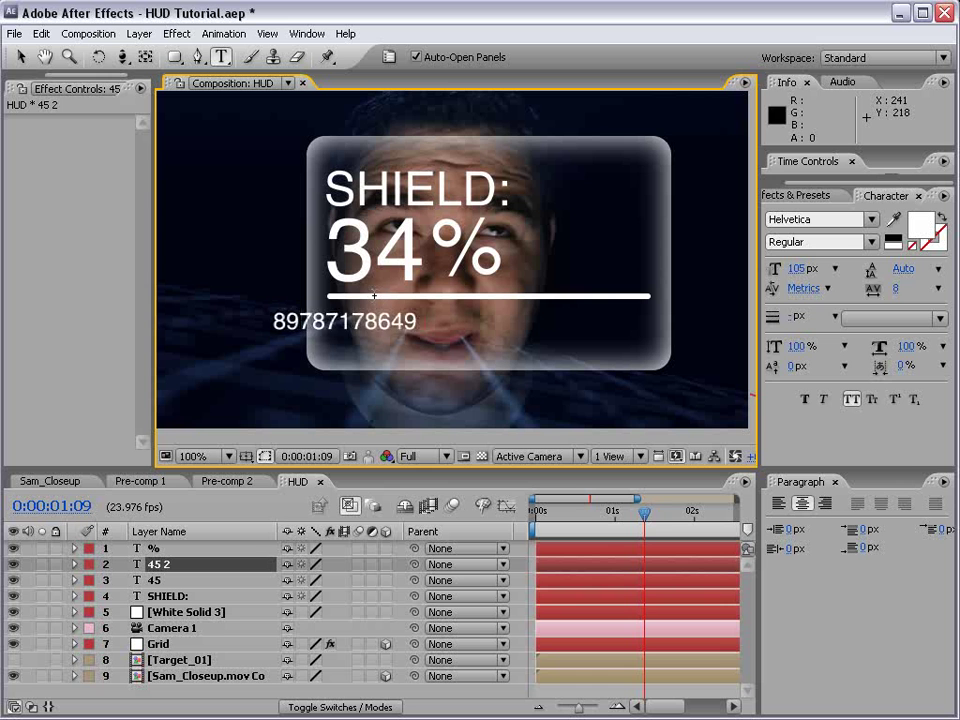
type("80217894")
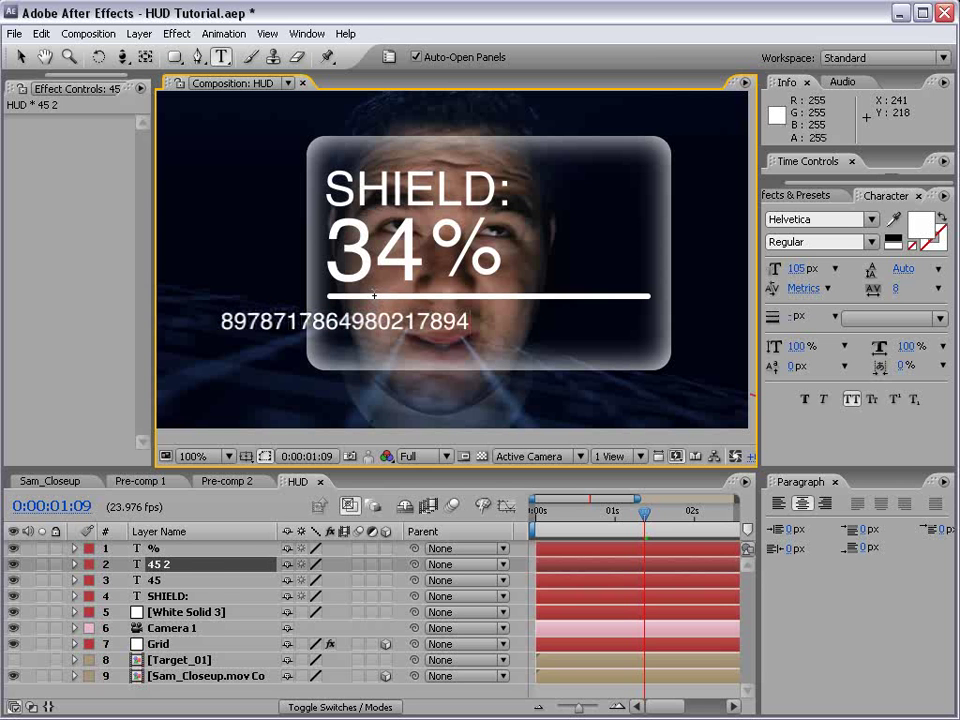
left_click(20, 56)
Left-align the digit string, fit it closely under the start of the line, and scrub to 0:00:01:16 to check the digits.
left_click_drag(349, 332, 425, 324)
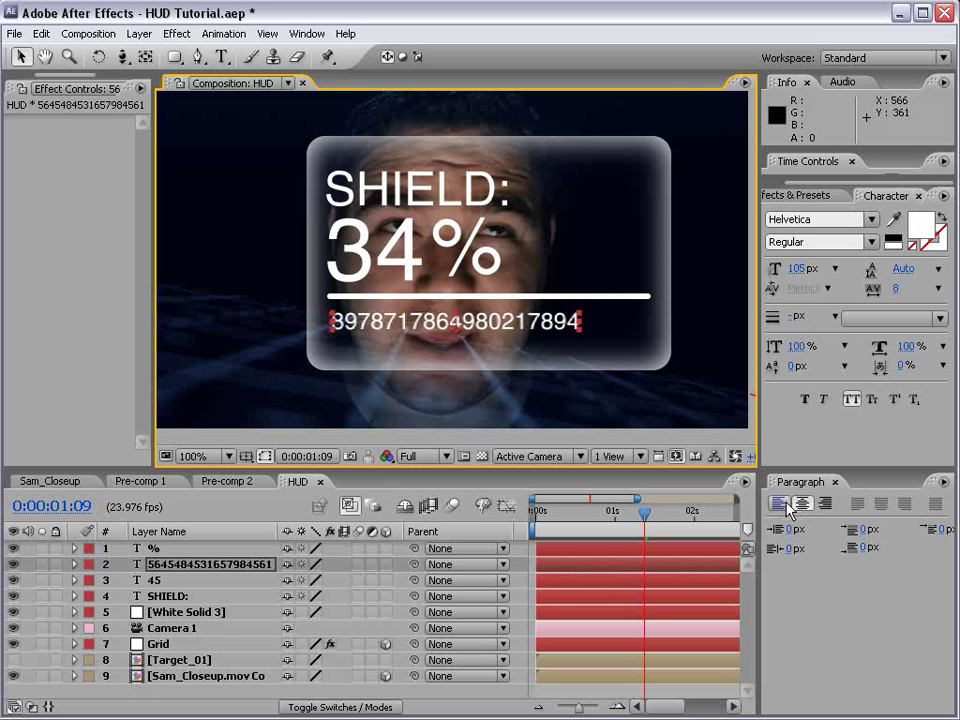
left_click(780, 505)
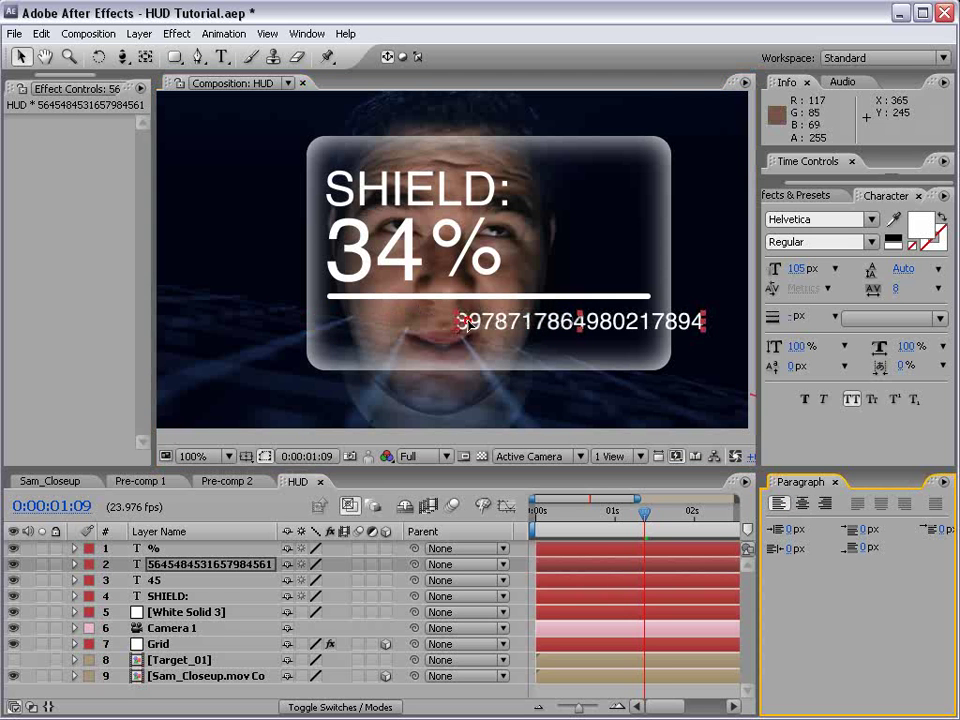
left_click_drag(488, 324, 356, 323)
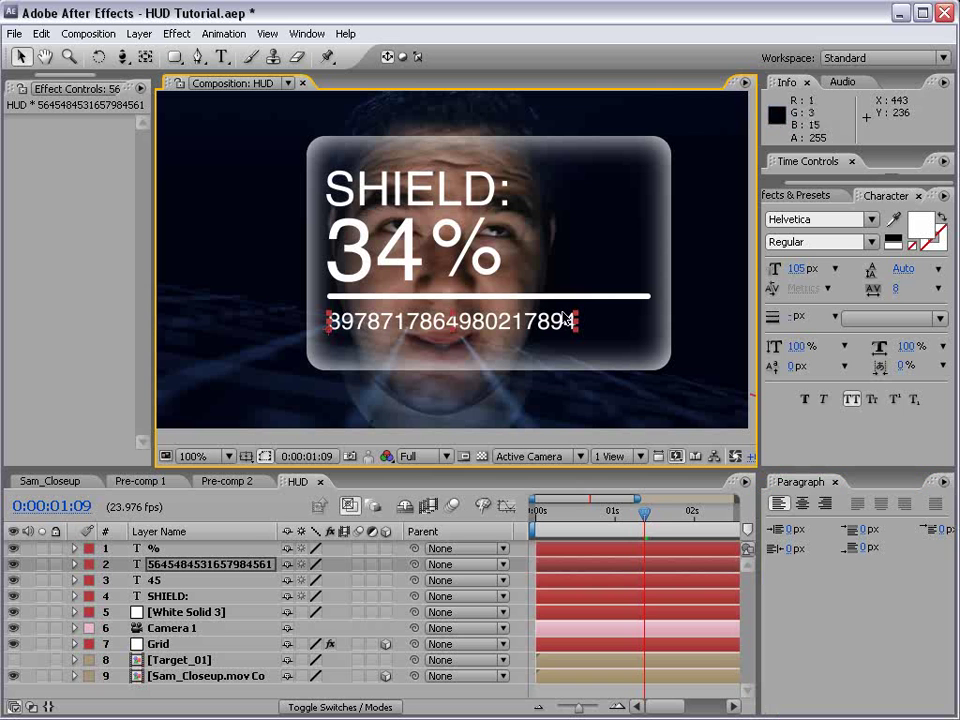
key("Up")
key("Up")
key("Up")
key("Up")
key("Up")
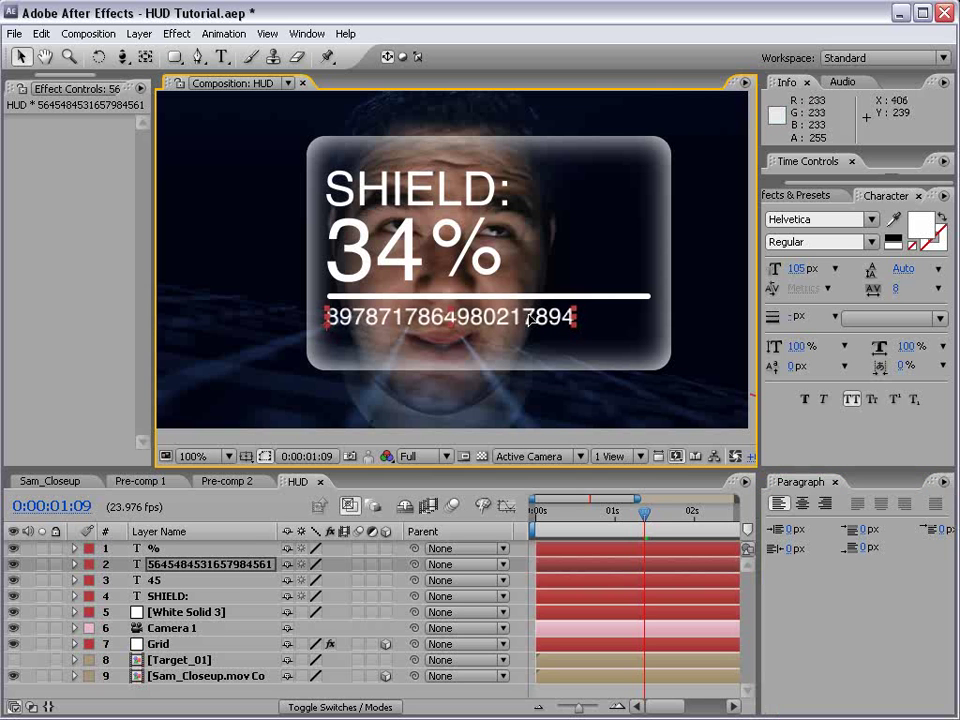
left_click_drag(612, 512, 670, 535)
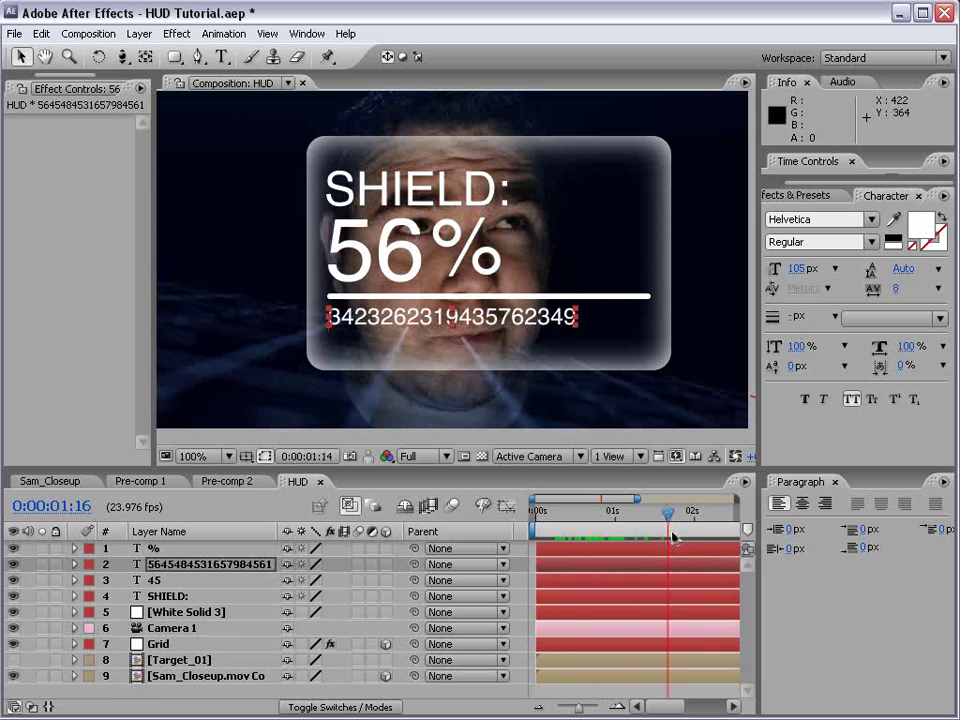
Duplicate the digit row, scale the copy to under half its width and tuck it just beneath the first row.
key("ctrl+d")
key("shift+Down")
key("shift+Down")
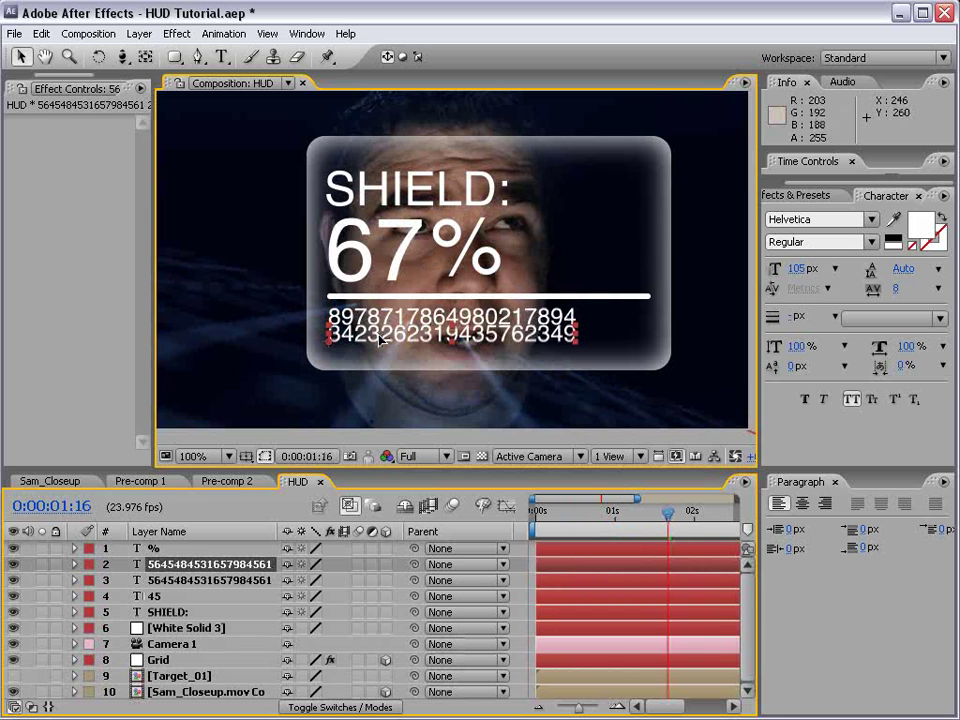
left_click_drag(579, 336, 432, 356)
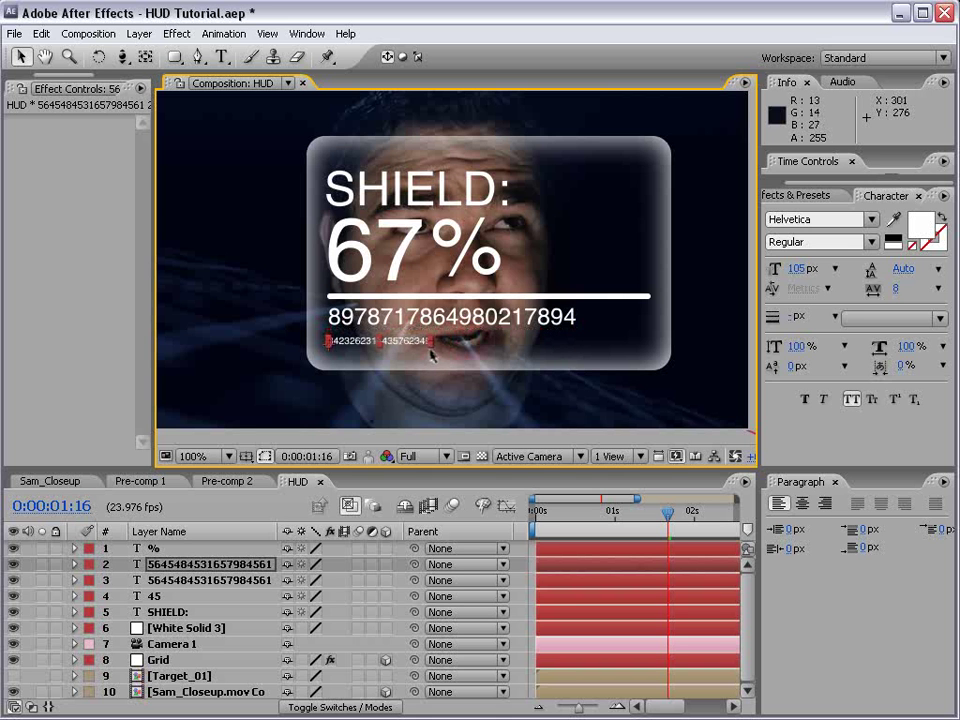
key("Up")
key("Up")
key("Up")
key("Up")
key("Up")
key("Up")
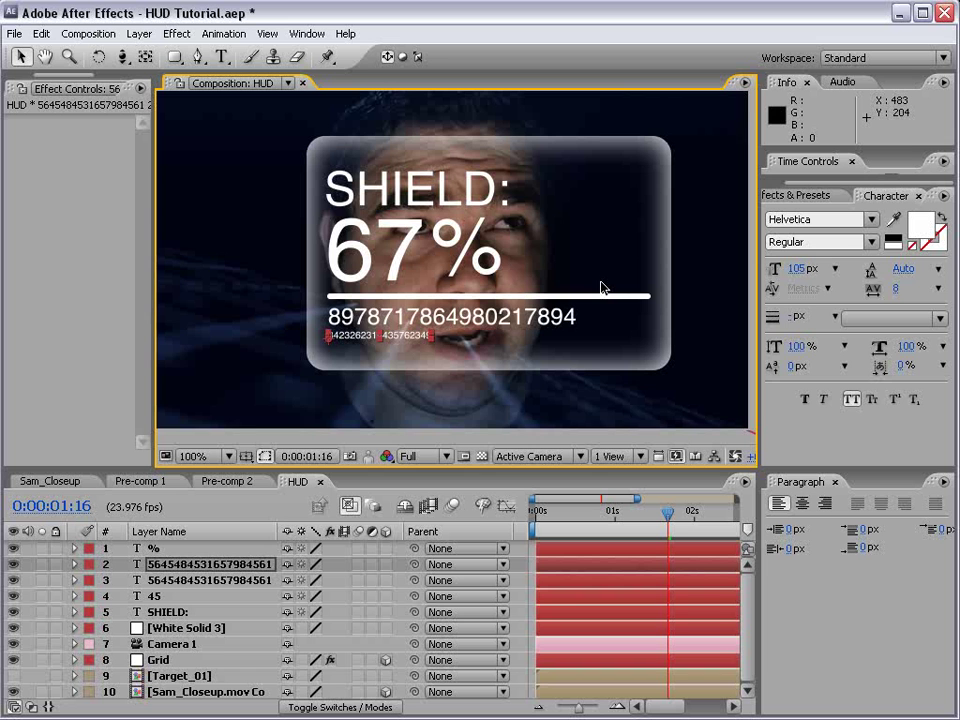
Duplicate the small digit row and place the copy directly beneath it as a third row.
key("ctrl+d")
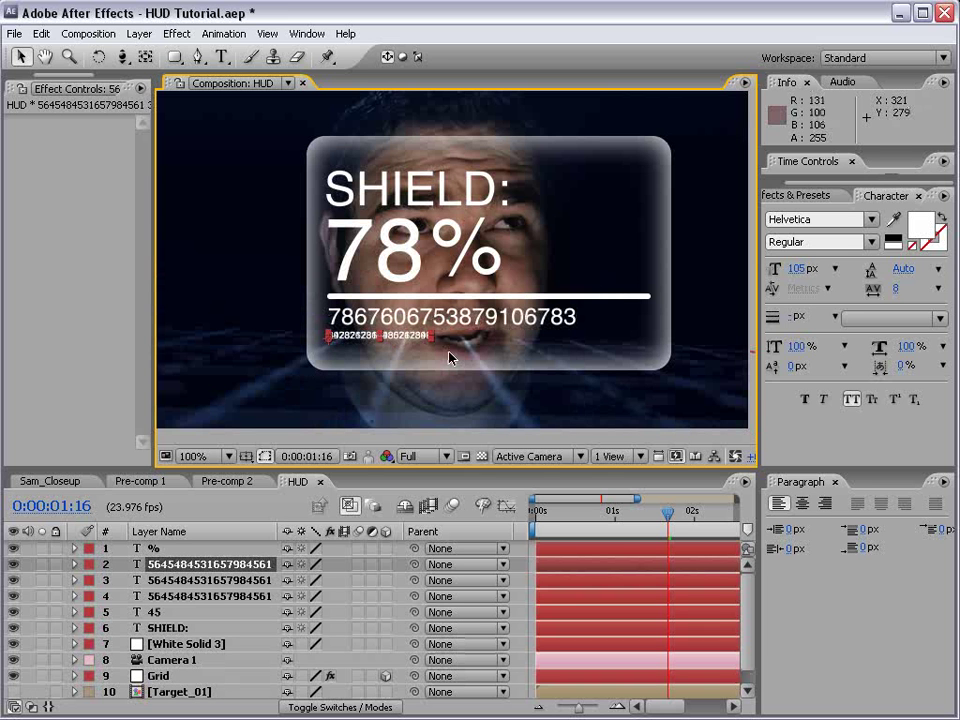
key("Up")
key("Up")
key("Up")
key("Up")
key("Up")
key("Up")
key("Up")
key("Up")
key("Up")
key("Up")
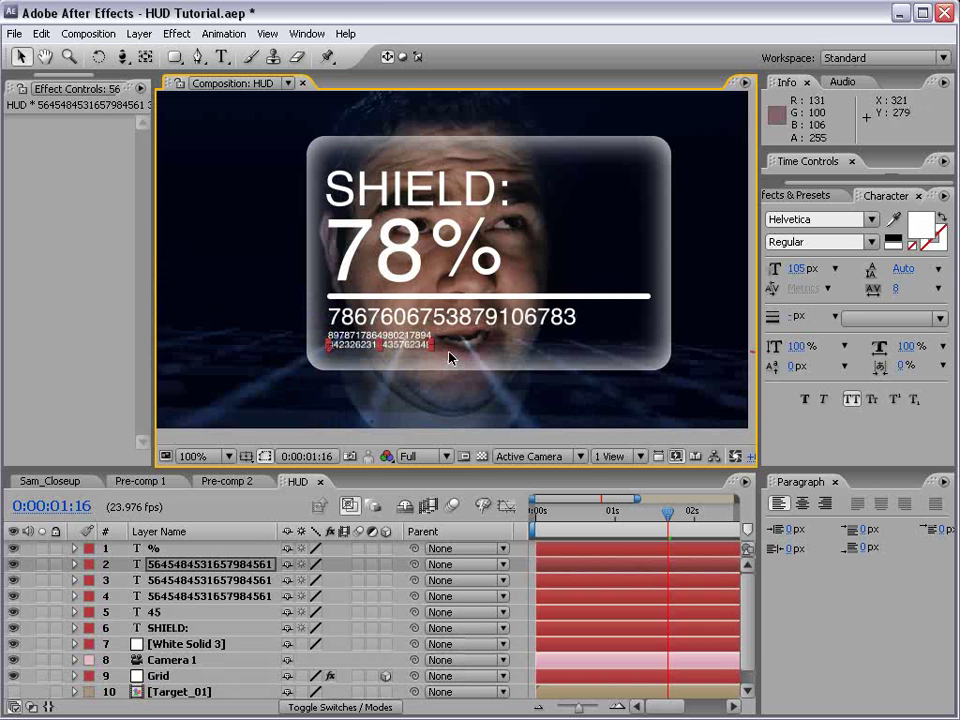
Lengthen the upper small digit row by inserting 13 extra digits in its middle.
key("ctrl+t")
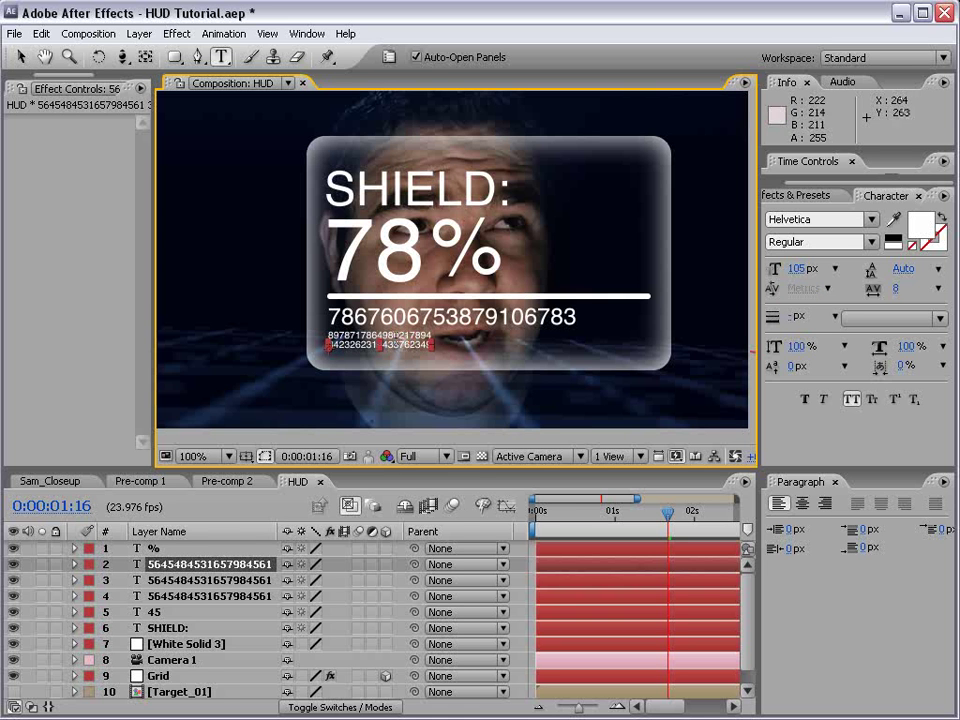
left_click(395, 338)
type("89778979")
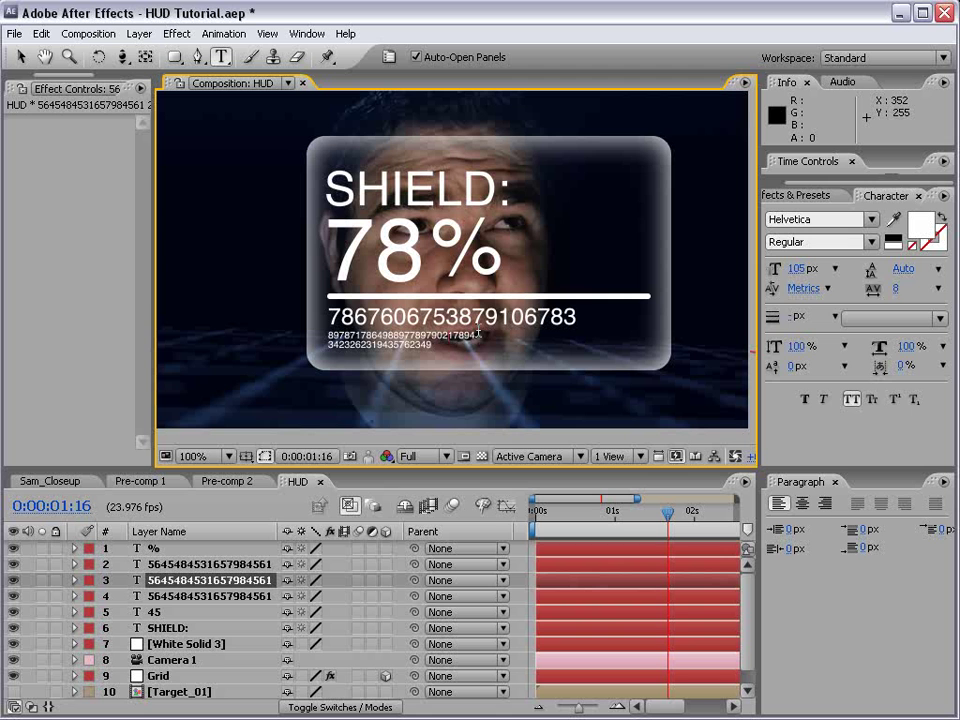
type("87987")
key("KP_Enter")
key("v")
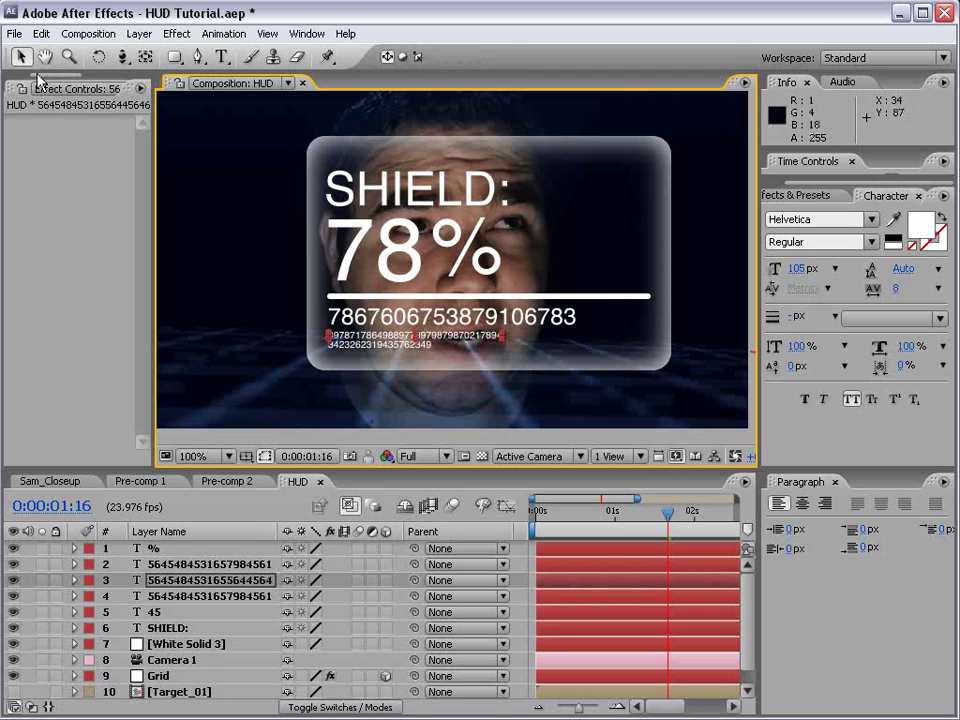
Nudge the lengthened row slightly up towards the large digit row and save the project.
left_click_drag(488, 385, 488, 382)
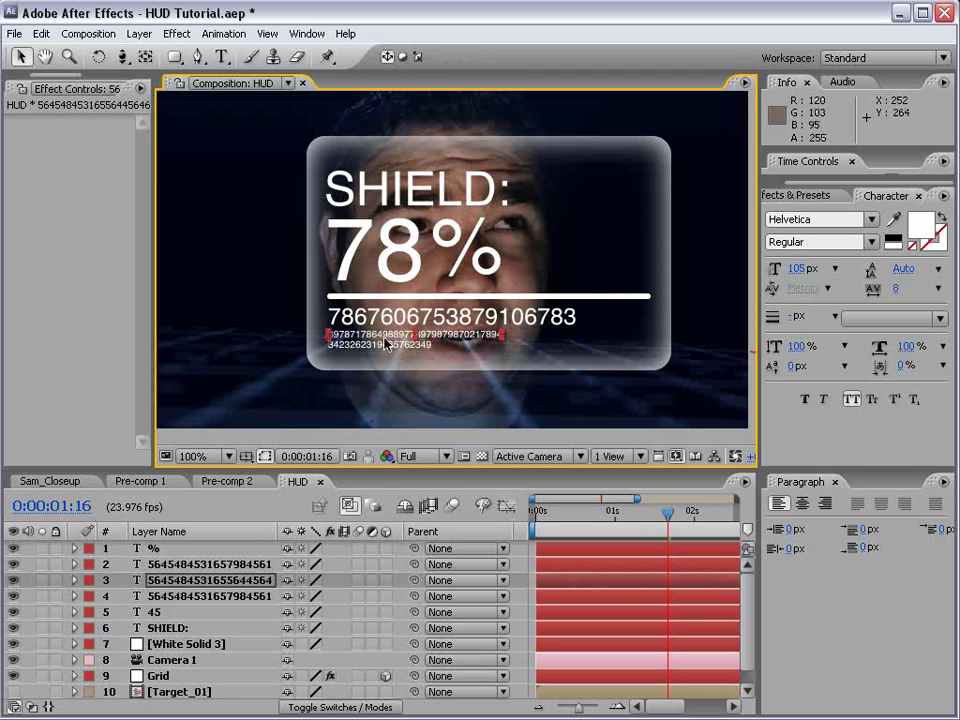
scroll(384, 349, "up", 1)
left_click_drag(323, 400, 388, 246)
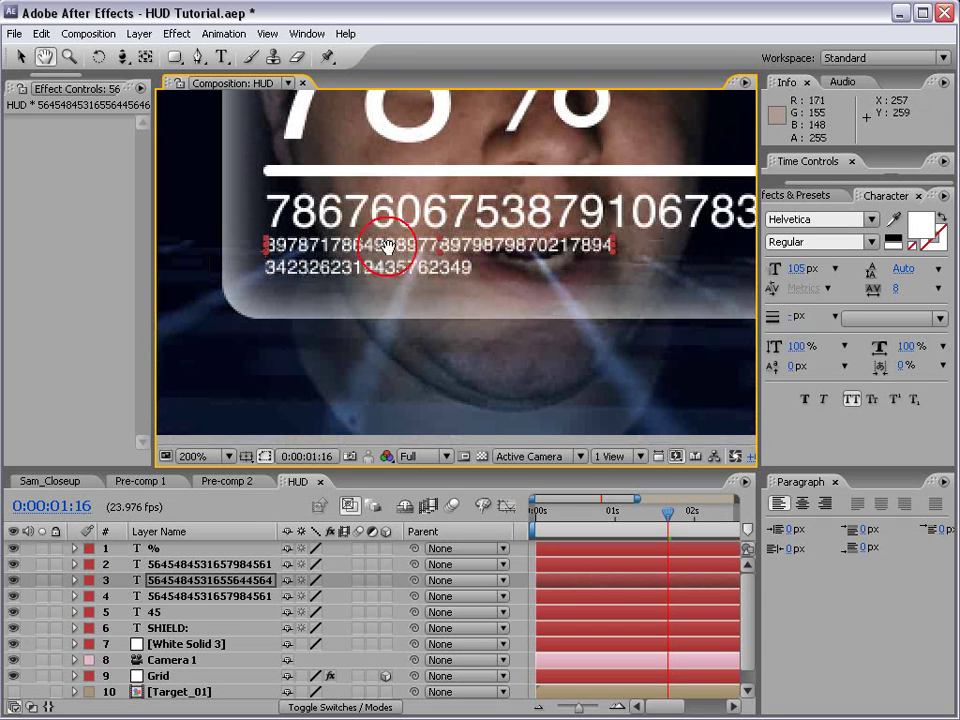
key("v")
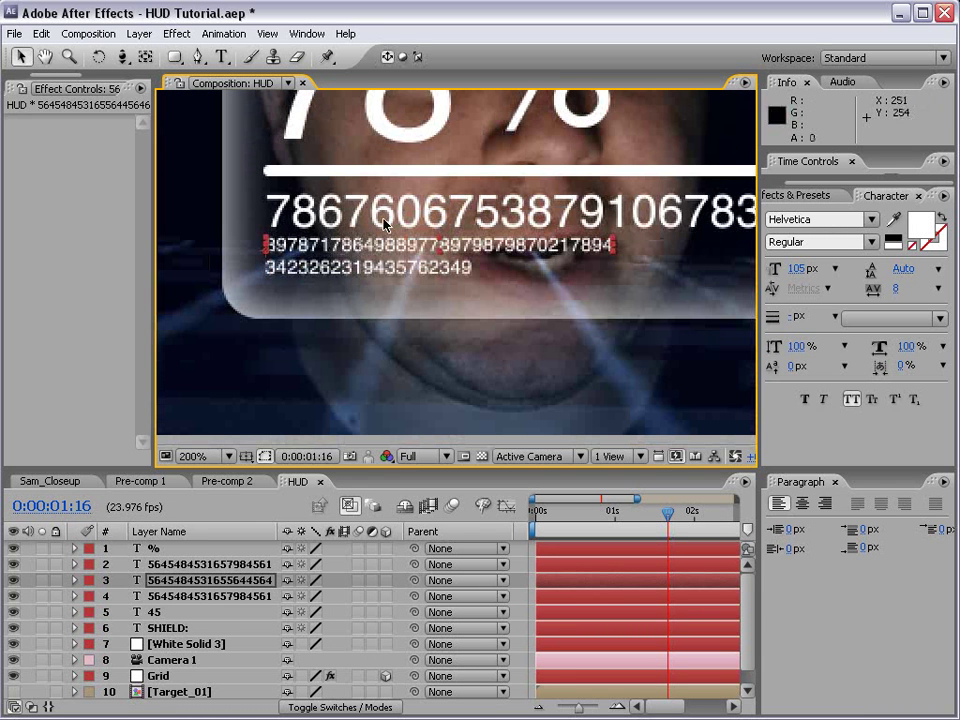
scroll(396, 315, "down", 2)
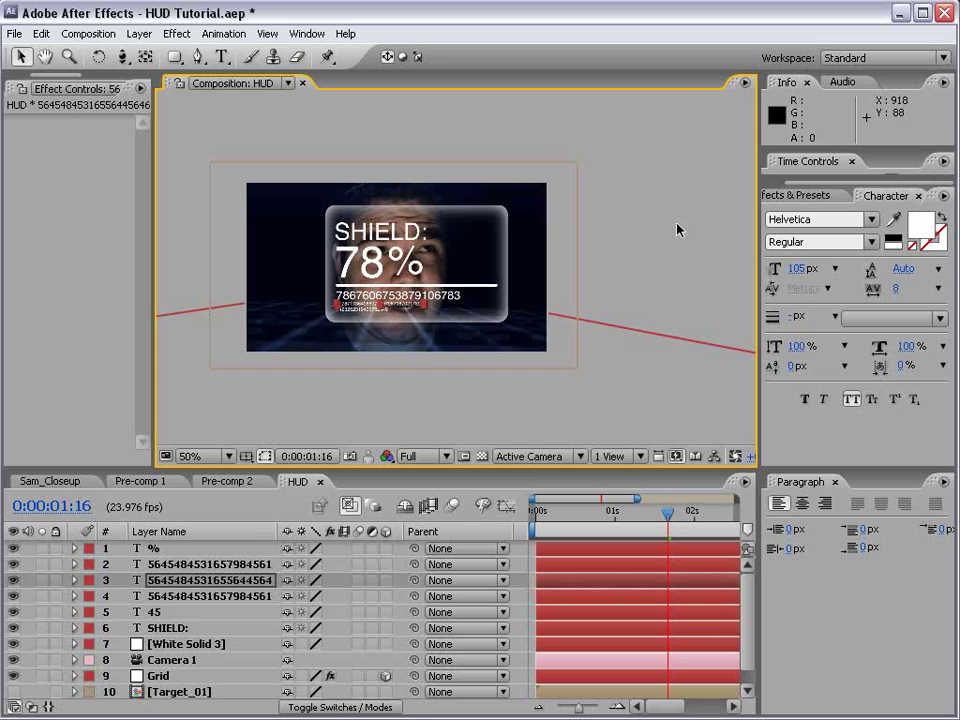
scroll(453, 267, "up", 1)
key("ctrl+s")
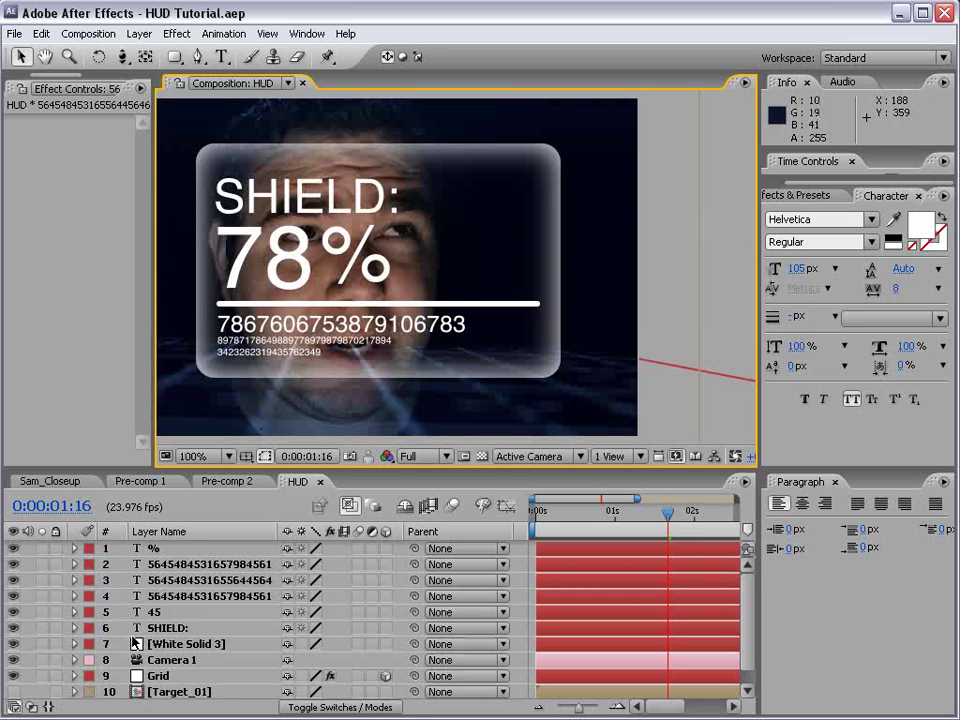
Make White Solid 3 and all text layers above it 3D, and pre-compose them together as Shield.
left_click(180, 644)
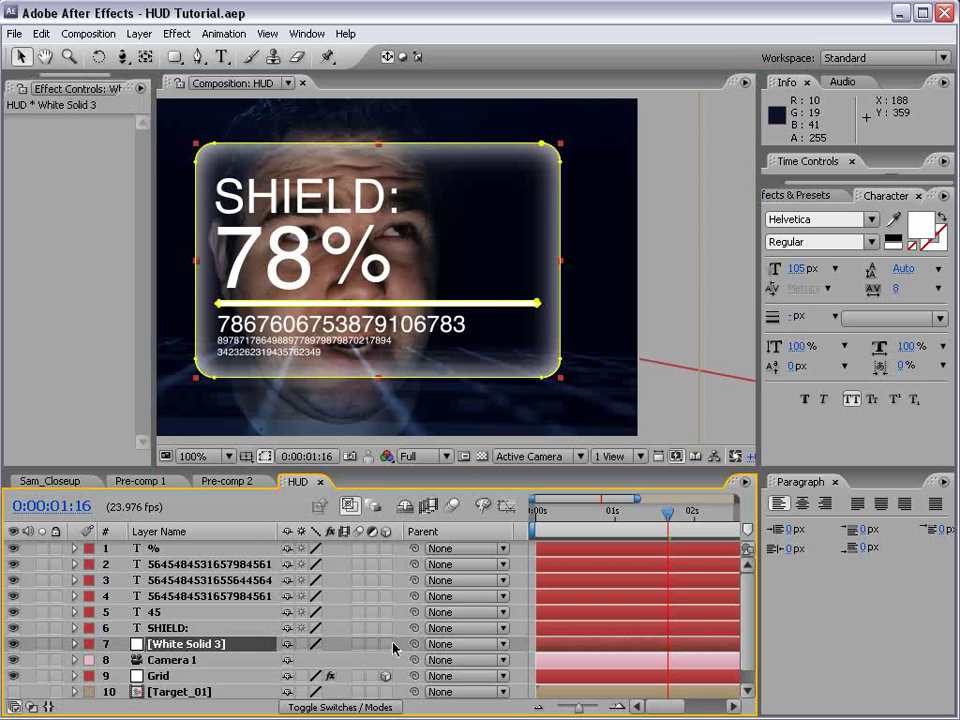
left_click_drag(386, 644, 386, 552)
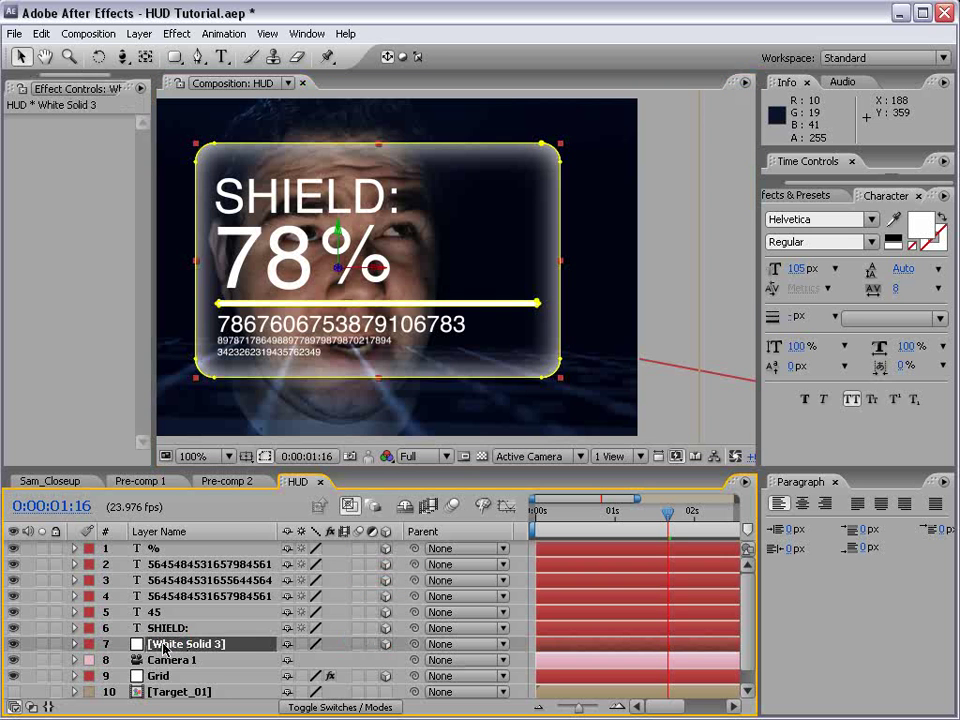
left_click(160, 551, "shift")
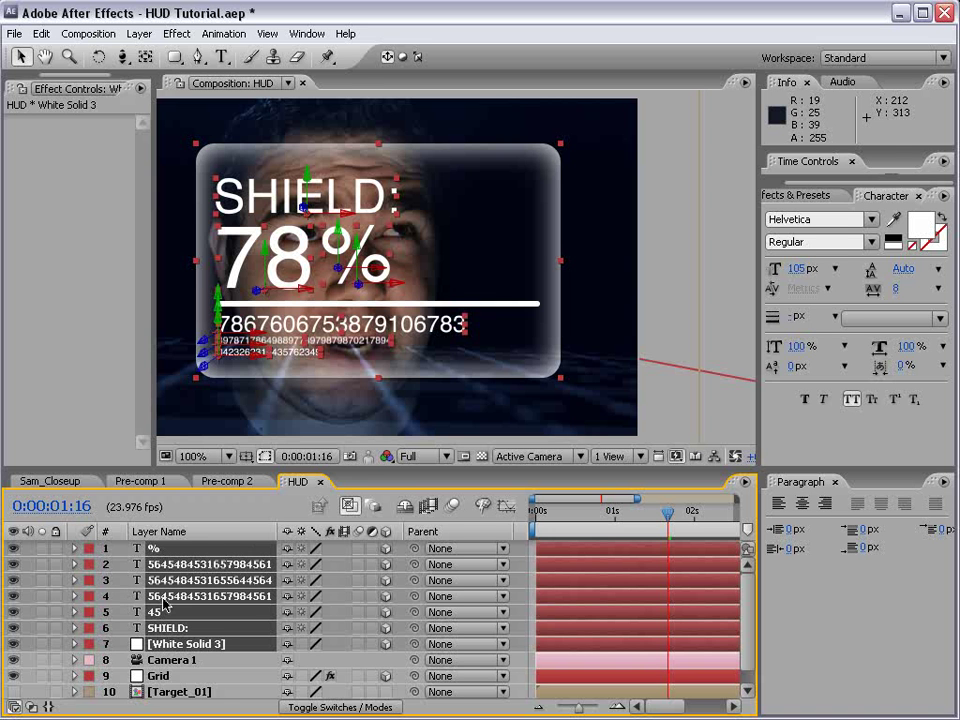
left_click(140, 33)
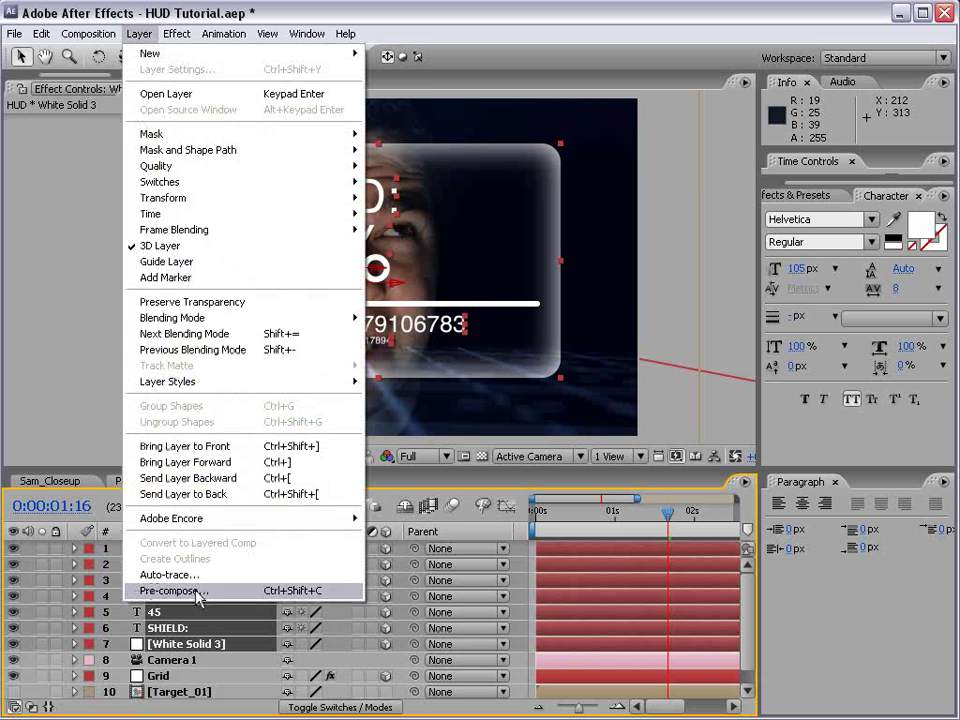
left_click(234, 589)
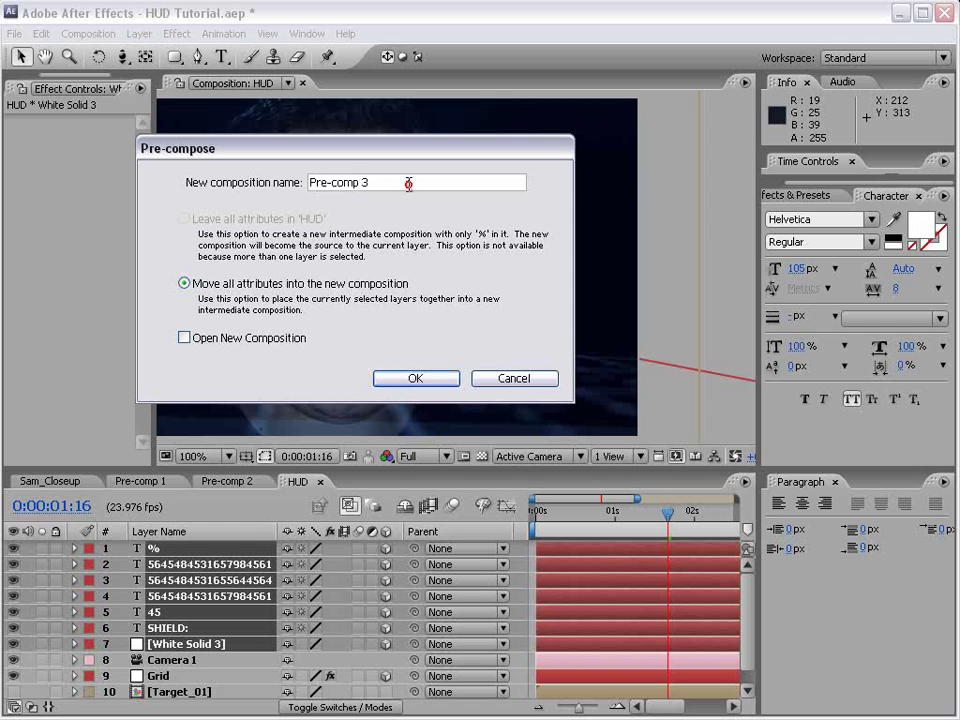
type("Shield")
key("Return")
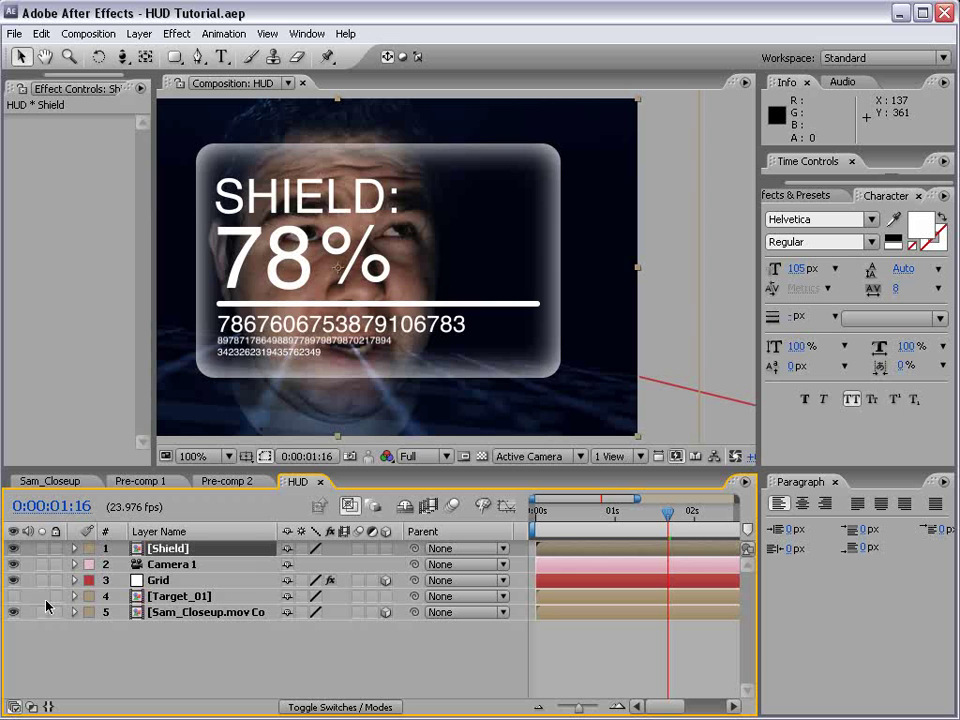
Hide the Shield layer, close the Paragraph panel to widen the timeline, and bring the whole frame into view.
left_click(13, 549)
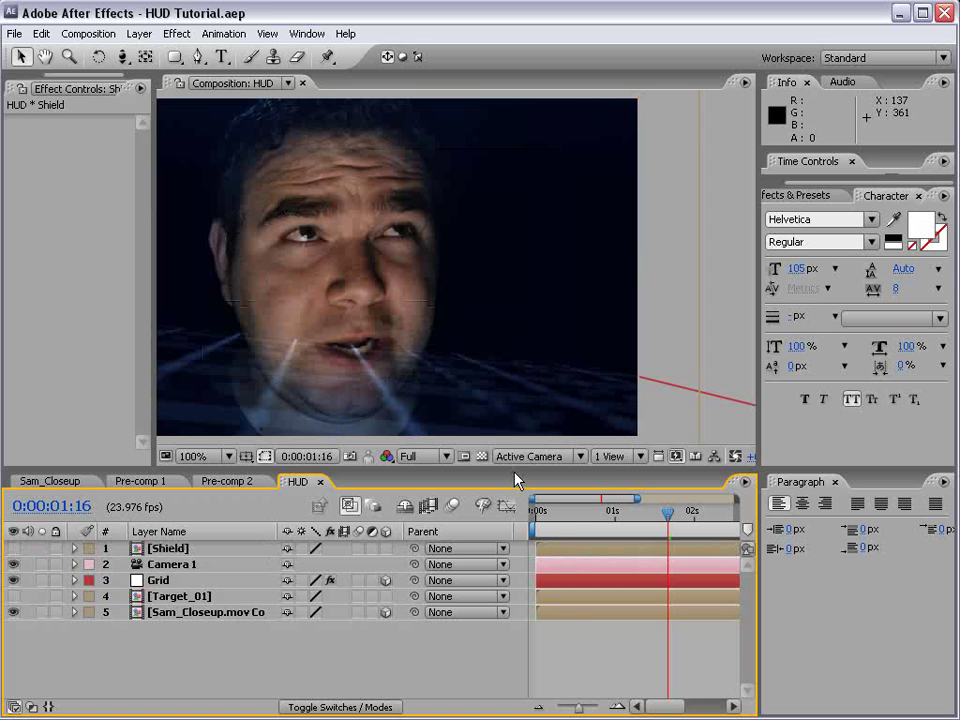
left_click(835, 482)
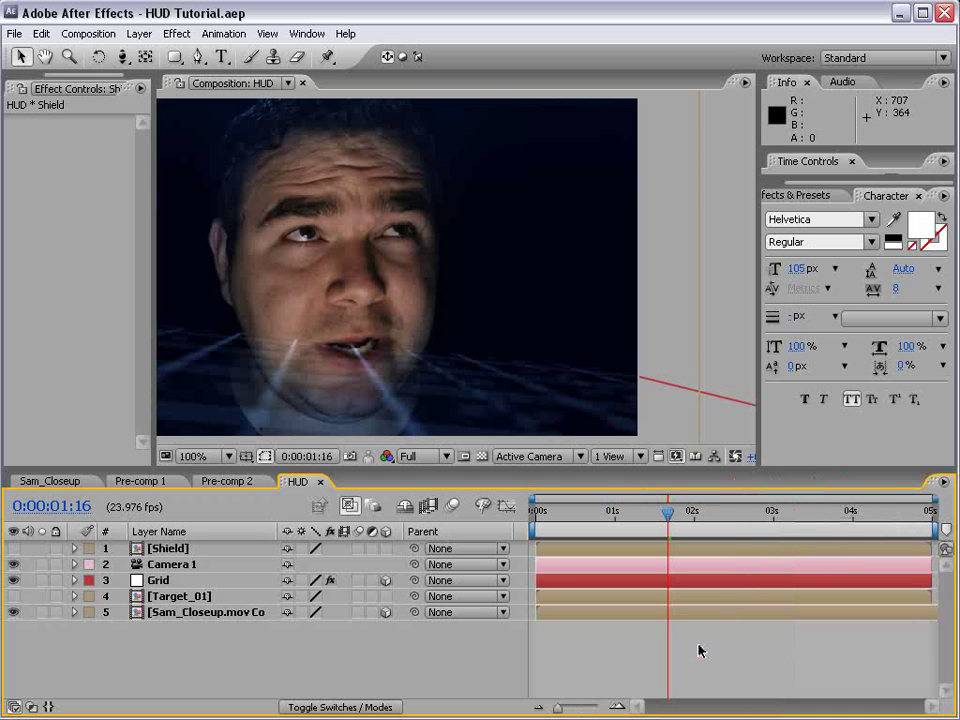
key("space")
left_click_drag(319, 317, 424, 315)
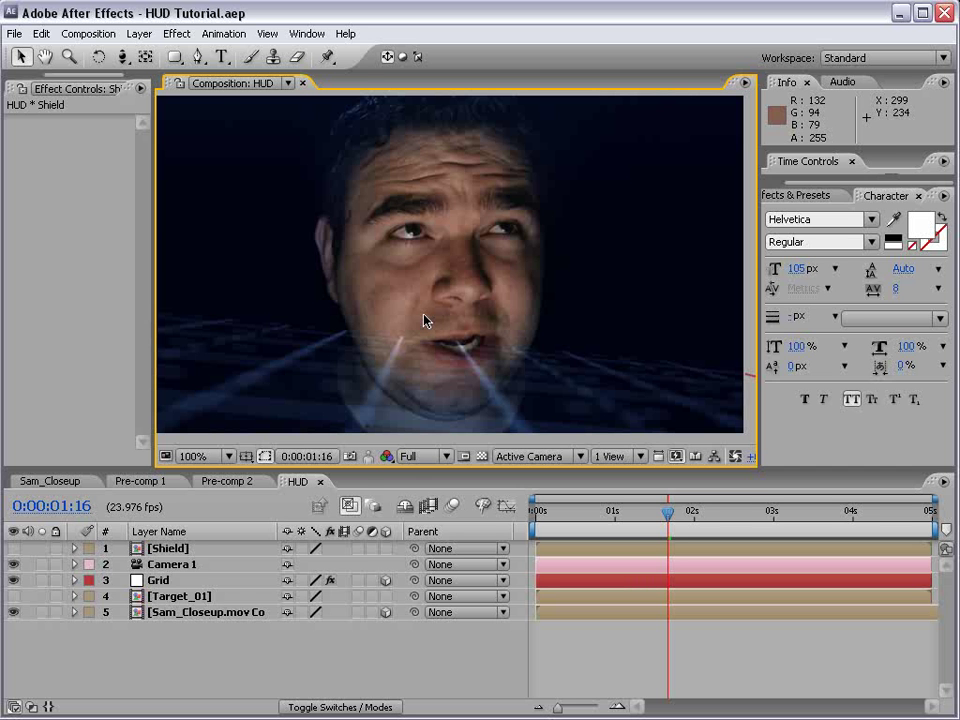
Create a white solid 360 px wide and 360 px high in the HUD composition.
left_click(145, 35)
mouse_move(145, 51)
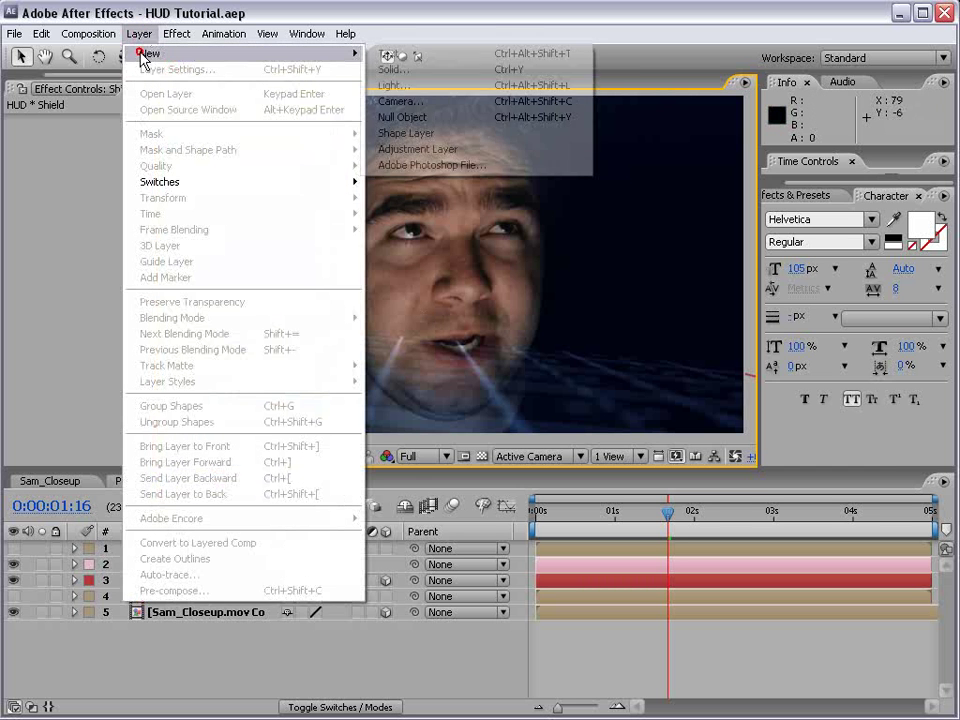
left_click(429, 72)
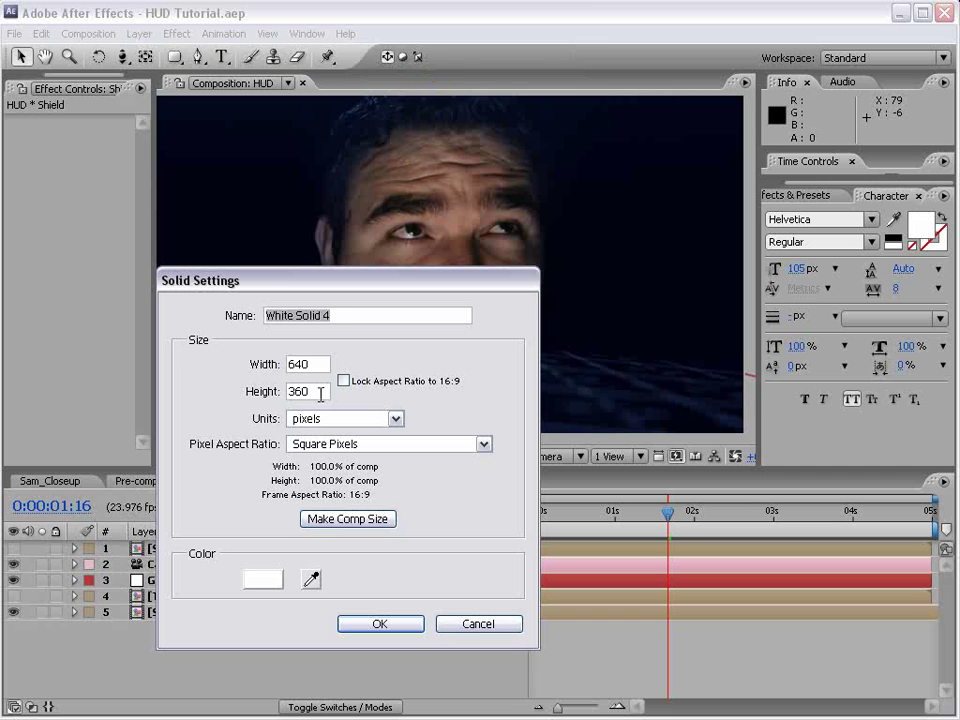
double_click(320, 363)
type("360")
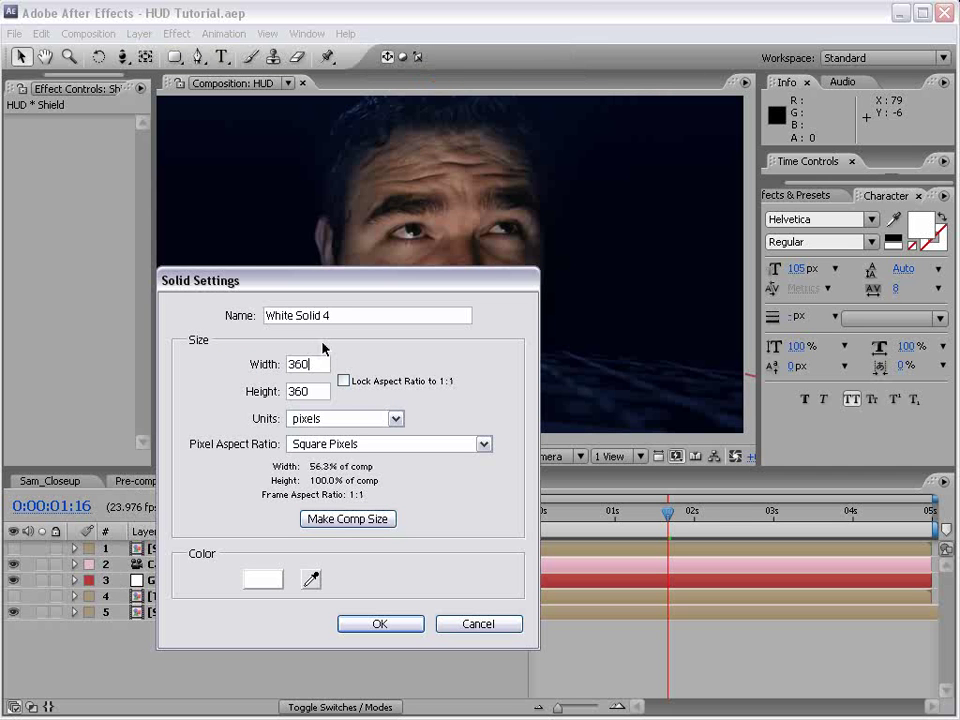
left_click(381, 625)
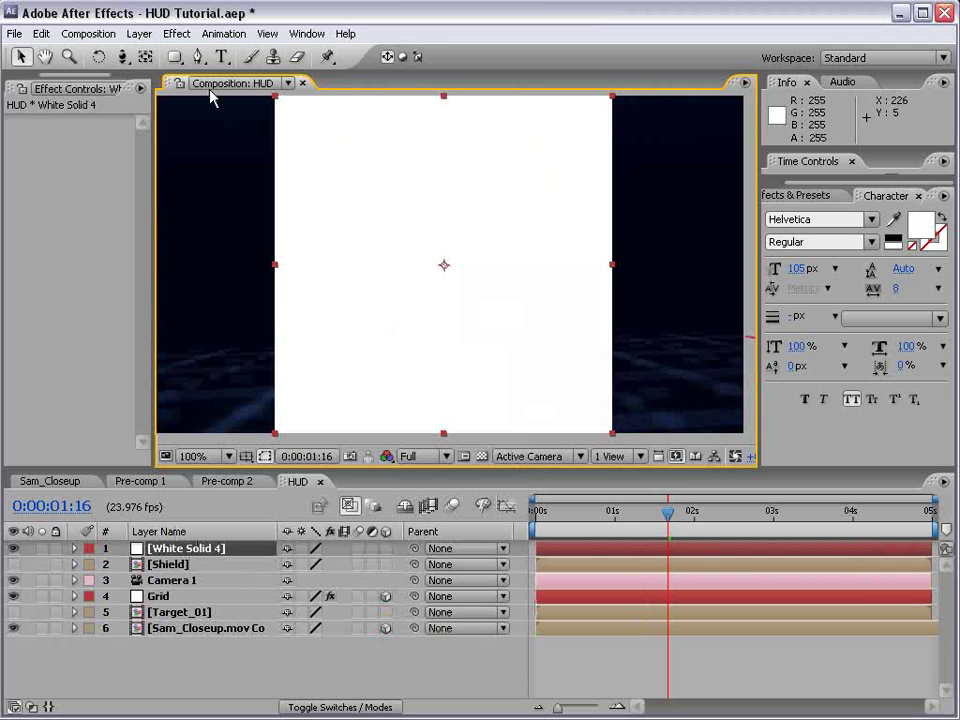
Draw a closed six-point, needle-shaped Pen mask down the middle of White Solid 4, narrow at the top and wider near its pointed bottom.
left_click(198, 57)
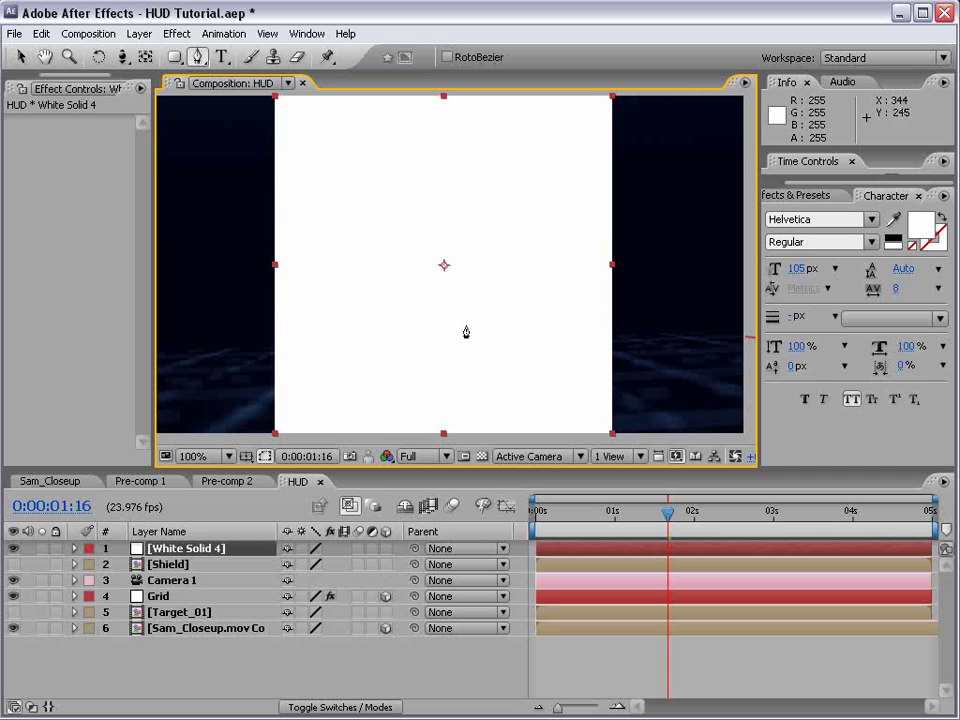
left_click(443, 106)
left_click(433, 123)
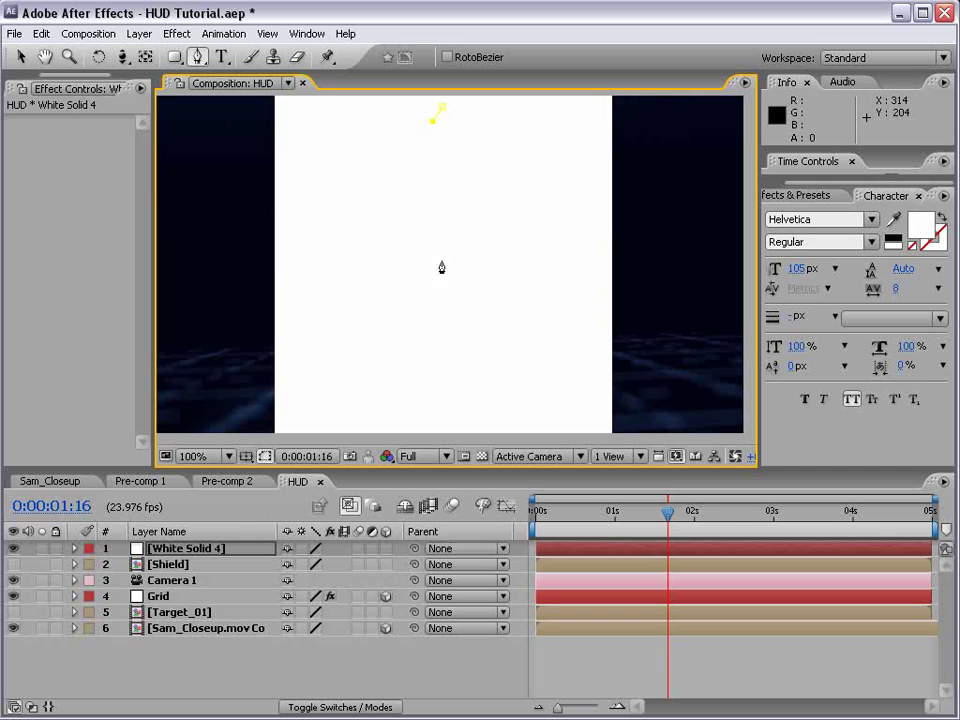
left_click(422, 375)
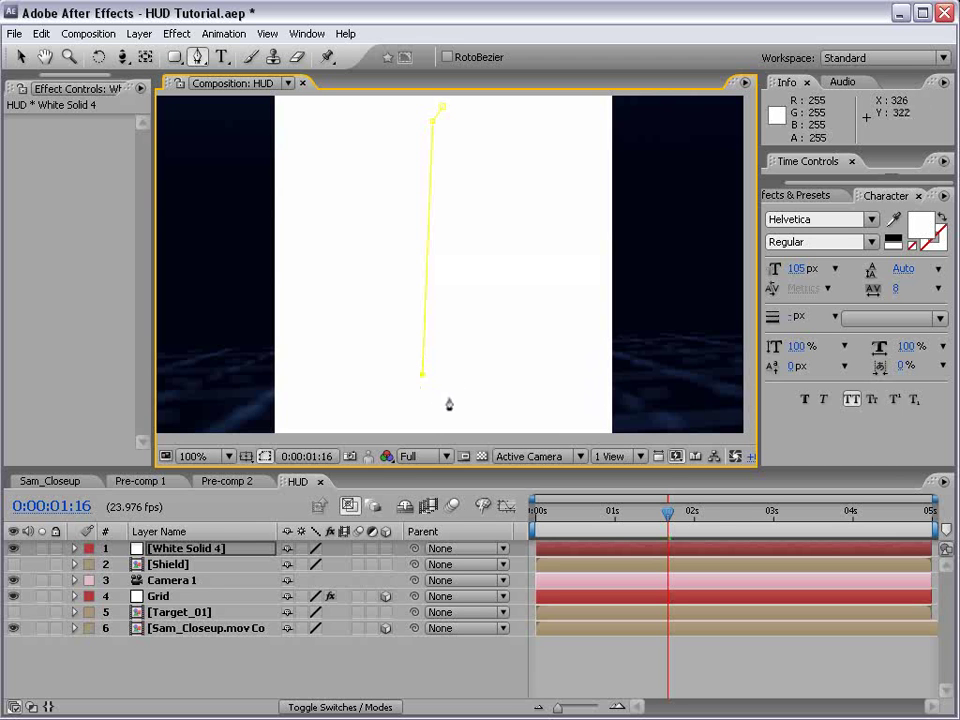
left_click(448, 396)
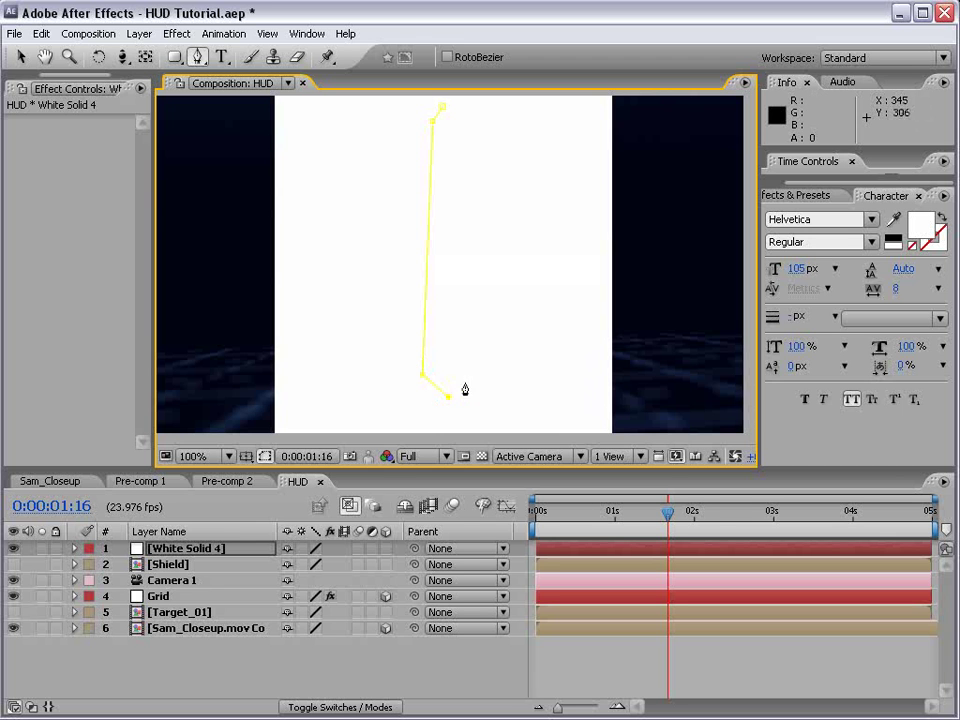
left_click(463, 121)
left_click(443, 111)
key("v")
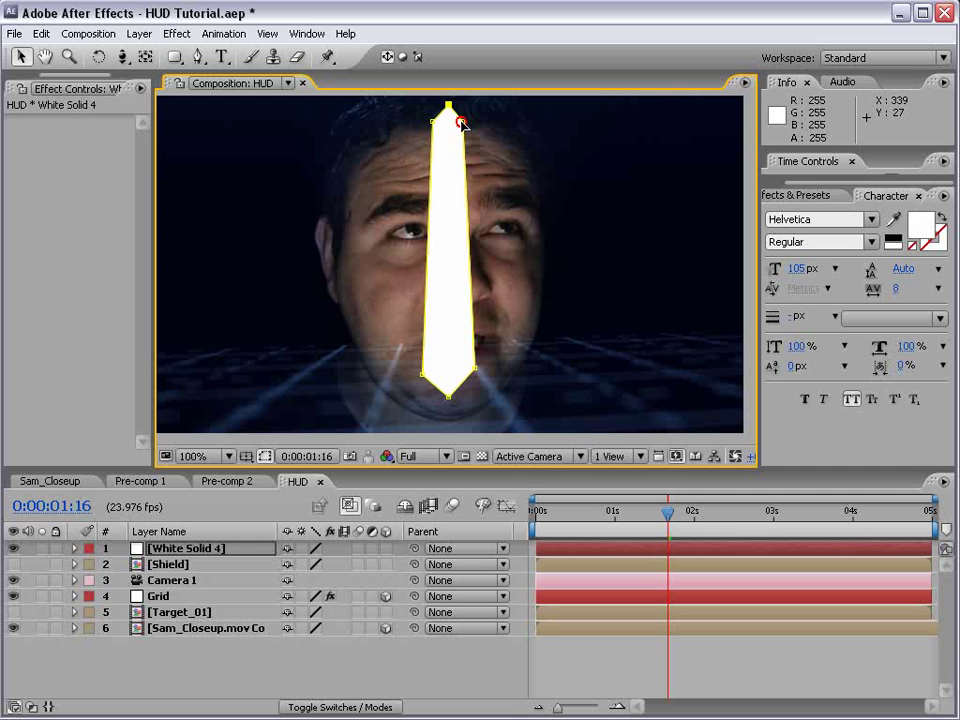
Narrow the needle mask and even out its points, using a temporary vertical guide through the top tip to centre the bottom tip.
left_click_drag(461, 121, 443, 125)
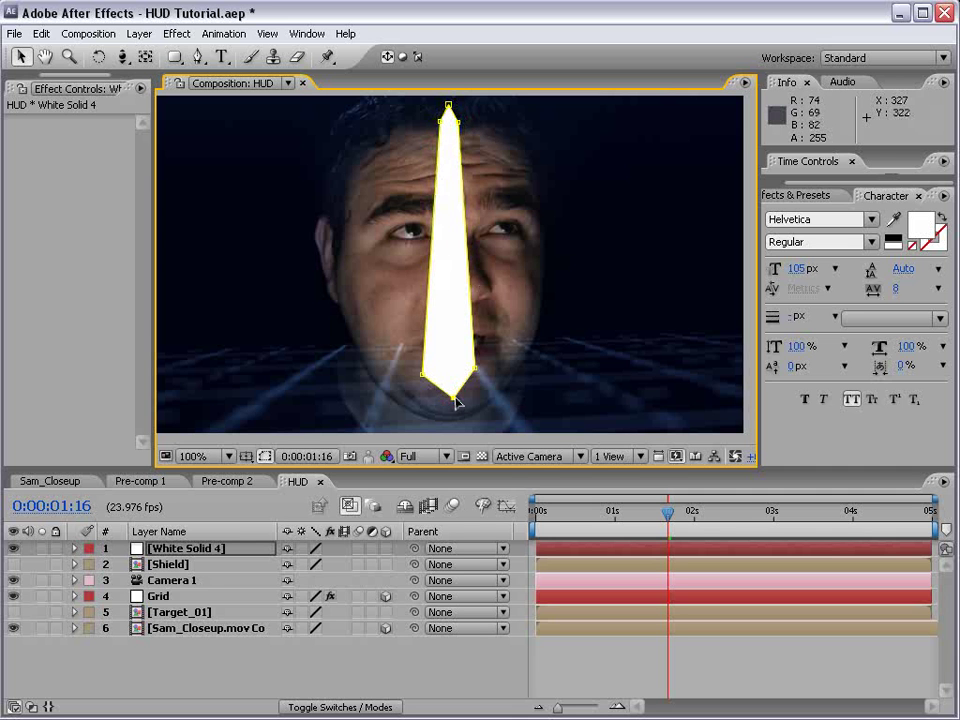
left_click_drag(424, 375, 426, 368)
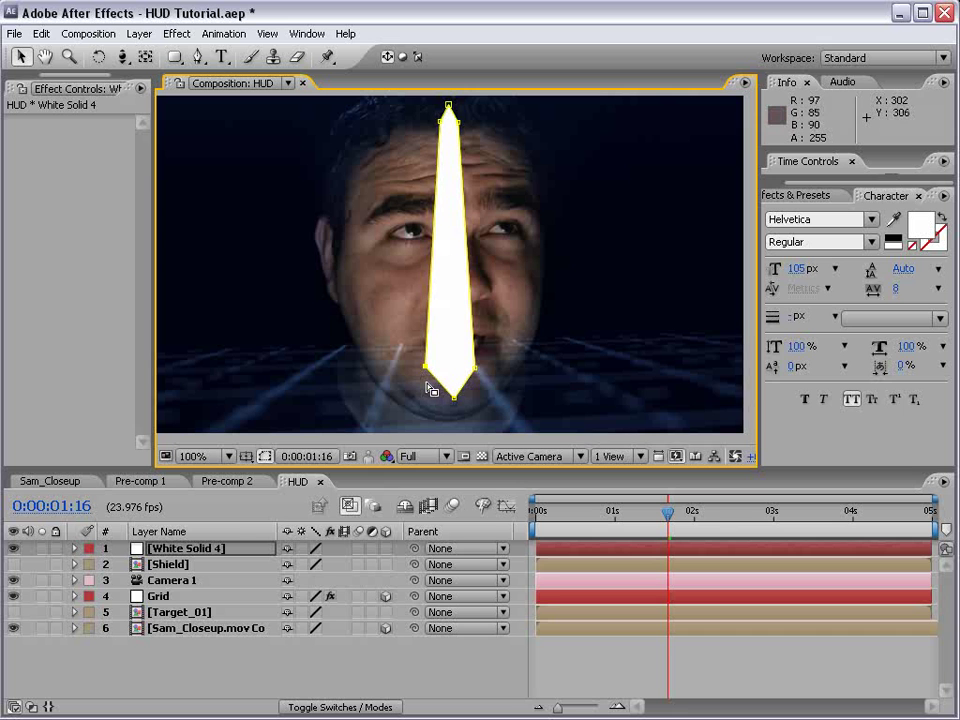
key("ctrl+r")
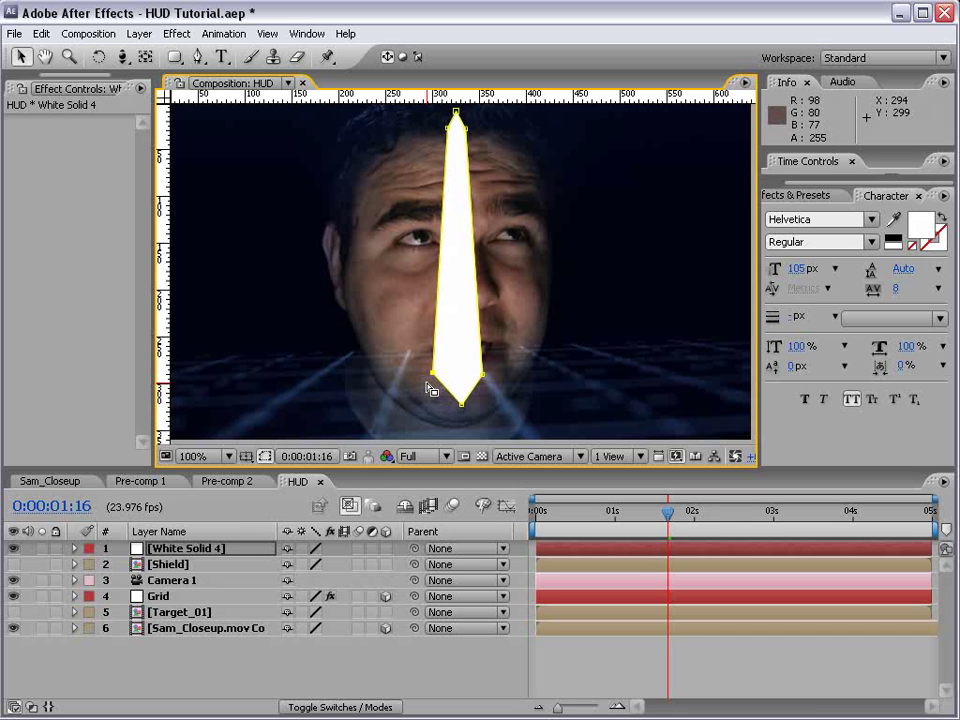
left_click_drag(162, 160, 456, 165)
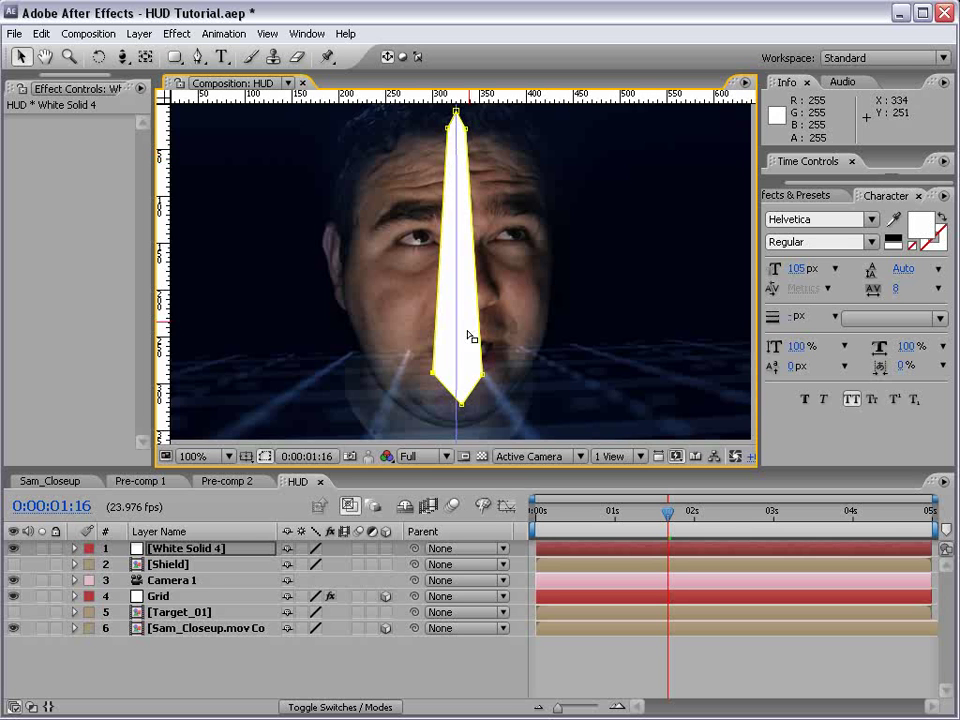
left_click(456, 406)
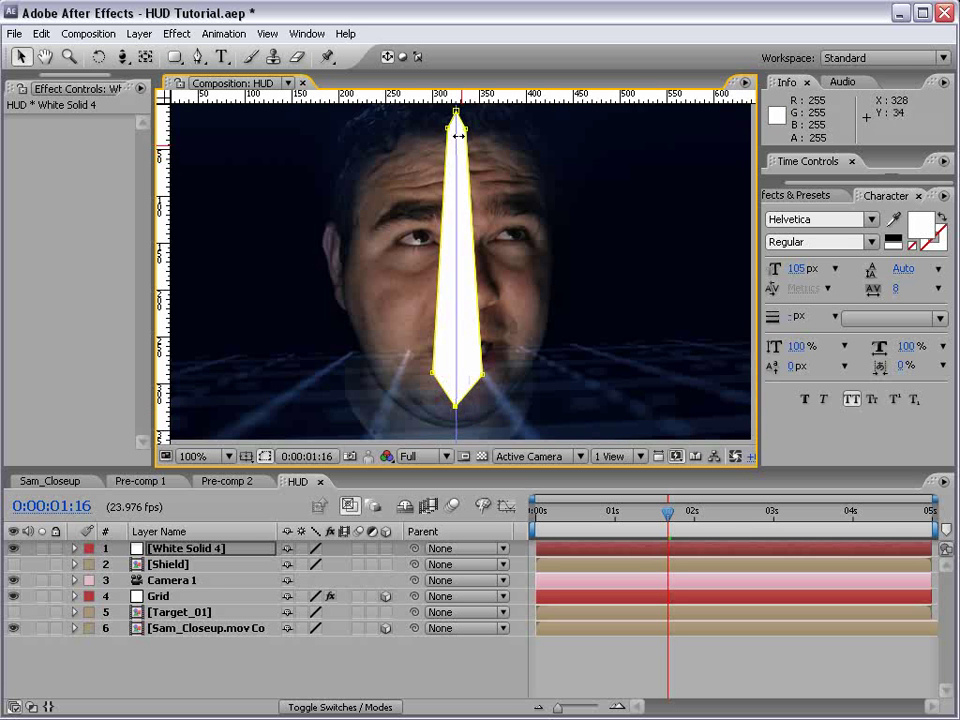
left_click(458, 408)
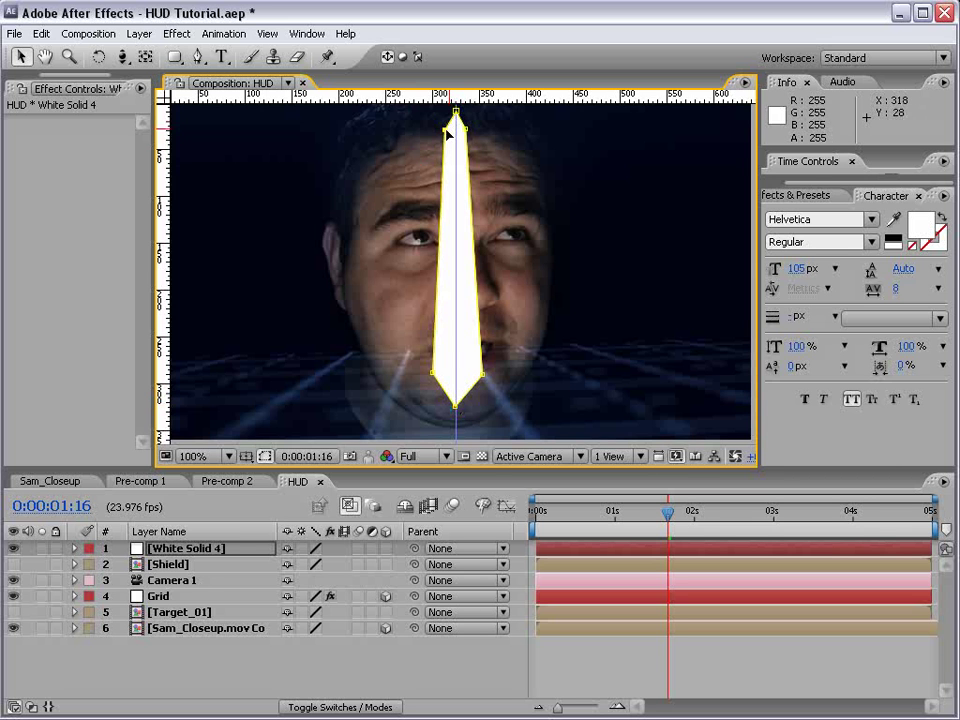
key("ctrl+r")
Add a small circular mask to White Solid 4, centred in the wide lower end of the needle shape.
left_click_drag(193, 59, 240, 101)
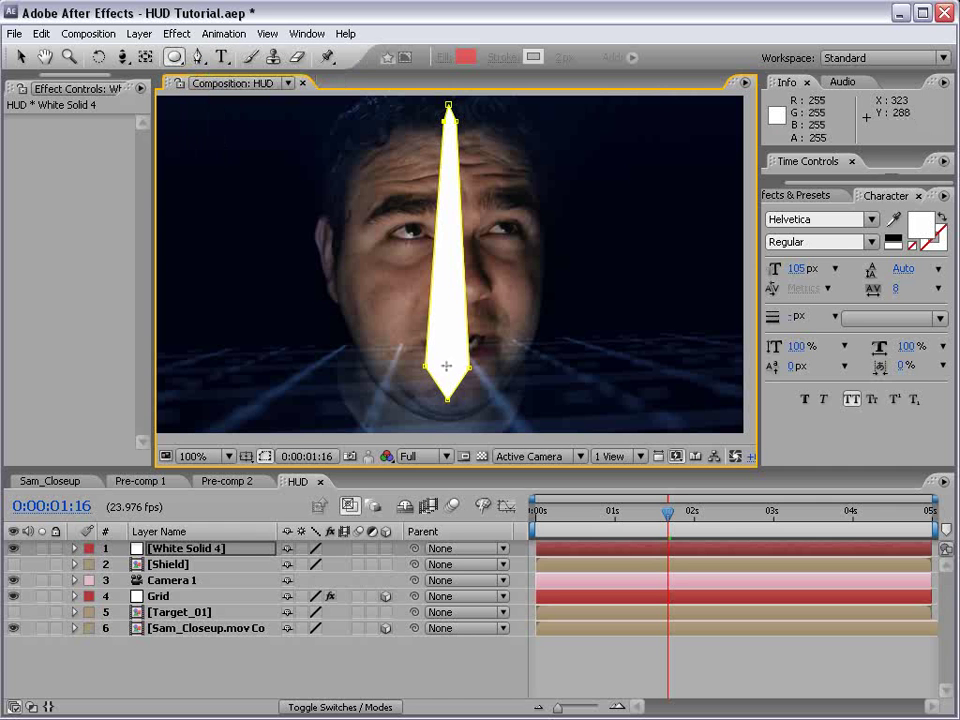
mouse_move(446, 366)
left_mouse_down()
mouse_move(470, 405)
mouse_move(446, 376)
left_mouse_up()
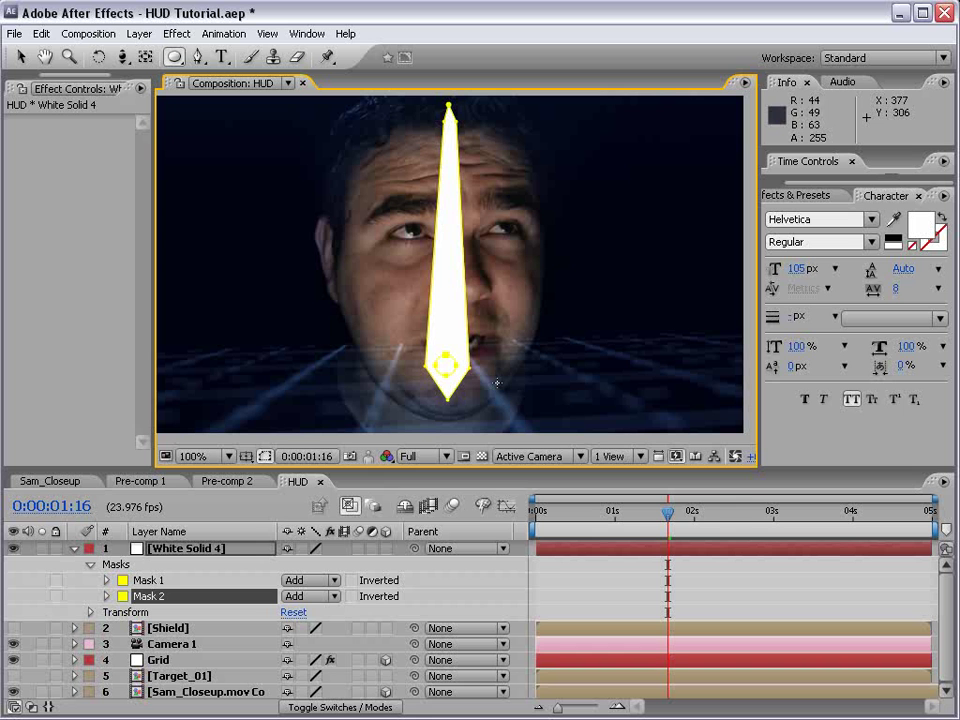
key("v")
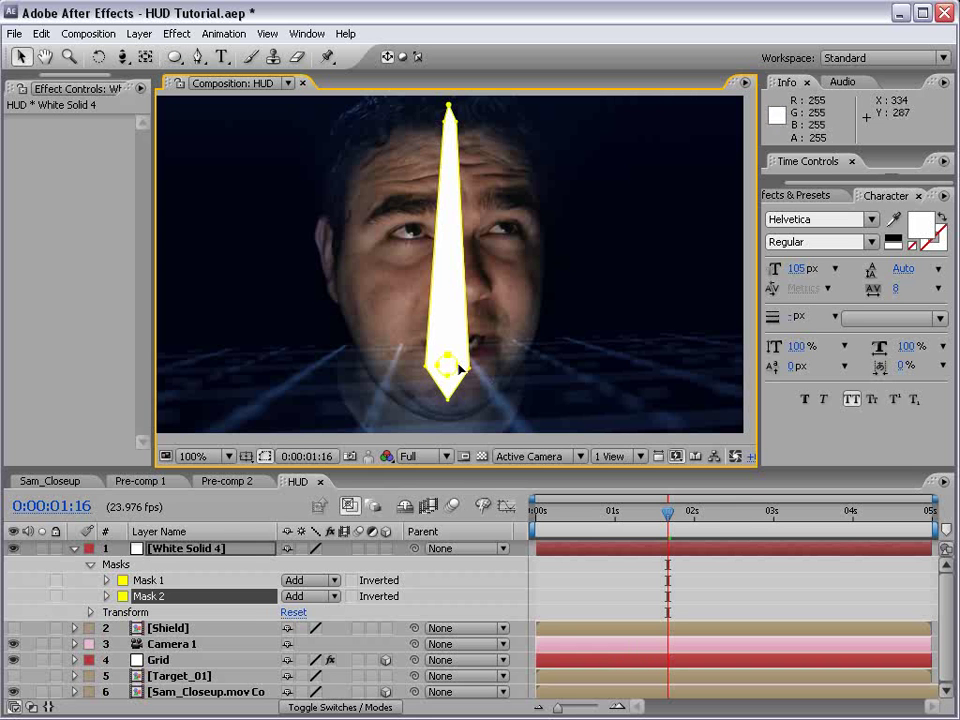
Change the outline color of Mask 2, the small circle, to red.
left_click(123, 596)
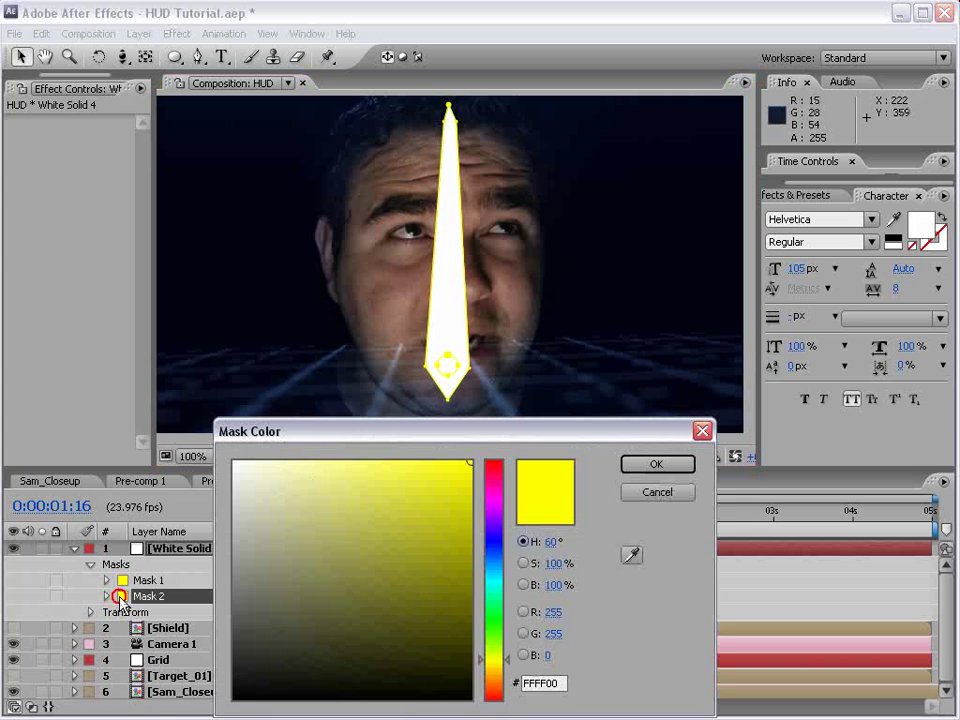
left_click_drag(476, 507, 476, 462)
left_click(652, 464)
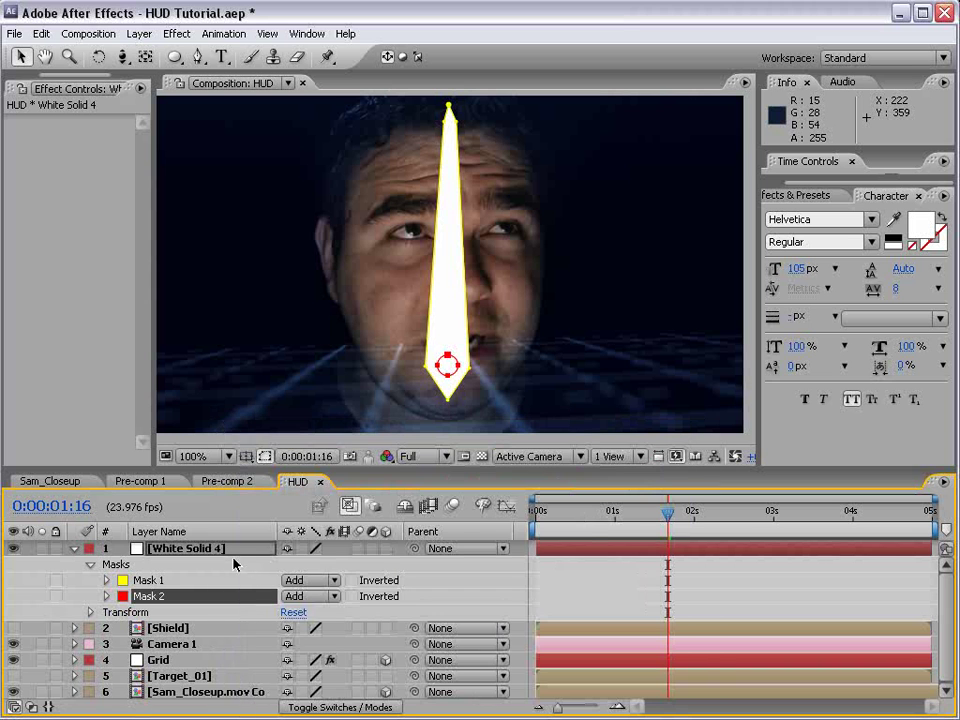
Set Mask 2, the circle near the needle's base, to Subtract mode and deselect the layer.
left_click(305, 597)
left_click(305, 608)
left_click(598, 588)
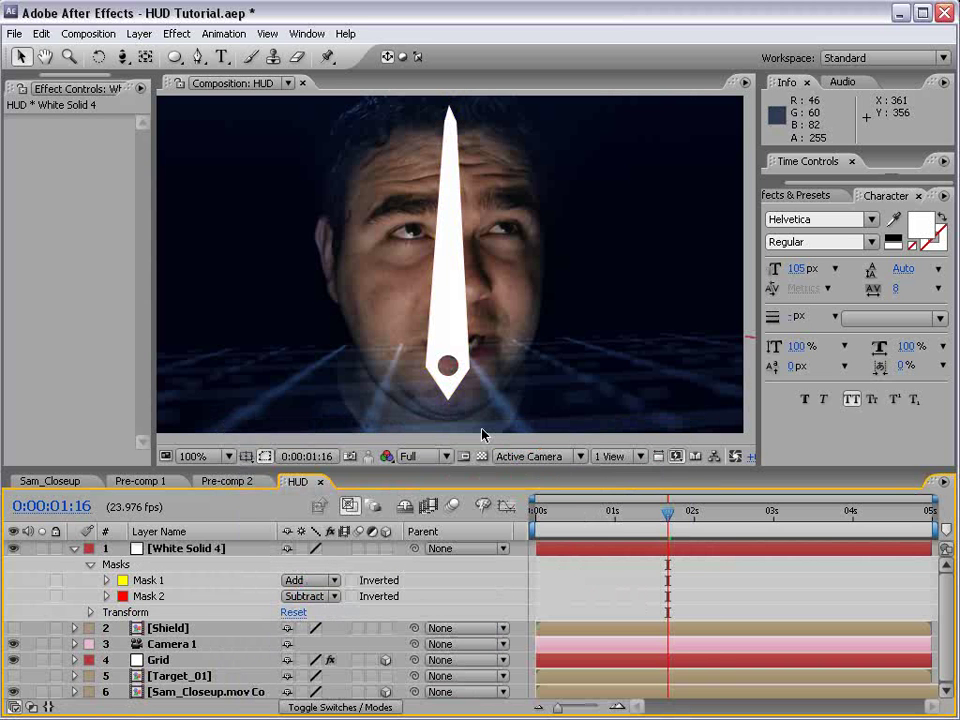
Duplicate Mask 2 on White Solid 4 and set the copy, Mask 3, to Add mode.
left_click(186, 549)
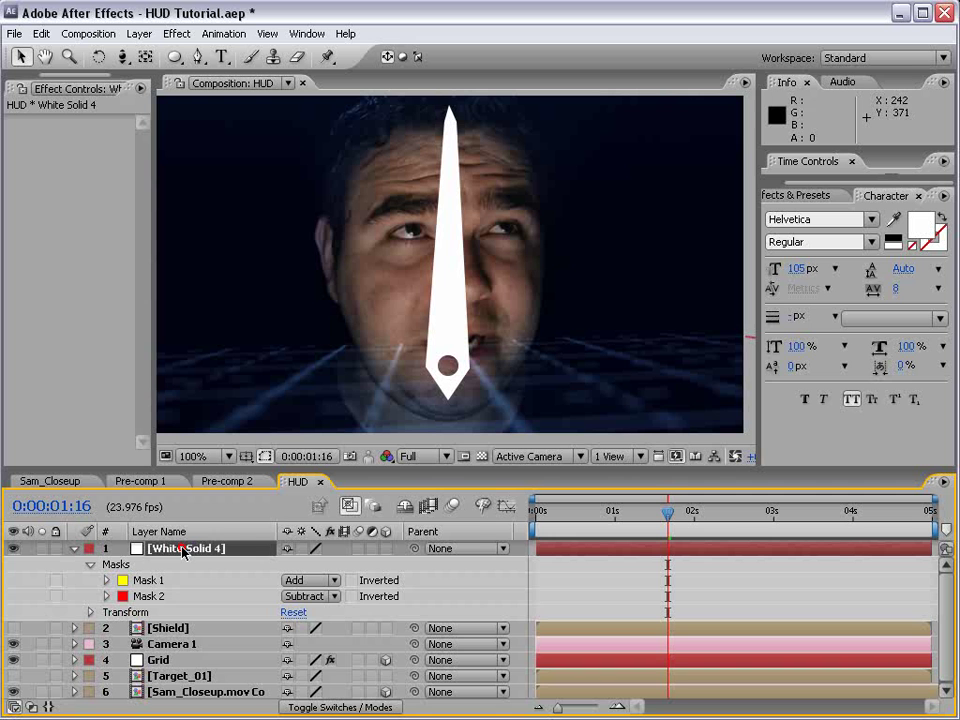
left_click(163, 597)
key("ctrl+d")
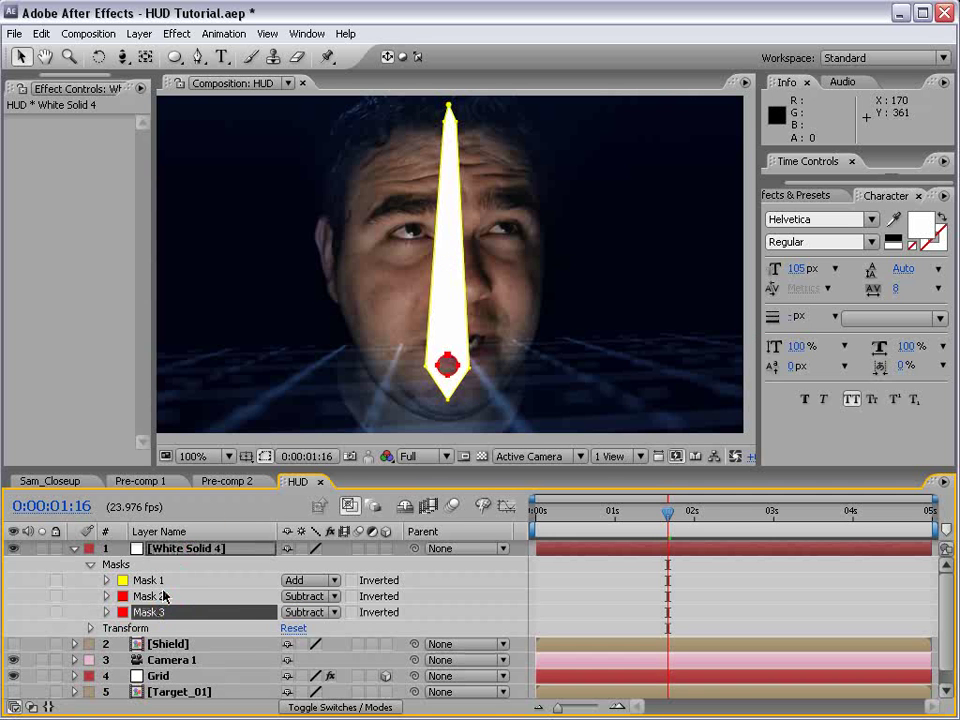
key("m")
key("m")
scroll(285, 605, "down", 4)
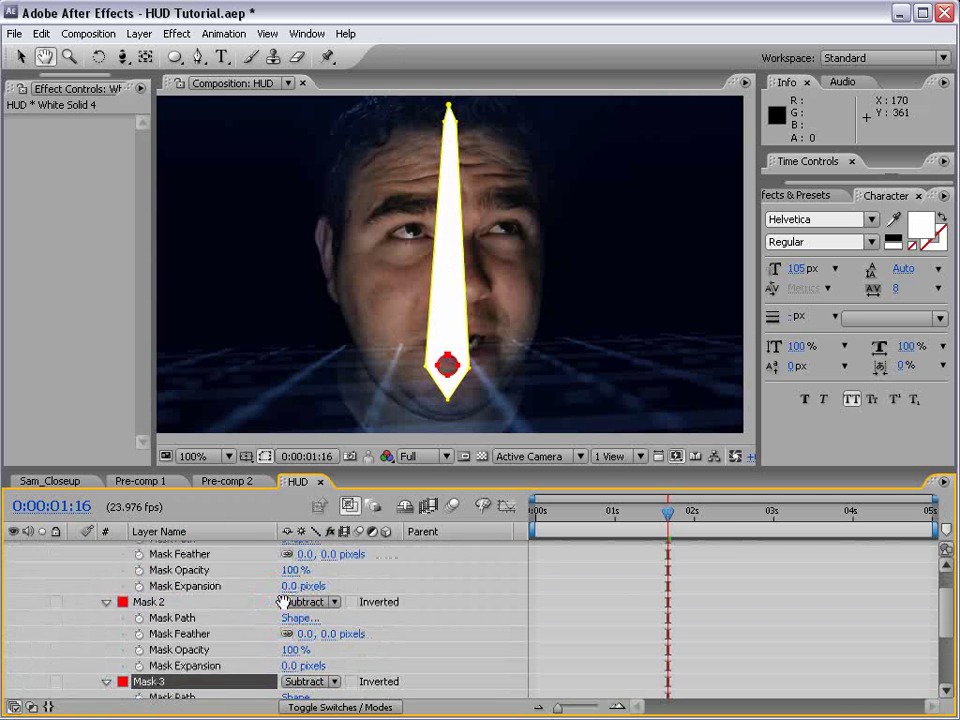
scroll(270, 600, "up", 2)
key("v")
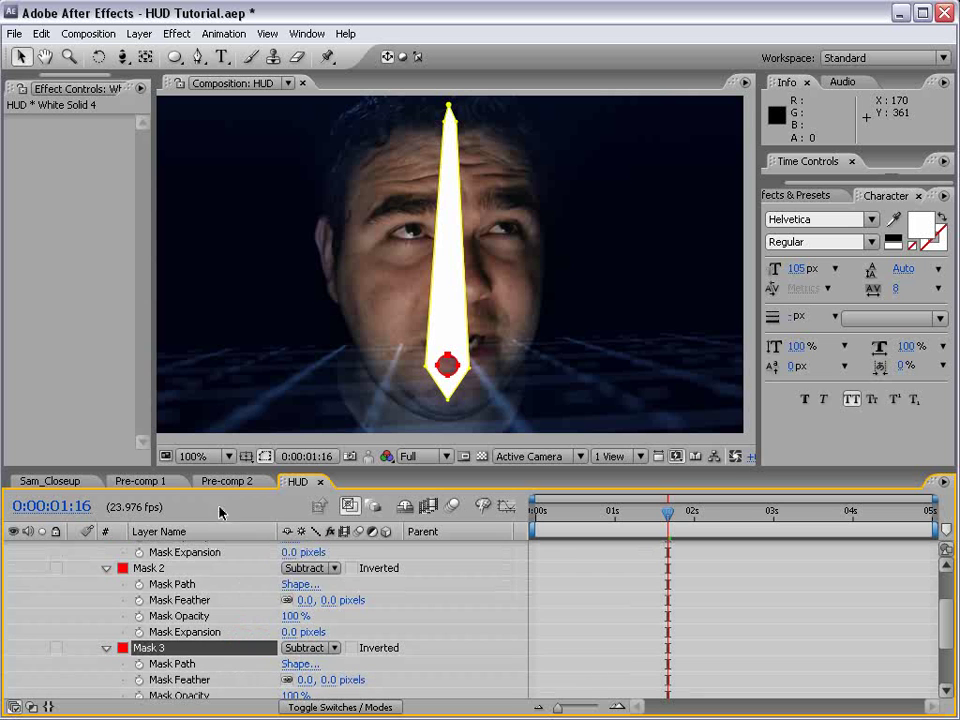
left_click_drag(241, 469, 222, 398)
left_click(313, 578)
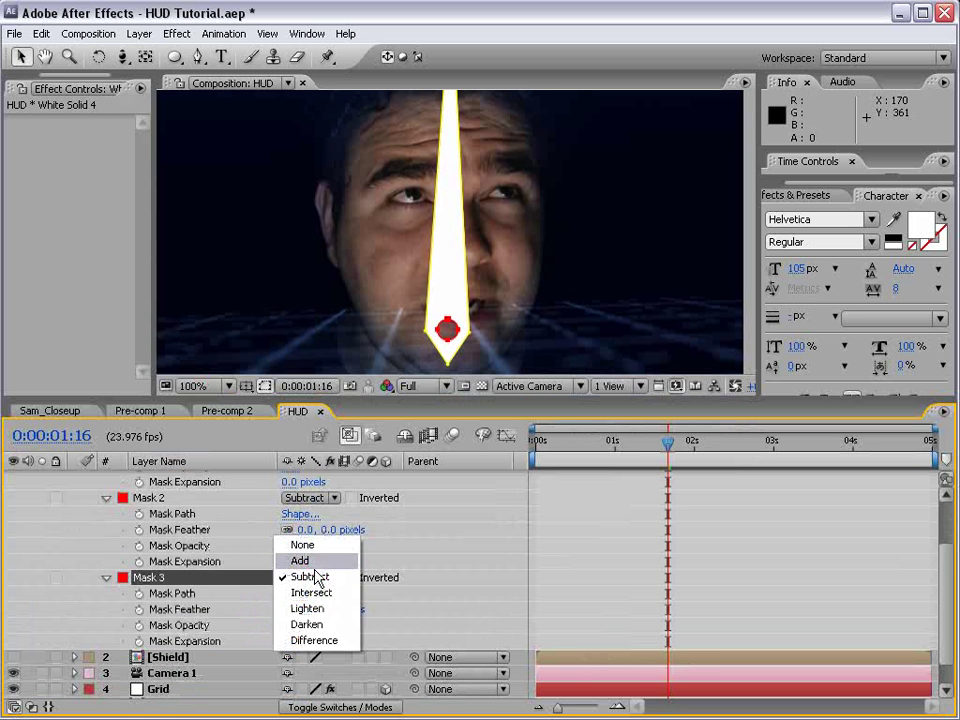
left_click(300, 561)
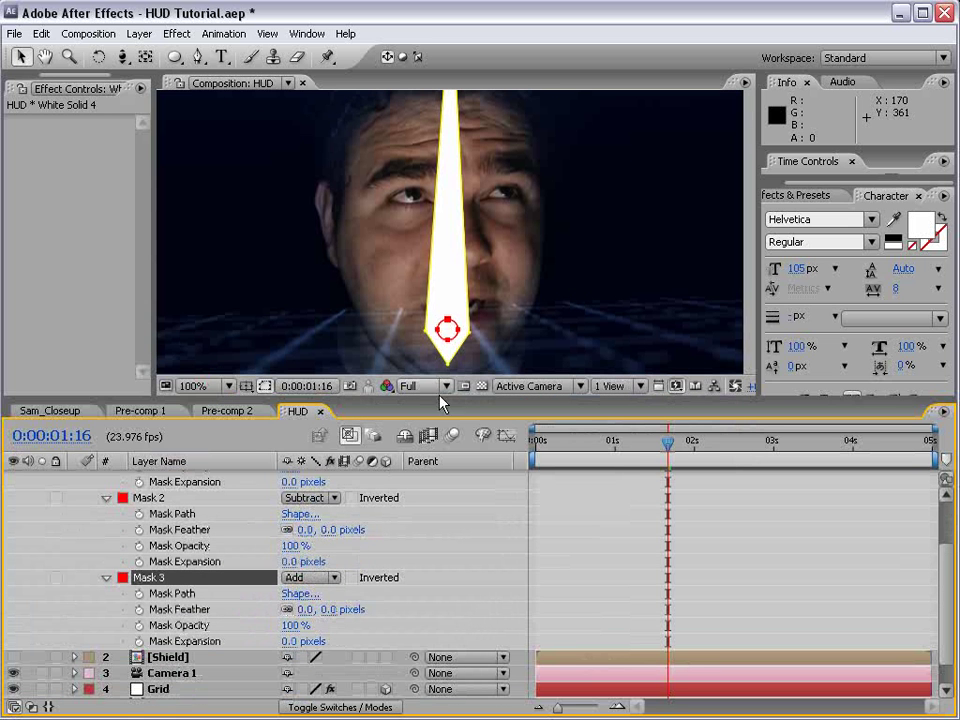
Set Mask 3's expansion to -4.0 pixels and collapse the White Solid 4 properties.
left_click(282, 641)
left_click(541, 547)
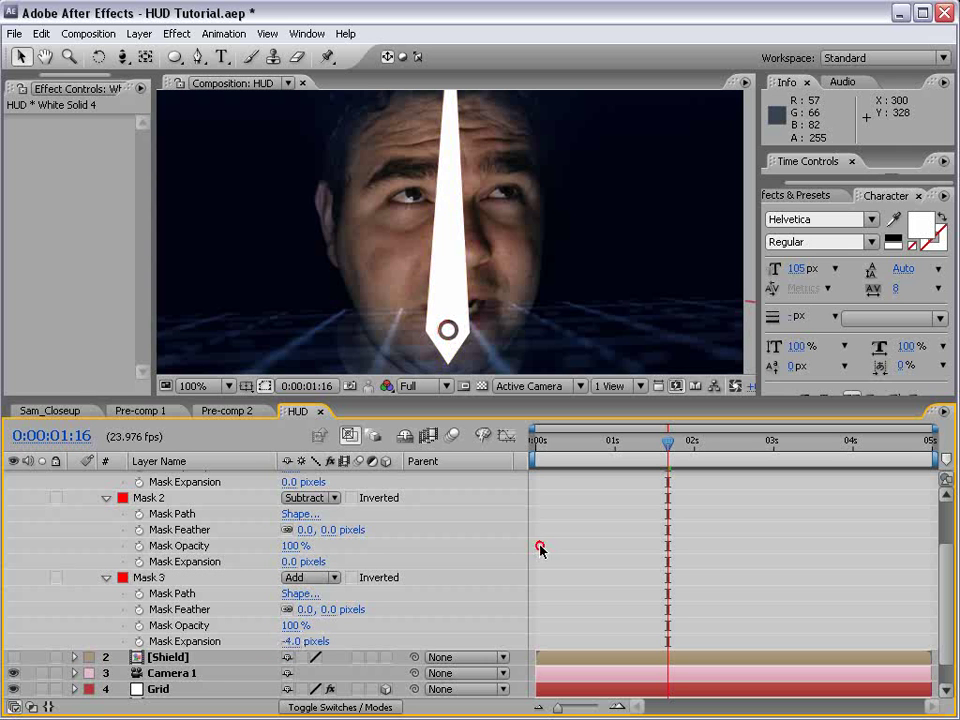
key("space")
scroll(245, 520, "up", 3)
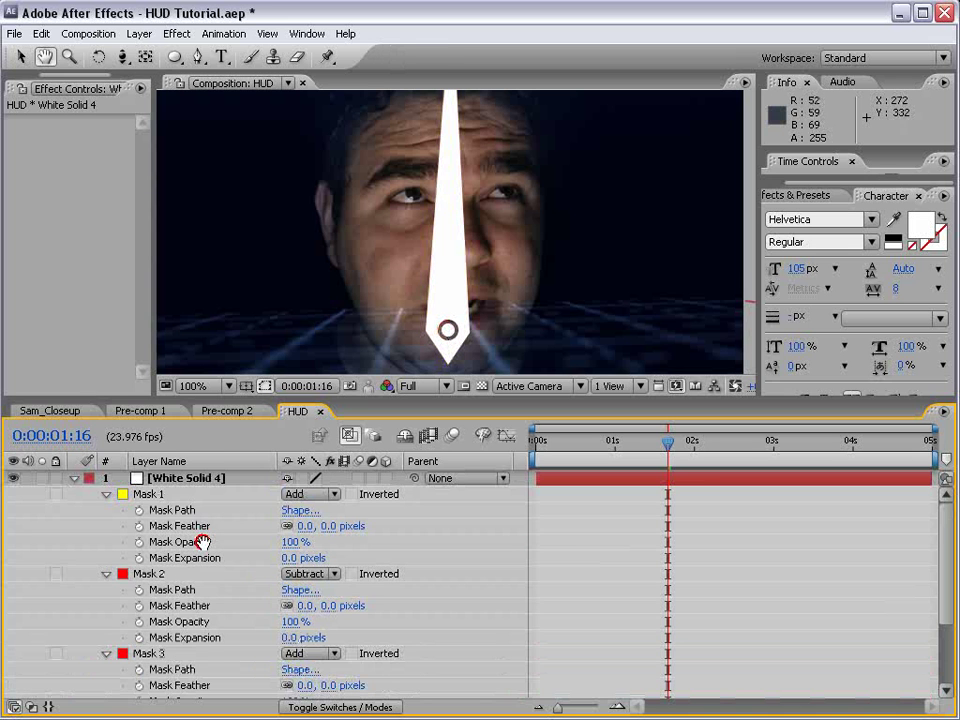
left_click(76, 479)
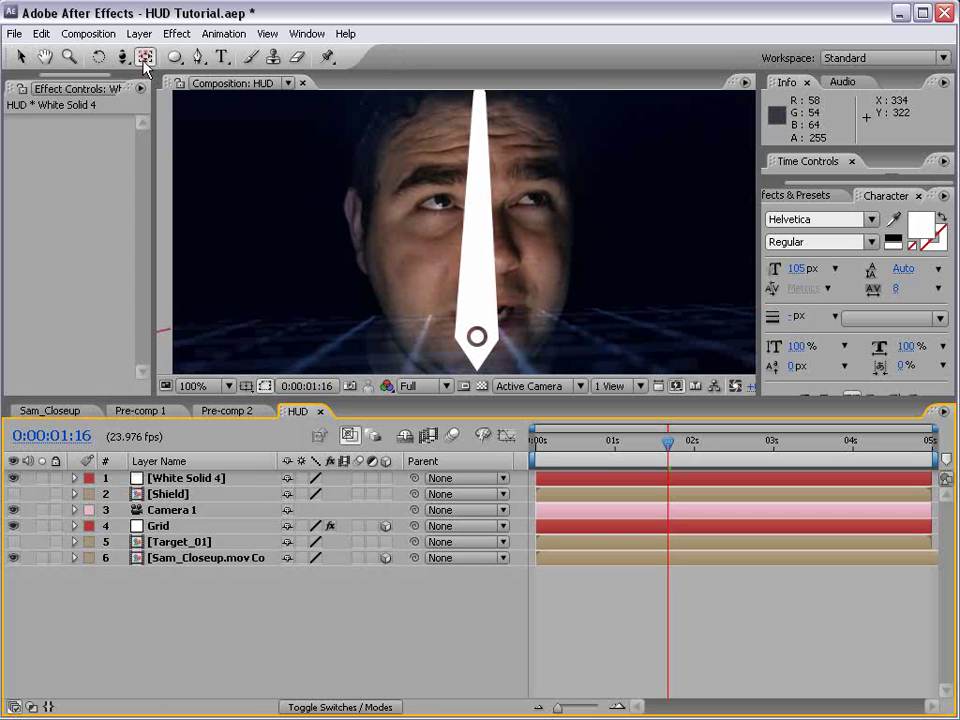
Move the anchor point of White Solid 4 to the centre of the circle at the needle's base.
left_click(574, 477)
key("v")
key("space")
left_click_drag(523, 298, 479, 249)
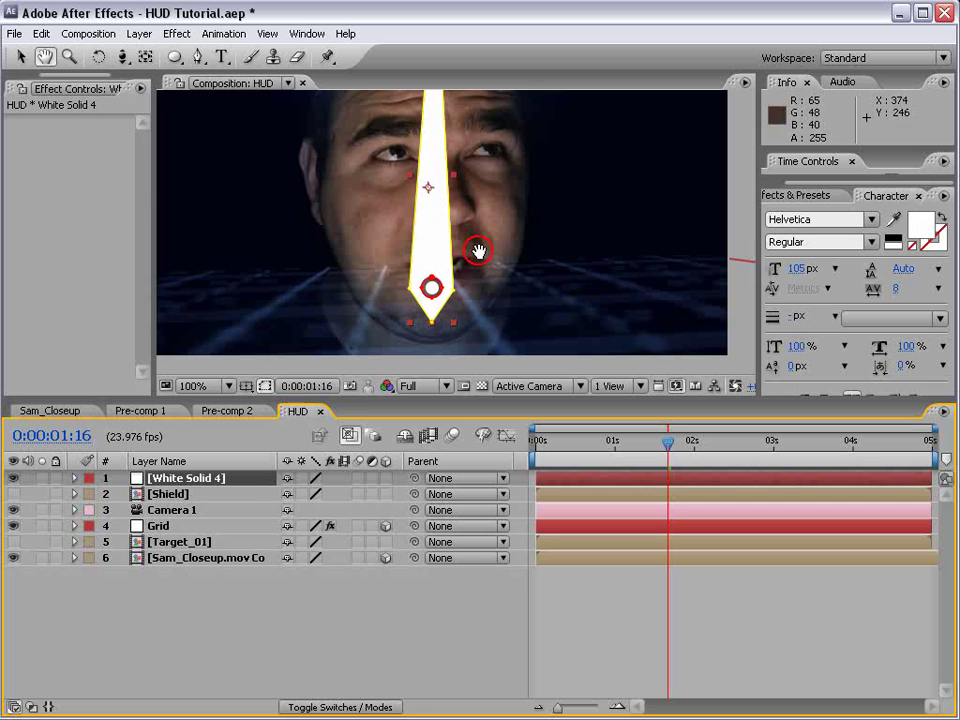
key("y")
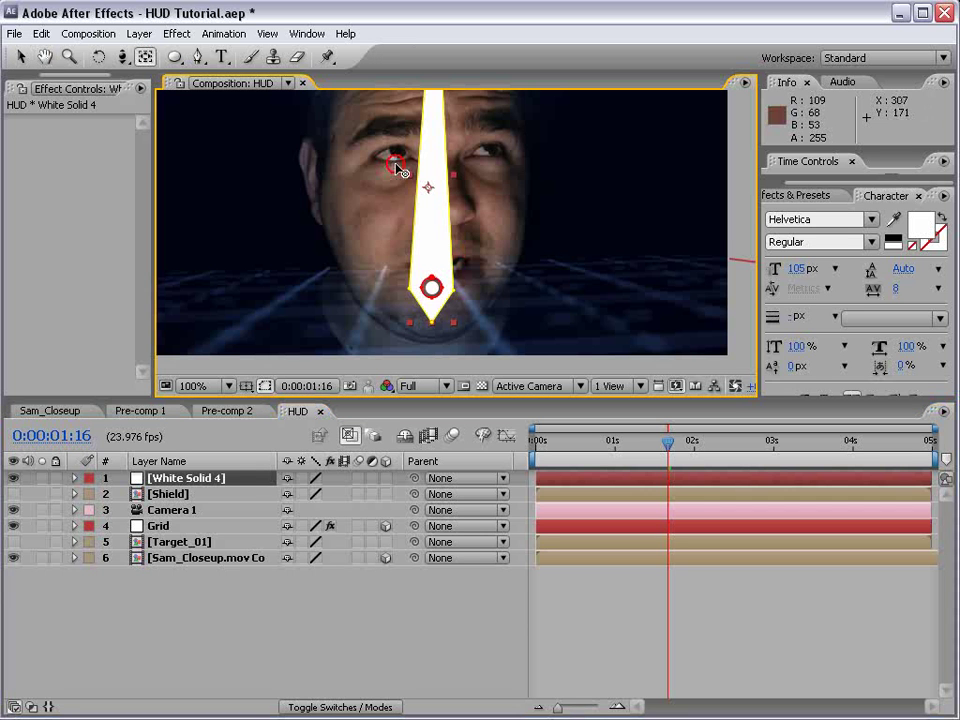
left_click_drag(428, 188, 433, 289)
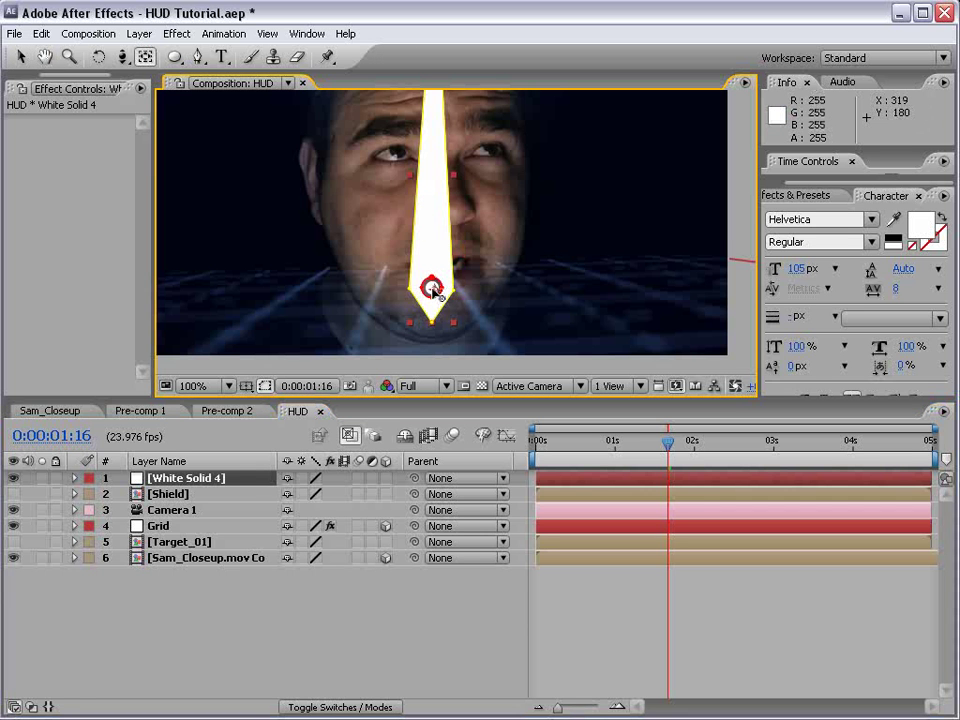
scroll(432, 289, "up", 4)
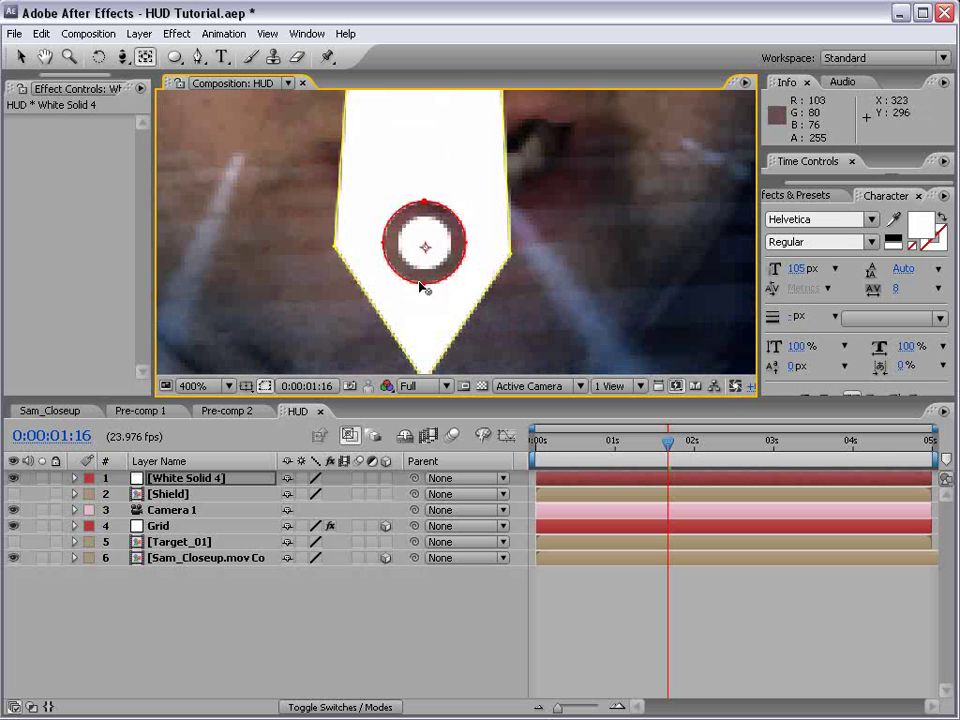
scroll(425, 240, "down", 2)
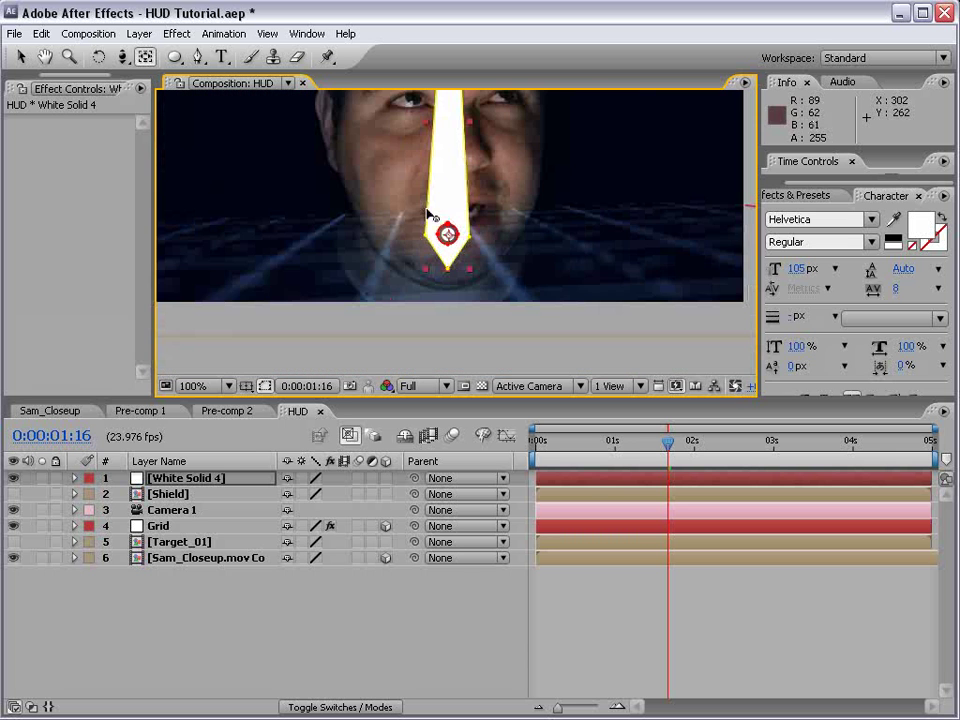
Try rotating the needle counterclockwise about its anchor point and undo the rotation.
left_click_drag(463, 157, 447, 255)
scroll(447, 254, "down", 1)
key("w")
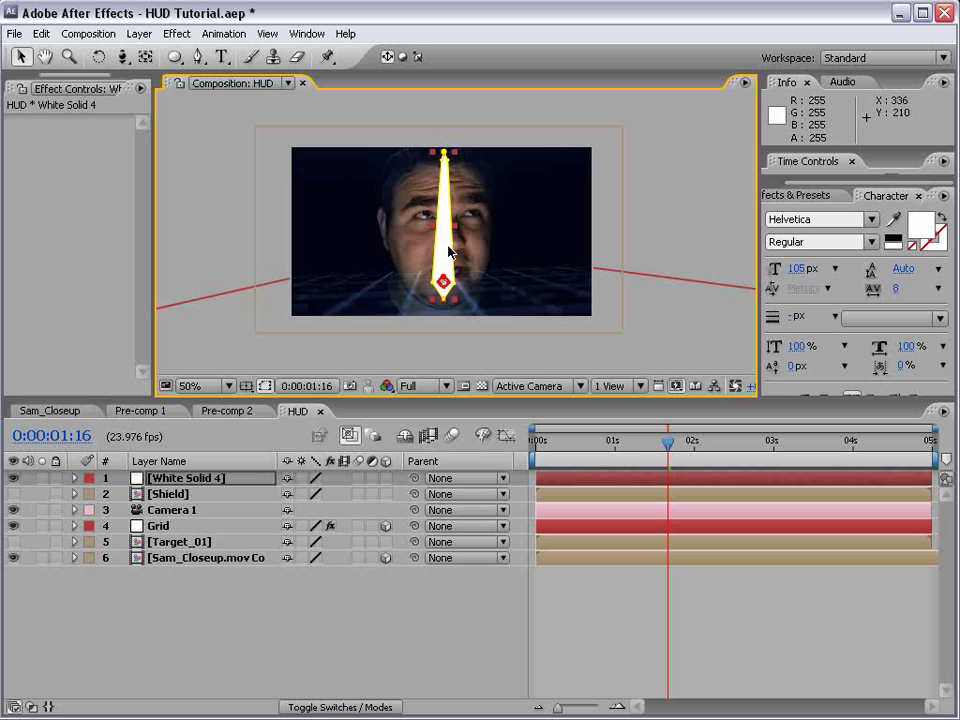
left_click_drag(444, 189, 378, 203)
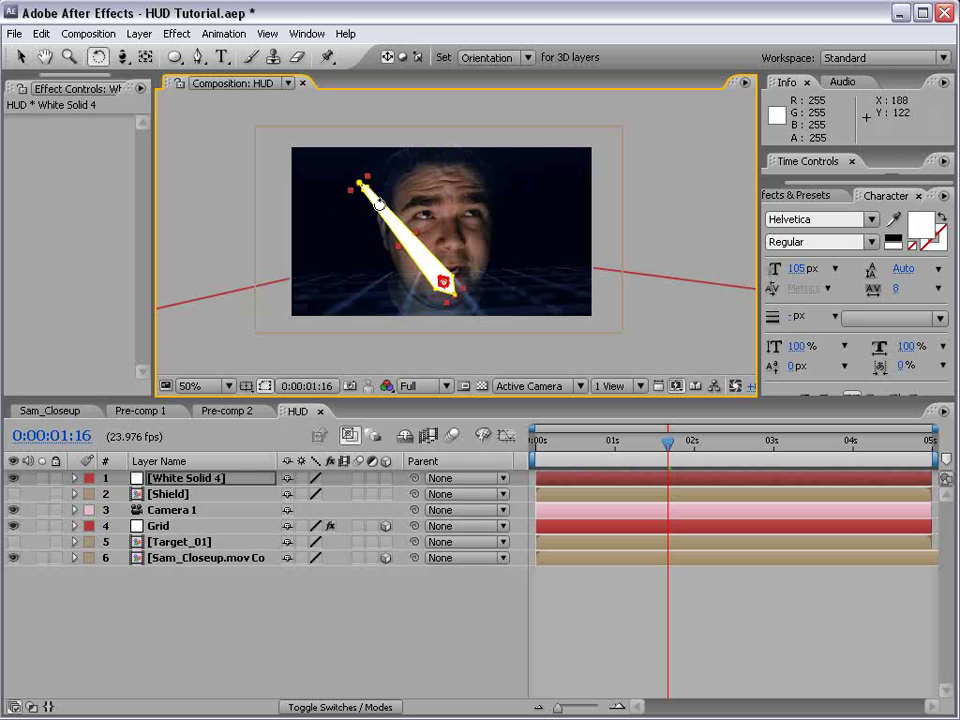
left_click(647, 631)
key("ctrl+z")
left_click(604, 588)
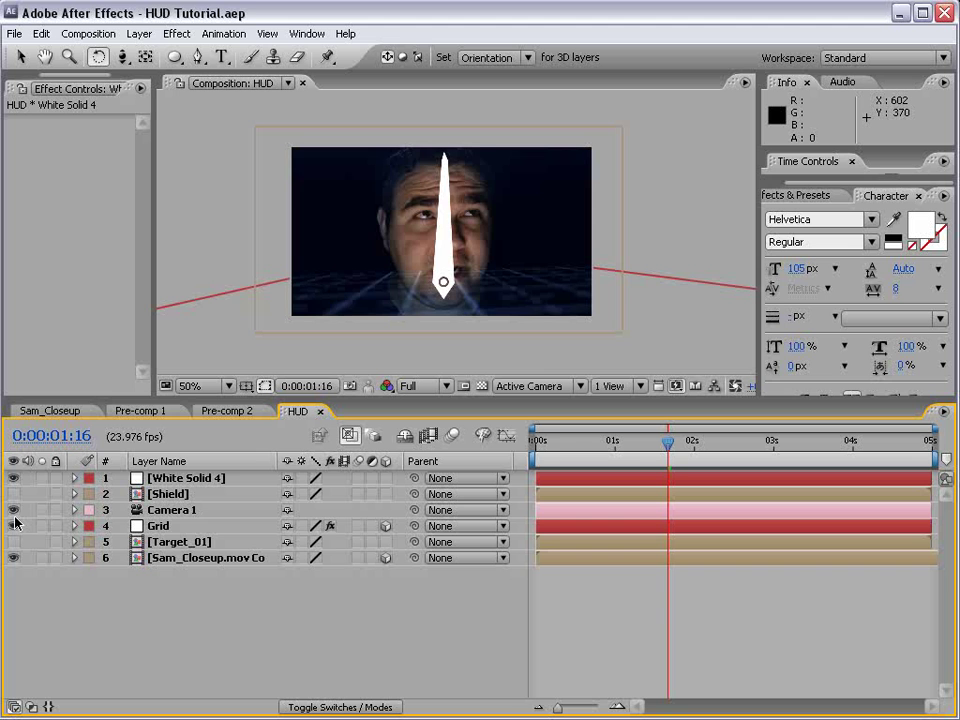
Hide the Camera 1, Grid and Sam_Closeup layers and narrow the needle by moving in the mask points just below its tip.
left_click_drag(14, 514, 30, 587)
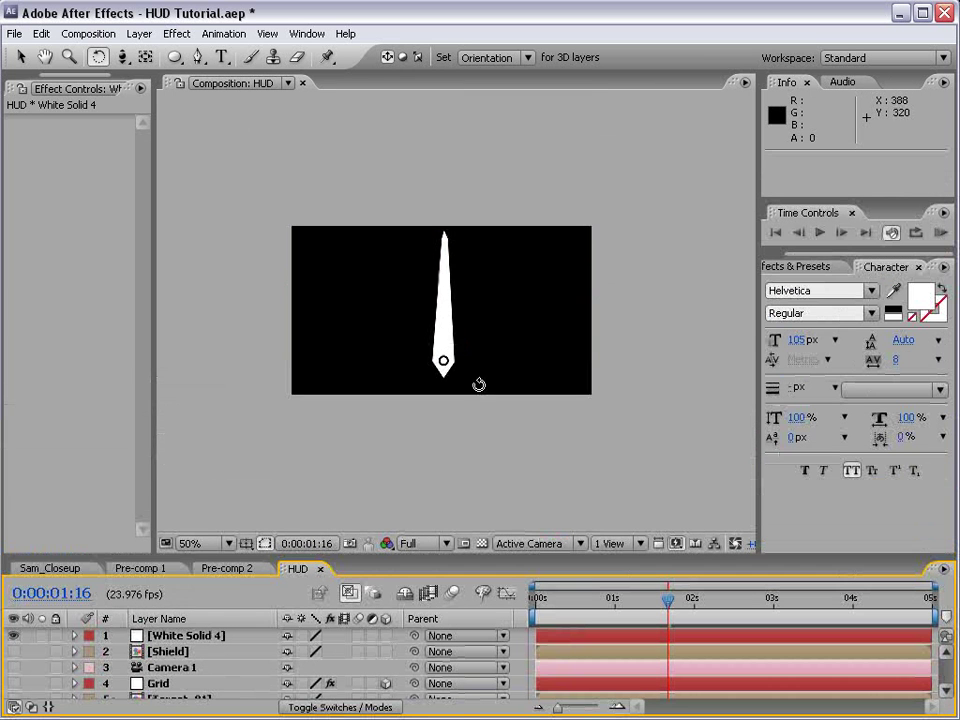
key("period")
key("v")
left_click(437, 302)
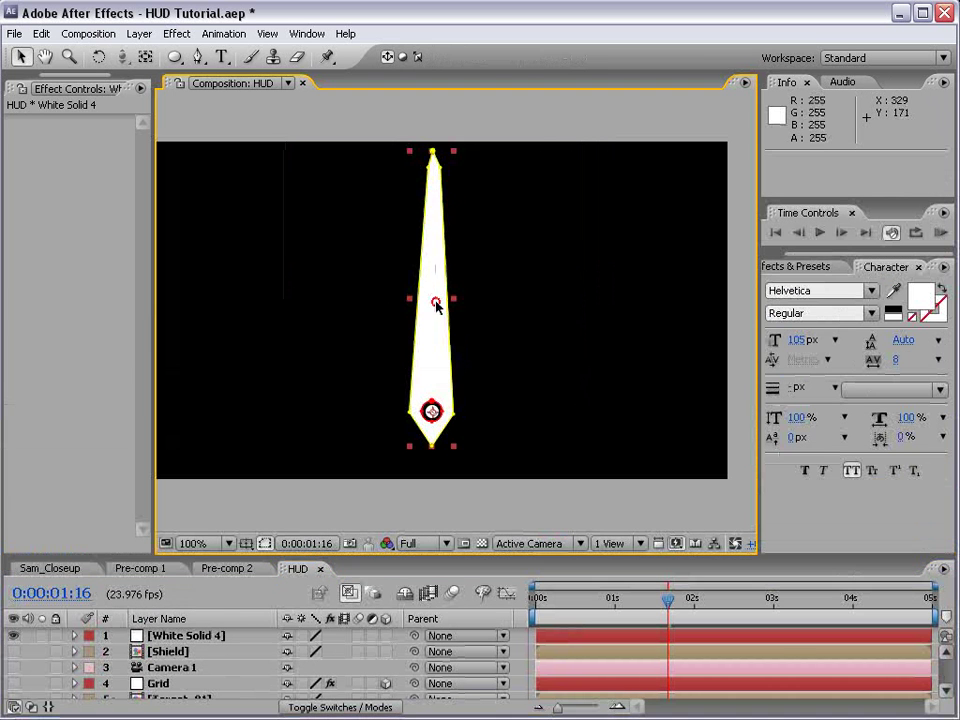
left_click_drag(440, 168, 439, 163)
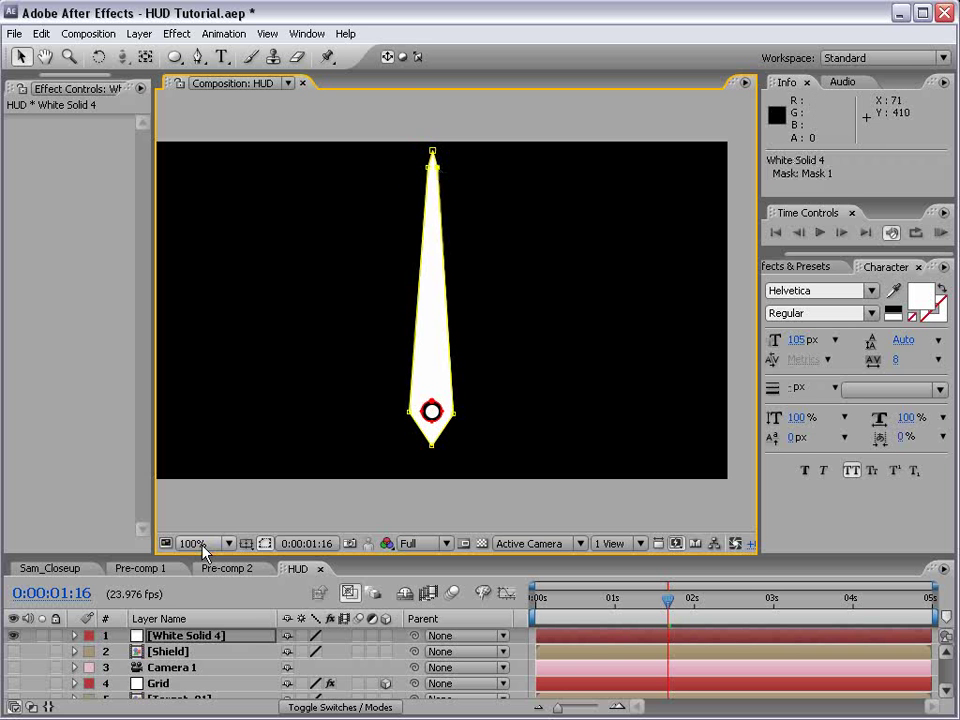
Enlarge the timeline area, deselect the needle and save the project.
left_click_drag(203, 551, 203, 479)
left_click(349, 681)
key("ctrl+s")
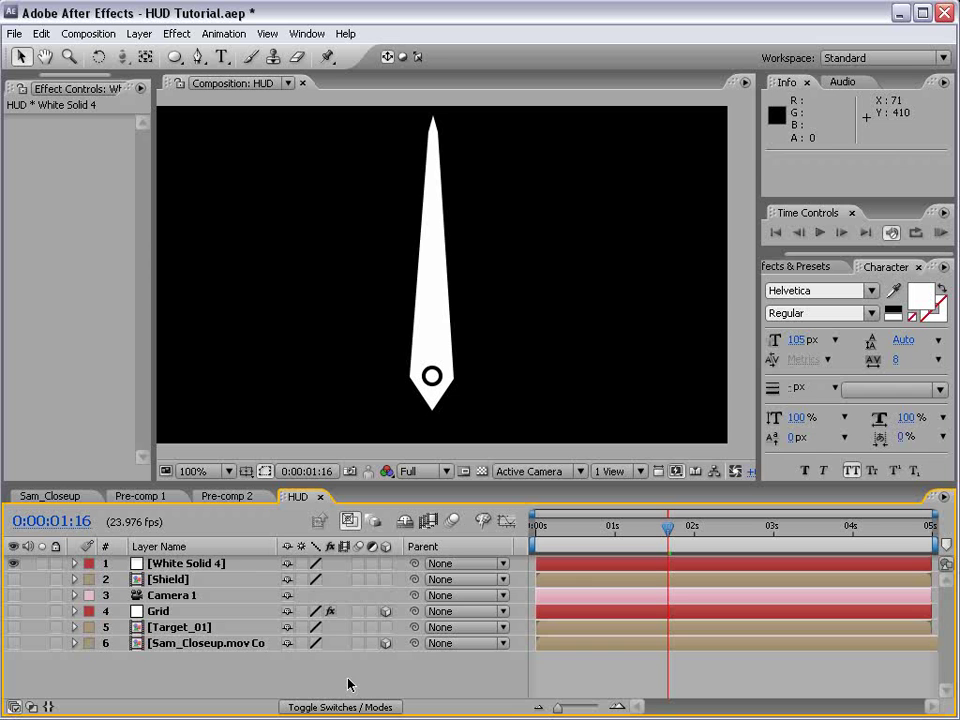
Reveal the rotation of White Solid 4 and make it a 3D layer, undoing any trial Z Rotation change.
left_click(190, 570)
key("r")
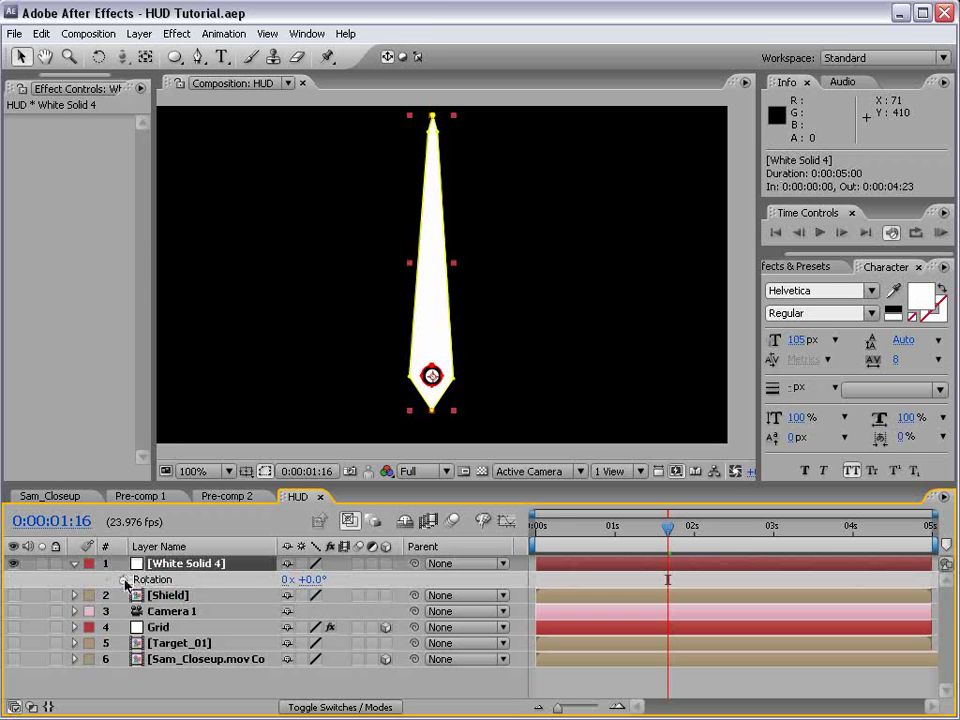
left_click(386, 563)
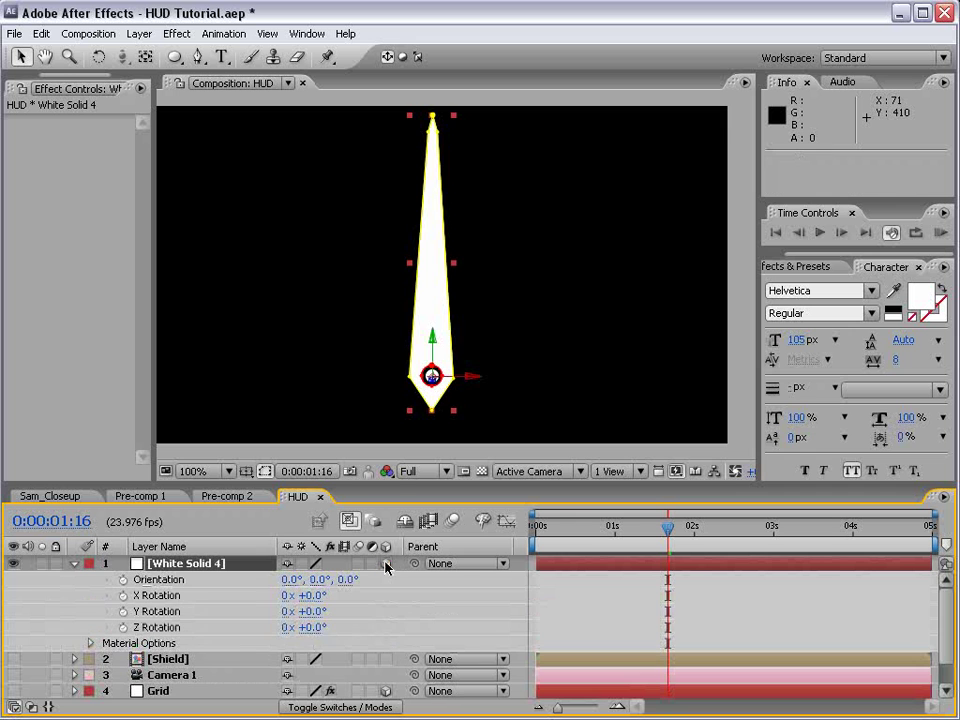
mouse_move(312, 629)
left_mouse_down()
mouse_move(297, 628)
mouse_move(316, 630)
left_mouse_up()
key("ctrl+z")
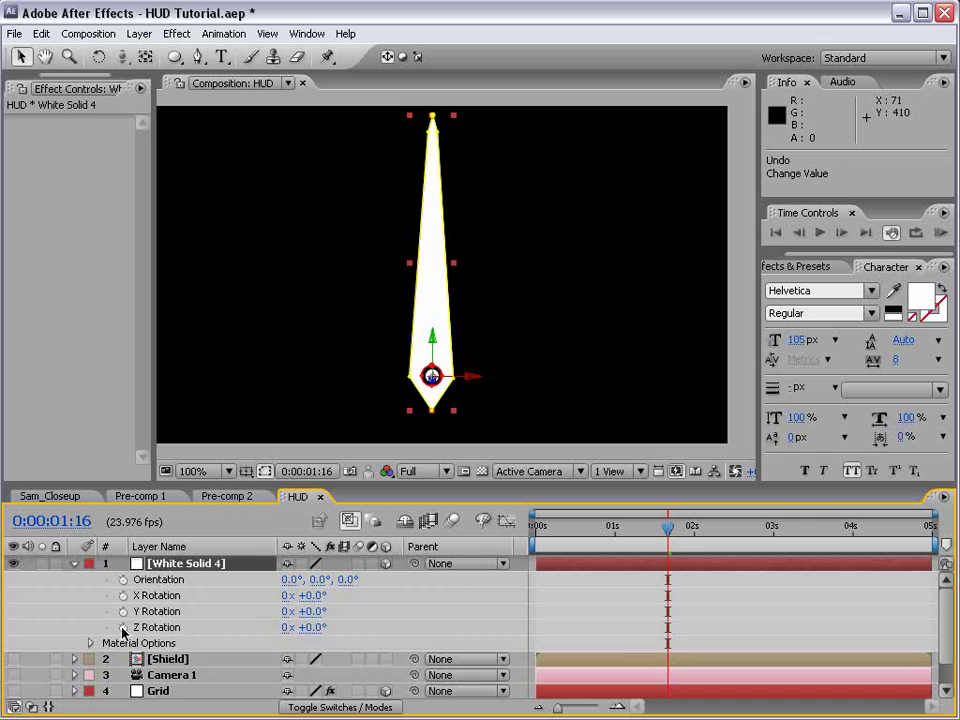
Add the expression wiggle(1,50) to the Z Rotation of White Solid 4.
left_click(123, 627, "alt")
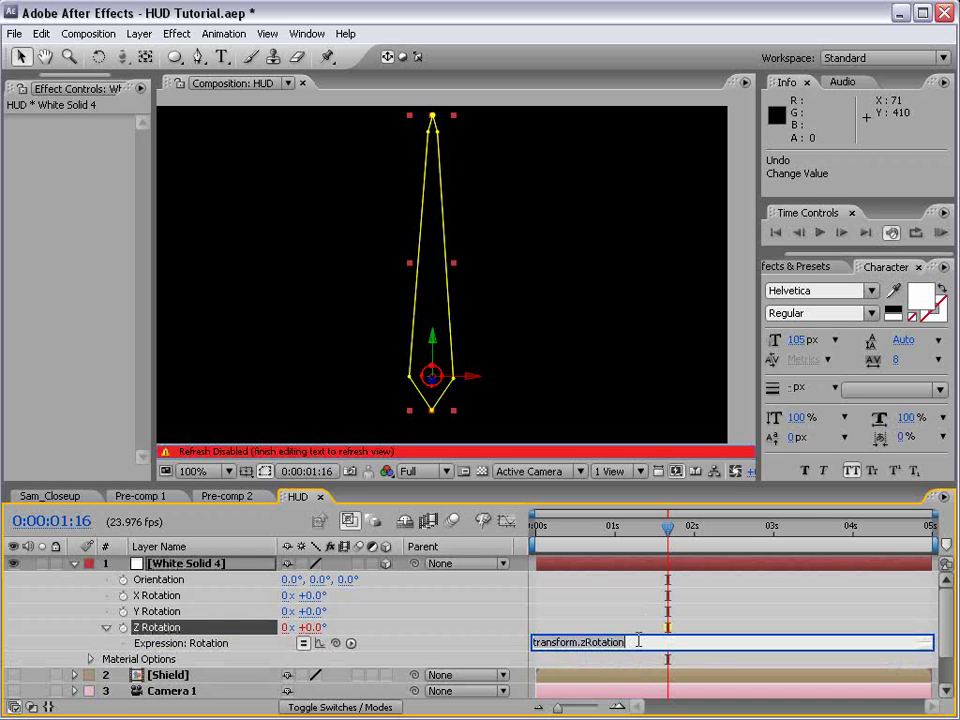
type("wiggle")
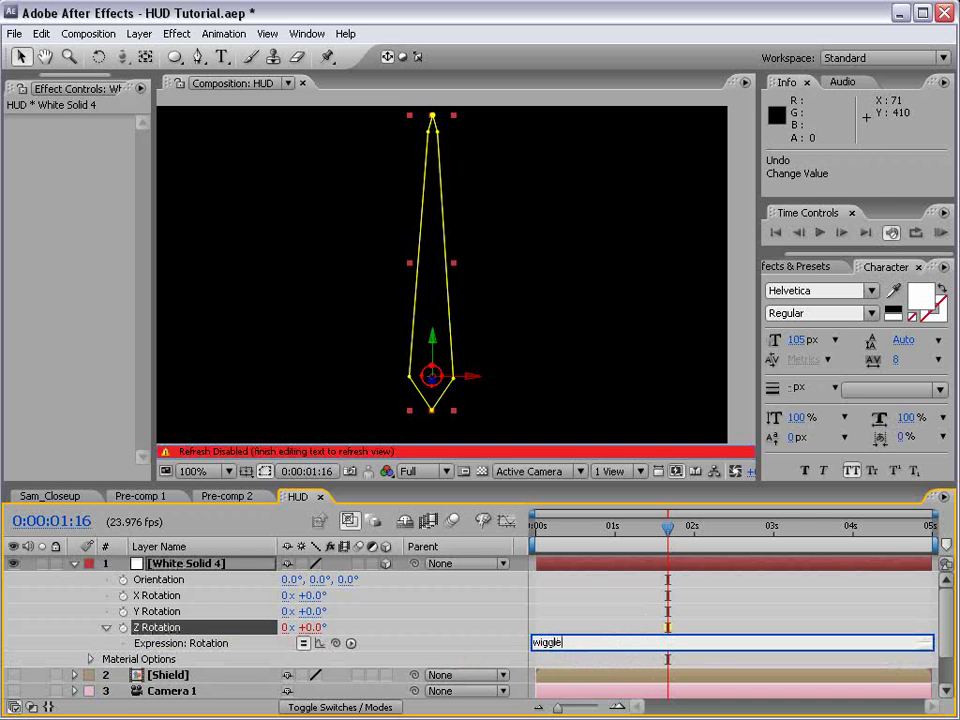
type("(1,50)")
left_click(666, 611)
Scrub through the timeline to review the needle's wiggling rotation.
left_click(566, 533)
left_click_drag(566, 533, 617, 574)
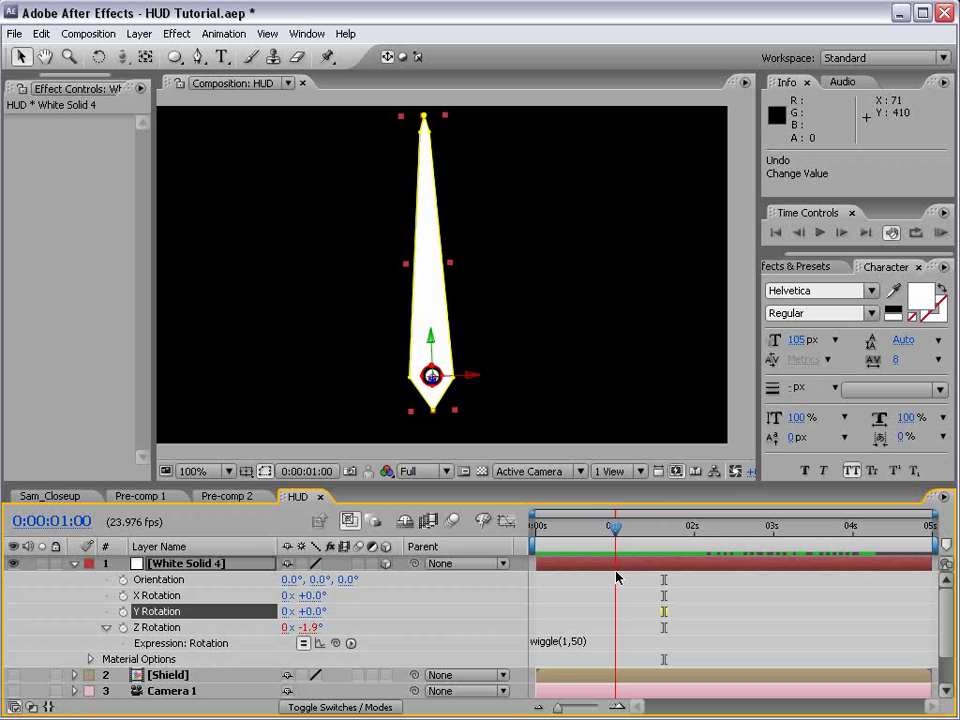
left_click(634, 596)
left_click_drag(573, 544, 621, 544)
Create a text layer reading "50" beside the needle's tip.
left_click(222, 58)
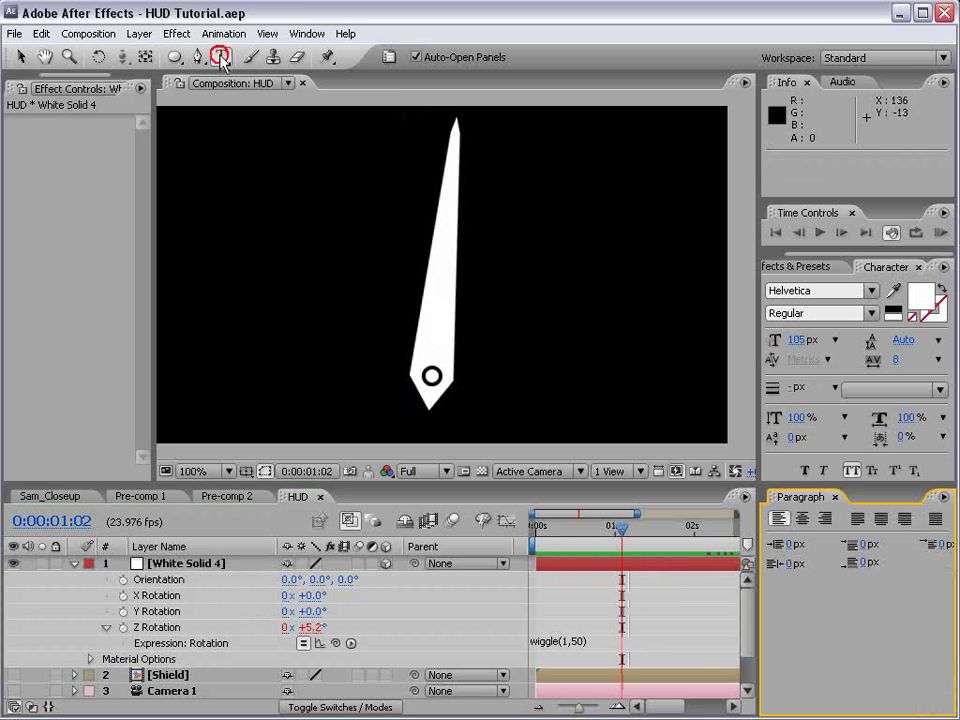
left_click(527, 220)
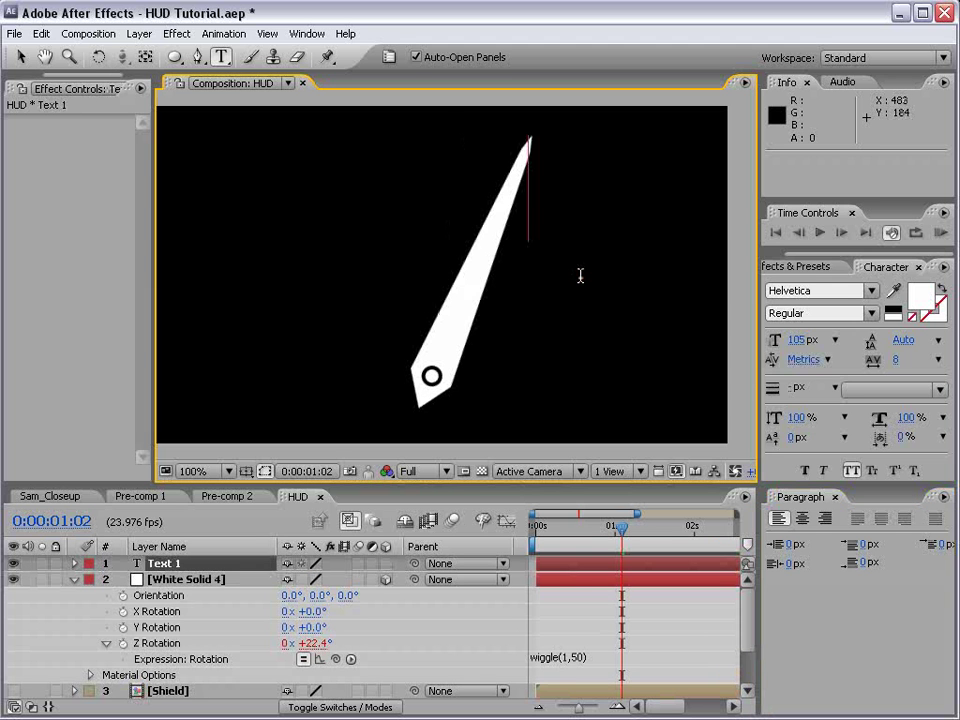
type("50")
left_click(21, 57)
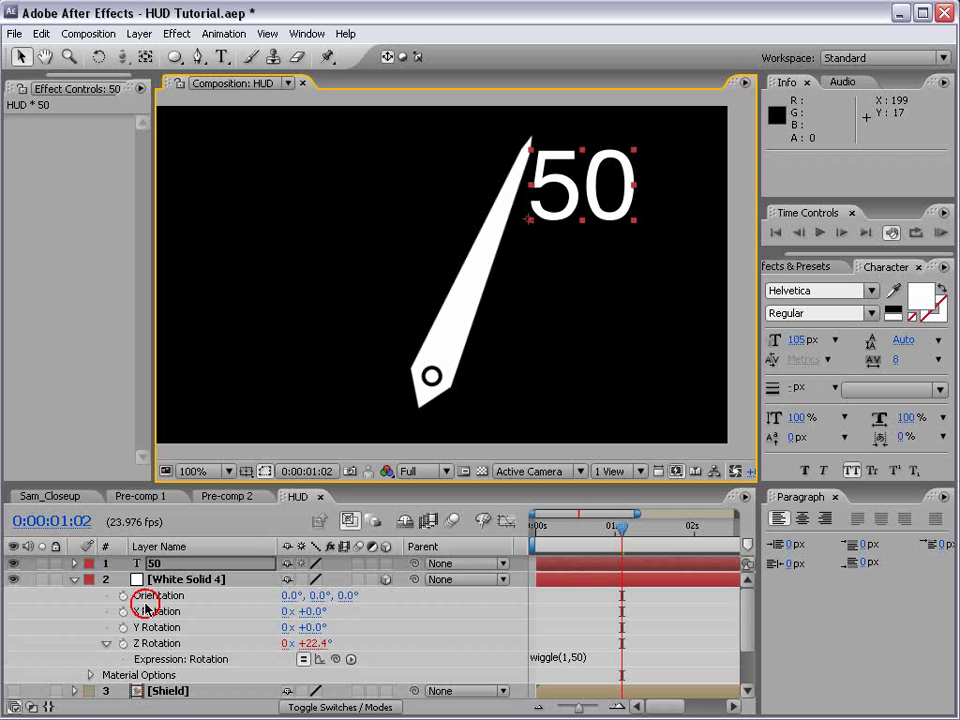
Expand the "50" layer's Text properties to reveal Source Text, with the timeline enlarged to show the needle's Z Rotation too.
left_click_drag(201, 484, 201, 414)
left_click(190, 509)
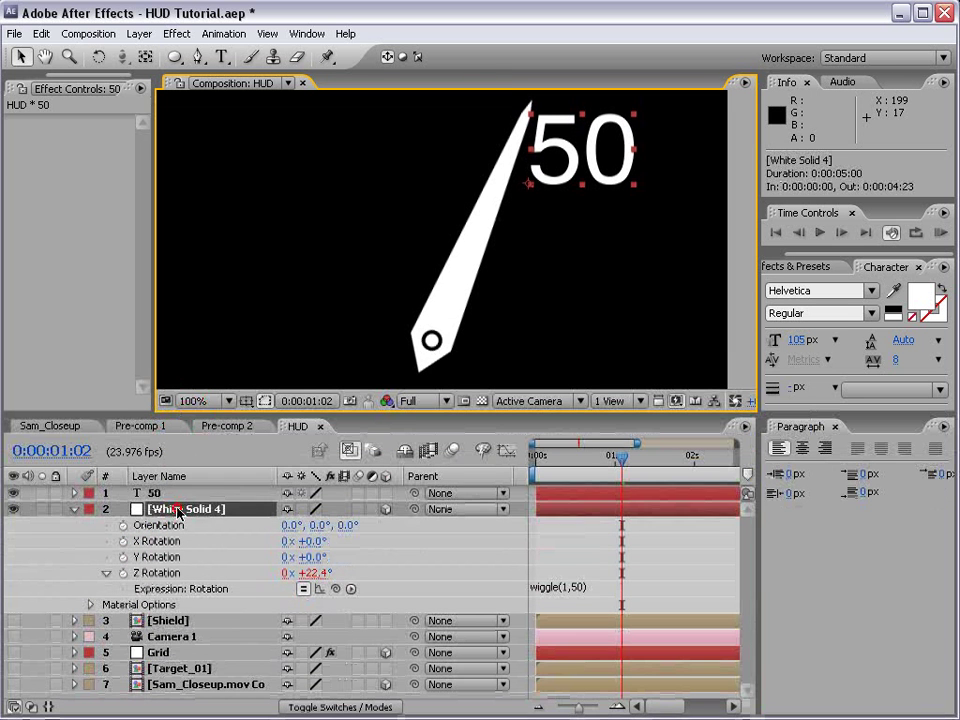
left_click(155, 494)
left_click(75, 494)
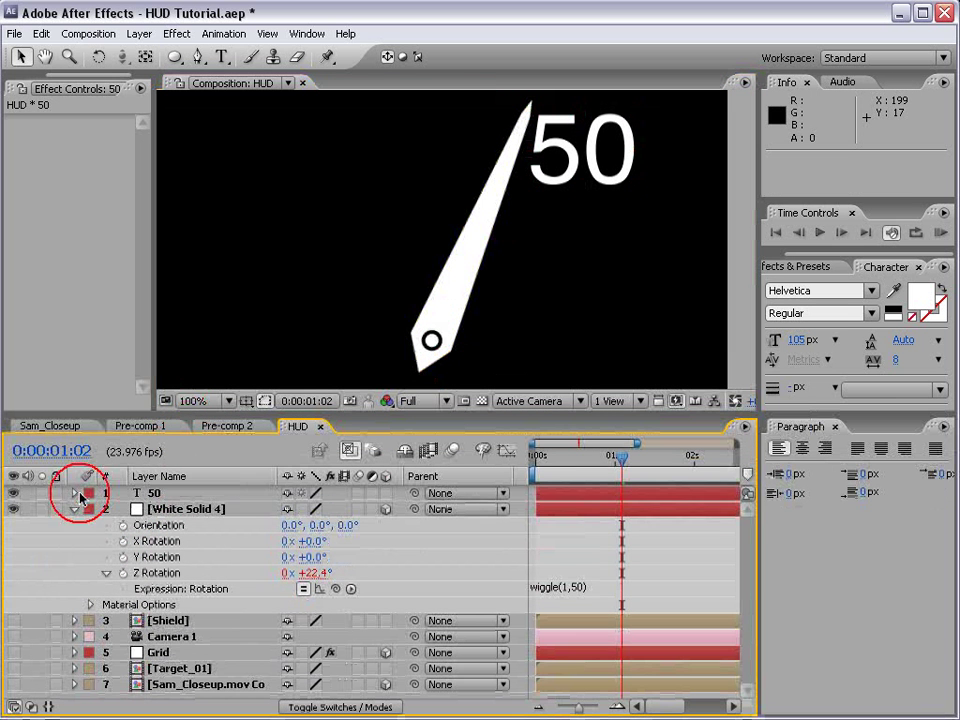
left_click(90, 509)
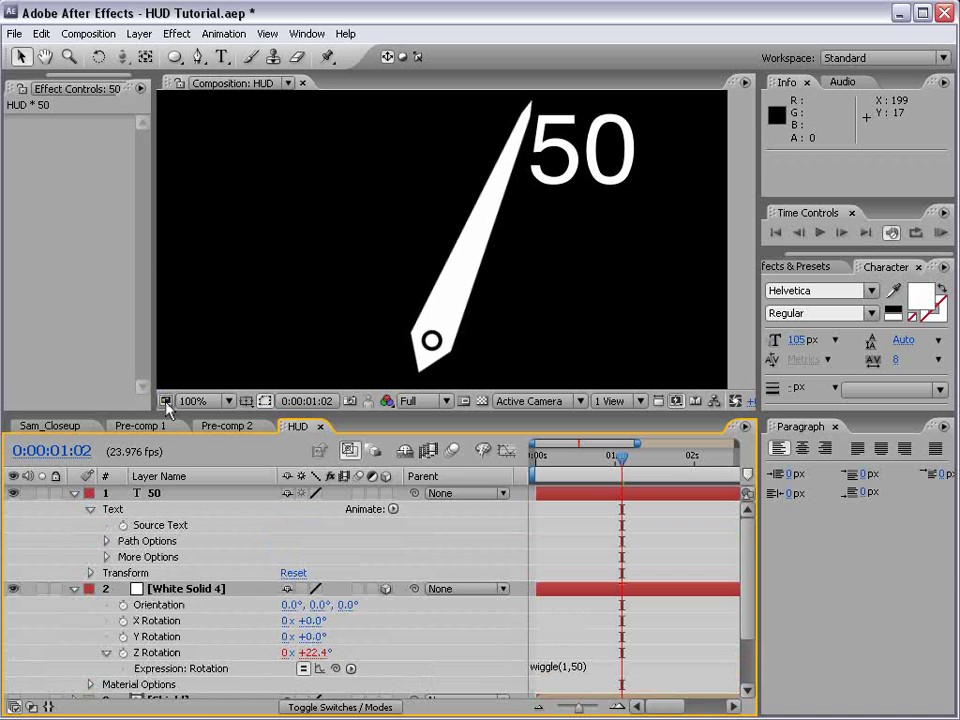
left_click_drag(170, 413, 170, 352)
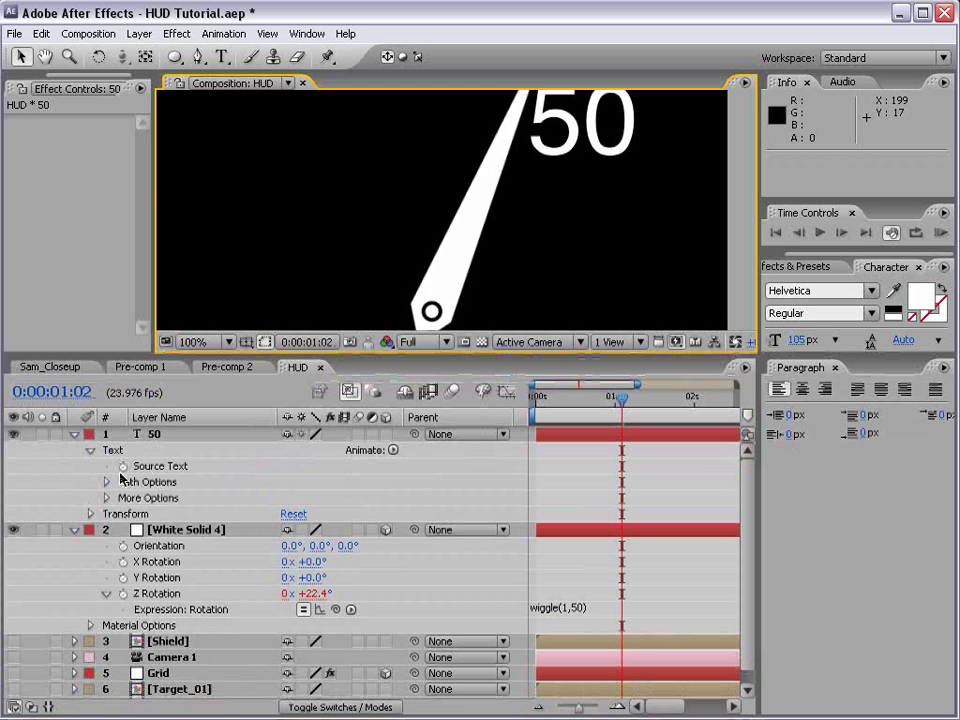
Link the Source Text of the "50" layer to White Solid 4's Z Rotation with an expression.
left_click(123, 466, "alt")
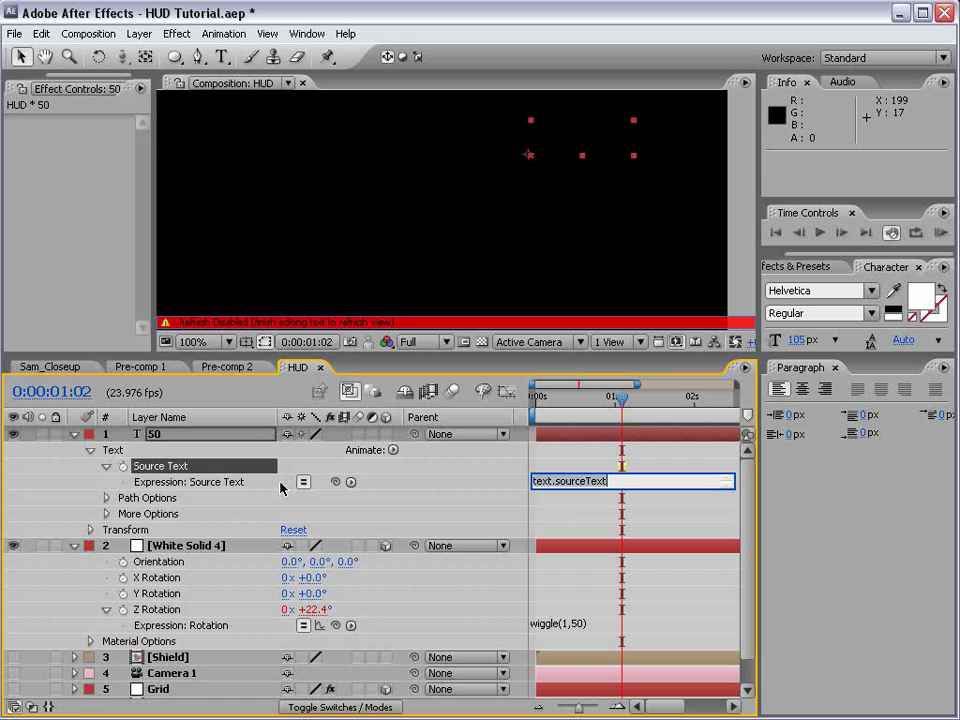
left_click_drag(335, 482, 163, 612)
left_click(551, 559)
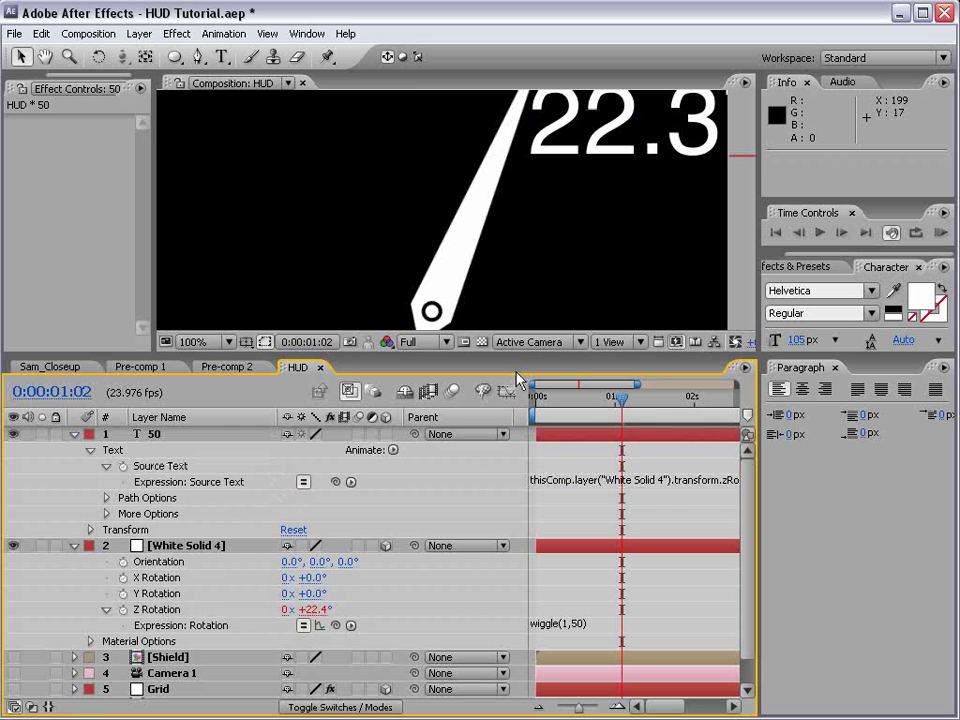
Scrub through the timeline to review how the text readout follows the needle's rotation.
left_click_drag(514, 356, 481, 502)
scroll(481, 298, "down", 1)
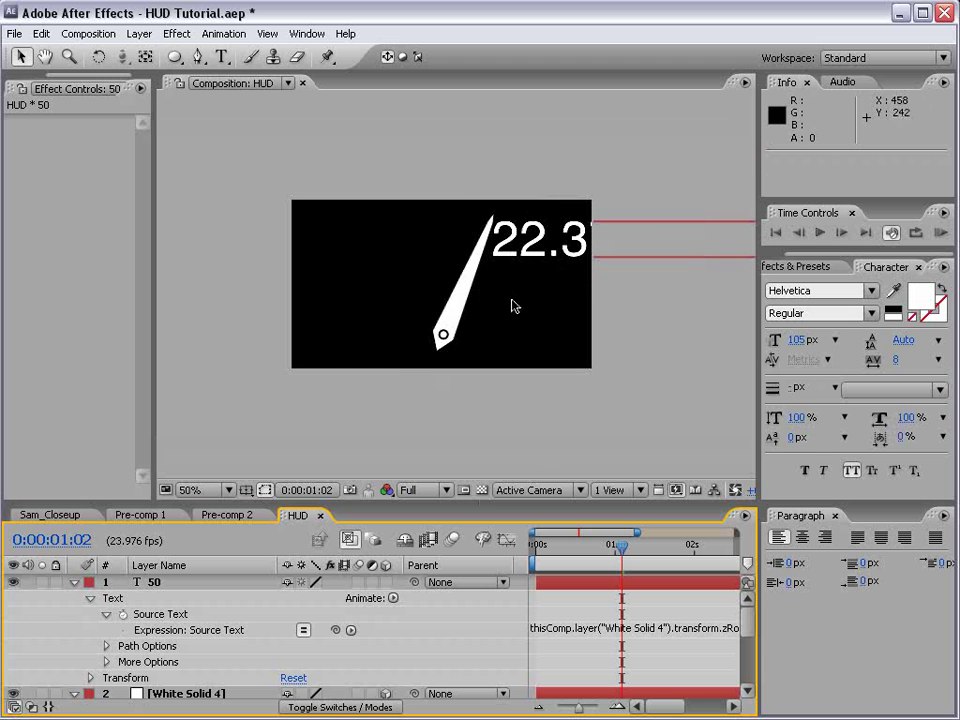
left_click_drag(601, 552, 551, 566)
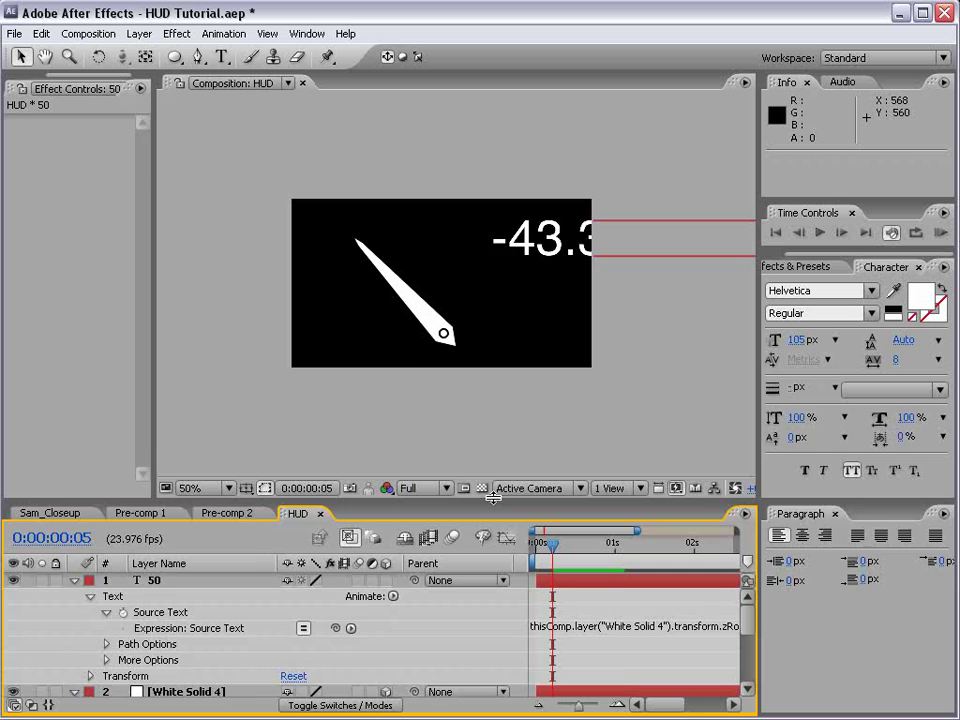
left_click_drag(493, 504, 490, 405)
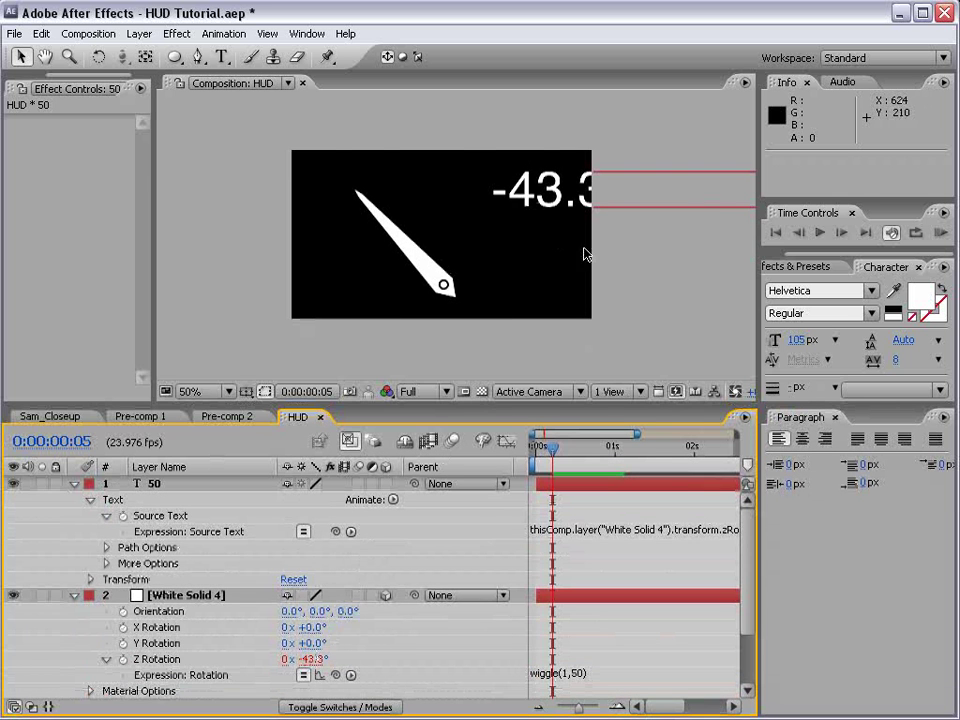
Move the text readout to the upper-left area of the composition, at about position 93, 82.
left_click_drag(628, 204, 431, 188)
left_click_drag(552, 446, 609, 450)
left_click_drag(382, 180, 412, 177)
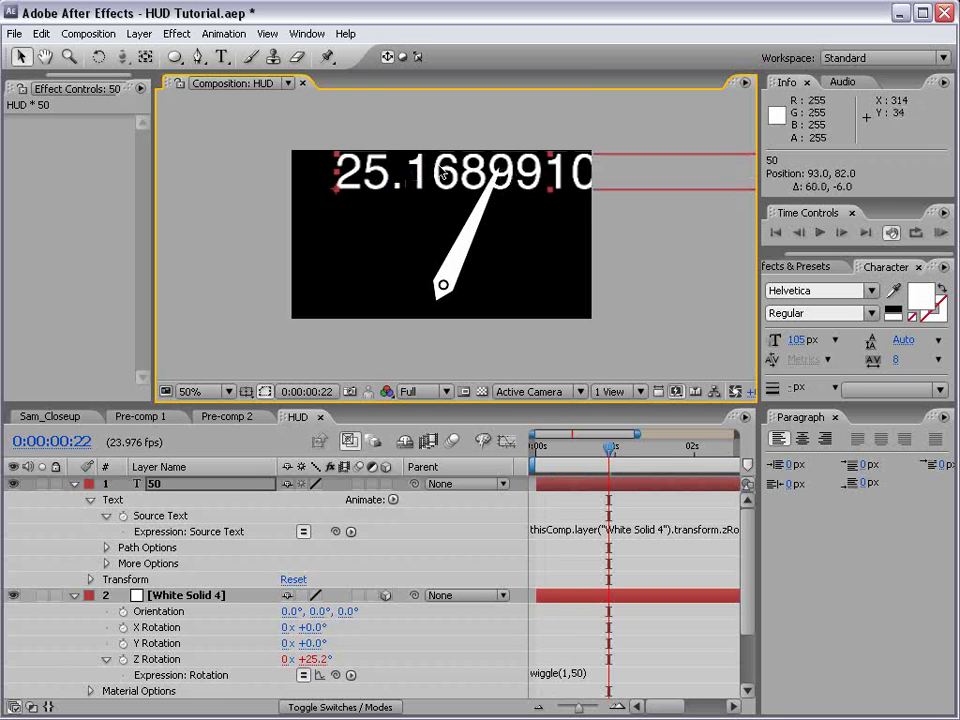
Insert Math.floor(value) above the existing Source Text expression of the "50" layer, separated by blank lines.
left_click(394, 500)
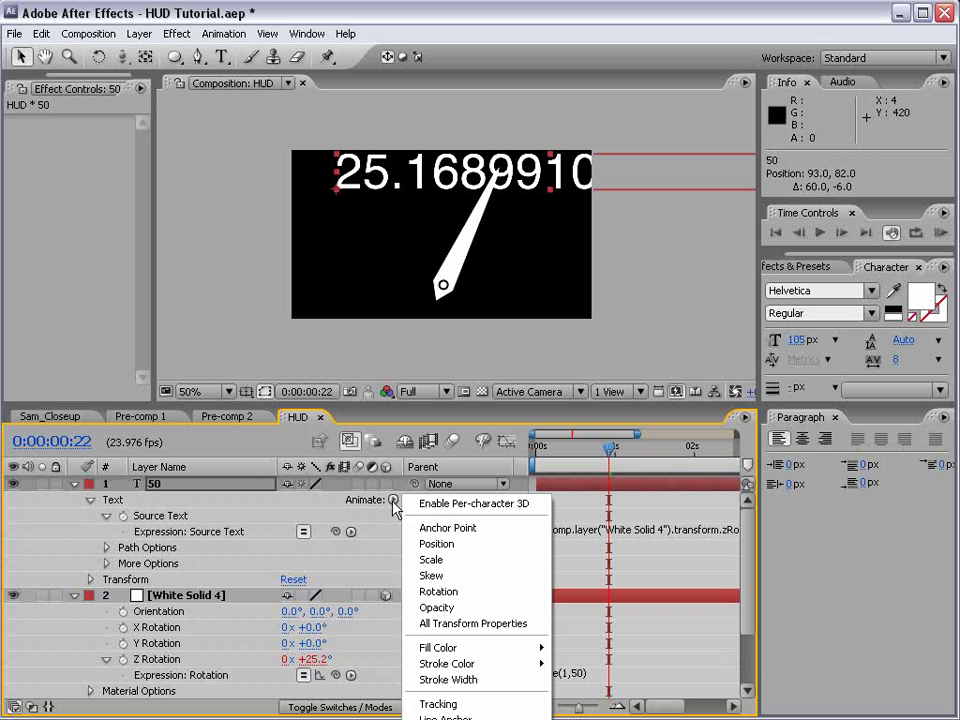
left_click(629, 527)
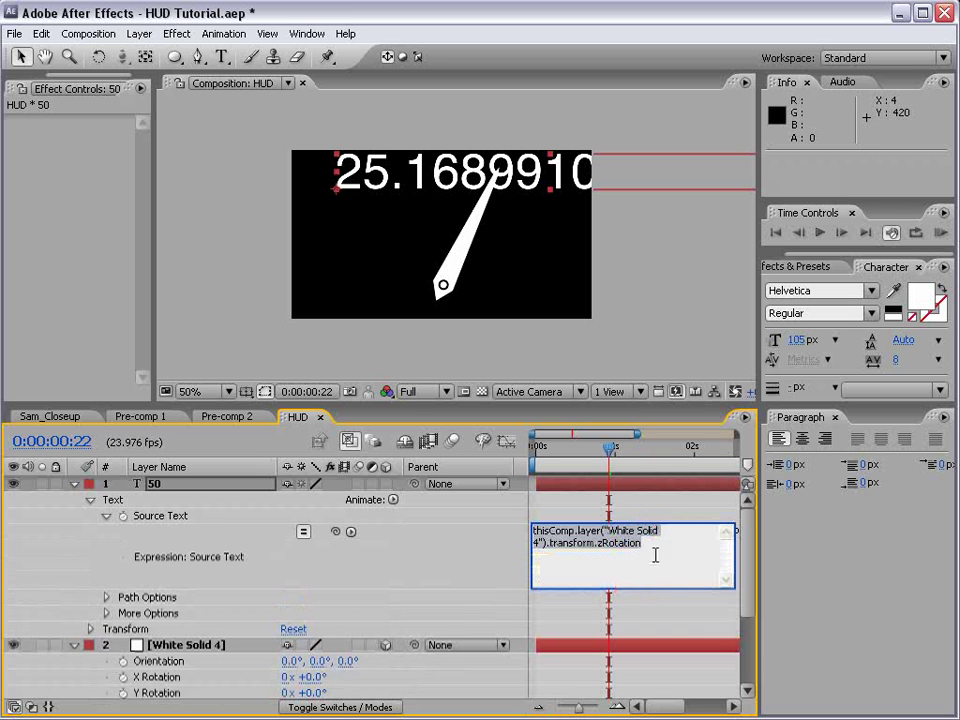
left_click_drag(685, 556, 499, 536)
left_click(660, 547)
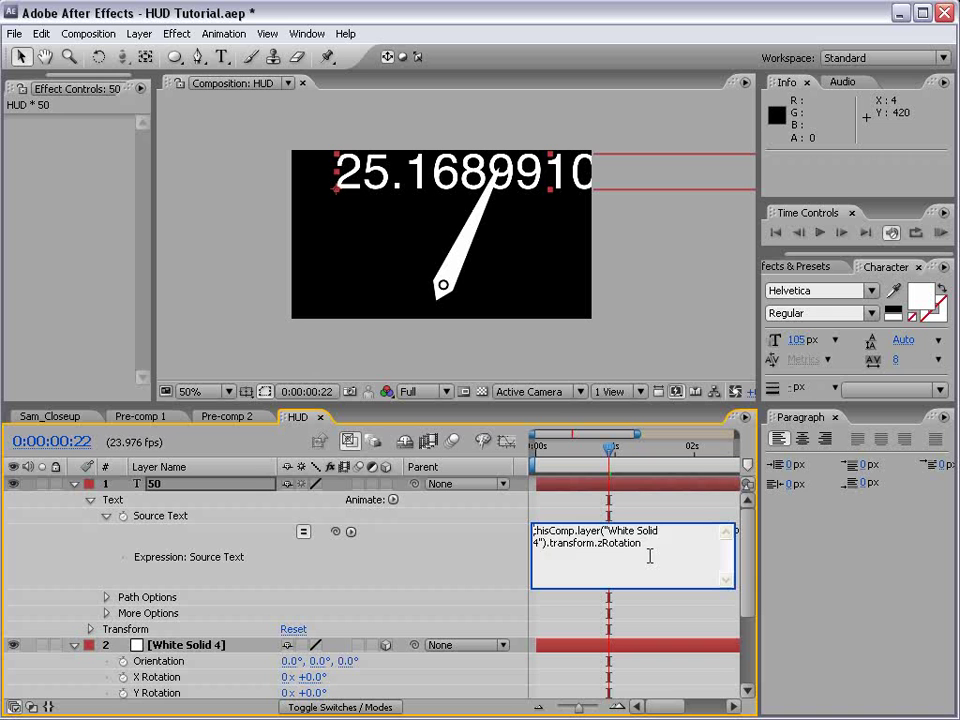
key("Return")
key("Return")
key("Up")
key("Up")
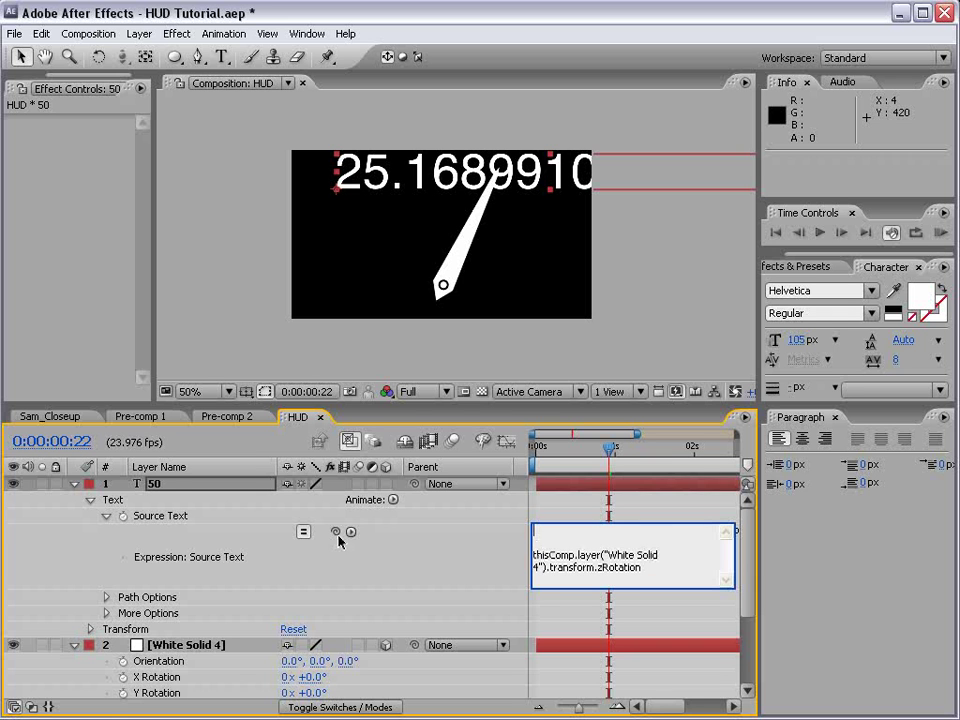
left_click(551, 602)
left_click(350, 533)
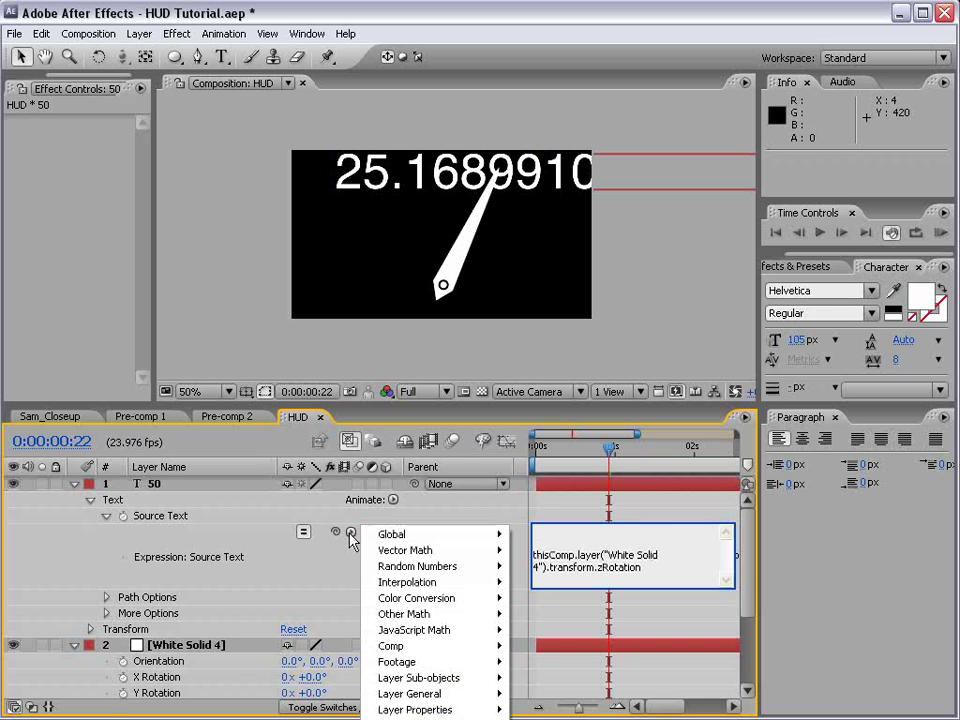
mouse_move(459, 634)
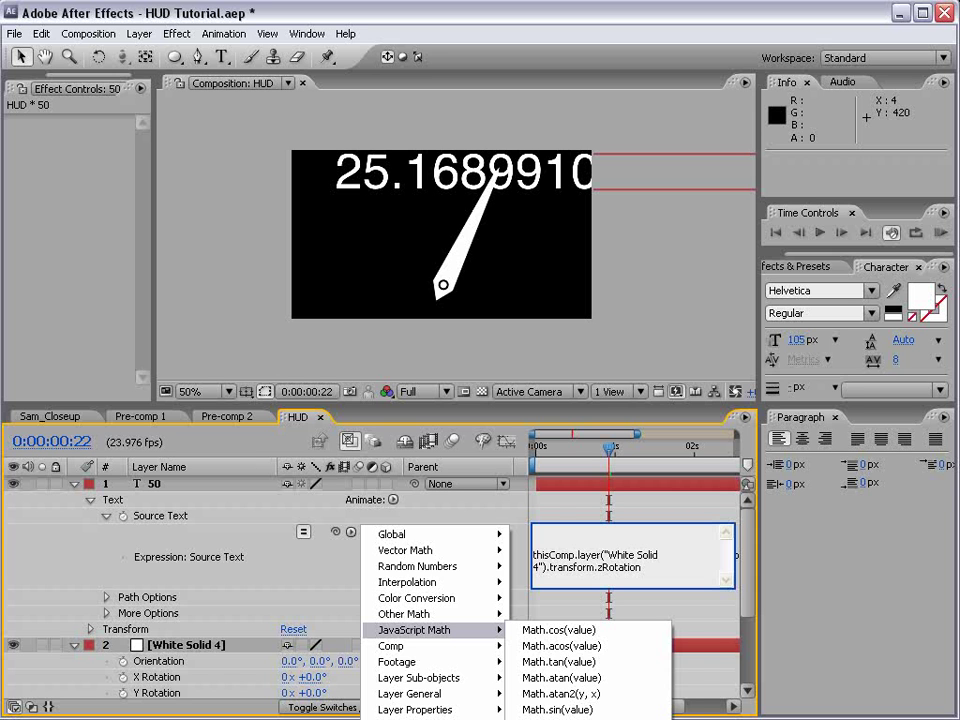
left_click(558, 718)
Replace value with the rotation reference so the expression reads Math.floor(thisComp.layer("White Solid 4").transform.zRotation).
left_click_drag(620, 534, 513, 533)
left_click(599, 537)
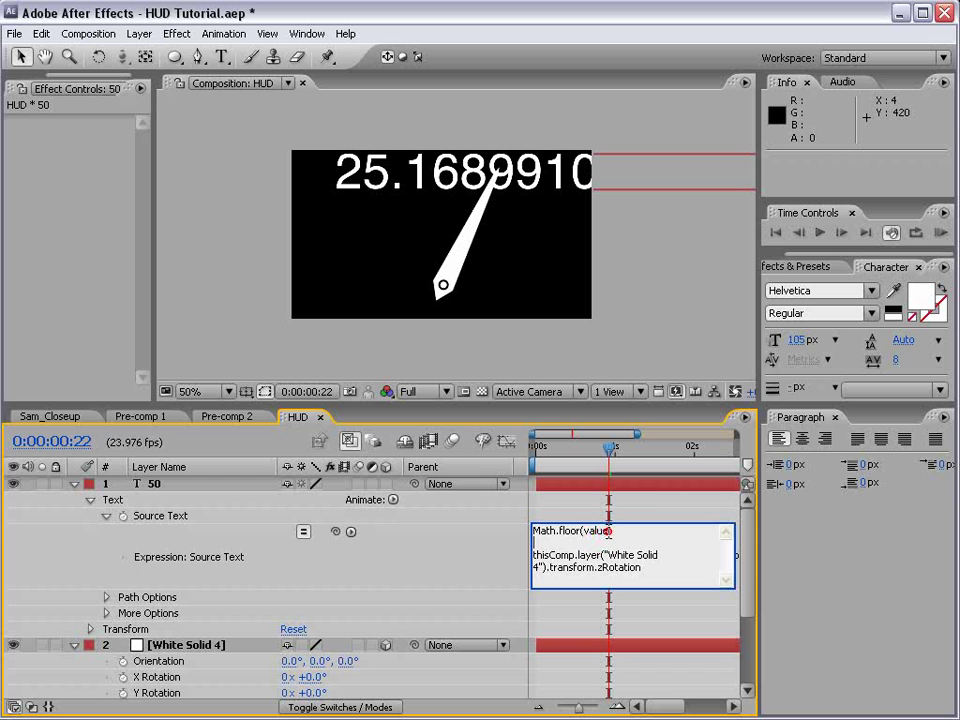
left_click_drag(608, 531, 584, 536)
left_click(625, 530)
key("BackSpace")
key("BackSpace")
key("BackSpace")
key("BackSpace")
key("BackSpace")
key("BackSpace")
key("BackSpace")
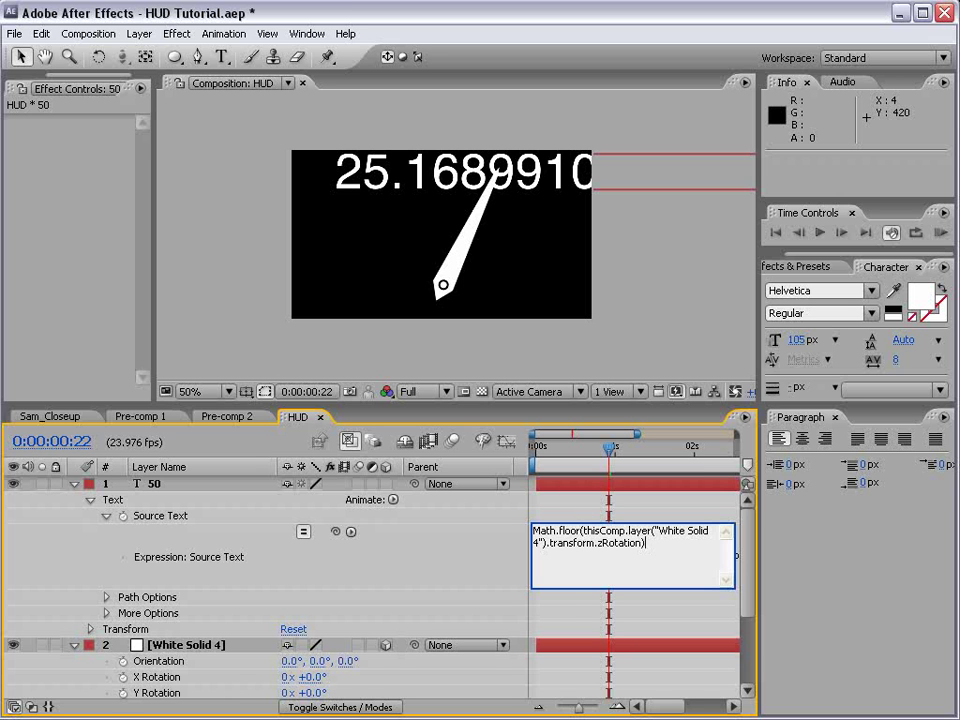
left_click(567, 600)
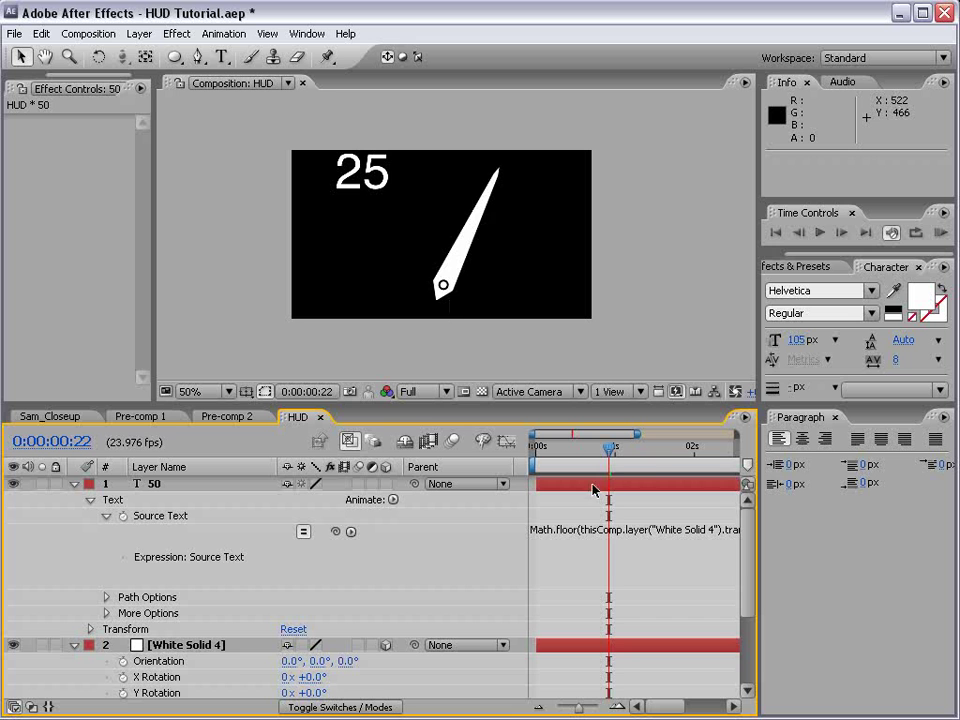
At 0:00:00:16, move the text beside the needle's tip, at about 401, 82, and parent it to White Solid 4.
mouse_move(579, 450)
left_mouse_down()
mouse_move(632, 452)
mouse_move(537, 458)
mouse_move(588, 463)
left_mouse_up()
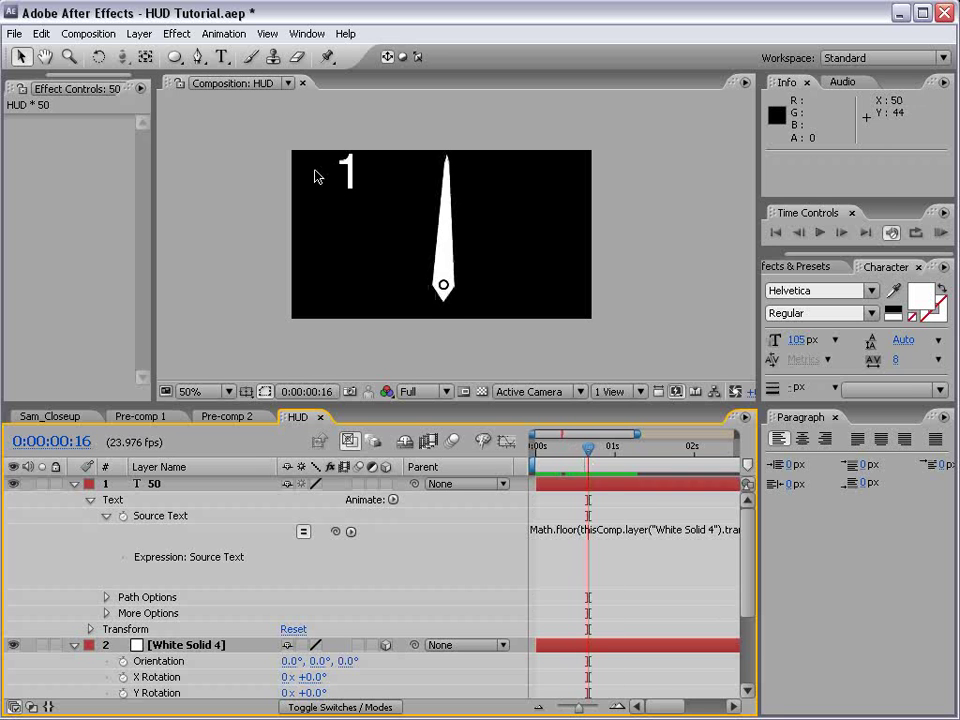
left_click_drag(337, 190, 491, 190)
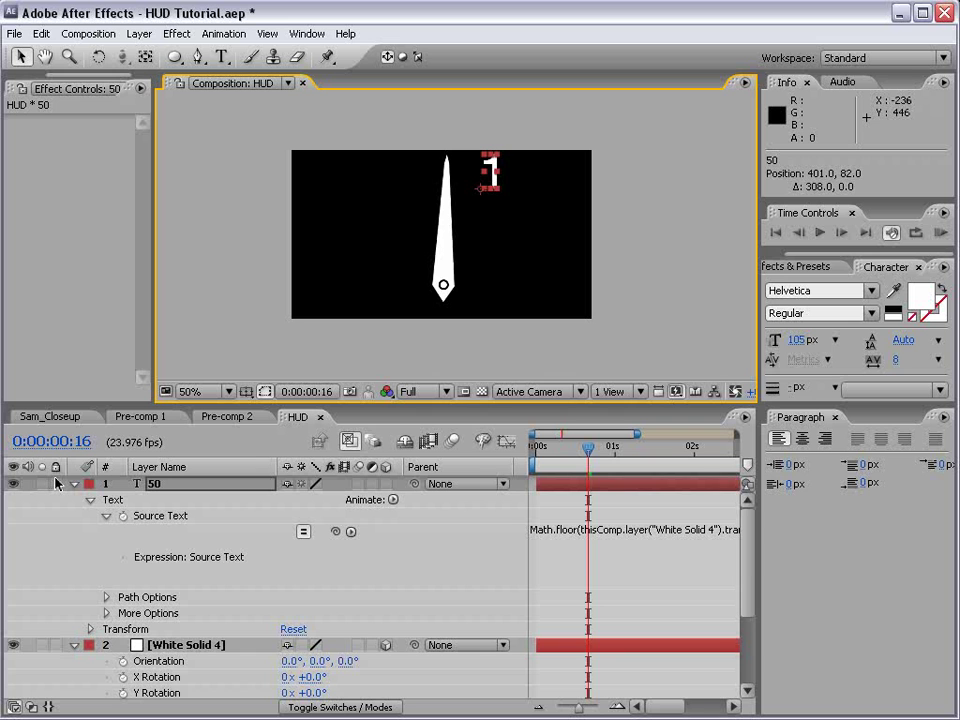
left_click_drag(414, 484, 190, 652)
left_click(619, 596)
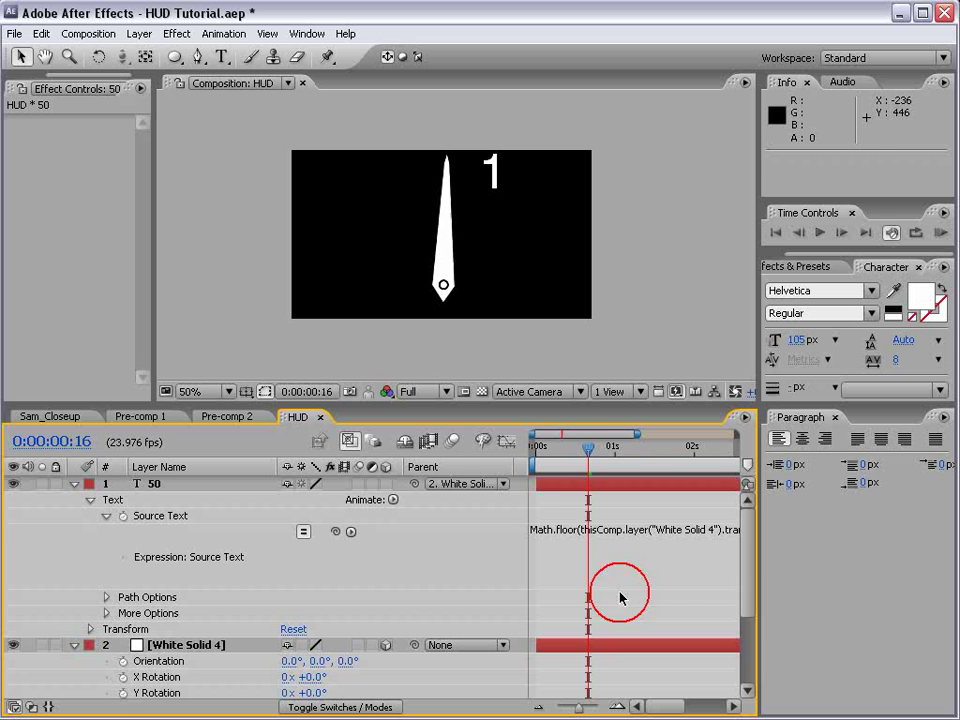
left_click_drag(588, 447, 553, 488)
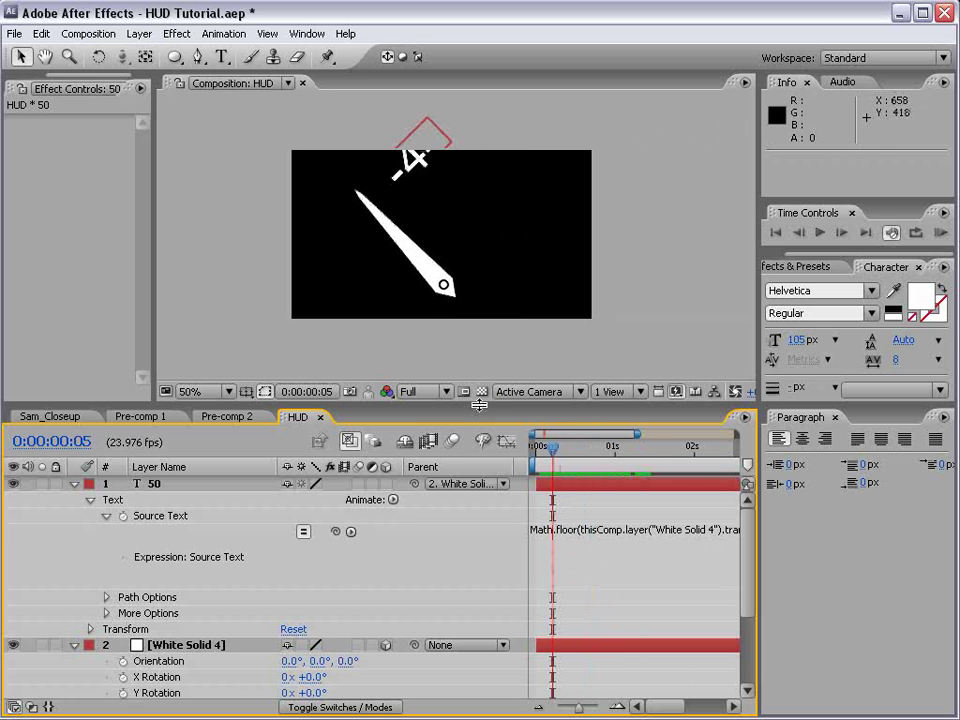
Make the "50" text layer 3D and reveal its rotation properties.
left_click_drag(480, 406, 482, 358)
left_click(172, 436)
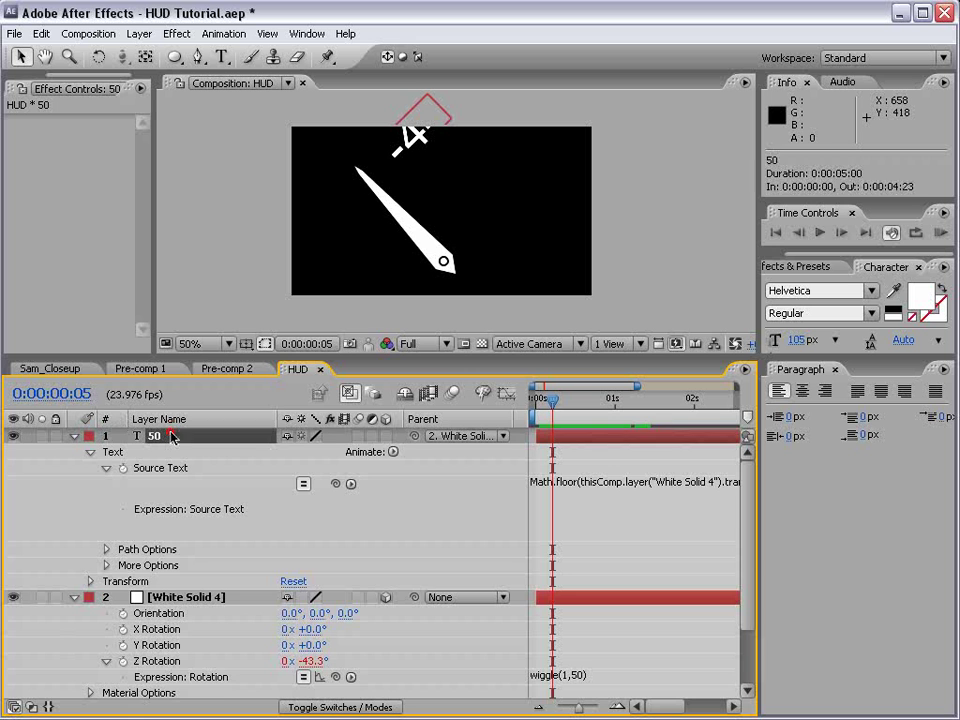
left_click(386, 437)
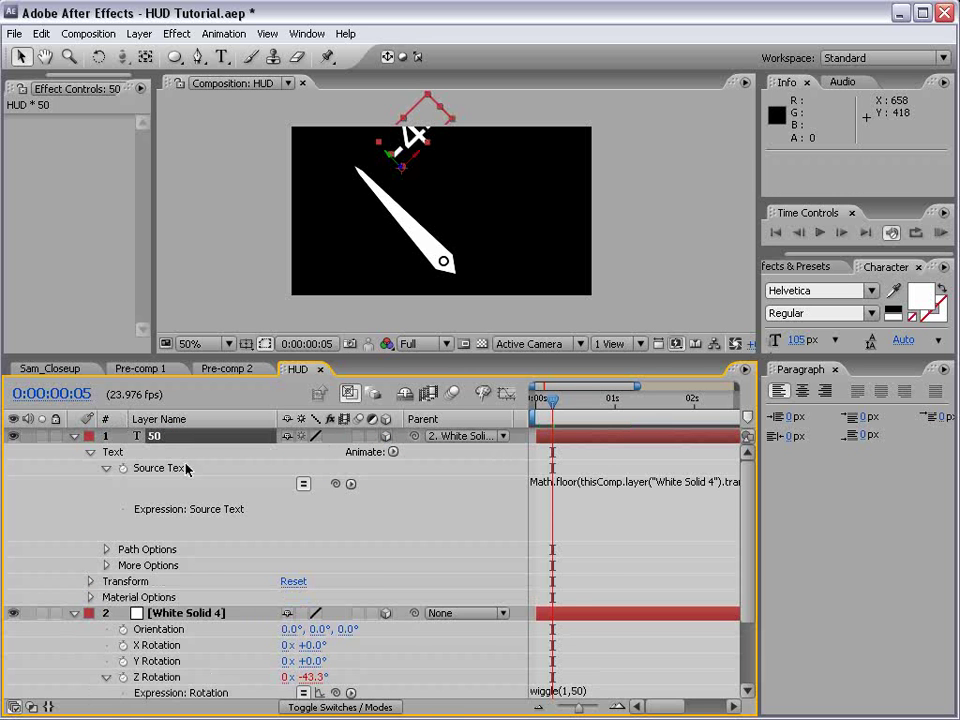
key("r")
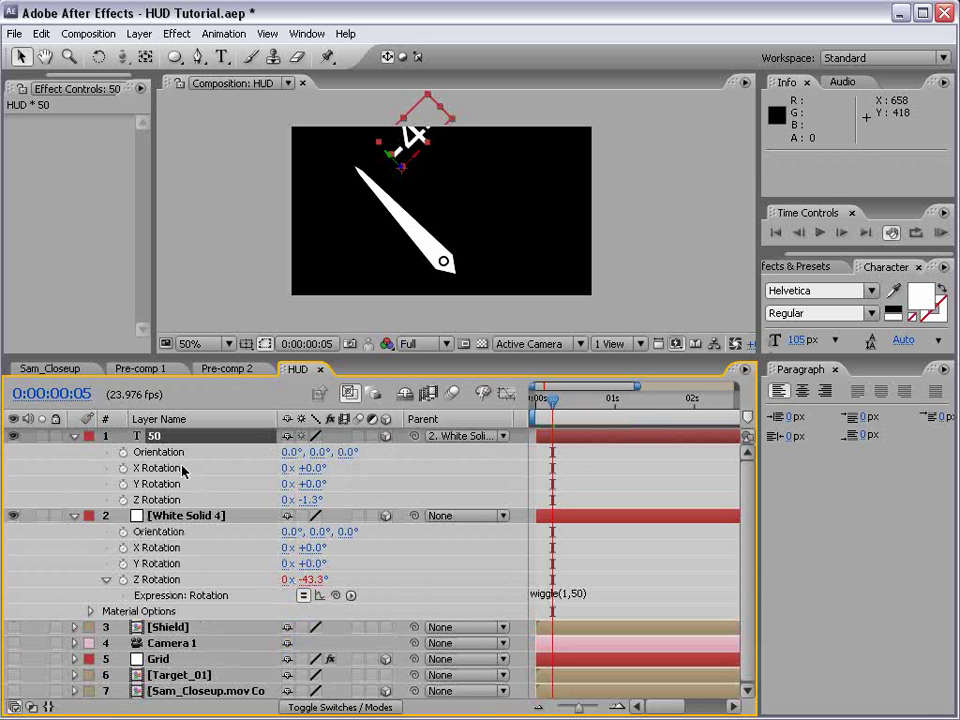
Link the "50" layer's Z Rotation to White Solid 4's Z Rotation with an expression and scrub to check it.
left_click(123, 500, "alt")
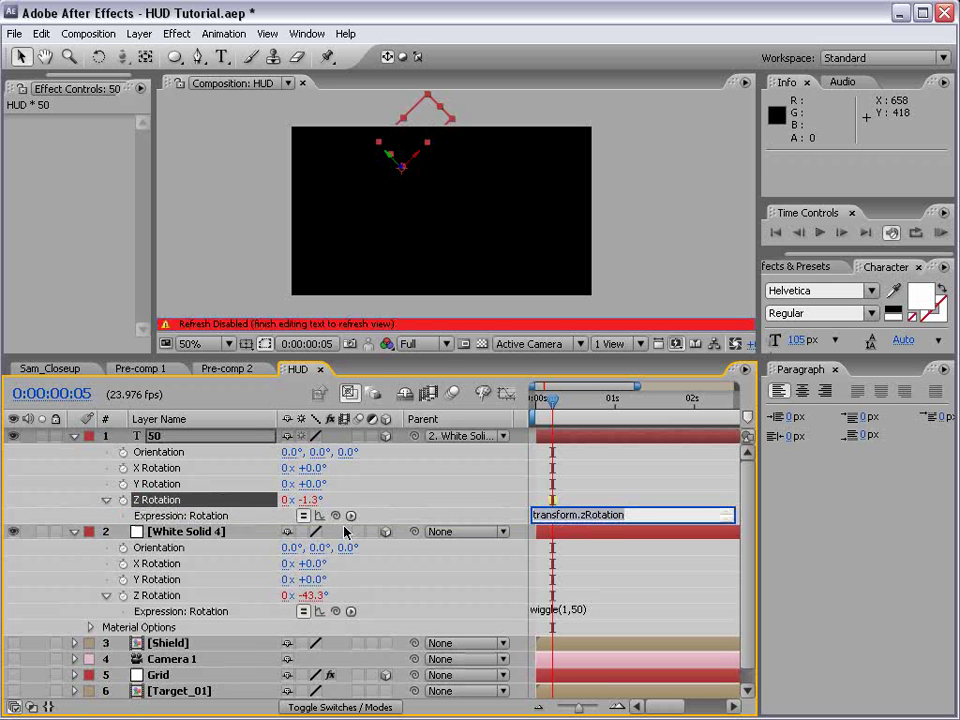
left_click_drag(335, 515, 145, 598)
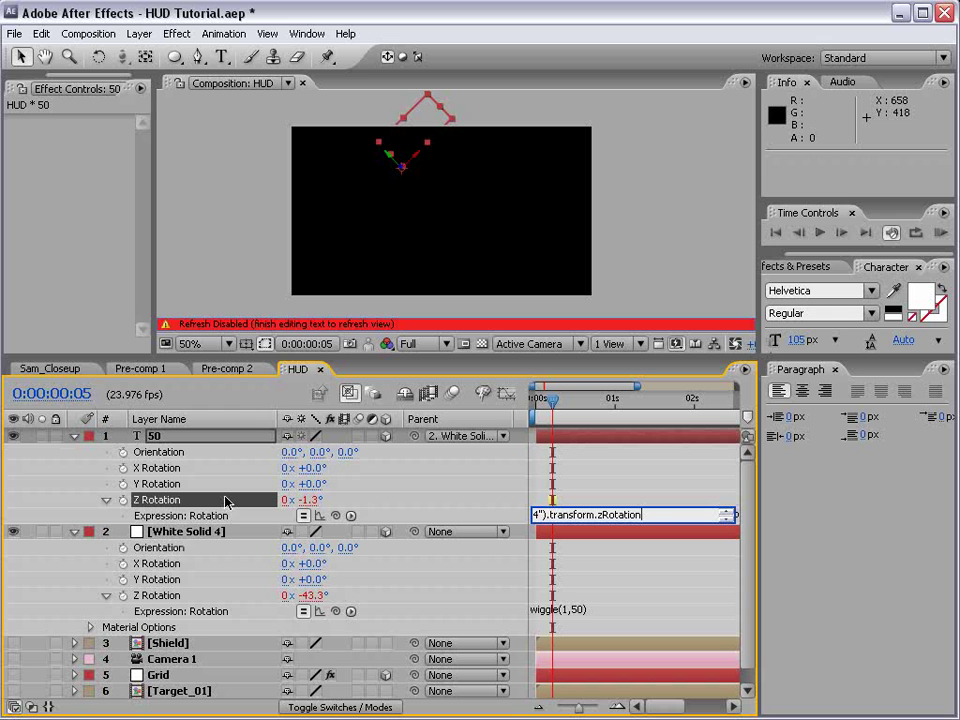
left_click(652, 524)
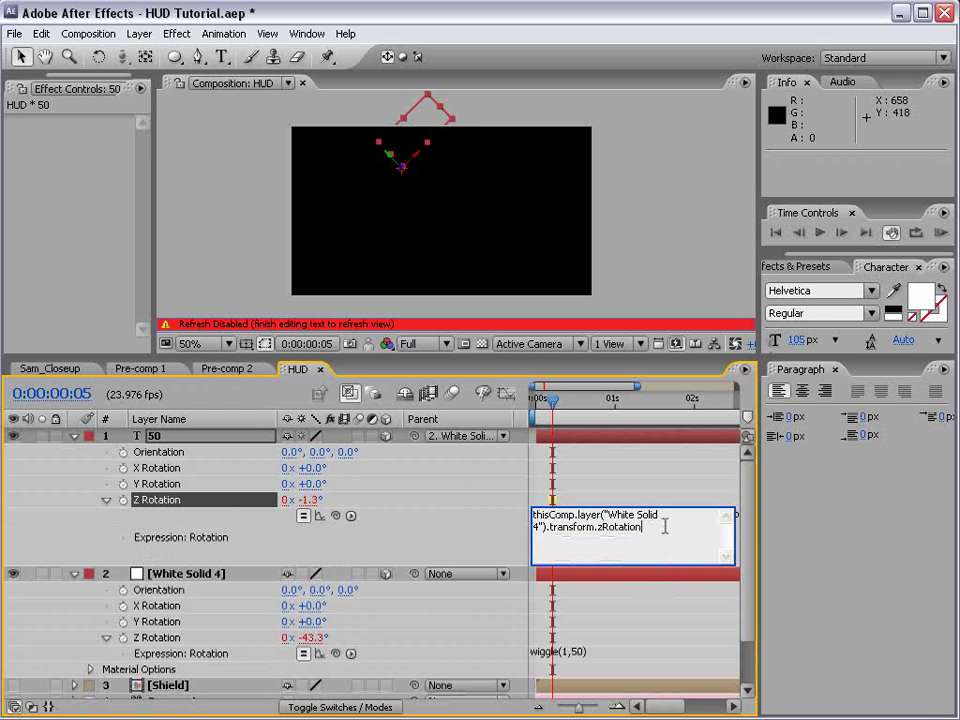
left_click(636, 495)
left_click_drag(553, 398, 600, 402)
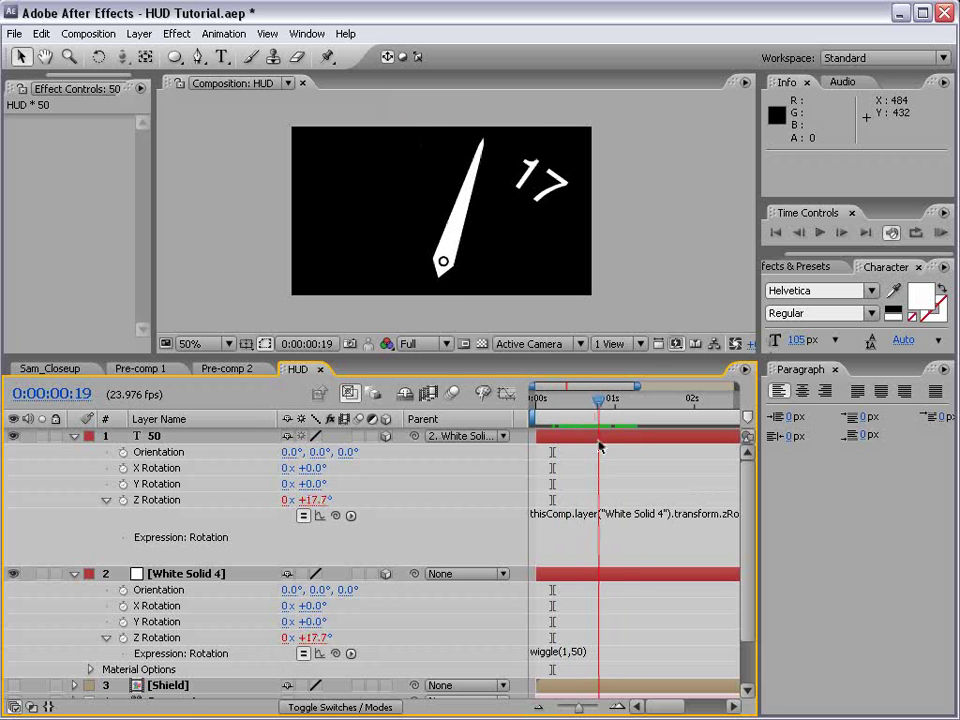
Append *-1 to the "50" layer's Z Rotation expression to counter the needle's rotation.
left_click(593, 531)
left_click(648, 526)
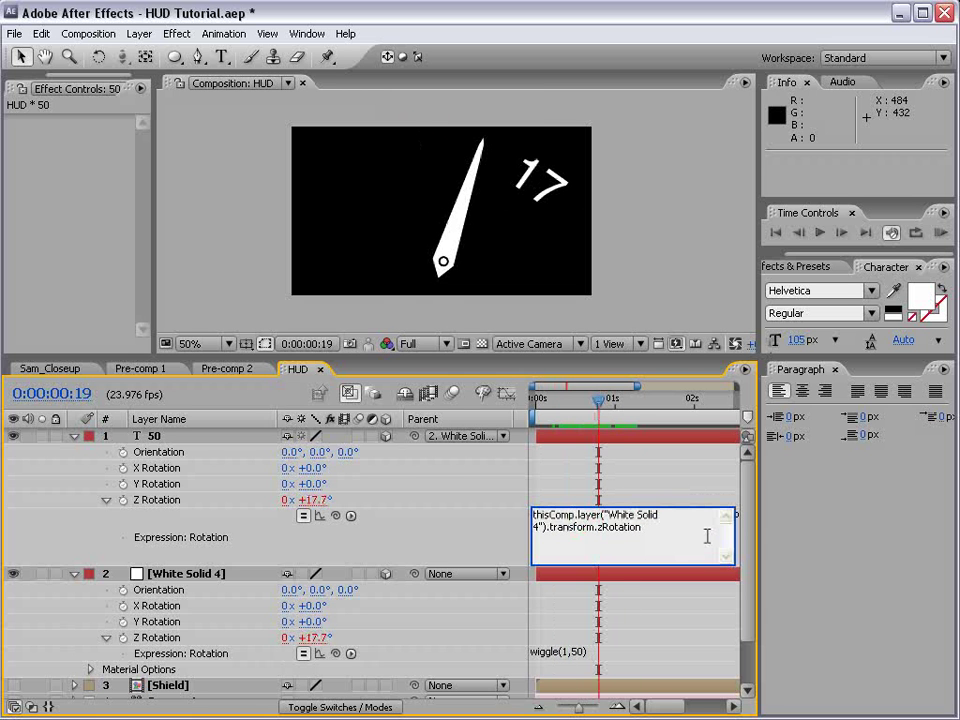
type("*-1")
left_click(680, 498)
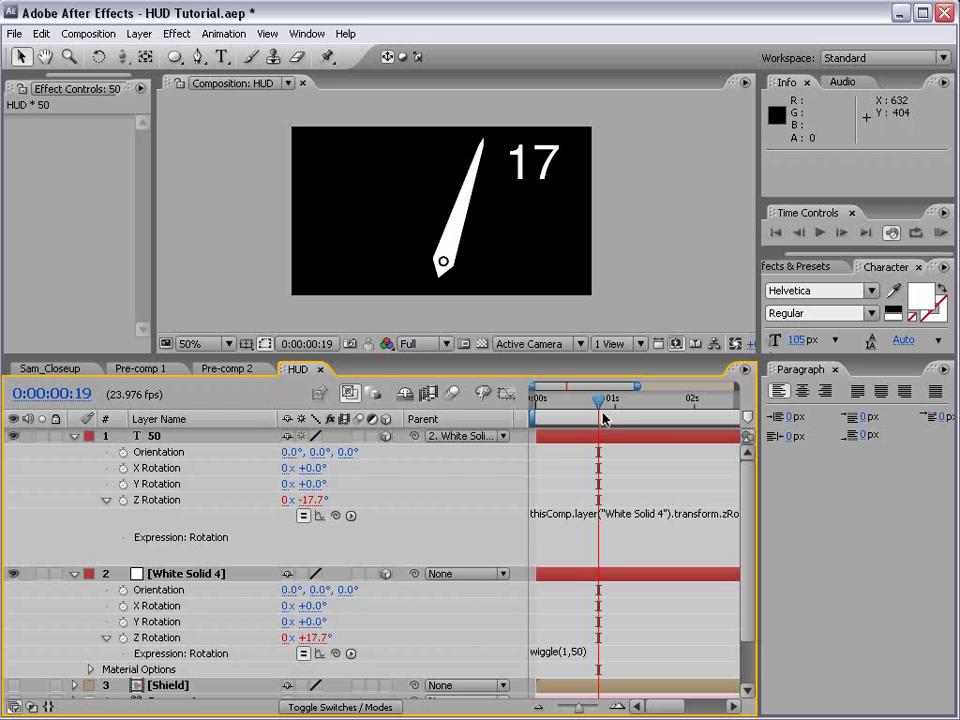
At 0:00:00:05, move the text readout to about 240, 95 and collapse the properties of both gauge layers.
left_click_drag(598, 400, 551, 428)
left_click(452, 168)
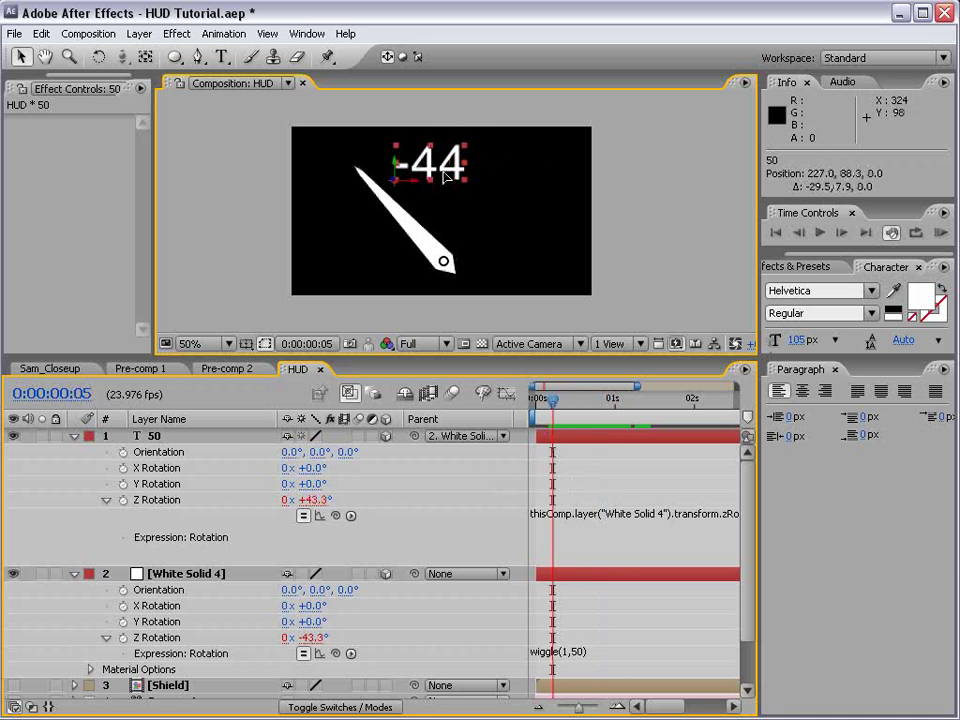
left_click(74, 436)
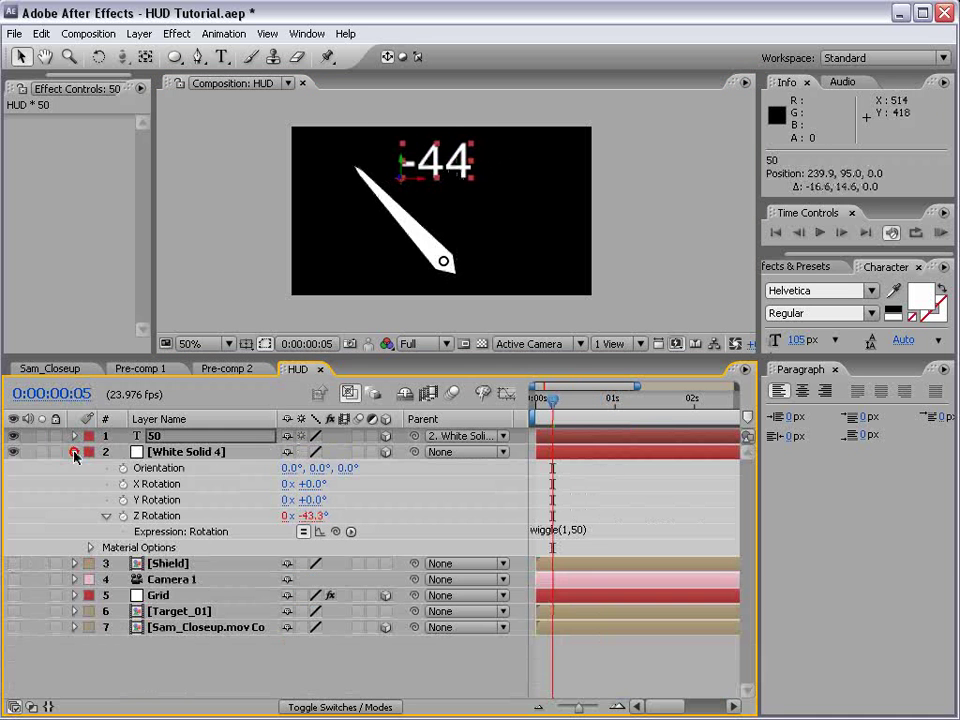
left_click(74, 452)
left_click(639, 690)
Save the project and scrub the timeline to review the finished needle and readout.
left_click_drag(562, 401, 542, 420)
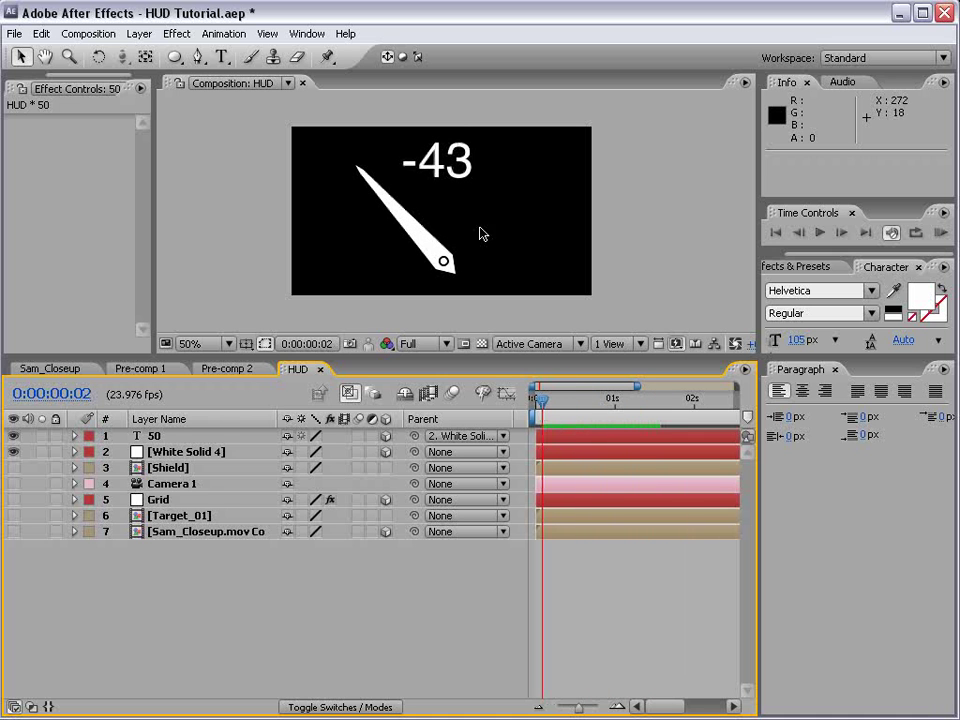
key("ctrl+s")
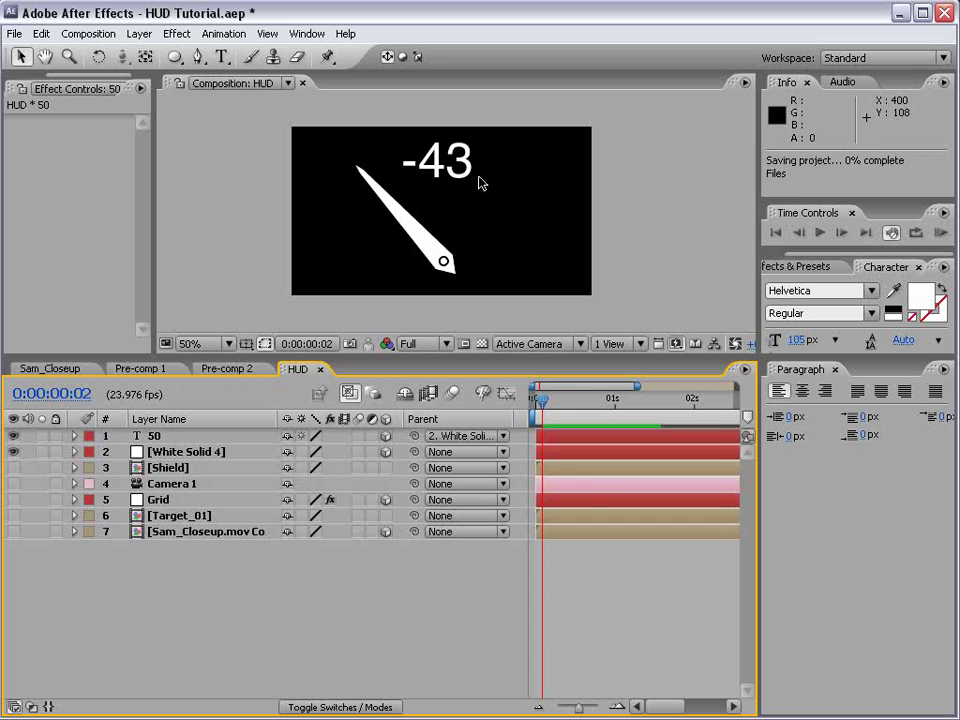
left_click_drag(551, 401, 587, 414)
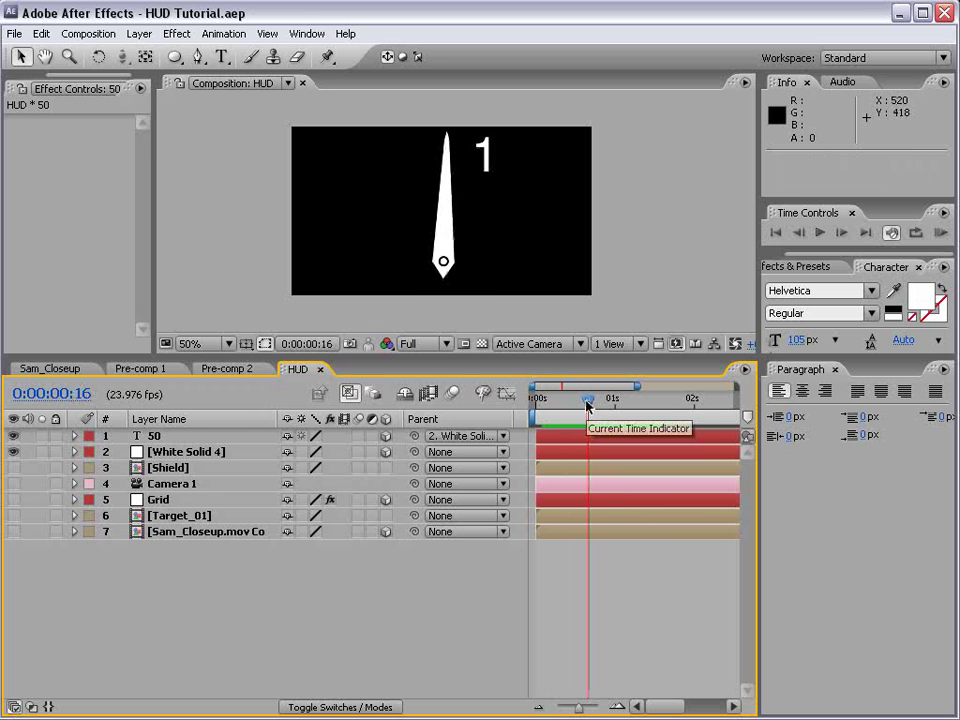
Create a new square white solid layer in the HUD composition.
left_click(139, 33)
mouse_move(150, 55)
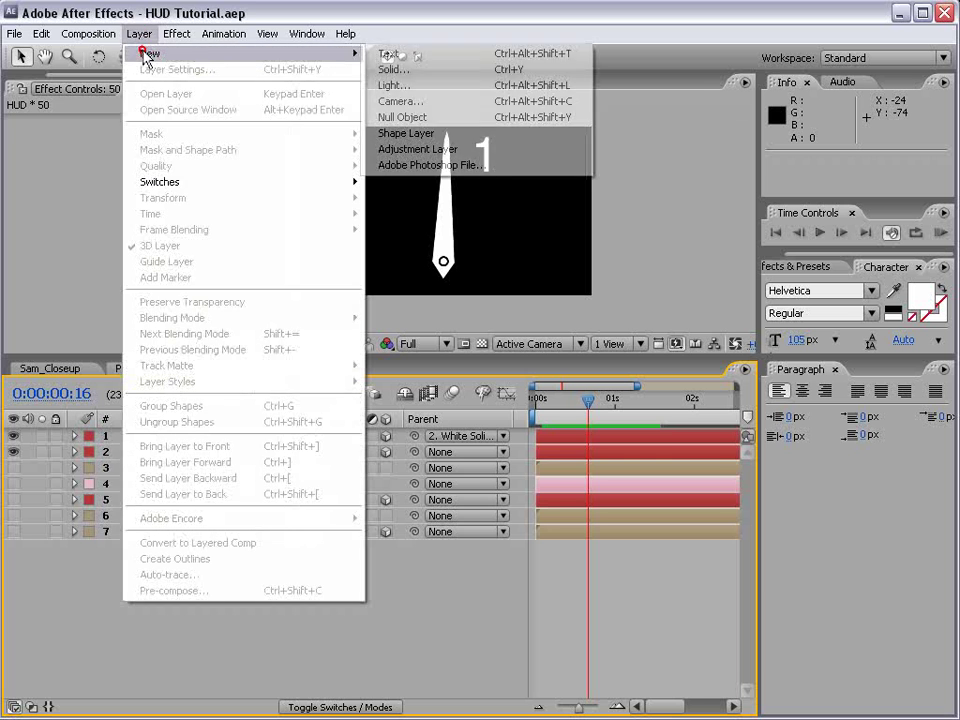
left_click(418, 69)
key("Return")
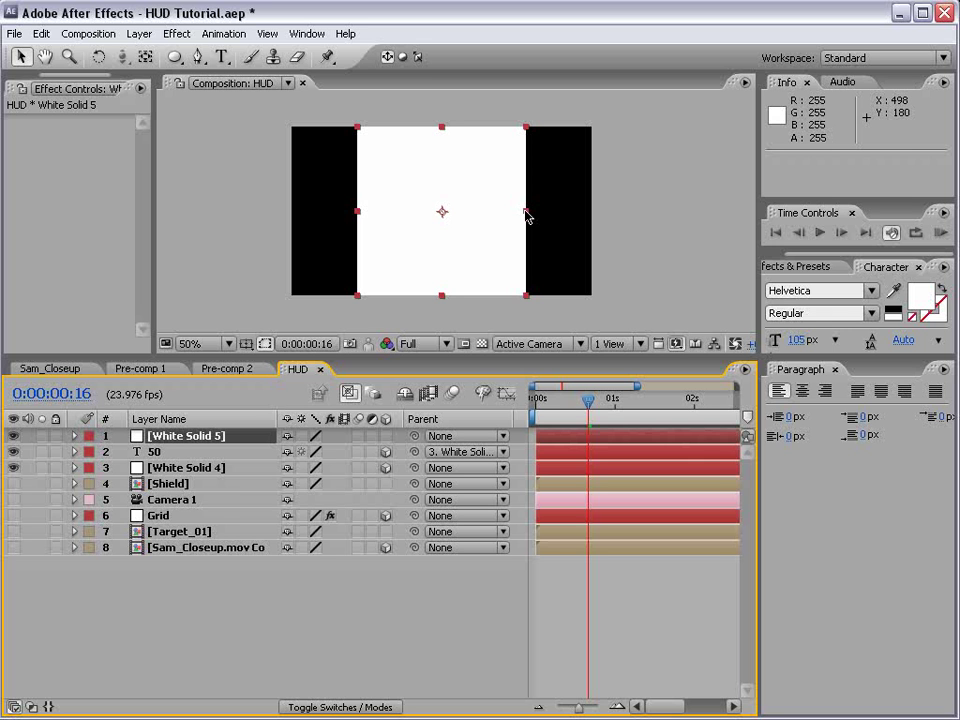
Mask the new solid to a thin full-height vertical bar at its left edge, with a short horizontal tick at the bar's top.
left_click_drag(174, 57, 224, 59)
left_click_drag(358, 128, 360, 295)
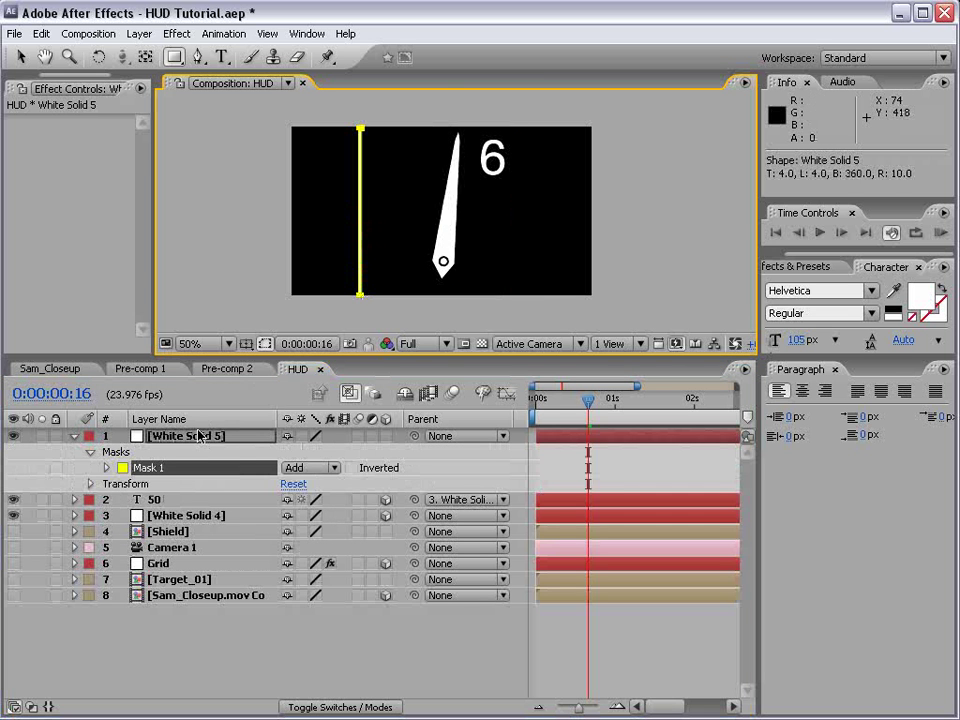
key("grave")
key("period")
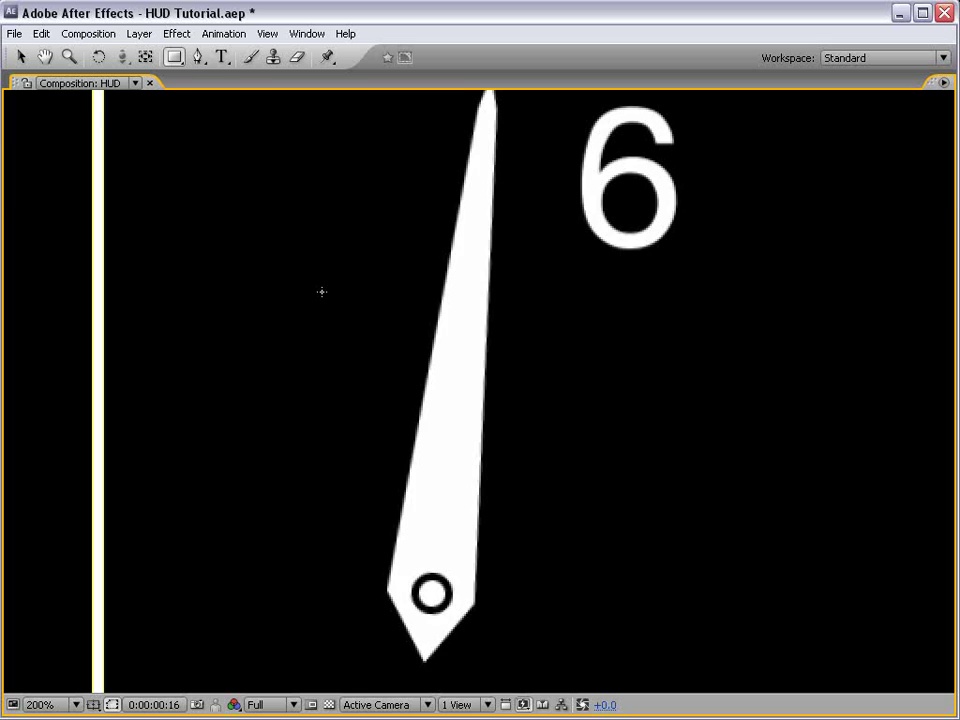
key("space")
left_click_drag(156, 189, 243, 334)
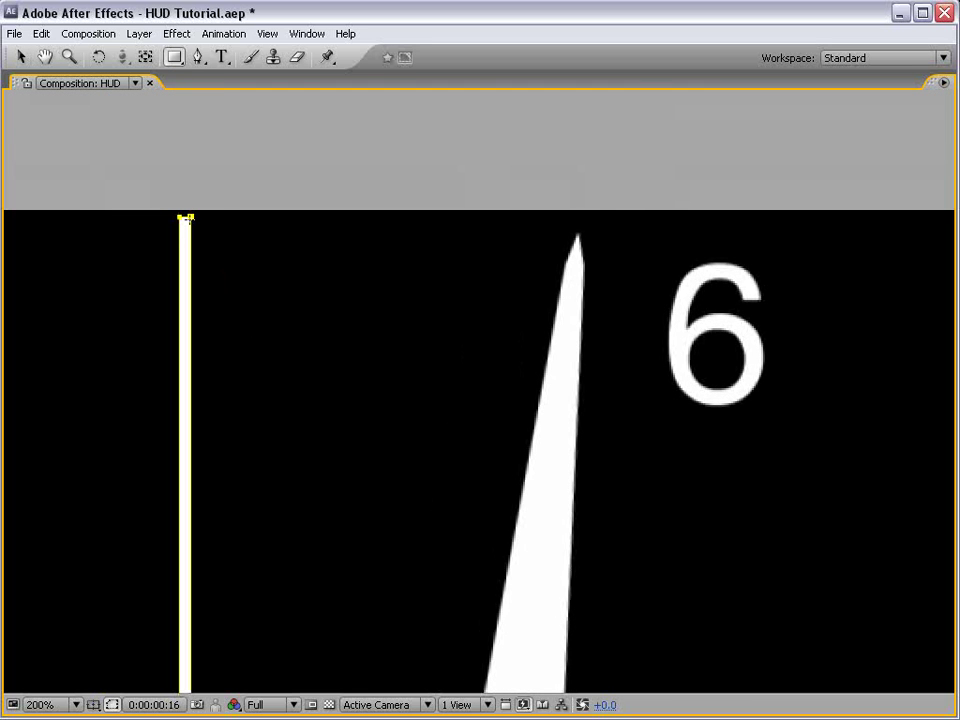
left_click_drag(181, 215, 217, 227)
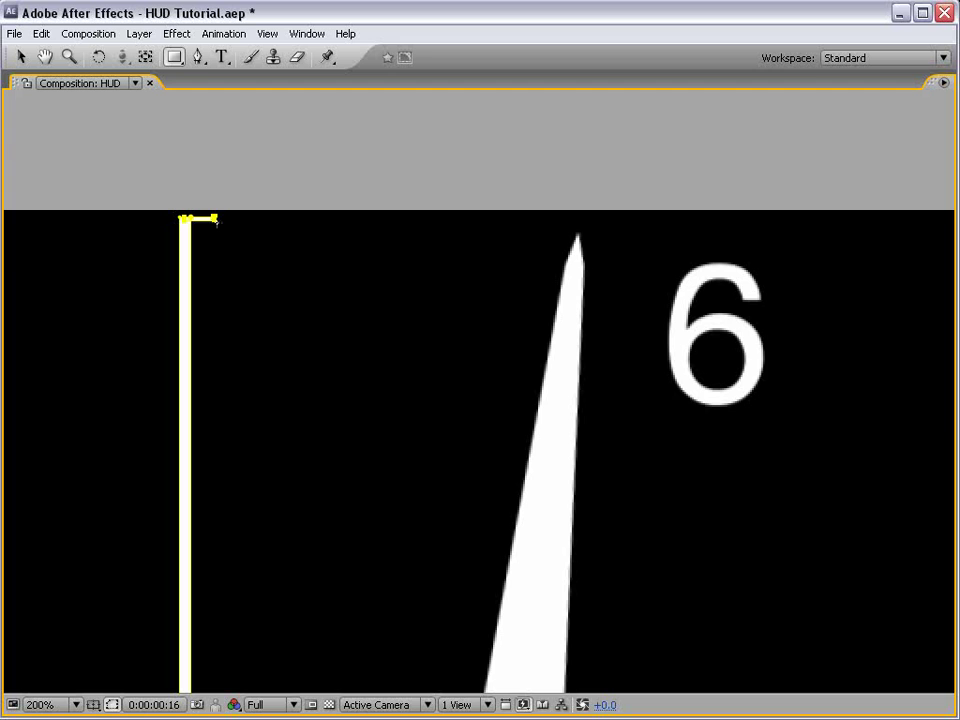
key("v")
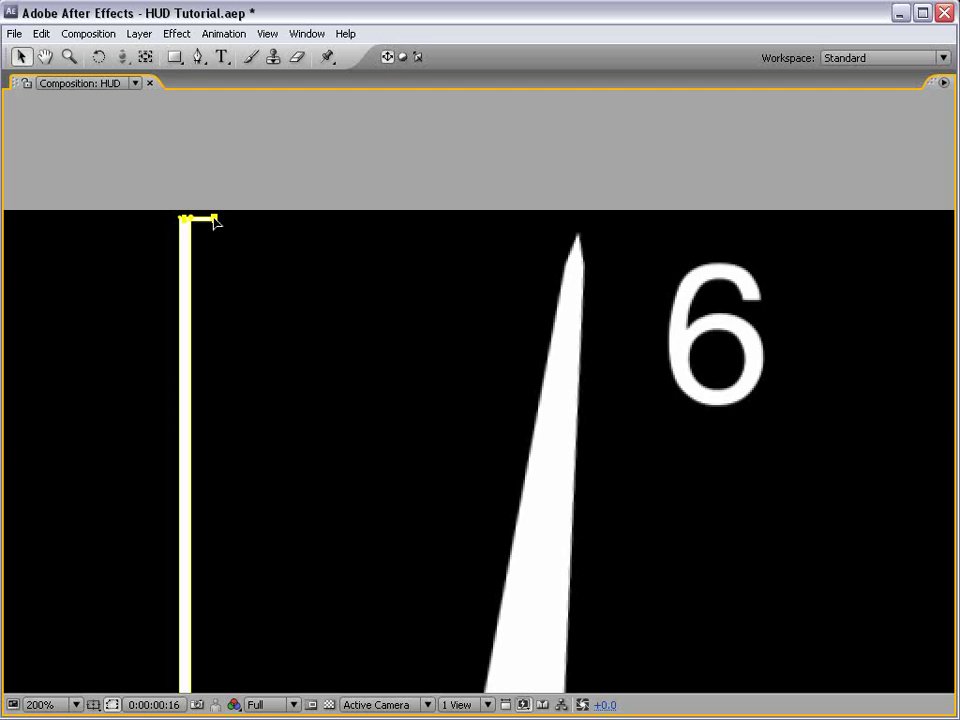
key("grave")
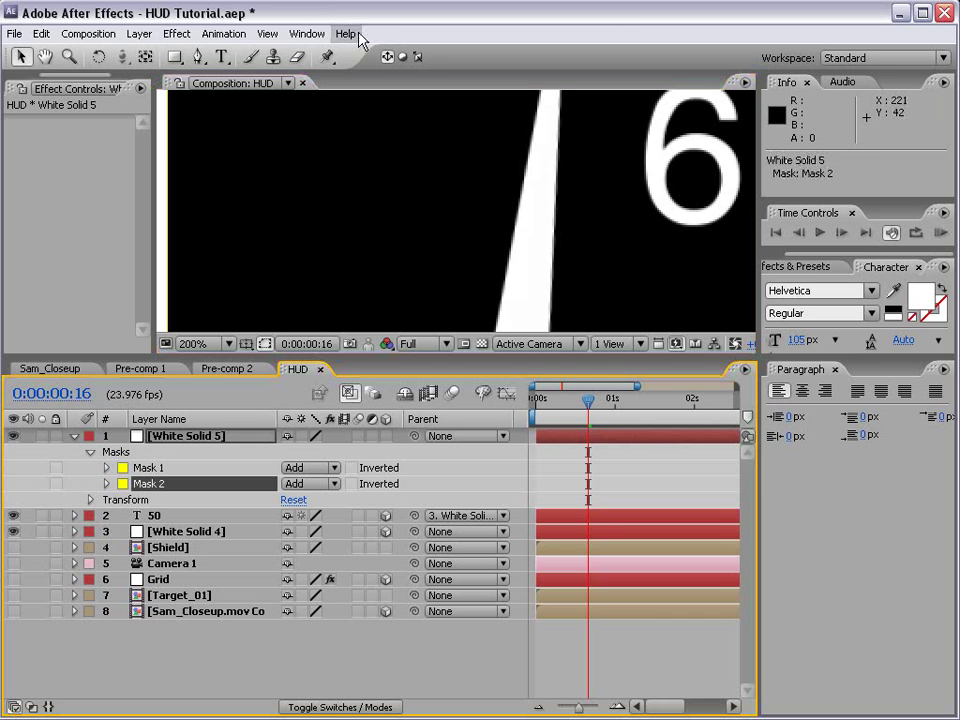
Duplicate the tick mask eight times down the upper half of the bar, spacing the copies evenly about 20 px apart.
key("comma")
key("ctrl+d")
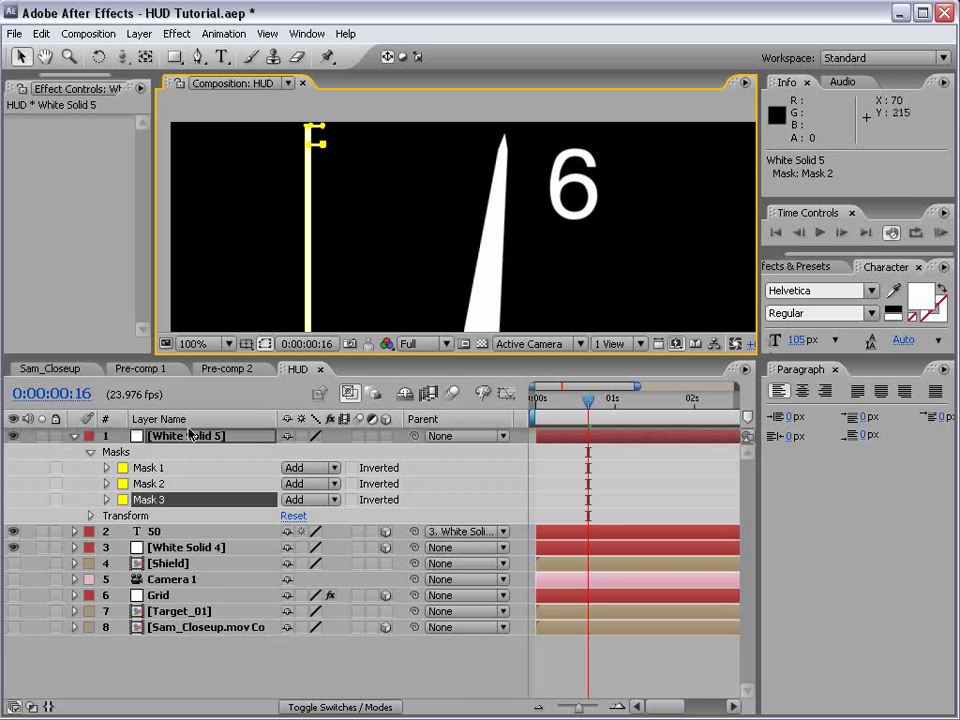
key("ctrl+d")
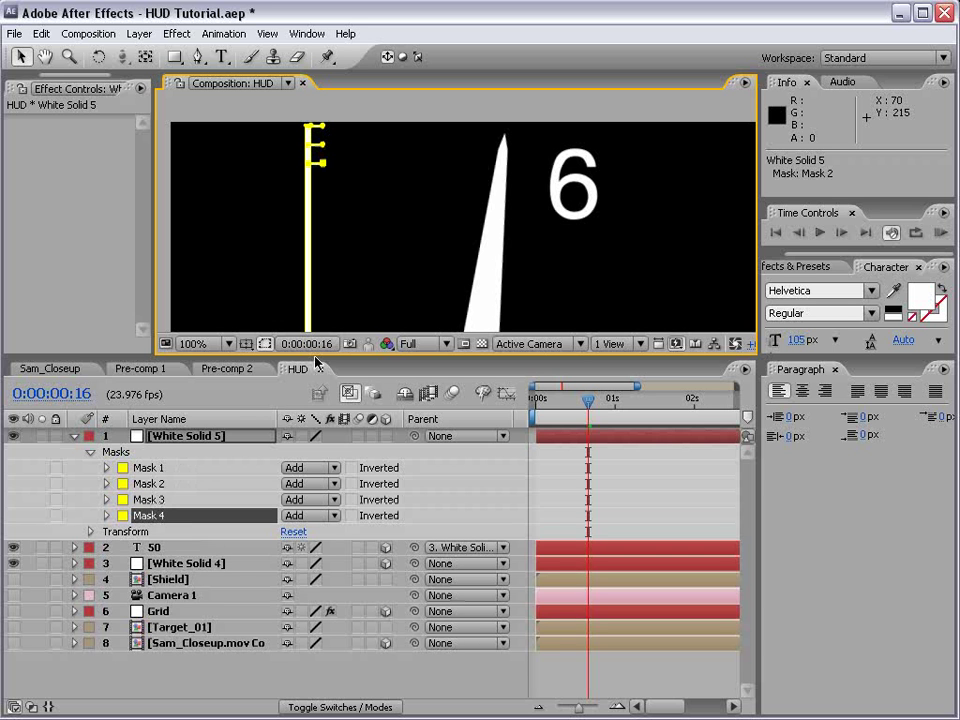
key("ctrl+d")
key("ctrl+d")
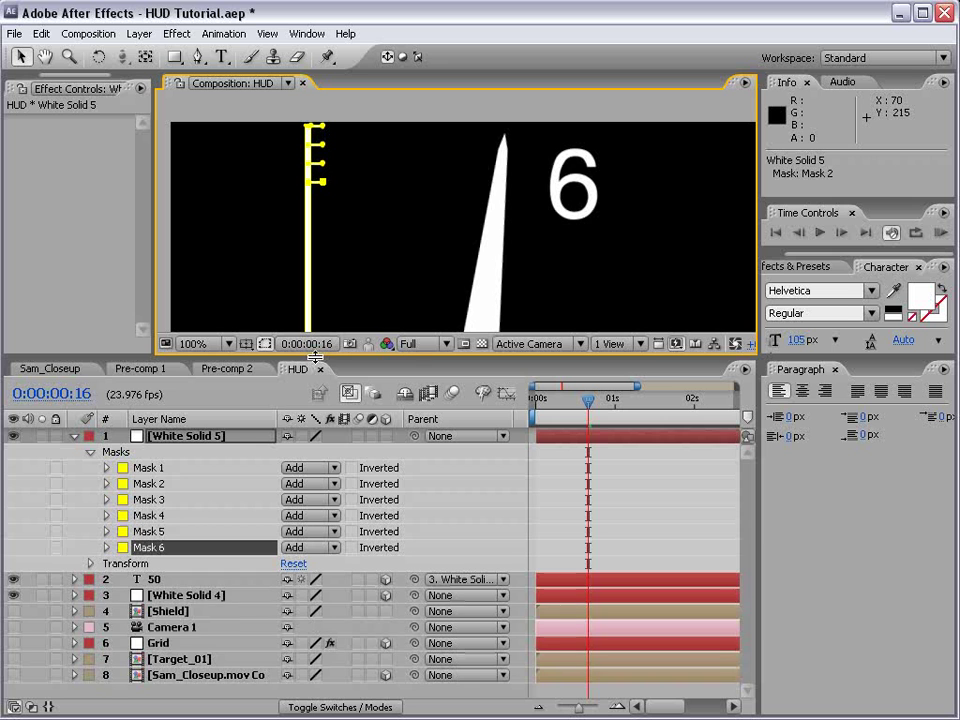
key("ctrl+d")
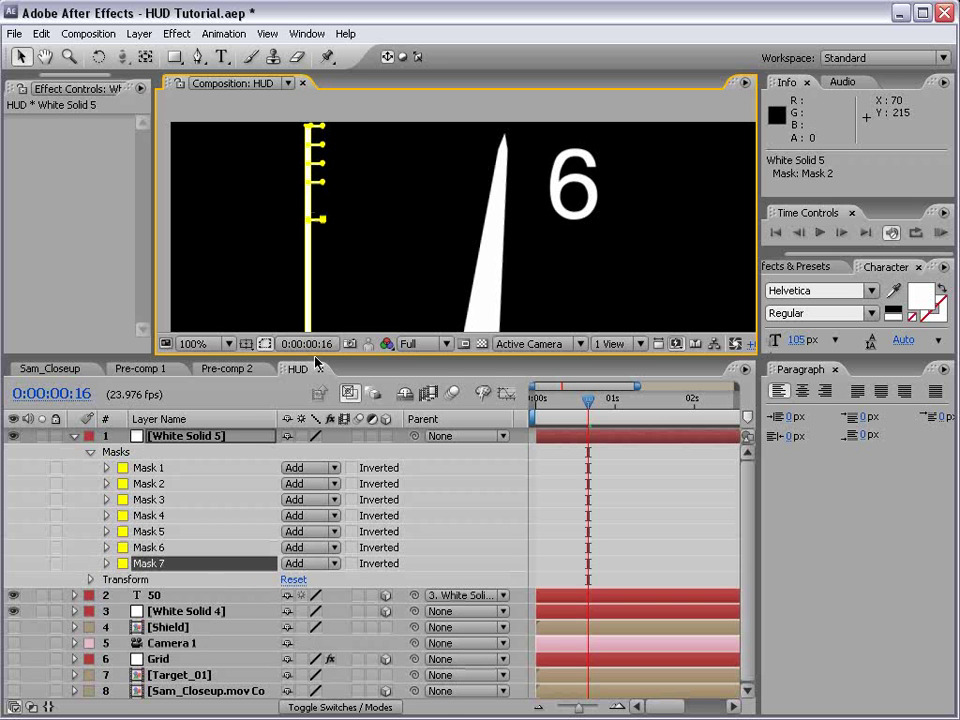
key("shift+Up")
key("shift+Up")
key("ctrl+d")
key("shift+Down")
key("shift+Down")
key("shift+Down")
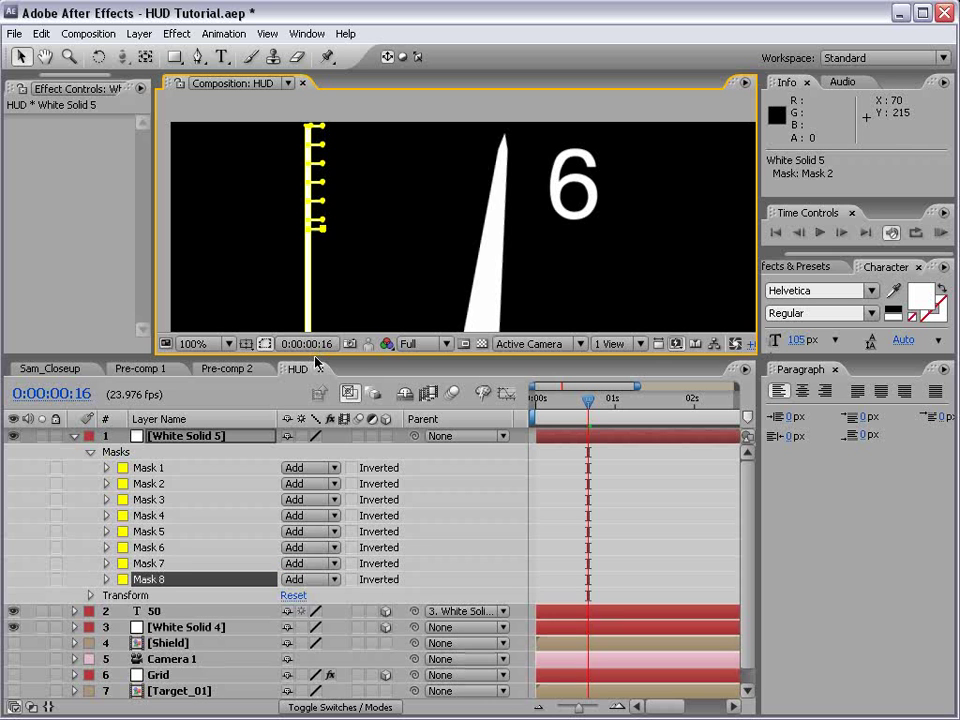
key("shift+Down")
key("ctrl+d")
key("shift+Down")
key("shift+Down")
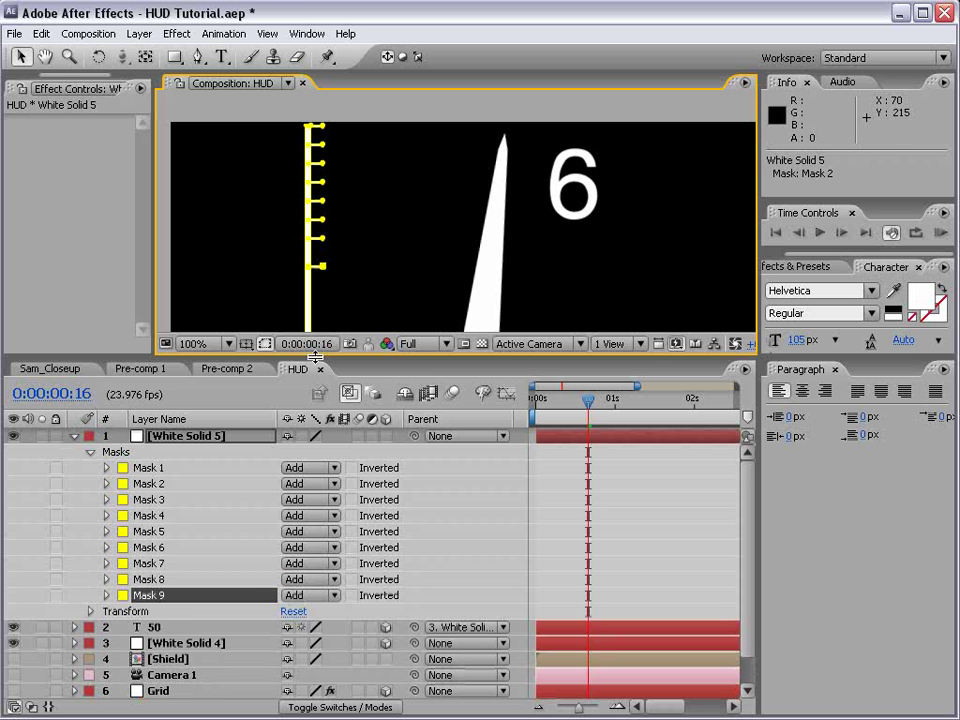
key("ctrl+d")
key("shift+Down")
key("shift+Down")
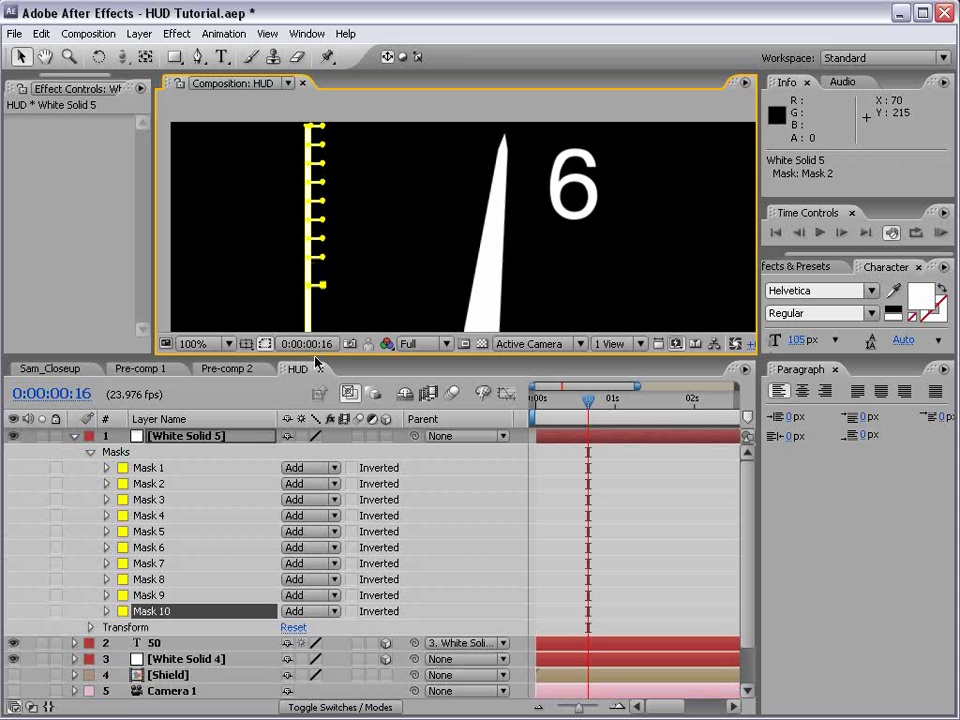
left_click_drag(349, 285, 349, 178)
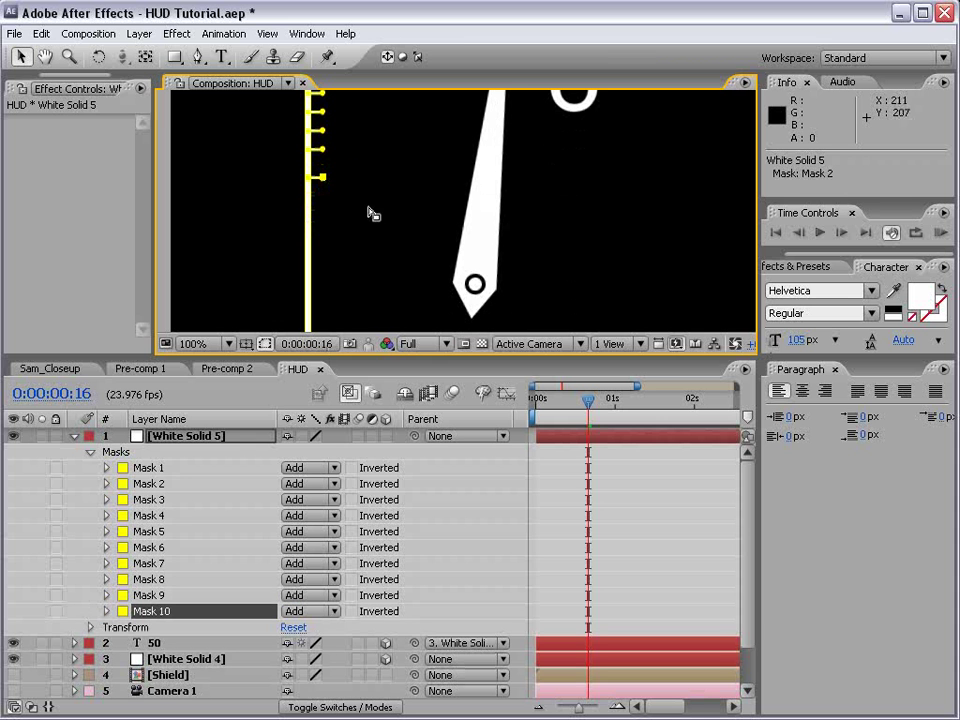
key("shift+Up")
Add three more tick mask copies at wider spacing down to the bottom end of the bar.
key("ctrl+d")
key("ctrl+d")
key("ctrl+d")
key("comma")
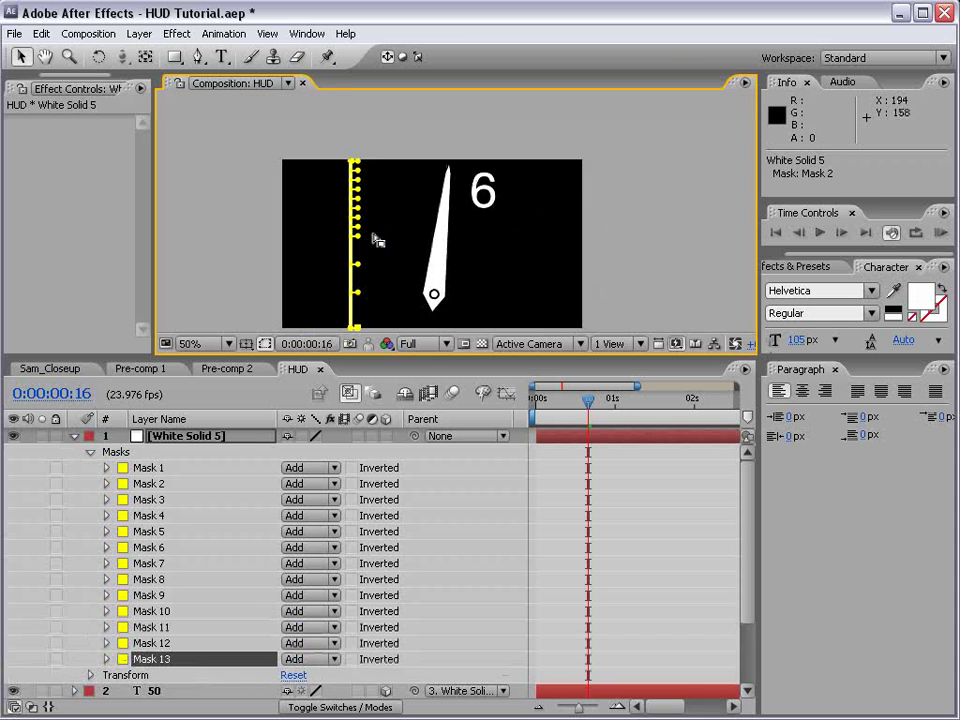
Collapse the tick-bar solid's mask list and hide the mask outlines in the composition view.
left_click(500, 383)
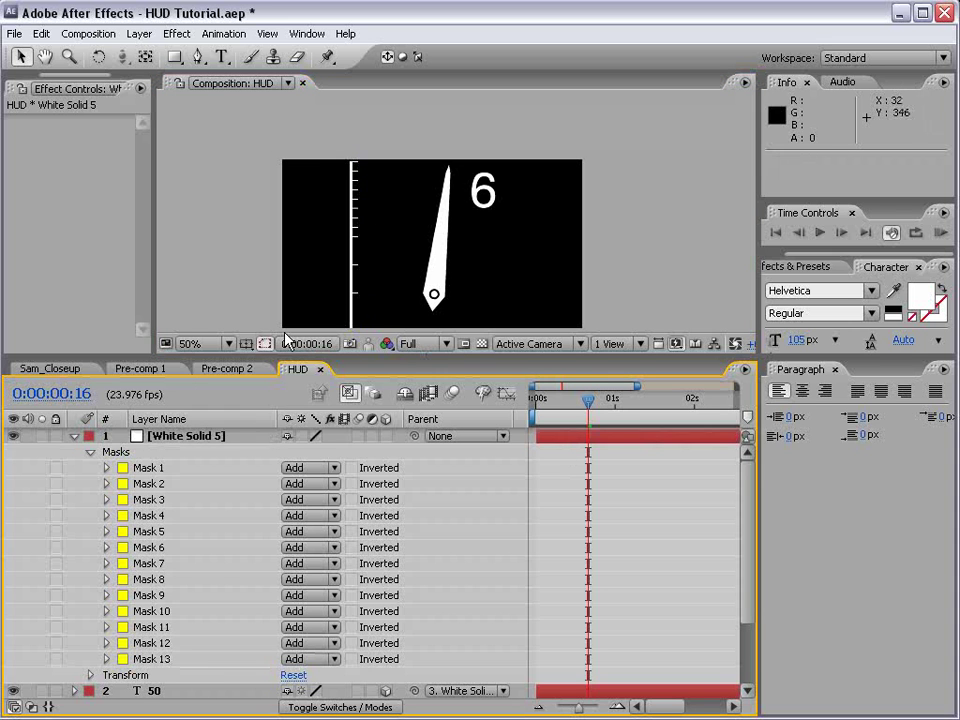
left_click(182, 437)
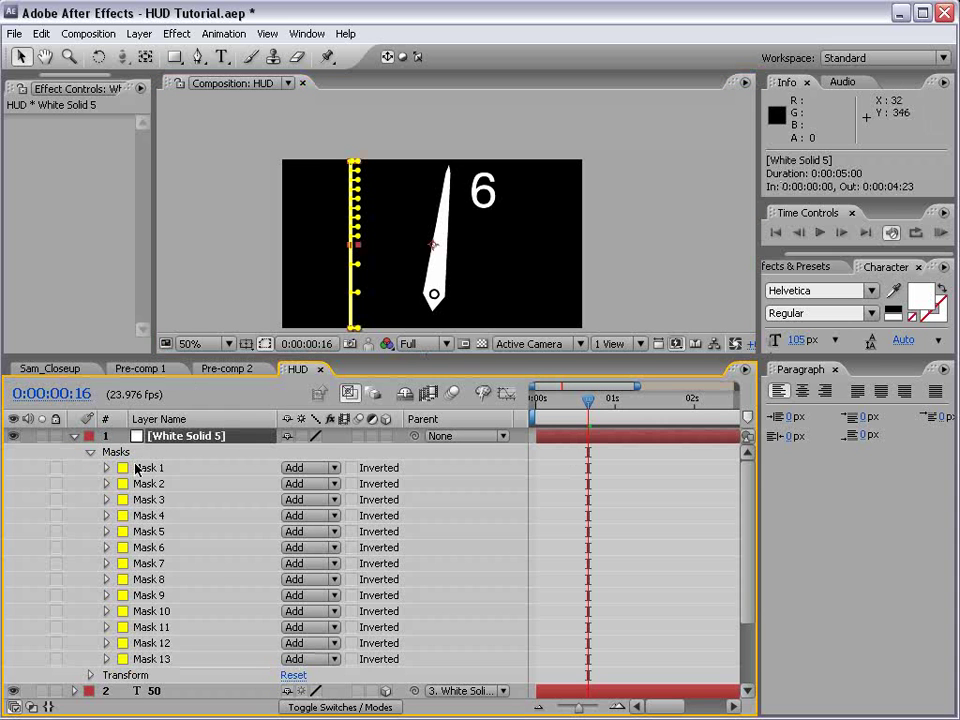
left_click(74, 436)
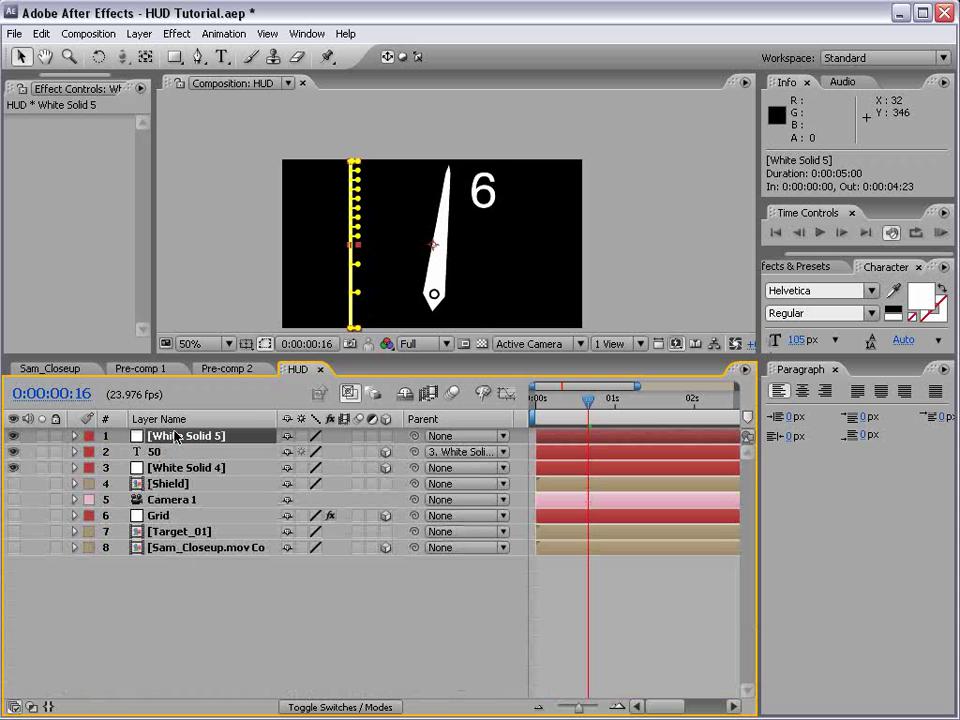
left_click(263, 343)
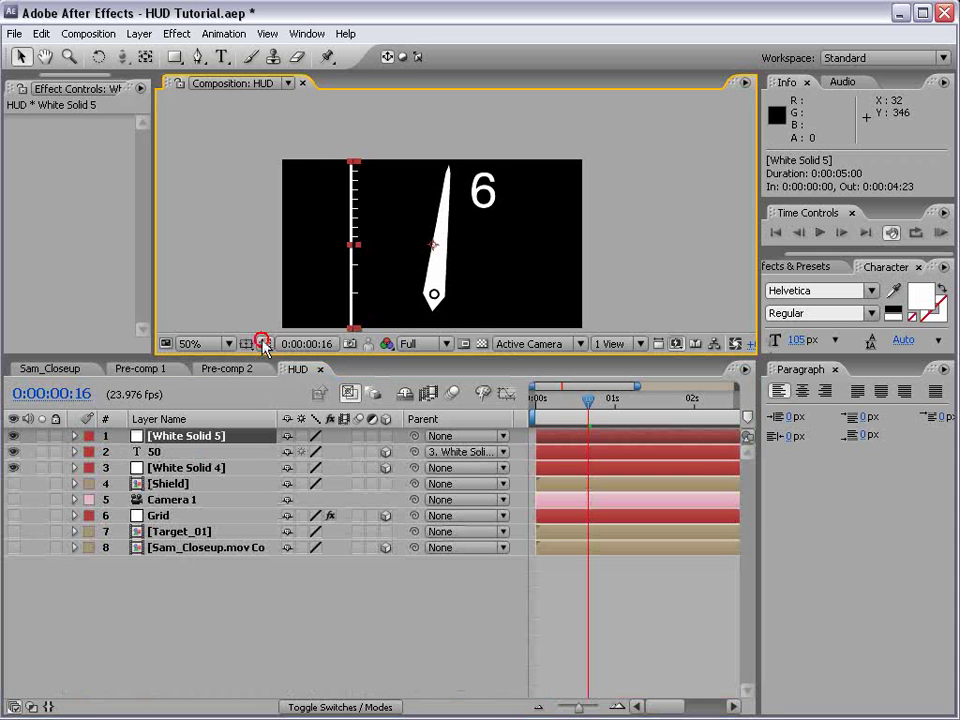
Duplicate the tick-bar layer and mirror the copy horizontally with an unlinked Scale of -100, 100%.
left_click(180, 440)
key("ctrl+d")
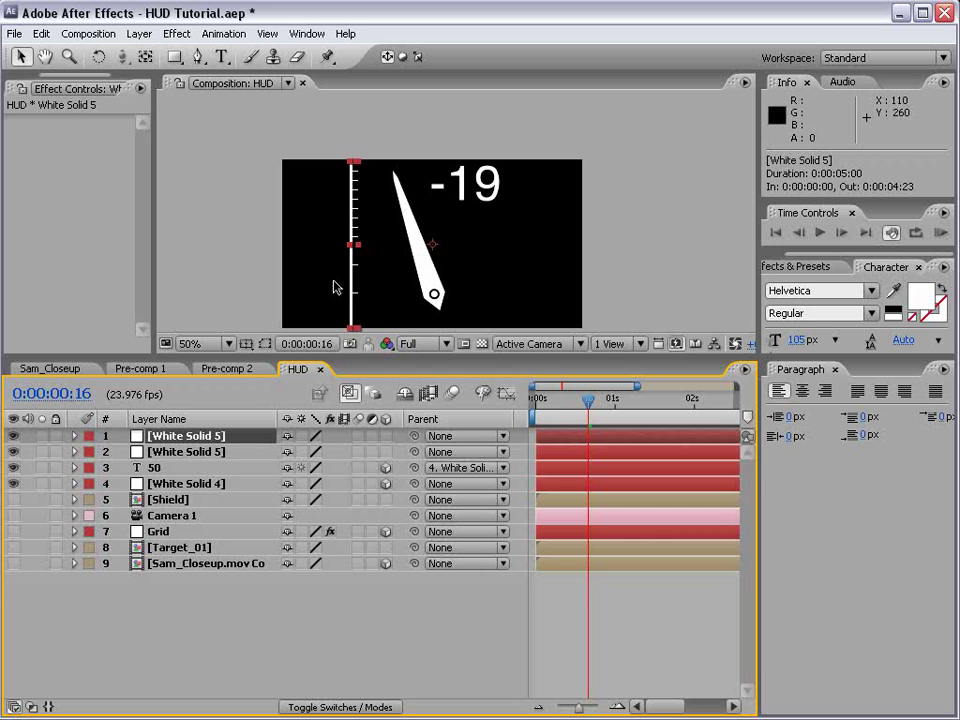
key("s")
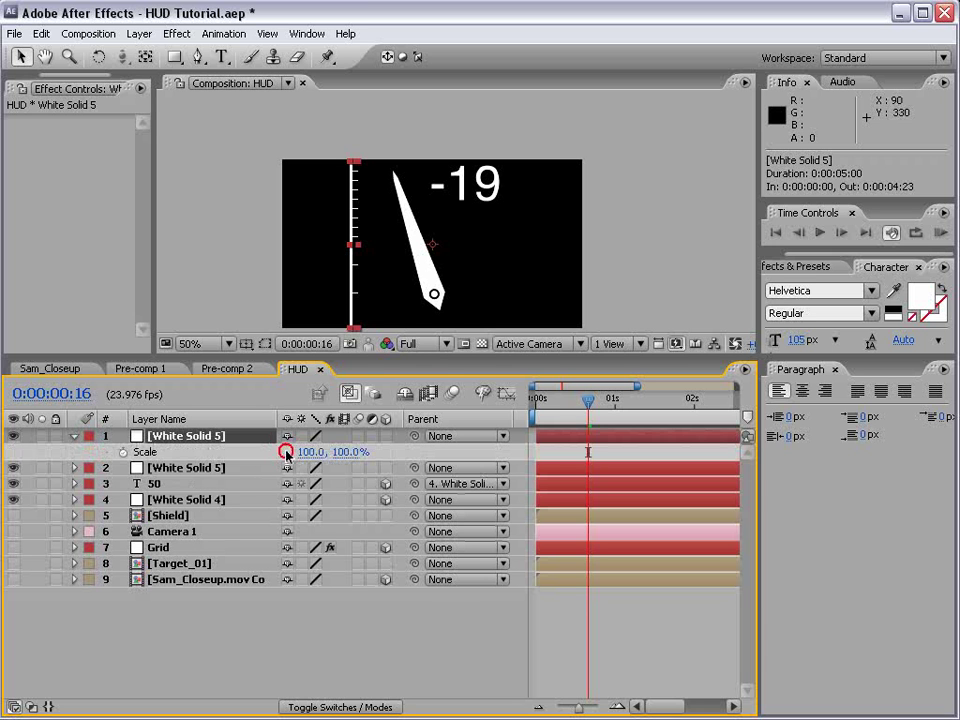
left_click(287, 452)
left_click_drag(314, 453, 322, 452)
left_click(320, 452)
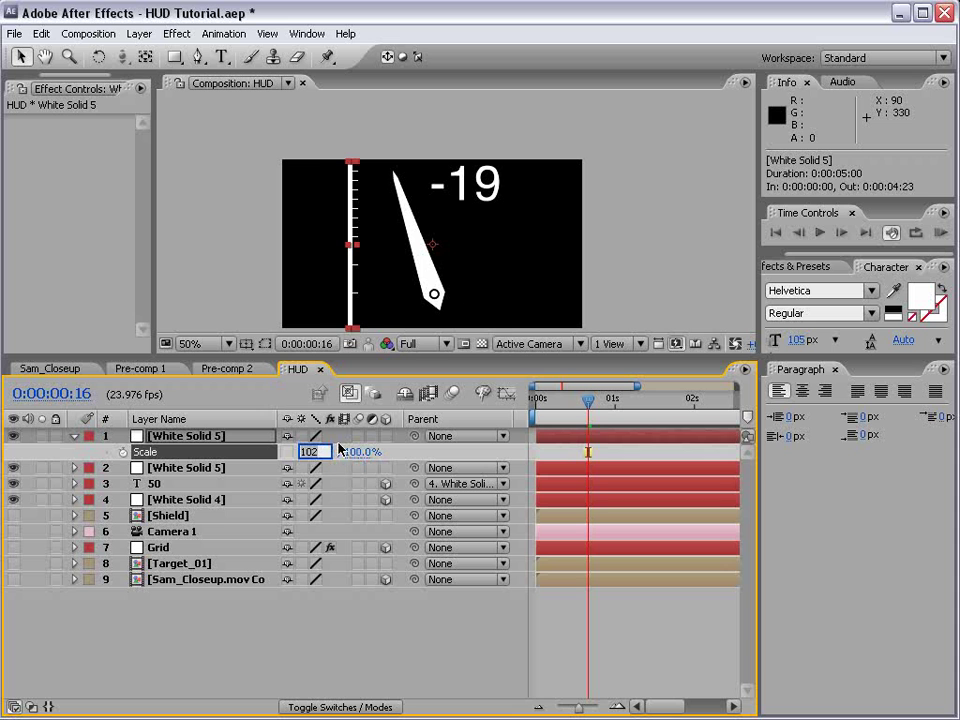
type("-100")
key("Return")
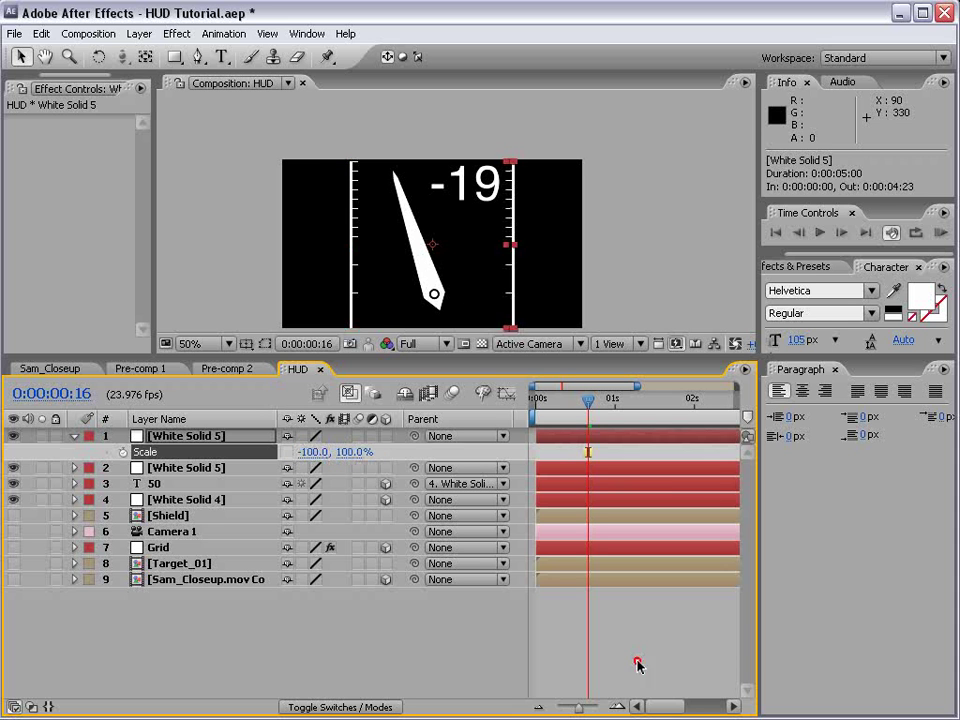
Move the original tick bar outward to position 220, 180.
left_click(356, 292)
left_click_drag(356, 292, 352, 291)
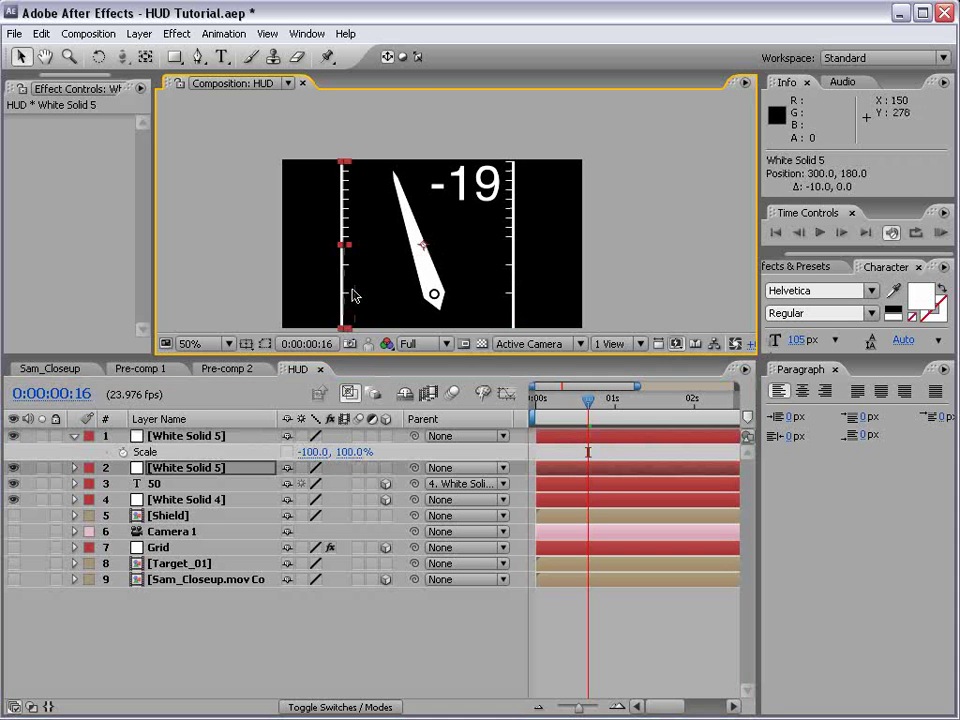
key("shift+Left")
key("shift+Left")
key("shift+Left")
key("shift+Left")
key("shift+Left")
key("shift+Left")
key("shift+Left")
key("shift+Left")
Move the mirrored tick bar outward to position 400, 180, go back to 0:00:00:00 and collapse the layer's properties.
left_click(515, 283)
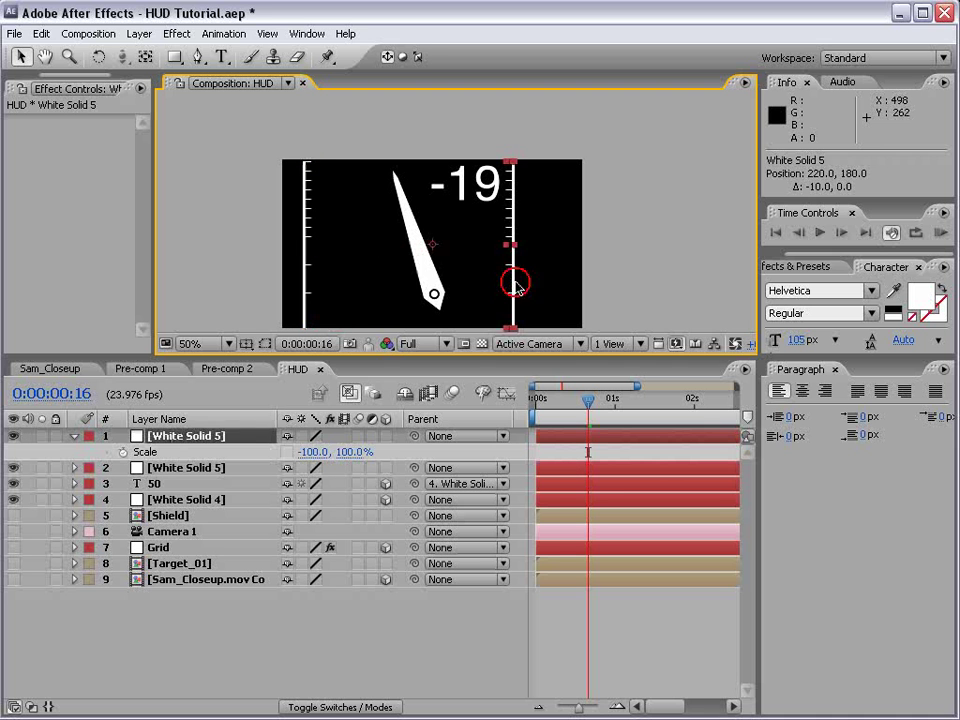
key("shift+Right")
key("shift+Right")
key("shift+Right")
key("shift+Right")
key("shift+Right")
key("shift+Right")
key("shift+Right")
key("shift+Right")
key("shift+Right")
key("shift+Right")
key("shift+Right")
key("shift+Right")
key("shift+Right")
key("shift+Right")
key("shift+Right")
key("shift+Right")
key("shift+Right")
key("shift+Right")
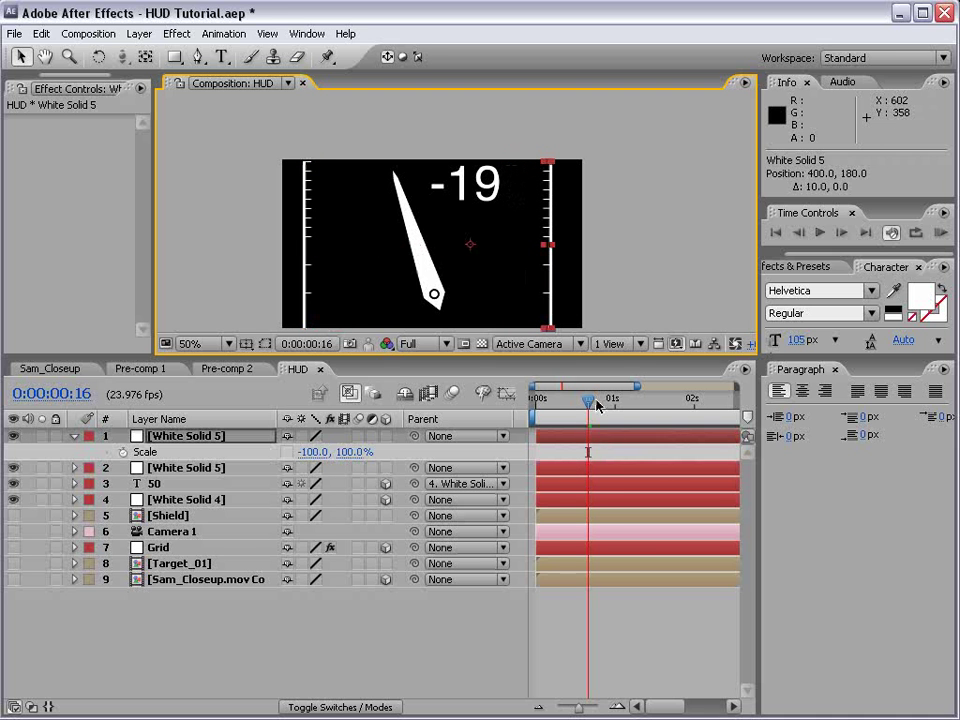
left_click_drag(597, 404, 517, 420)
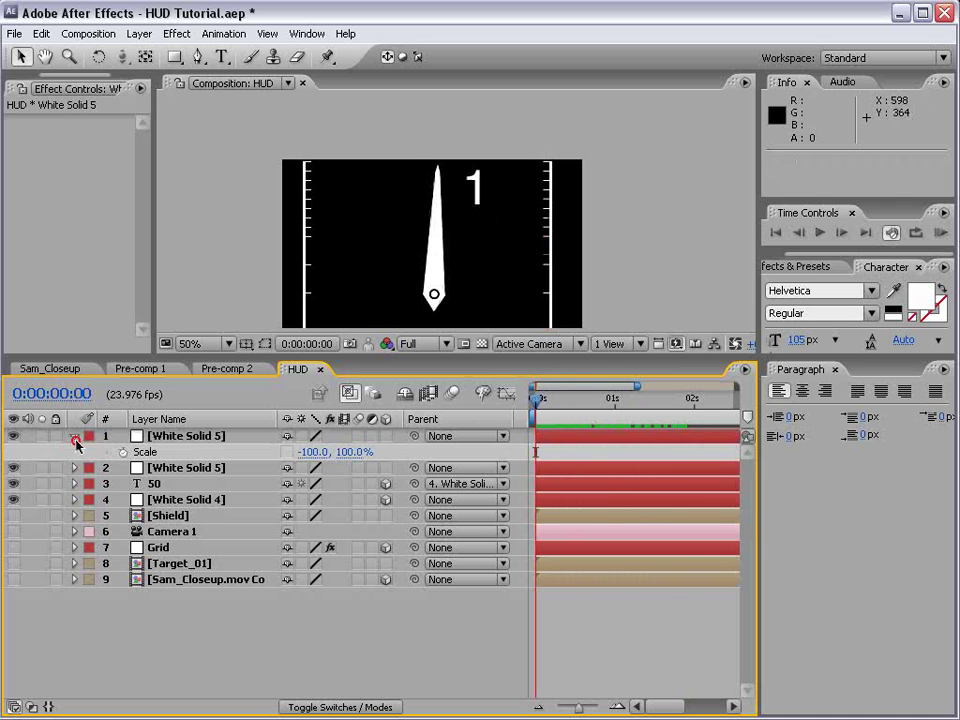
left_click(76, 443)
Pre-compose both tick bars, the "50" text and the needle solid into a new composition named Meter.
left_click(185, 483)
left_click(175, 441, "shift")
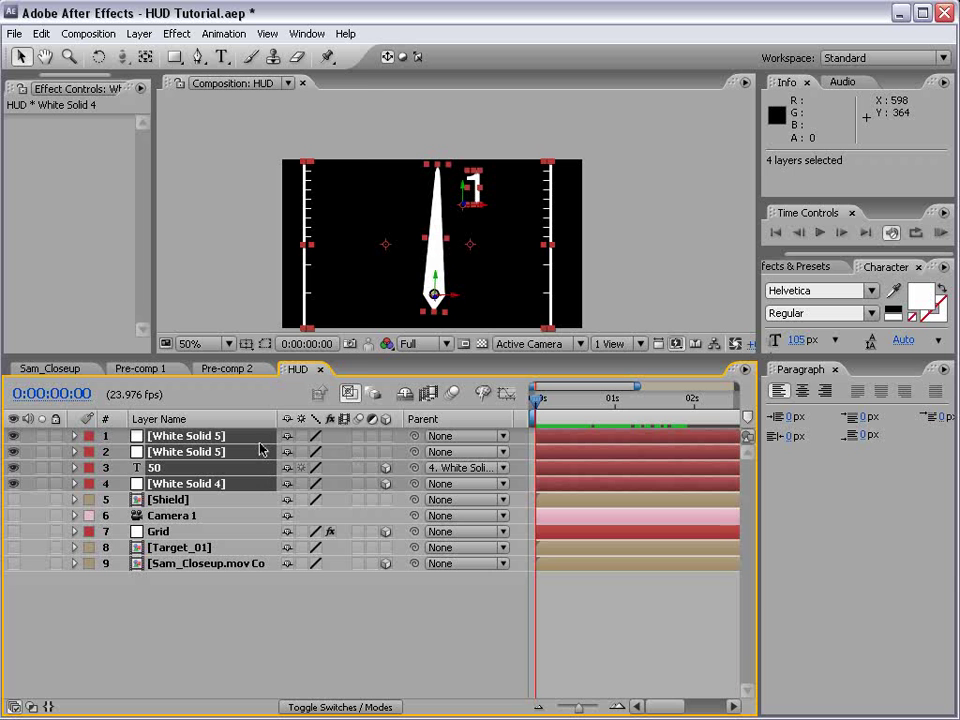
left_click(137, 34)
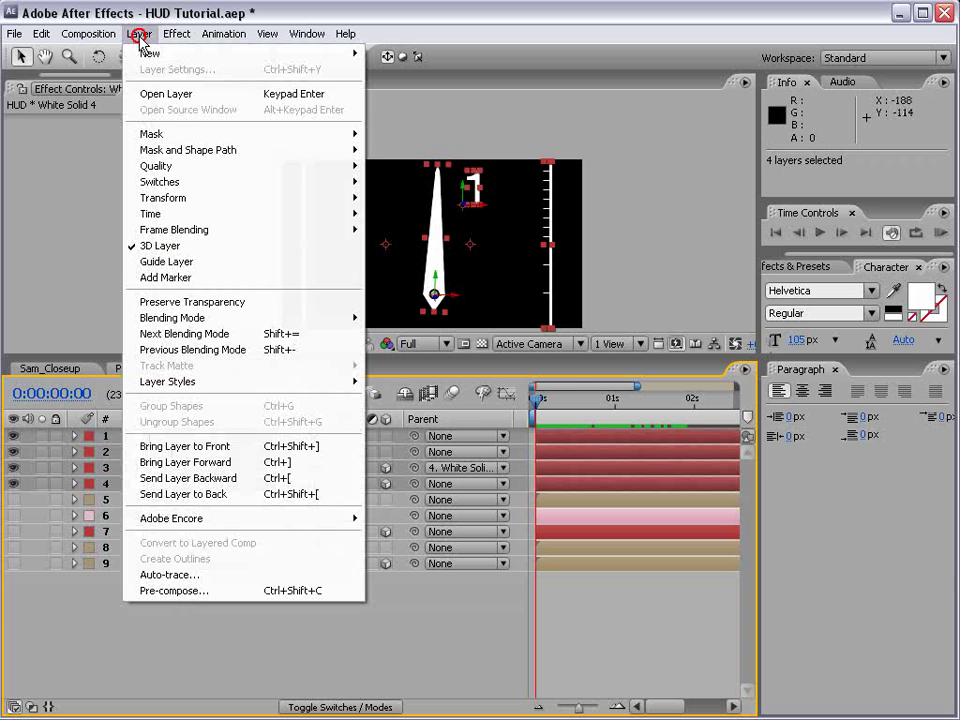
left_click(175, 591)
left_click(386, 182)
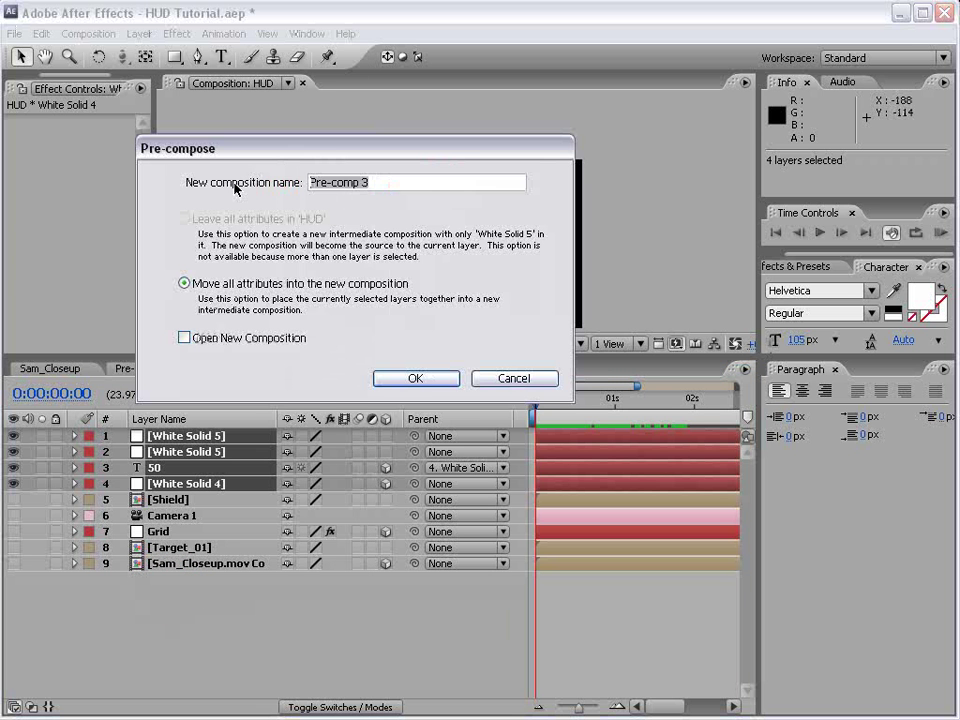
type("Meter")
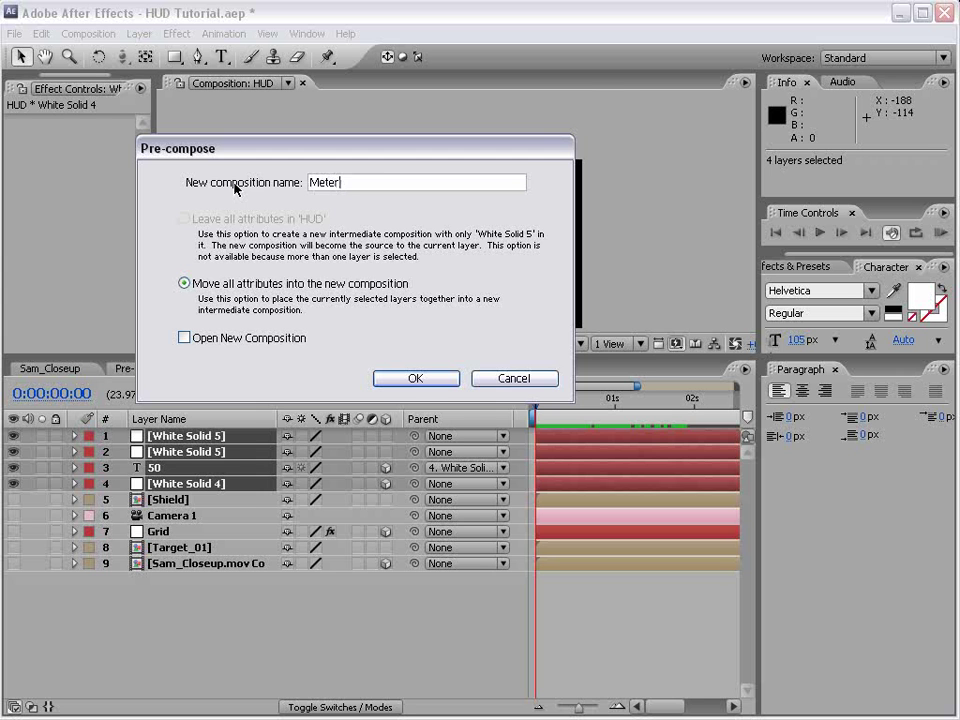
key("Return")
Show only Camera 1, Target_01 and the Sam_Closeup layer, and move Camera 1 to the top of the layer stack.
left_click(13, 437)
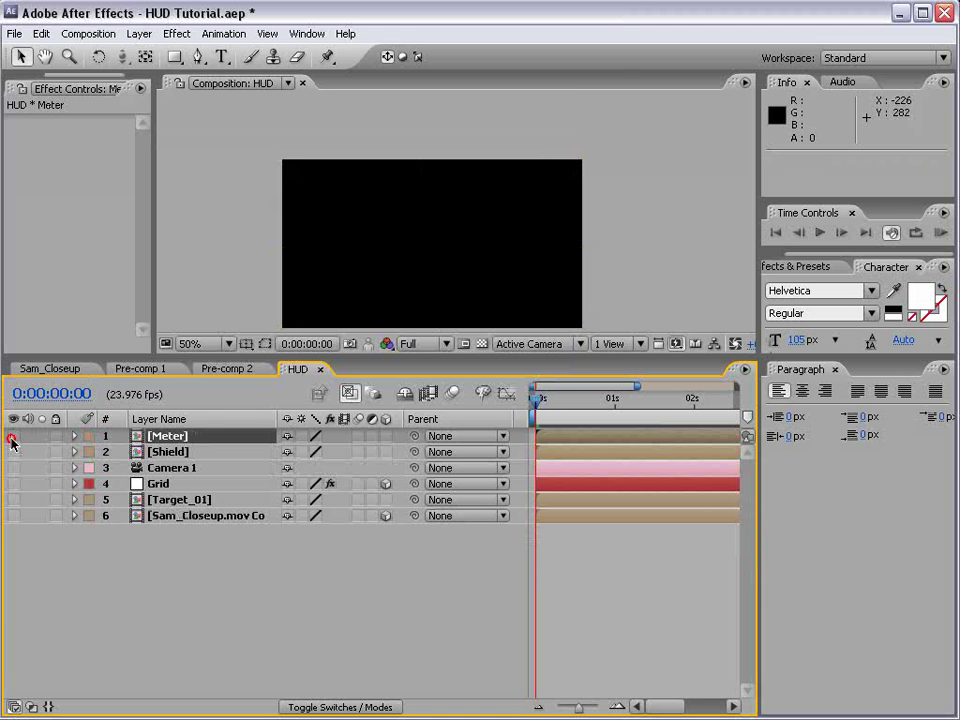
left_click_drag(15, 520, 13, 436)
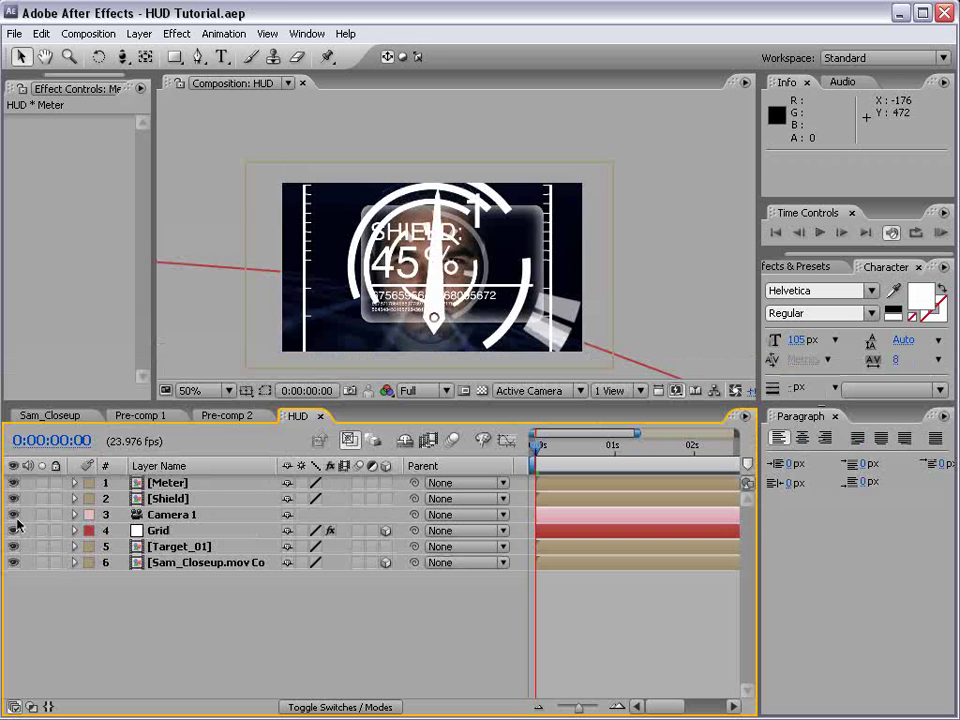
left_click_drag(13, 530, 21, 482)
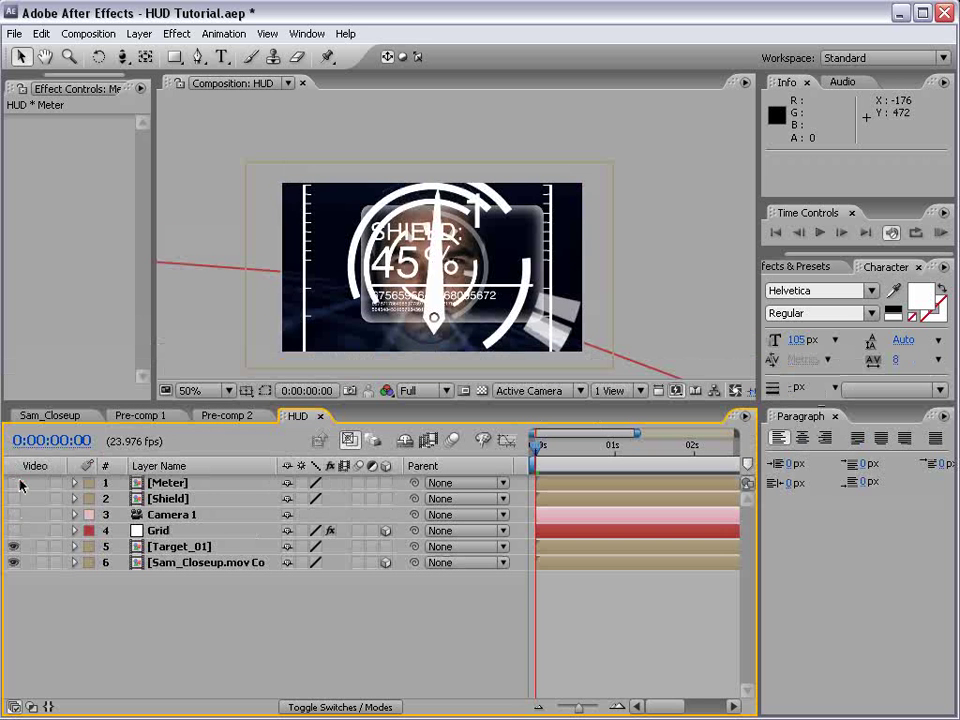
left_click_drag(168, 514, 160, 485)
left_click(190, 547)
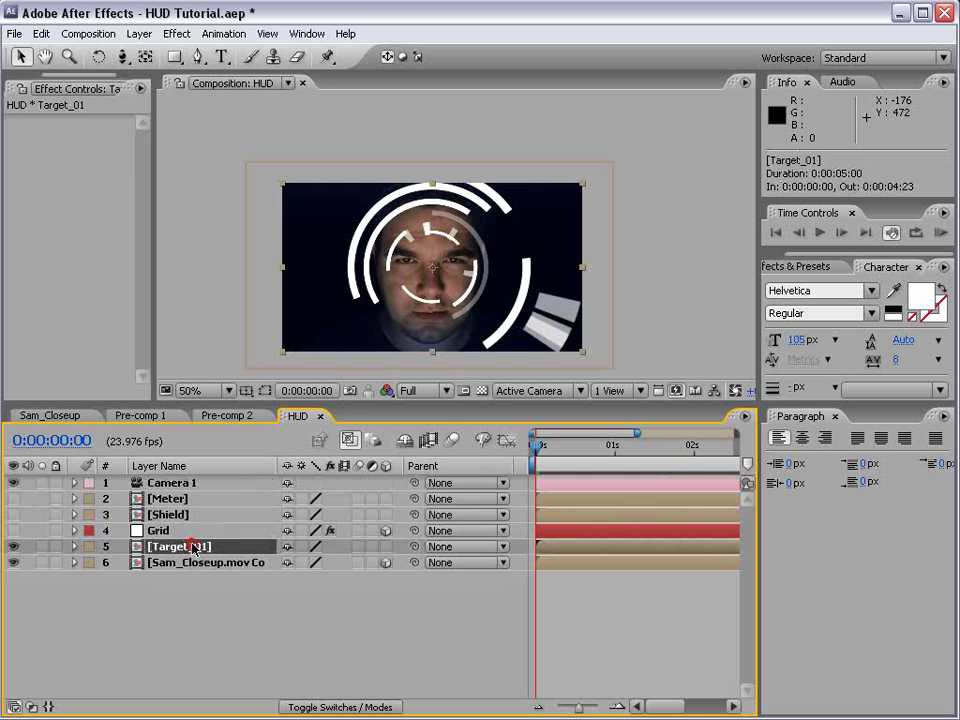
Save the project and open the Target_01 composition with enough room to list all its layers.
key("ctrl+s")
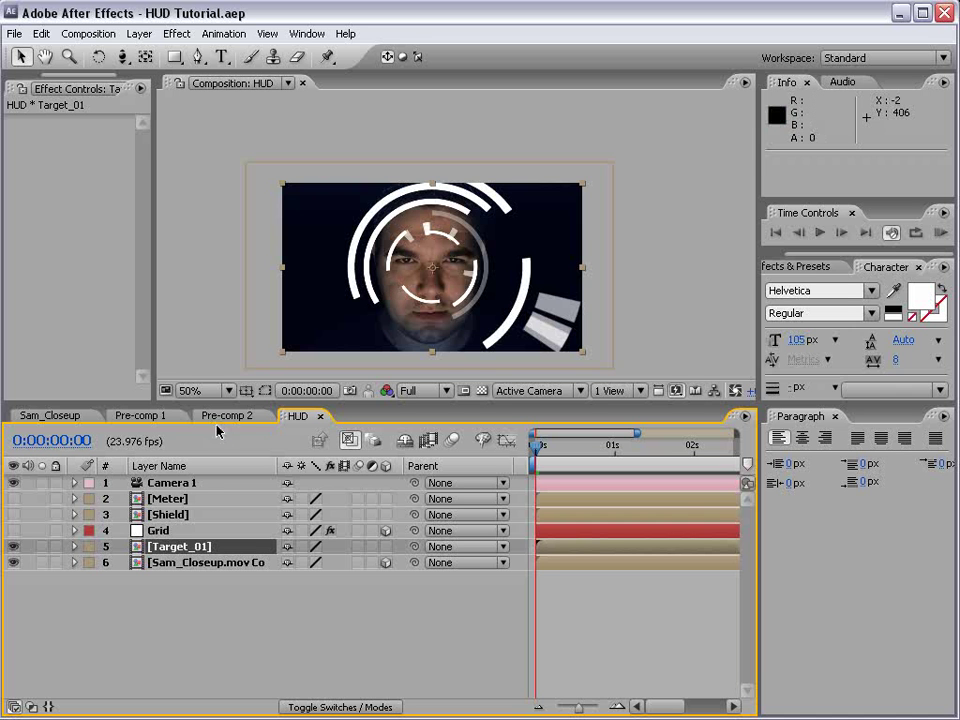
double_click(175, 549)
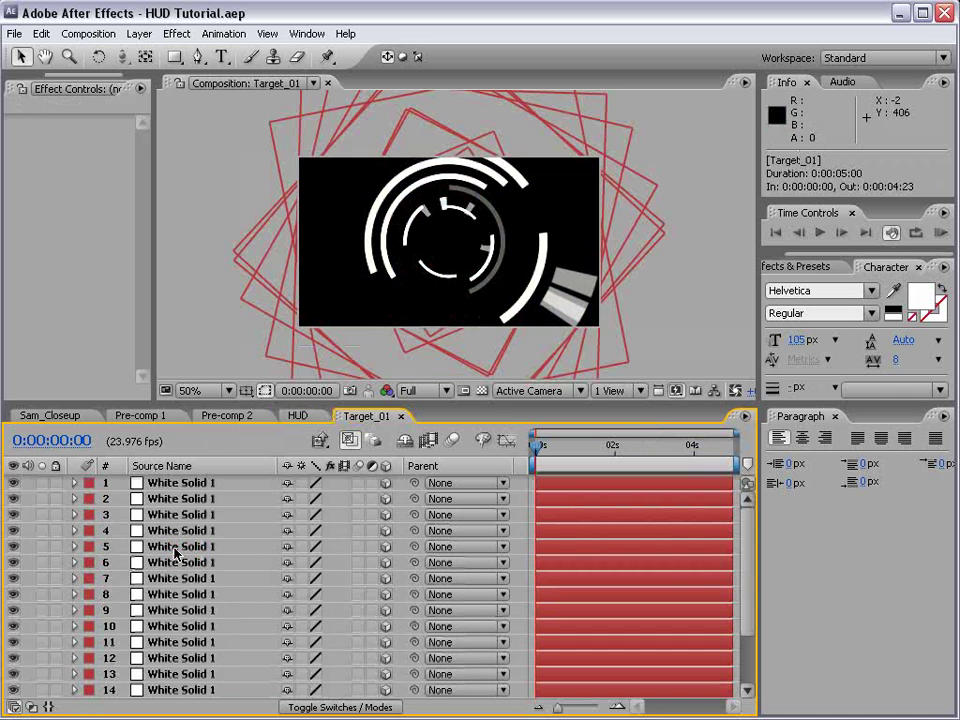
left_click_drag(320, 401, 320, 358)
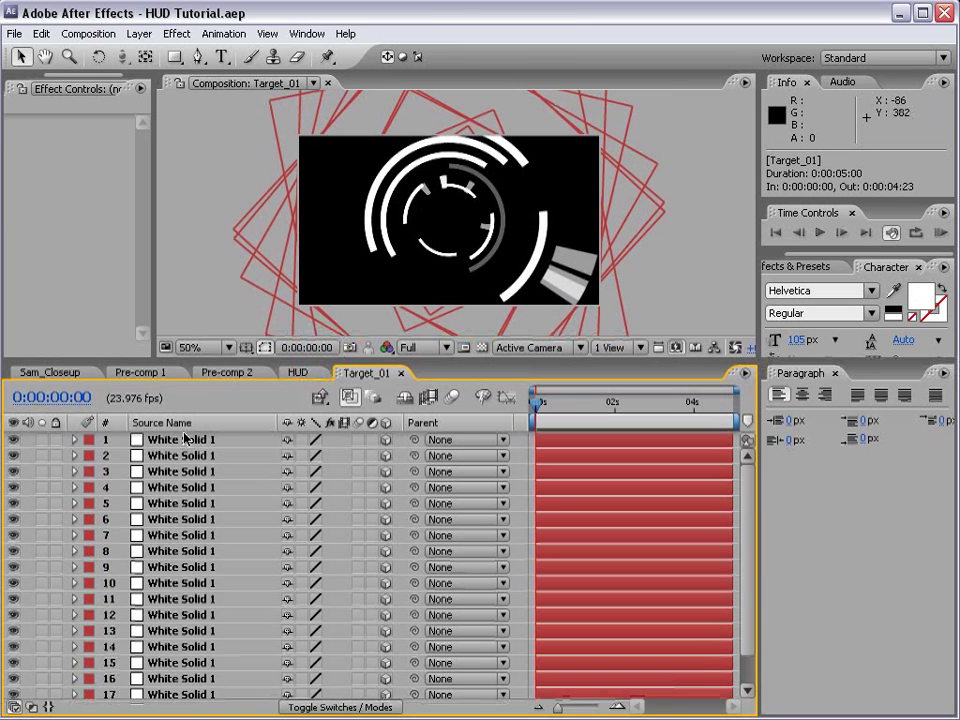
left_click_drag(214, 360, 199, 255)
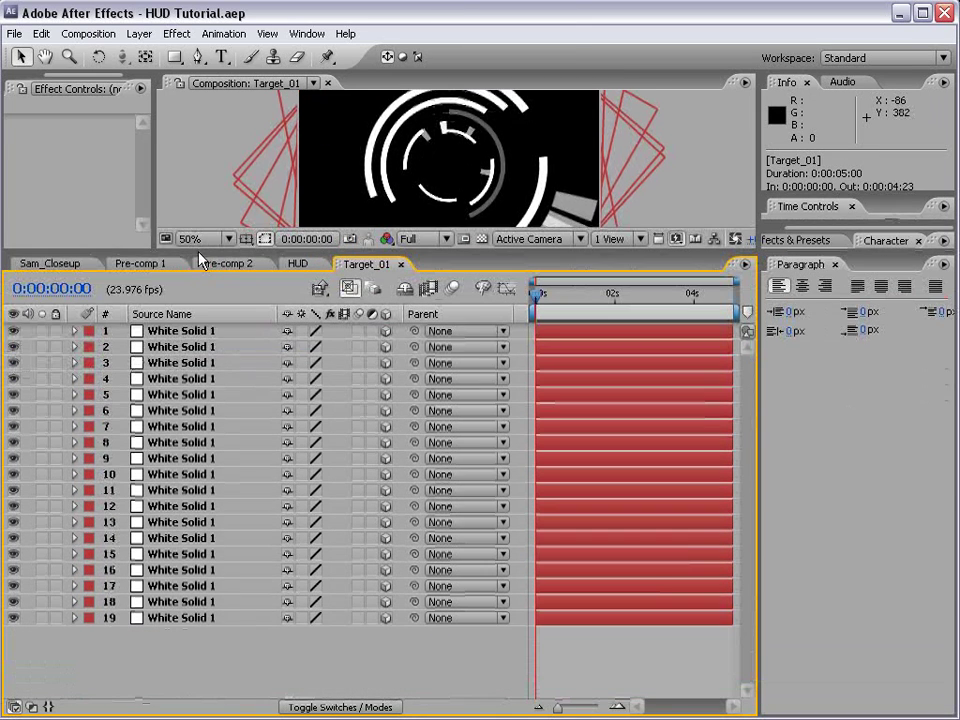
Reveal the Position property of all 19 White Solid 1 layers in Target_01.
left_click(193, 331)
left_click(188, 617, "shift")
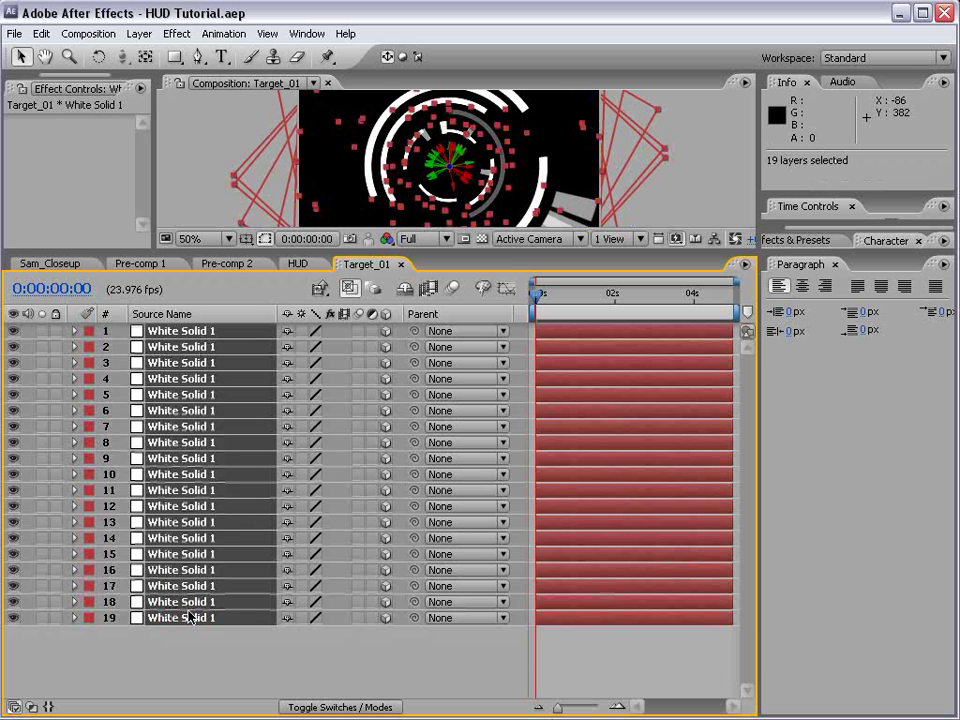
key("p")
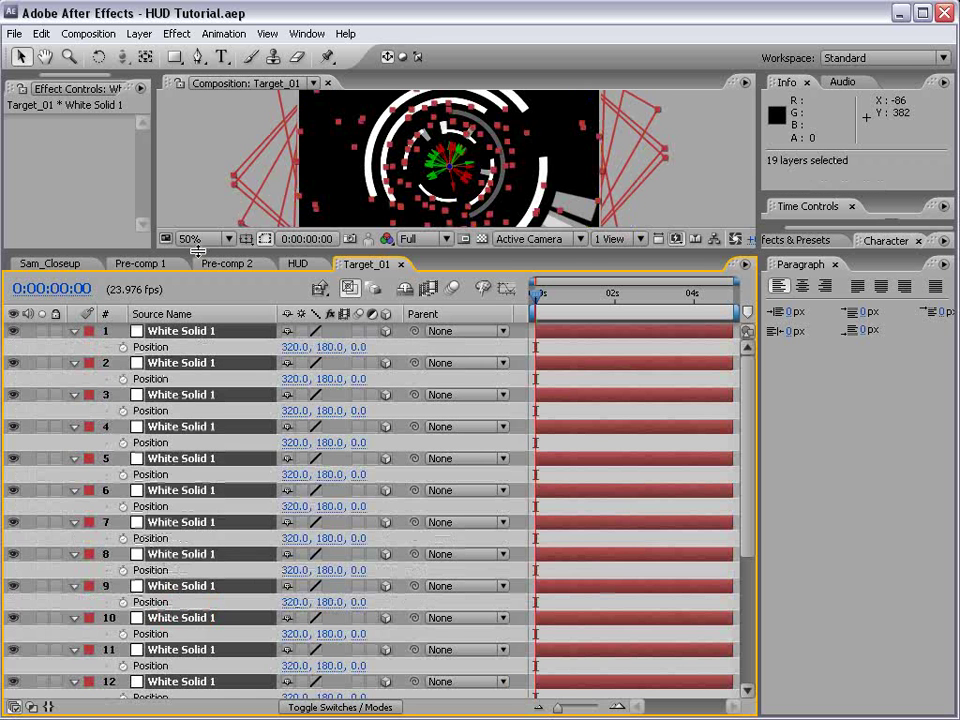
left_click_drag(190, 251, 193, 214)
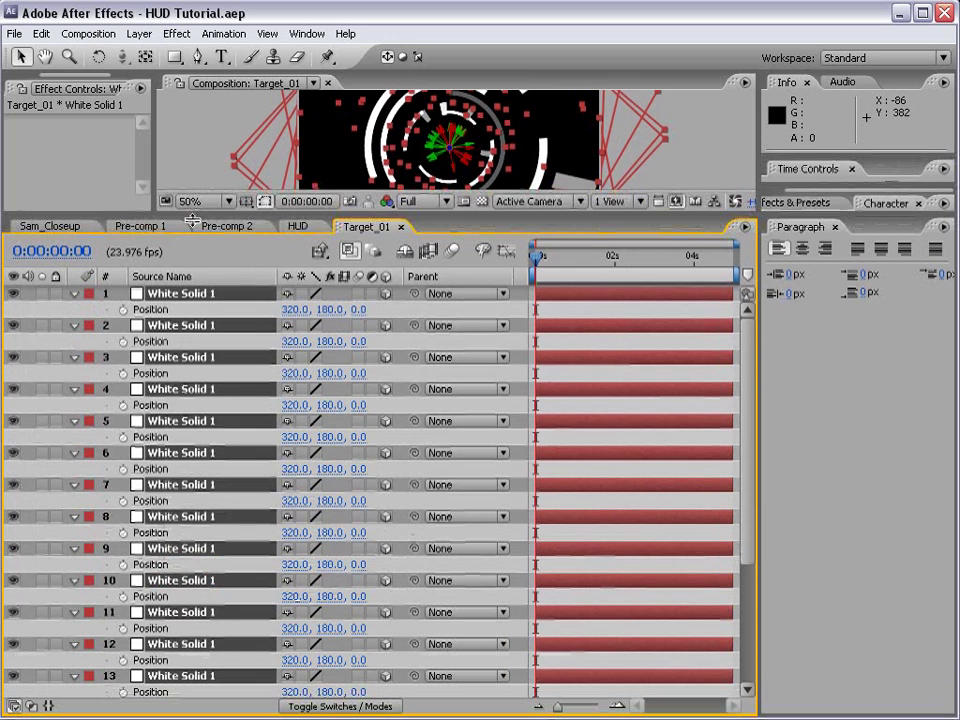
left_click(632, 663)
Spread the first fifteen White Solid layers in depth with Z positions 70, 45, -50, 13, -20, 16, -20, 6, 29, -17, 8, -25, 16, -9, -13.
left_click_drag(357, 312, 410, 295)
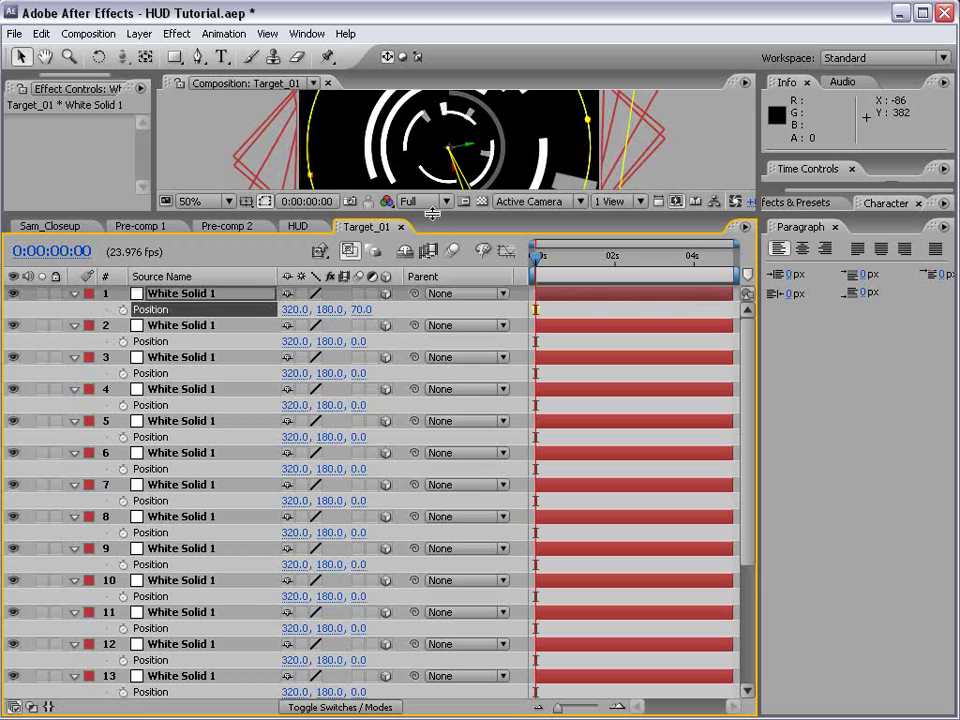
left_click_drag(431, 214, 431, 225)
left_click_drag(359, 354, 403, 358)
left_click_drag(361, 386, 312, 386)
left_click_drag(357, 418, 350, 513)
left_click_drag(360, 543, 366, 640)
left_click_drag(358, 683, 340, 683)
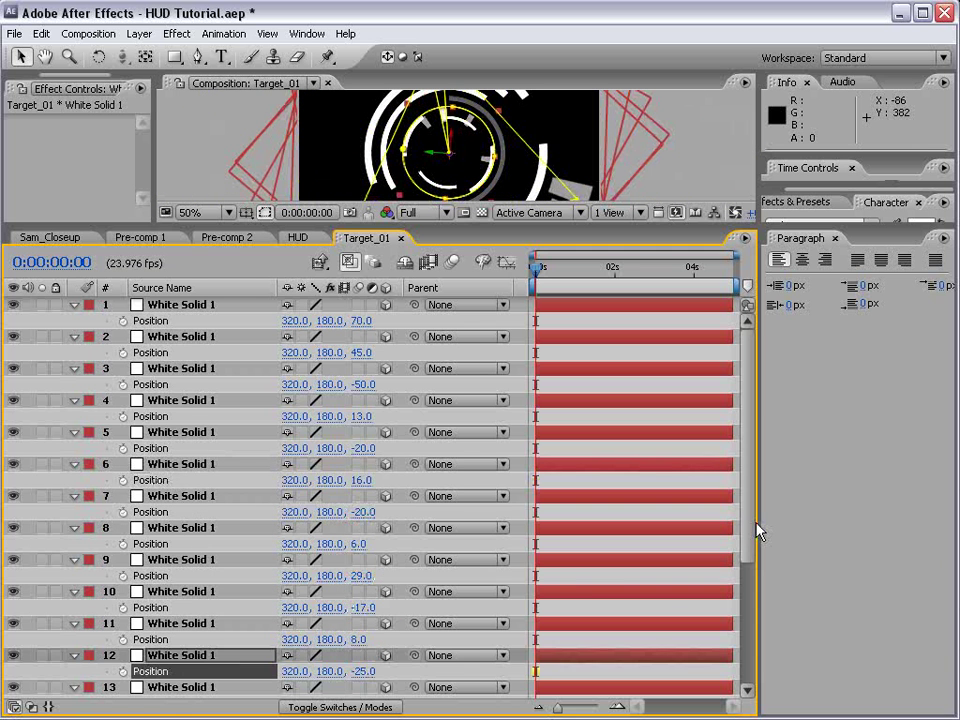
left_click_drag(754, 527, 754, 594)
left_click_drag(357, 595, 350, 660)
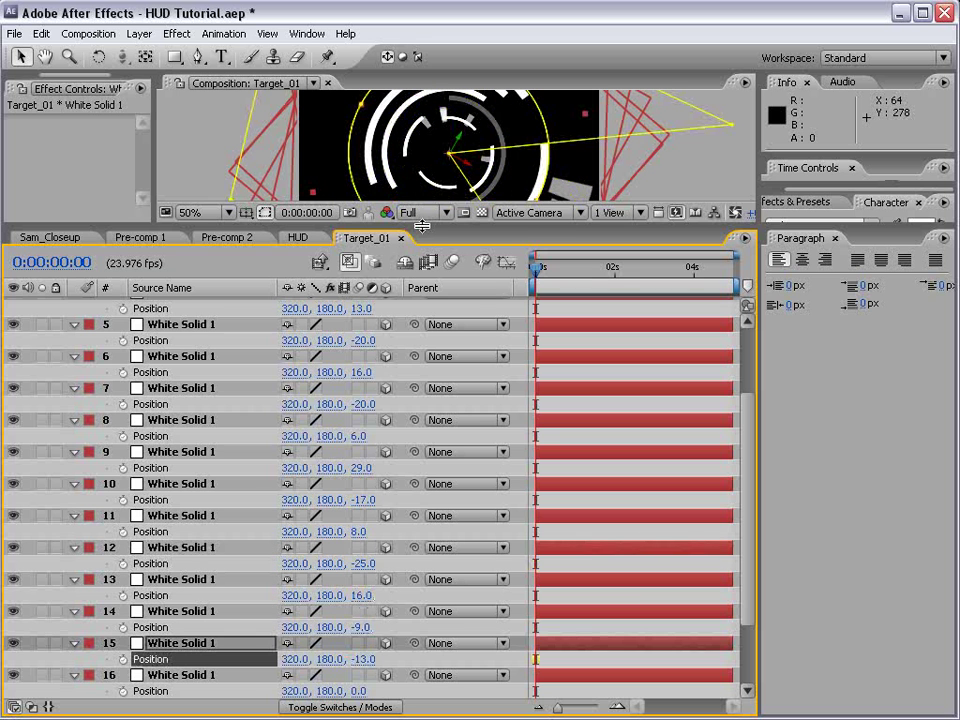
Orbit around the rings in Custom View 1 and scrub through time to examine their spread in depth.
left_click_drag(422, 226, 422, 328)
left_click(537, 315)
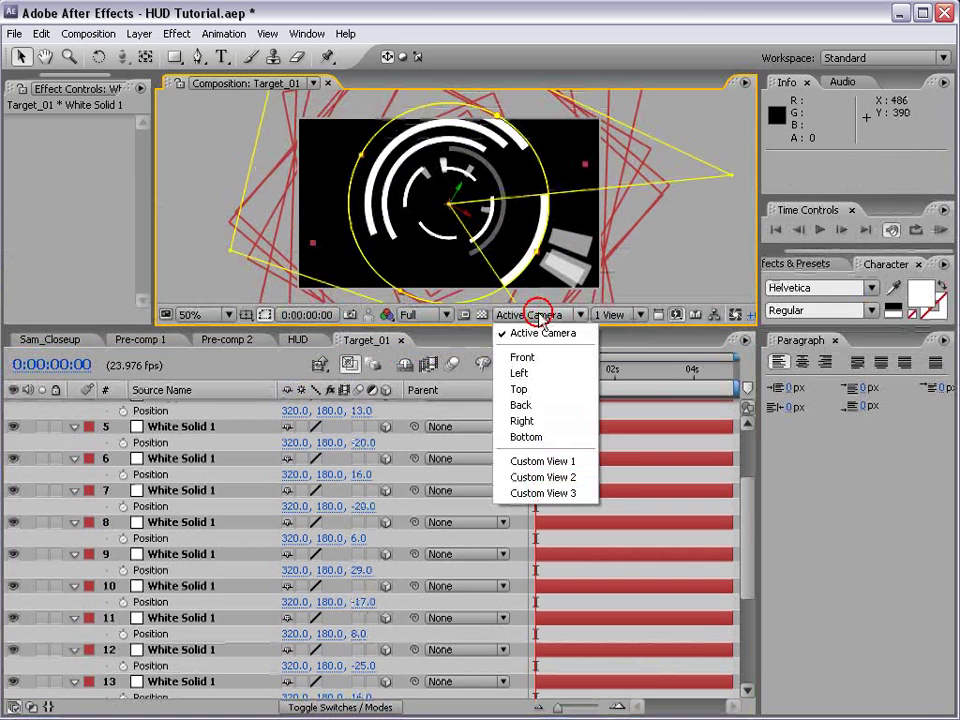
left_click(540, 461)
key("c")
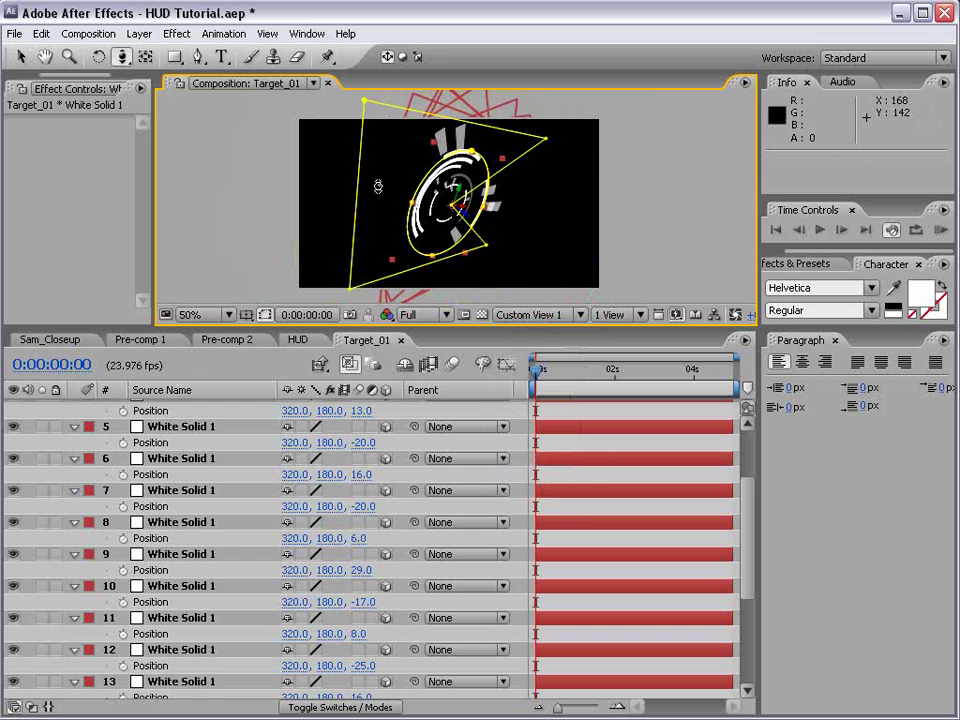
left_click_drag(393, 208, 540, 220)
left_click_drag(559, 374, 613, 376)
Close the Target_01 composition and turn on Collapse Transformations for the Target_01 layer in HUD.
left_click(400, 340)
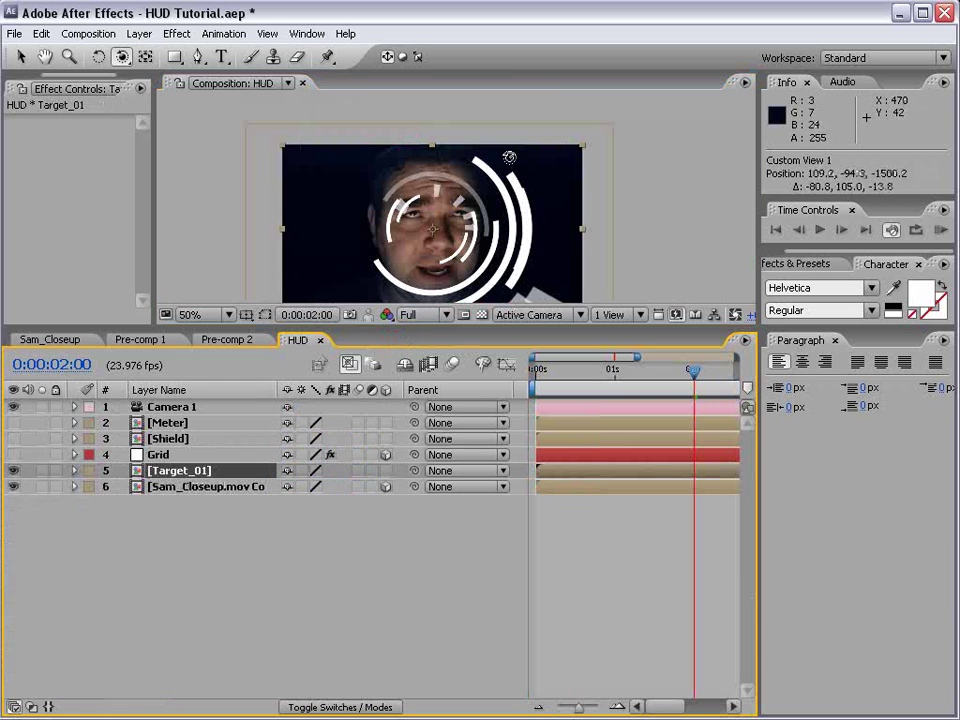
key("v")
left_click_drag(386, 329, 375, 451)
key("space")
scroll(432, 260, "up", 1)
left_click_drag(453, 325, 470, 297)
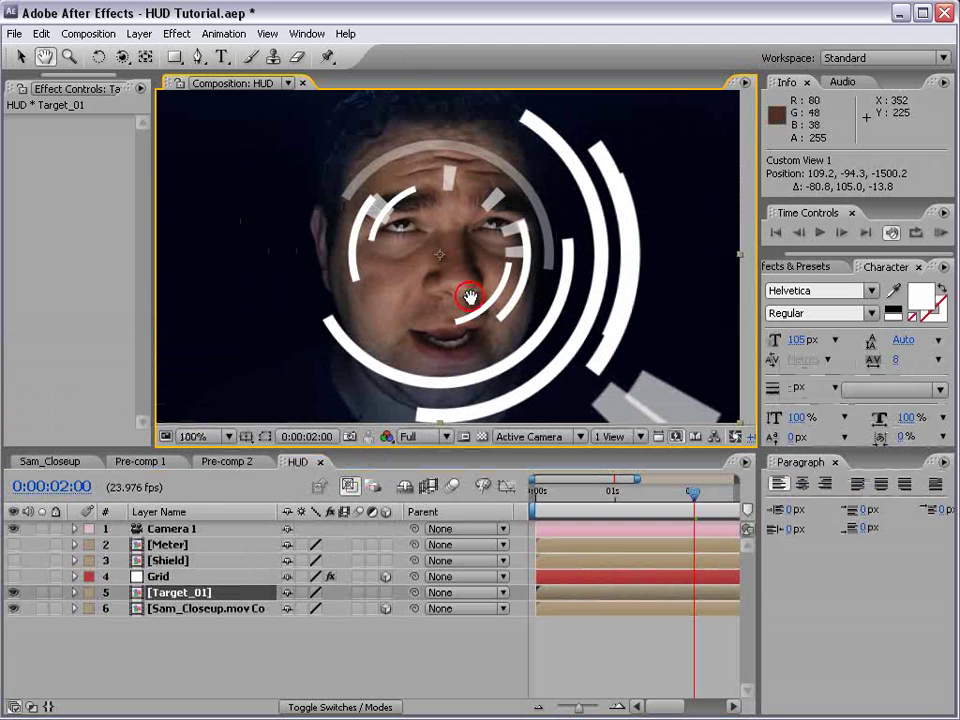
left_click(301, 593)
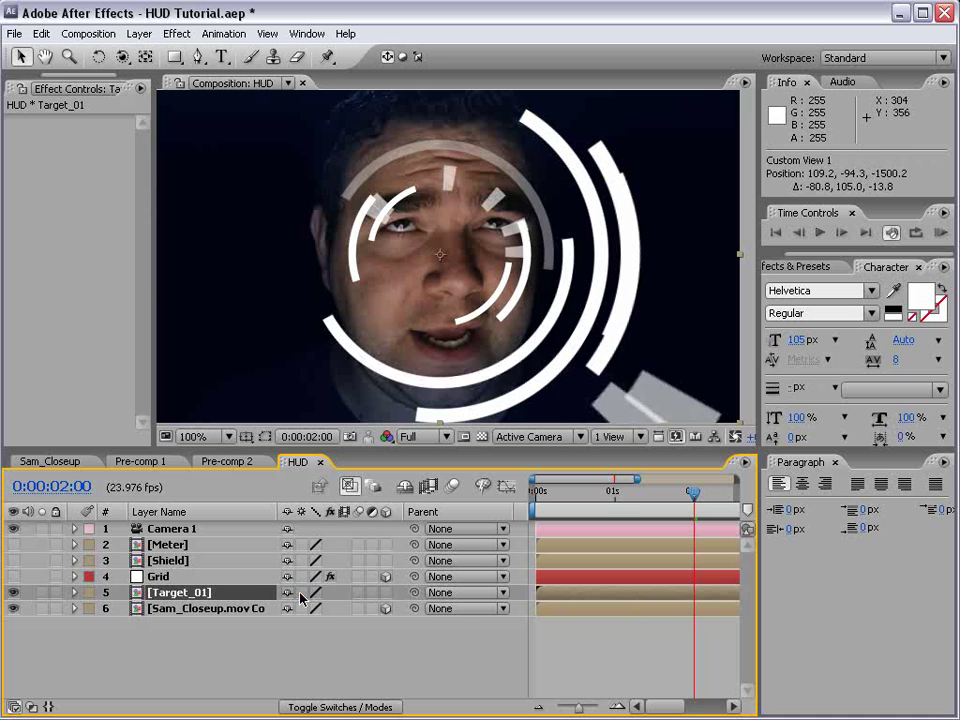
scroll(467, 218, "down", 1)
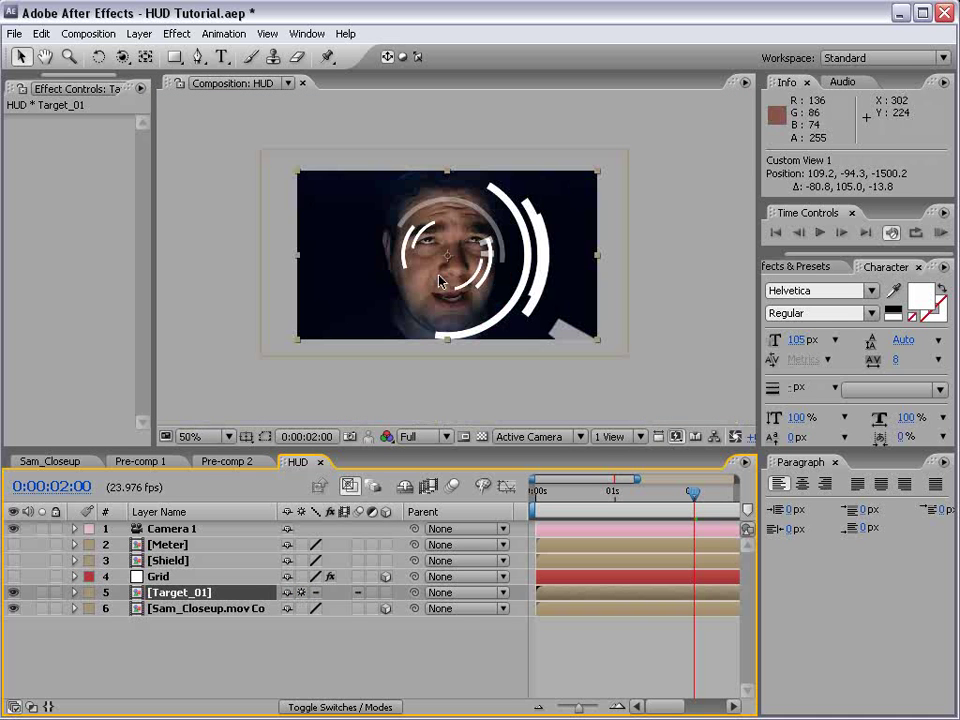
Orbit Camera 1 around the scene to check the depth of the Target_01 rings.
key("c")
left_click_drag(387, 259, 470, 265)
key("ctrl+z")
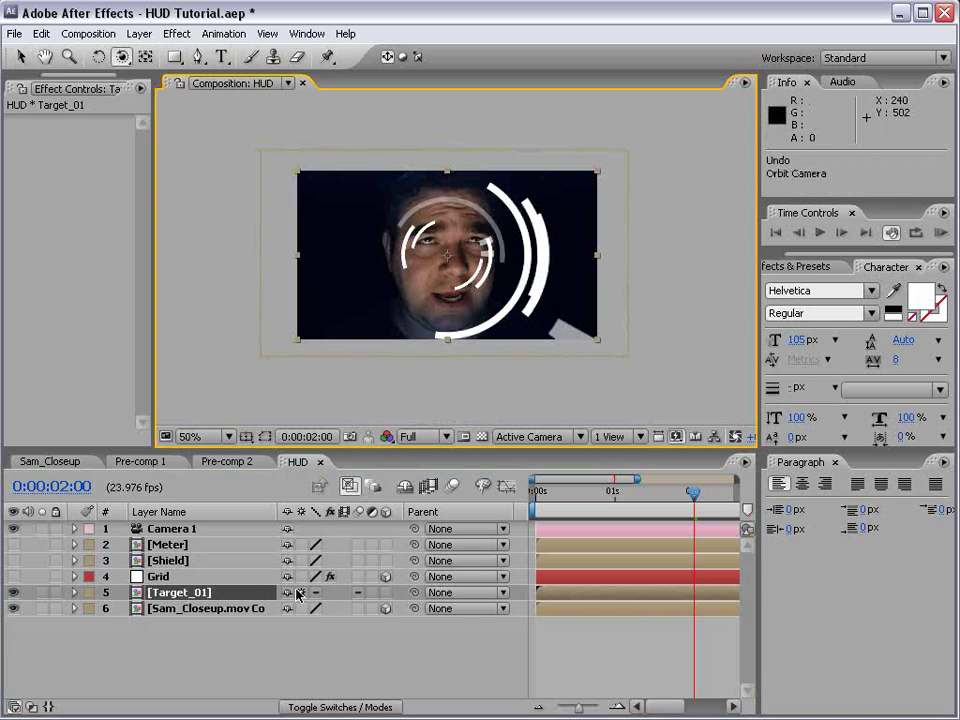
left_click_drag(520, 310, 485, 318)
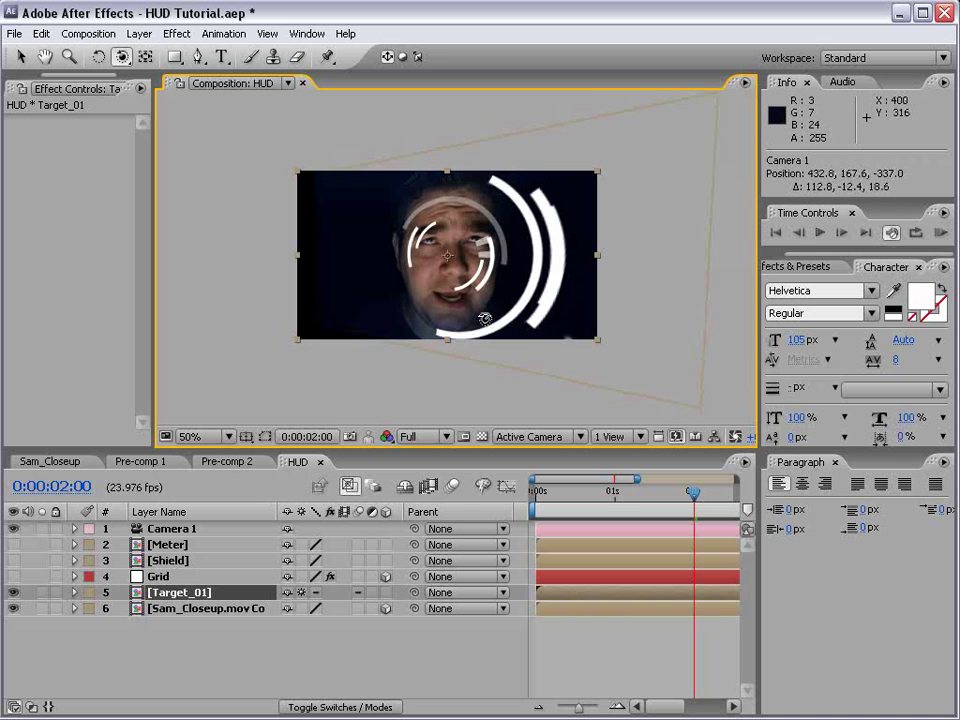
Make the Target_01 layer 3D and reset the transform of Camera 1.
left_click(386, 592)
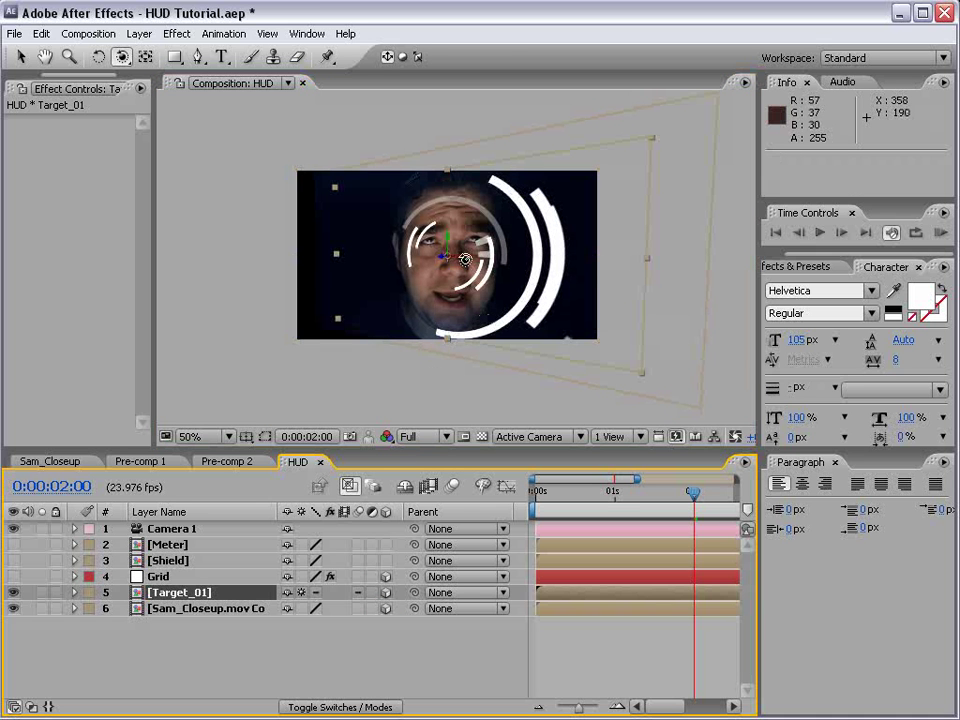
key("v")
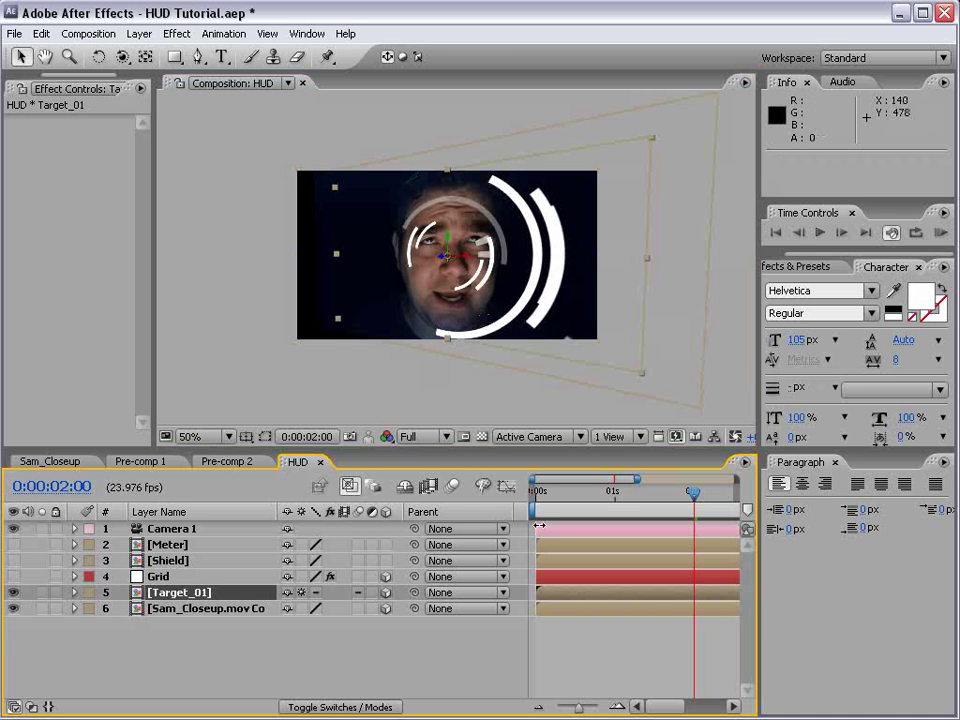
left_click(170, 528)
right_click(166, 530)
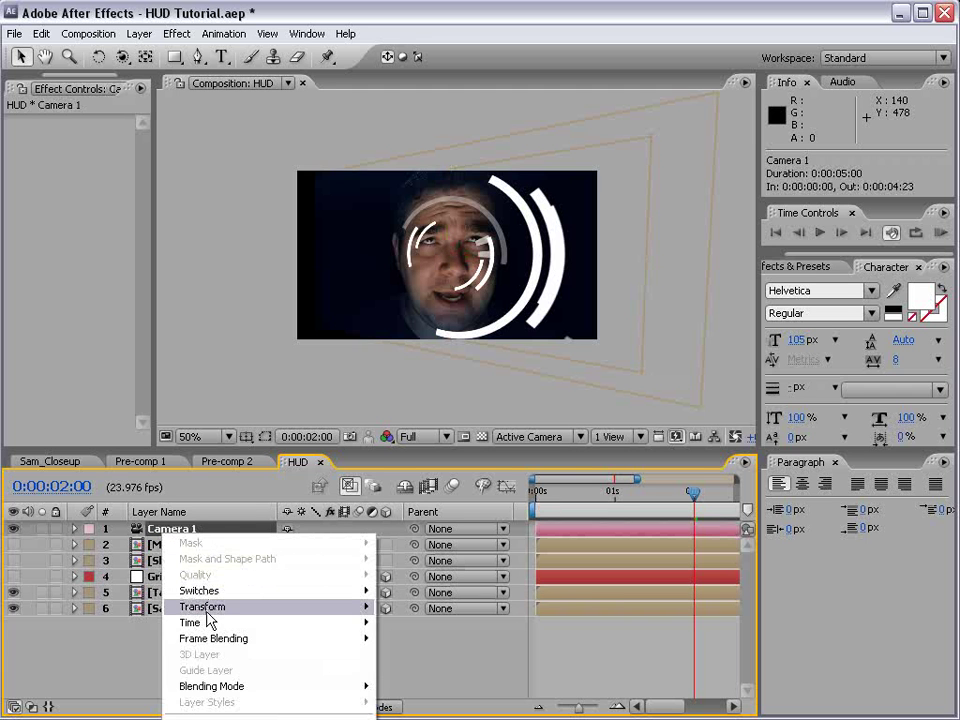
mouse_move(200, 606)
left_click(434, 608)
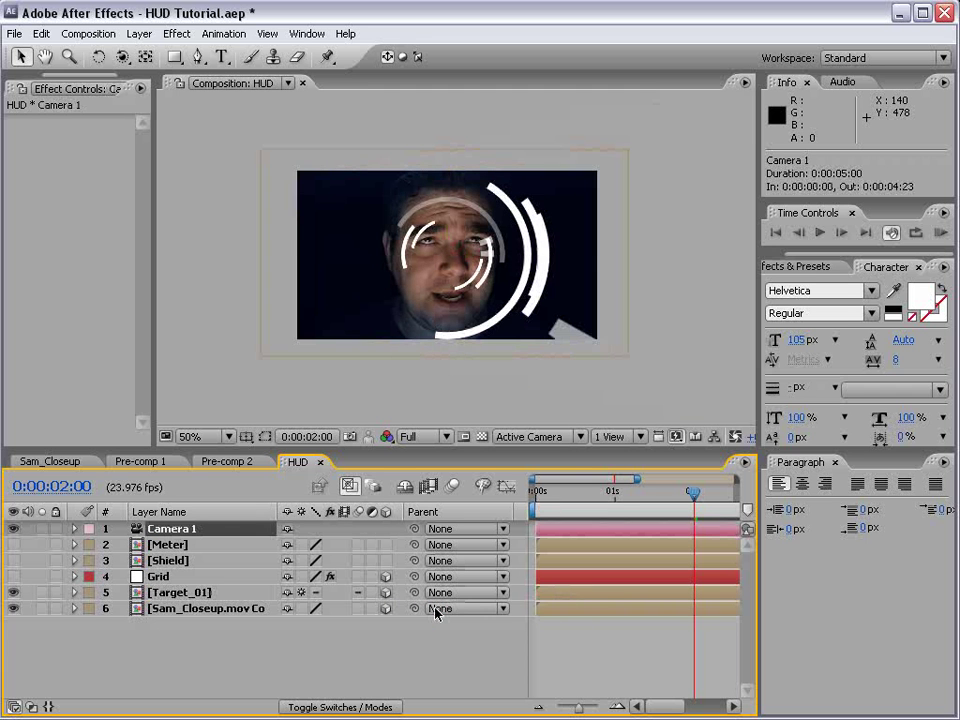
Scale the Target_01 layer down to about a quarter of the frame width and move it over the viewer's right-hand eye of the face.
left_click(181, 590)
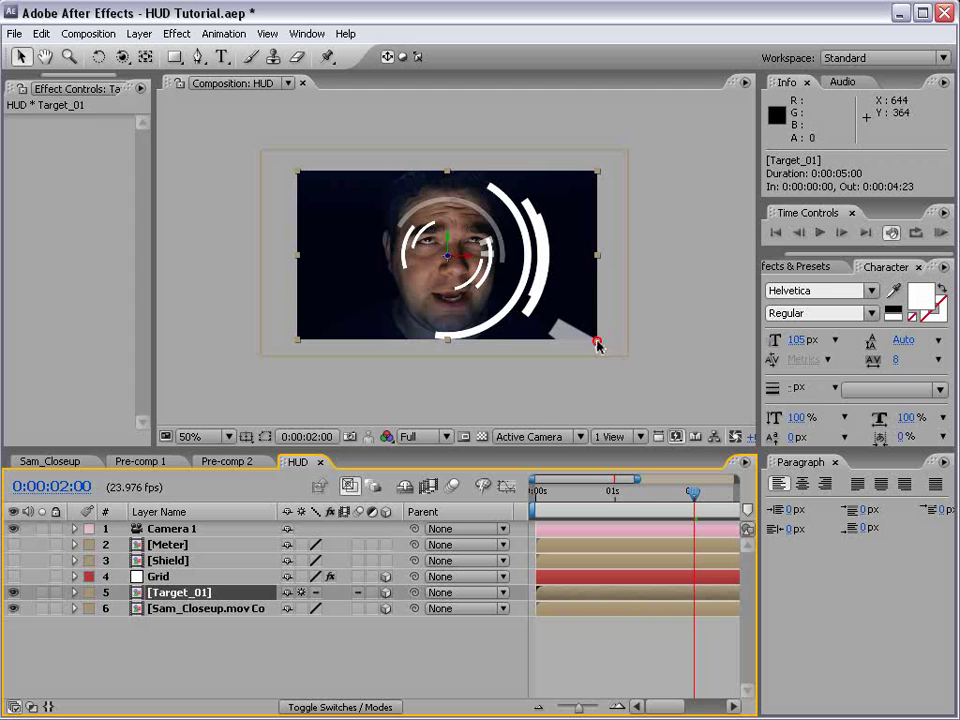
left_click_drag(597, 345, 508, 292)
key("period")
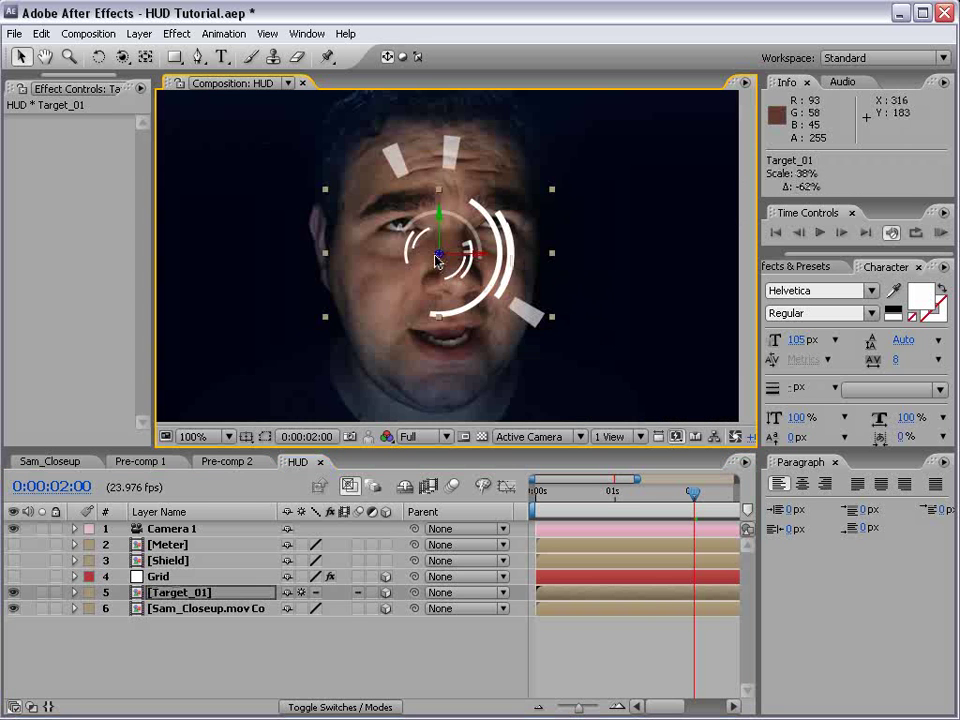
left_click_drag(441, 258, 463, 228)
left_click(220, 632)
Apply a Fill effect to the Target_01 layer and set its color to light blue, about #74B9FF.
left_click(180, 594)
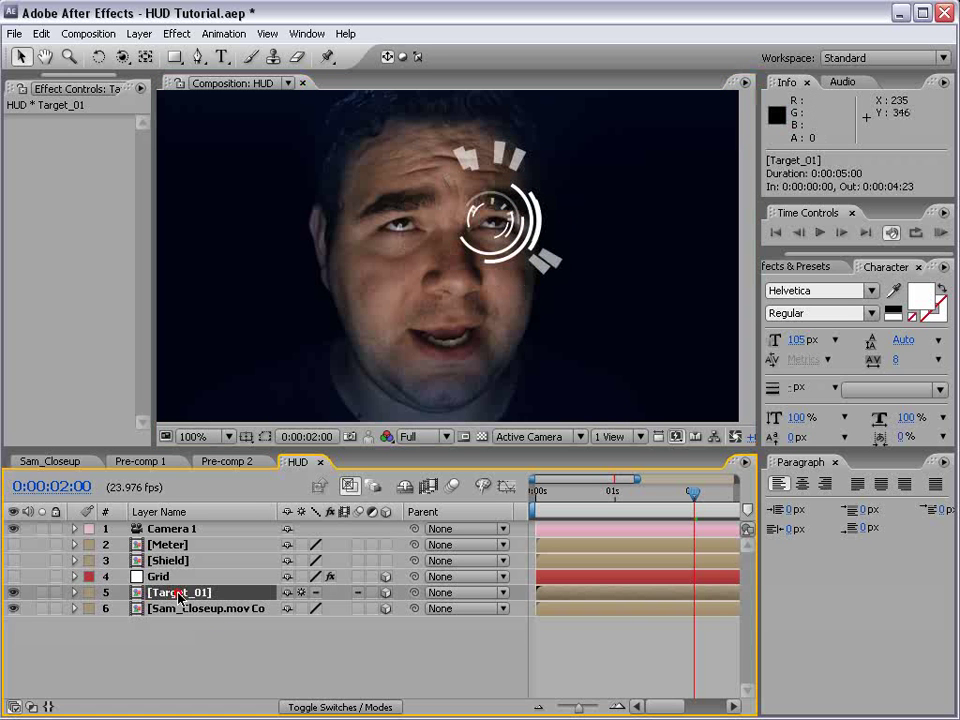
left_click(176, 33)
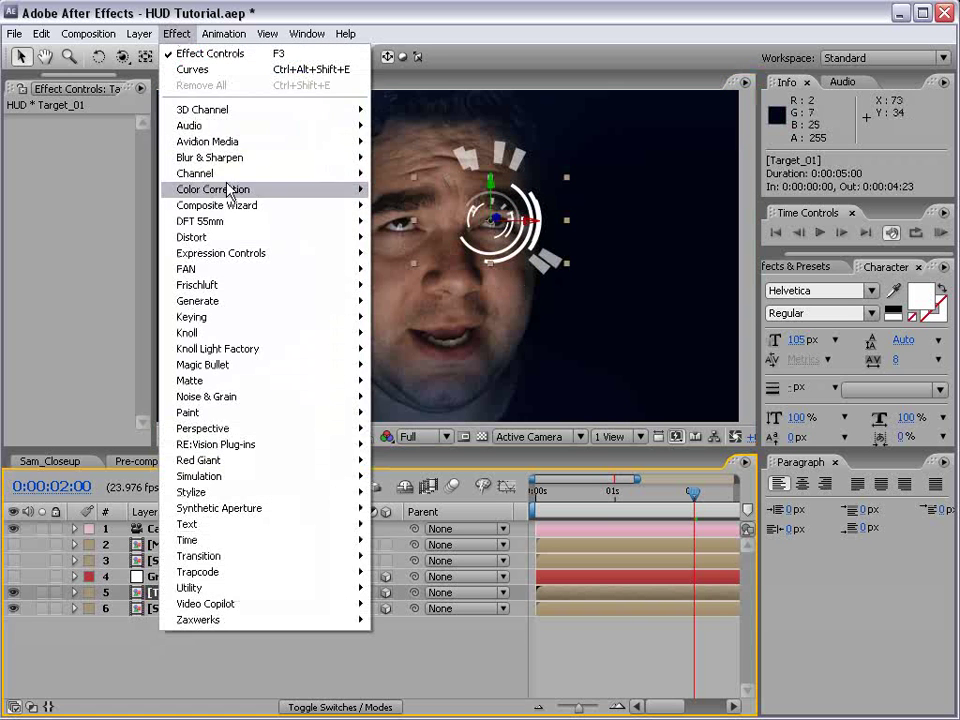
mouse_move(217, 302)
left_click(400, 525)
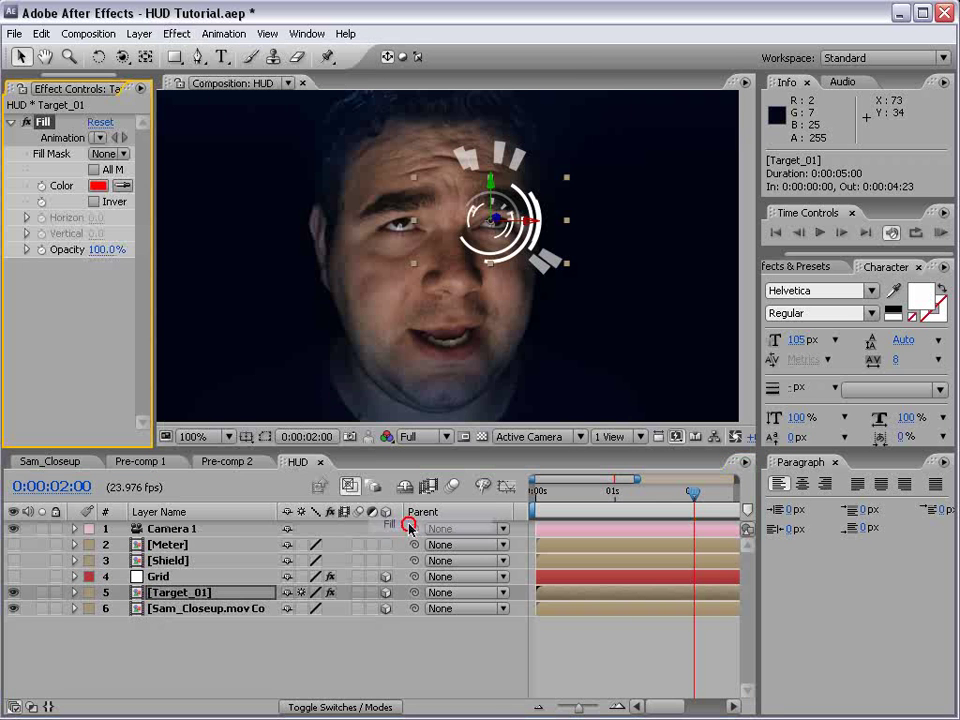
left_click(92, 187)
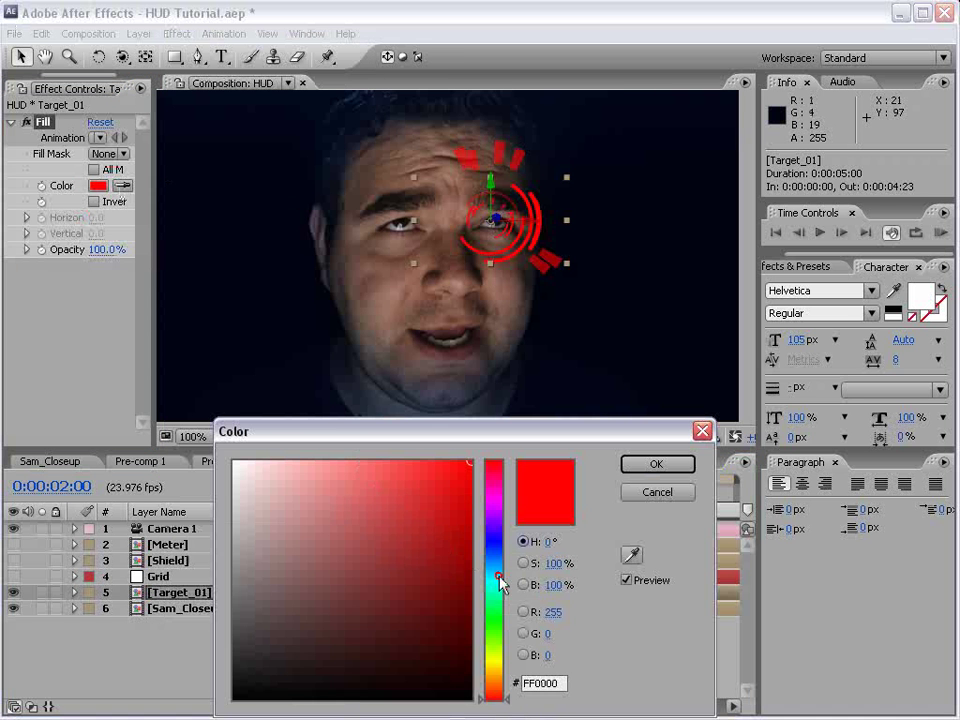
left_click_drag(500, 585, 500, 560)
mouse_move(343, 489)
left_mouse_down()
mouse_move(315, 458)
mouse_move(363, 452)
left_mouse_up()
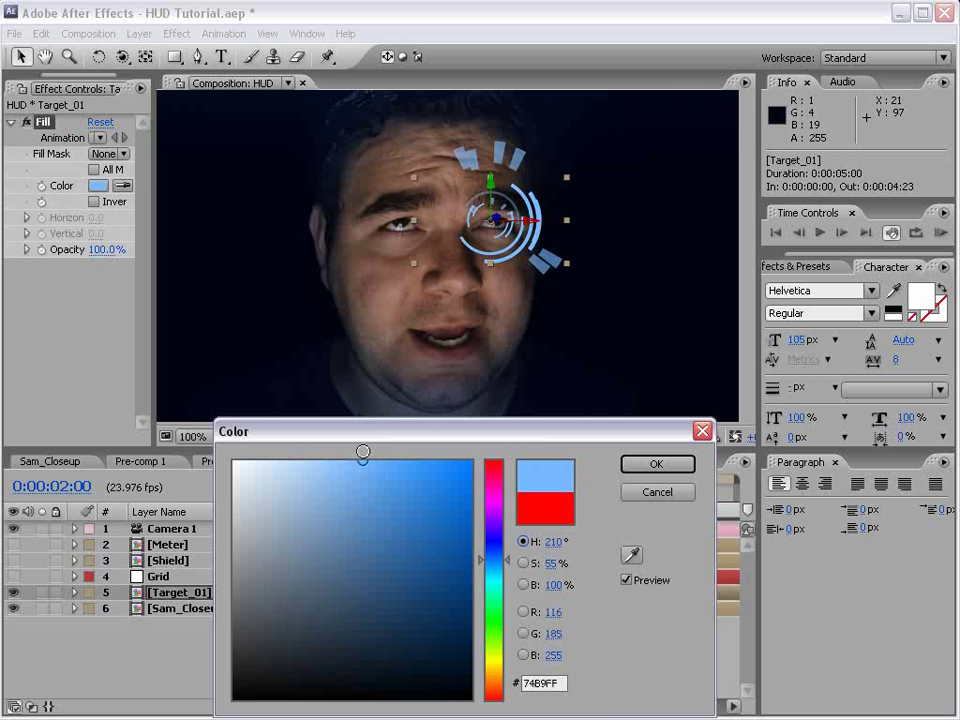
left_click(655, 463)
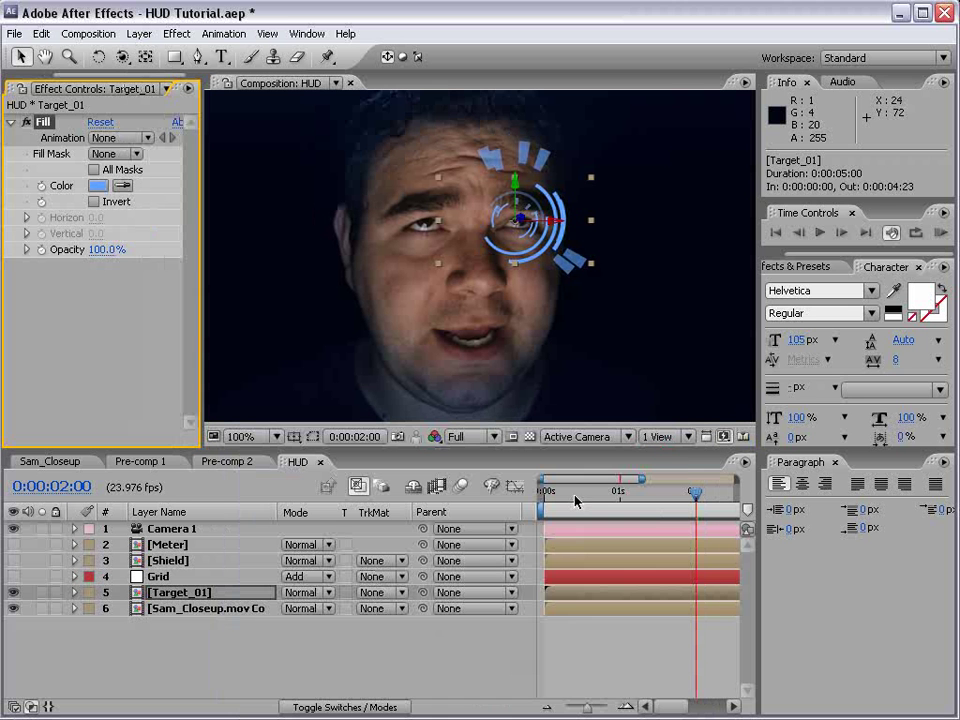
Set the blending mode of the Target_01 layer to Add.
left_click(305, 593)
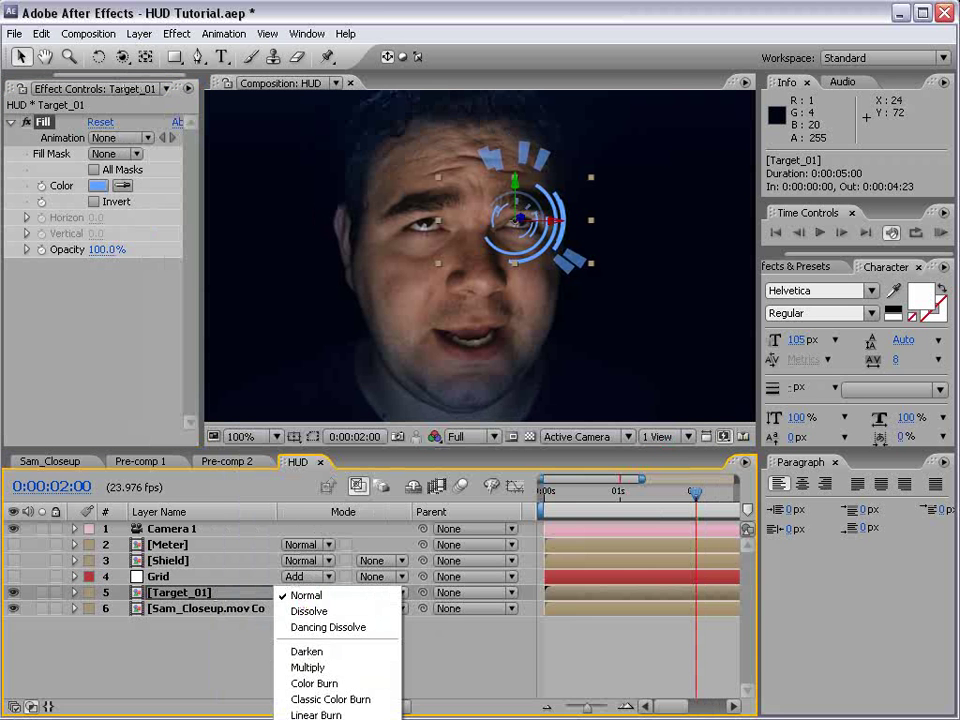
left_click(306, 719)
left_click(595, 638)
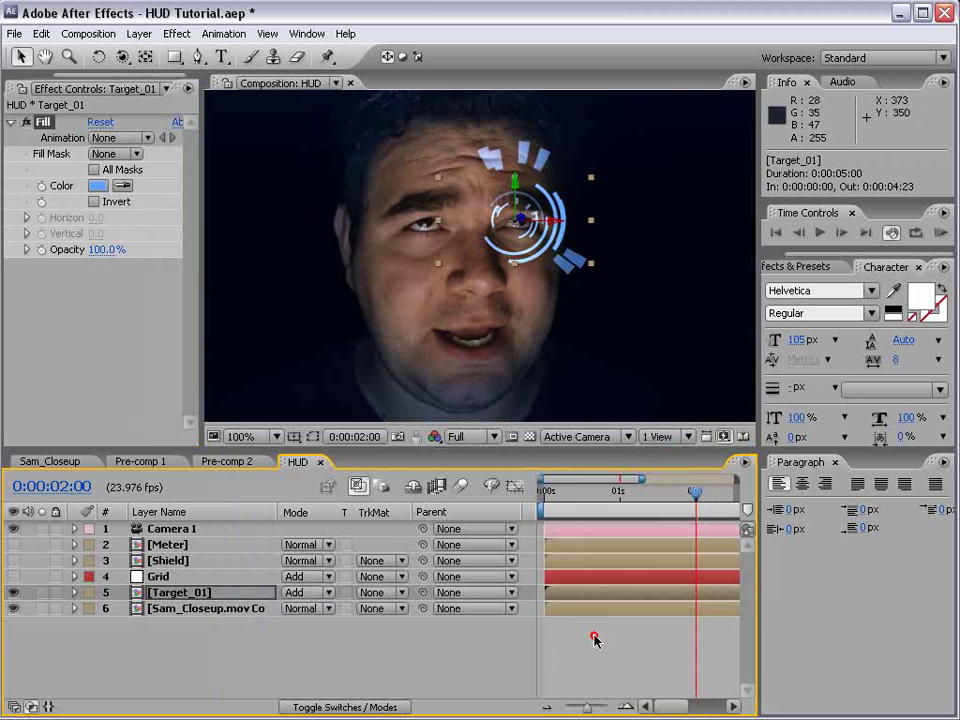
Duplicate the Target_01 layer and move the copy up, outward and toward the camera to about position 368.7, 149, -169.7.
left_click(480, 253)
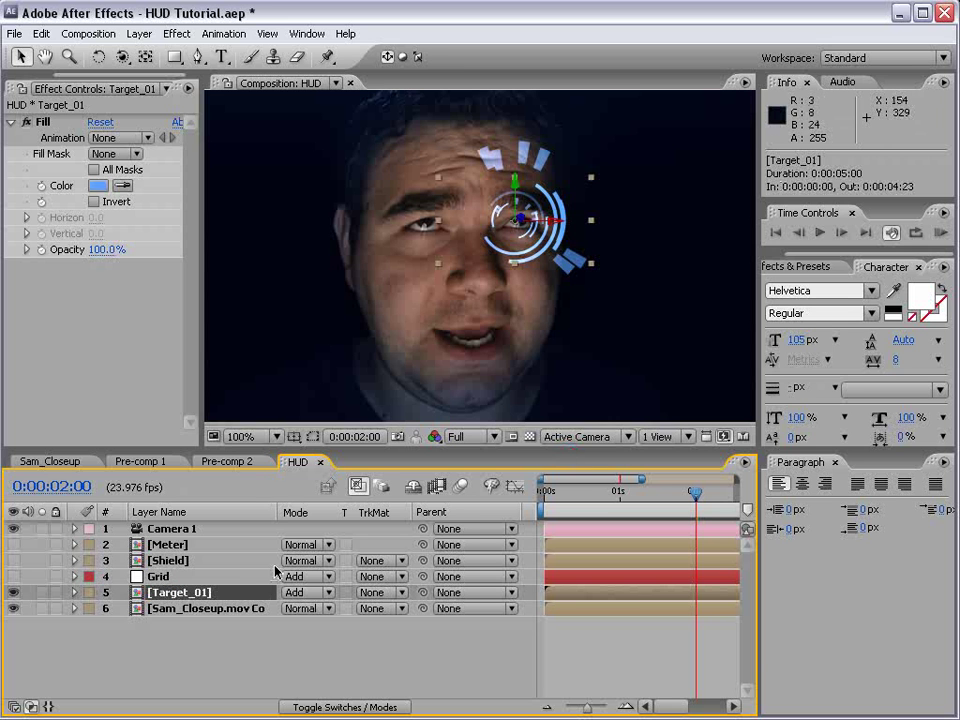
key("ctrl+d")
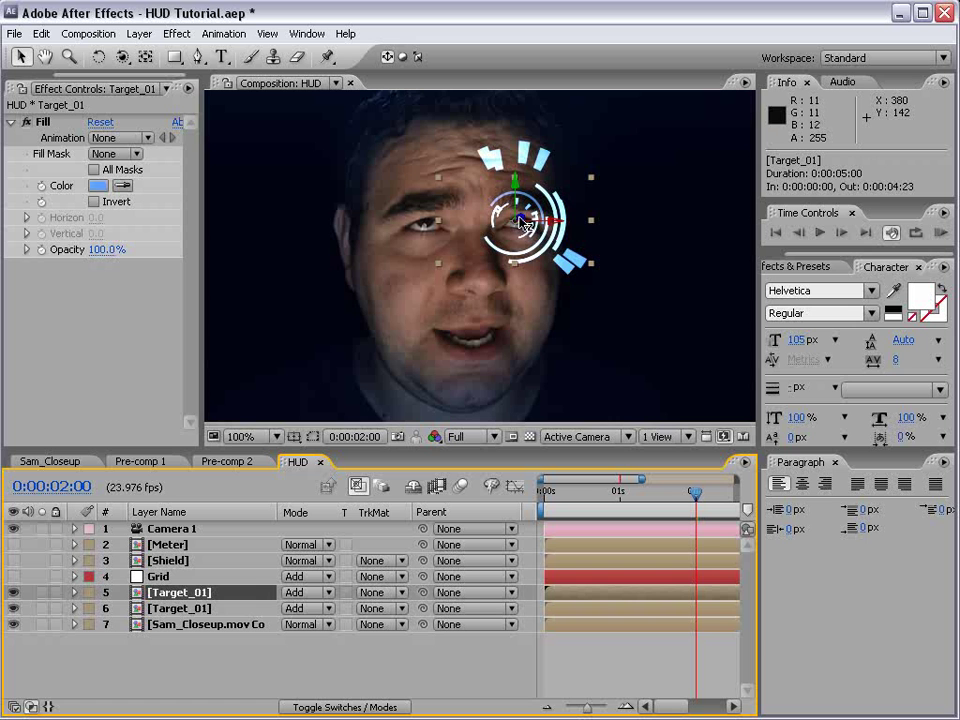
left_click_drag(522, 220, 628, 165)
key("comma")
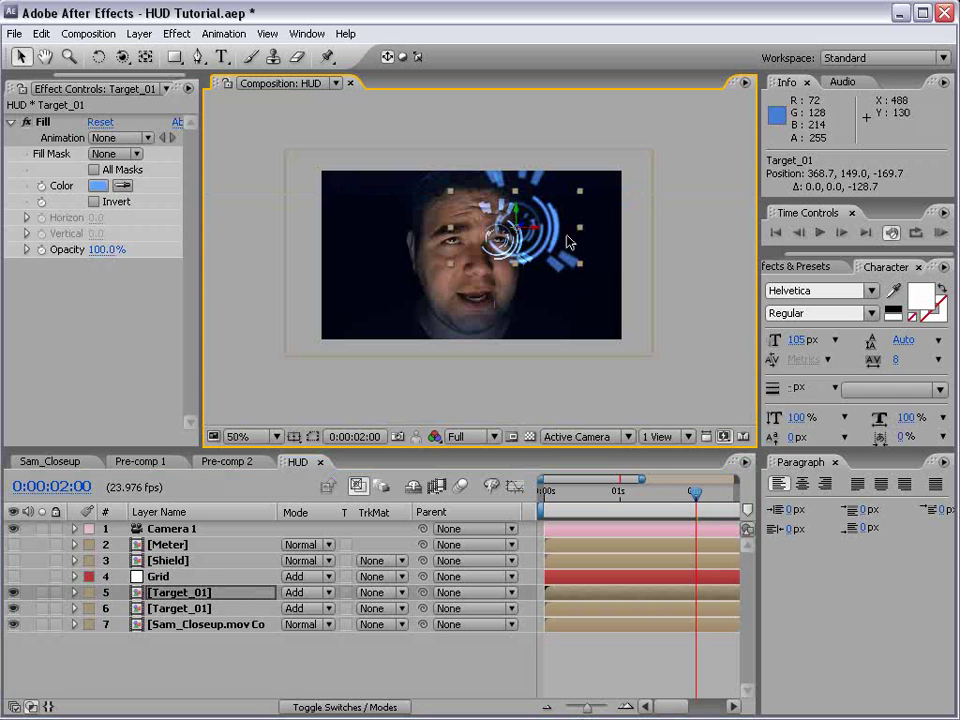
Duplicate the front Target_01 copy and move the new copy up, outward past the face and closer to the camera.
key("ctrl+d")
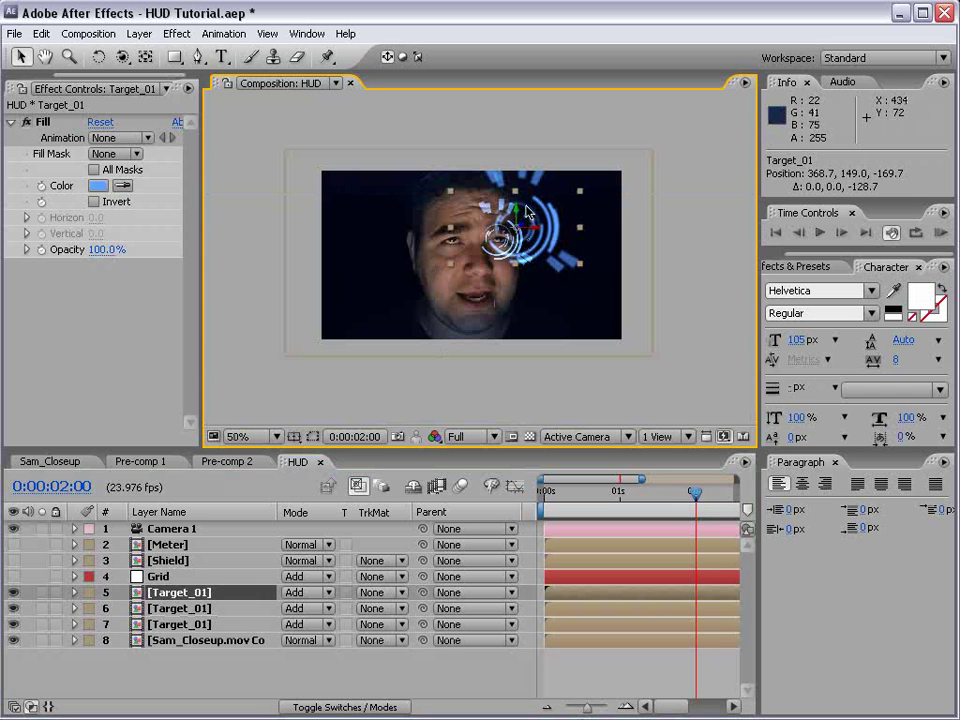
left_click_drag(533, 215, 555, 191)
left_click_drag(564, 184, 568, 189)
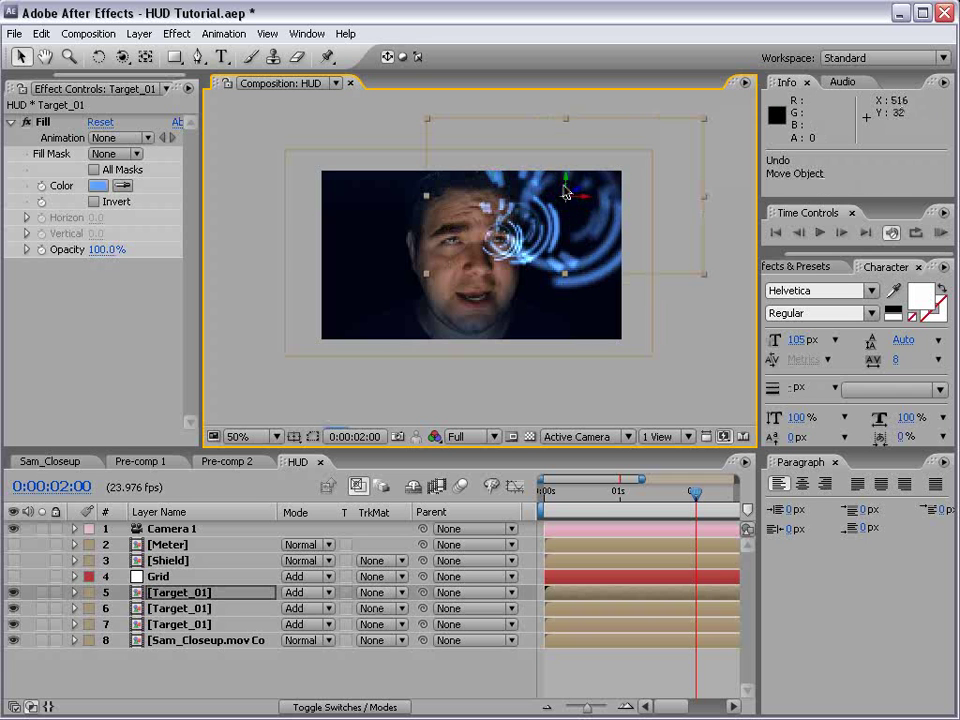
Orbit the camera around the three Target_01 layers at 0:00:01:00 to check their depth, and undo the orbit.
left_click_drag(696, 492, 620, 505)
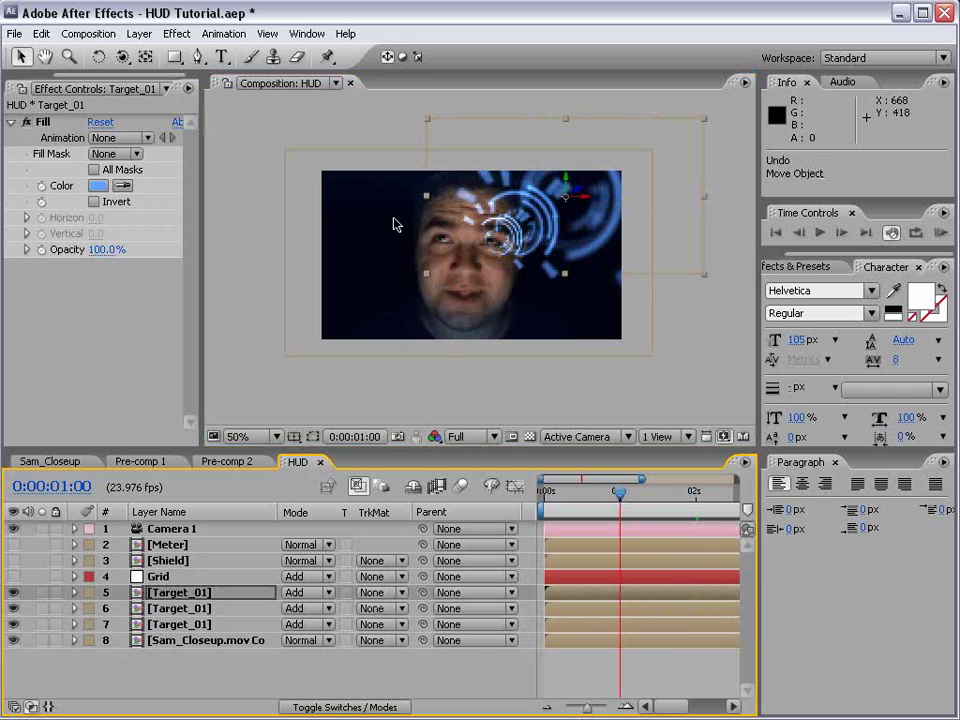
key("c")
key("c")
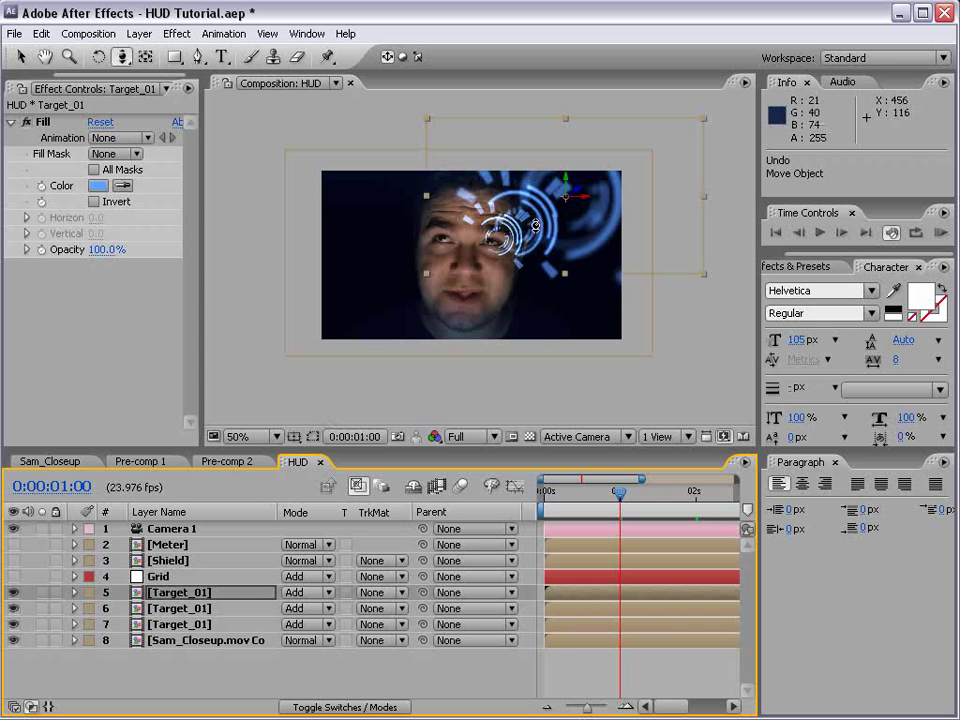
key("c")
mouse_move(561, 229)
left_mouse_down()
mouse_move(523, 247)
mouse_move(576, 229)
left_mouse_up()
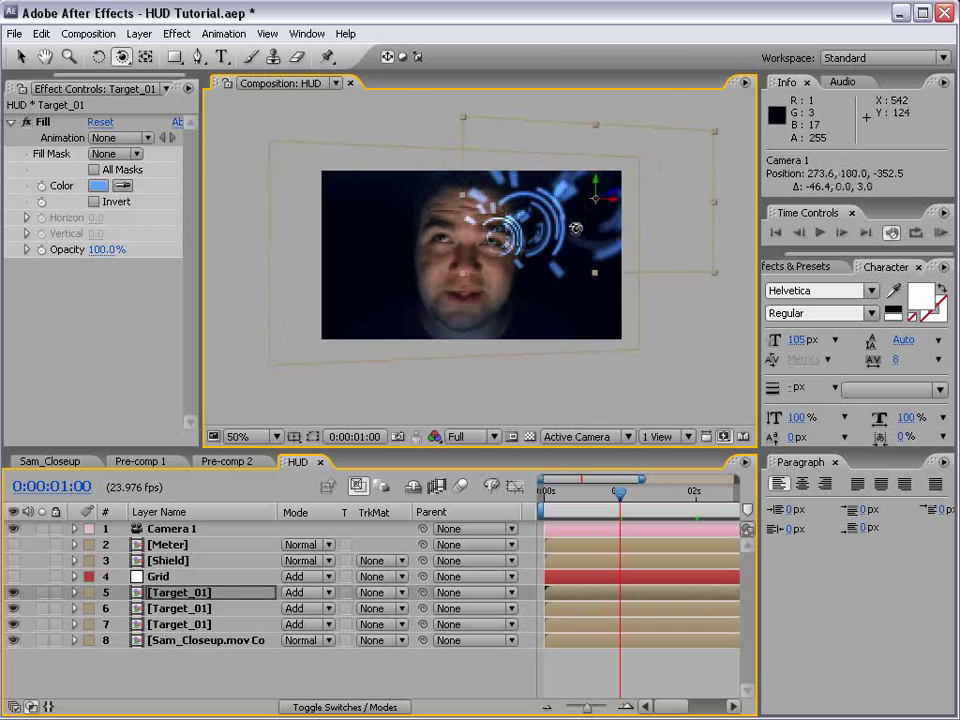
key("ctrl+z")
scroll(470, 260, "up", 2)
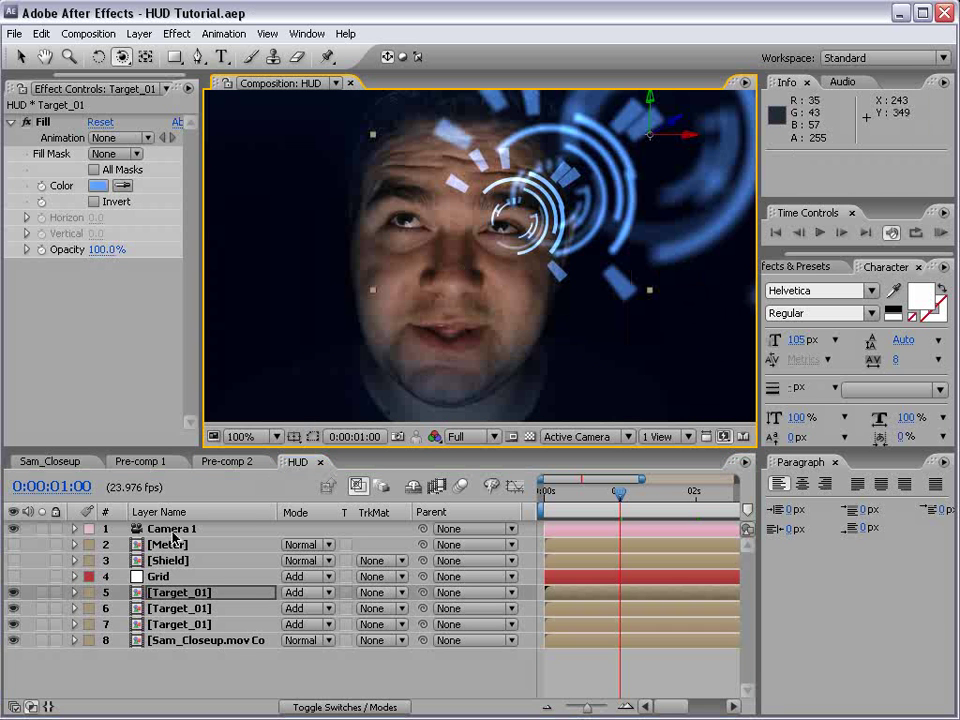
scroll(335, 259, "down", 2)
scroll(335, 259, "up", 2)
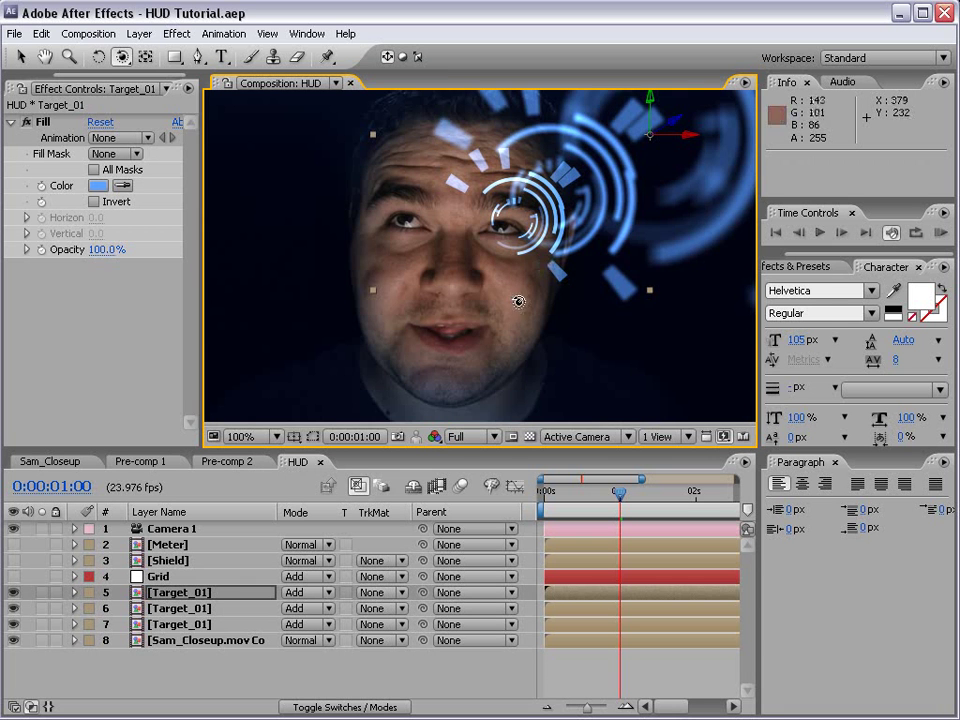
scroll(617, 156, "down", 2)
Rotate the two larger Target_01 copies to different angles and shift the middle copy 13 frames earlier in time.
key("w")
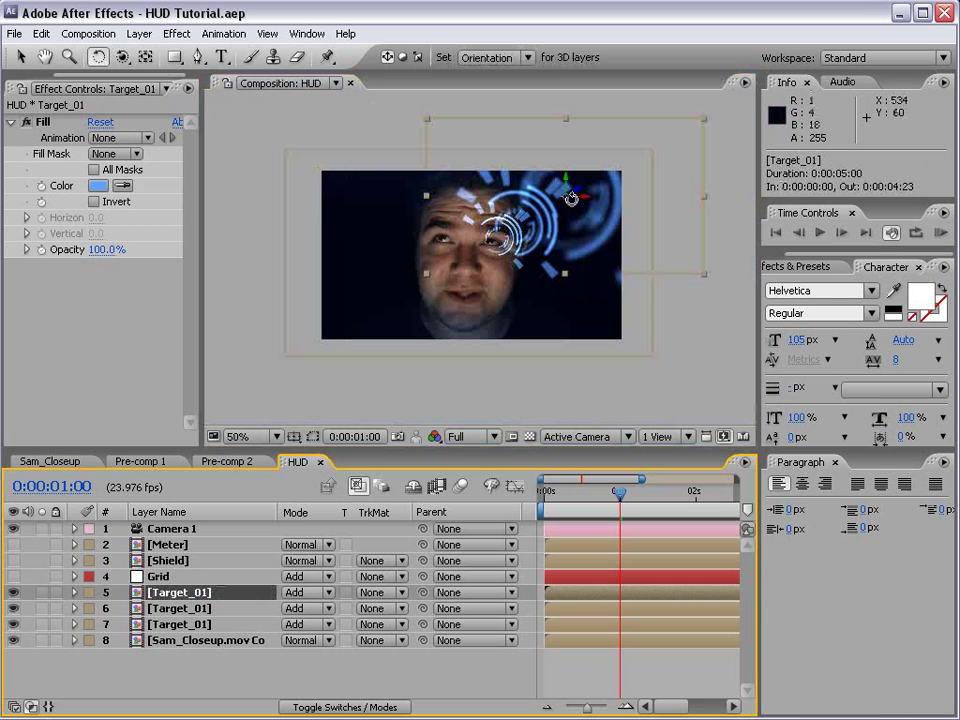
left_click_drag(570, 192, 562, 84)
left_click(199, 608)
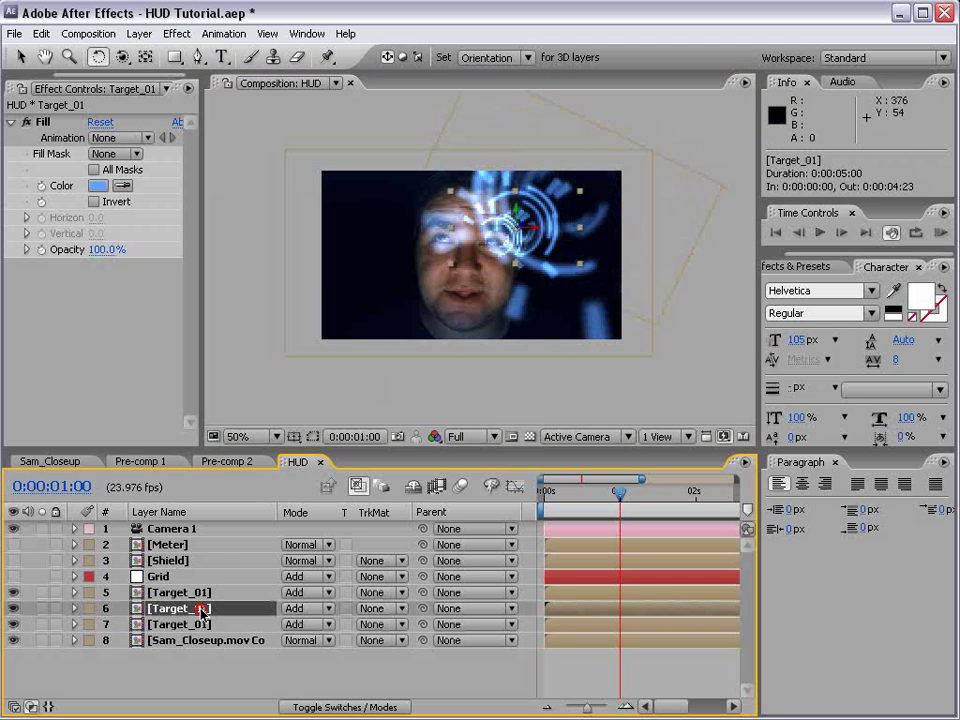
left_click_drag(519, 228, 560, 285)
key("v")
left_click_drag(671, 605, 632, 612)
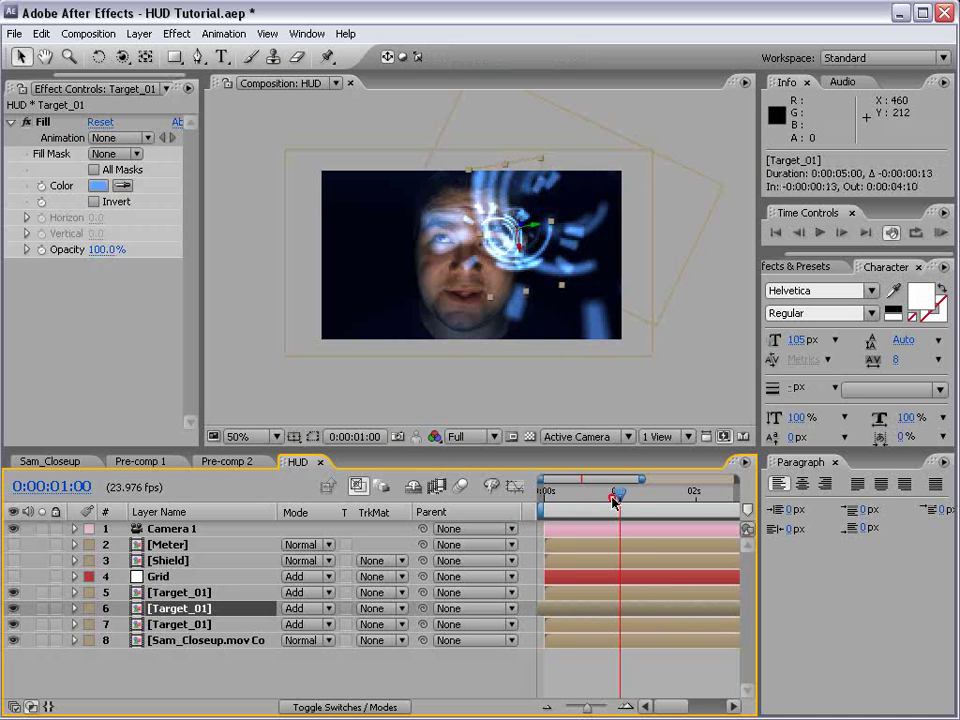
Go to the start of the composition, hide all three Target_01 layers and save the project.
left_click_drag(613, 500, 541, 497)
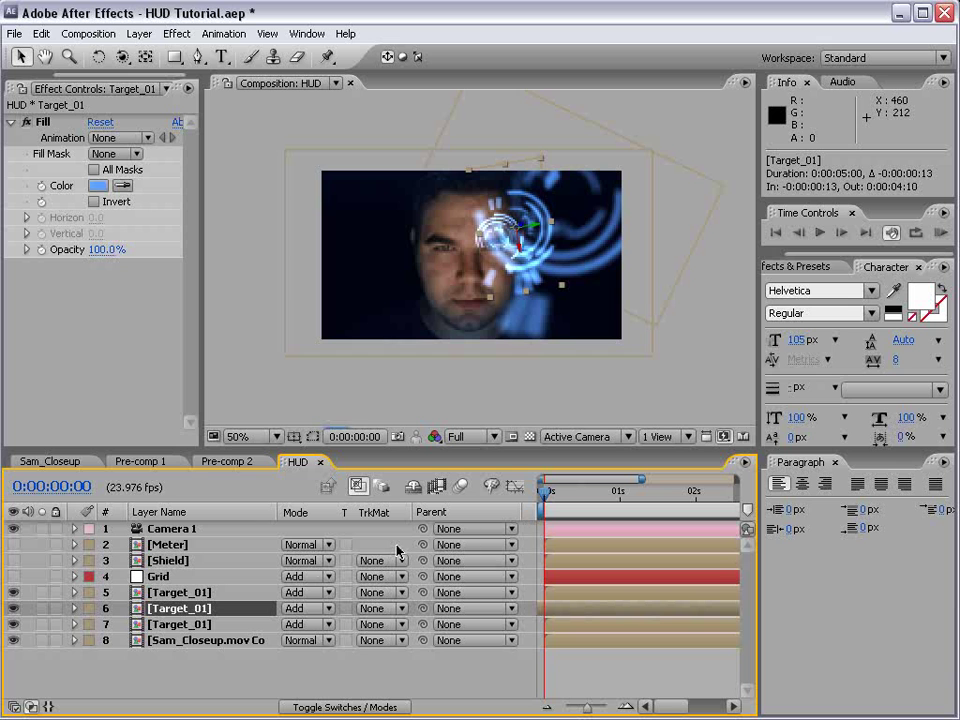
left_click_drag(14, 626, 17, 598)
key("ctrl+s")
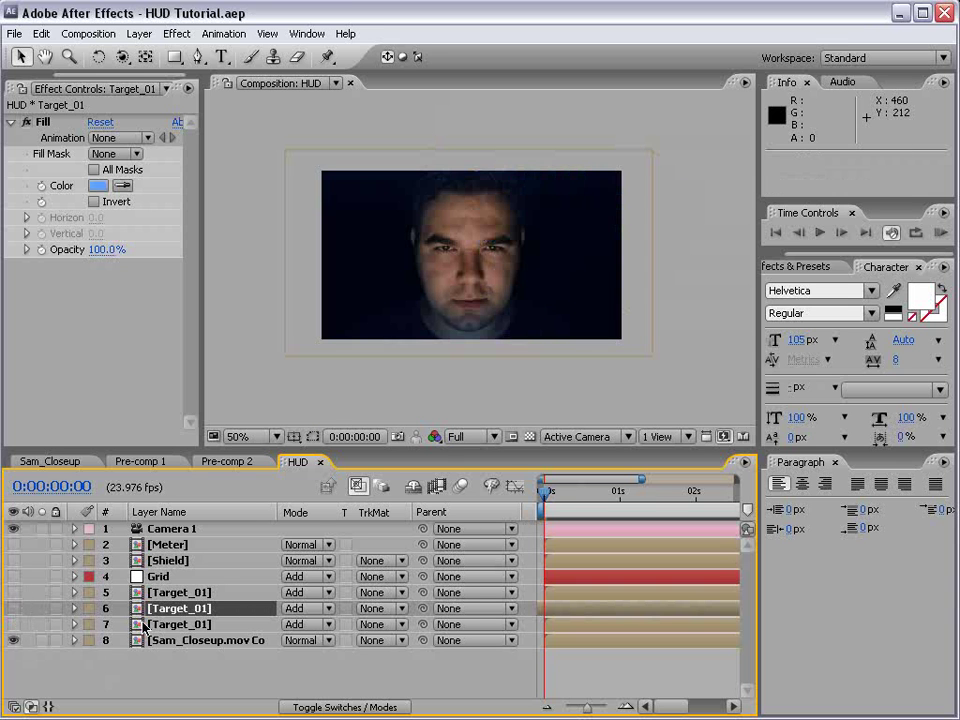
Show the Shield layer and apply a Fill effect to it.
key("KP_3")
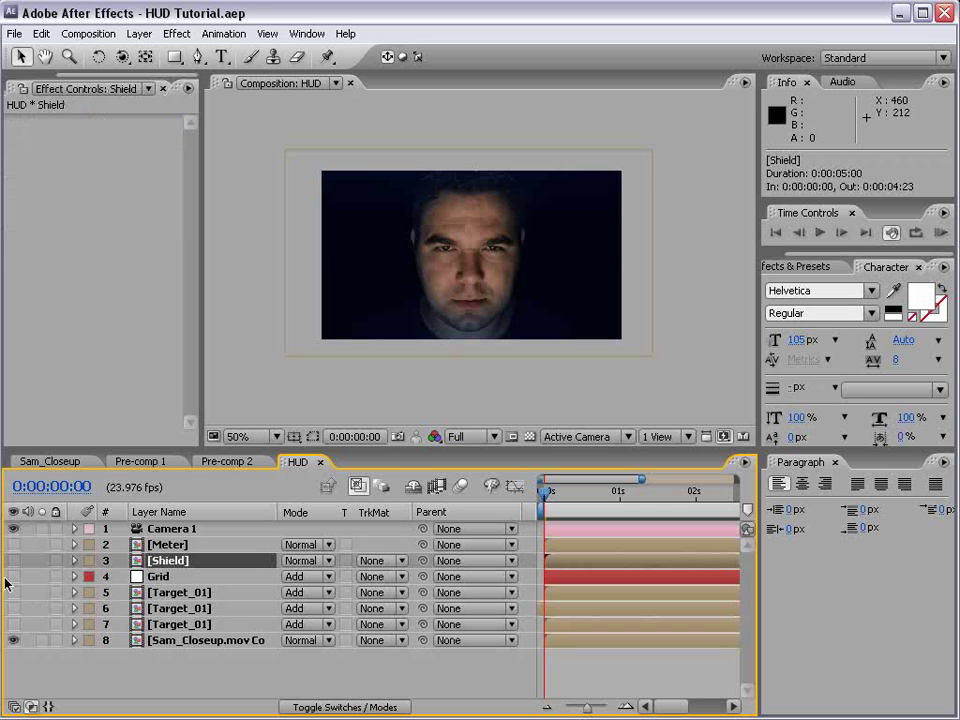
left_click(13, 560)
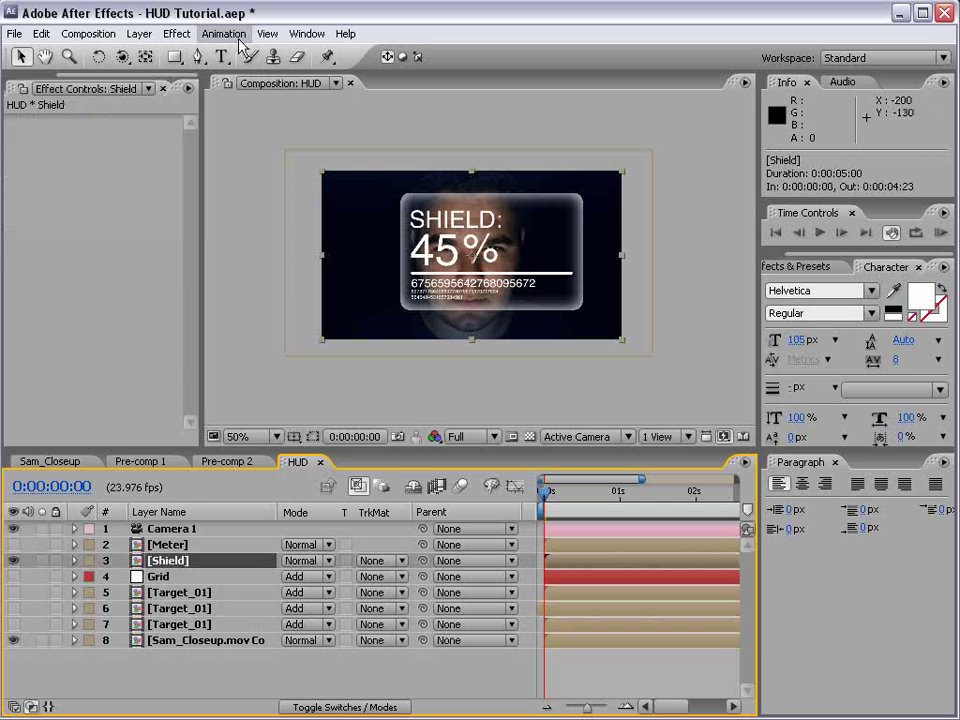
left_click(176, 33)
mouse_move(213, 305)
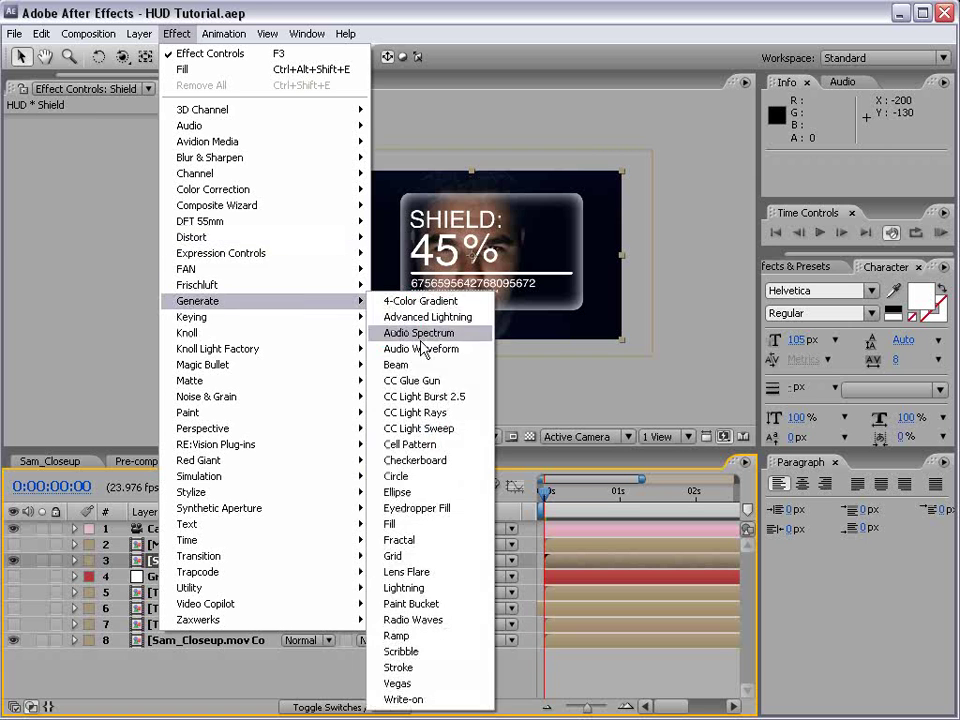
left_click(392, 522)
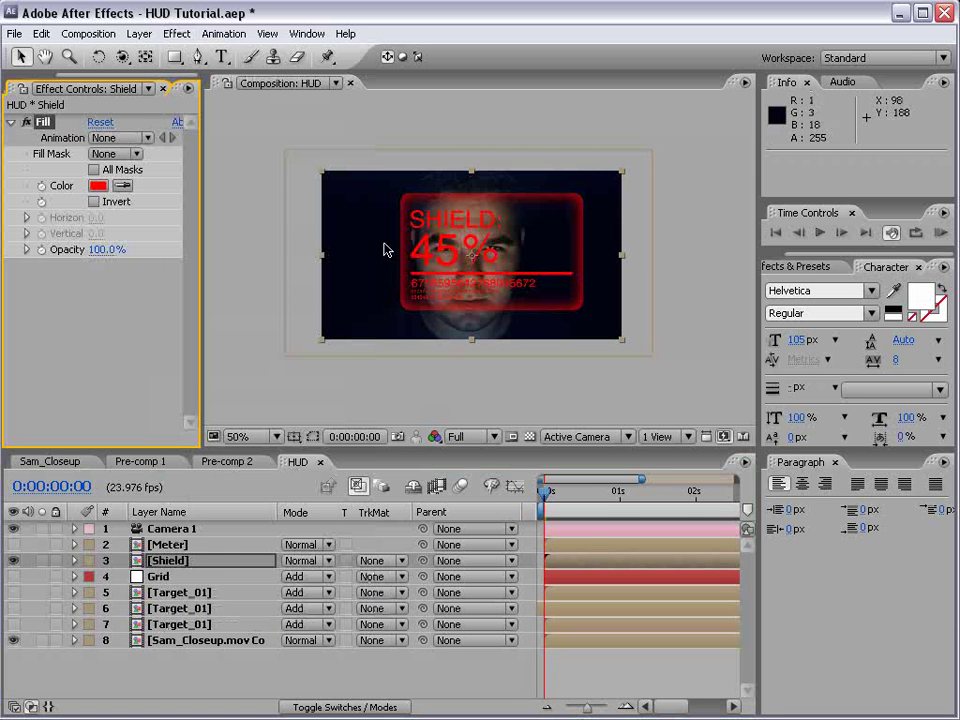
Make the Shield layer 3D and flip it around its Y axis to an orientation of 180°, 0°, 180°.
key("F4")
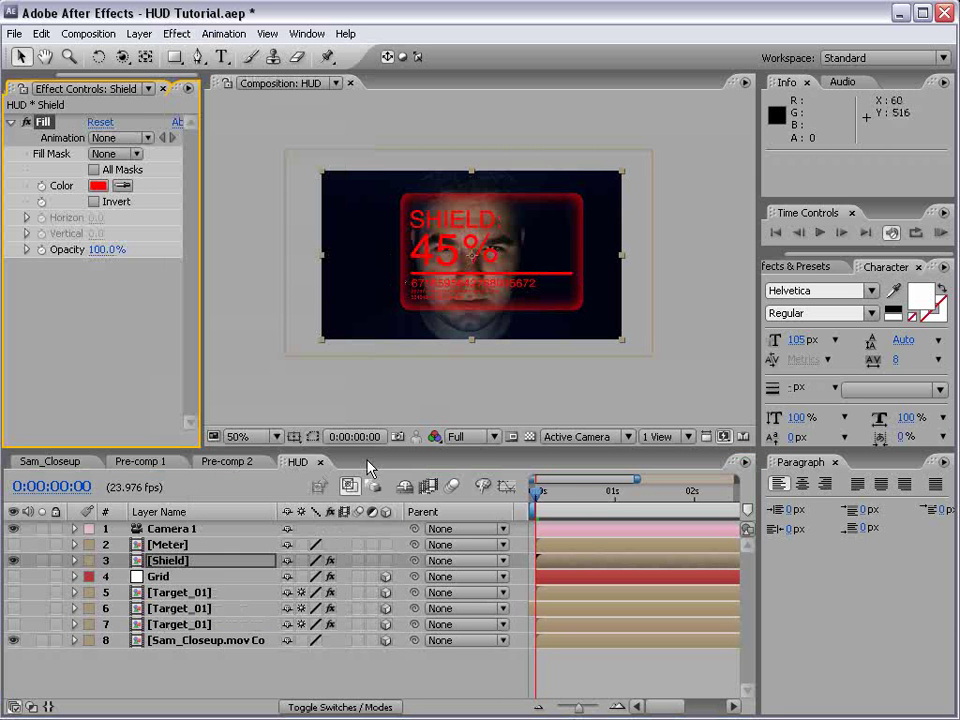
left_click(387, 561)
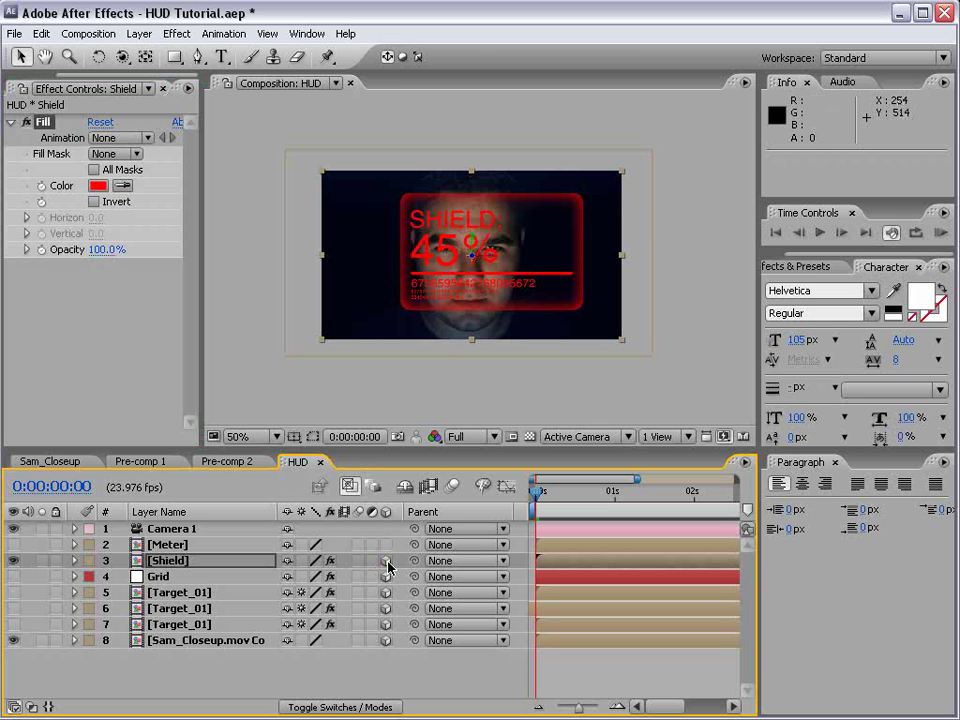
key("w")
left_click_drag(478, 246, 585, 241)
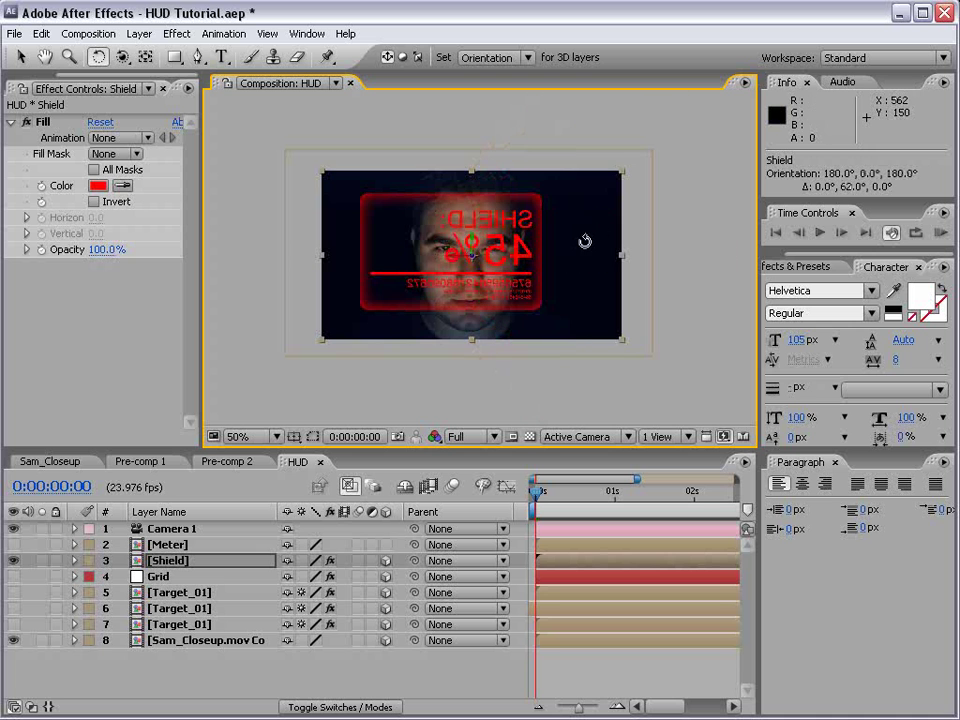
key("v")
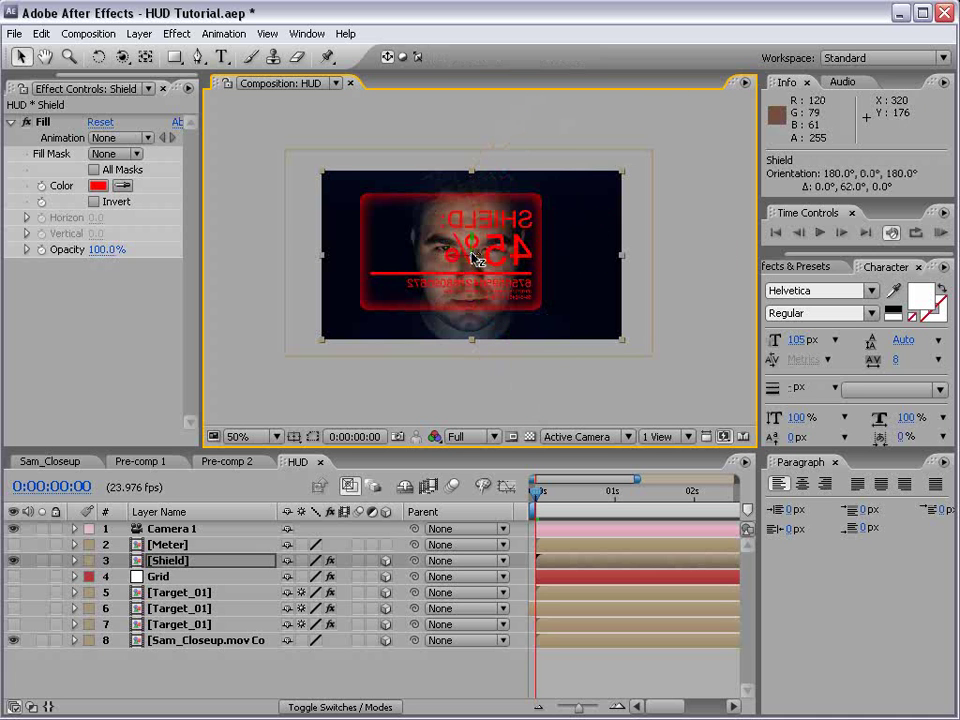
Bring the Shield layer toward the camera, scale it down and place it beside the chin at about 423.9, 233.8, -168.
left_click_drag(476, 258, 474, 321)
key("comma")
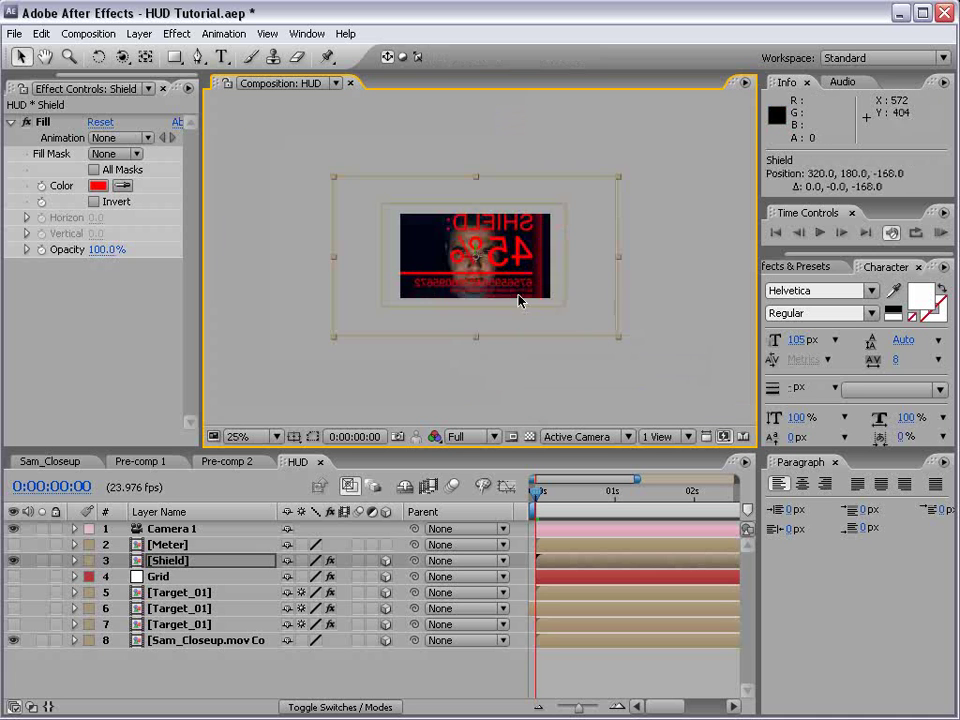
left_click_drag(618, 338, 627, 367)
key("period")
key("period")
key("comma")
mouse_move(564, 320)
left_mouse_down()
mouse_move(573, 315)
mouse_move(565, 316)
left_mouse_up()
Show the Meter layer, enable Collapse Transformations on it and scale it to 64%.
left_click(13, 544)
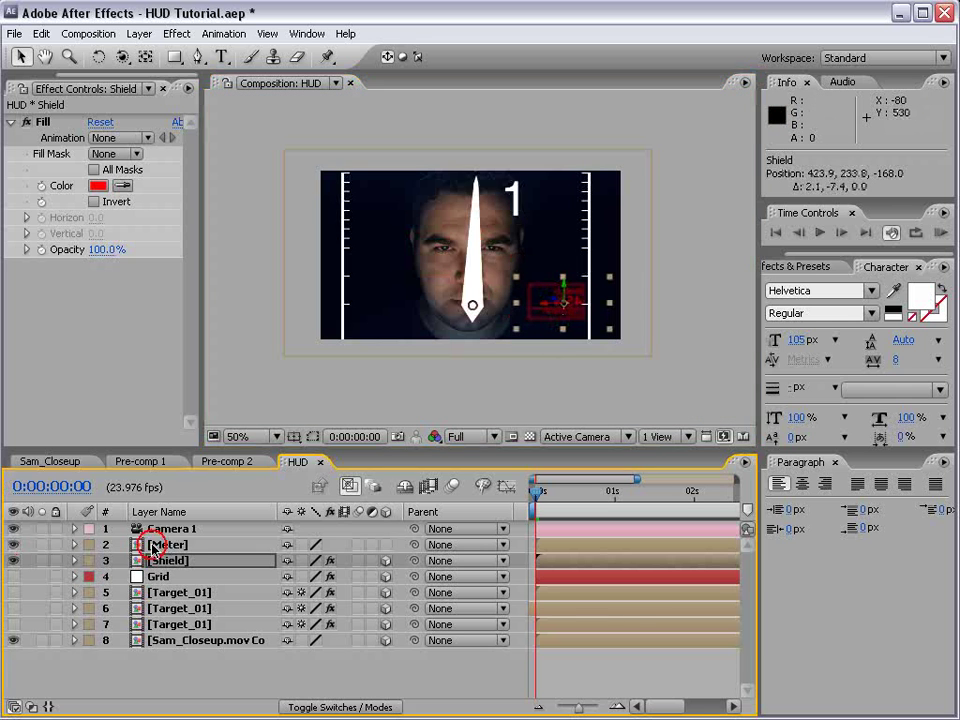
left_click(476, 345)
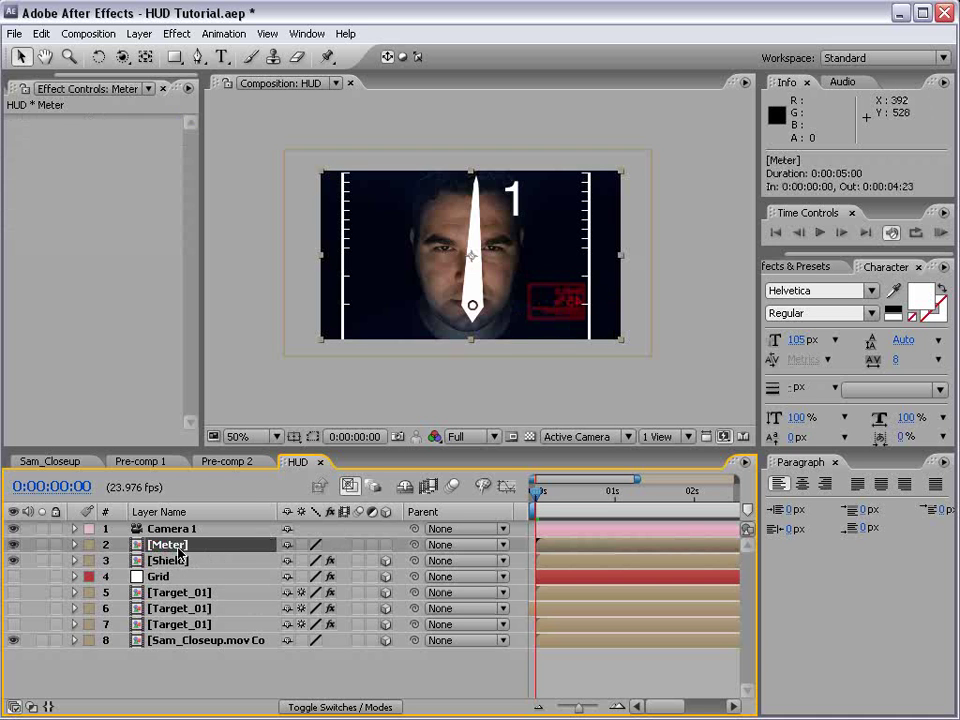
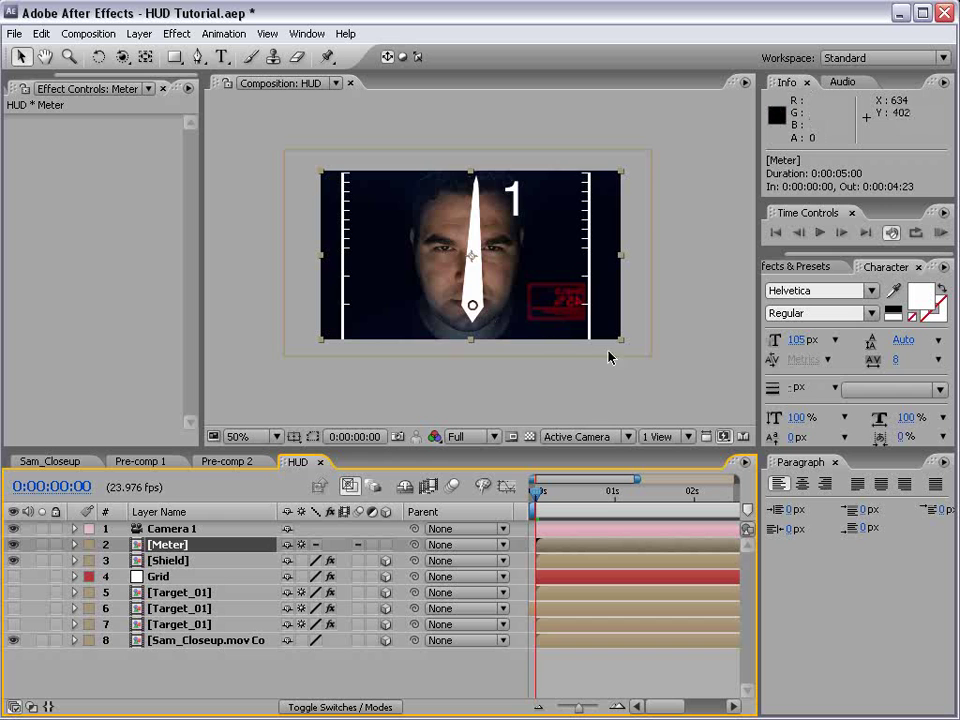
left_click_drag(619, 344, 568, 317)
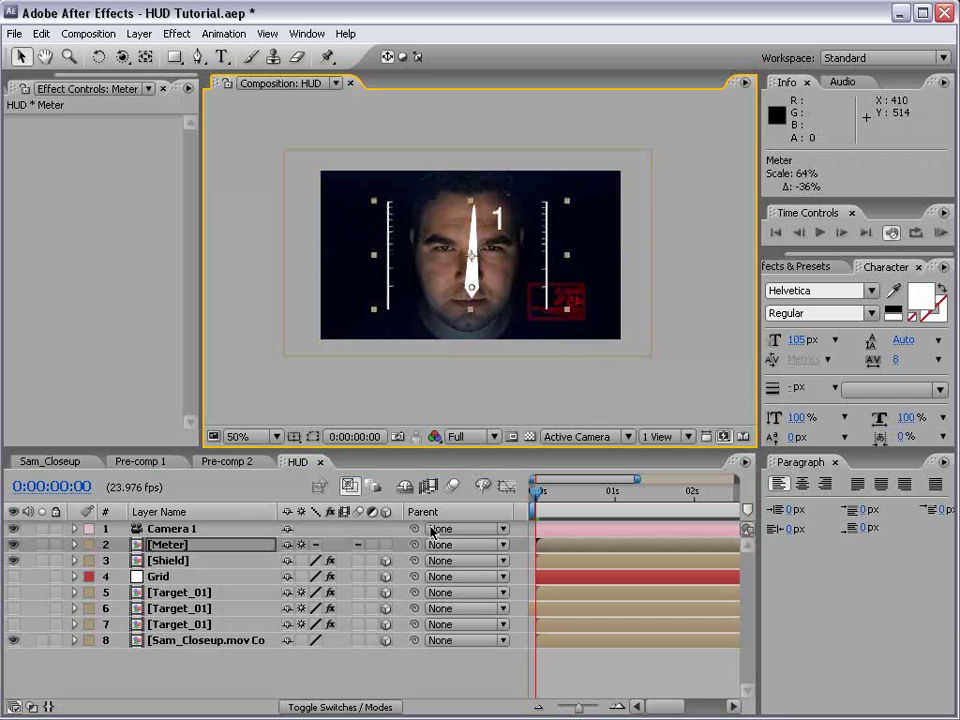
Make the Meter layer 3D and flip it around its Y axis to an orientation of 180°, 0°, 180°.
left_click(386, 544)
key("w")
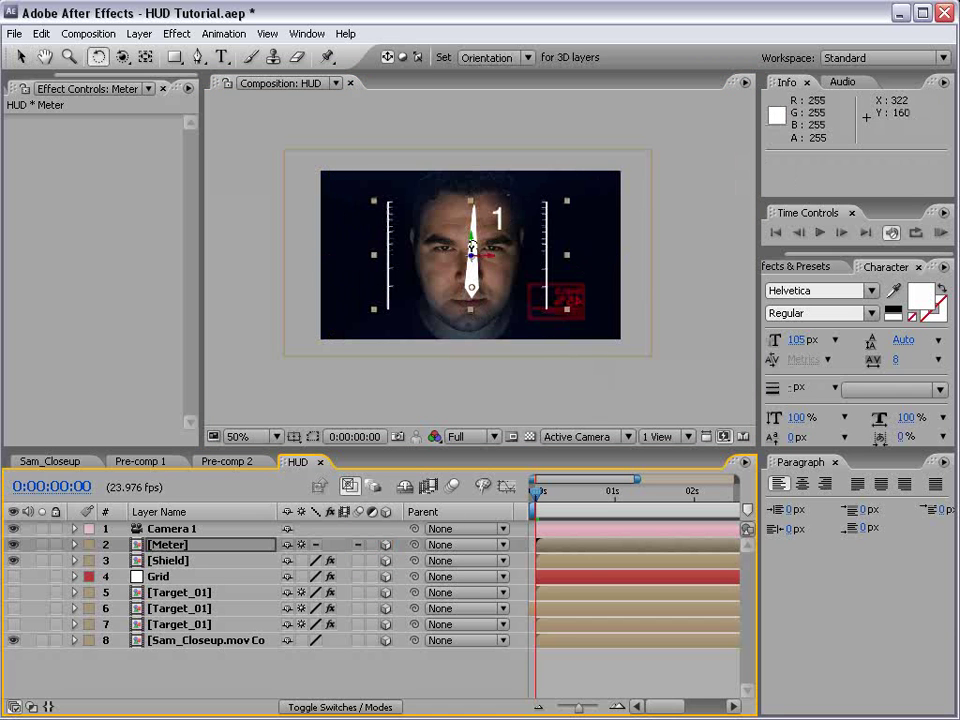
left_click_drag(499, 244, 533, 240)
key("ctrl+z")
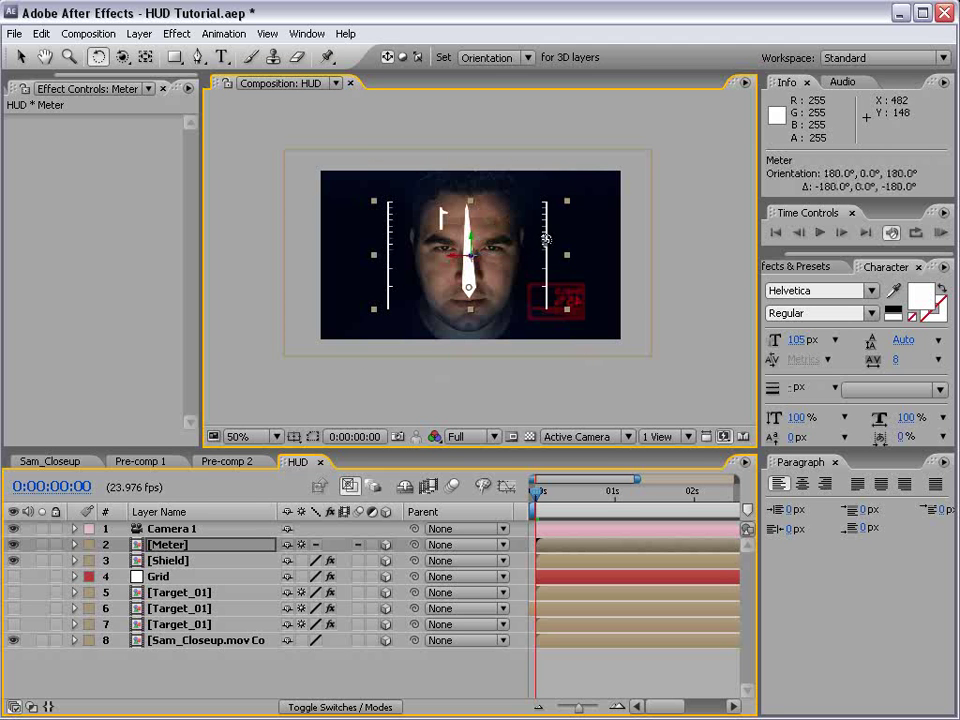
key("v")
Inside the Meter composition, make the White Solid 5 scale layers 3D and return to the HUD composition.
double_click(160, 546)
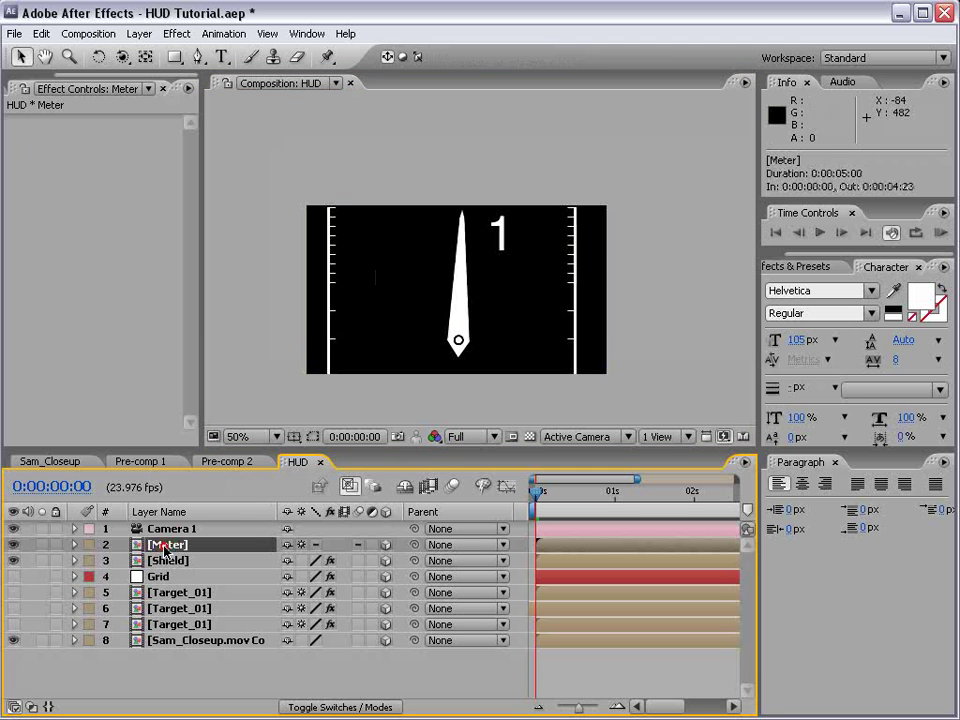
left_click(386, 528)
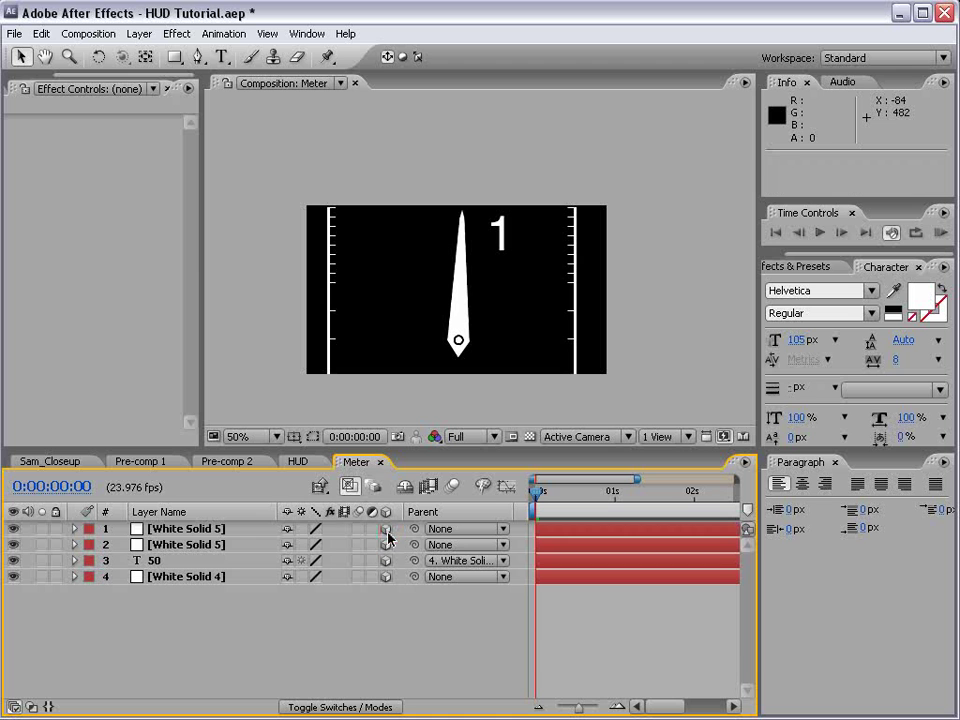
left_click(380, 462)
Scale the Meter layer down and move it opposite the Shield, toward the camera, to about 225.9, 222.9, -183.4.
left_click(199, 549)
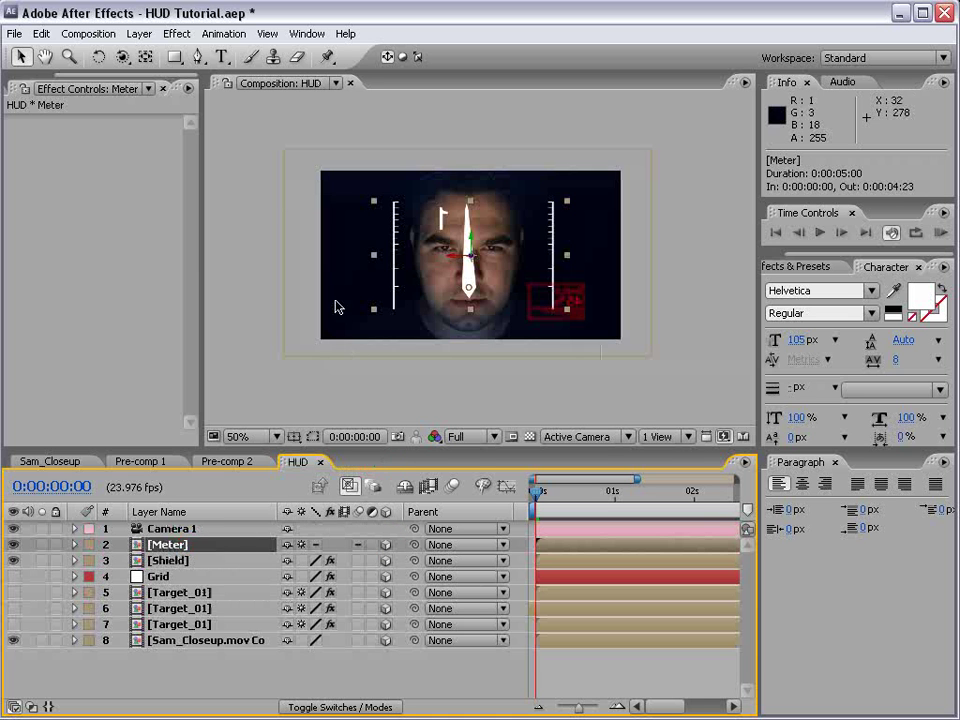
left_click_drag(494, 268, 417, 266)
left_click_drag(496, 201, 321, 343)
left_click_drag(318, 341, 400, 303)
left_click_drag(463, 240, 398, 312)
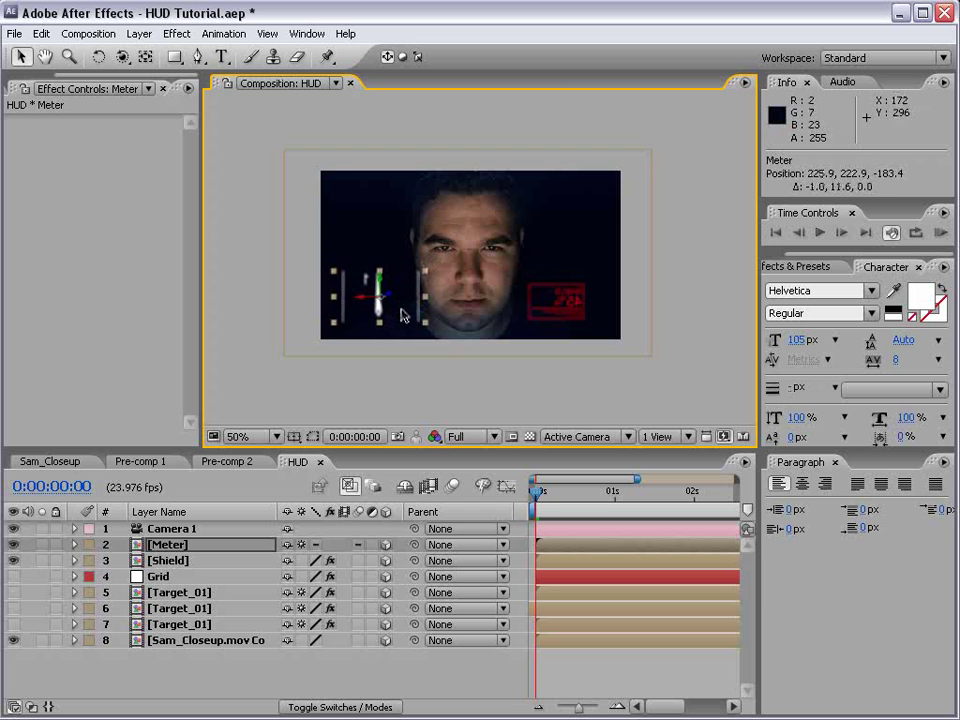
Angle the Meter layer slightly around its Y axis and rotate the Shield layer about 7° around its Y axis.
key("period")
key("grave")
key("w")
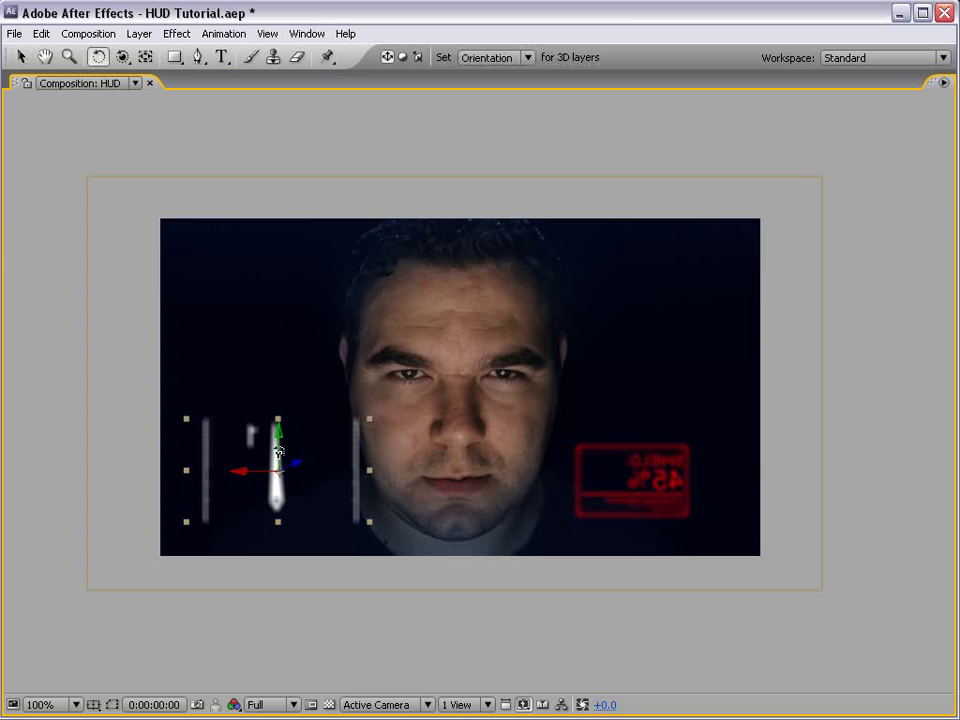
left_click_drag(276, 452, 271, 455)
key("grave")
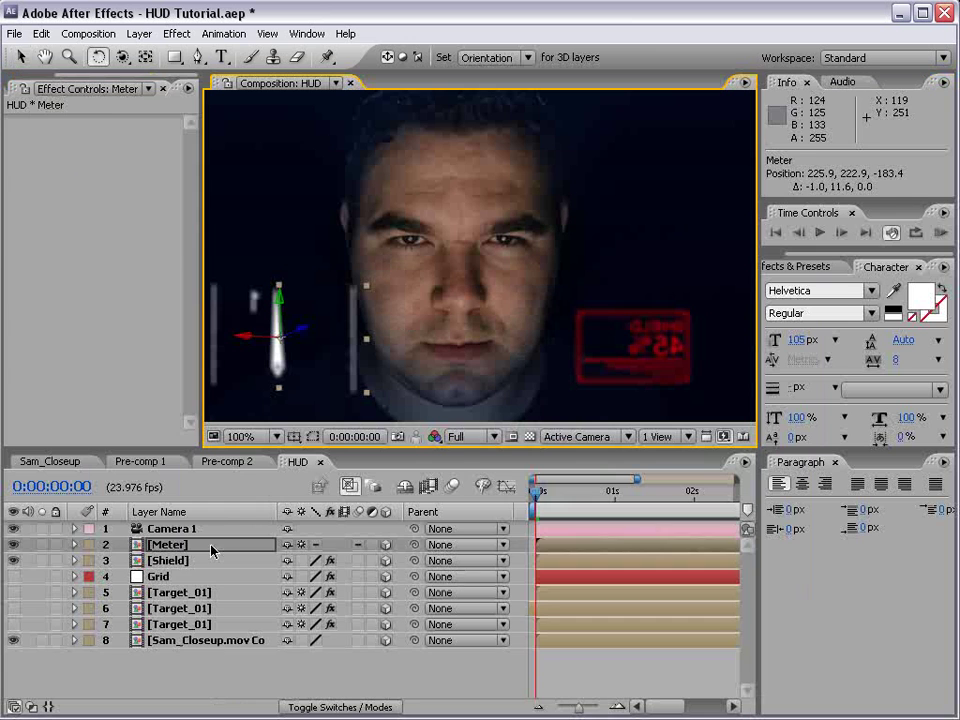
left_click(205, 558)
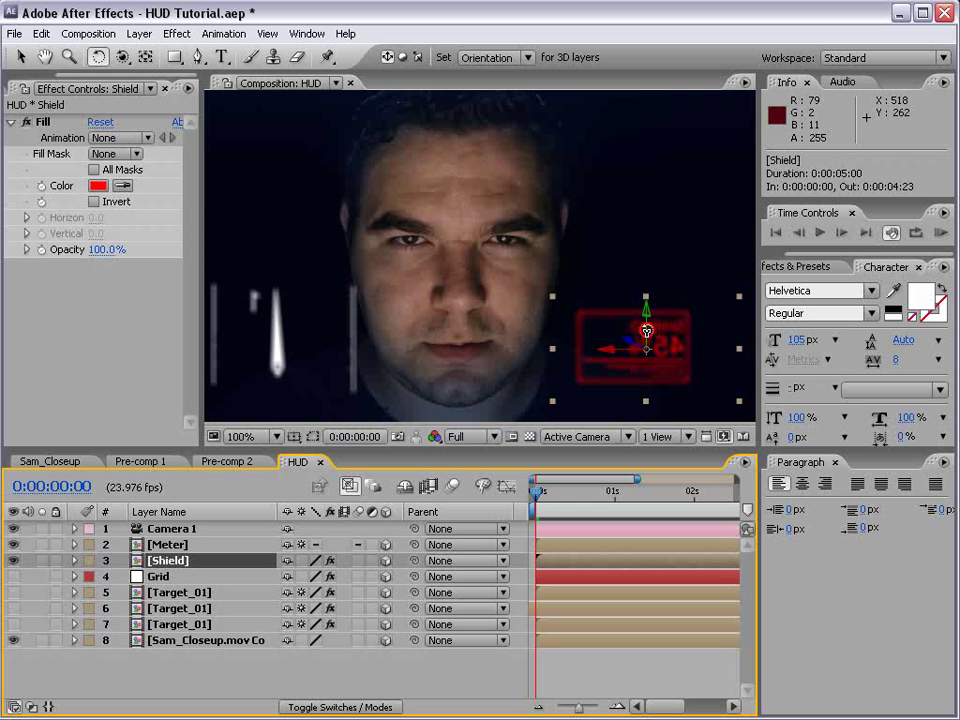
left_click_drag(647, 330, 651, 331)
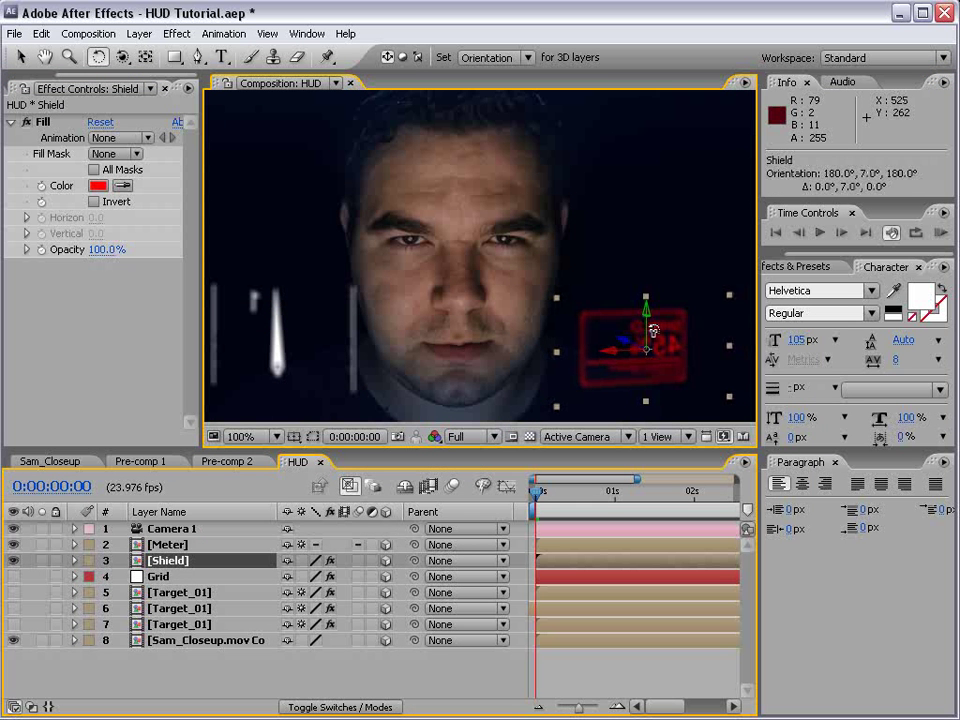
Make the Grid layer visible again in the HUD composition and save the project.
left_click(14, 576)
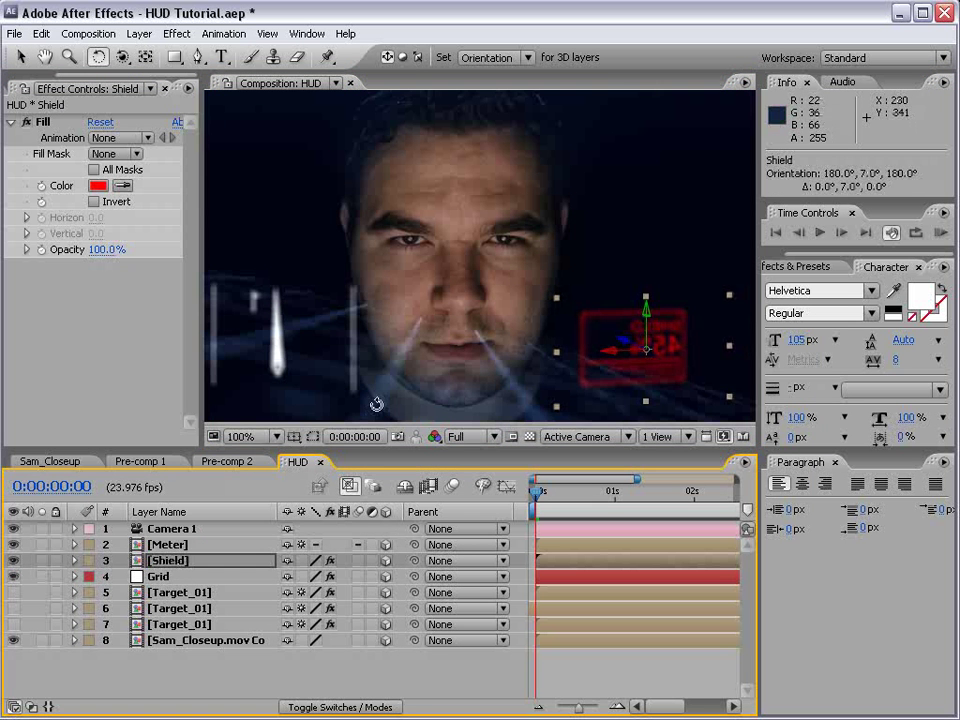
key("grave")
key("grave")
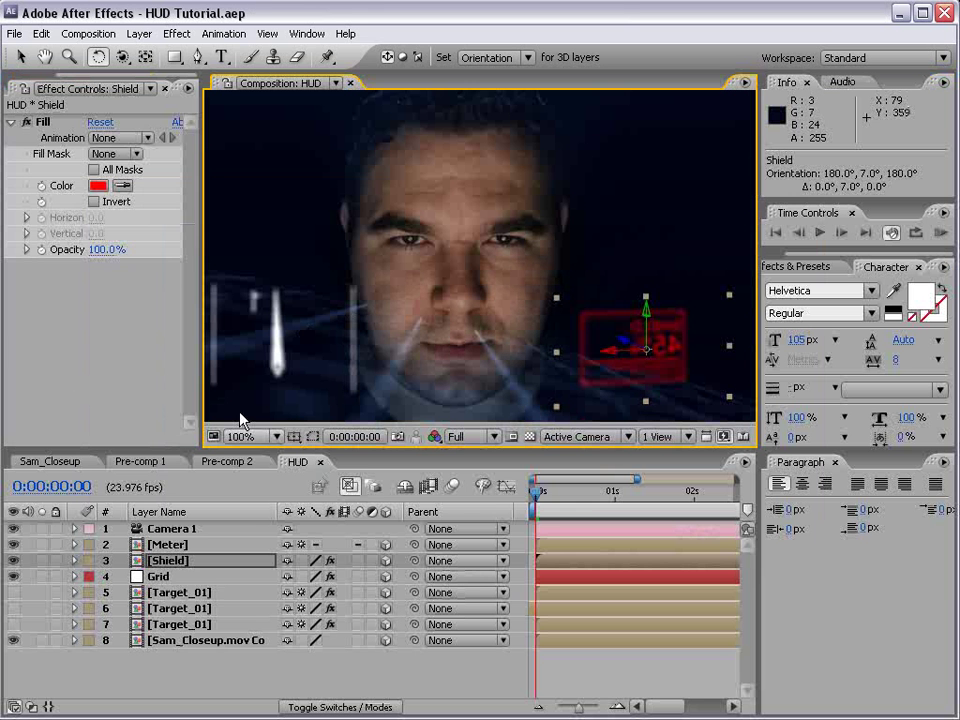
Apply a Fill effect to the Meter layer and set its colour to bright blue.
left_click(333, 543)
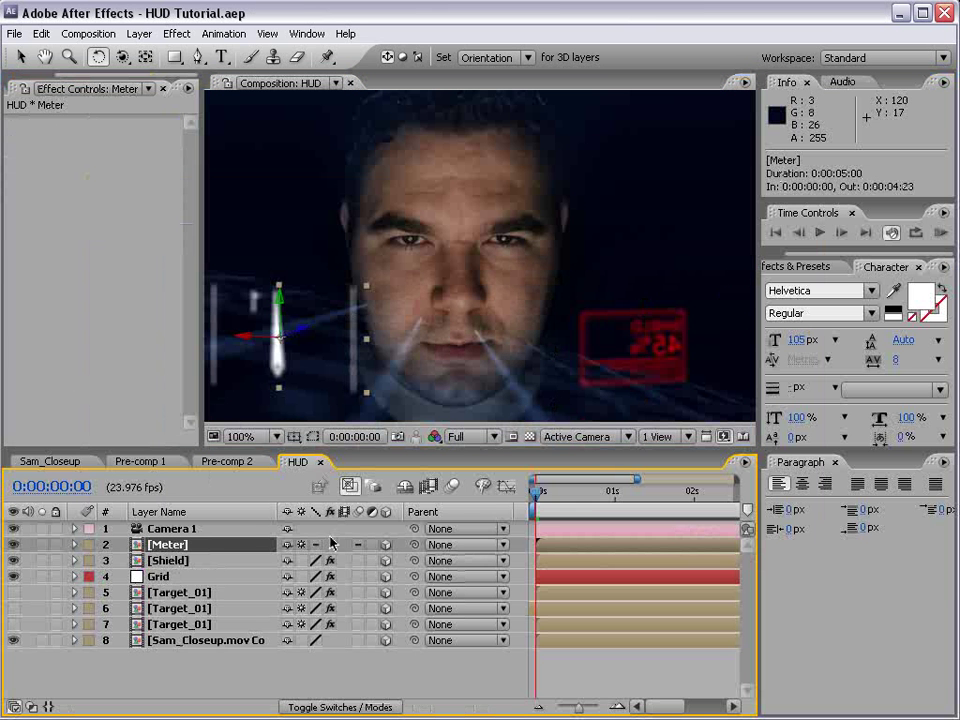
left_click(176, 33)
mouse_move(200, 301)
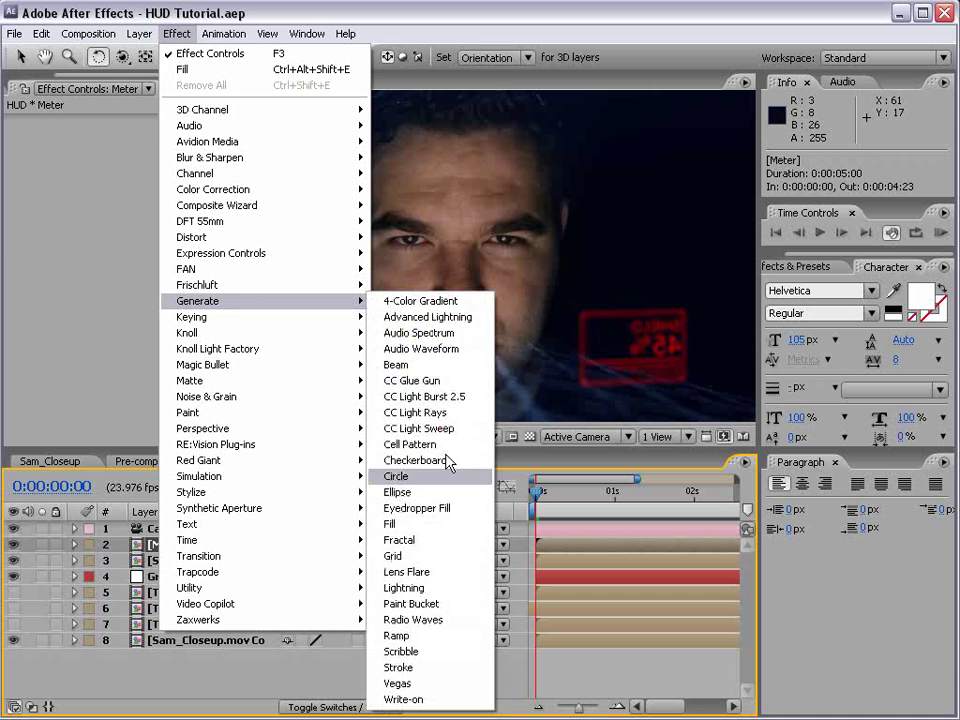
left_click(424, 524)
left_click(98, 185)
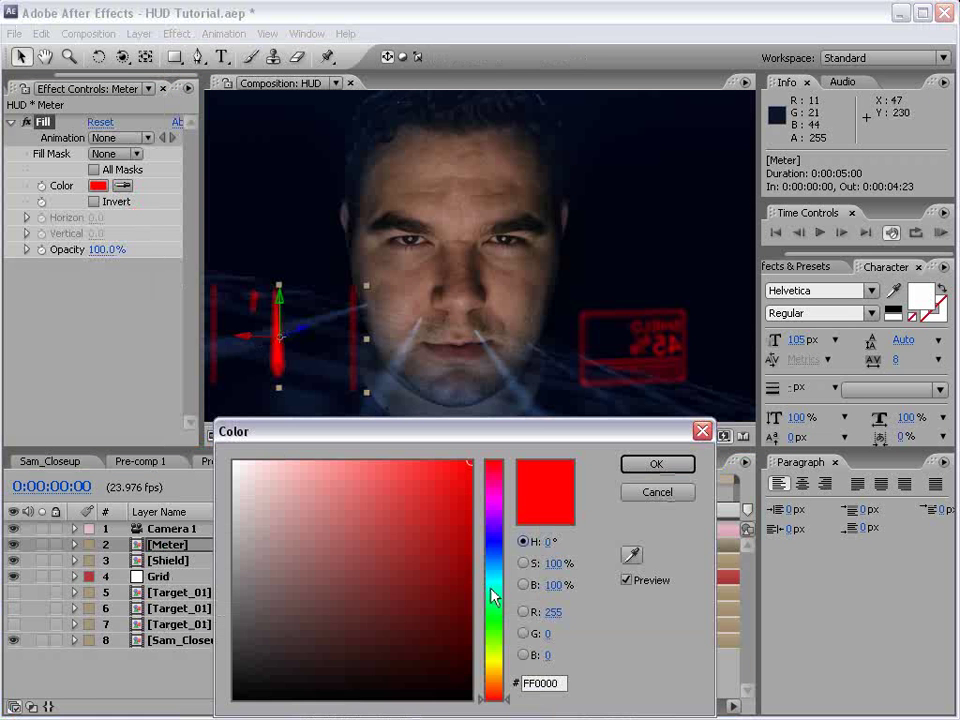
left_click_drag(493, 597, 499, 569)
left_click(652, 463)
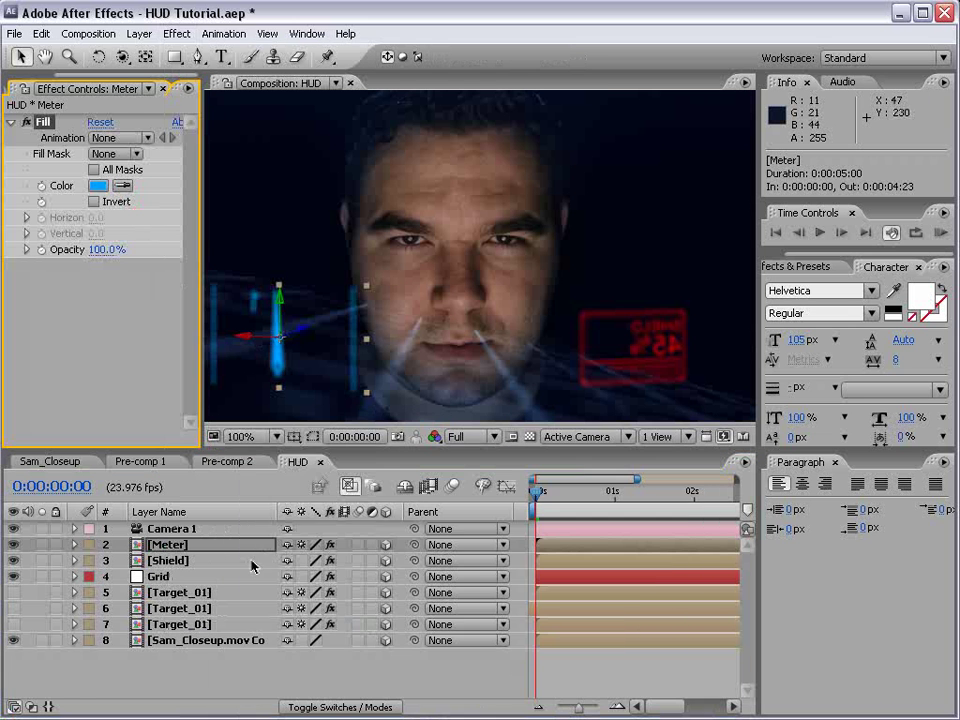
Show the layers' blending modes and preview the composite at 0:00:00:17.
key("F4")
left_click(300, 548)
left_click(300, 707)
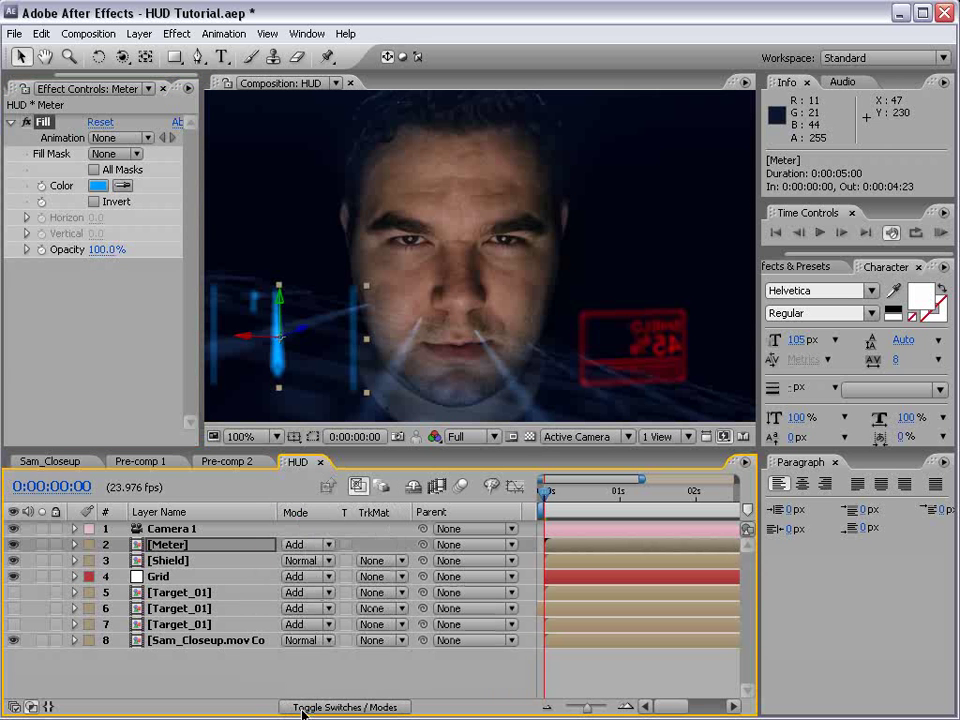
left_click(421, 652)
scroll(478, 311, "down", 2)
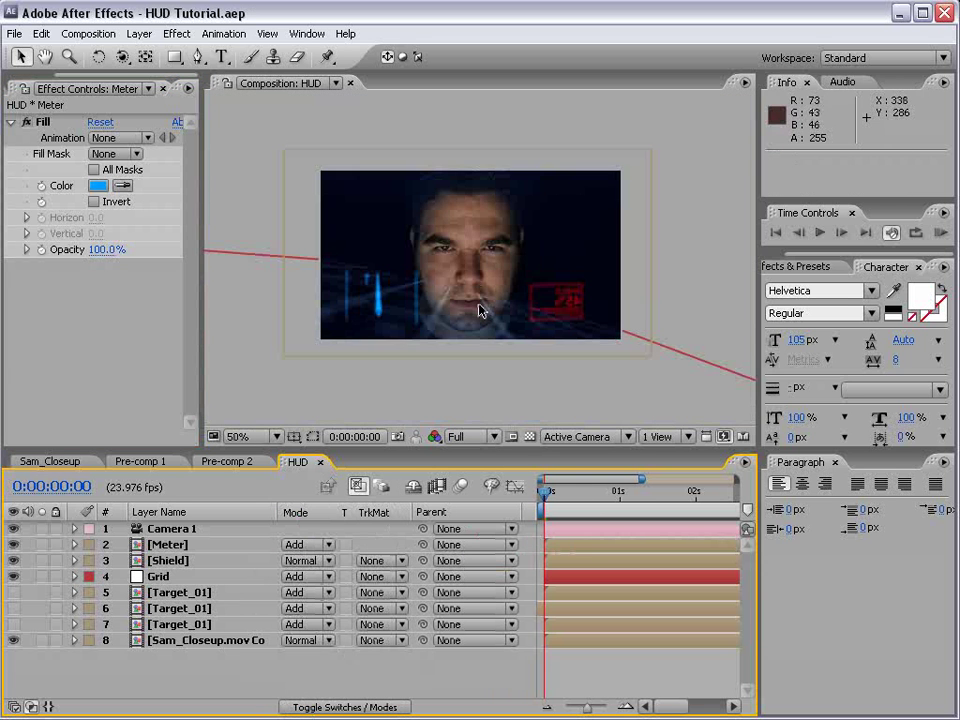
left_click_drag(547, 508, 596, 521)
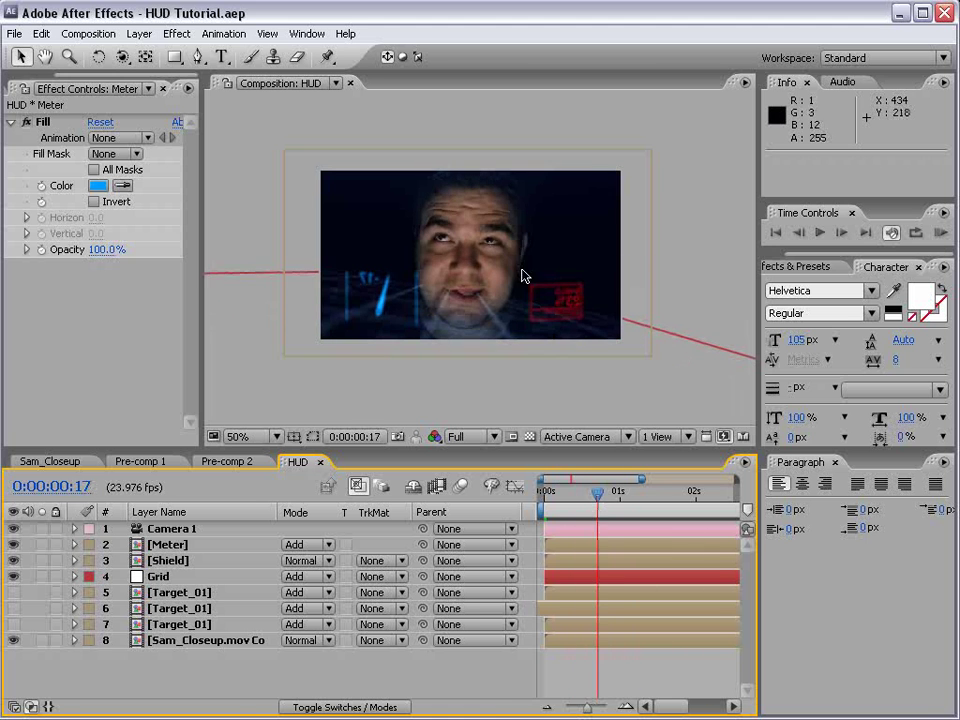
key("grave")
scroll(430, 336, "up", 1)
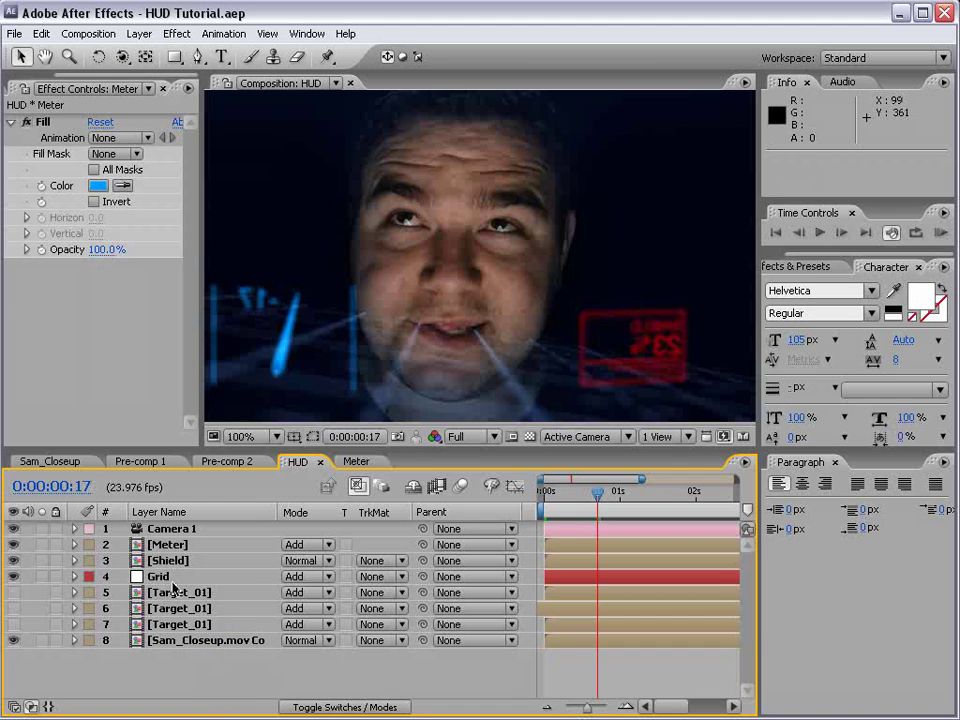
Copy the large number text layer below the divider line in the Shield composition and paste it into the HUD composition.
double_click(168, 560)
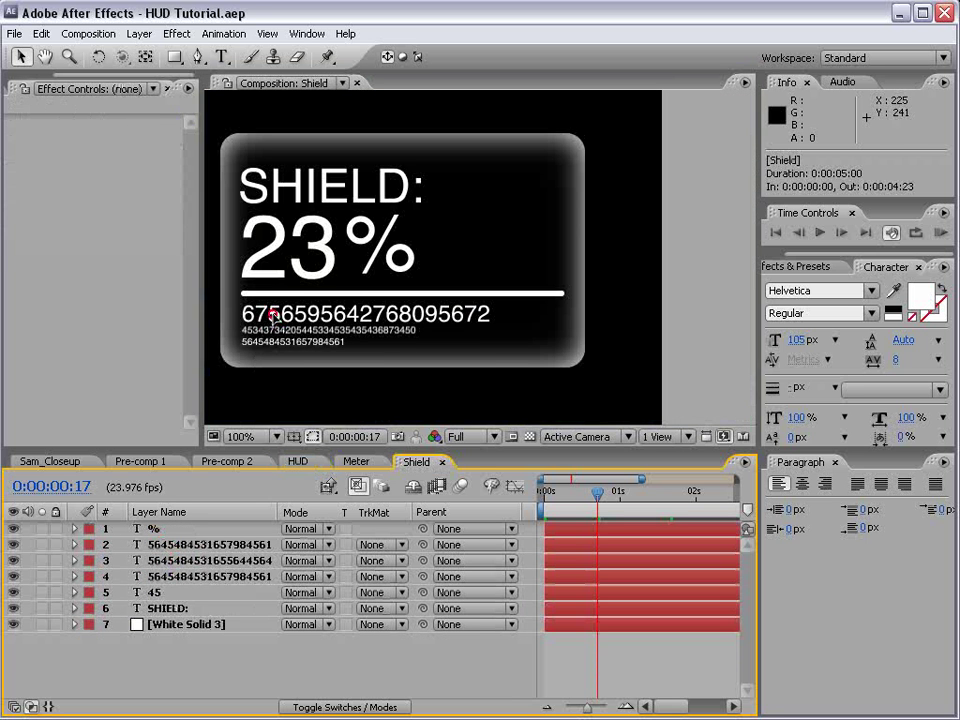
left_click(272, 316)
key("ctrl+d")
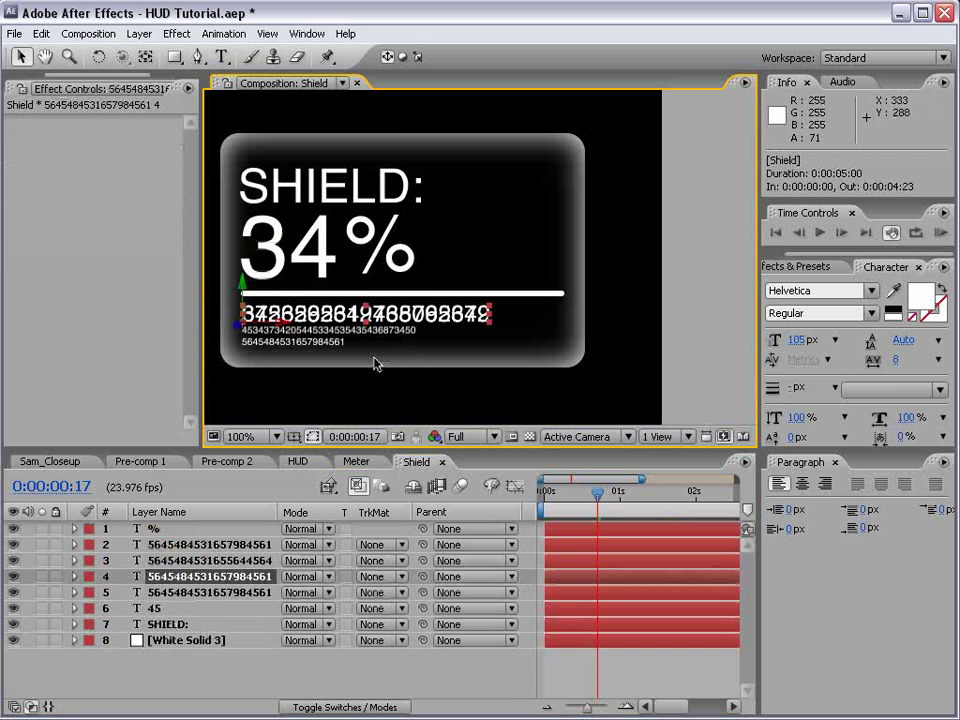
key("ctrl+z")
left_click(188, 577)
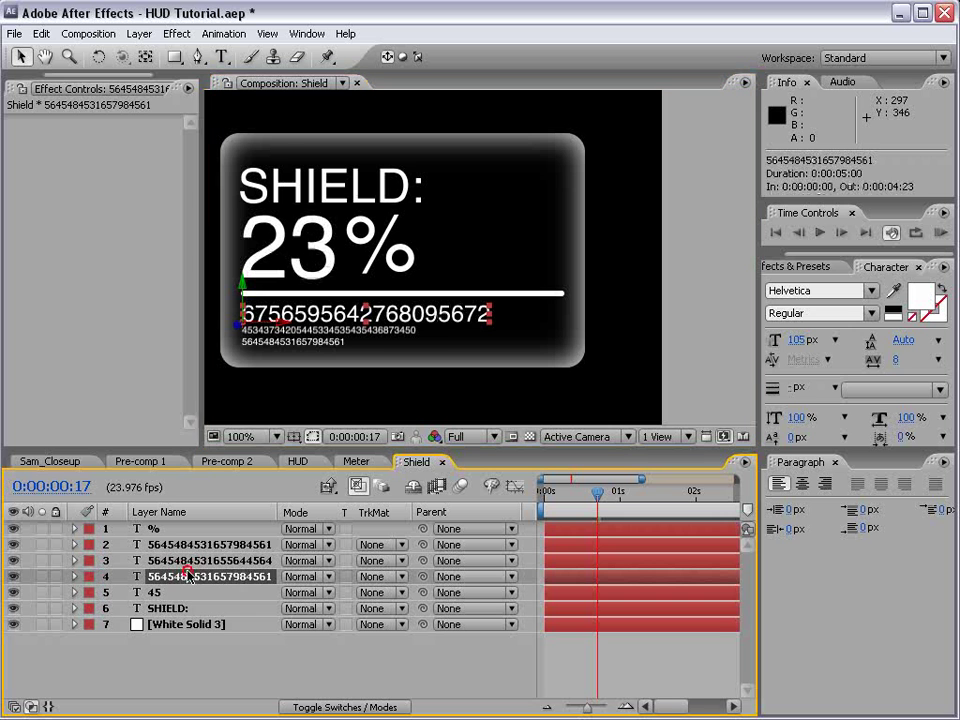
left_click(41, 33)
left_click(64, 121)
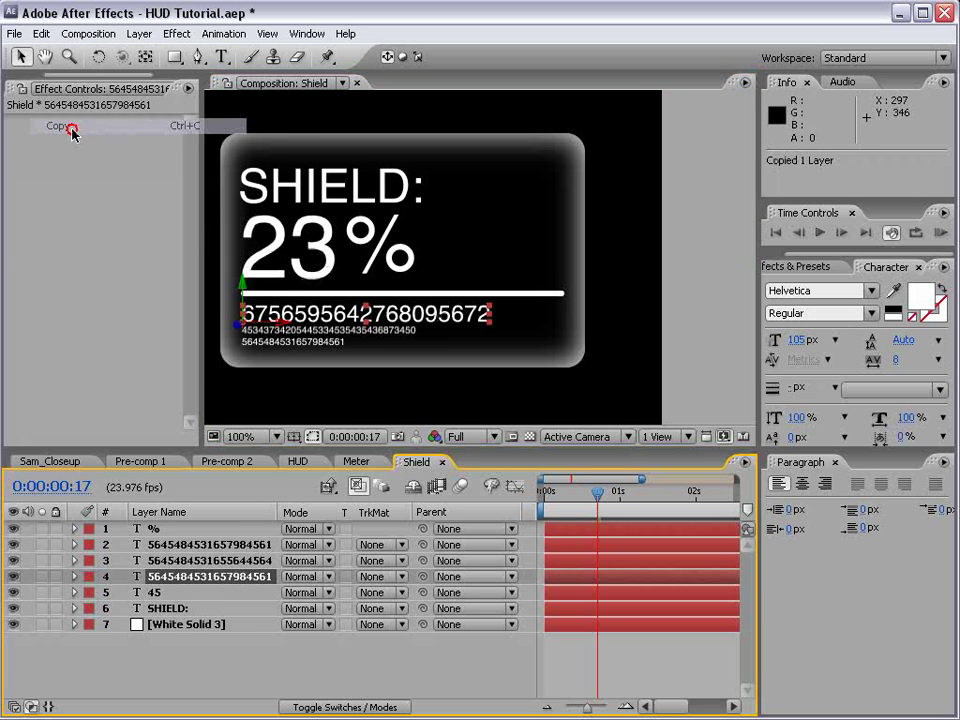
left_click(298, 461)
left_click(41, 33)
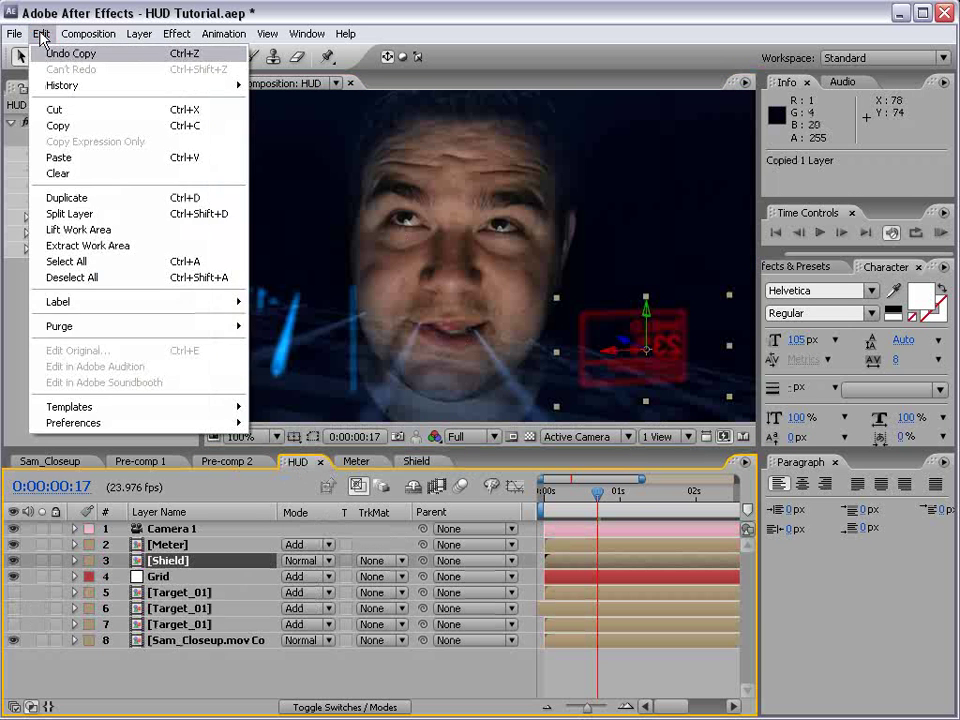
left_click(77, 157)
Flip the pasted number text around its Y axis so it reads mirrored and move it to about 493.7, 157.2, -122.3.
key("w")
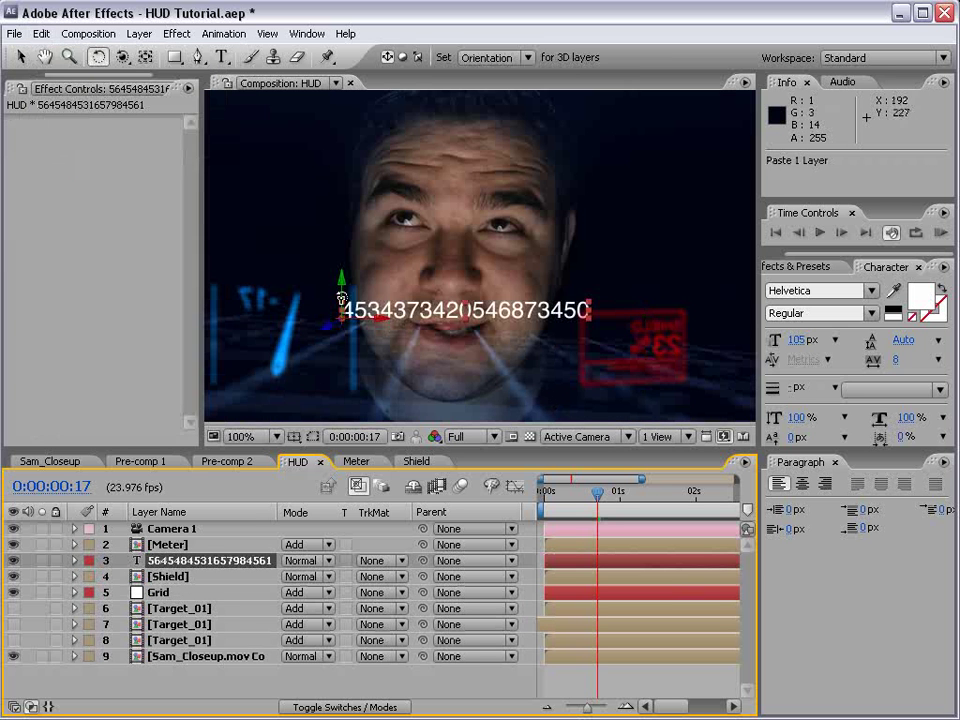
left_click_drag(258, 224, 690, 210)
key("v")
key("comma")
key("comma")
Shorten the pasted number text by deleting its last seven digits.
key("ctrl+t")
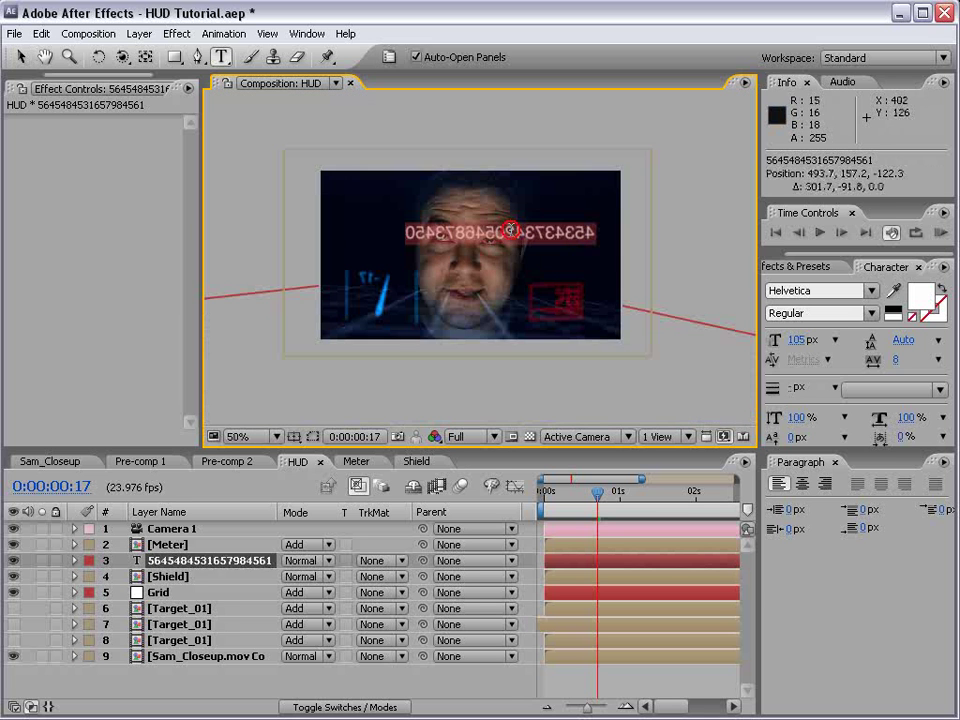
key("BackSpace")
key("BackSpace")
key("BackSpace")
key("BackSpace")
key("BackSpace")
key("BackSpace")
key("BackSpace")
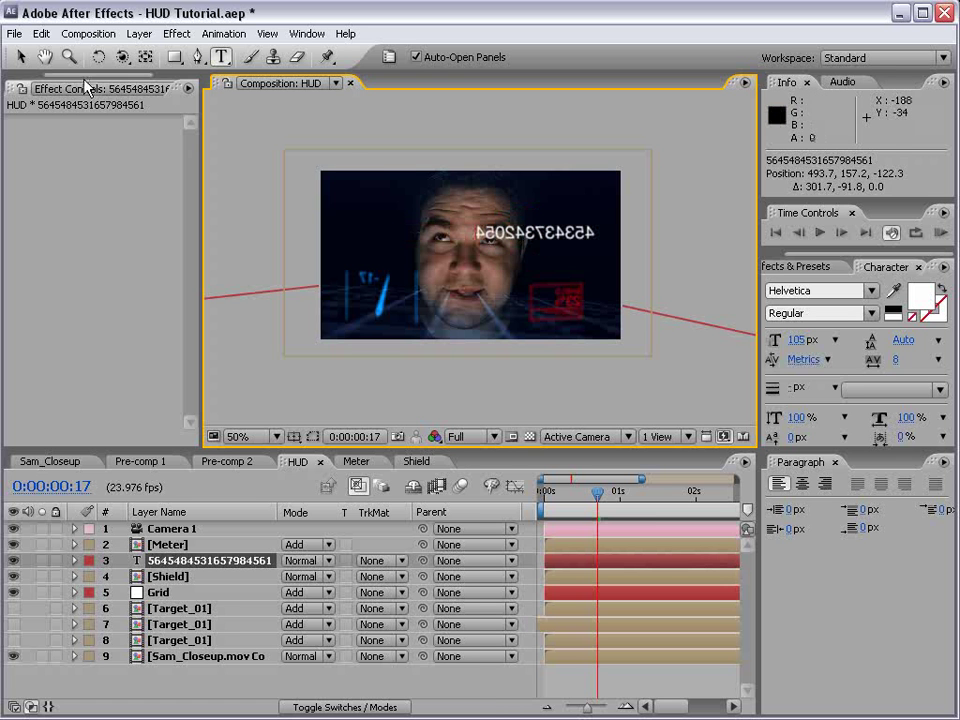
left_click(20, 58)
Scale the shortened number text down and place it in the dark upper corner above the Shield panel.
key("period")
left_click_drag(473, 222, 611, 216)
left_click_drag(686, 210, 672, 153)
key("comma")
key("period")
Duplicate the number text, scale the copy to 6% and nudge it up above the original to 512.7, 109.6, -122.3.
key("ctrl+d")
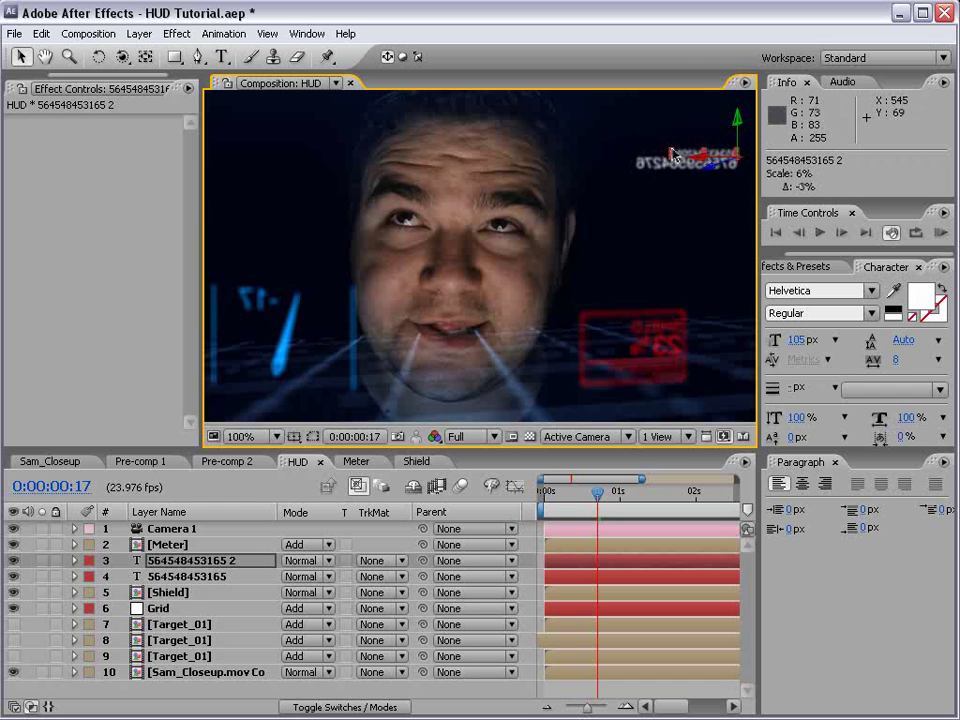
key("Up")
key("Up")
key("Up")
Duplicate the small number line, move the copy up to about 512.7, 101.7, -122.3 and insert "fsdfdsf" in its text.
key("ctrl+d")
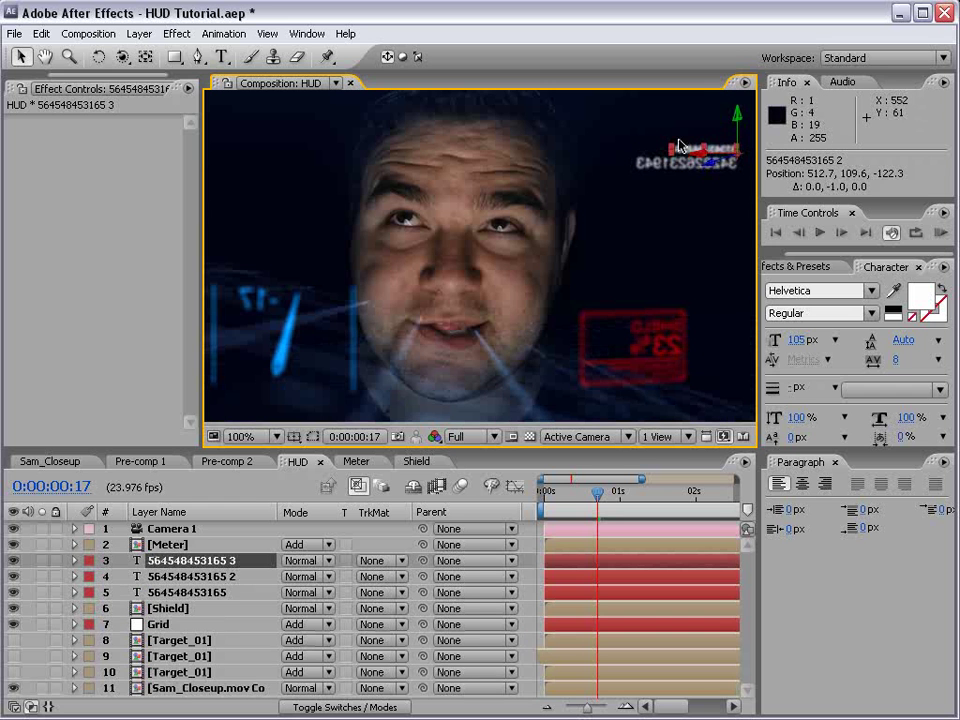
left_click_drag(686, 150, 689, 139)
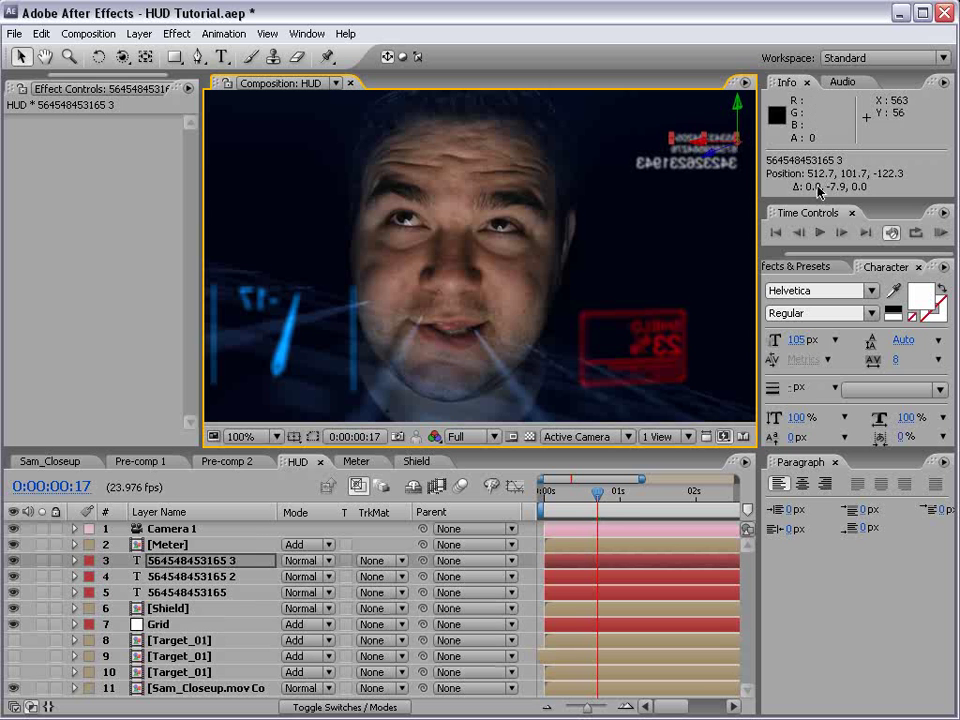
key("ctrl+t")
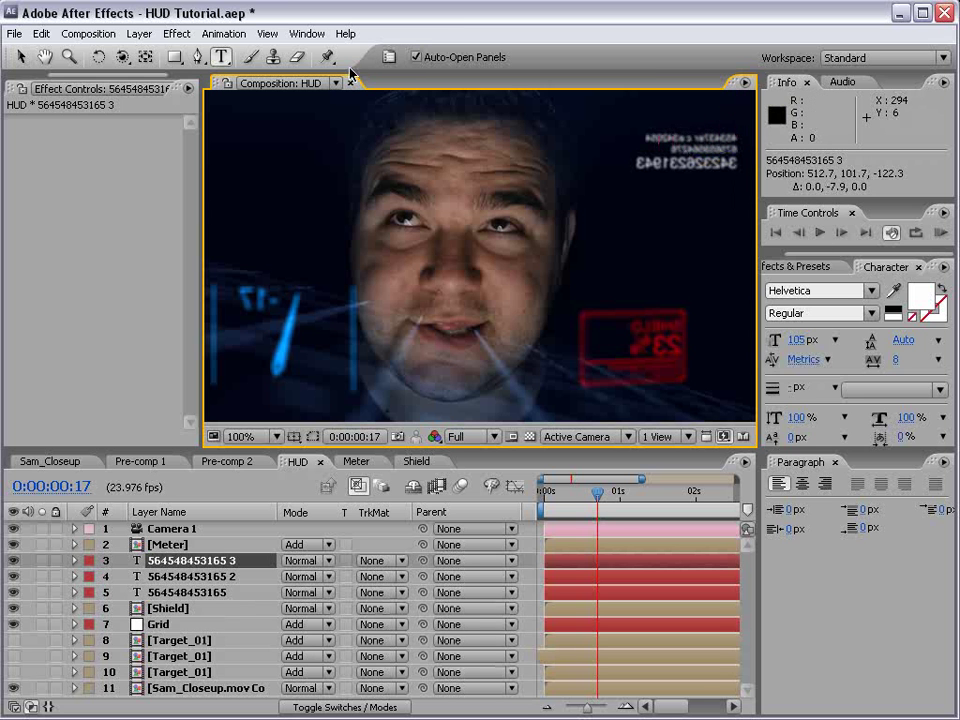
left_click(20, 57)
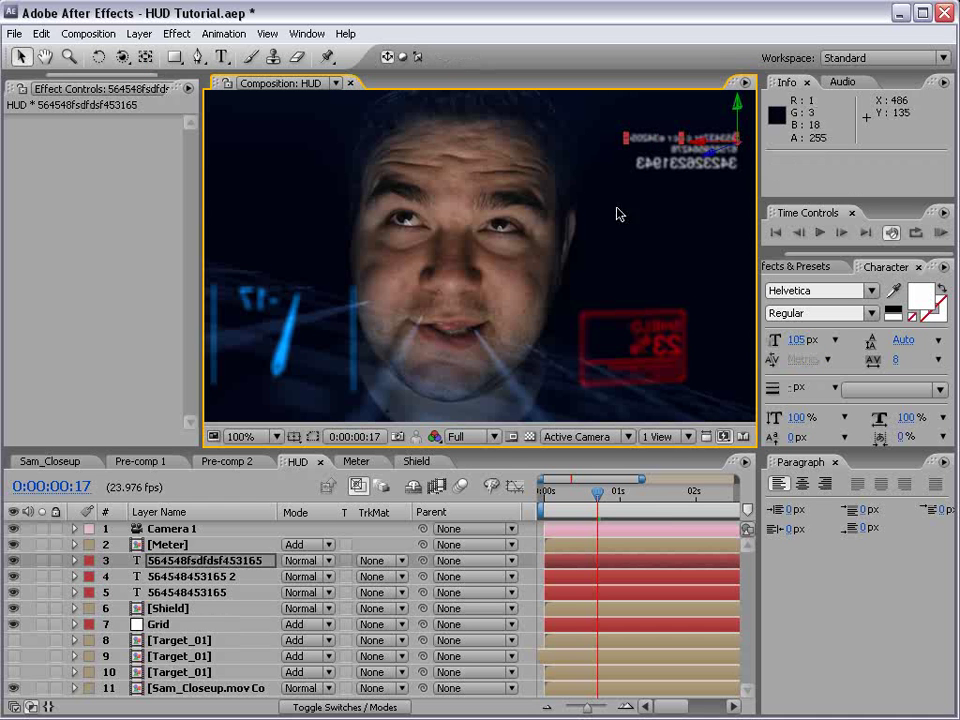
Duplicate the larger number line and remove the wiggle(3,5) expression from the copy's Character Offset.
key("space")
left_click_drag(678, 158, 632, 264)
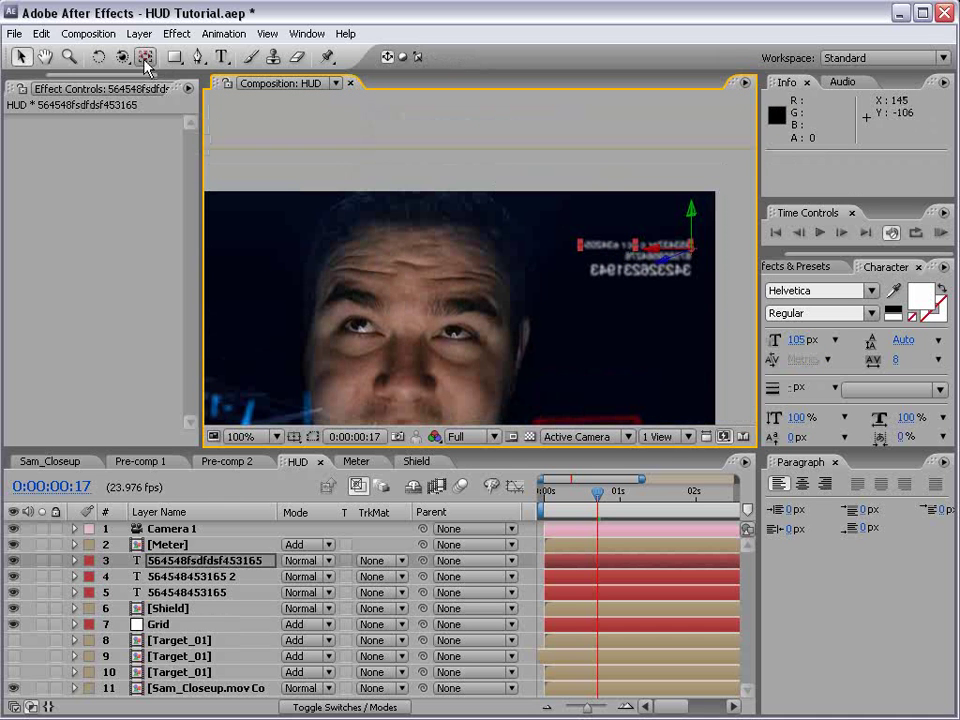
left_click(677, 287)
key("ctrl+d")
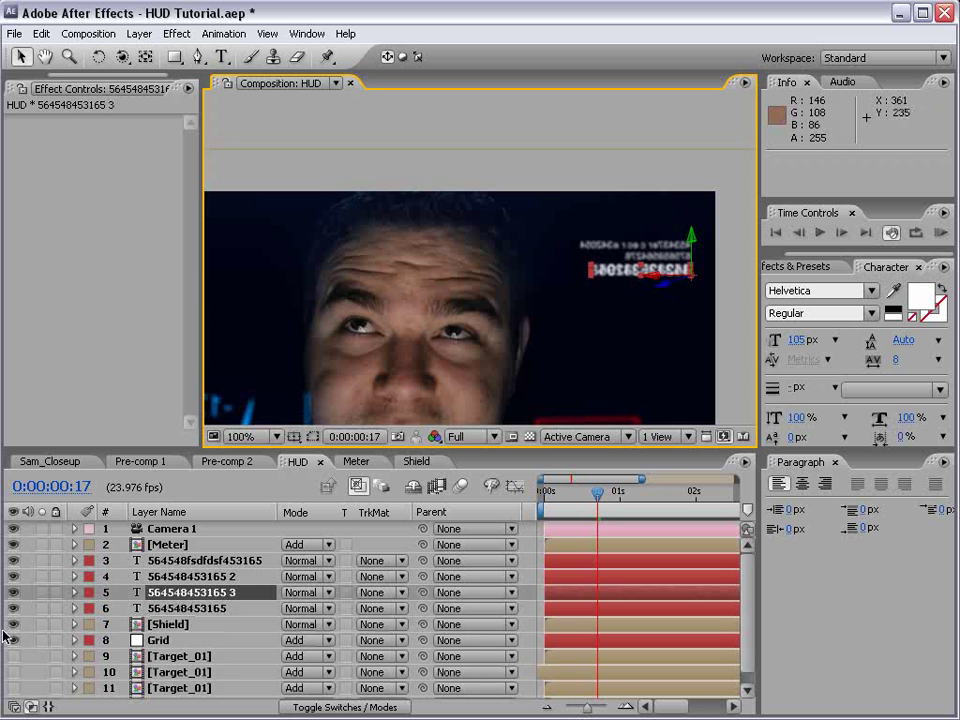
key("e")
key("e")
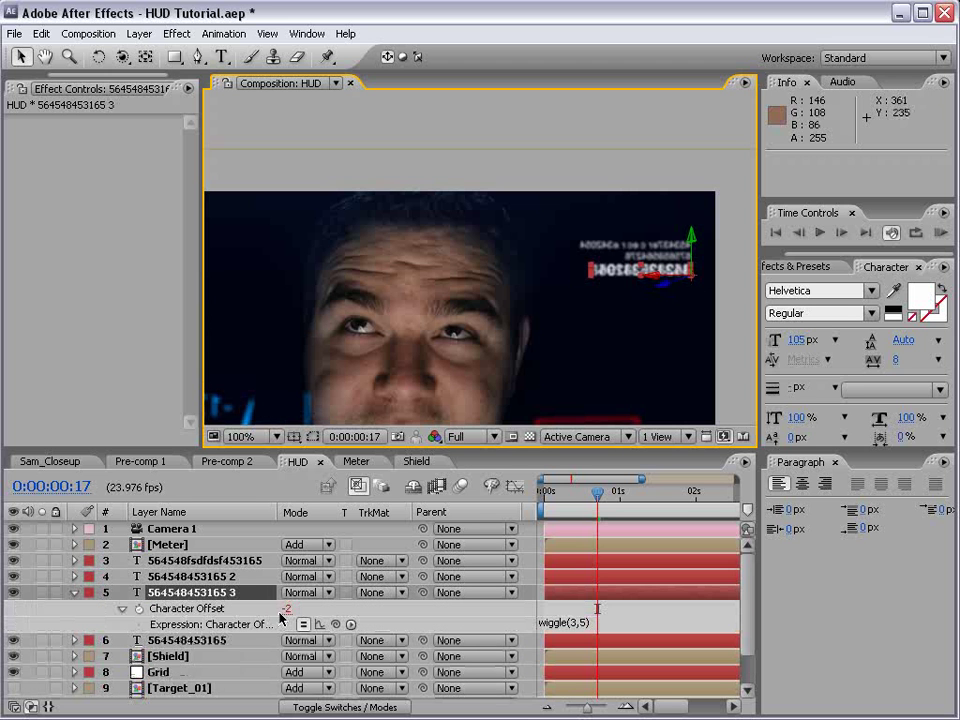
left_click(568, 625)
key("BackSpace")
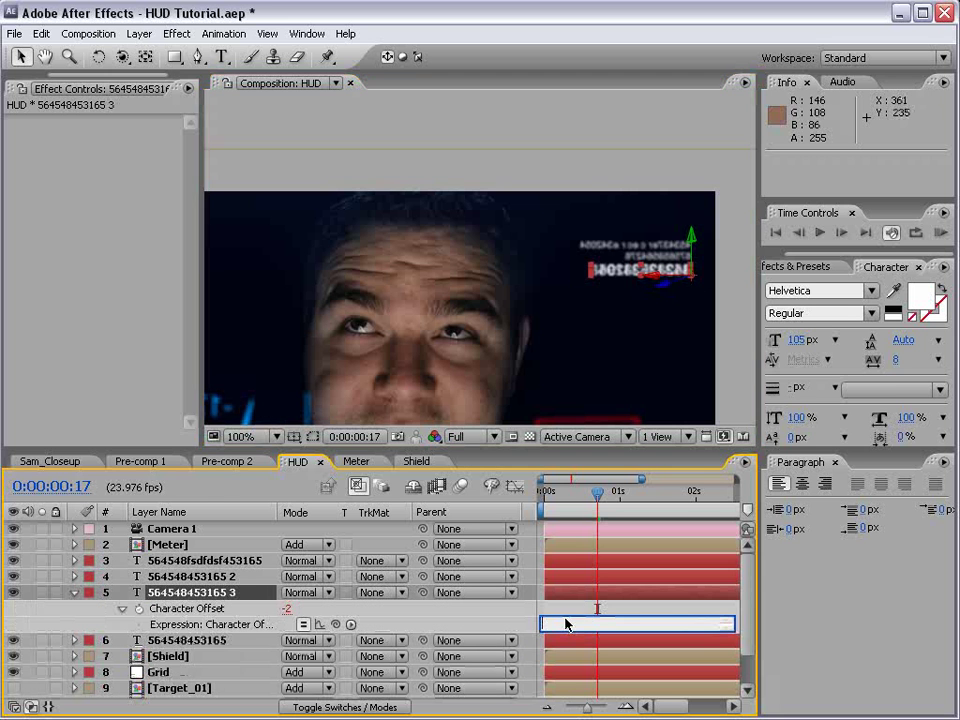
left_click(561, 611)
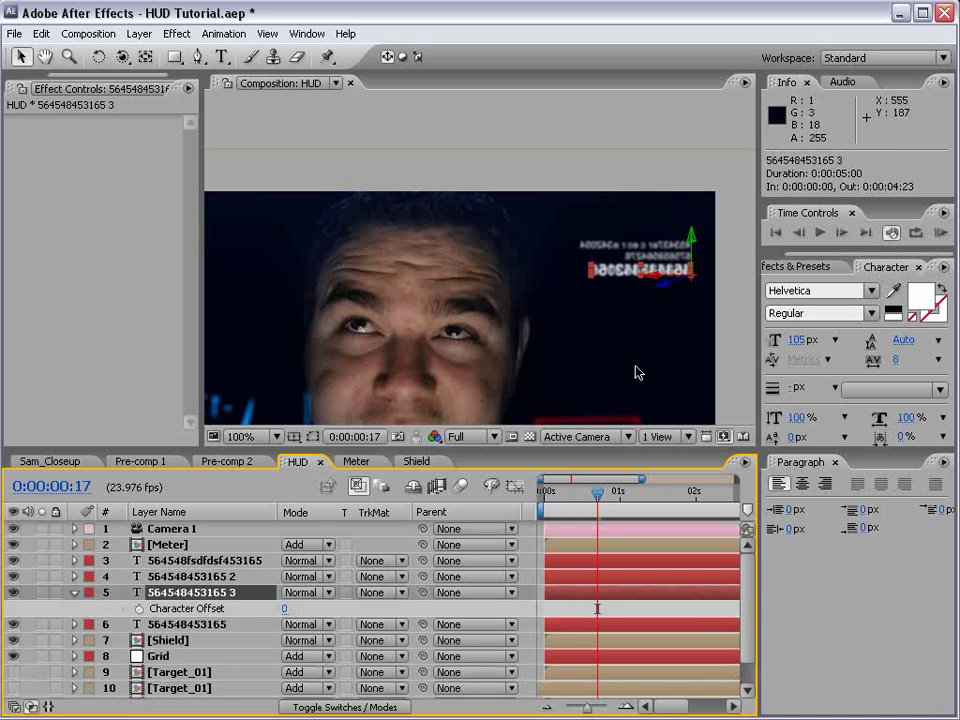
Move the copy above the number lines to about 512.7, 90.4, -122.3 and turn it into a larger SYSTEM STATUS heading.
key("shift+Up")
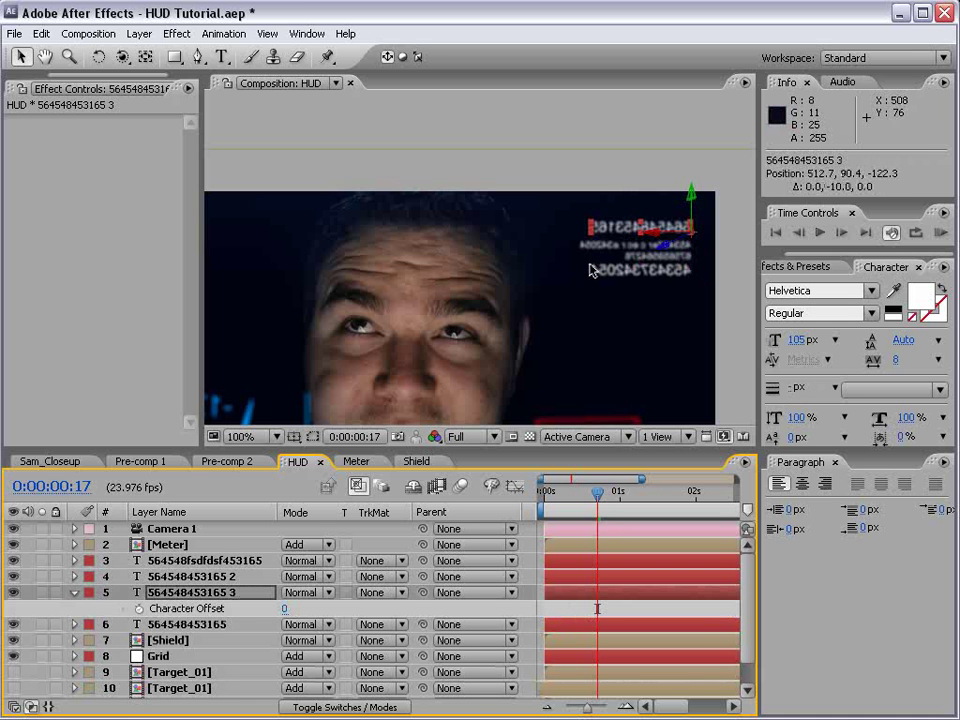
double_click(663, 226)
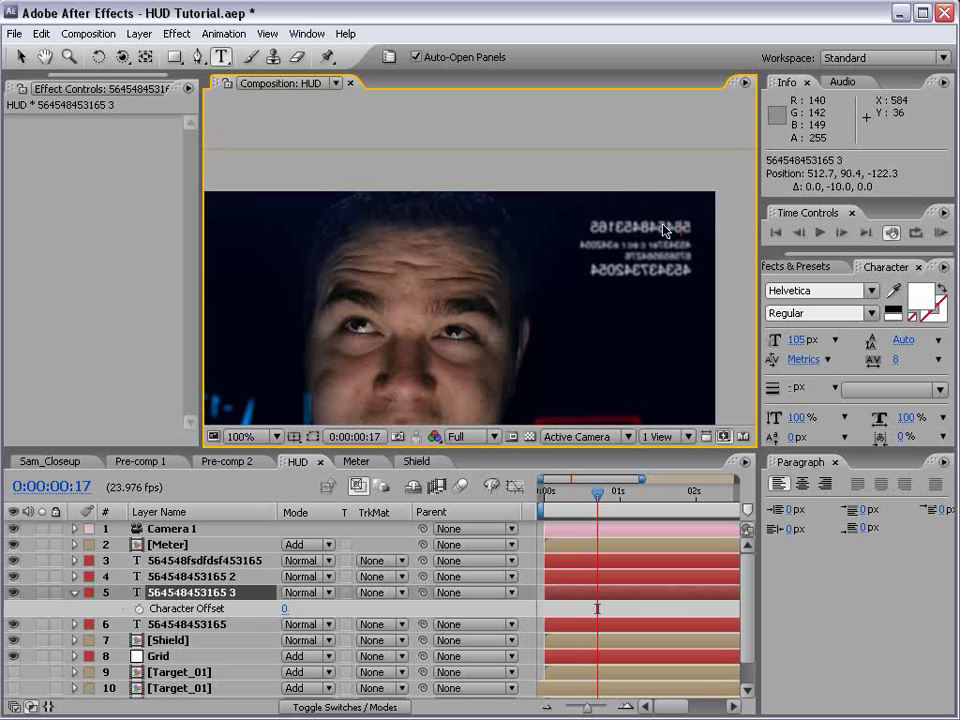
type("SYSTEM")
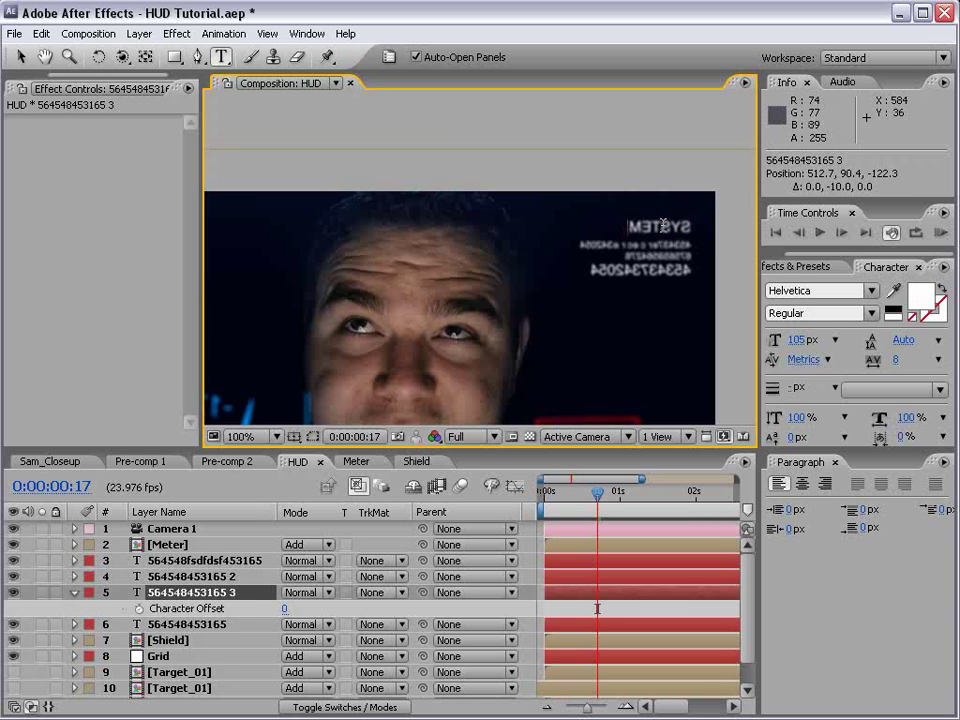
type(" STATUS")
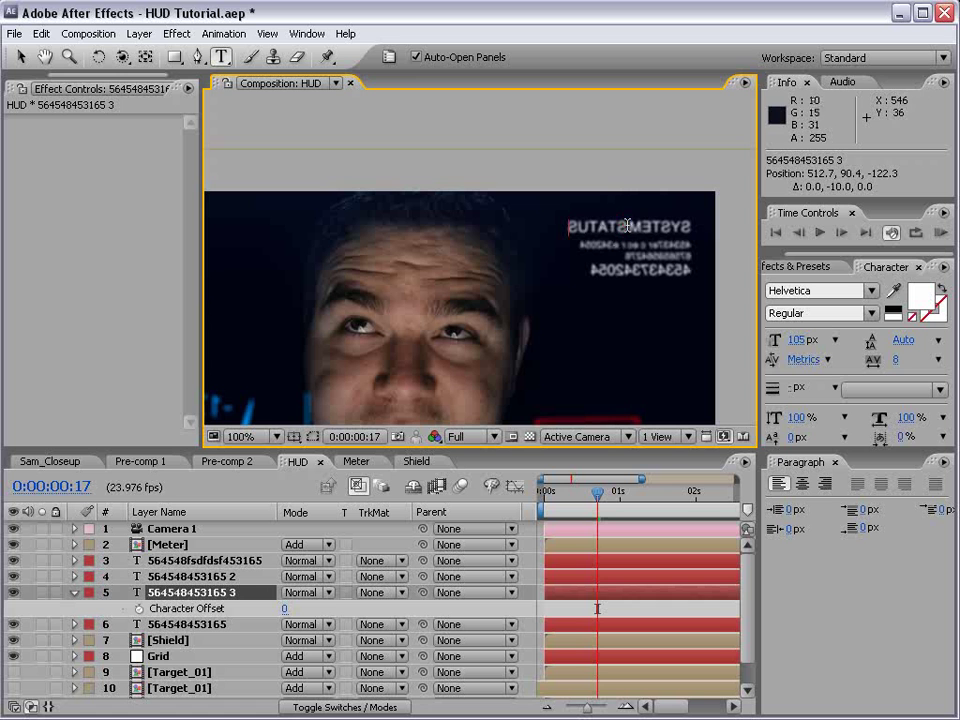
left_click(20, 57)
left_click(104, 614)
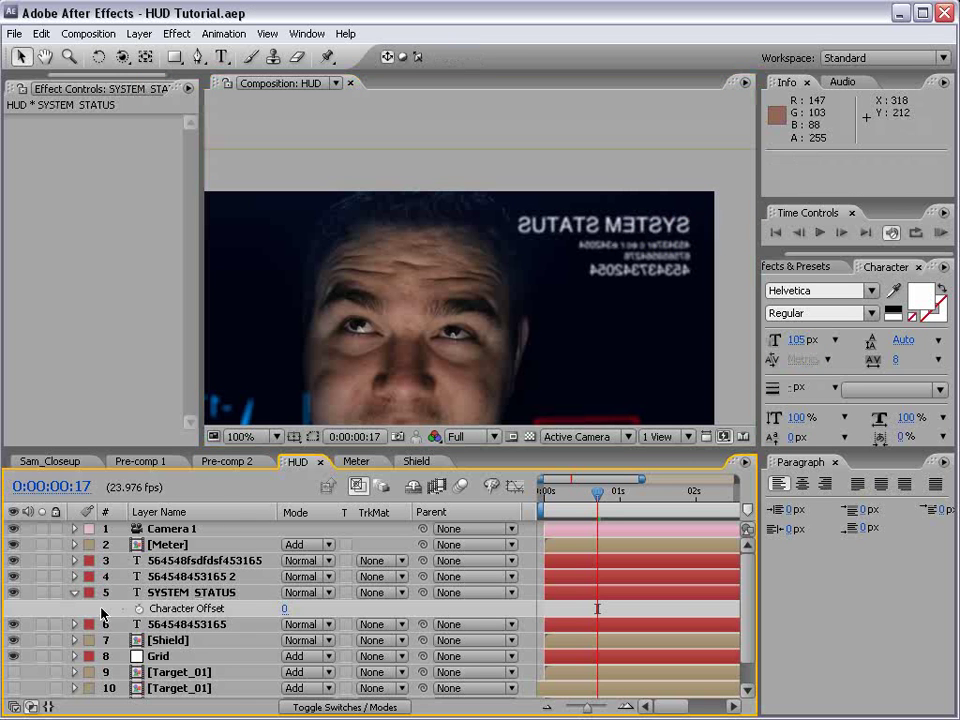
Select the four text layers and move them together inward and toward the camera, with SYSTEM STATUS at about 477.0, 113.9, -156.9.
left_click(174, 562)
left_click(176, 626, "shift")
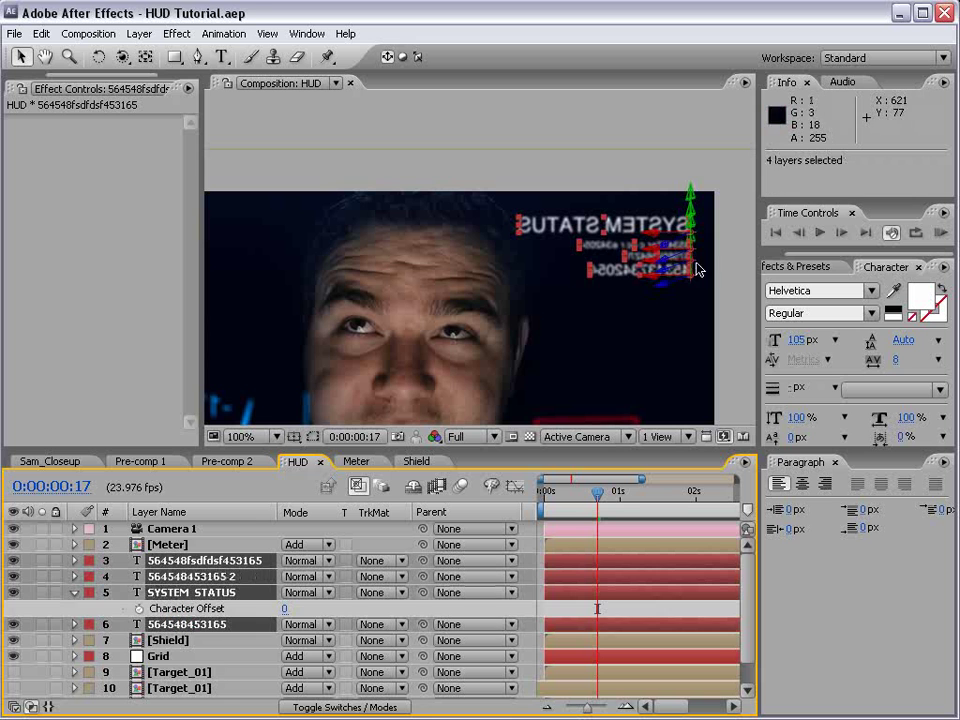
left_click_drag(676, 247, 630, 243)
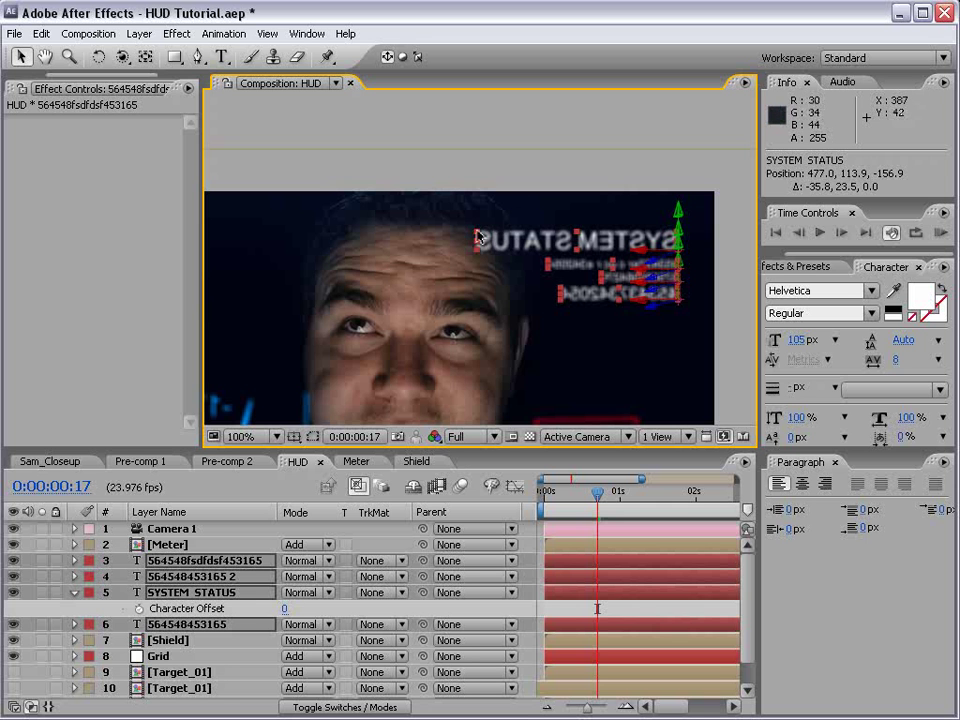
Scale the four text layers down slightly and shift them together, with SYSTEM STATUS at about 478.7, 112.8, -156.9.
left_click_drag(478, 235, 495, 237)
left_click_drag(627, 243, 633, 240)
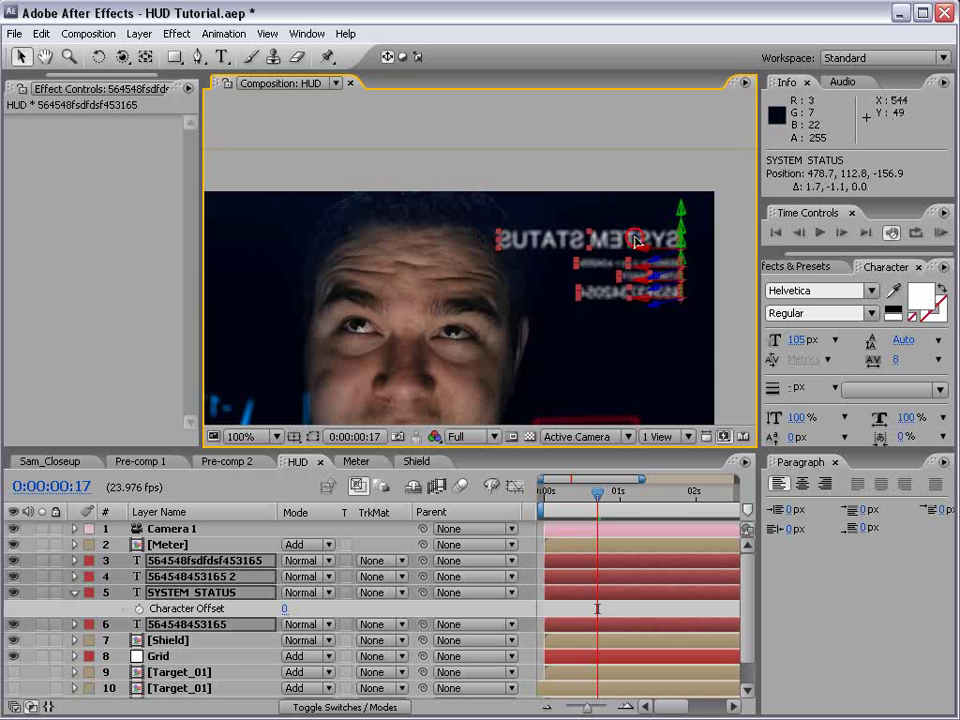
left_click_drag(214, 607, 214, 592)
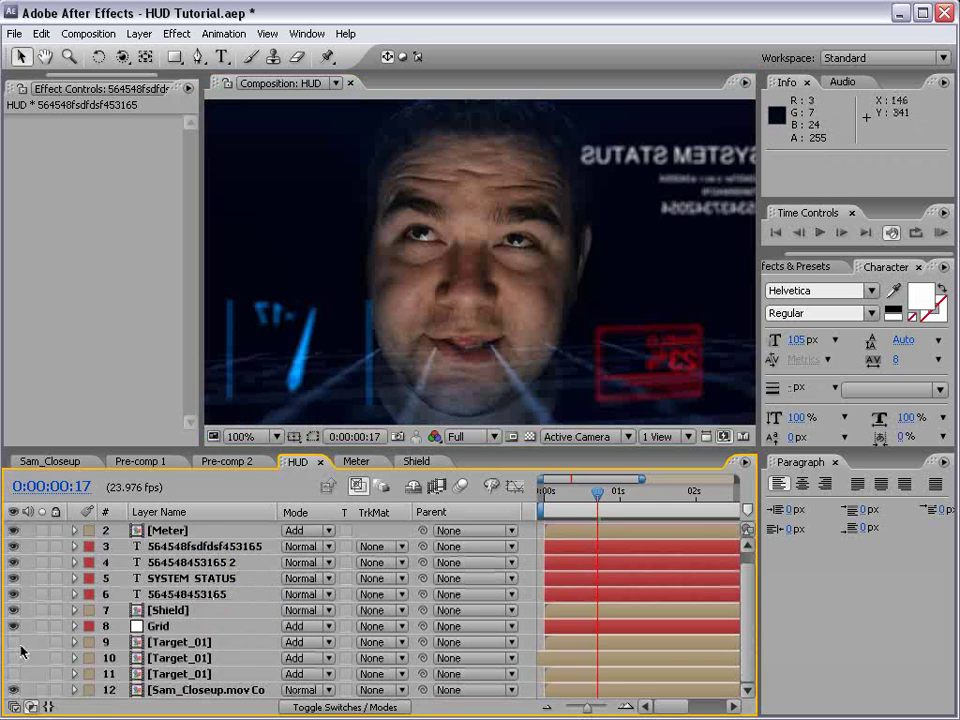
Turn the three Target_01 layers visible again and check the full composite in an enlarged view.
left_click_drag(20, 646, 15, 674)
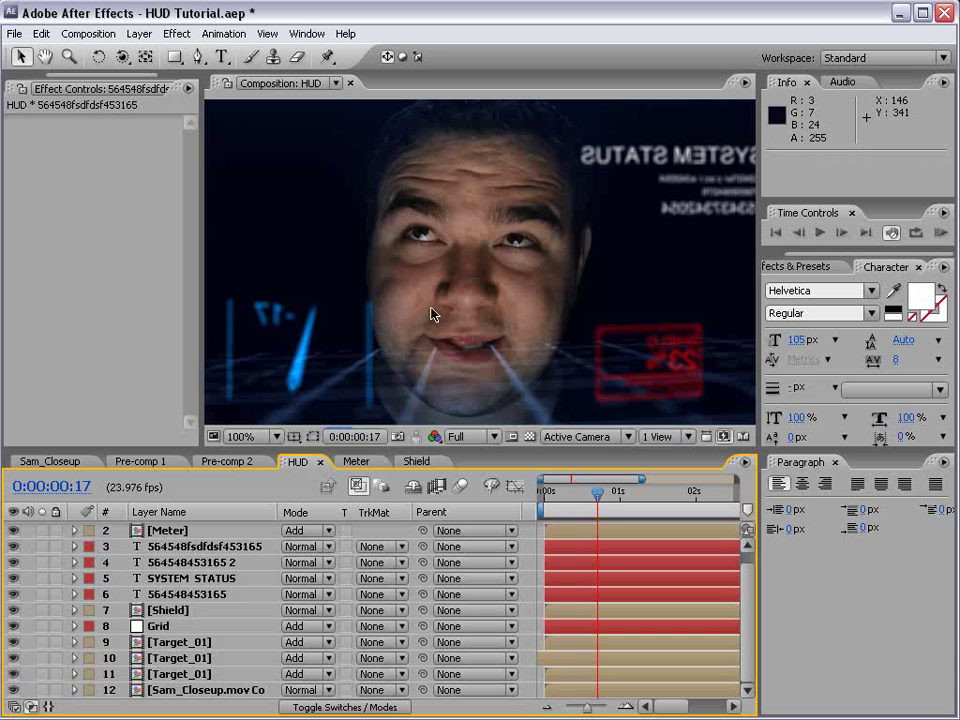
key("grave")
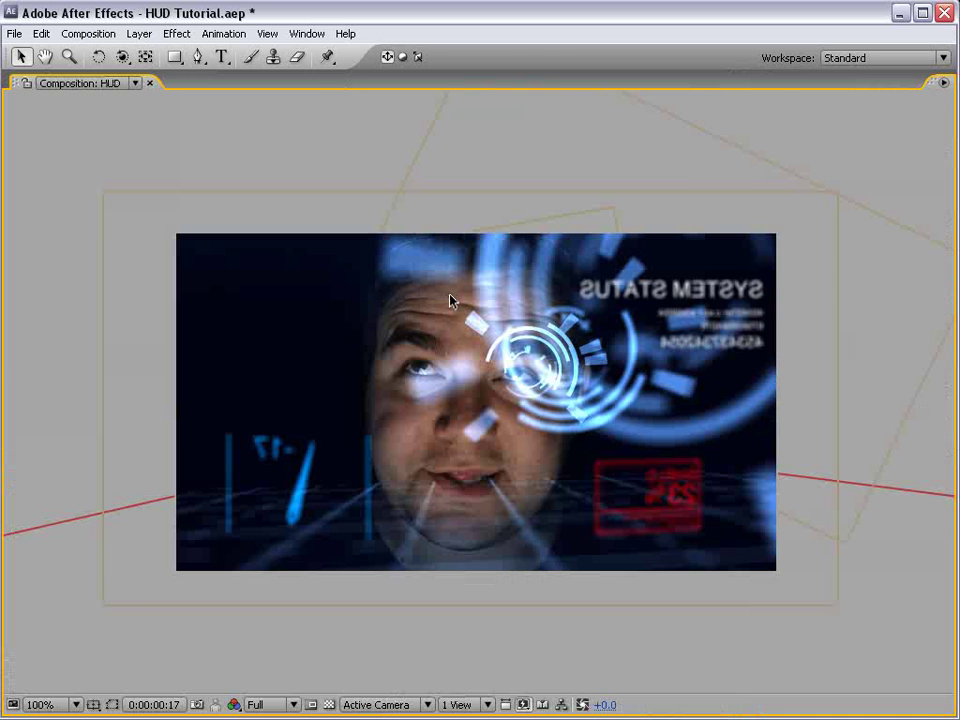
key("grave")
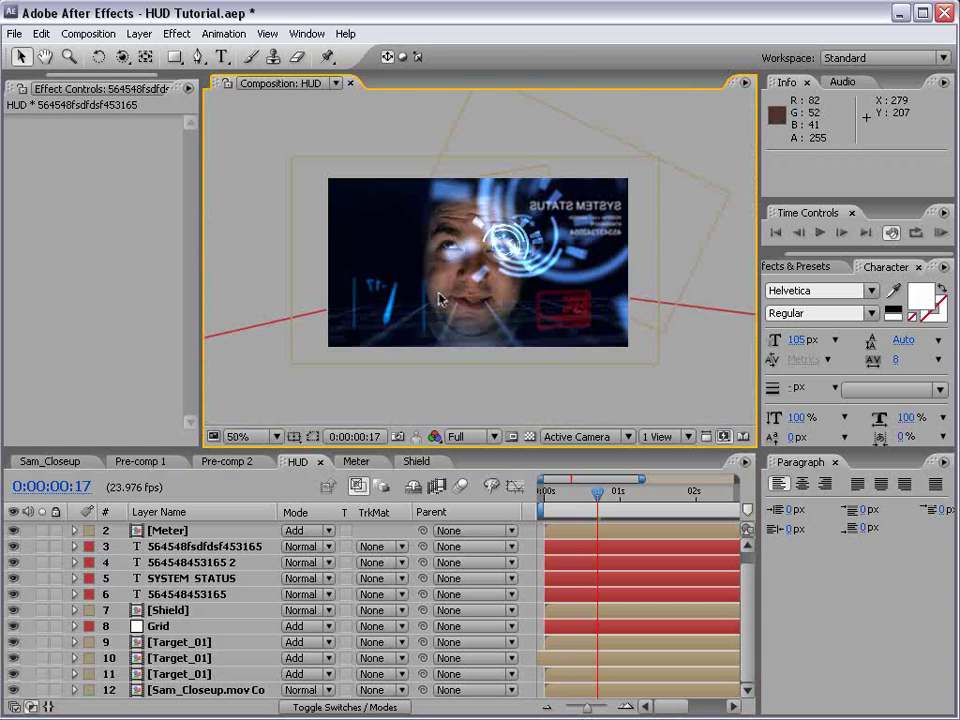
Add a 3D null object and place it directly above the three Target_01 layers in the layer stack.
left_click(155, 647)
left_click(170, 676, "shift")
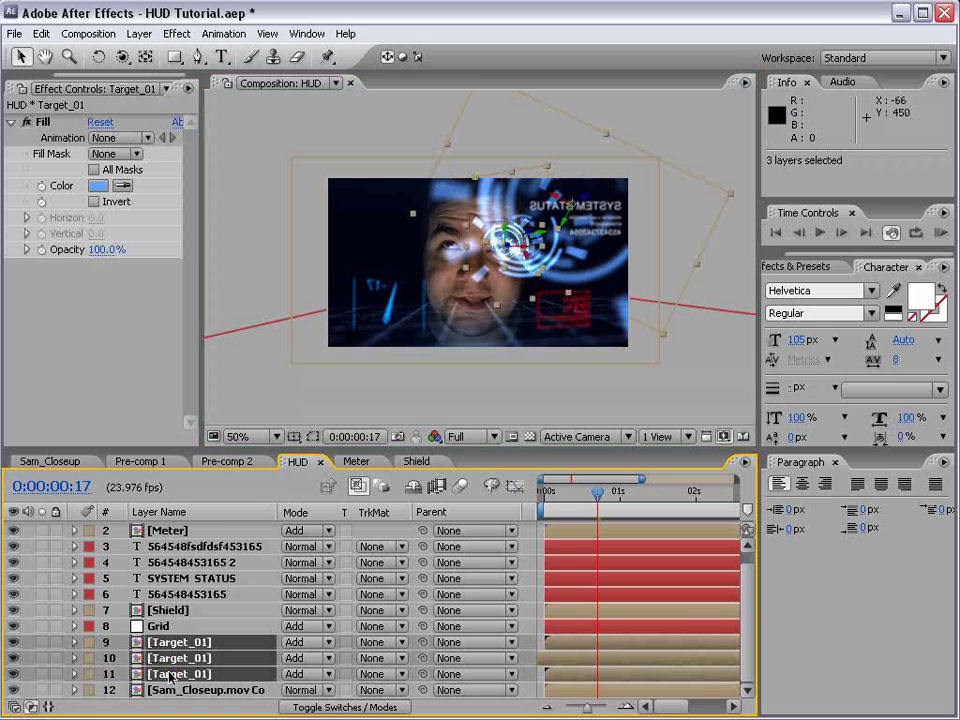
left_click(139, 33)
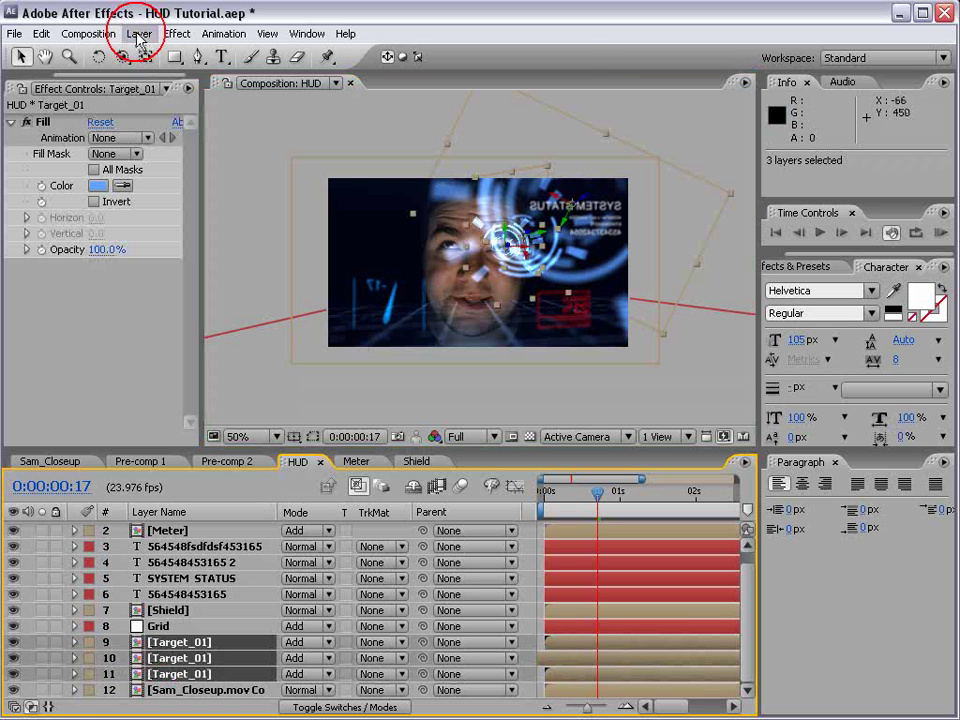
mouse_move(150, 54)
left_click(403, 117)
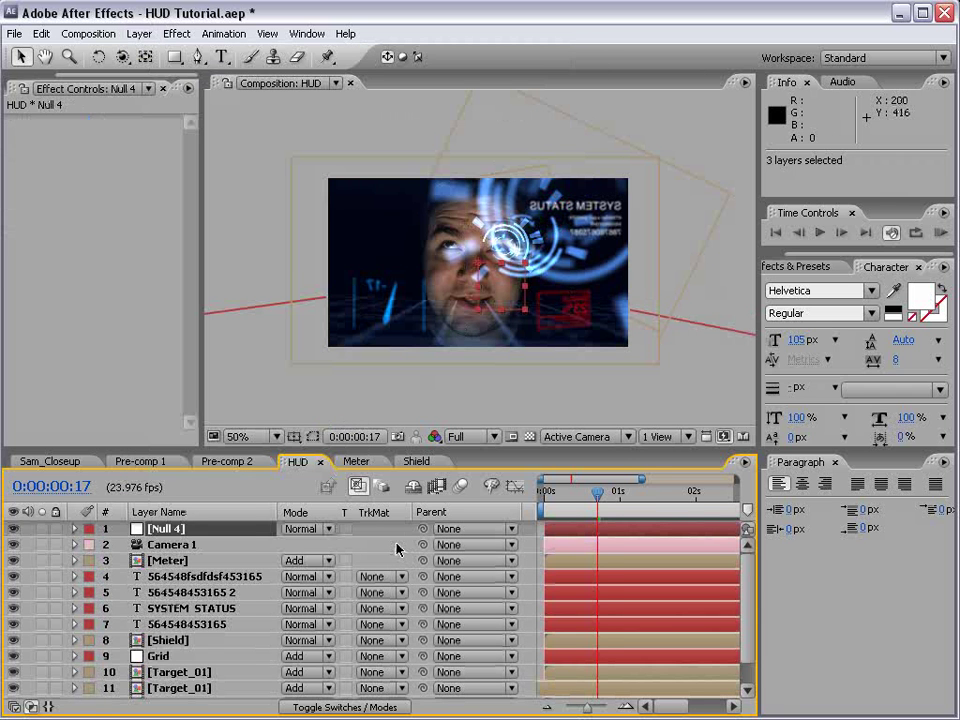
key("F4")
left_click_drag(181, 536, 217, 568)
Parent the three Target_01 layers to the new null.
left_click(200, 642)
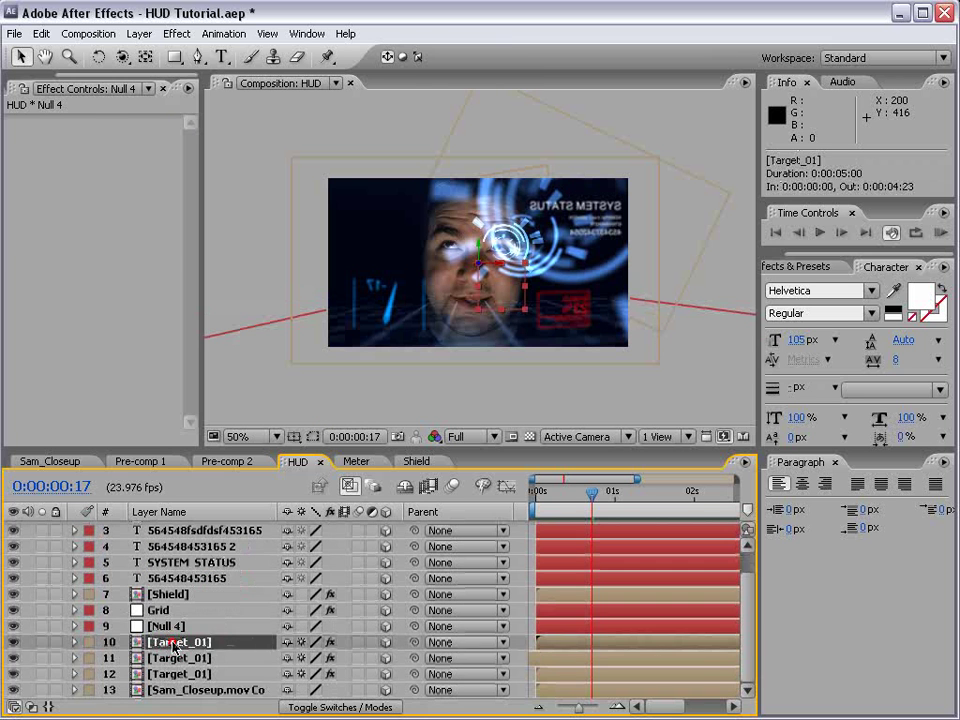
left_click(195, 674, "shift")
left_click_drag(417, 648, 172, 627)
Keyframe the null's Y Rotation at 0° at 0:00:00:09 and 79° at 0:00:00:07.
left_click(174, 627)
key("r")
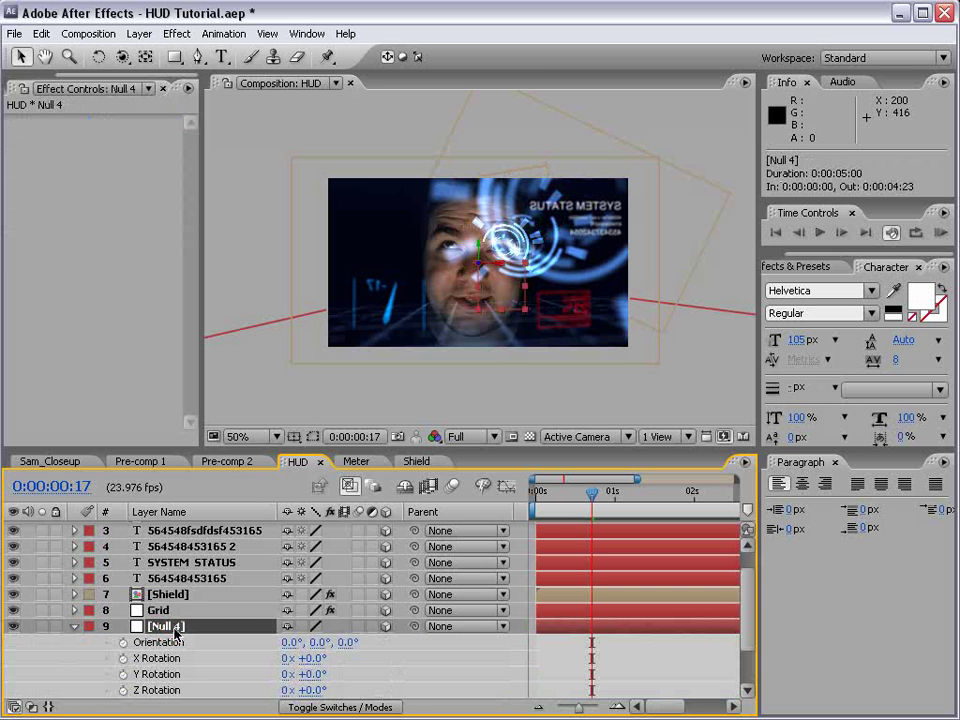
mouse_move(317, 683)
left_mouse_down()
mouse_move(311, 678)
mouse_move(343, 658)
mouse_move(360, 660)
mouse_move(280, 672)
mouse_move(305, 672)
left_mouse_up()
key("ctrl+z")
left_click(563, 498)
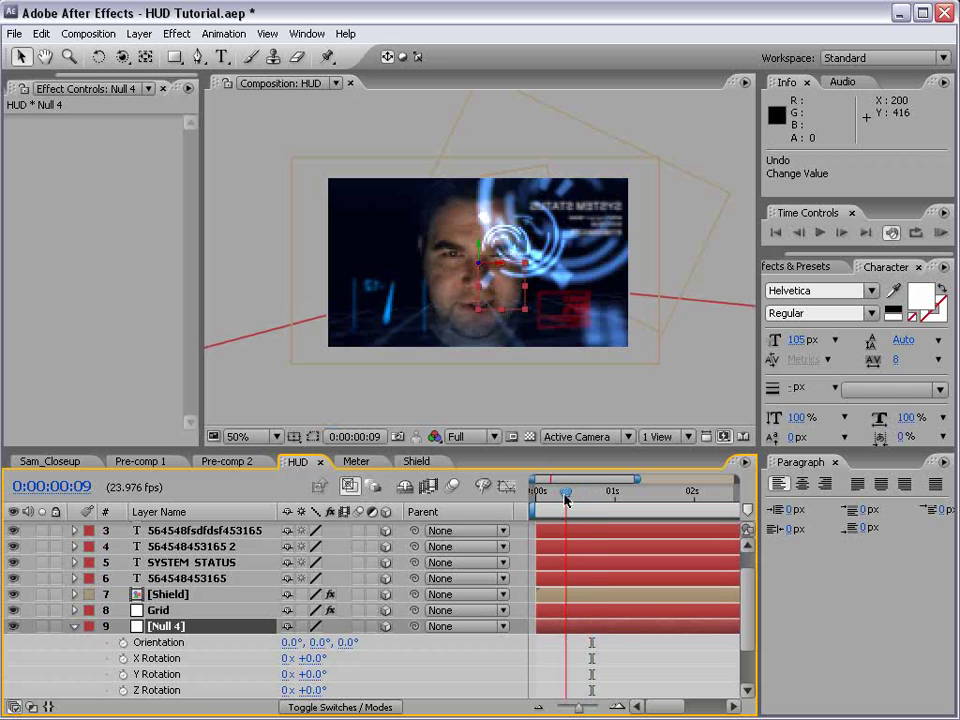
left_click(122, 675)
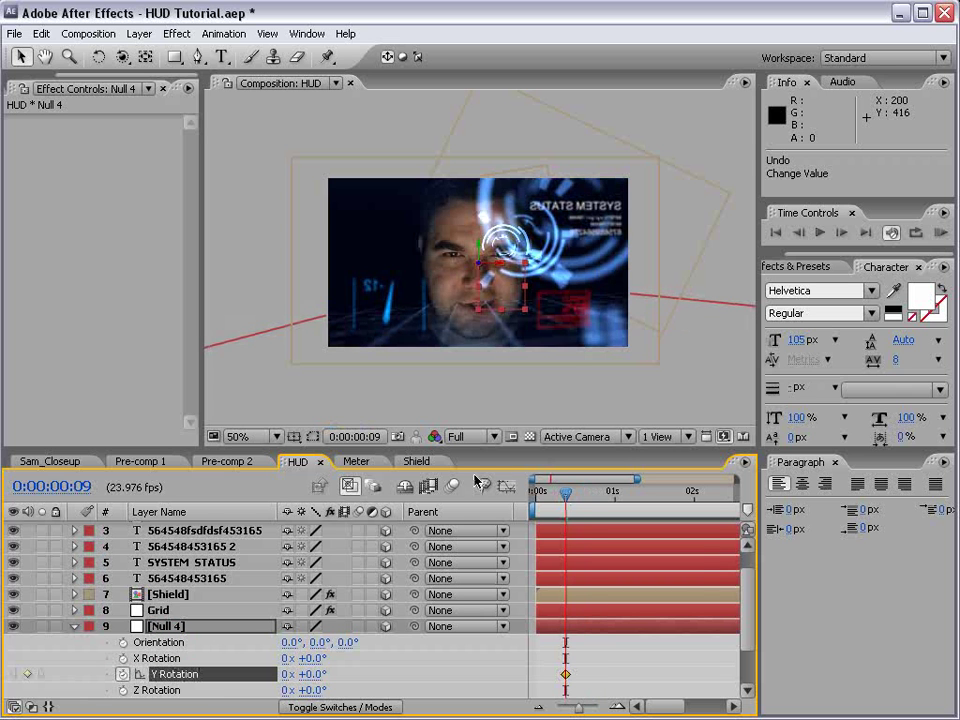
left_click(558, 500)
left_click_drag(318, 679, 357, 643)
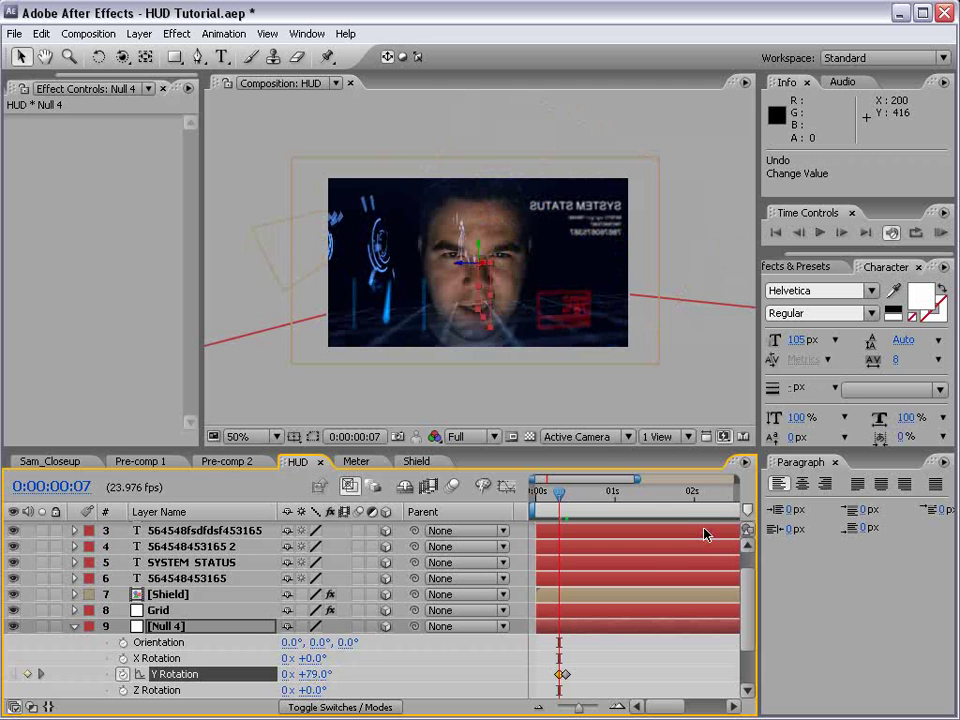
Ease the ending Y Rotation keyframe and retime it to about 0:00:00:20, previewing the ring swing and saving the project.
left_click(570, 676)
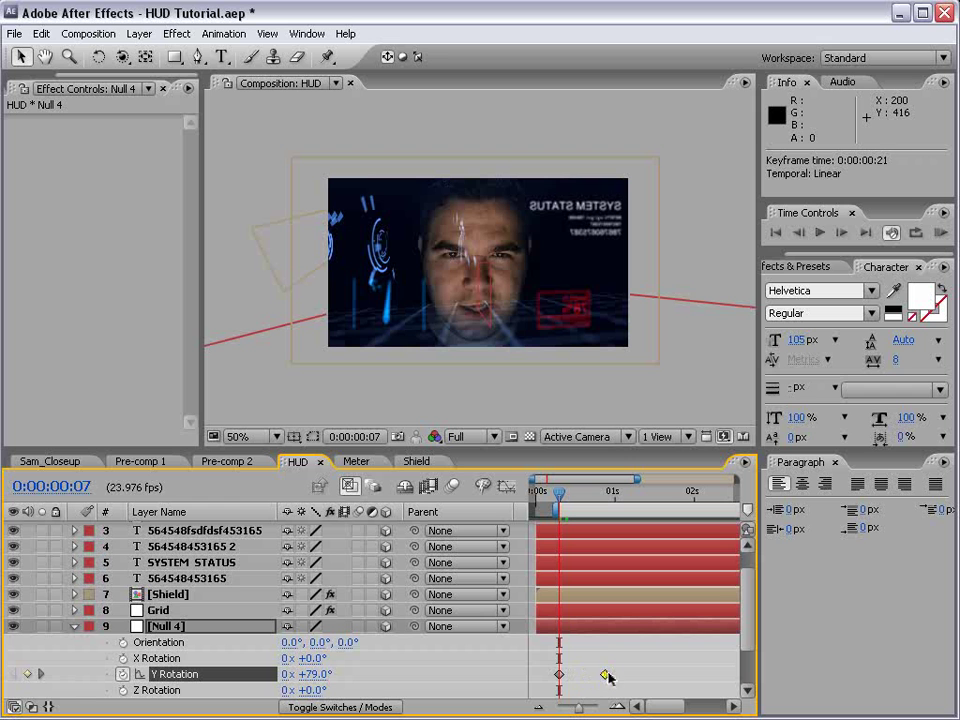
key("KP_0")
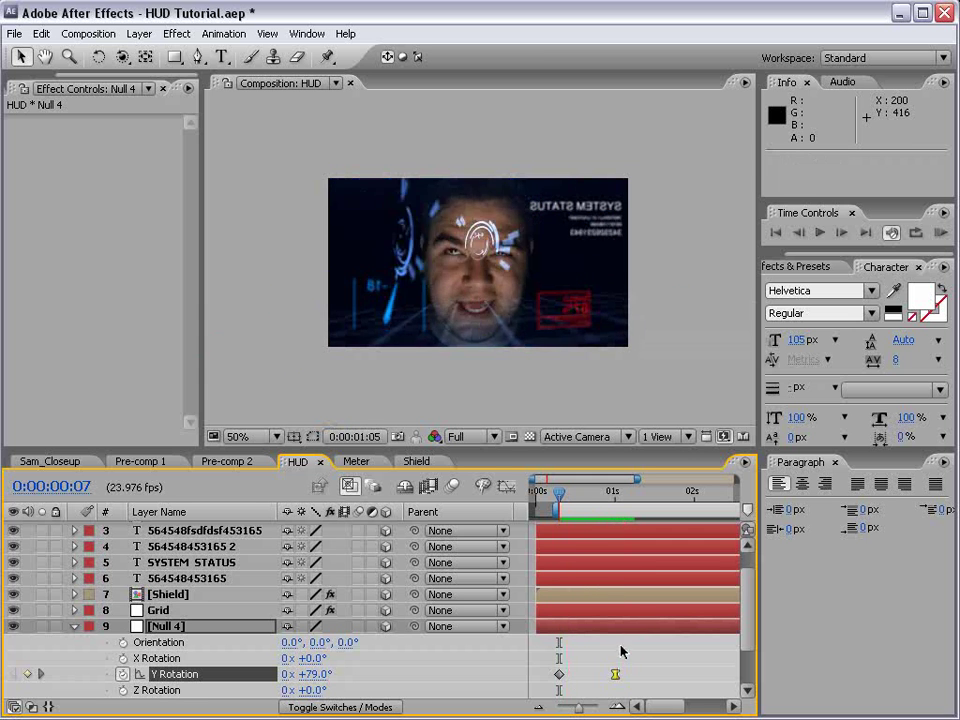
left_click(615, 674)
left_click_drag(615, 677, 596, 681)
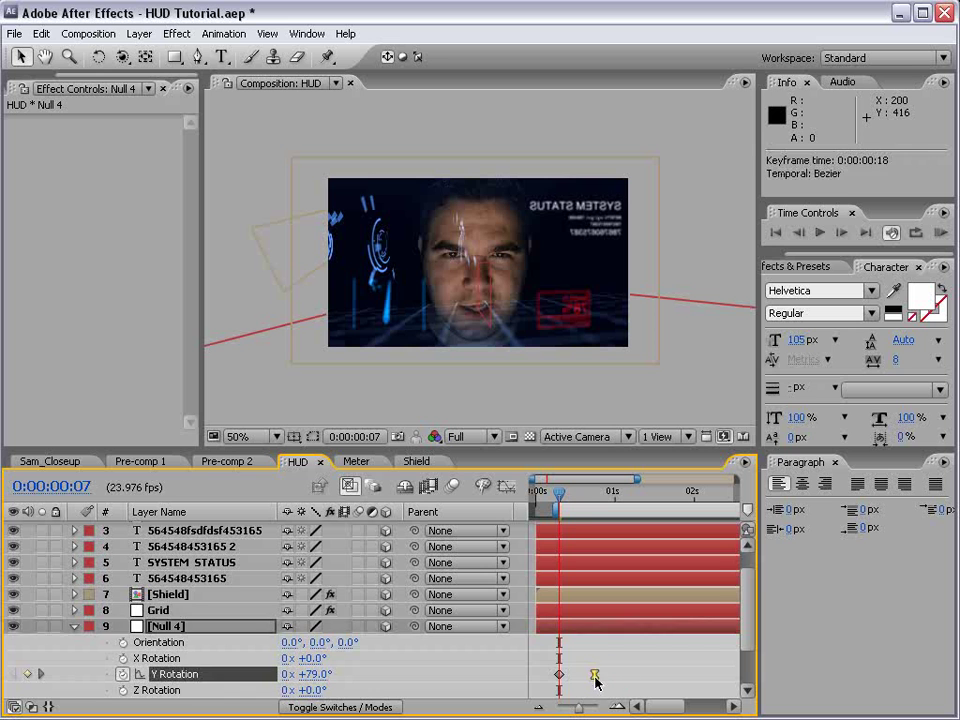
left_click(603, 683)
key("ctrl+s")
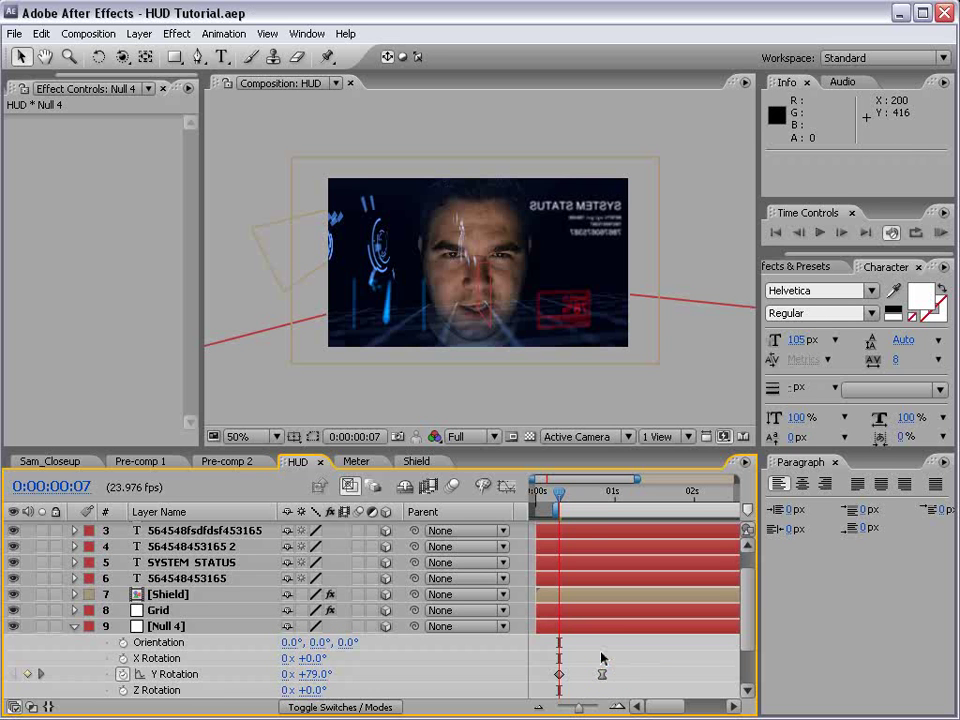
left_click_drag(561, 500, 632, 513)
left_click(73, 626)
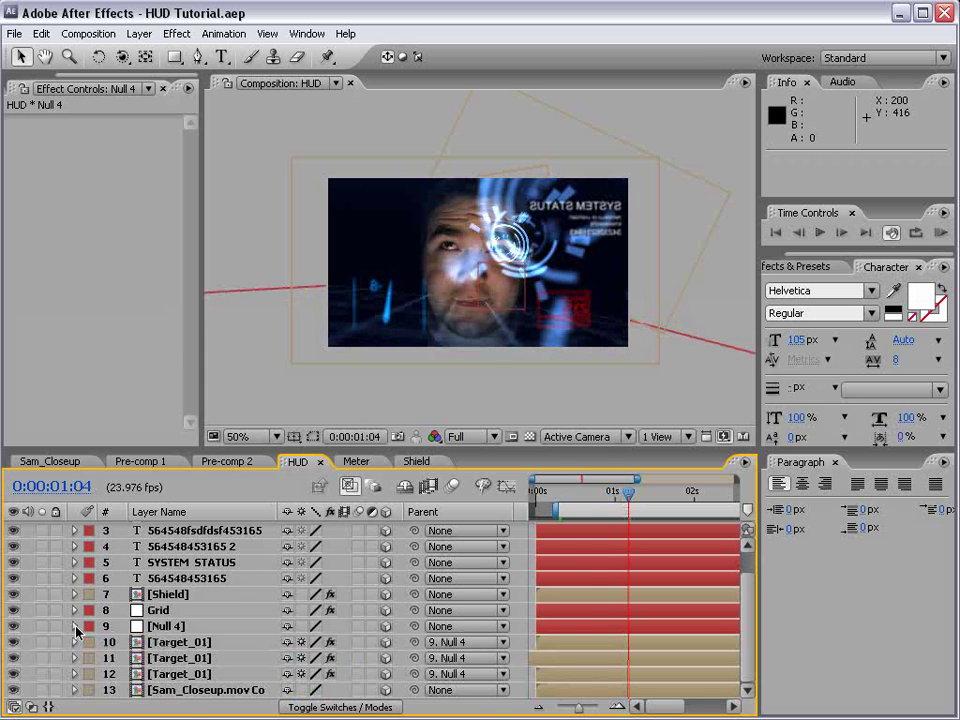
Add another null object to the HUD composition and parent Camera 1 to it.
key("h")
scroll(275, 640, "up", 2)
key("v")
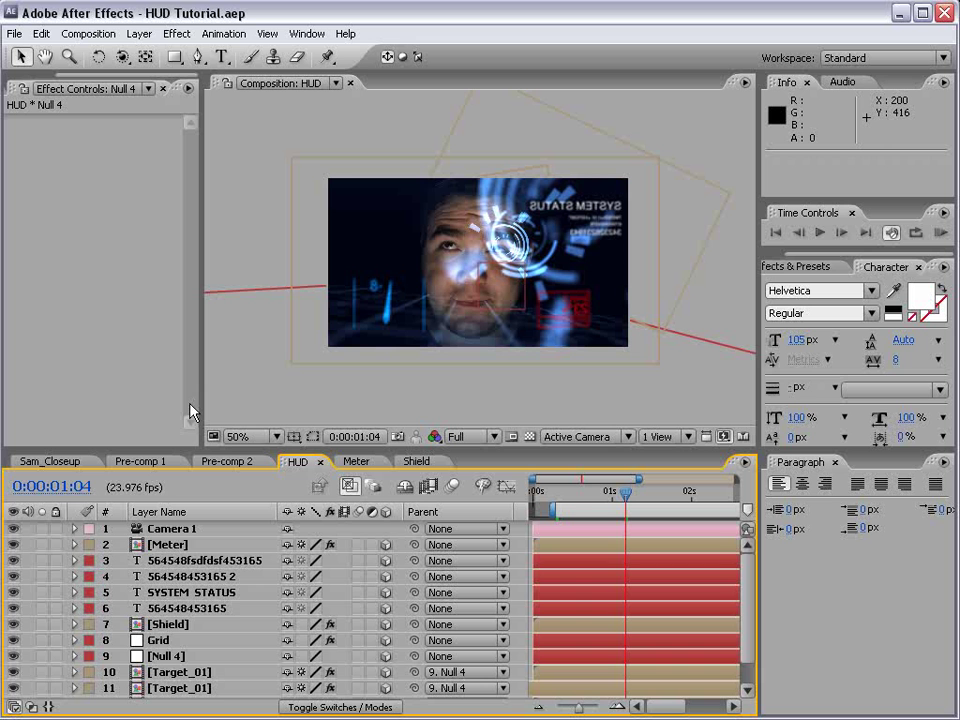
left_click(139, 33)
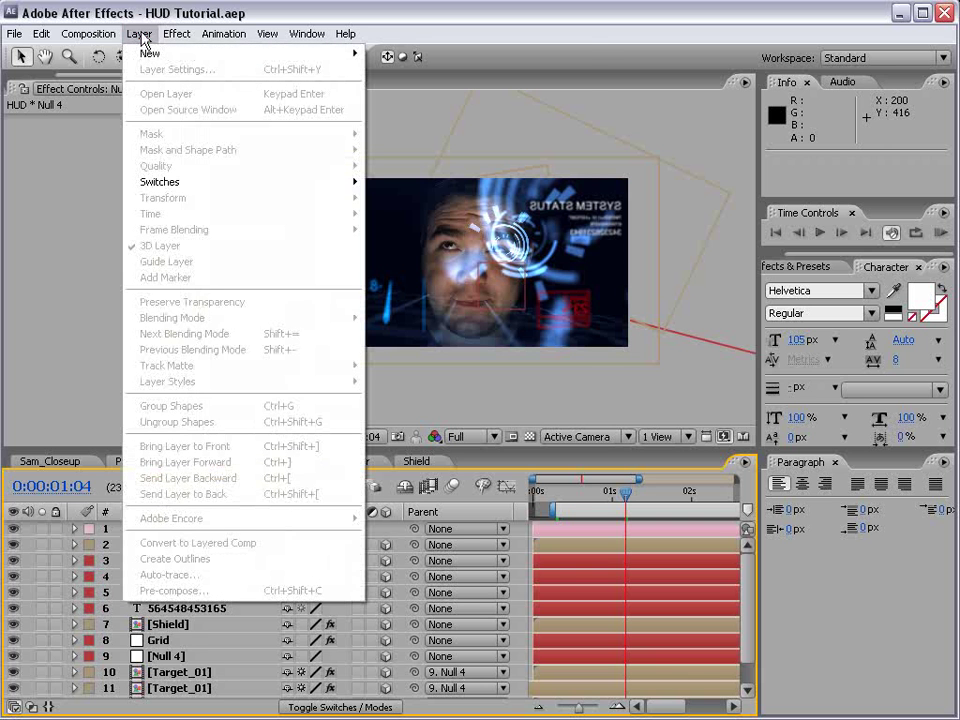
mouse_move(150, 53)
left_click(444, 116)
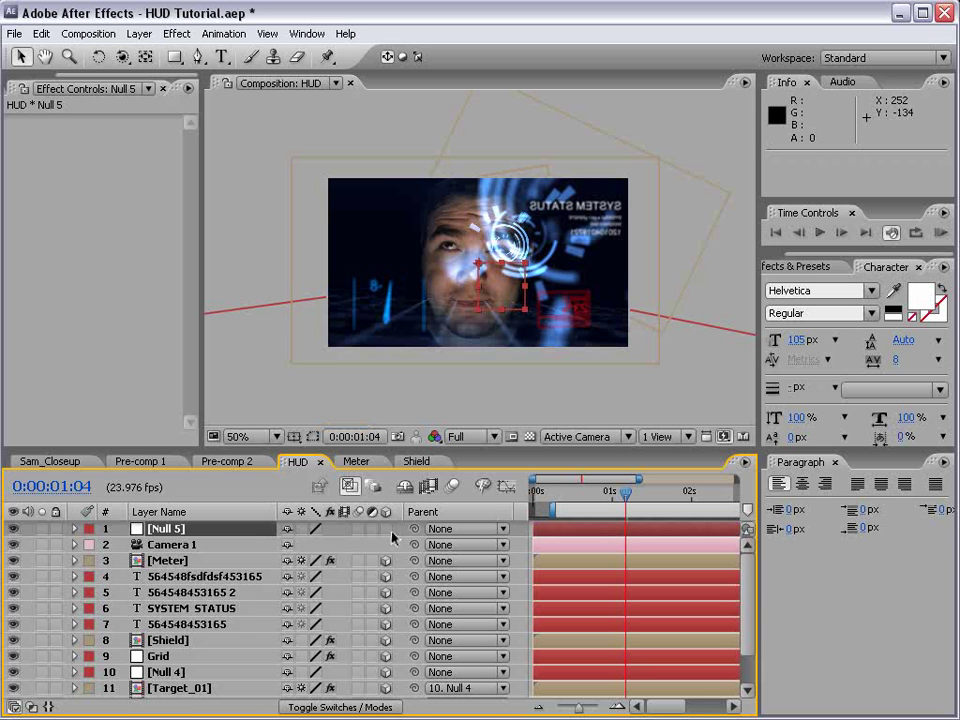
left_click(173, 544)
left_click_drag(415, 544, 161, 529)
Add the expression wiggle(.2,200) to the camera null's Position and scrub through the movement.
left_click(163, 533)
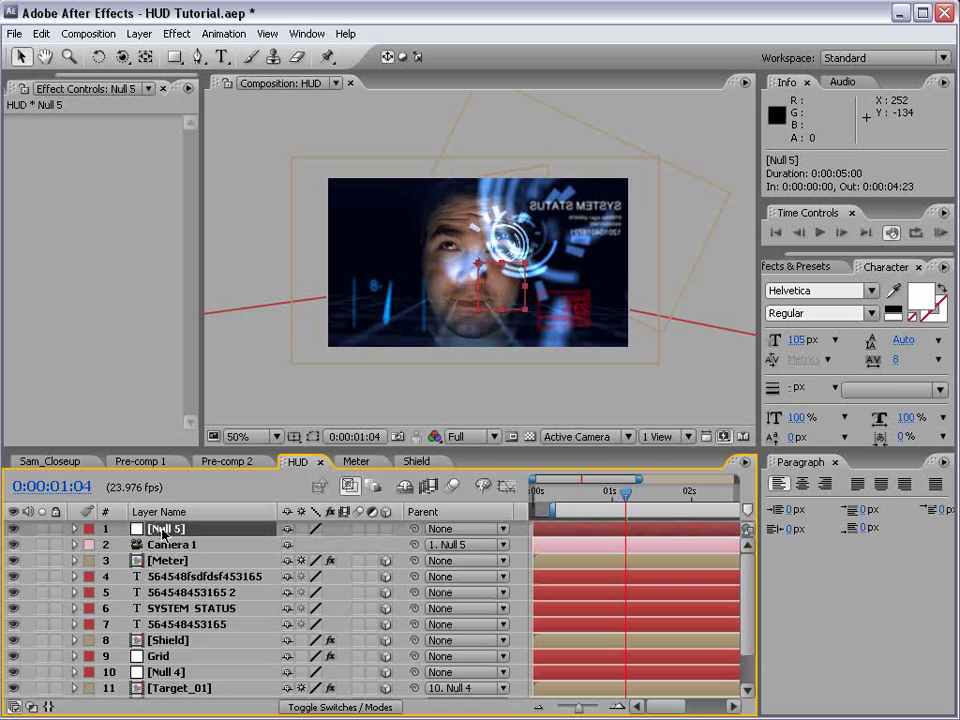
key("p")
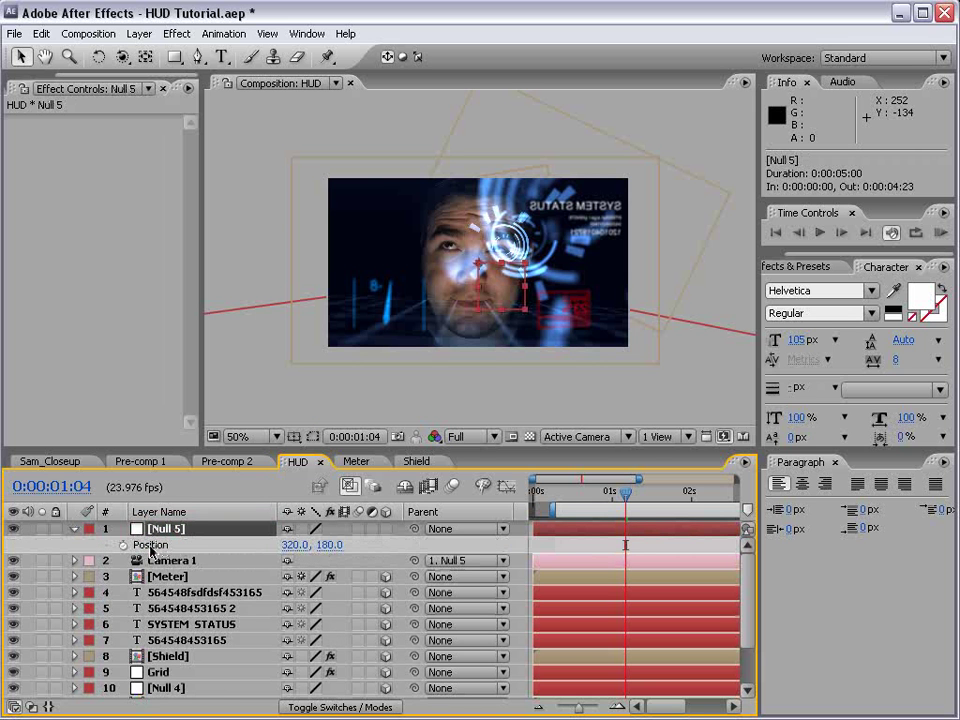
left_click(124, 546, "alt")
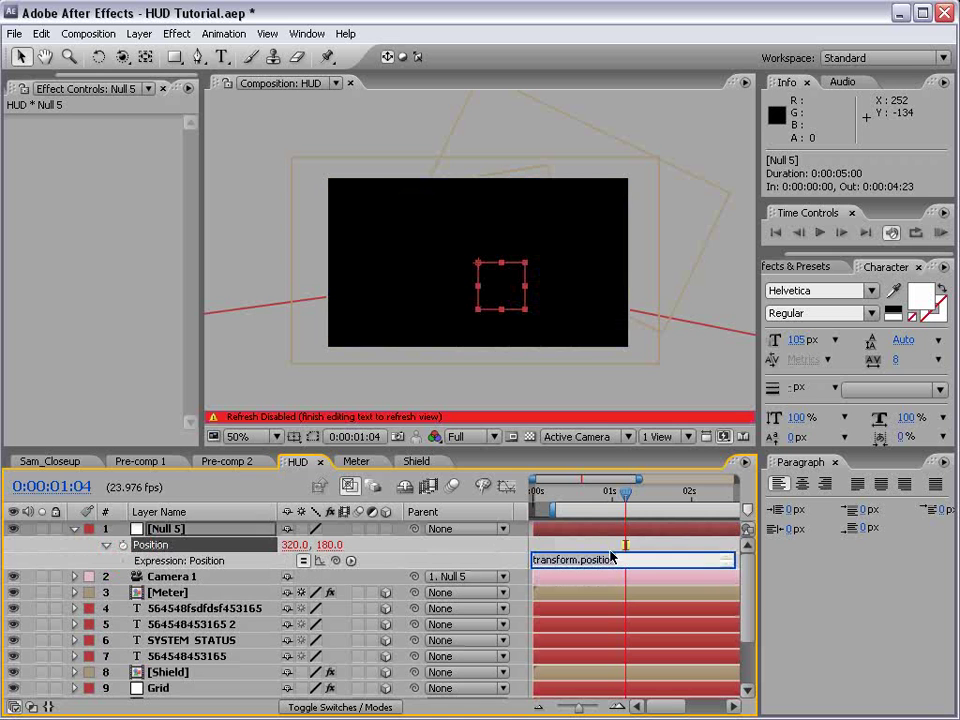
type("wiggle(.2,200")
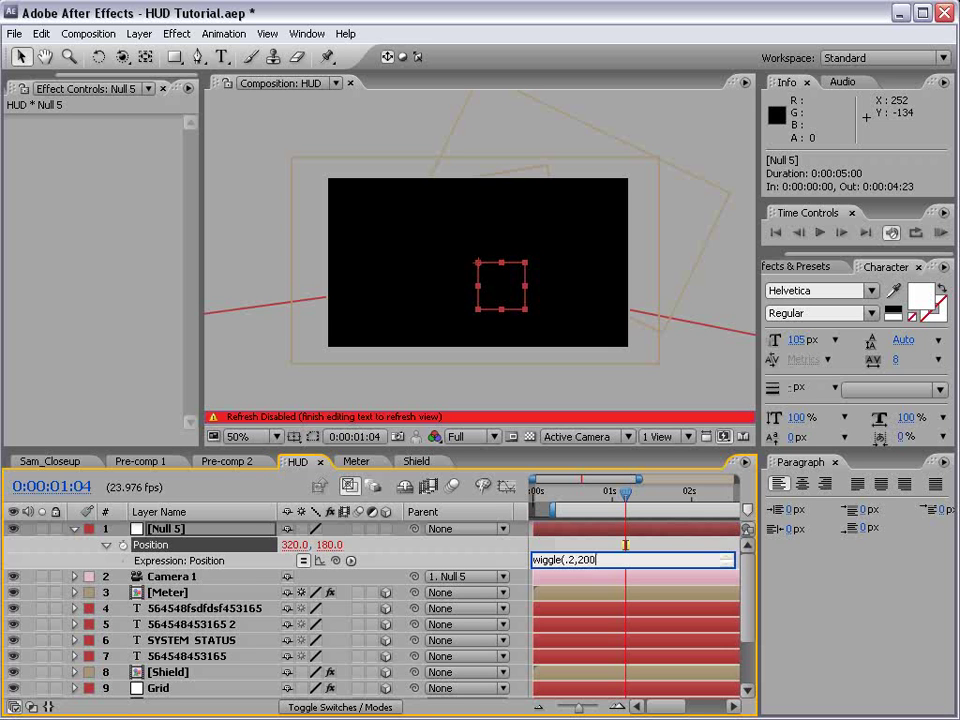
left_click(560, 547)
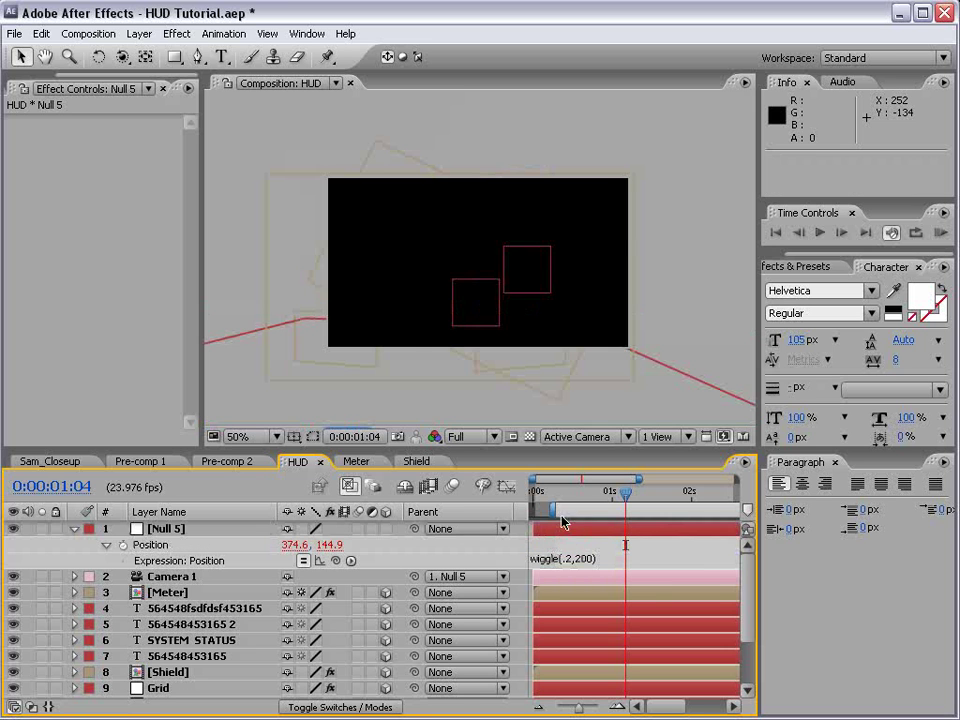
left_click_drag(560, 493, 655, 500)
Try wiggle(2,100) and wiggle(2,50) as the camera null's Position expression, previewing the movement.
left_click(576, 562)
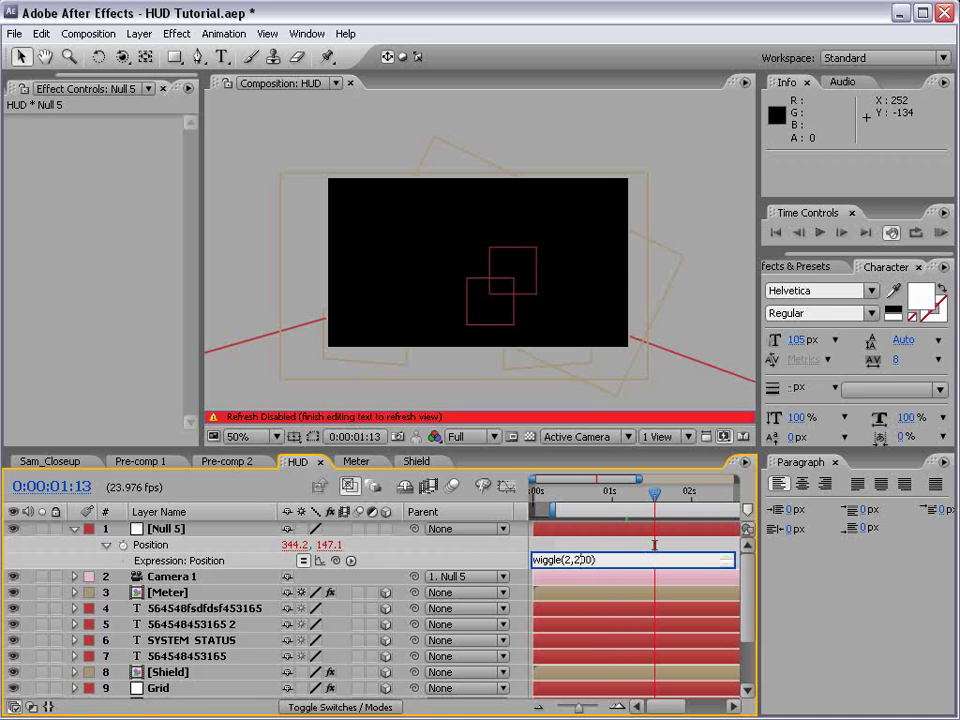
key("KP_Enter")
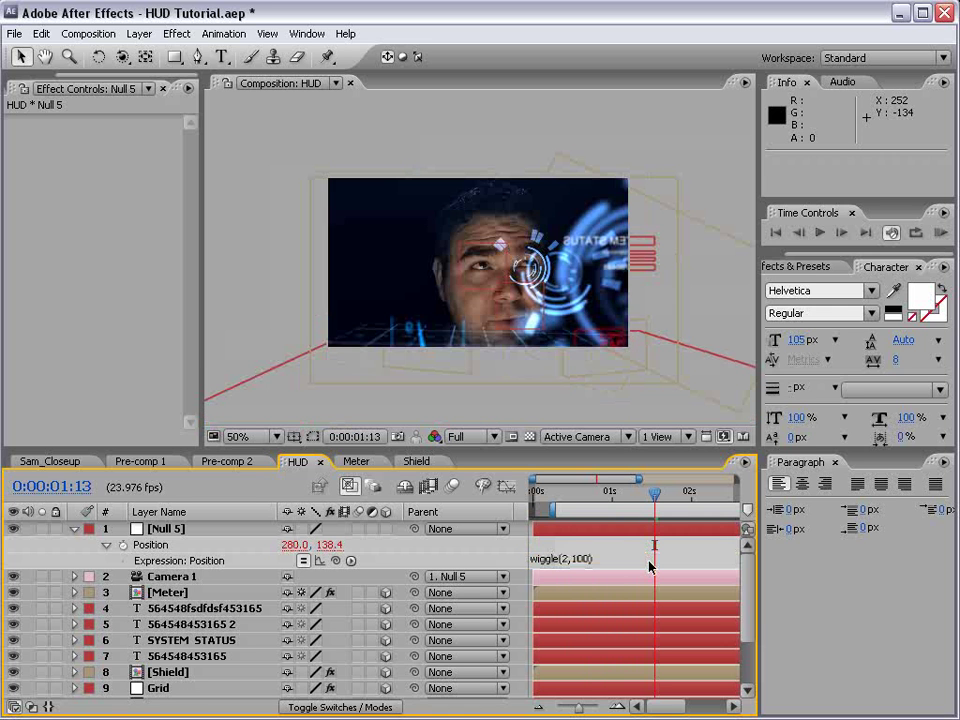
left_click_drag(655, 493, 632, 494)
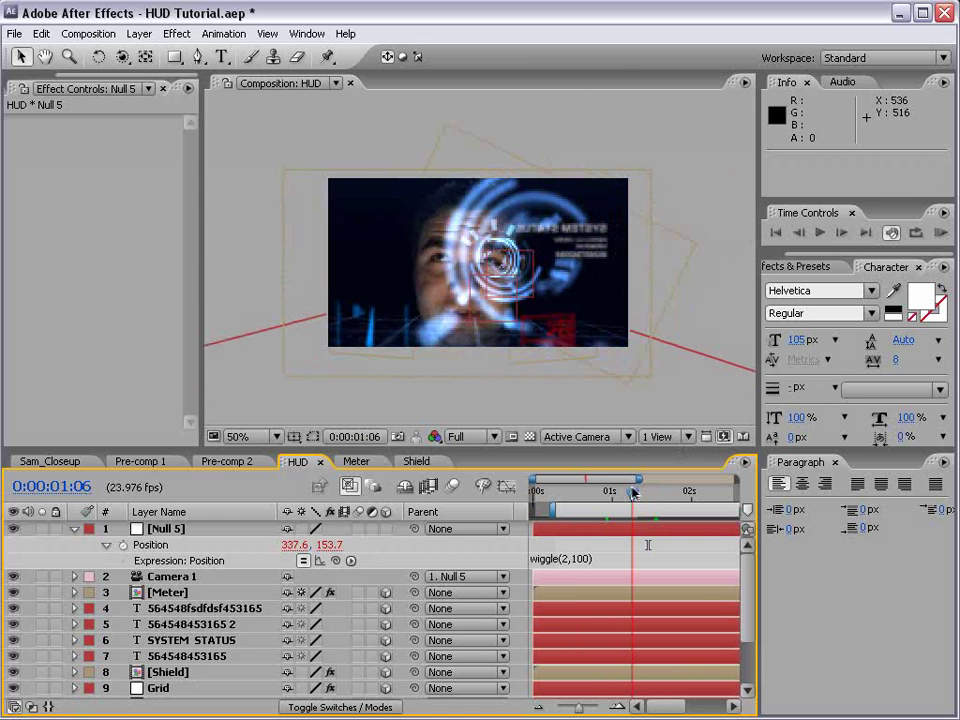
left_click(593, 558)
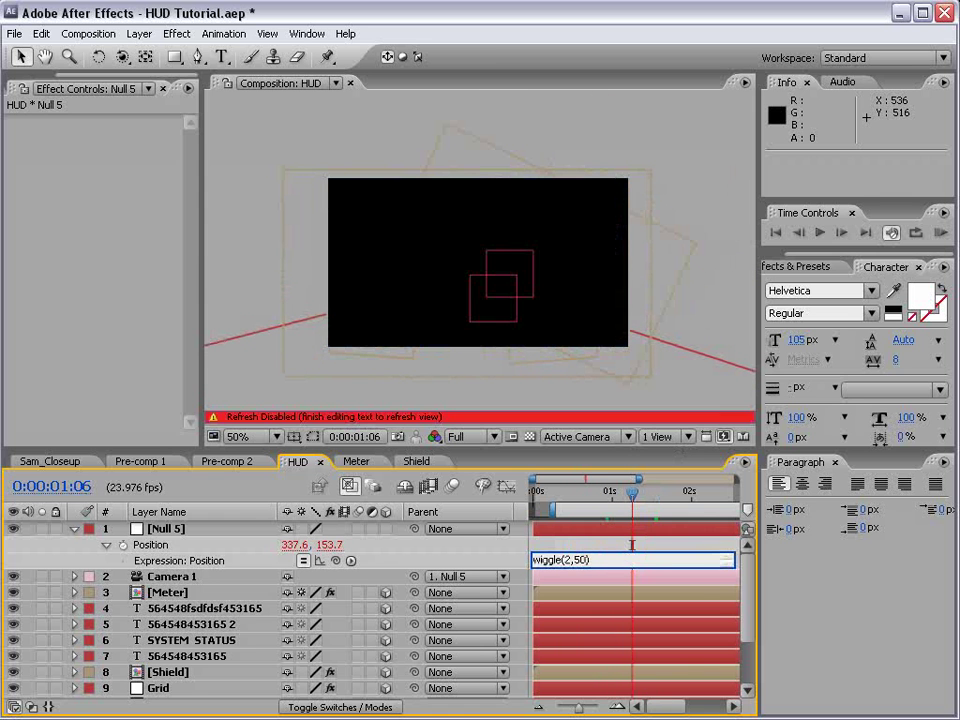
key("KP_Enter")
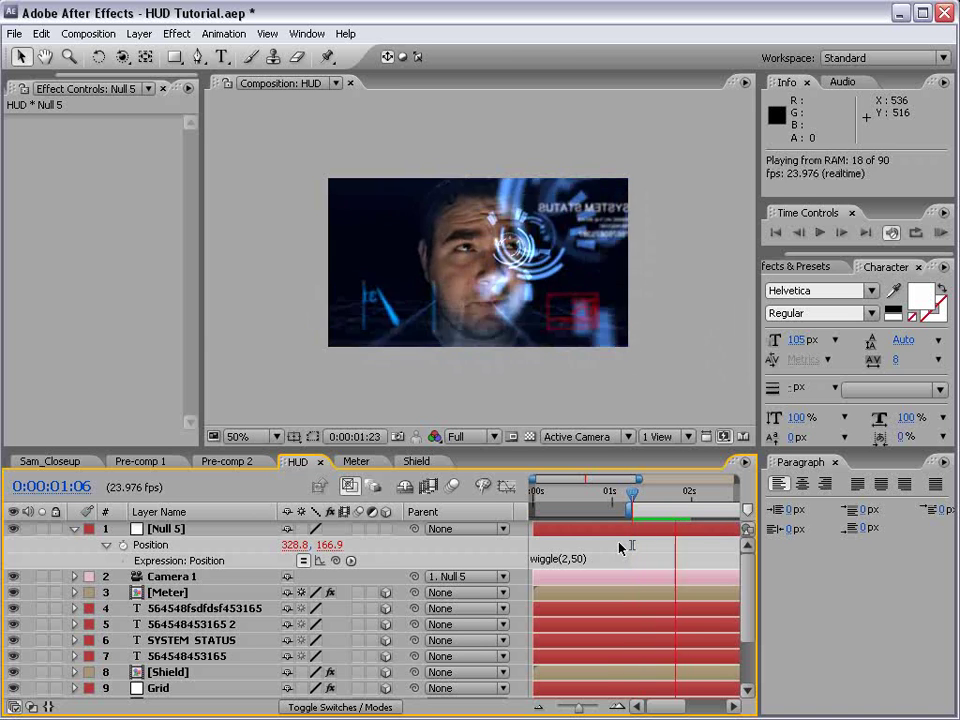
Set the camera null's Position expression to wiggle(.75,50) and preview the drift from 0:00:01:06.
left_click(580, 558)
left_click(571, 558)
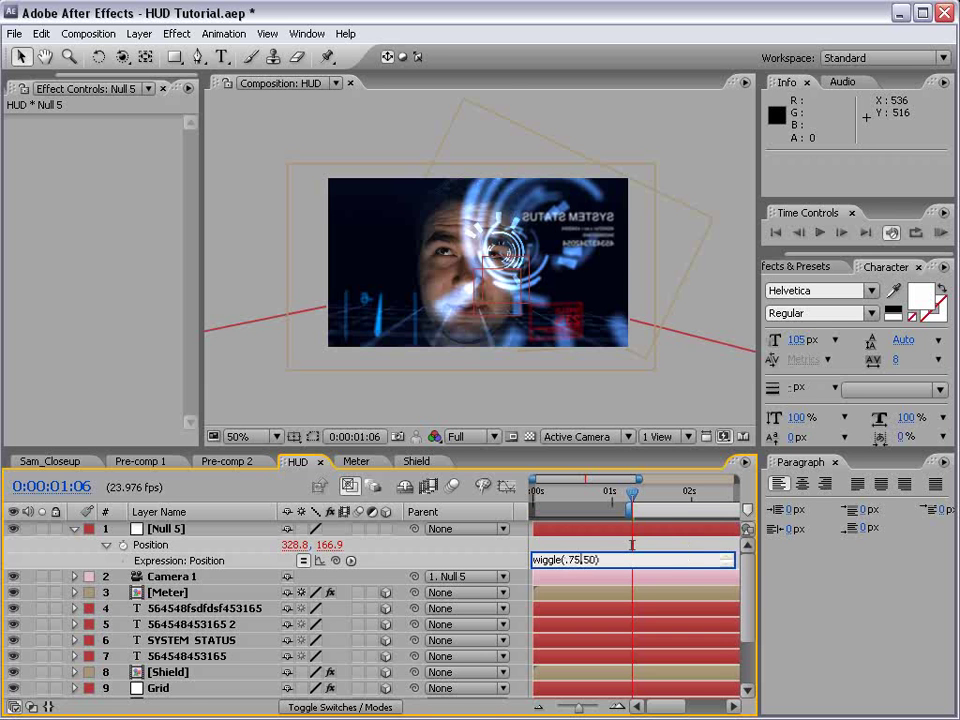
key("KP_Enter")
key("KP_0")
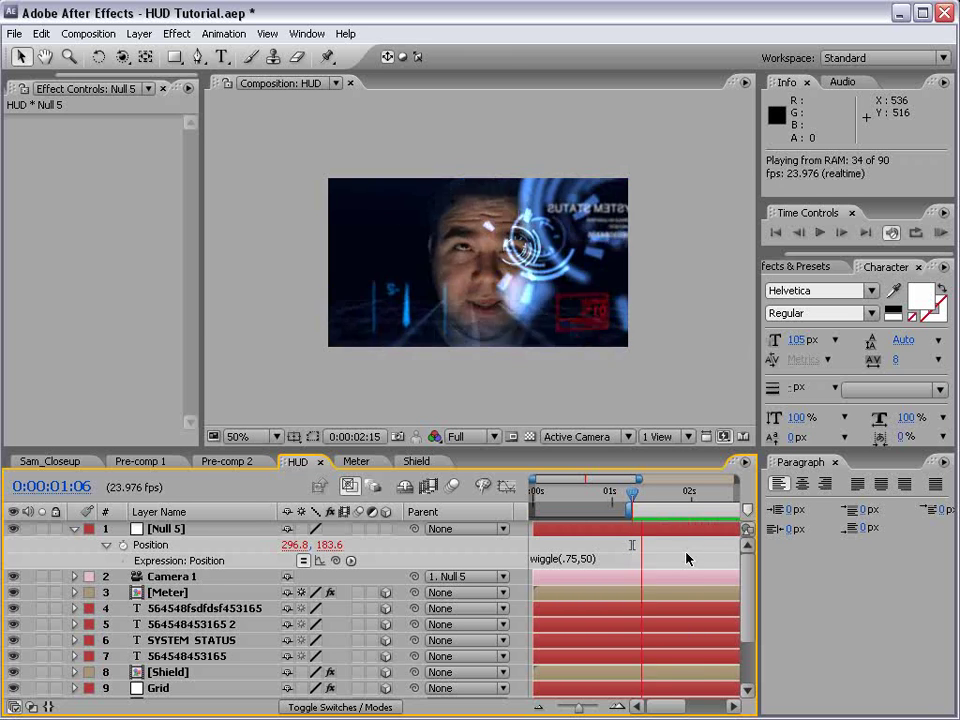
key("space")
left_click(240, 461)
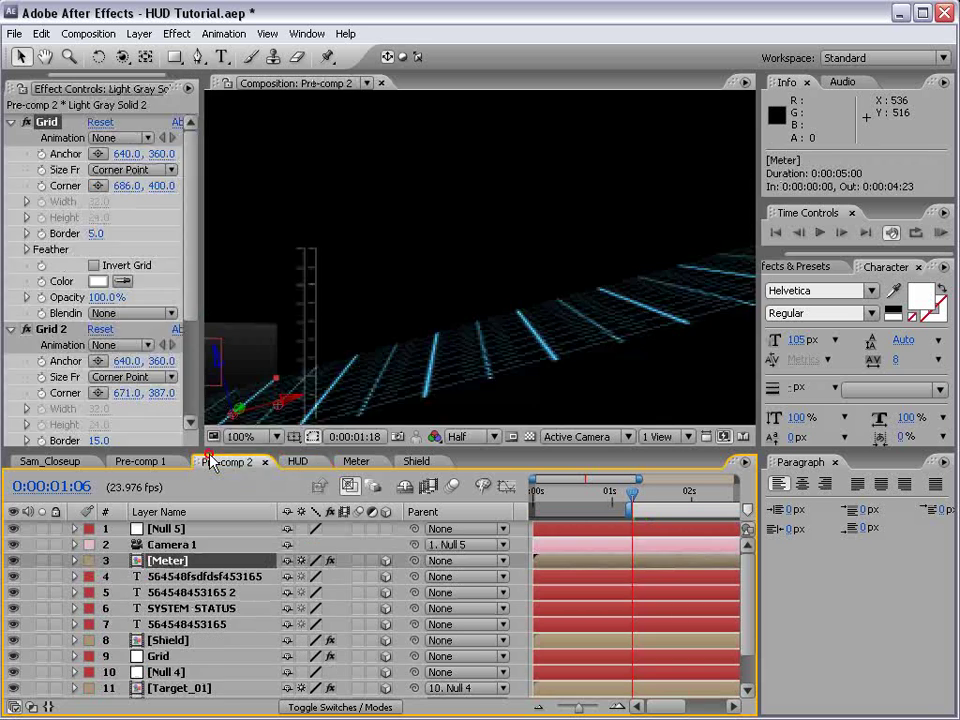
left_click(297, 461)
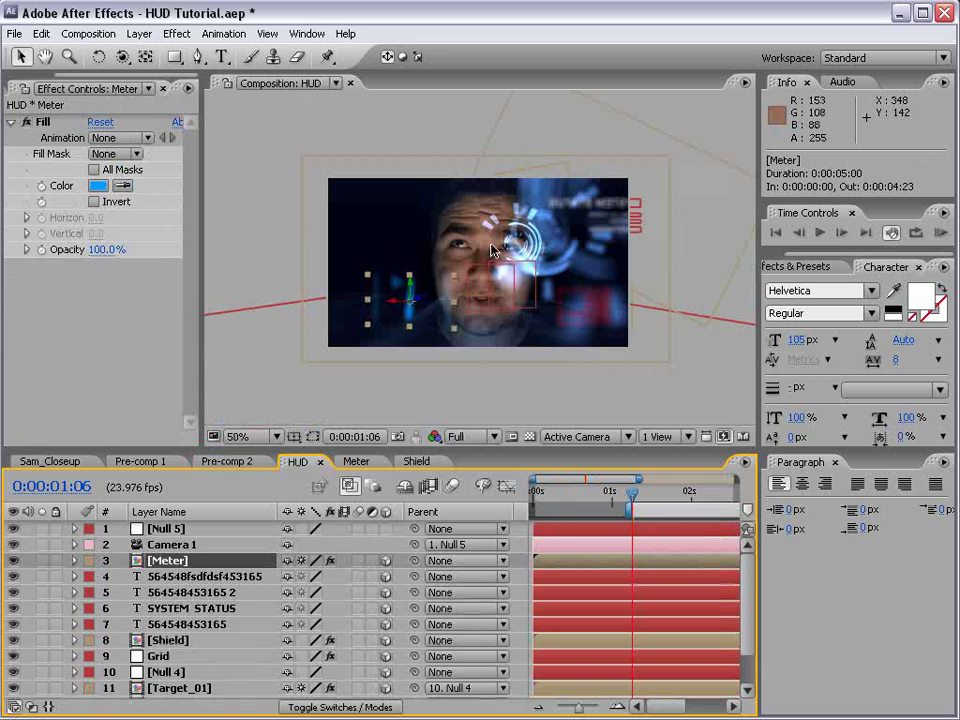
Set the opacity of the three Target_01 layers to 64% and check the result in an enlarged composition view.
key("h")
scroll(200, 666, "down", 3)
key("v")
left_click(180, 639)
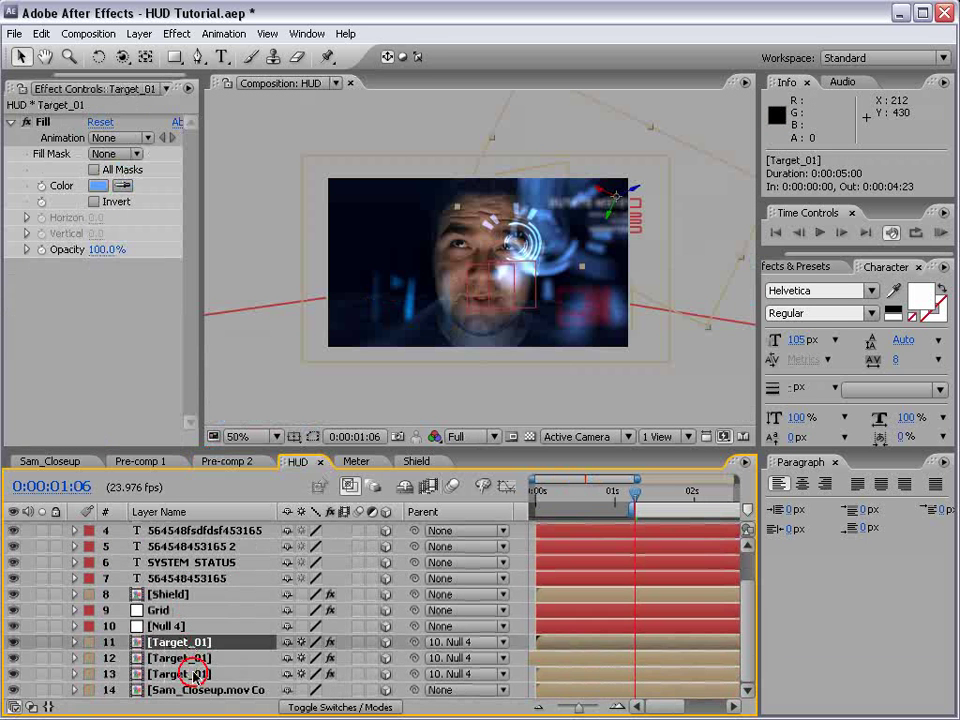
left_click(189, 677, "shift")
key("t")
left_click_drag(290, 666, 264, 666)
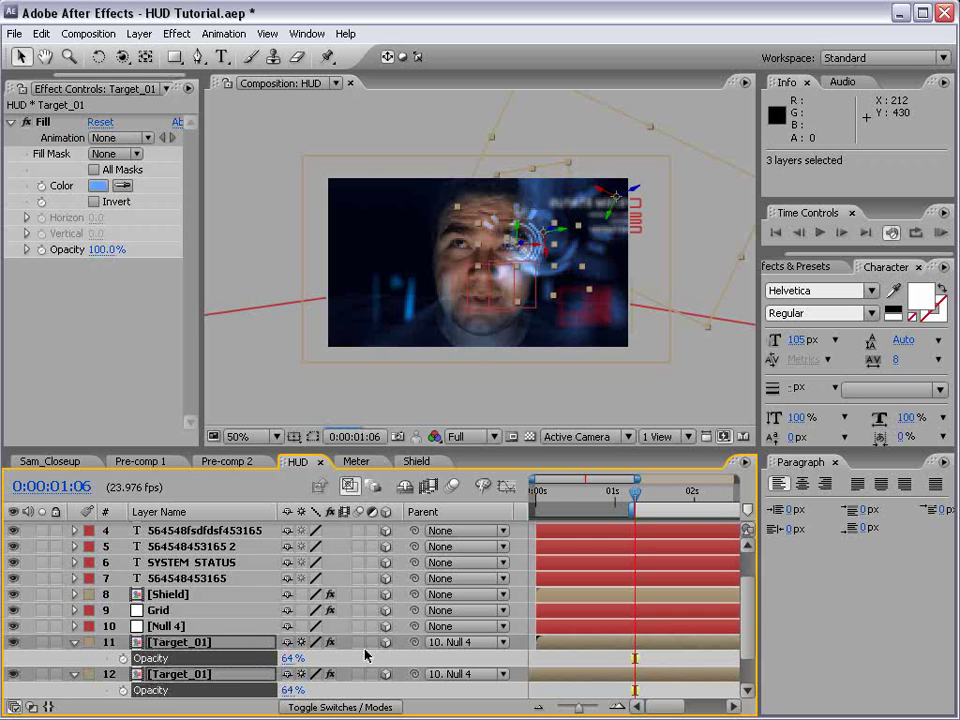
key("period")
key("grave")
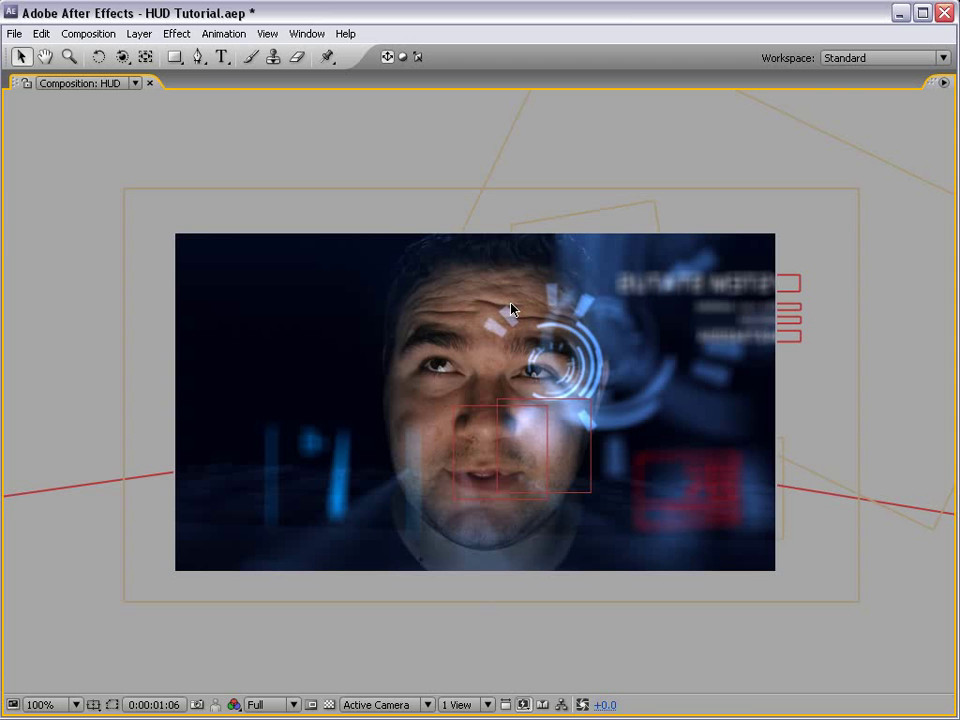
key("grave")
Set Camera 1's Blur Level to 469% in its Camera Options.
scroll(190, 570, "up", 2)
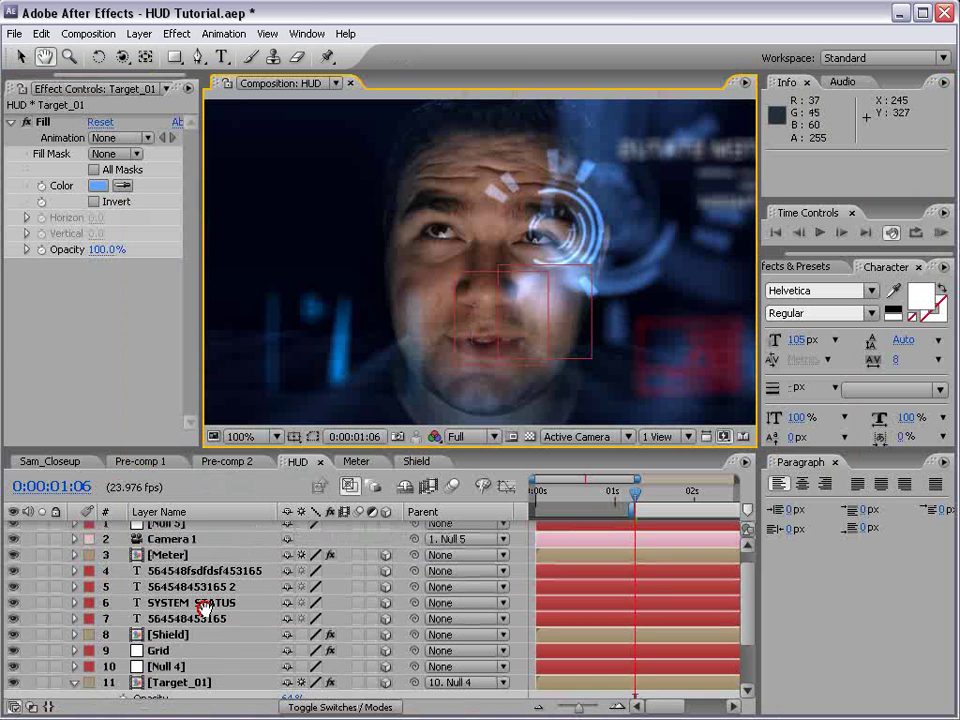
left_click(185, 545)
key("a")
key("a")
left_click_drag(290, 640, 210, 672)
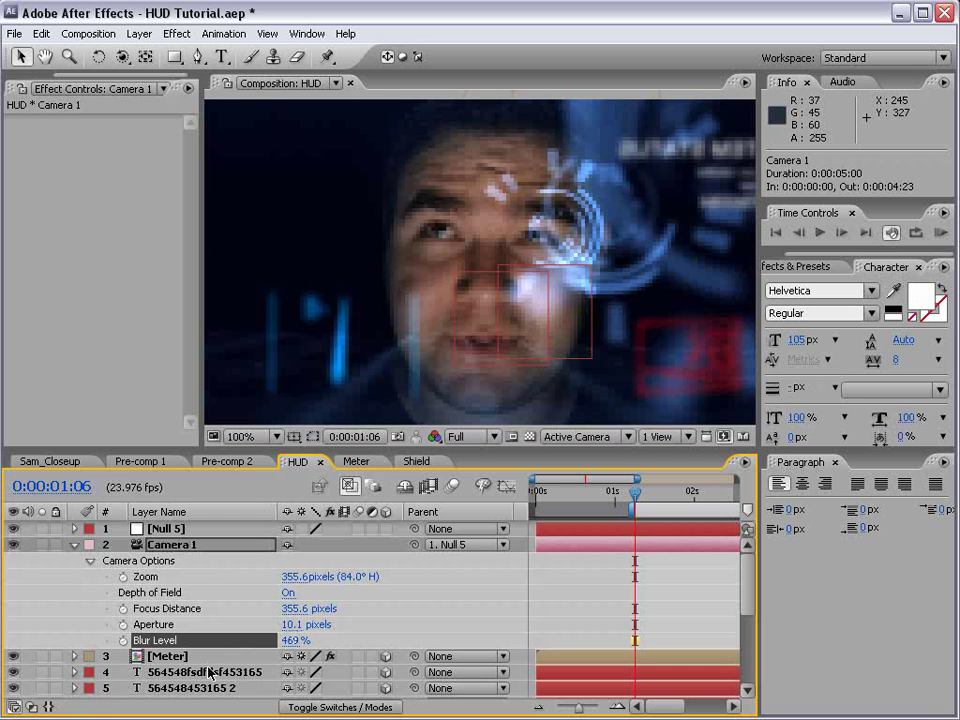
left_click(594, 572)
scroll(493, 336, "down", 2)
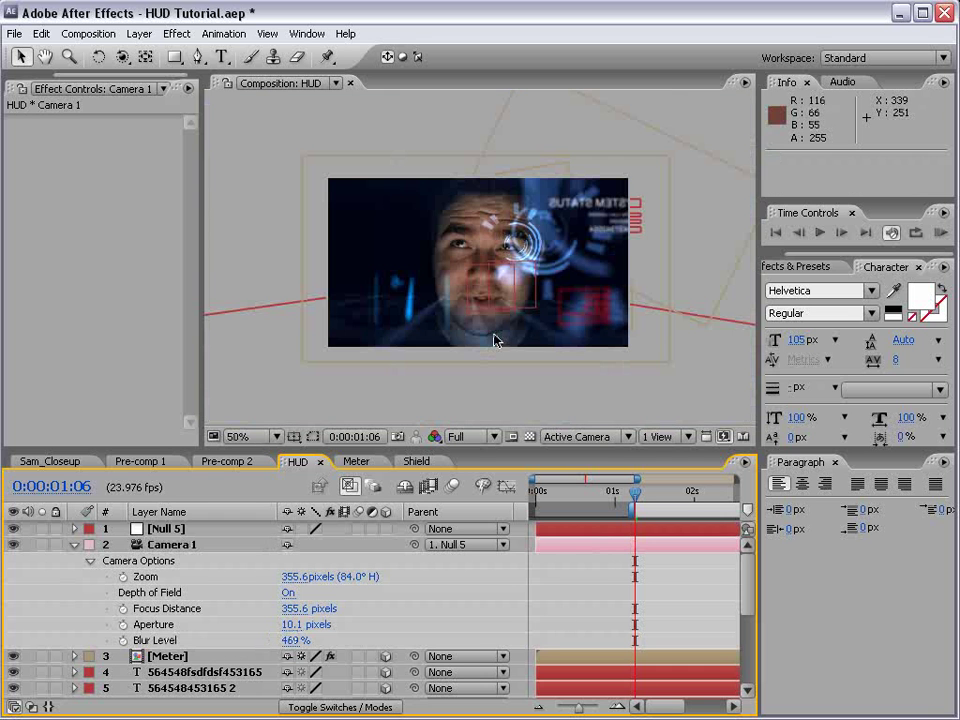
Collapse the layer properties, duplicate the Shield layer and move the copy to the dark area beside the face, at about 197, 145.5, -168.
key("ctrl+a")
left_click(74, 546)
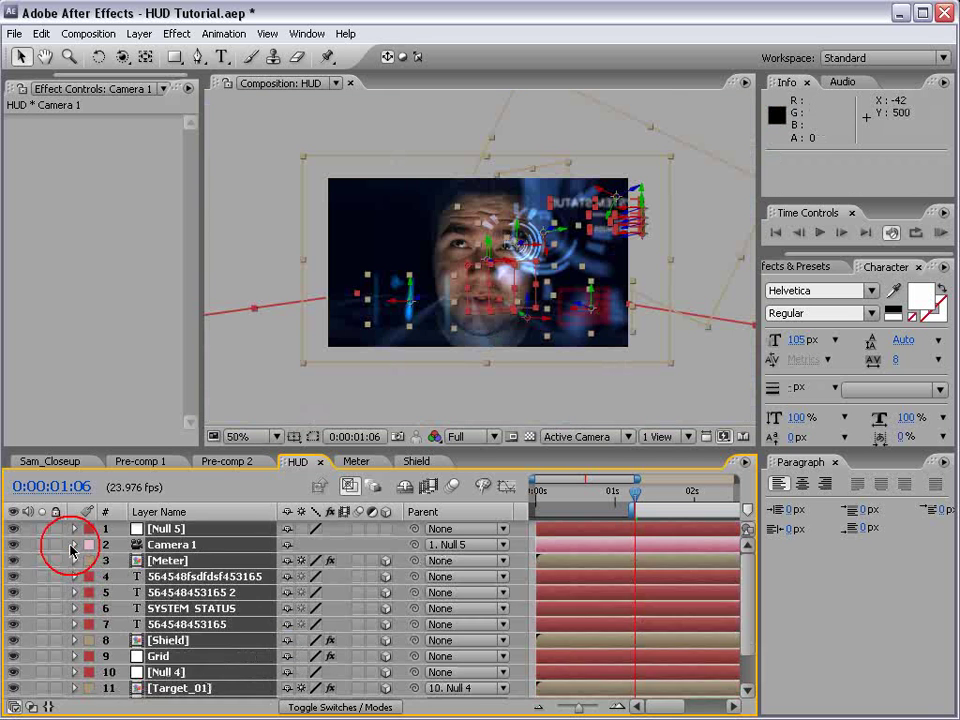
left_click(178, 578)
left_click(166, 638)
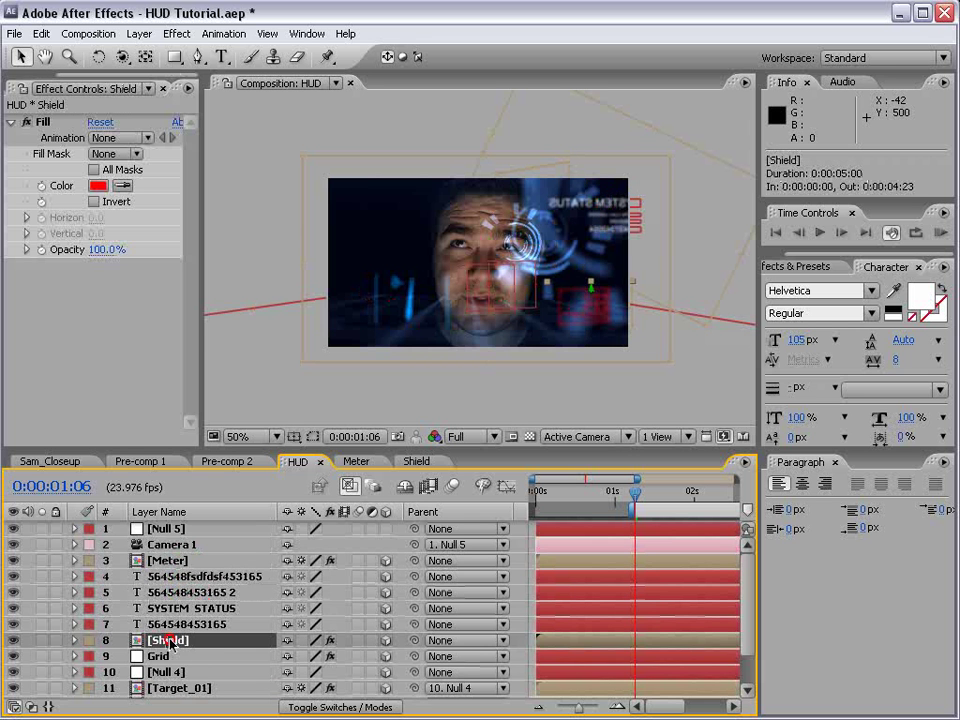
key("ctrl+d")
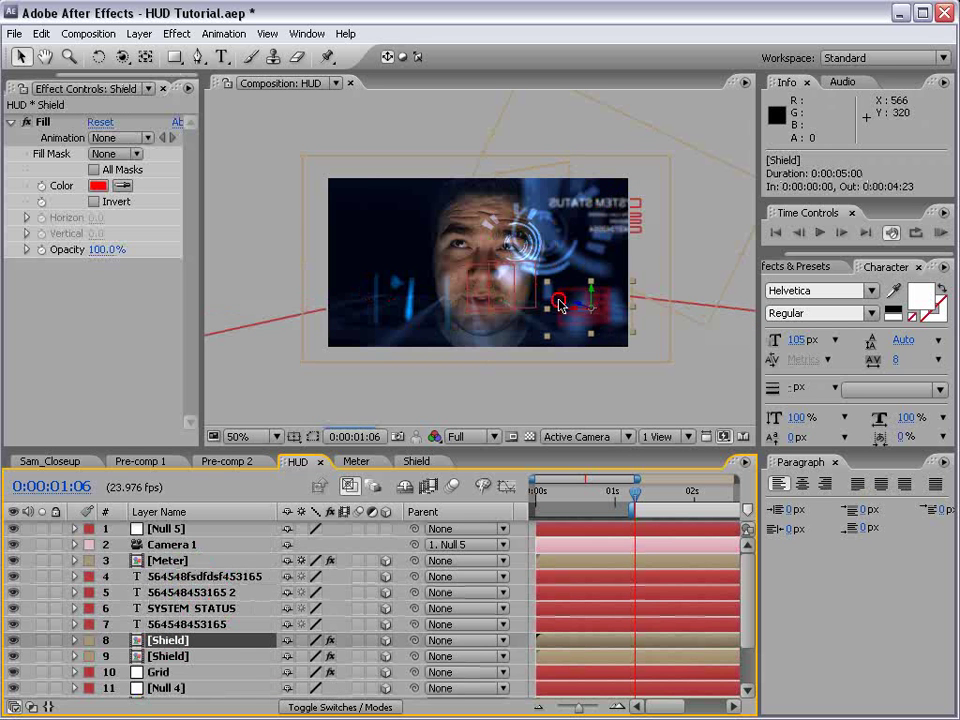
left_click_drag(559, 304, 357, 224)
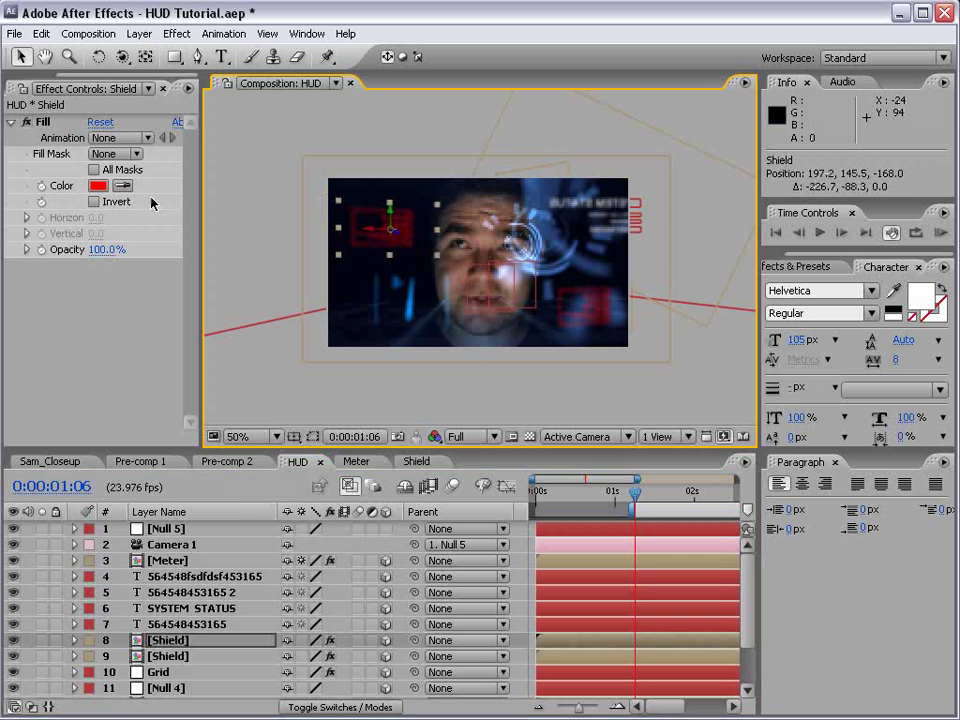
Change the duplicate Shield's Fill color to green 30FF00 and its blending mode to Add.
left_click(100, 186)
left_click_drag(494, 612, 494, 628)
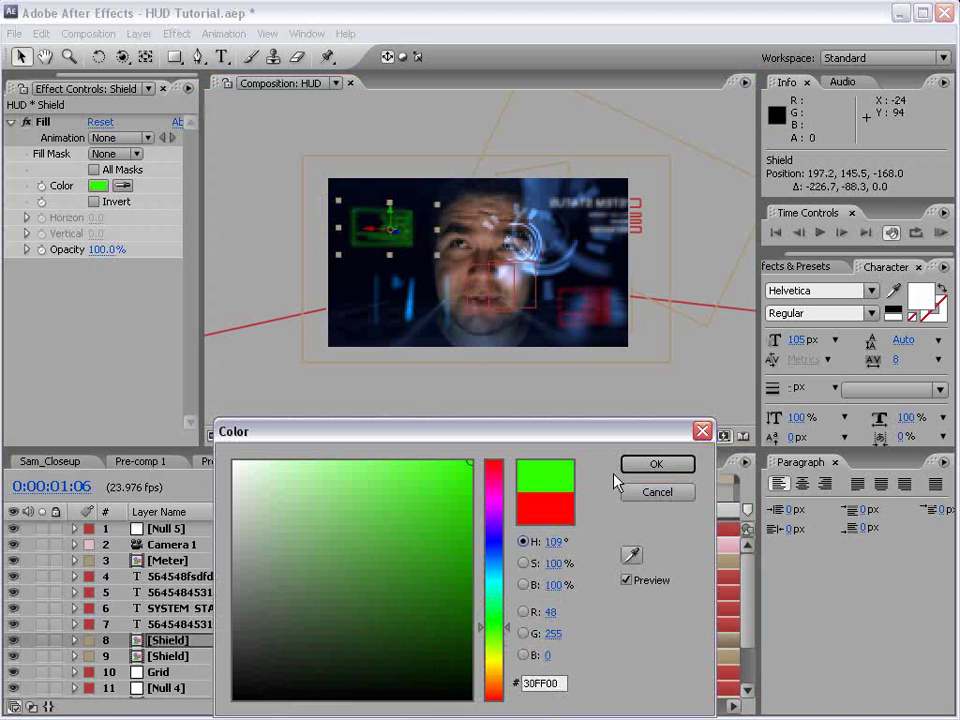
left_click(660, 464)
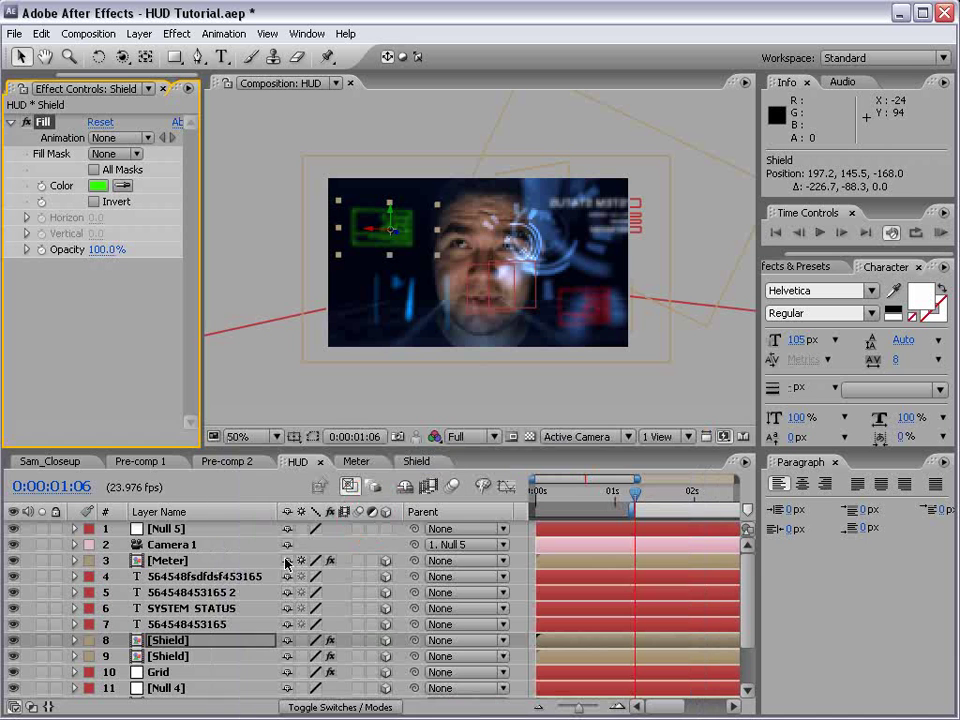
key("F4")
left_click(312, 643)
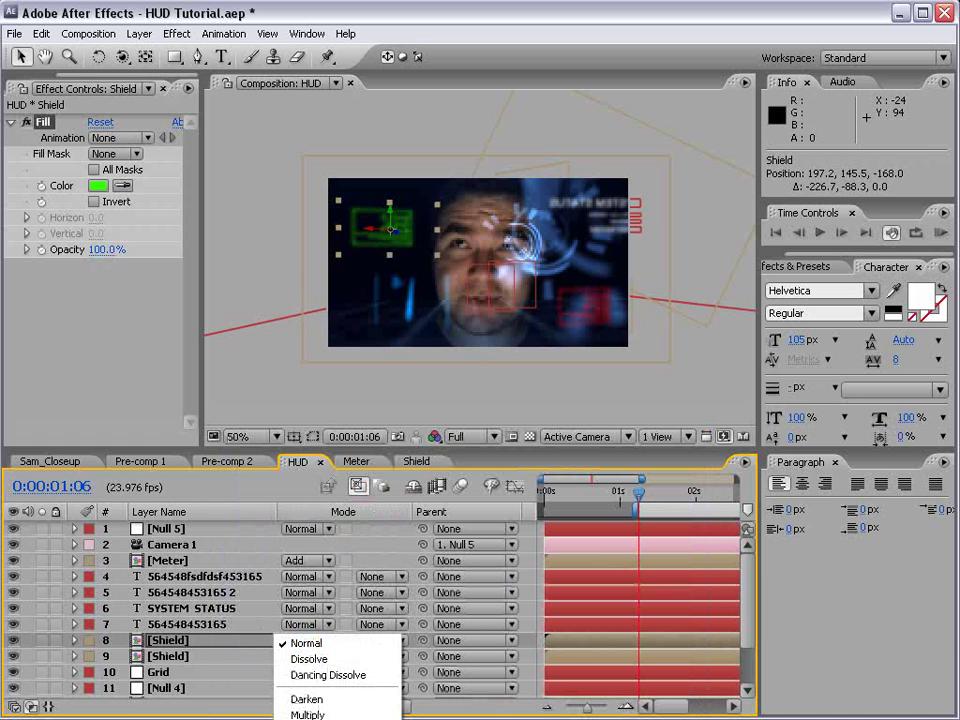
left_click(316, 718)
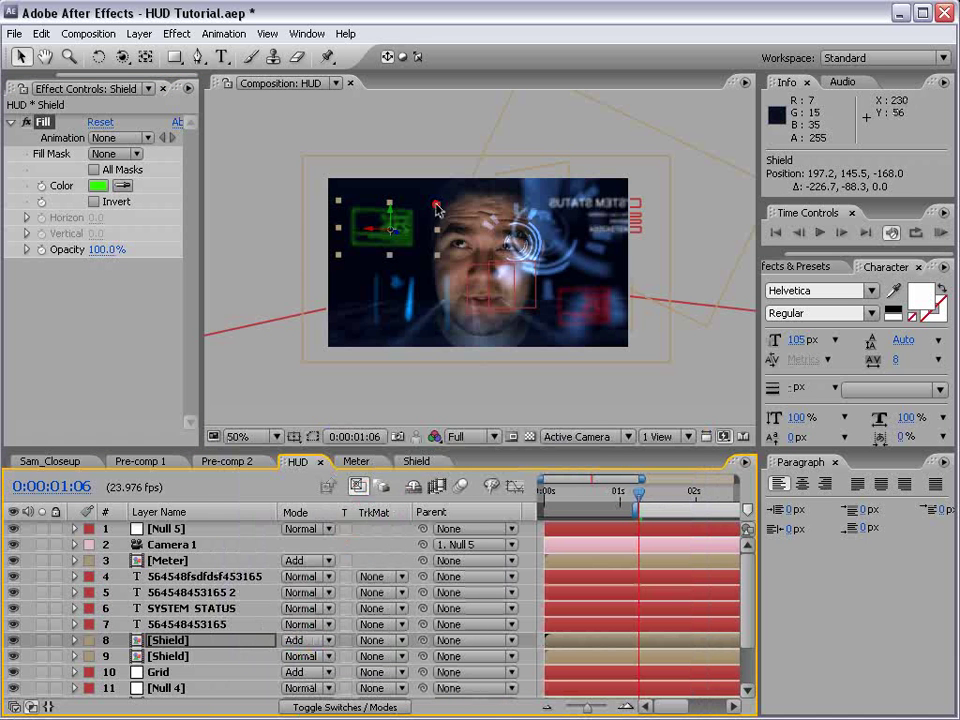
Move the green Shield out of frame to about 126, 155, -235 and set a Position keyframe at 0:00:01:06.
left_click_drag(436, 206, 455, 192)
left_click_drag(395, 234, 273, 250)
key("p")
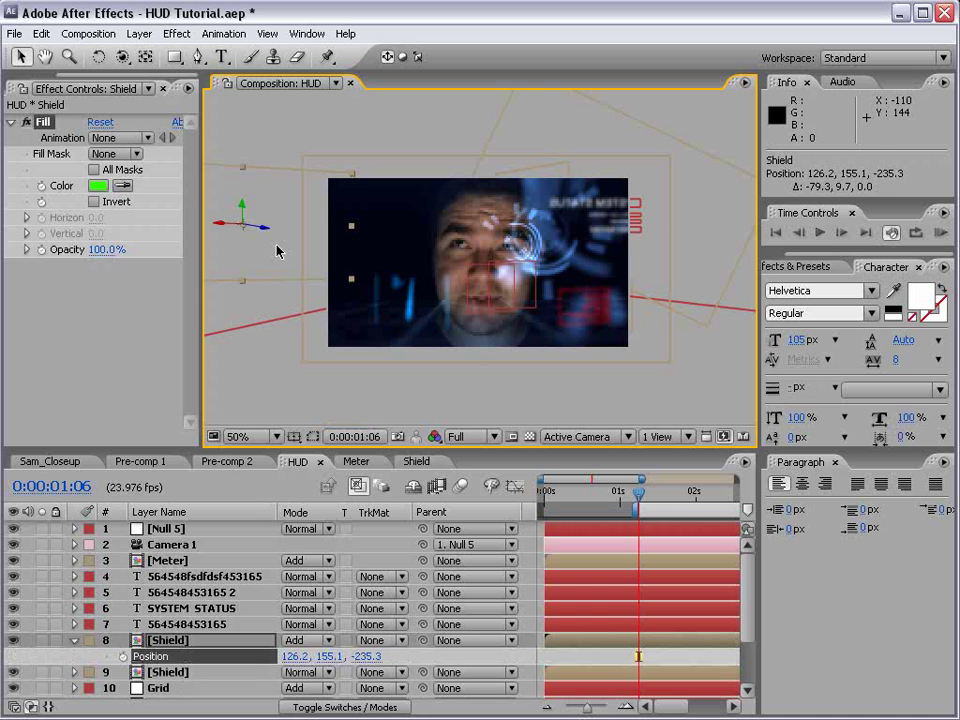
left_click(122, 656)
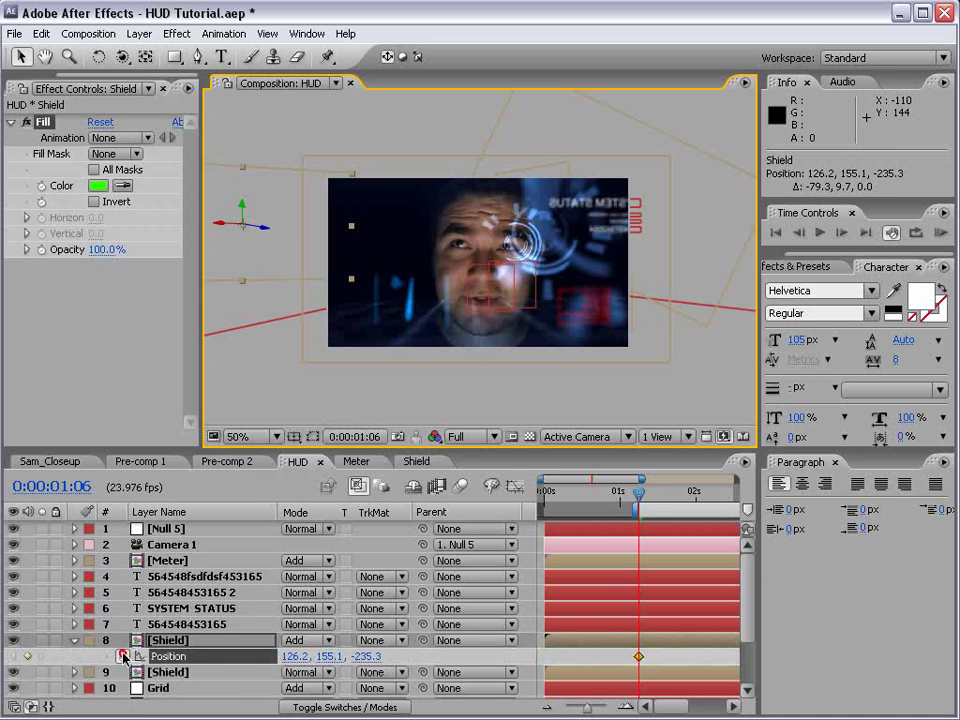
At 0:00:01:13, move the green Shield into frame at about 223, 148, -235, Easy Ease that keyframe and scrub ahead.
left_click(622, 495)
left_click_drag(622, 495, 661, 495)
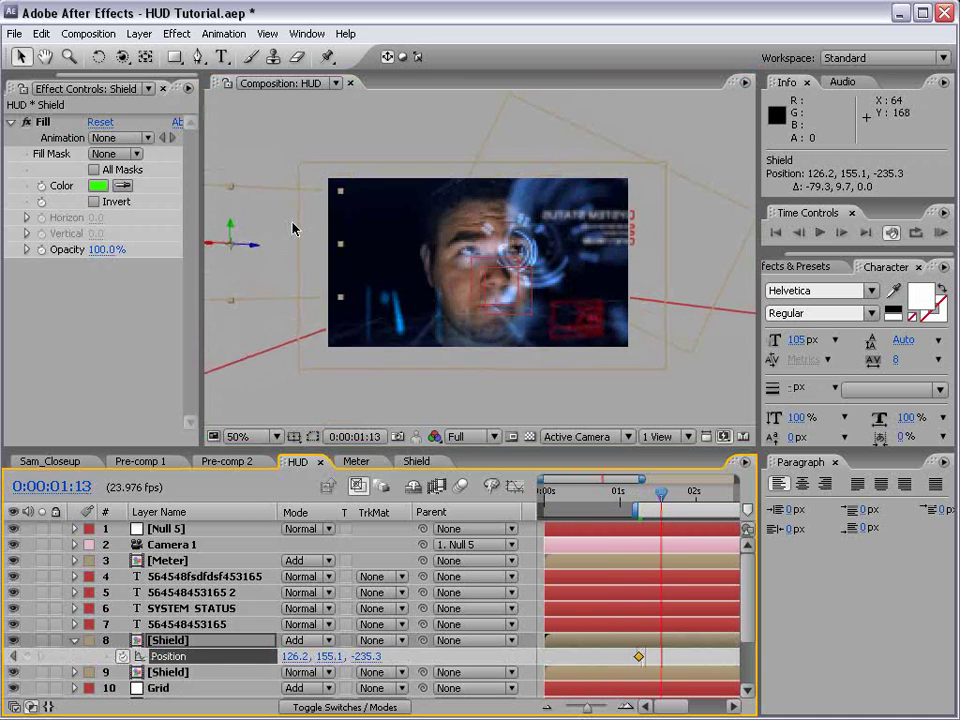
left_click_drag(270, 268, 386, 255)
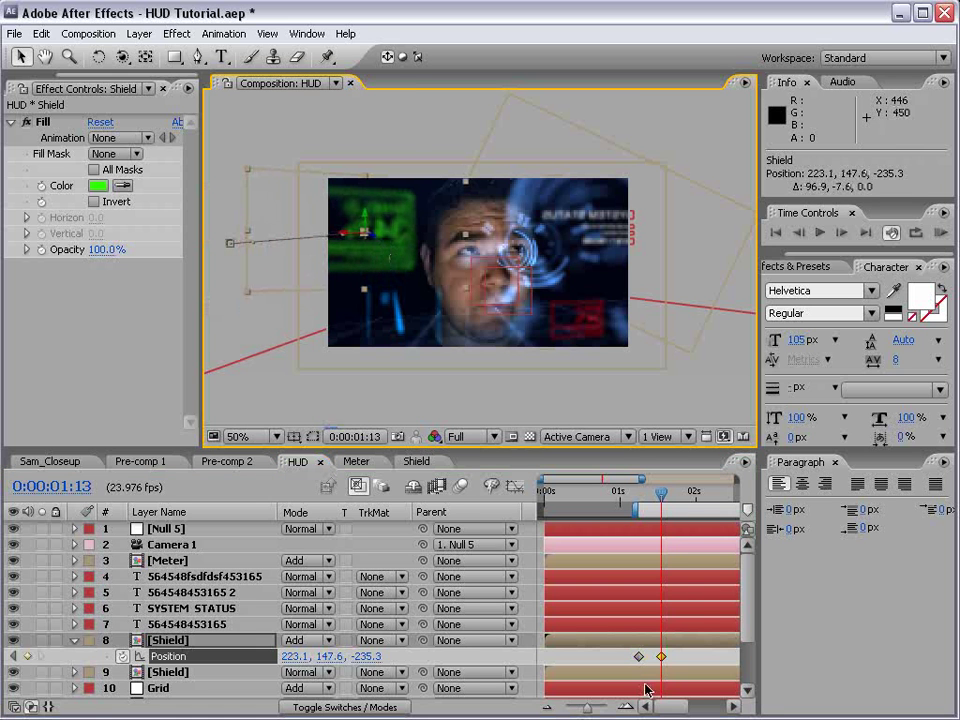
key("F9")
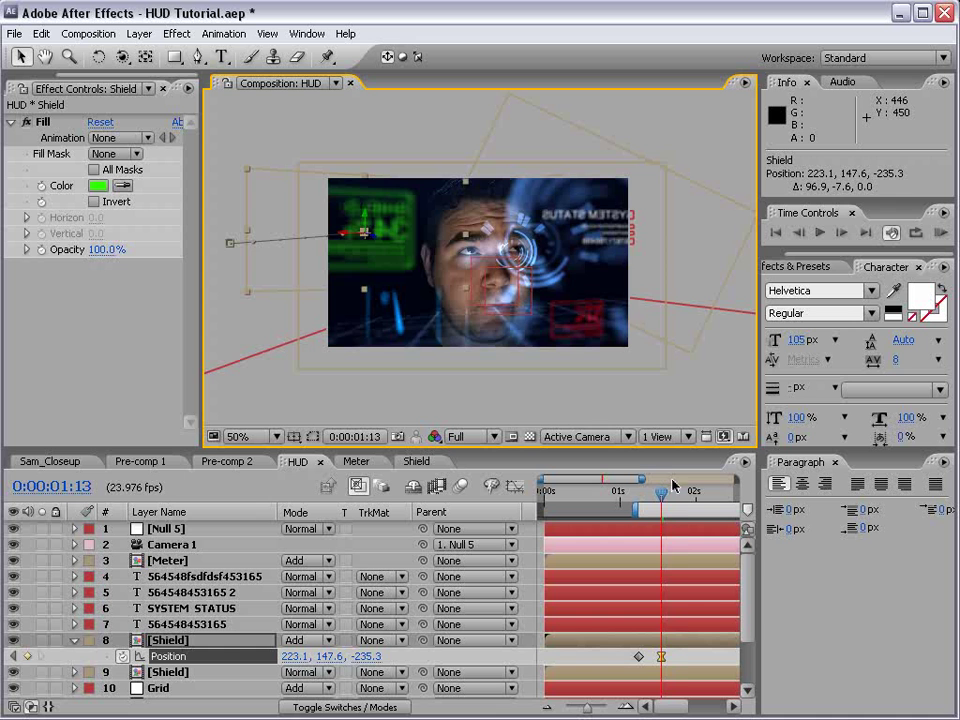
left_click_drag(678, 490, 689, 490)
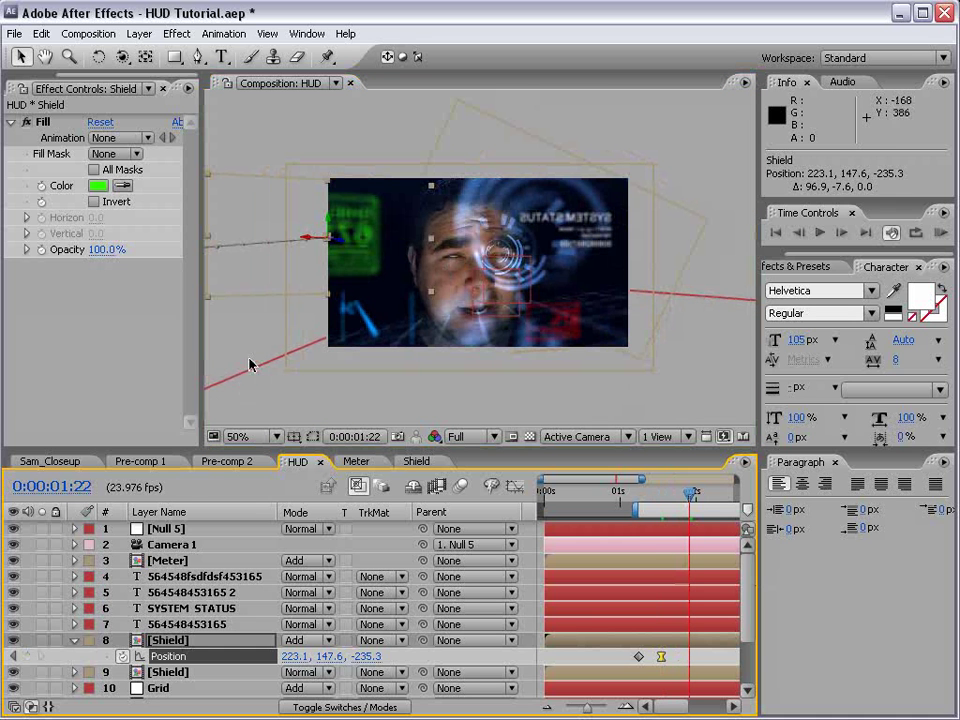
Enlarge the timeline area and create a 360 × 360 lime green solid in the HUD composition.
left_click_drag(245, 449, 242, 337)
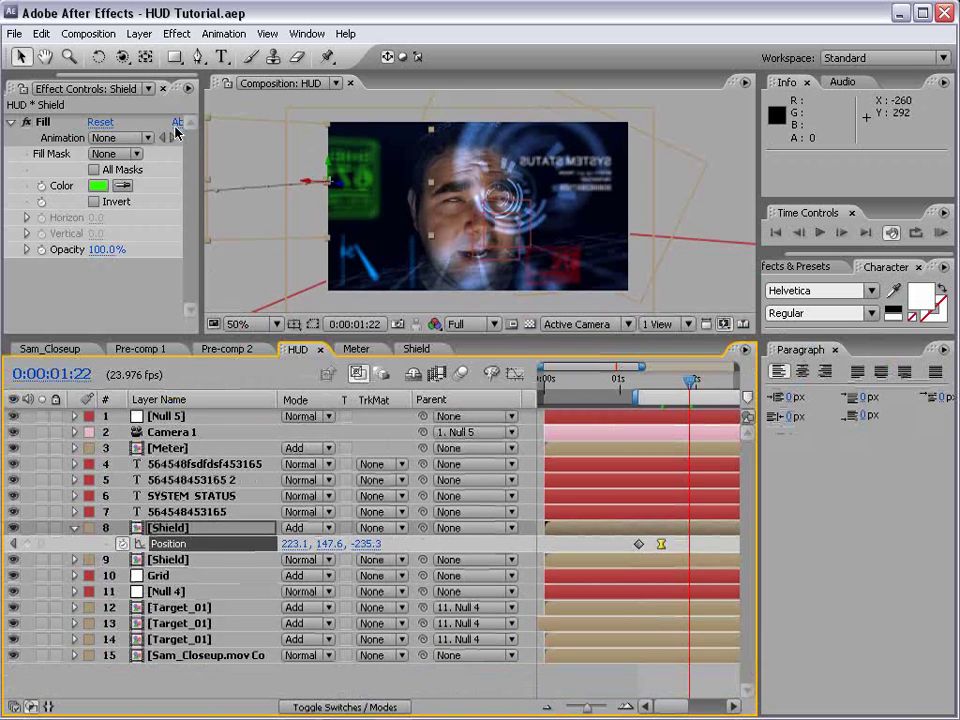
left_click(110, 33)
mouse_move(345, 33)
mouse_move(139, 33)
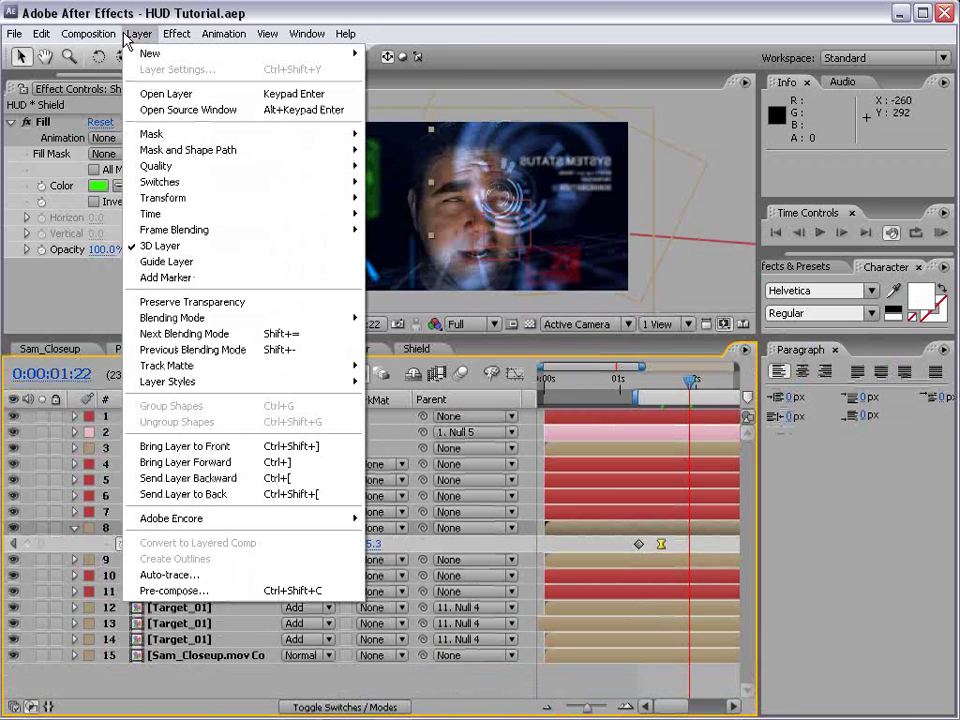
left_click(386, 68)
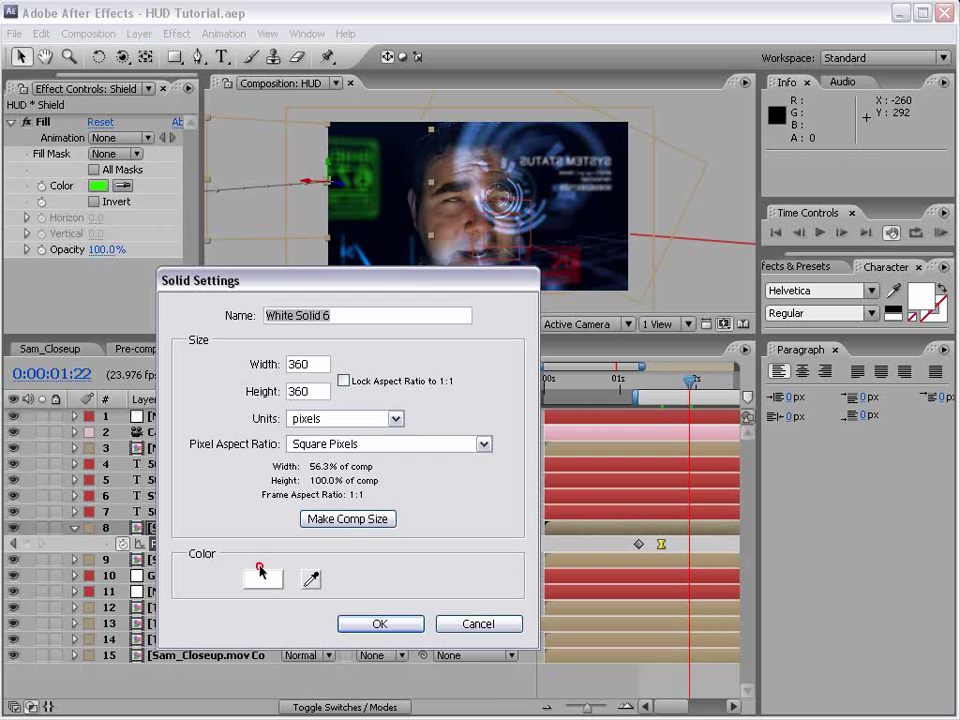
left_click(262, 578)
left_click(492, 638)
left_click(439, 465)
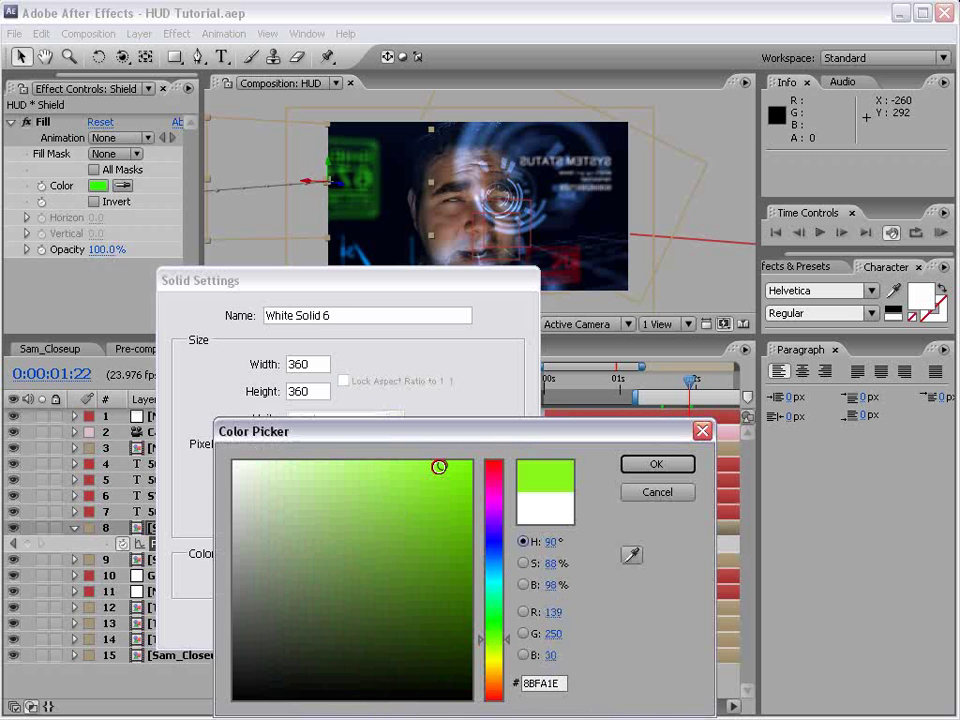
left_click(658, 468)
left_click(378, 624)
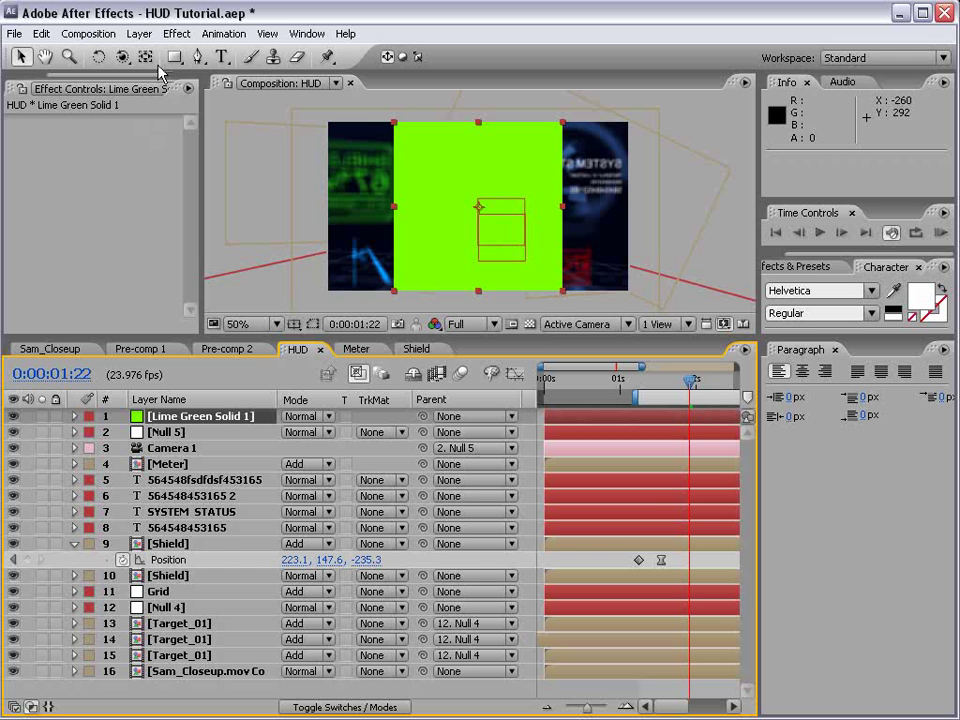
Resize the lime green solid to the composition size, 640 × 360 pixels.
left_click(139, 33)
left_click(185, 69)
left_click(337, 517)
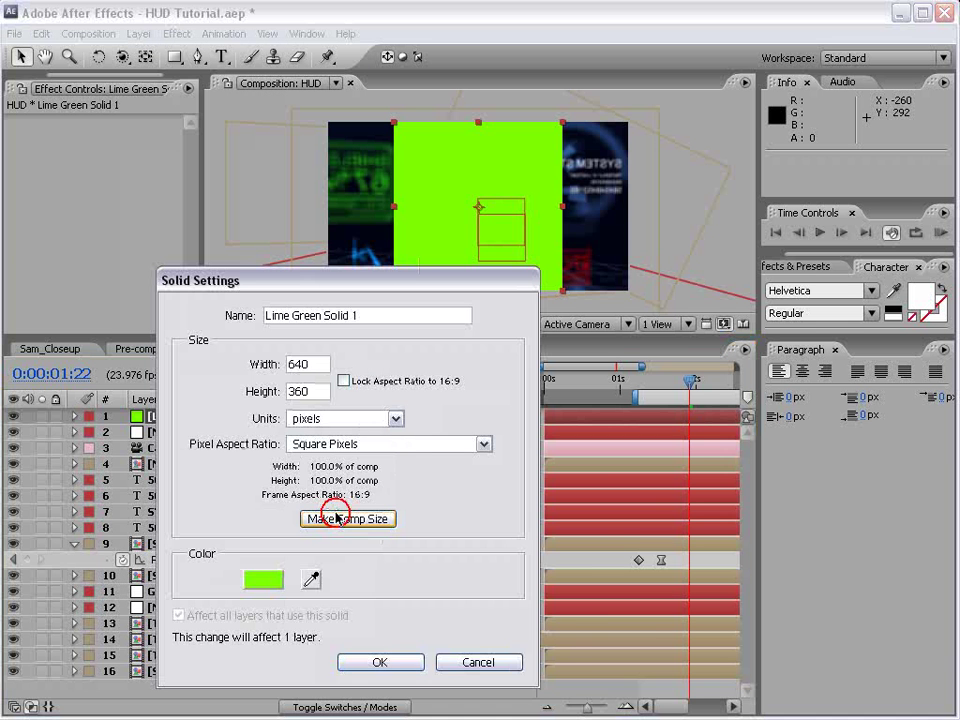
left_click(380, 662)
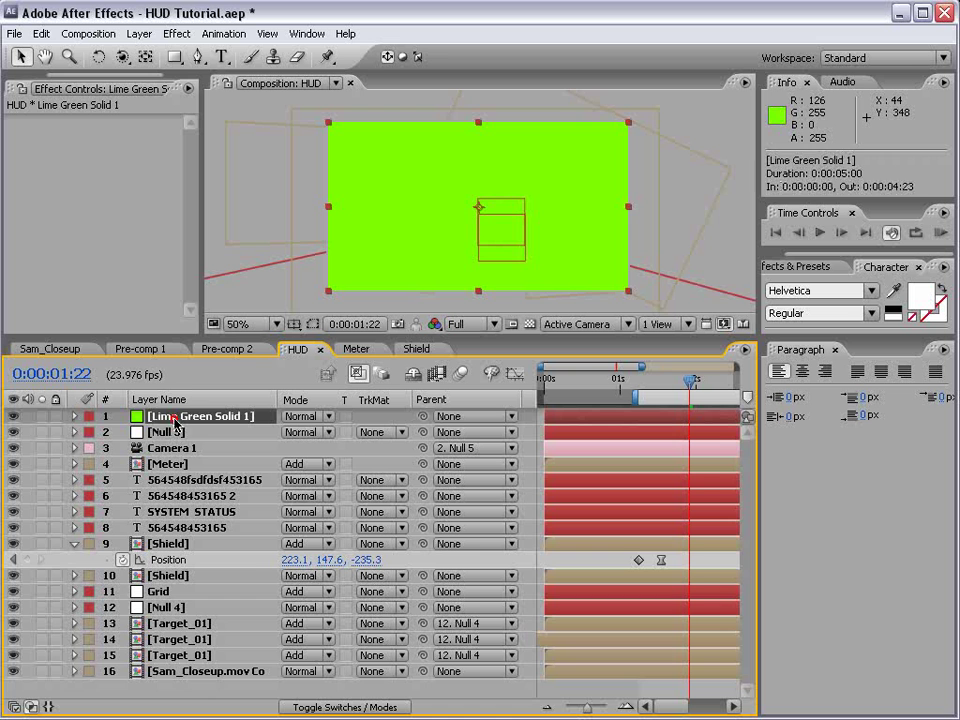
Copy the lime green solid, delete it from the HUD composition and open Sam_Closeup.mov Comp 3.
key("ctrl+c")
key("Delete")
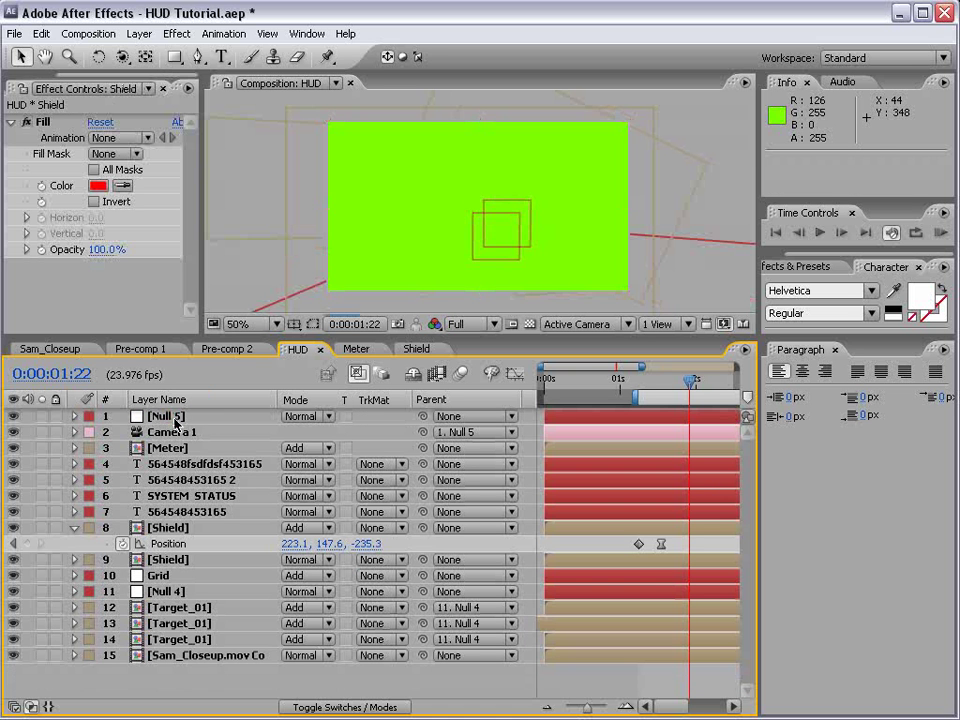
left_click(178, 655)
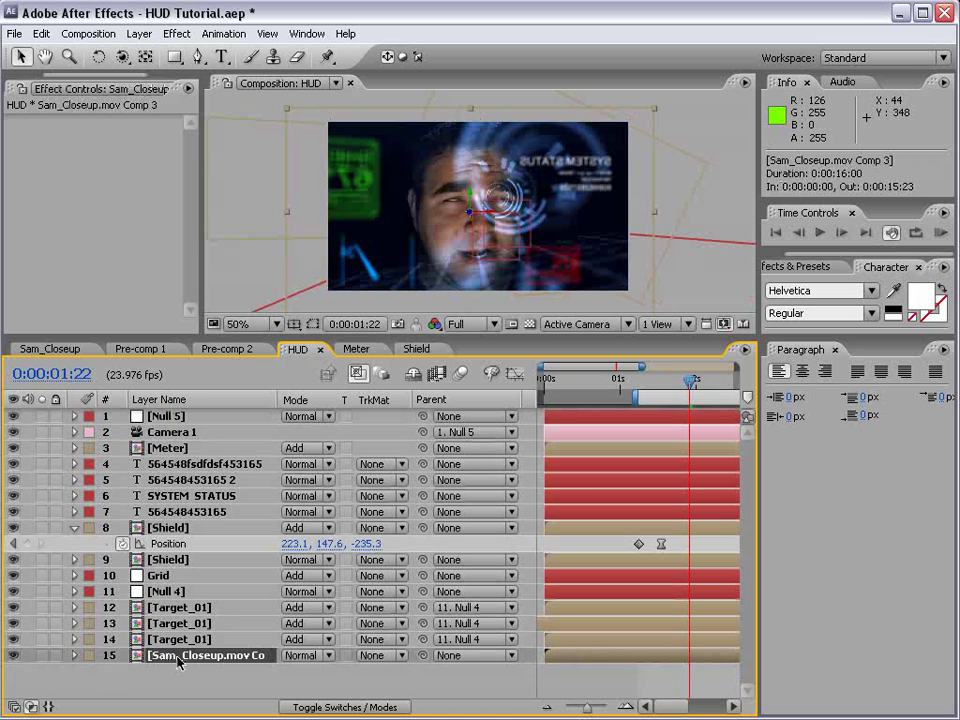
double_click(175, 657)
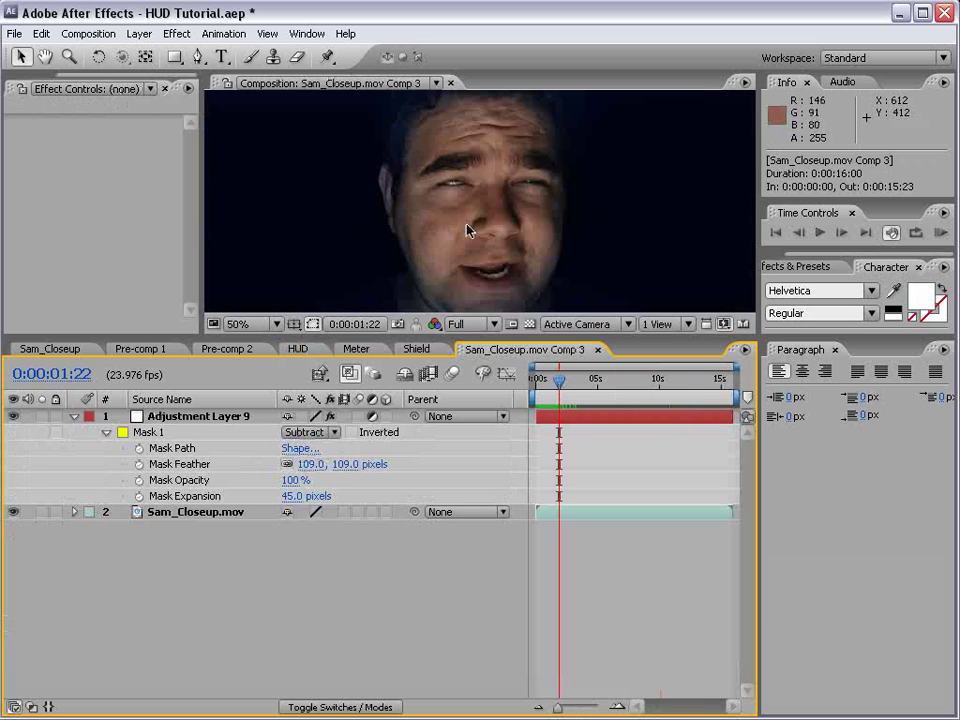
Paste the lime green solid into the face composition at 0:00:02:12 and move it over the face, to about 594, 400.
scroll(350, 167, "down", 1)
scroll(480, 197, "up", 1)
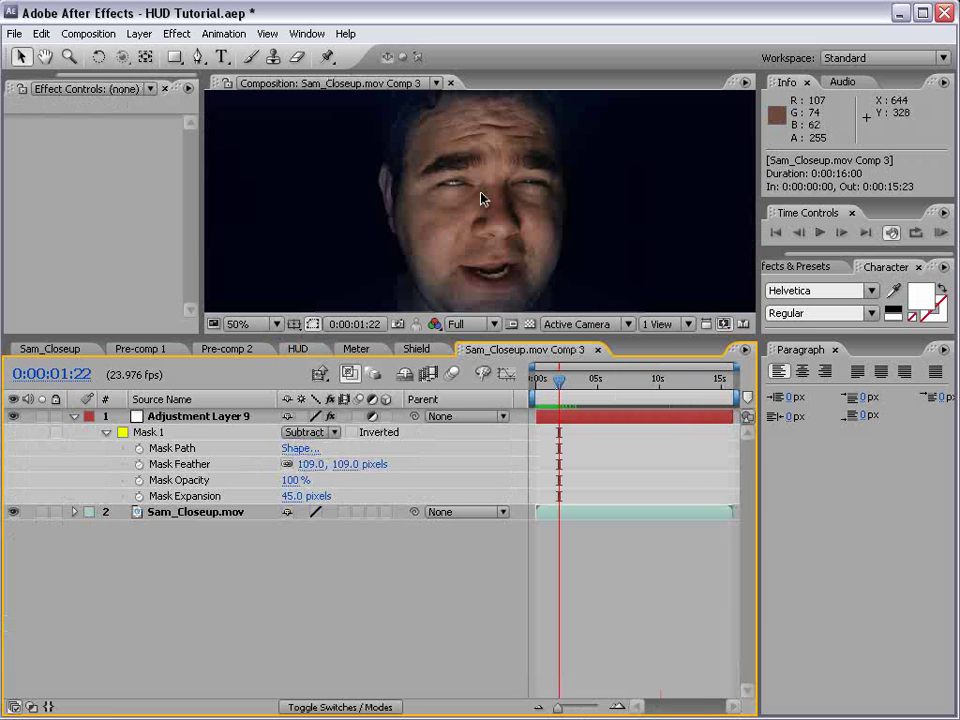
left_click(563, 386)
left_click_drag(563, 386, 567, 390)
key("ctrl+v")
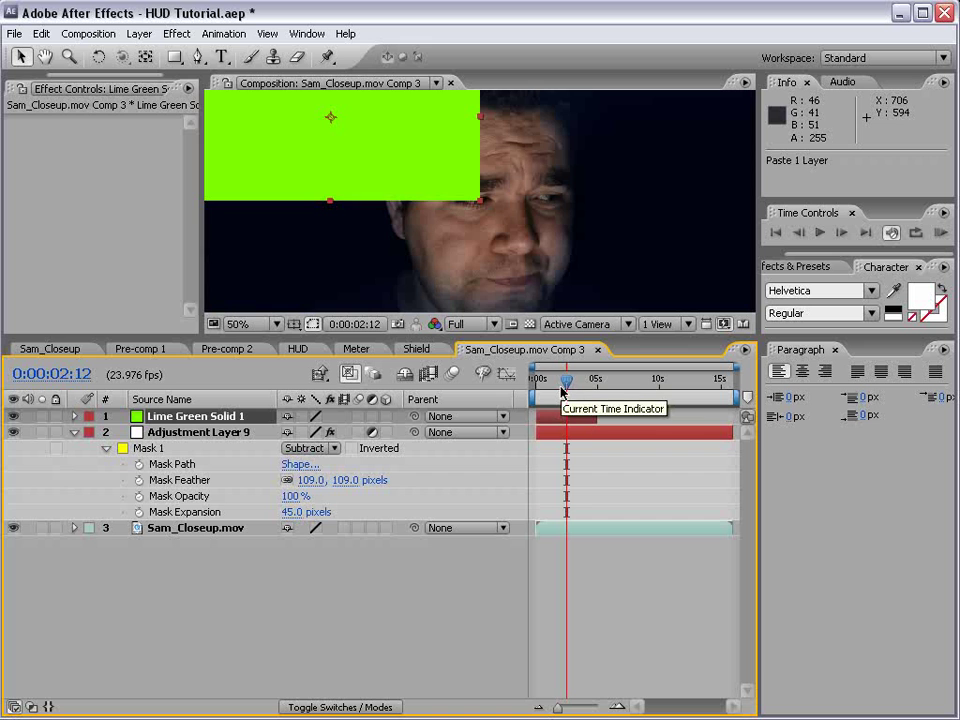
left_click_drag(405, 189, 542, 299)
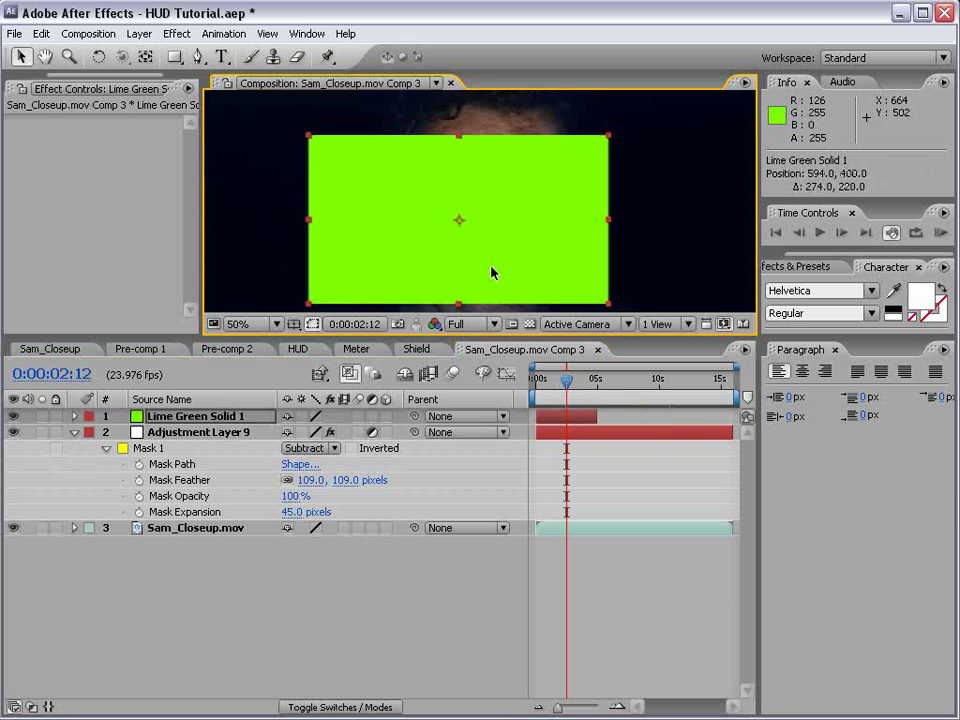
left_click(198, 57)
left_click(459, 147)
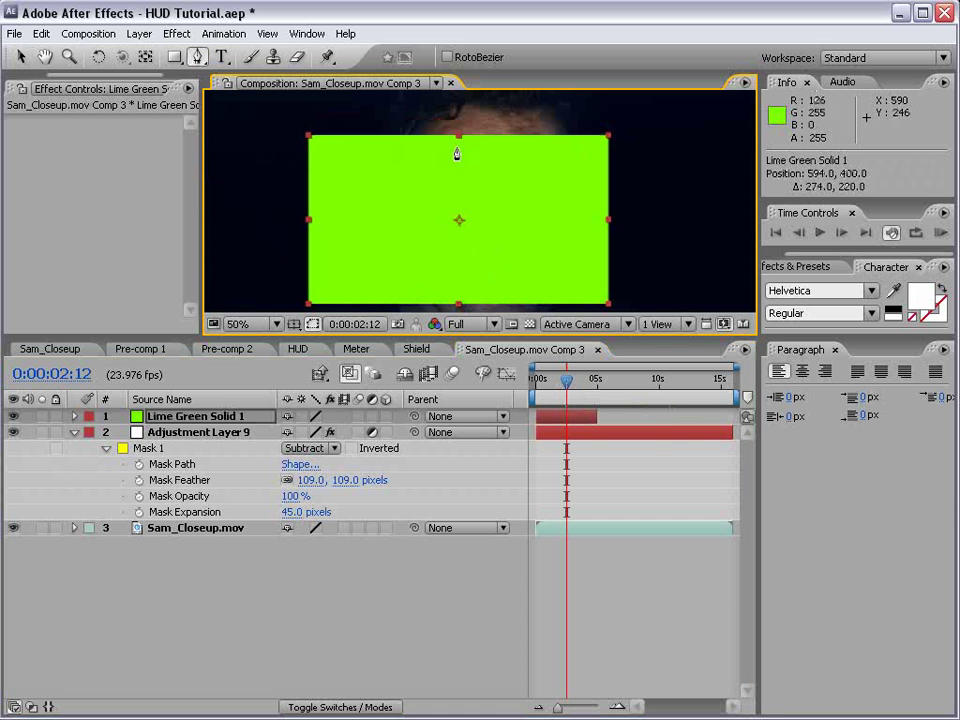
key("ctrl+z")
key("v")
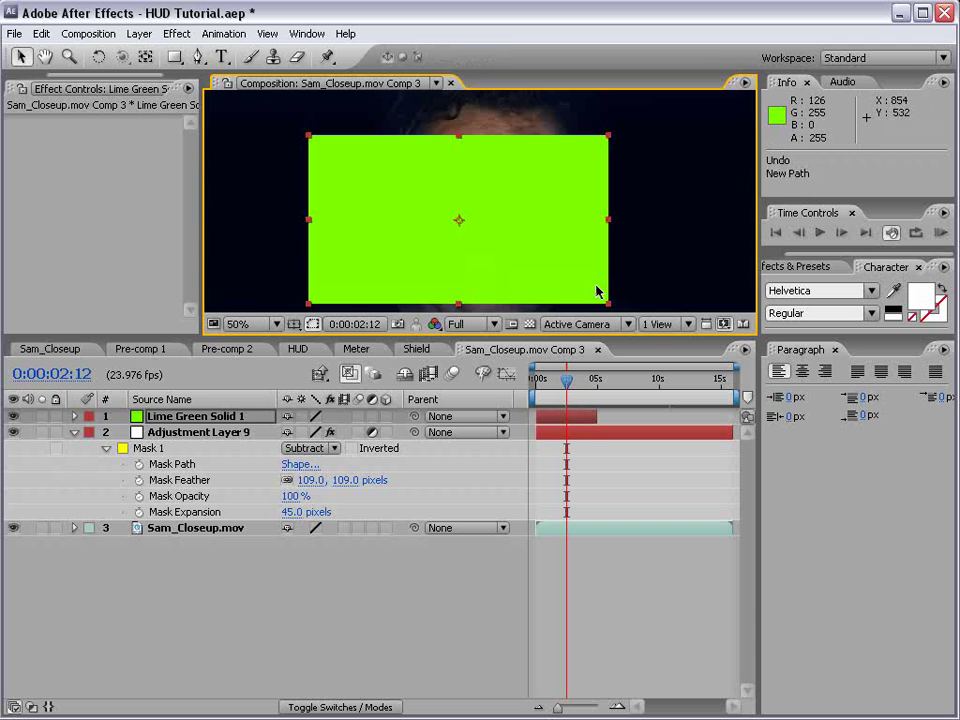
Scale the lime green solid to about 125%, 238% and draw a five-point Pen mask over the side of the face facing the green graphic.
key("comma")
left_click_drag(543, 252, 563, 310)
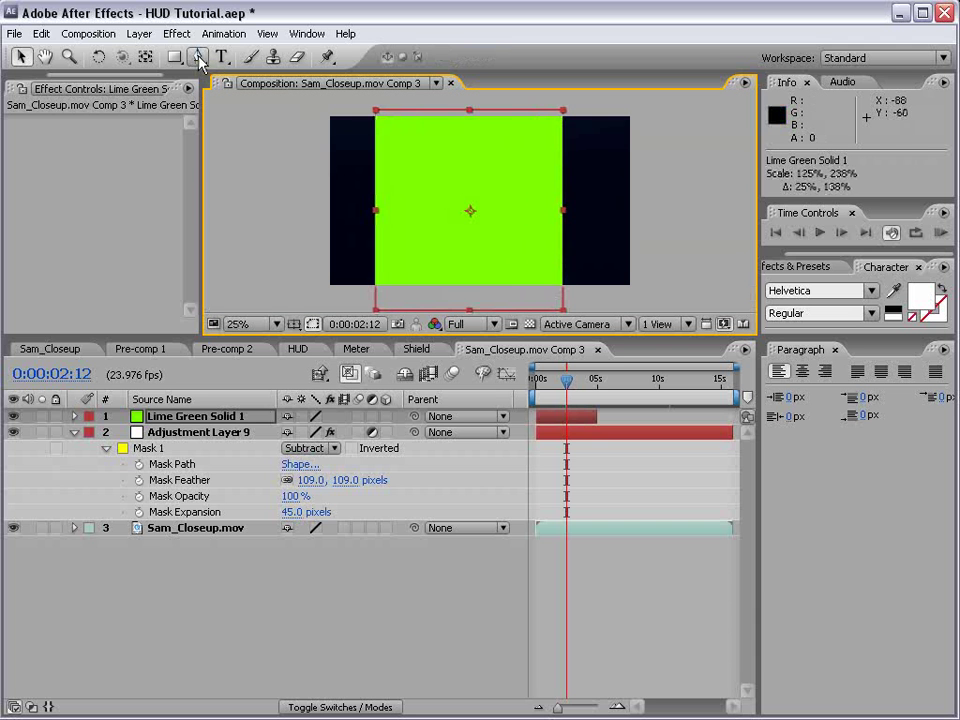
left_click(198, 57)
left_click(440, 151)
left_click(433, 230)
left_click(463, 268)
left_click(481, 224)
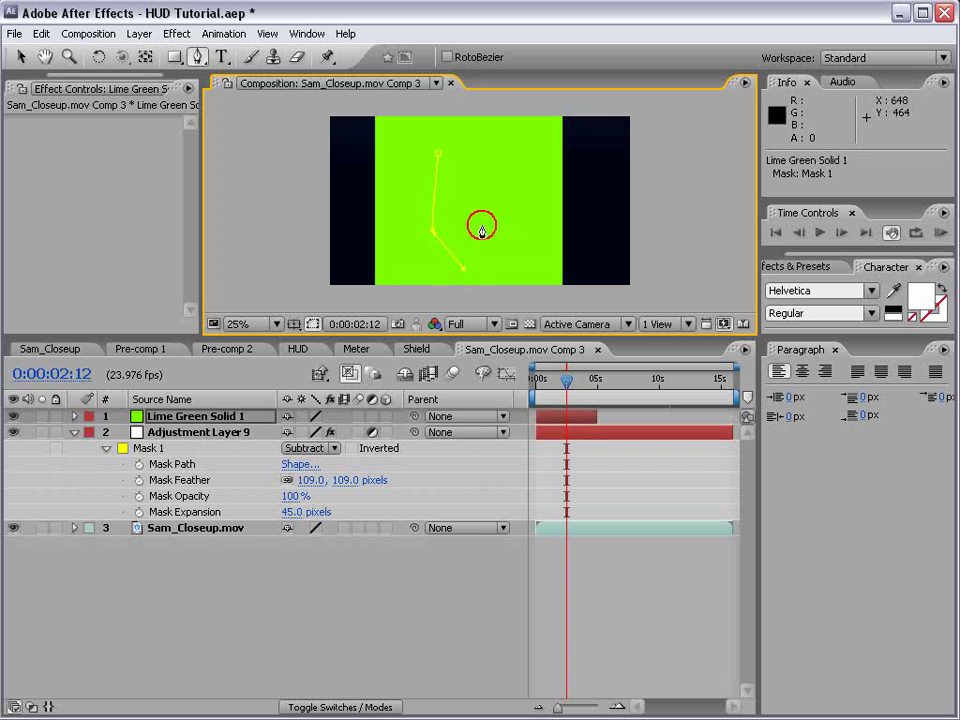
left_click(446, 151)
Feather the solid's mask by 76 pixels and set the solid's blending mode to Classic Color Dodge.
key("f")
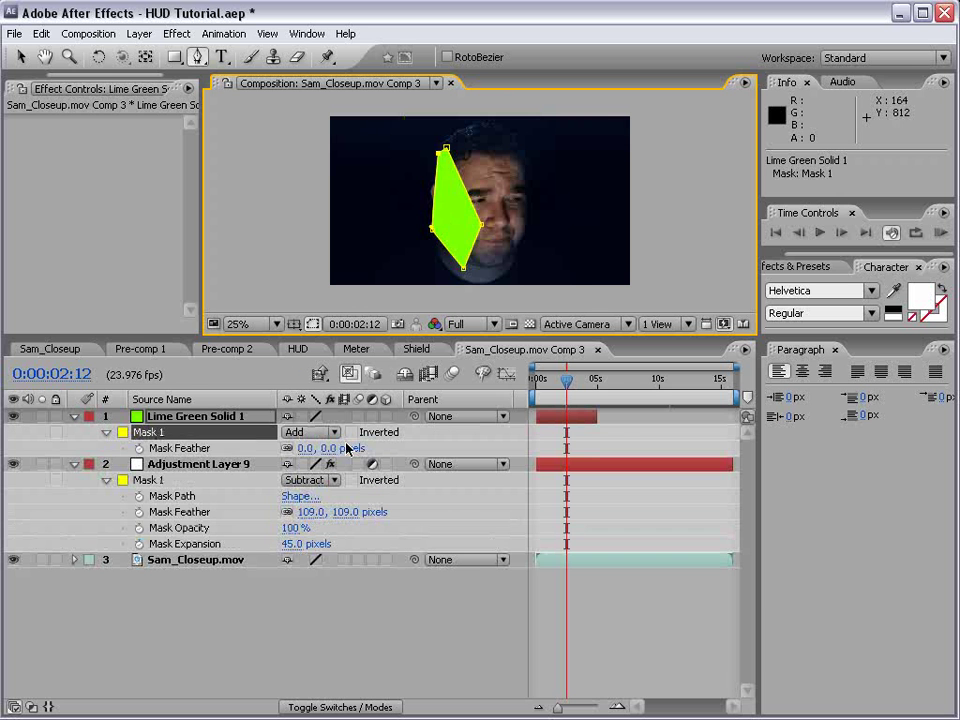
left_click_drag(354, 448, 390, 448)
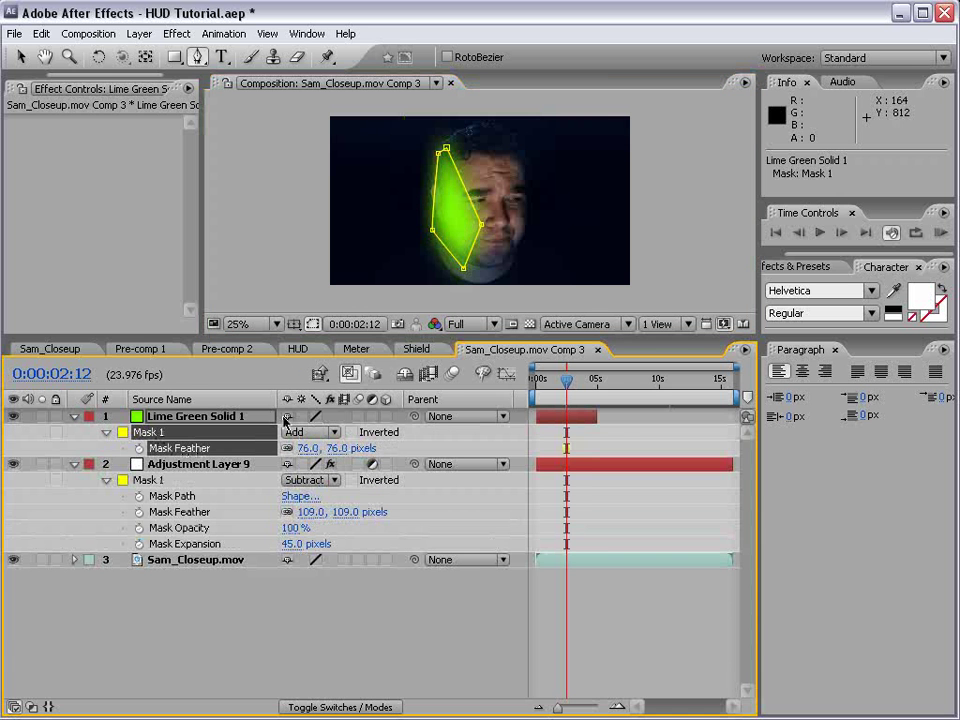
key("F4")
left_click(300, 416)
left_click(290, 596)
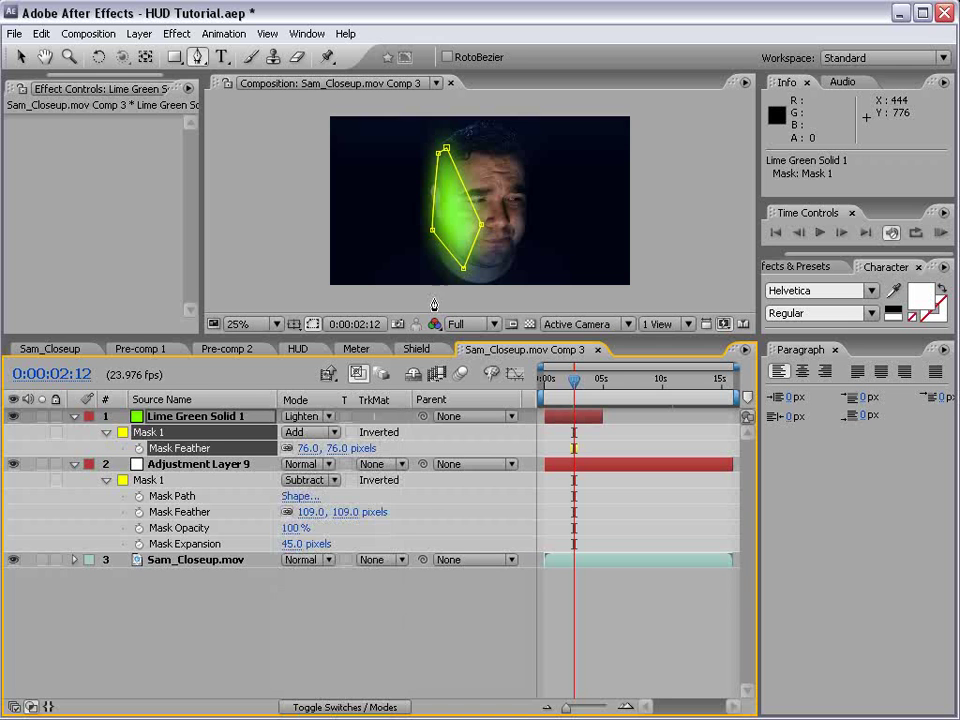
key("shift+equal")
key("shift+equal")
key("shift+equal")
key("shift+equal")
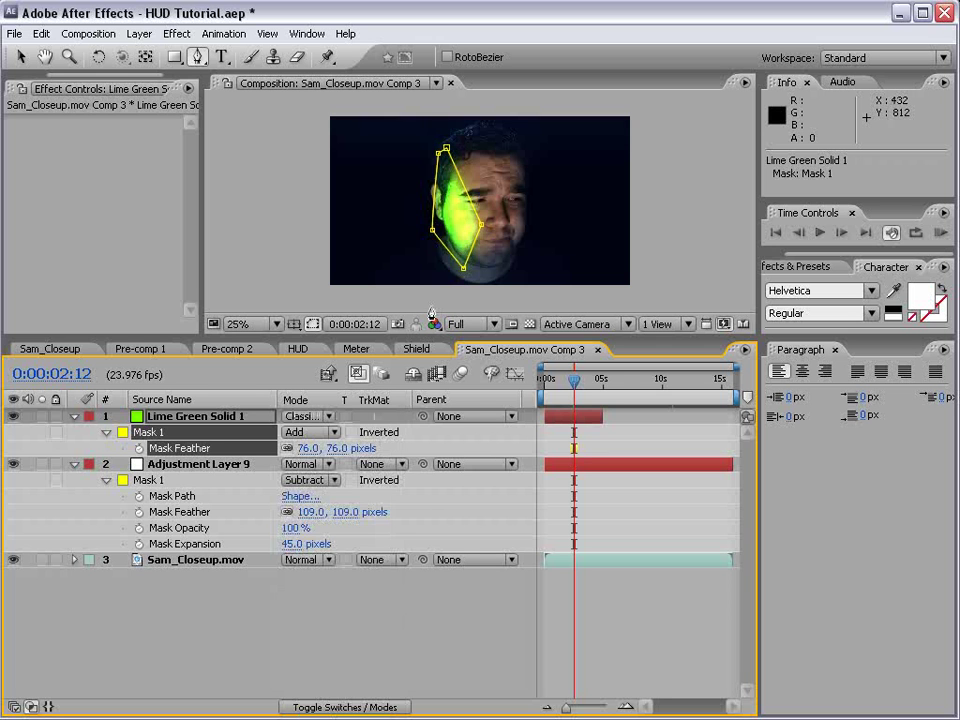
key("shift+minus")
key("period")
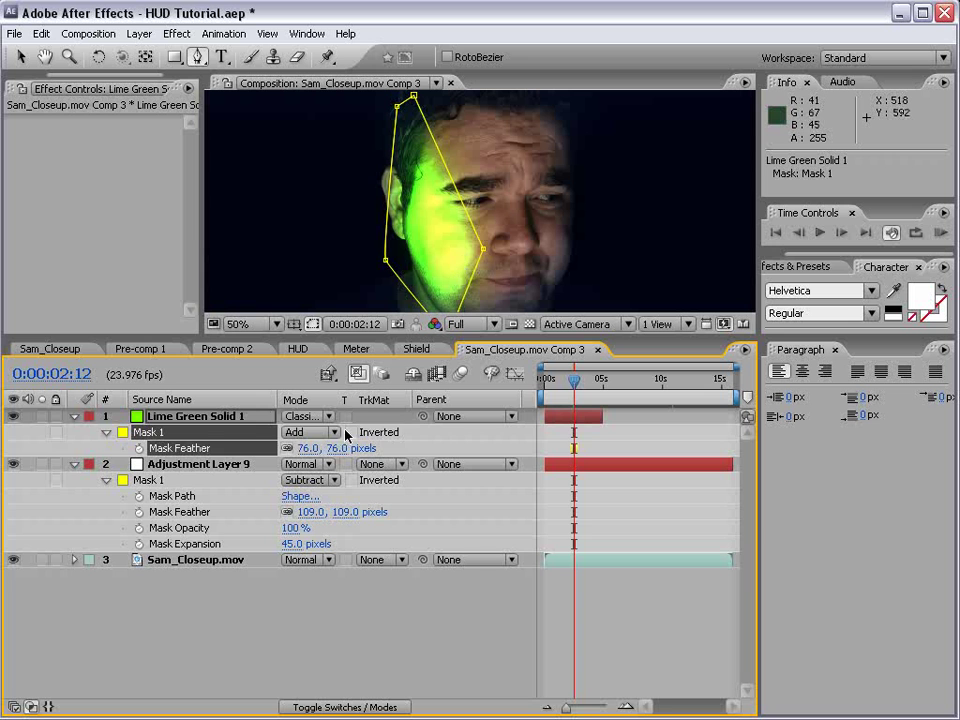
Lower the lime green solid's opacity to 51%.
key("t")
left_click_drag(295, 436, 249, 433)
key("v")
left_click(603, 592)
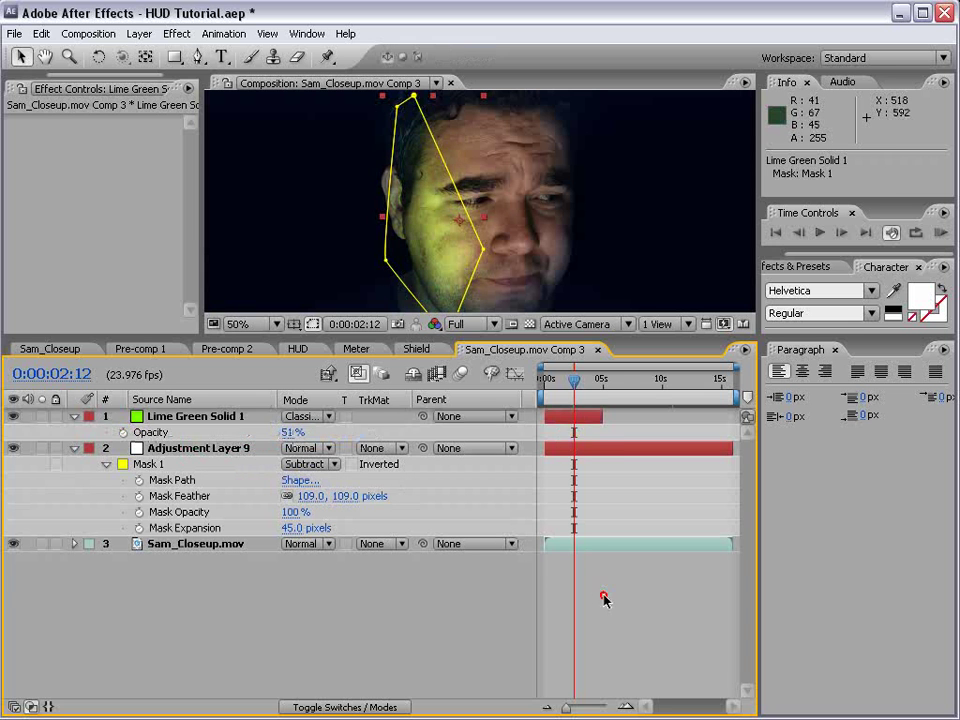
Keyframe the lime green solid's opacity to fade from 0% at 0:00:02:05 to 51% at 0:00:02:12.
left_click(577, 418)
key("t")
key("t")
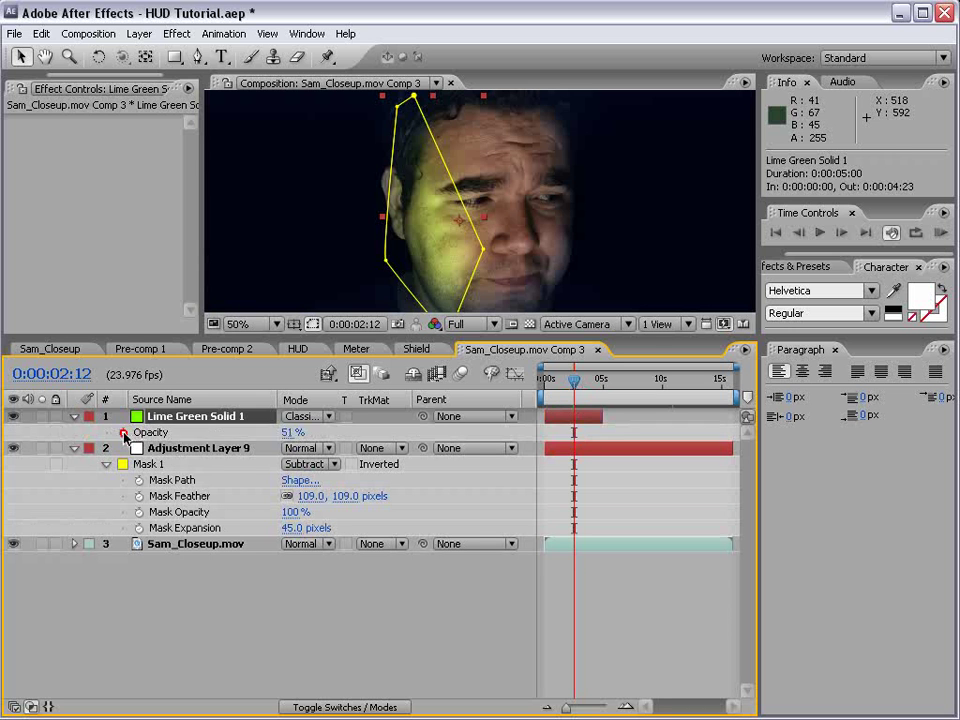
left_click(124, 433)
left_click_drag(574, 378, 570, 379)
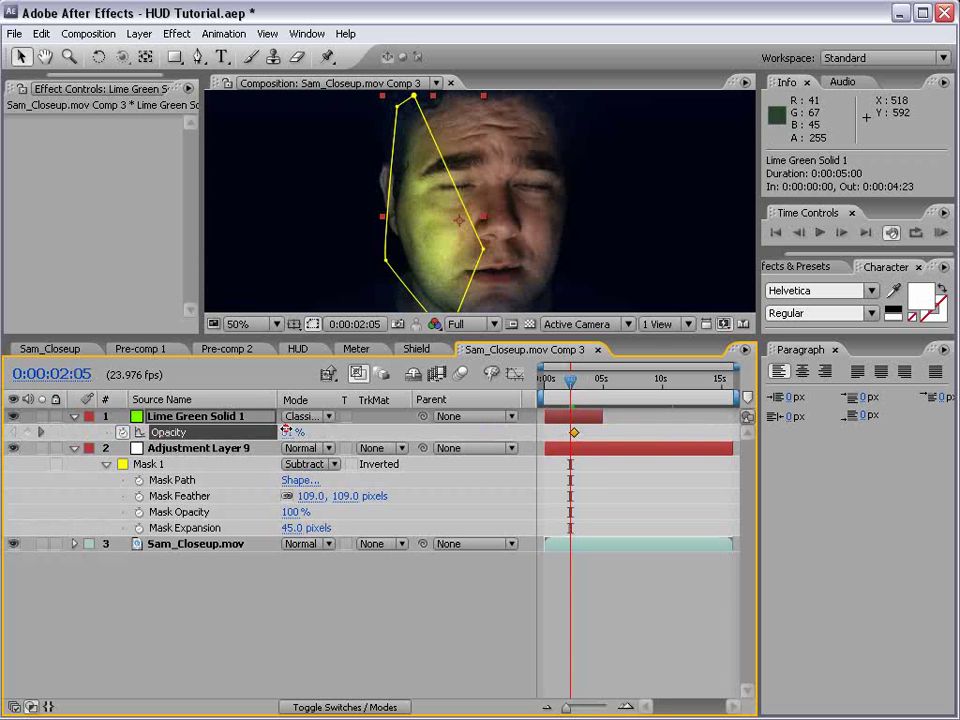
left_click(287, 432)
type("0")
key("Return")
Extend the lime green solid nearly to the end of the footage and shift its opacity fade to 0:00:02:18.
left_click_drag(603, 417, 730, 417)
left_click_drag(571, 384, 573, 425)
left_click(580, 437)
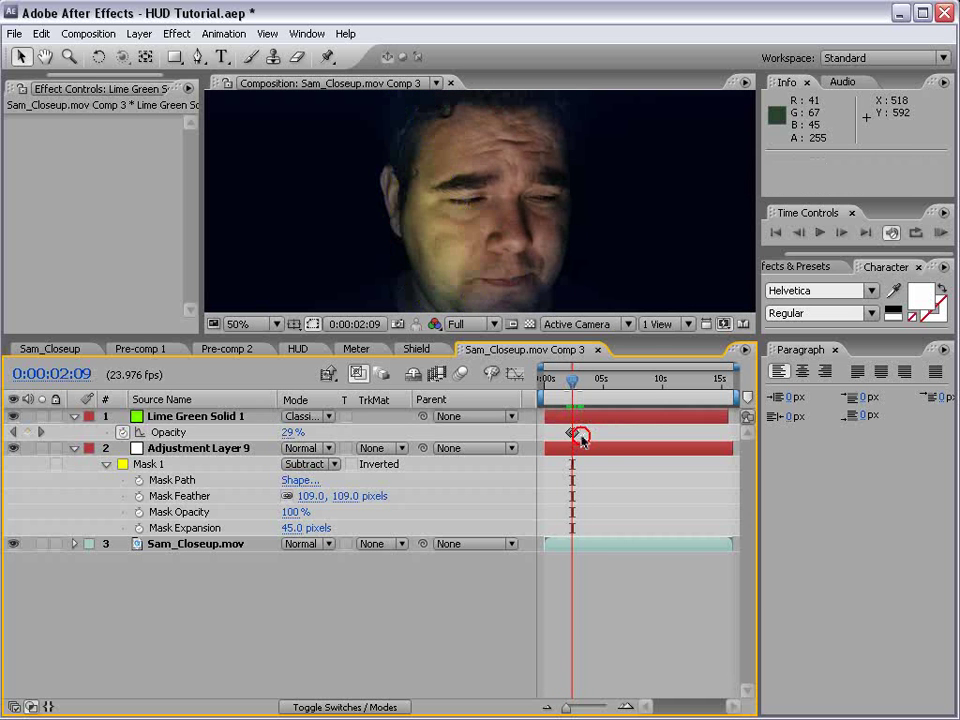
In the HUD composition, shift the green Shield's two position keyframes so that the second falls at about 0:00:02:15.
left_click(303, 350)
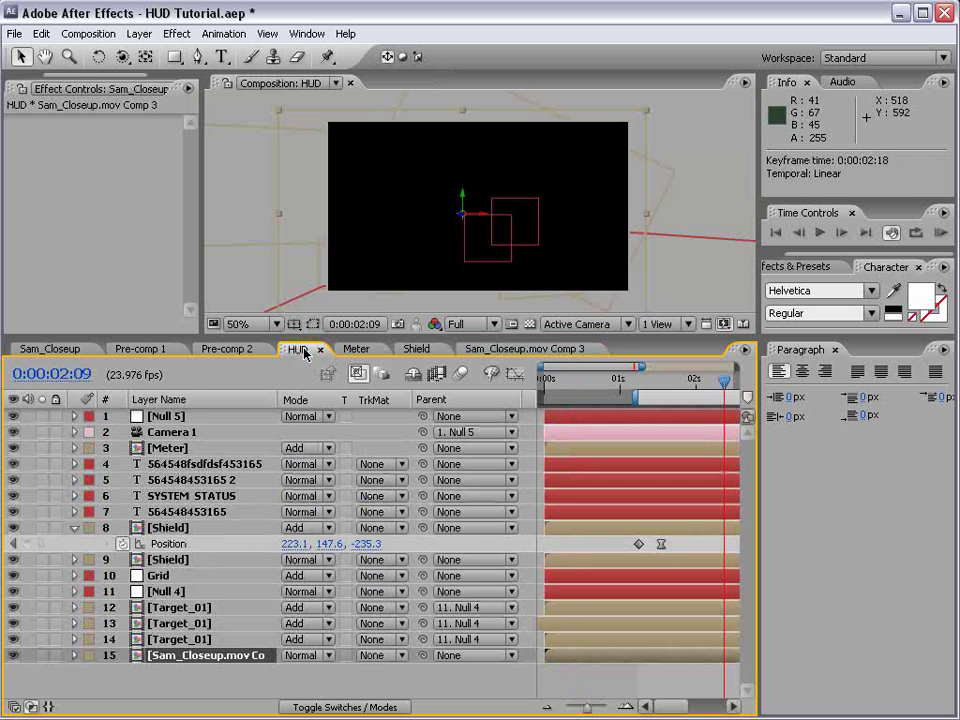
scroll(437, 230, "up", 1)
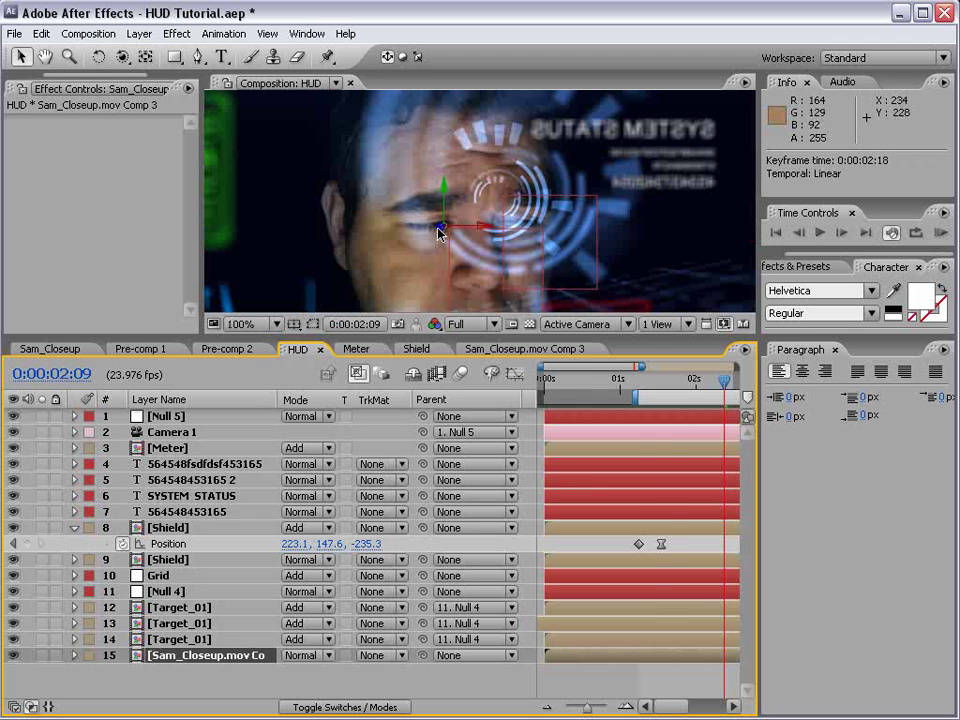
key("space")
left_click_drag(676, 486, 606, 484)
scroll(392, 220, "down", 1)
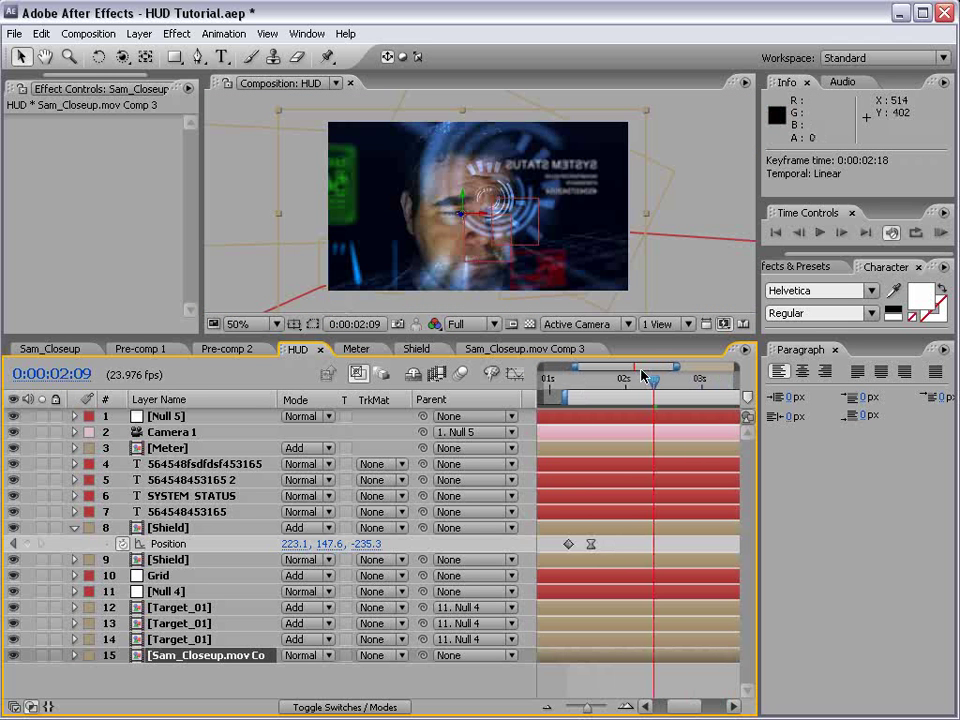
left_click(168, 527)
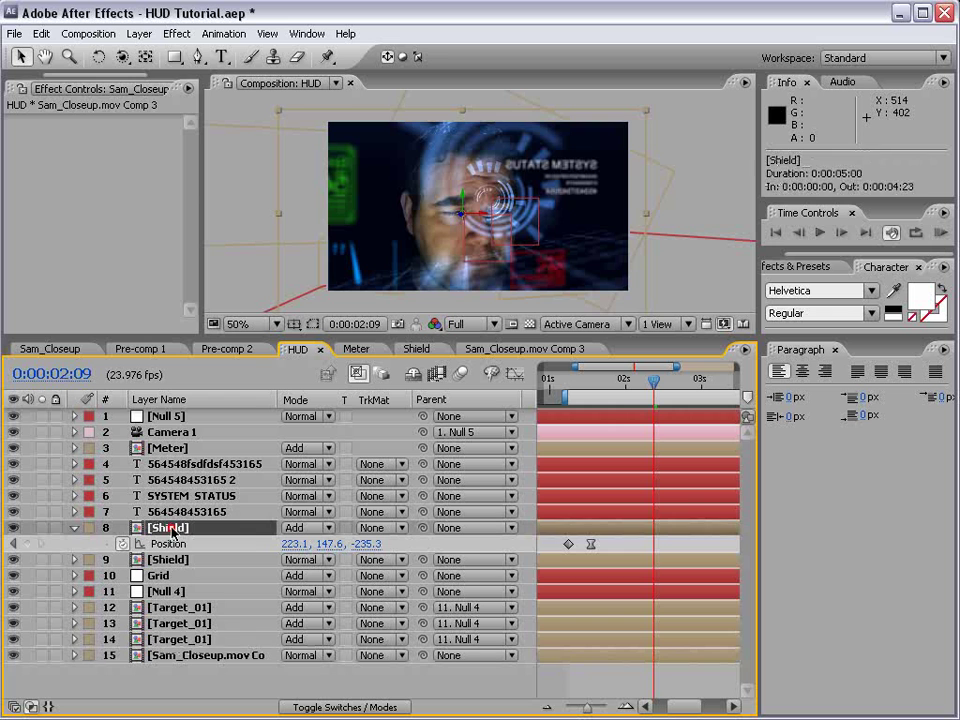
left_click_drag(554, 548, 671, 547)
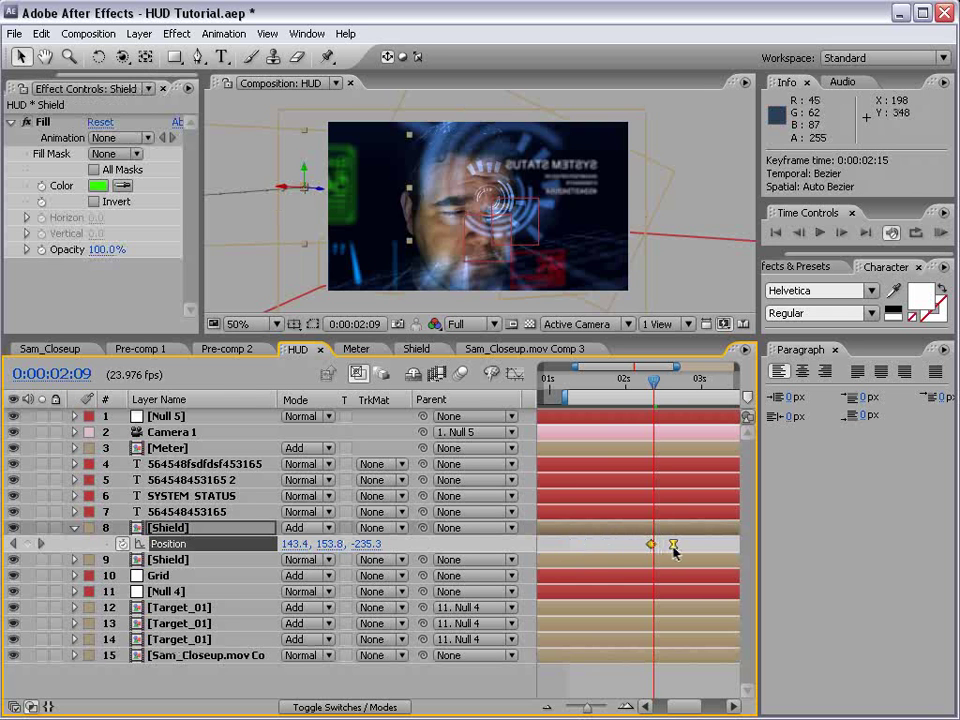
left_click(621, 546)
Go to 0:00:03:07 and examine the HUD composite in an enlarged view.
left_click_drag(656, 380, 724, 381)
key("grave")
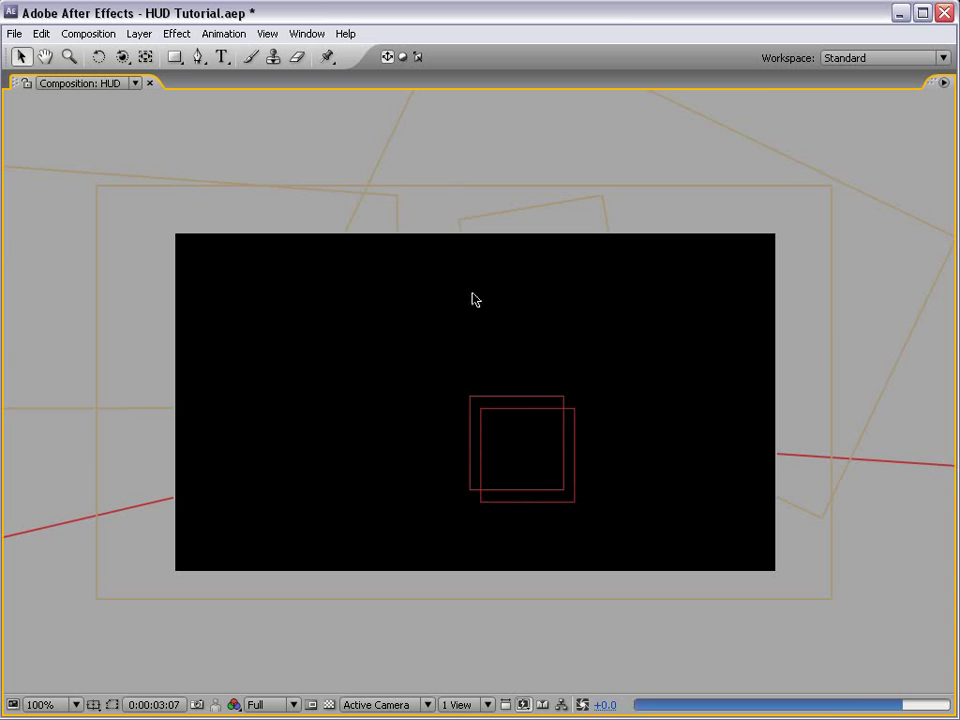
key("grave")
key("comma")
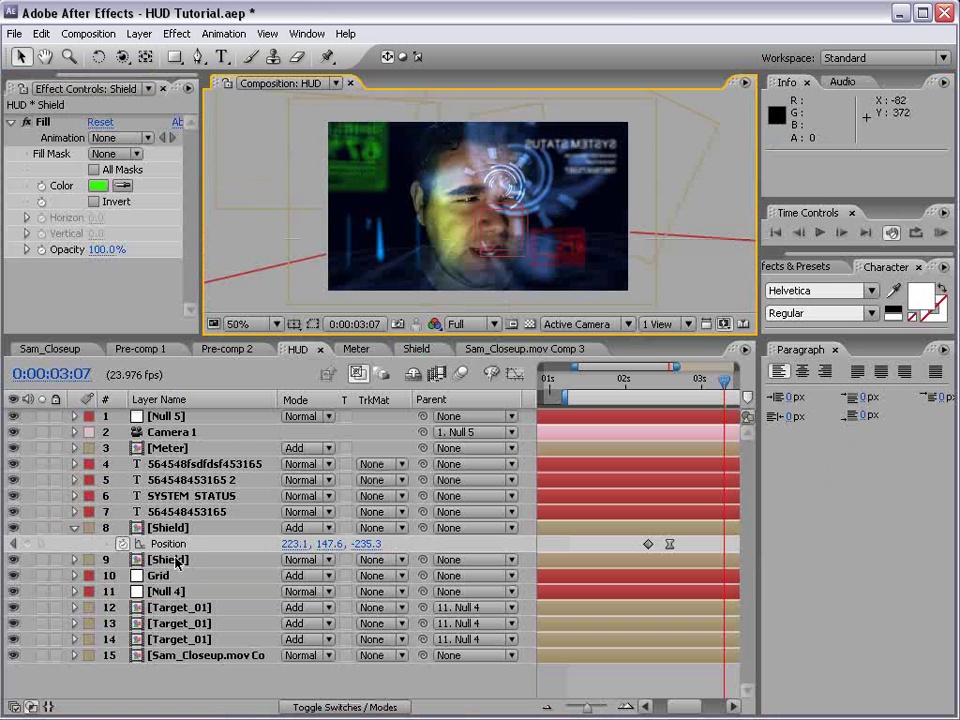
Solo the green Shield and face footage to examine the cast light up to 0:00:03:05, and save the project.
left_click(168, 528)
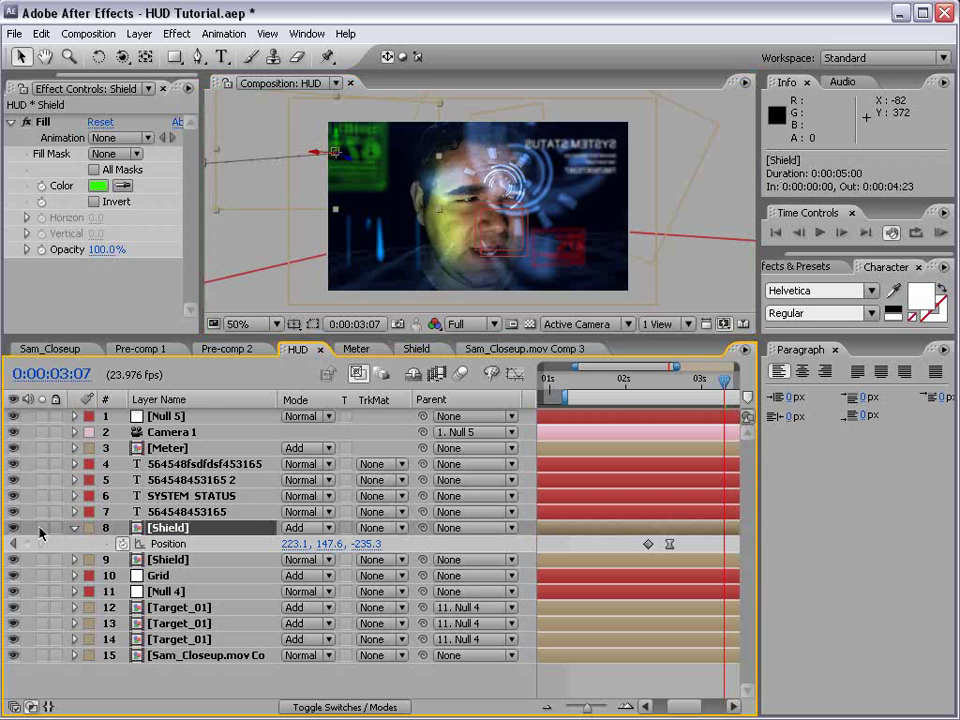
left_click(41, 527)
left_click(41, 655)
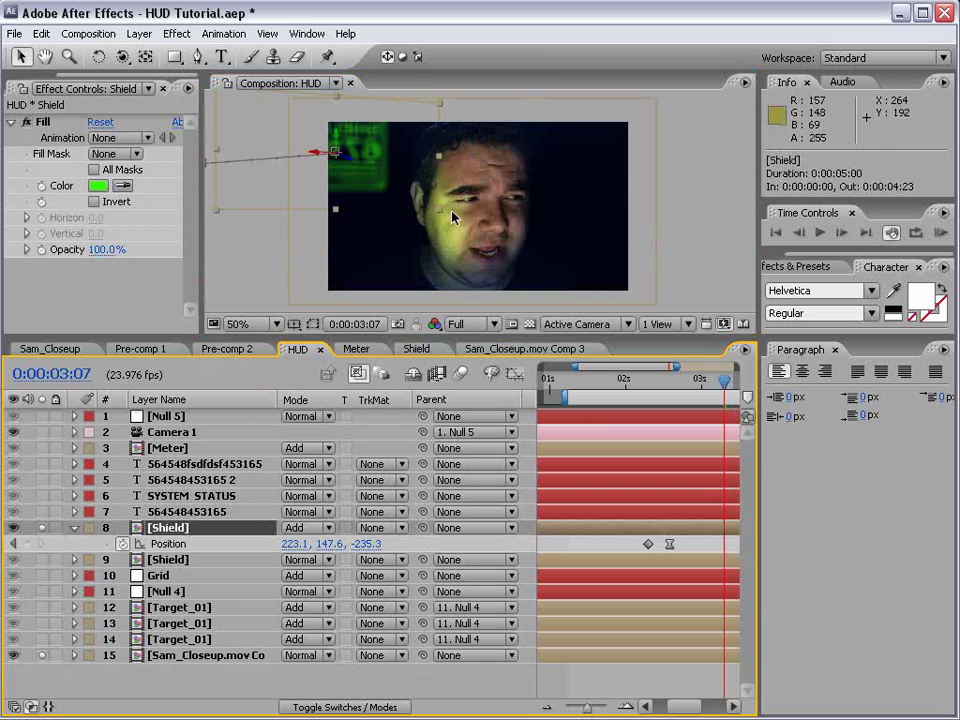
left_click(686, 386)
left_click_drag(686, 386, 717, 413)
key("minus")
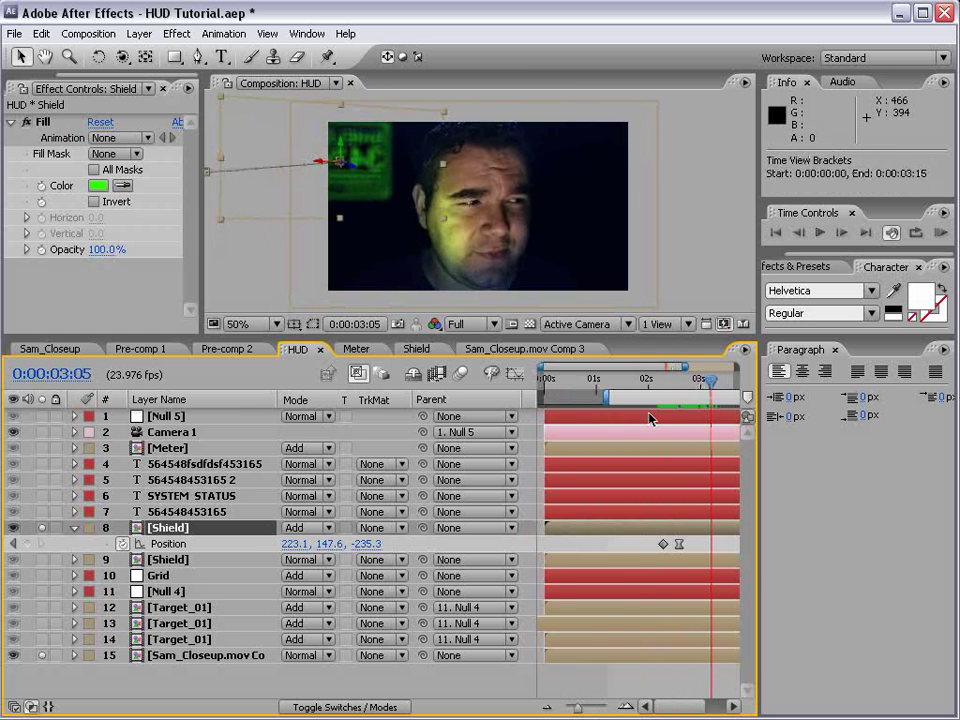
key("ctrl+s")
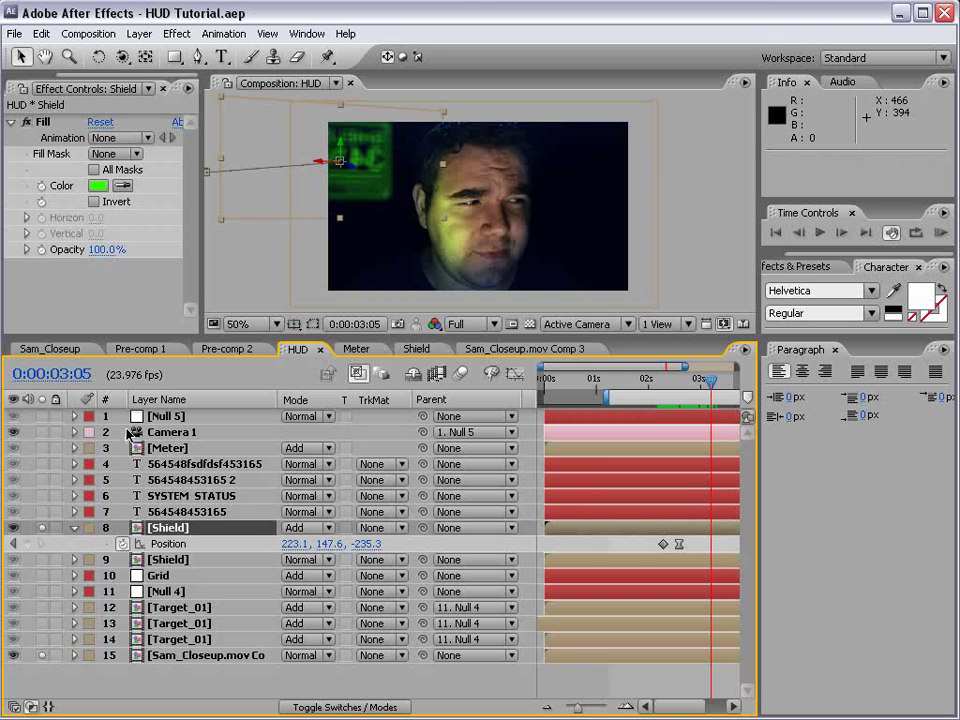
key("period")
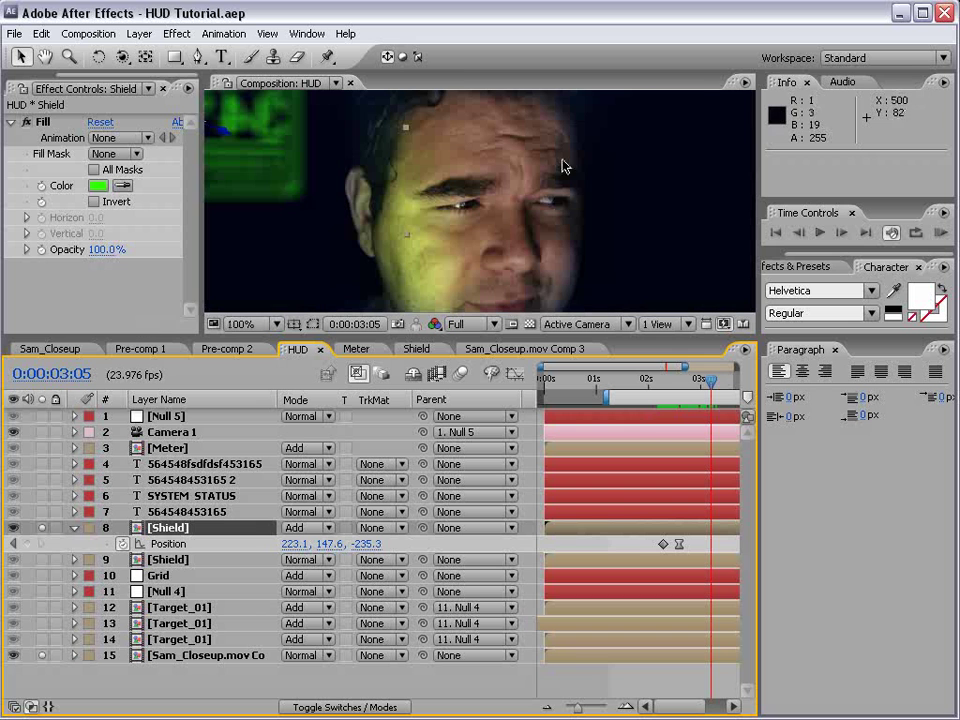
Collapse the green Shield's properties, turn off the solos to restore all layers, and save the project.
left_click(72, 533)
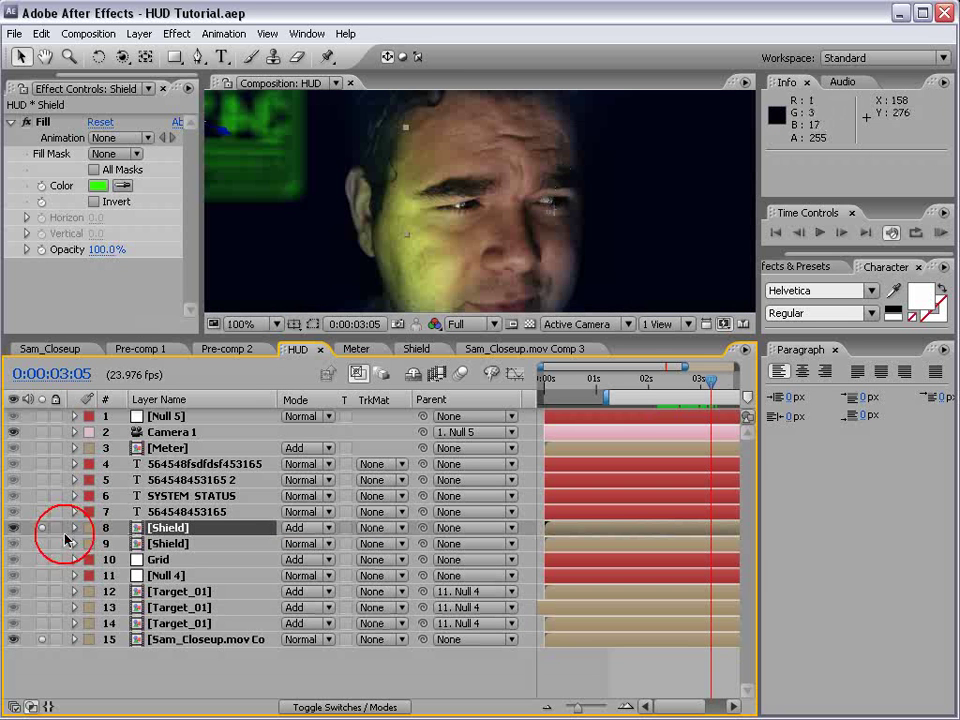
left_click(42, 640)
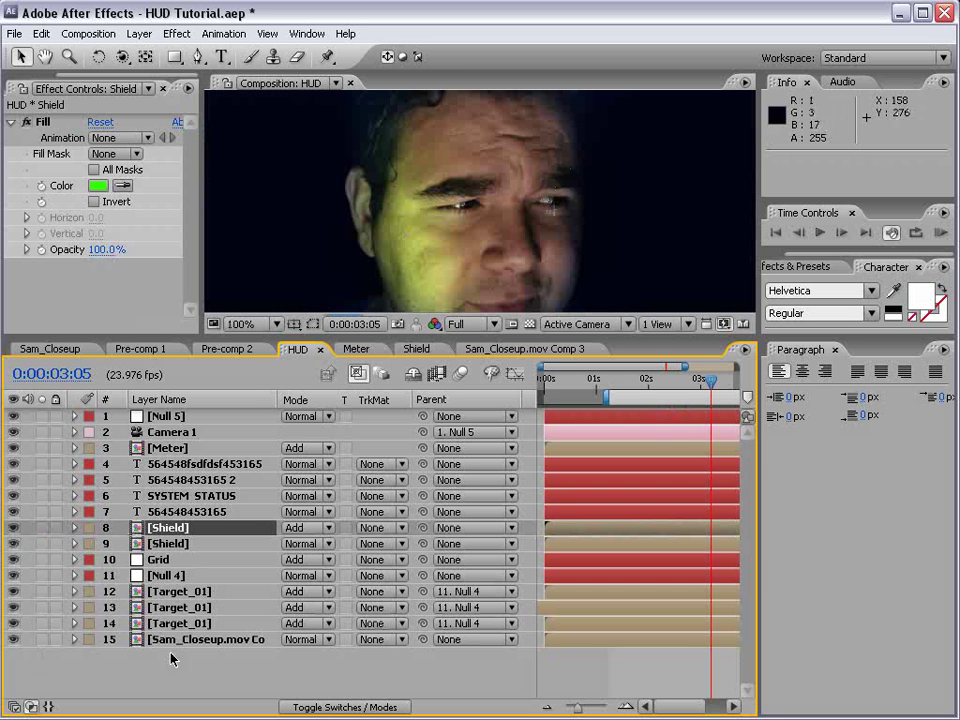
key("ctrl+s")
Examine the HUD composite in an enlarged view, and with the face footage temporarily hidden.
key("grave")
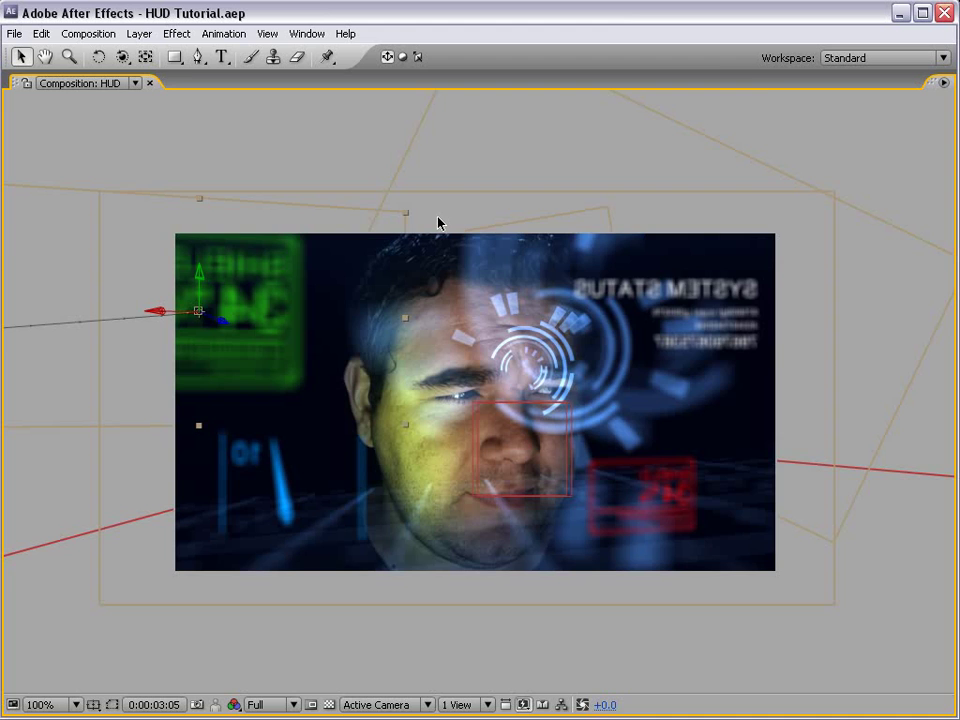
key("grave")
key("comma")
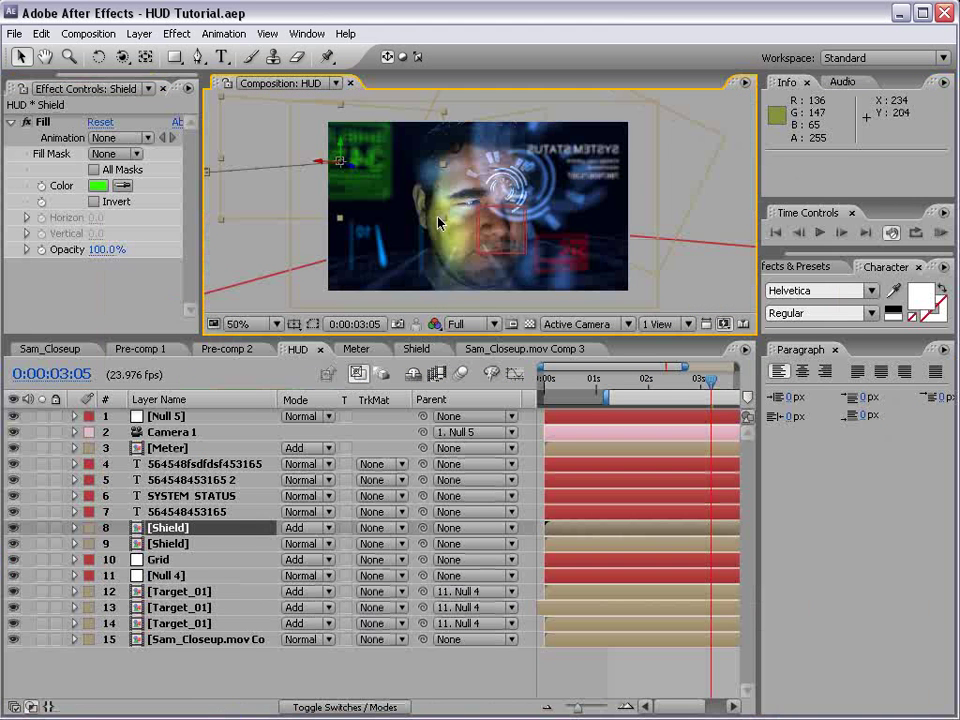
scroll(438, 222, "up", 2)
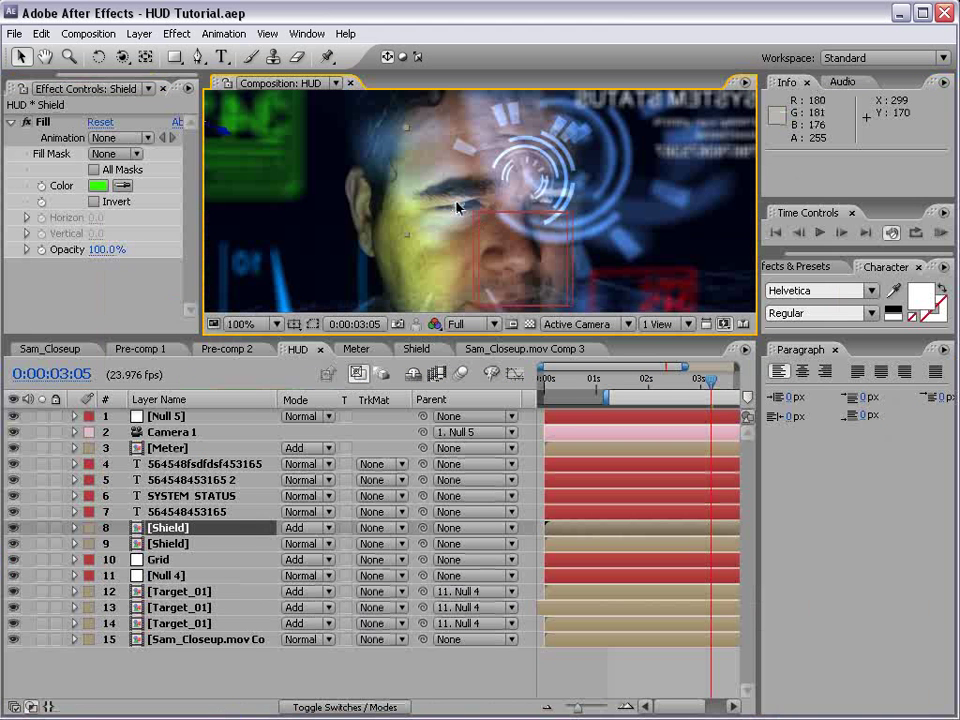
left_click(13, 639)
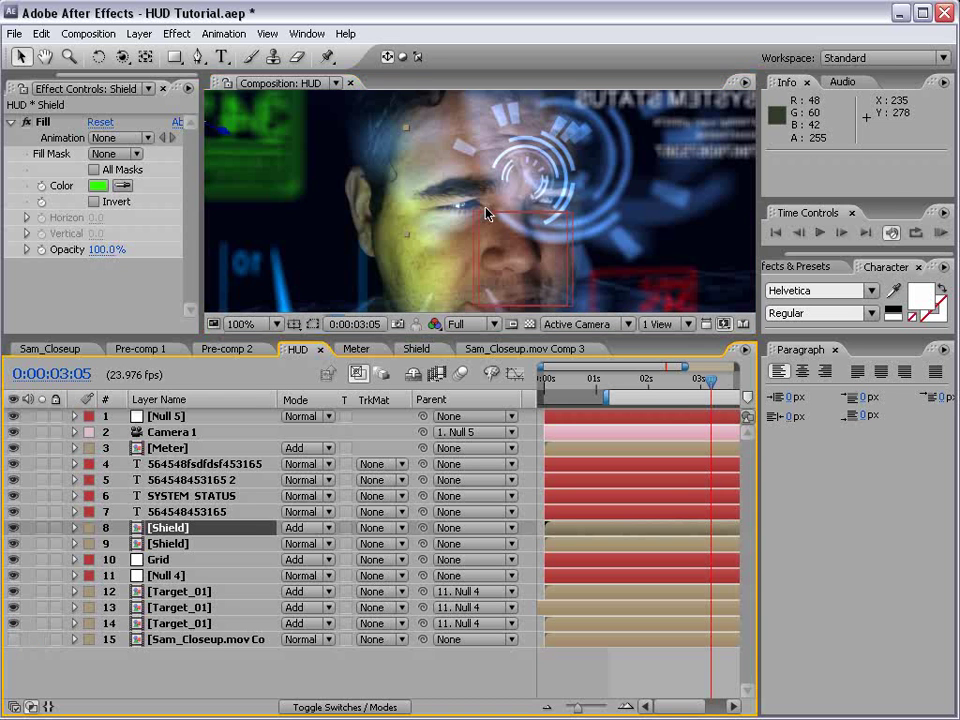
key("comma")
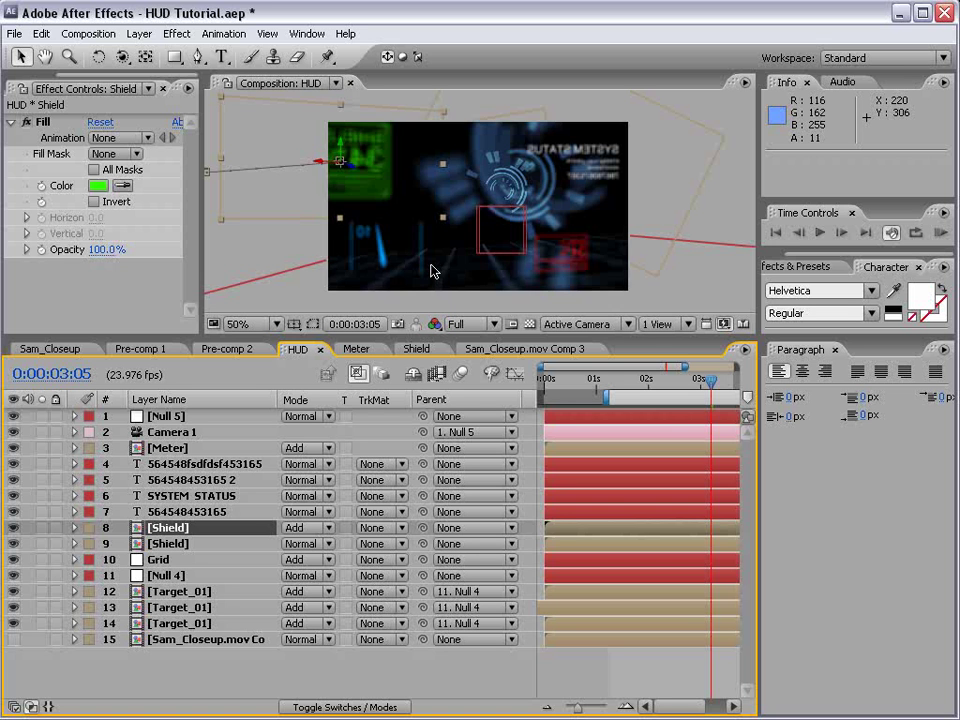
left_click(14, 640)
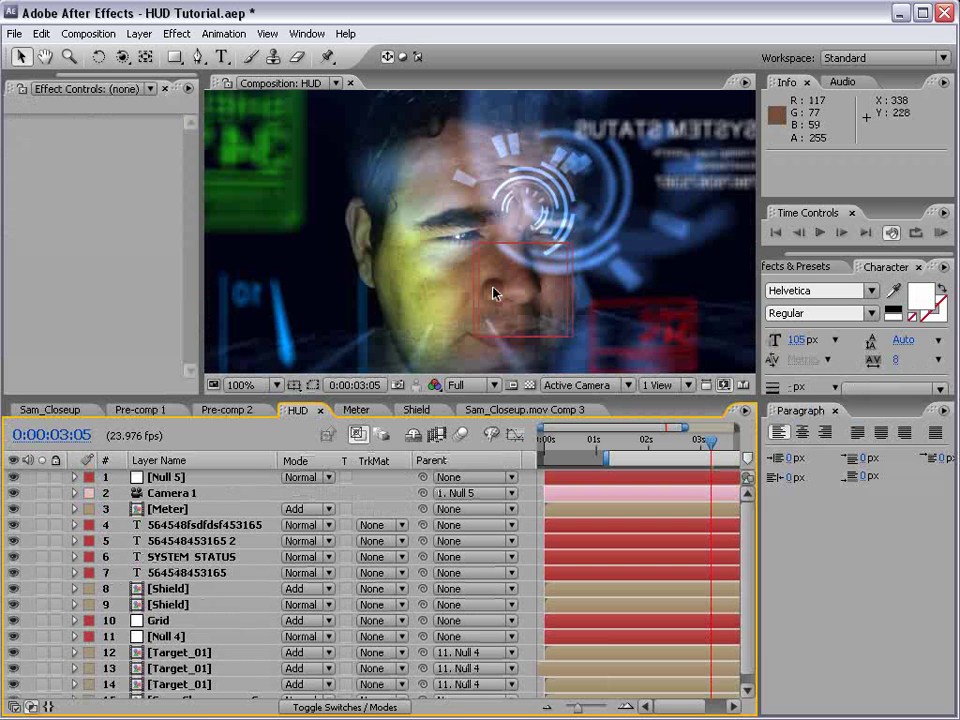
Open the Sam_Closeup composition and compare the soloed Untitled-3.psd and face footage layers with the full composite.
left_click(40, 409)
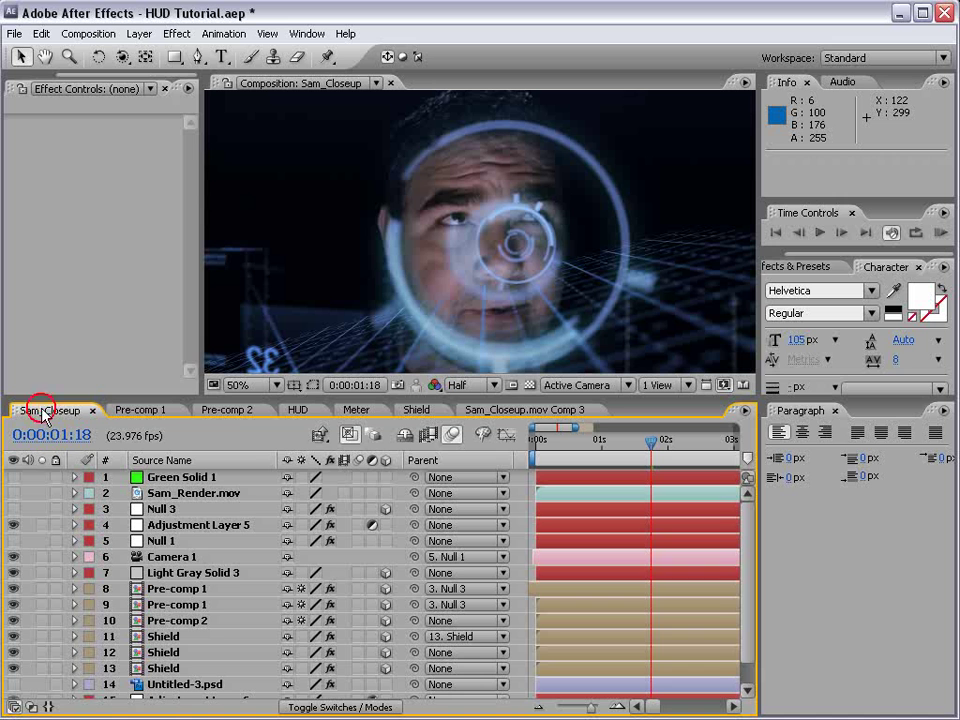
scroll(196, 650, "down", 2)
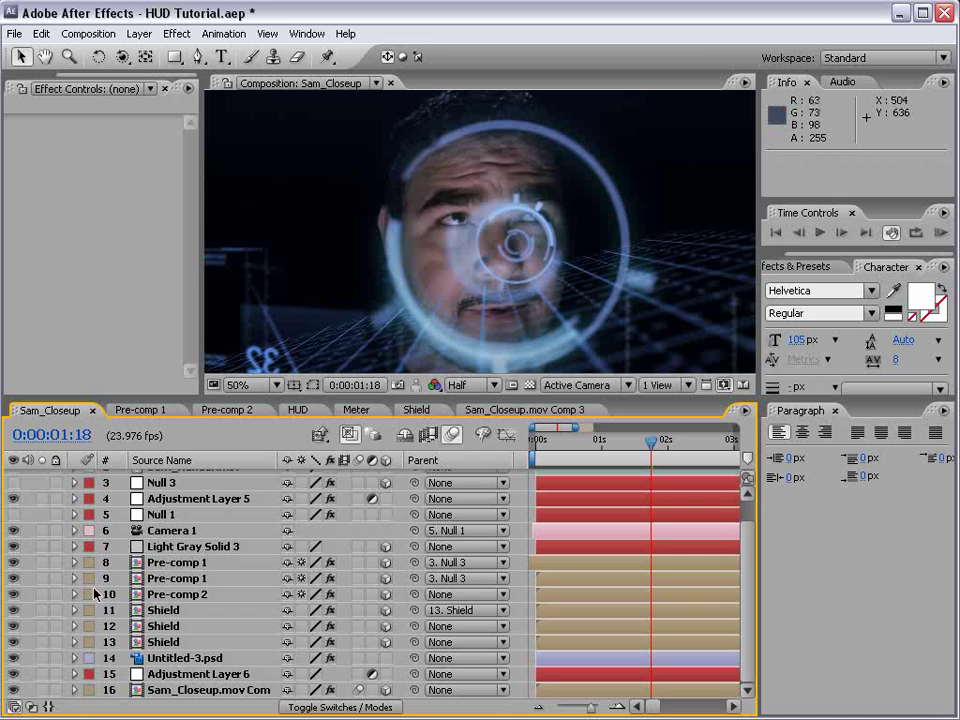
left_click(43, 658)
left_click(42, 690)
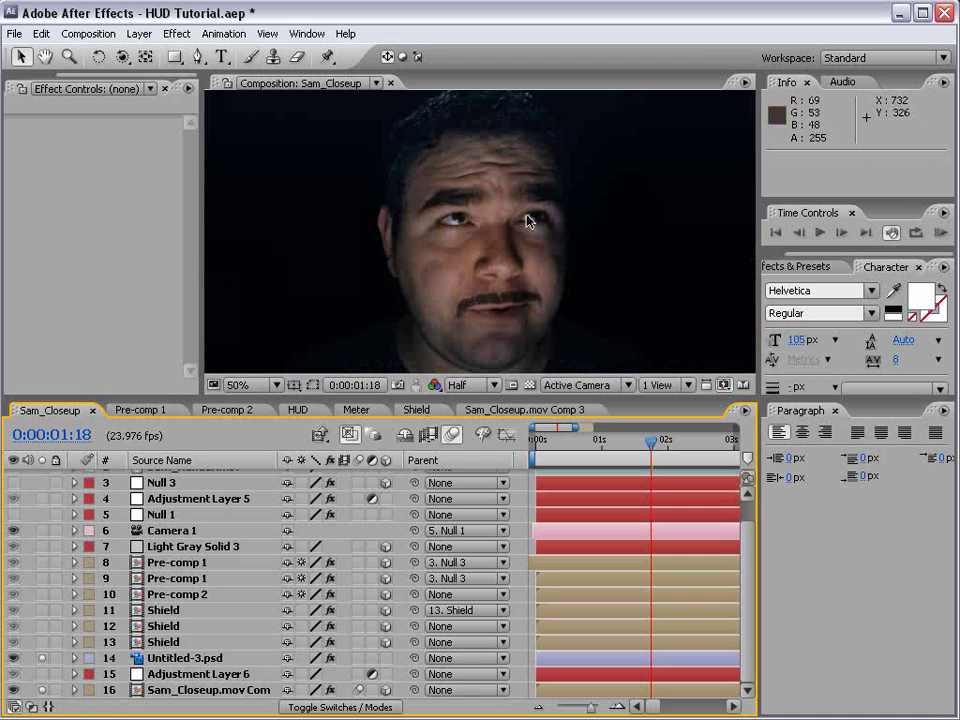
left_click(43, 658)
left_click(42, 690)
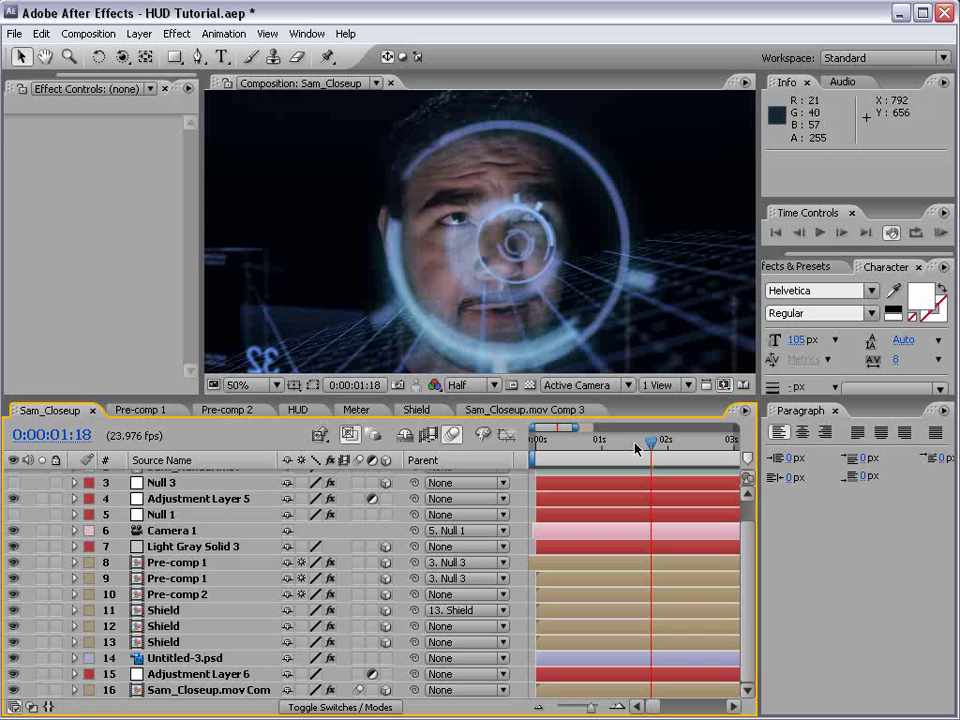
Examine the Sam_Closeup composite in an enlarged view, save the project, and return to the HUD composition.
key("grave")
key("grave")
key("grave")
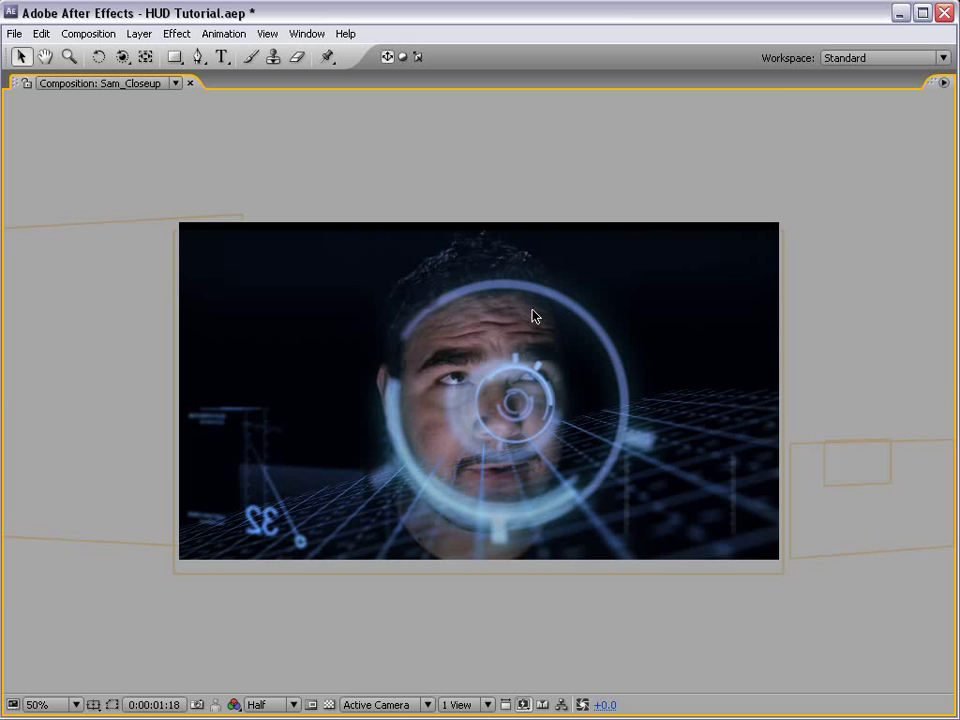
key("grave")
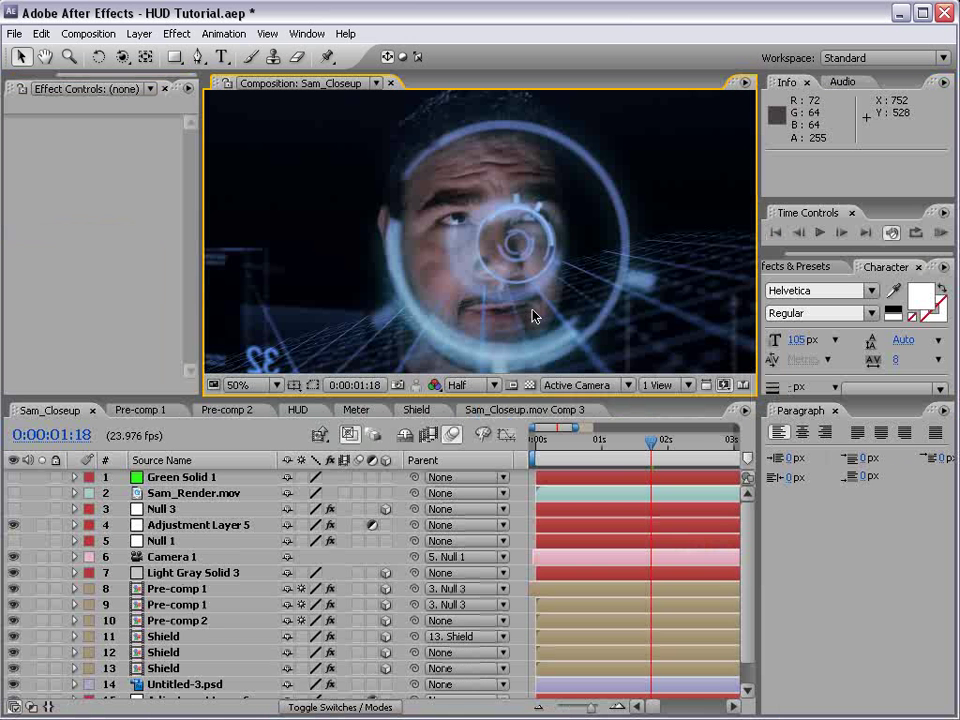
key("ctrl+s")
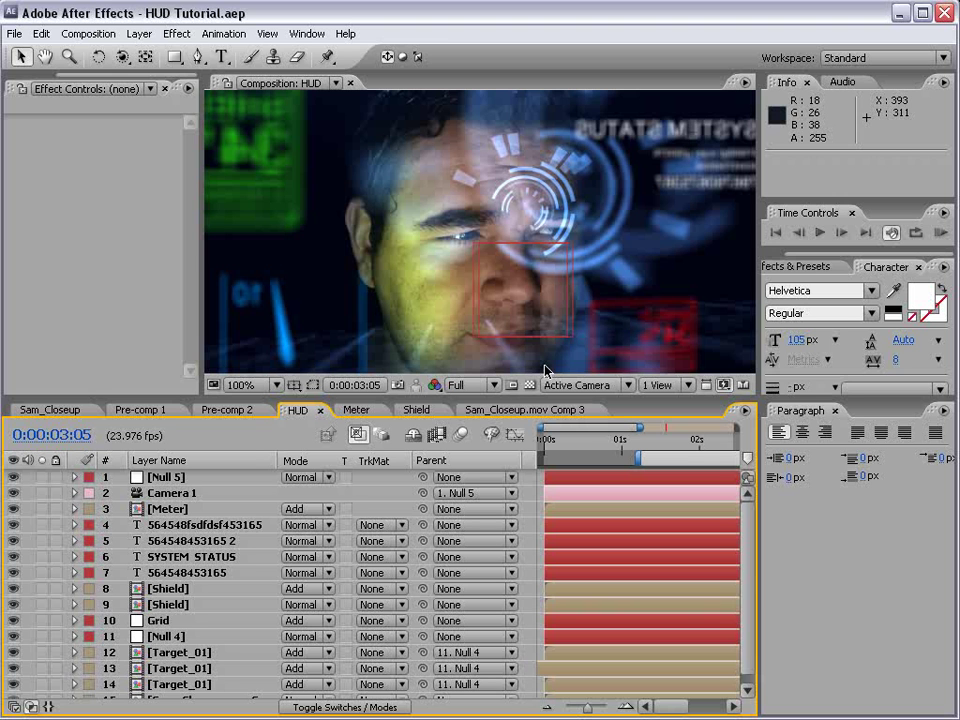
key("comma")
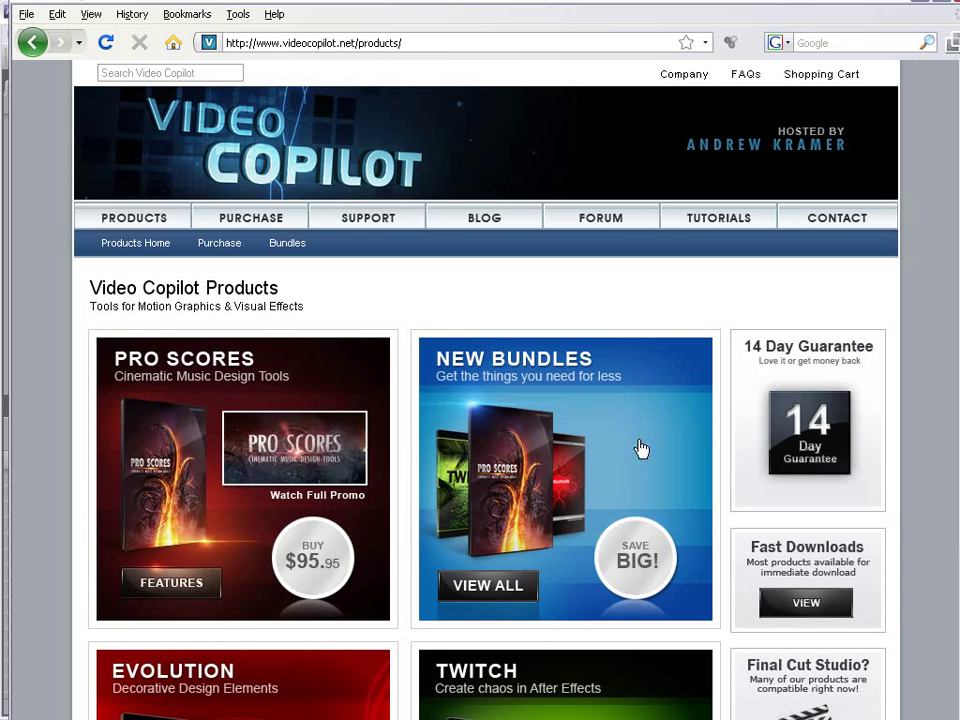
Switch to the web browser and look through the product listings on the Video Copilot products page.
scroll(725, 422, "down", 2)
scroll(725, 422, "down", 6)
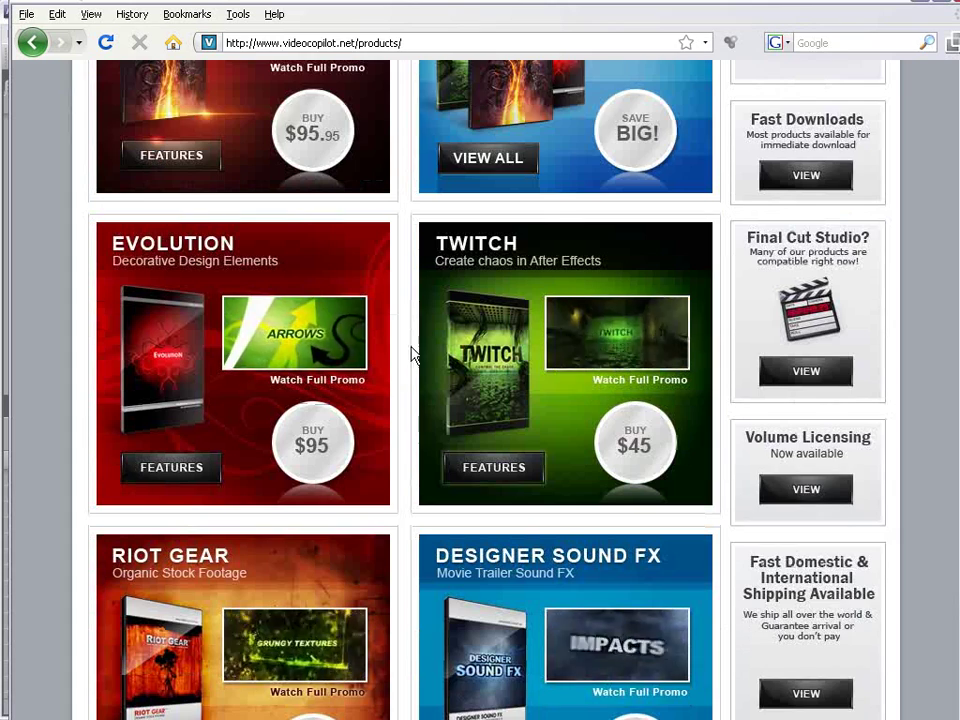
scroll(505, 400, "down", 2)
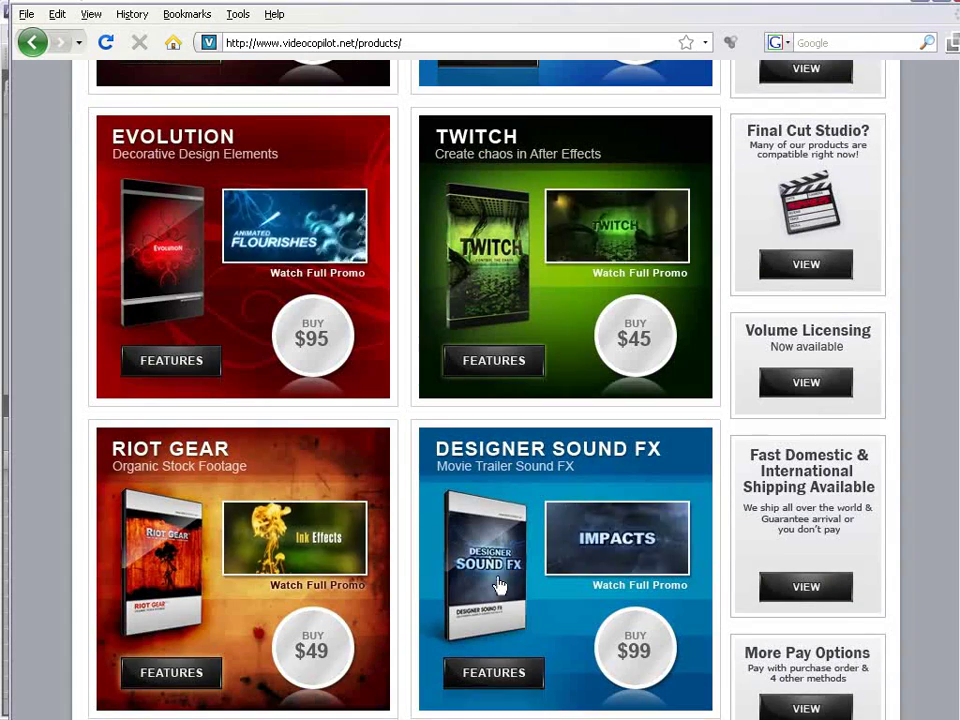
scroll(470, 565, "down", 5)
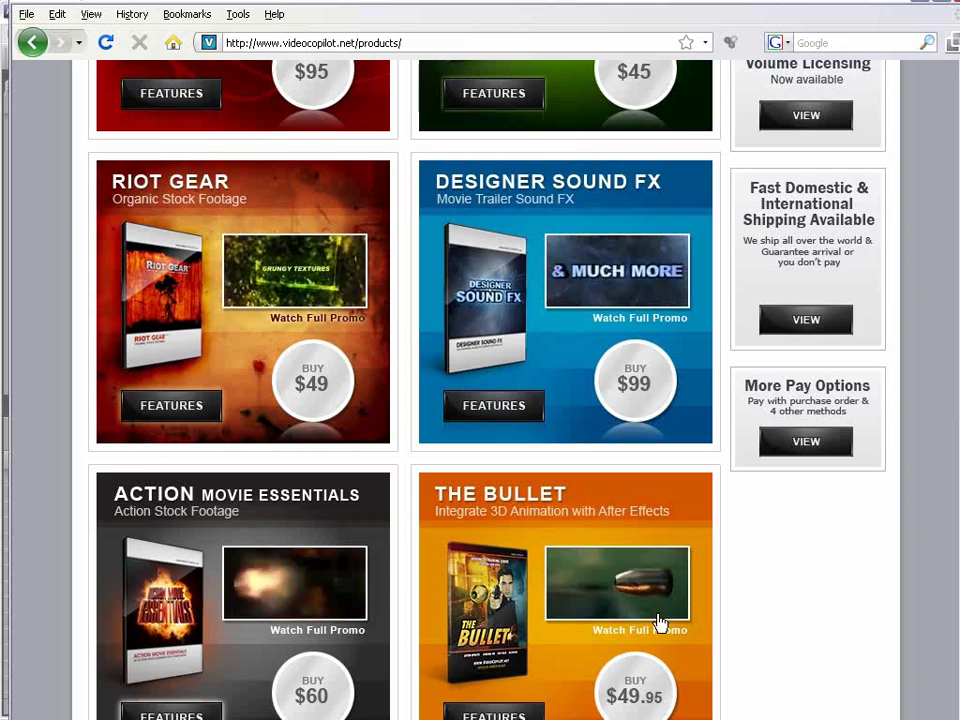
scroll(658, 620, "up", 1)
scroll(652, 618, "up", 3)
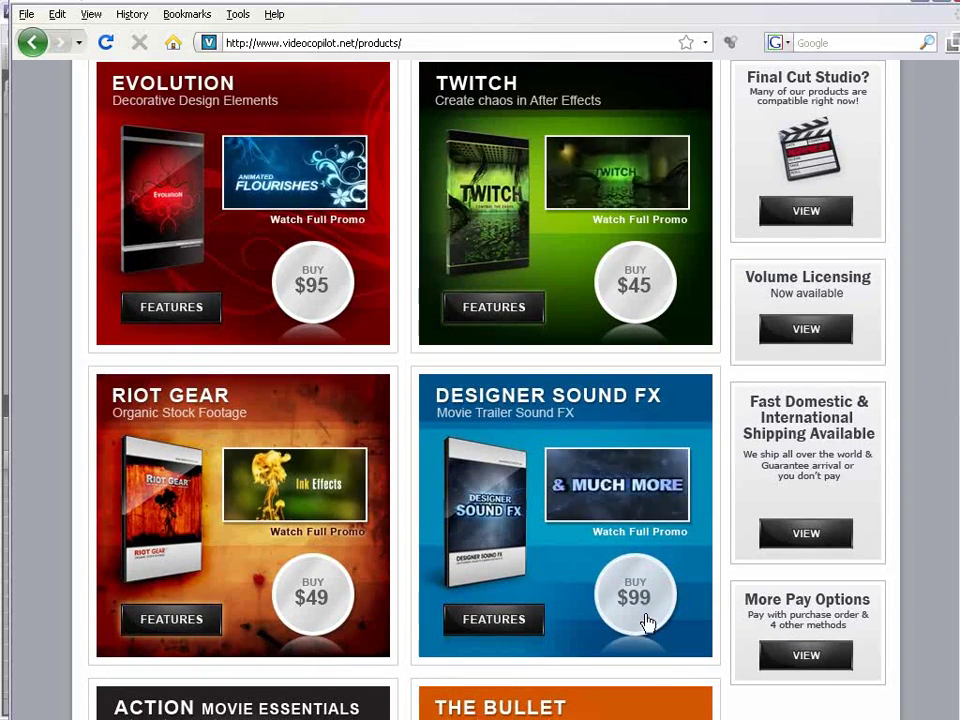